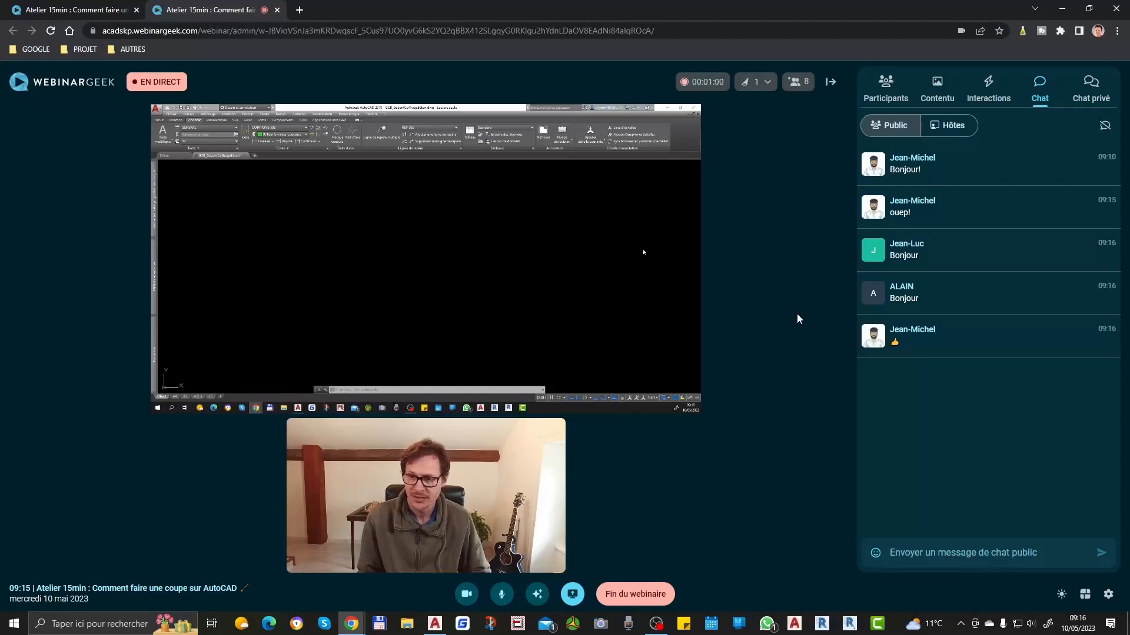
# Step: Launch the PROCHAIN ATELIER call-to-action in the webinar with a 30-second duration
pyautogui.click(989, 94)
pyautogui.click(937, 131)
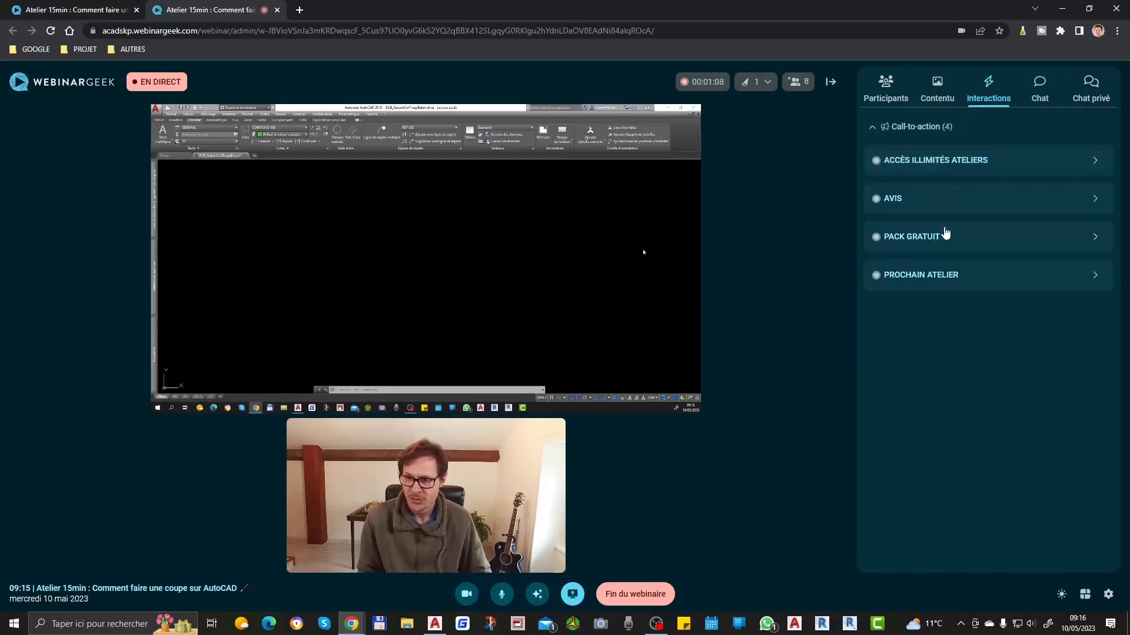
pyautogui.click(937, 275)
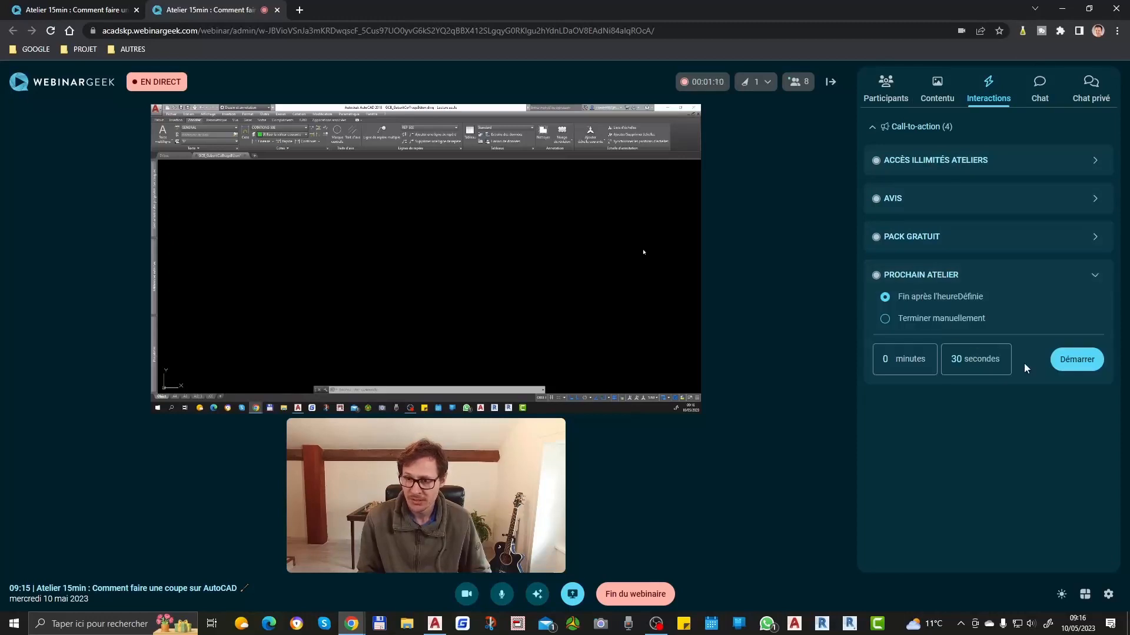
pyautogui.click(1076, 360)
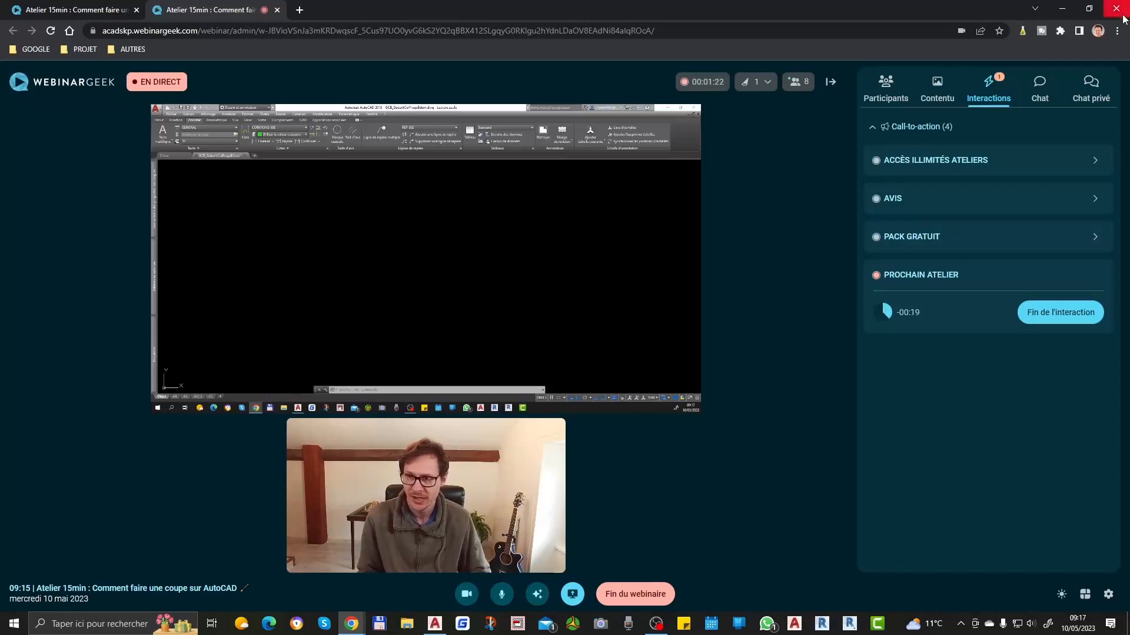
# Step: Show the webinar's public chat and turn off the webcam video before switching to AutoCAD
pyautogui.click(1052, 96)
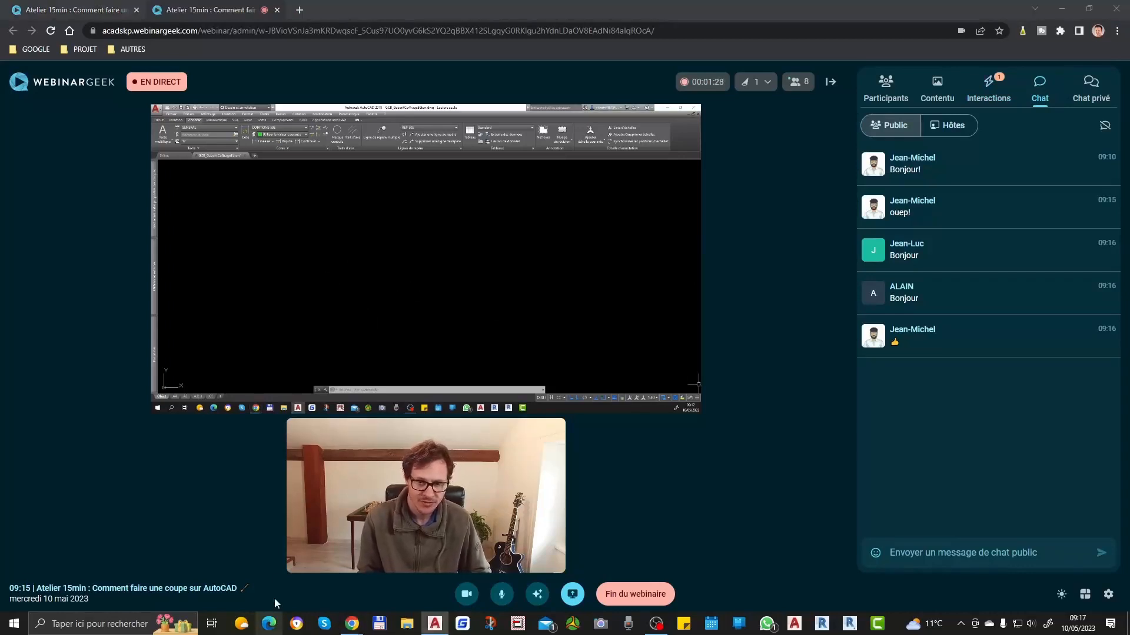
pyautogui.click(466, 594)
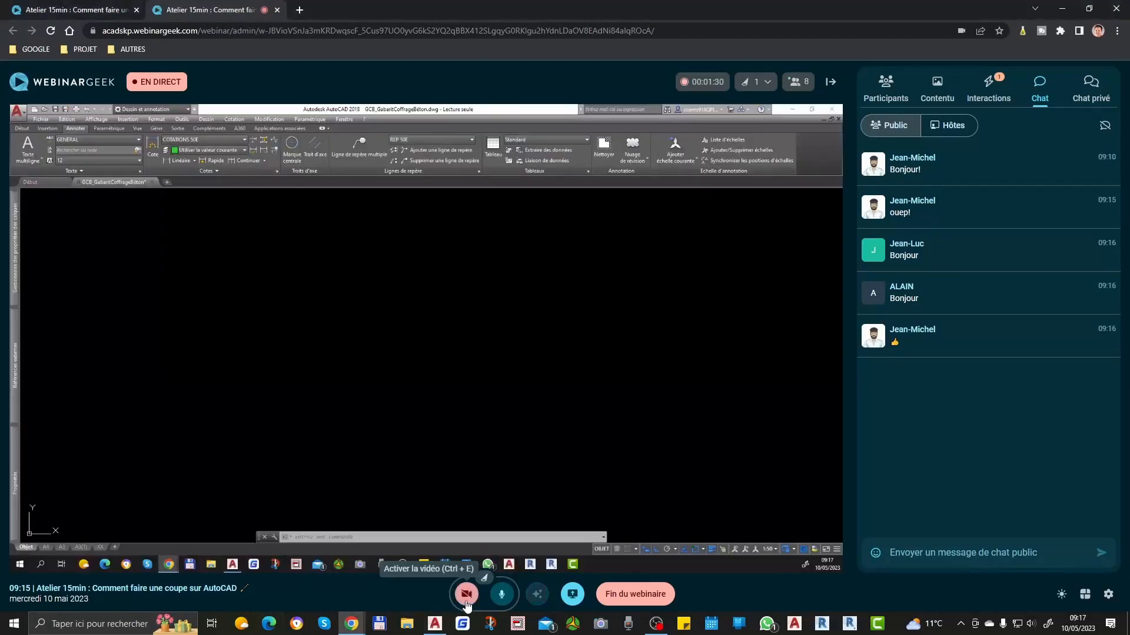
pyautogui.click(523, 298)
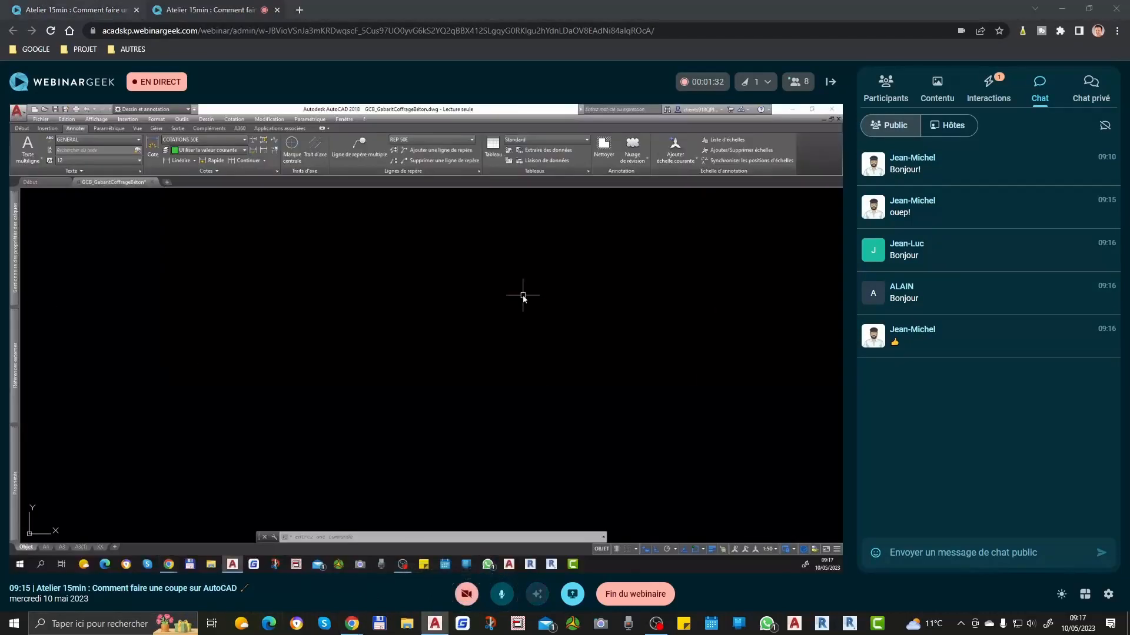
pyautogui.write('ml')
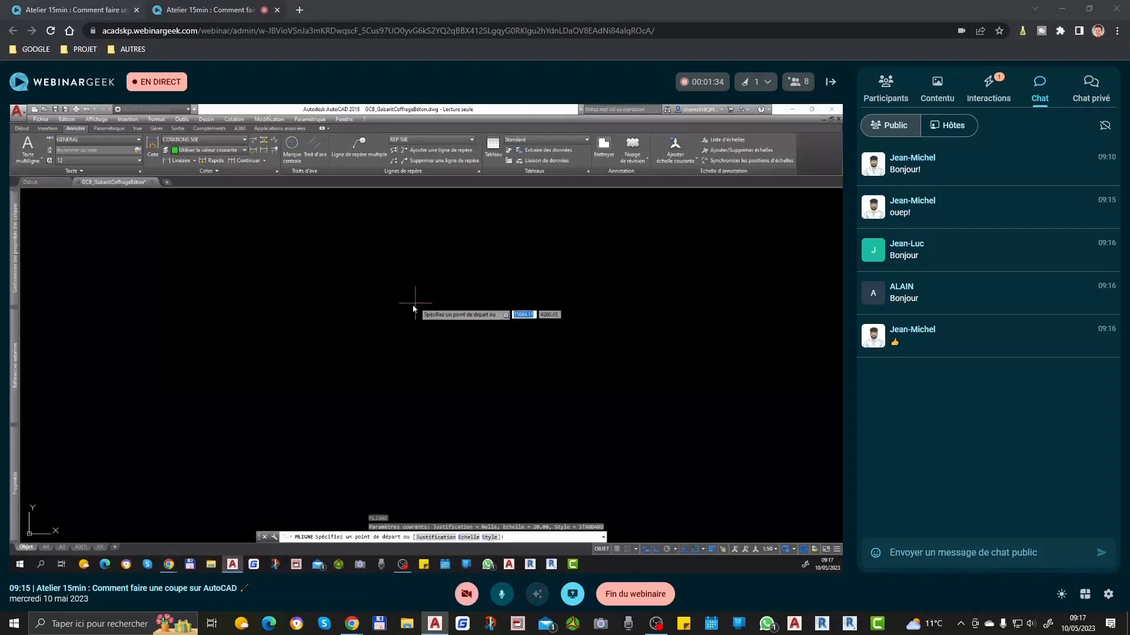
pyautogui.press('Return')
pyautogui.click(358, 313)
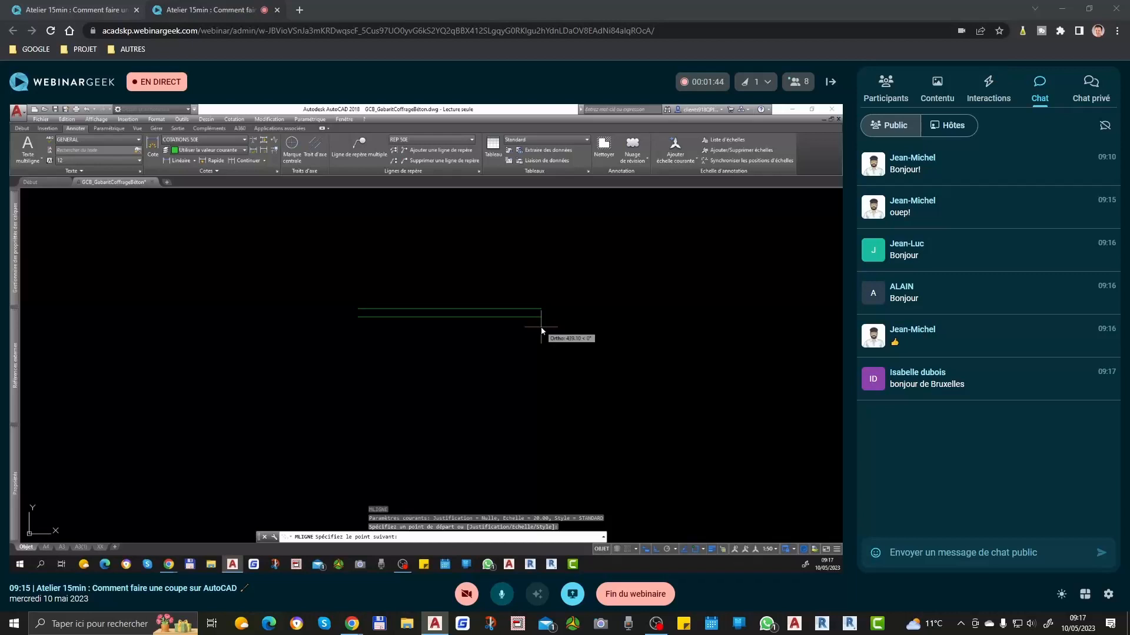
pyautogui.press('Escape')
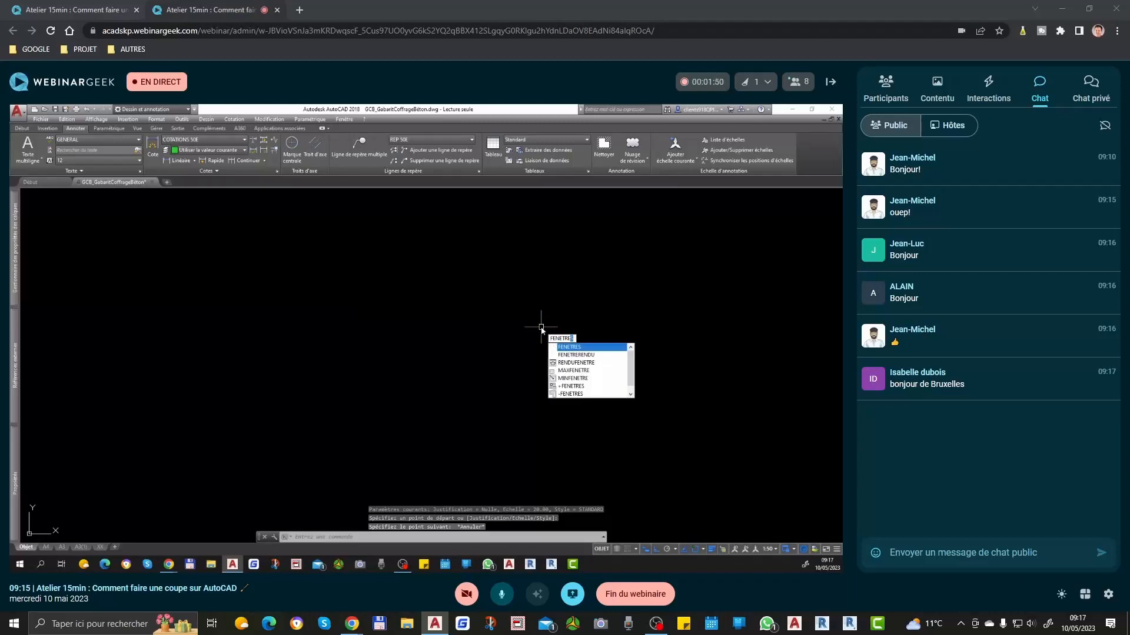
# Step: Split the model space into two viewports with the Deux: Vertical configuration of the FENETRES command
pyautogui.press('Return')
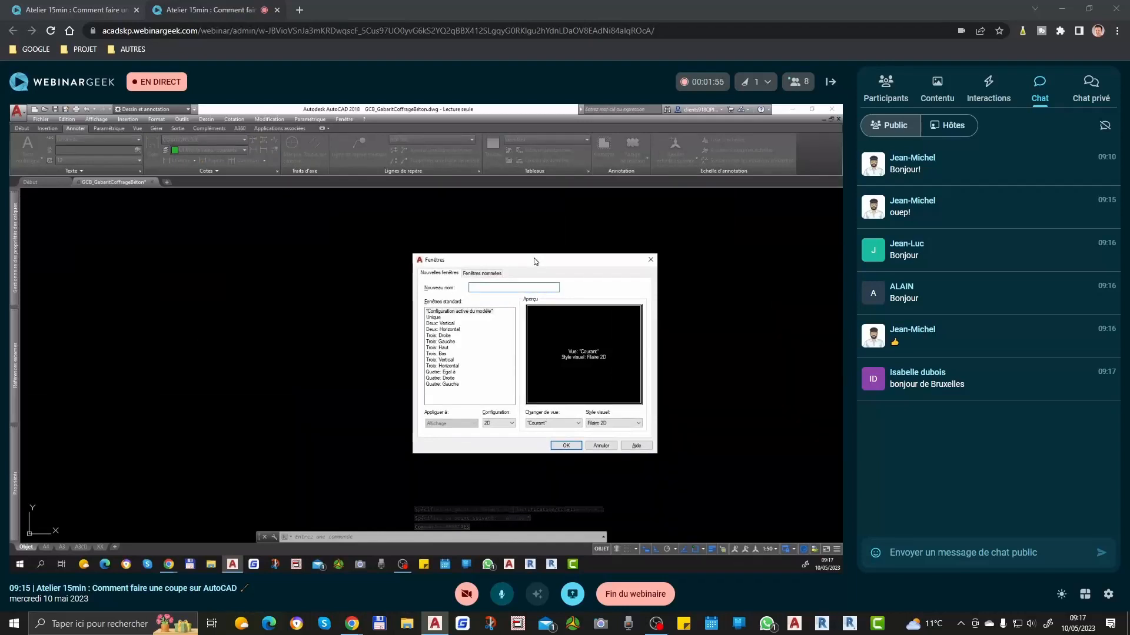
pyautogui.click(453, 324)
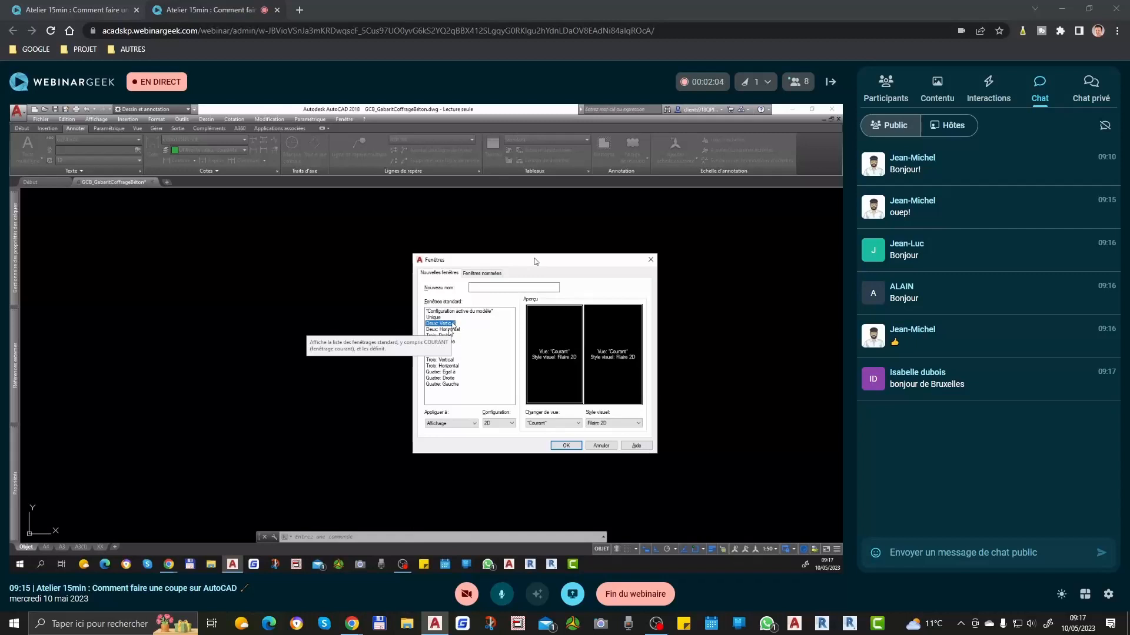
pyautogui.click(450, 331)
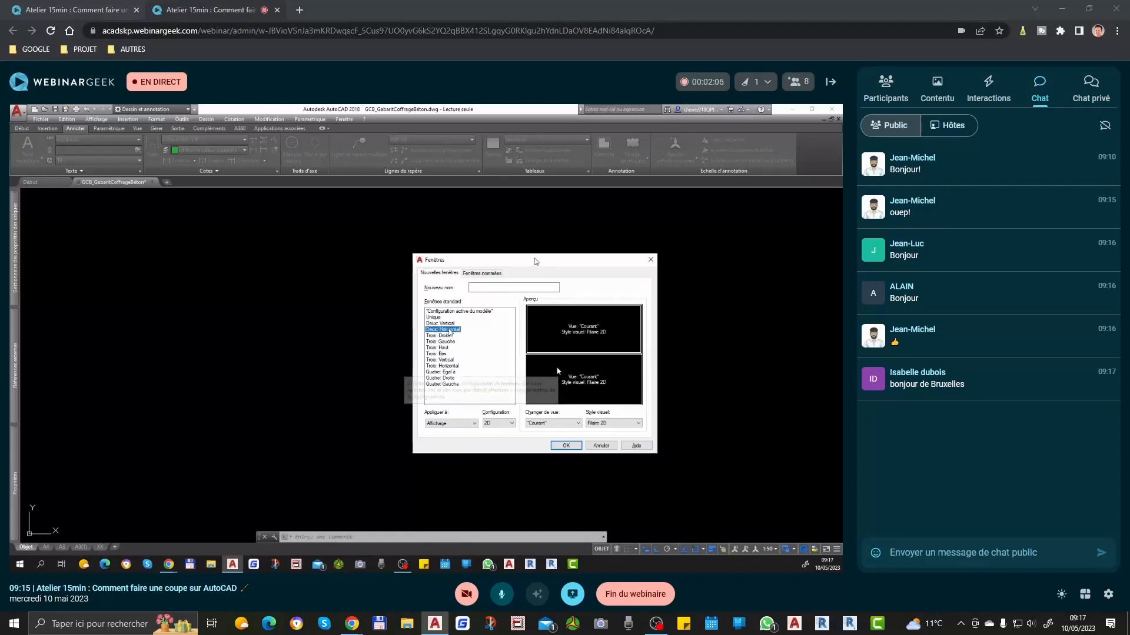
pyautogui.click(456, 336)
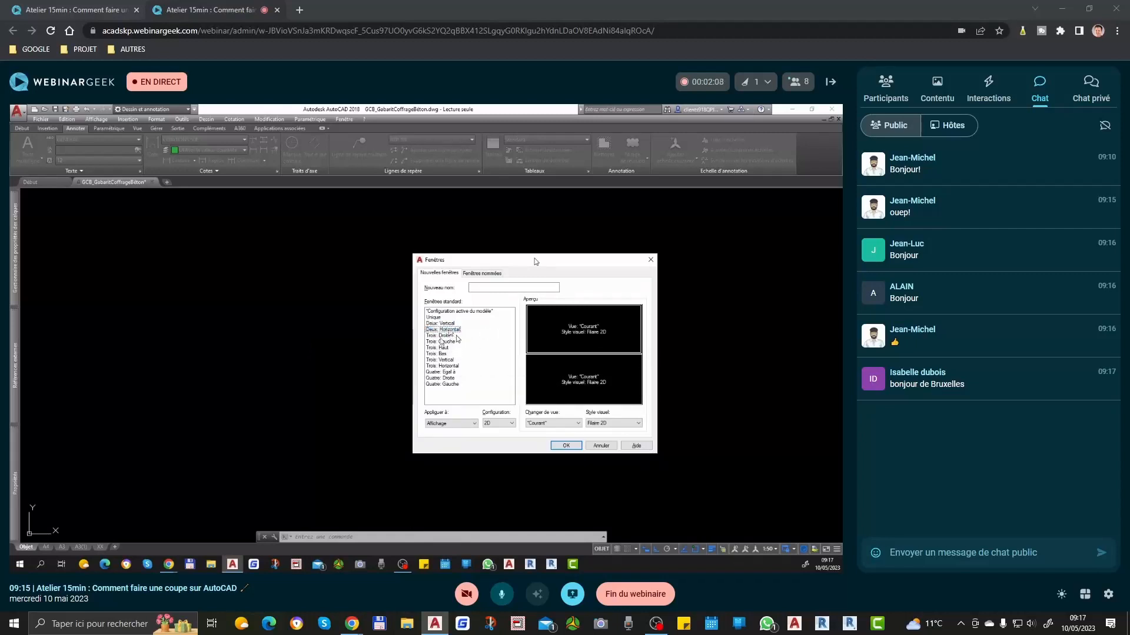
pyautogui.click(442, 336)
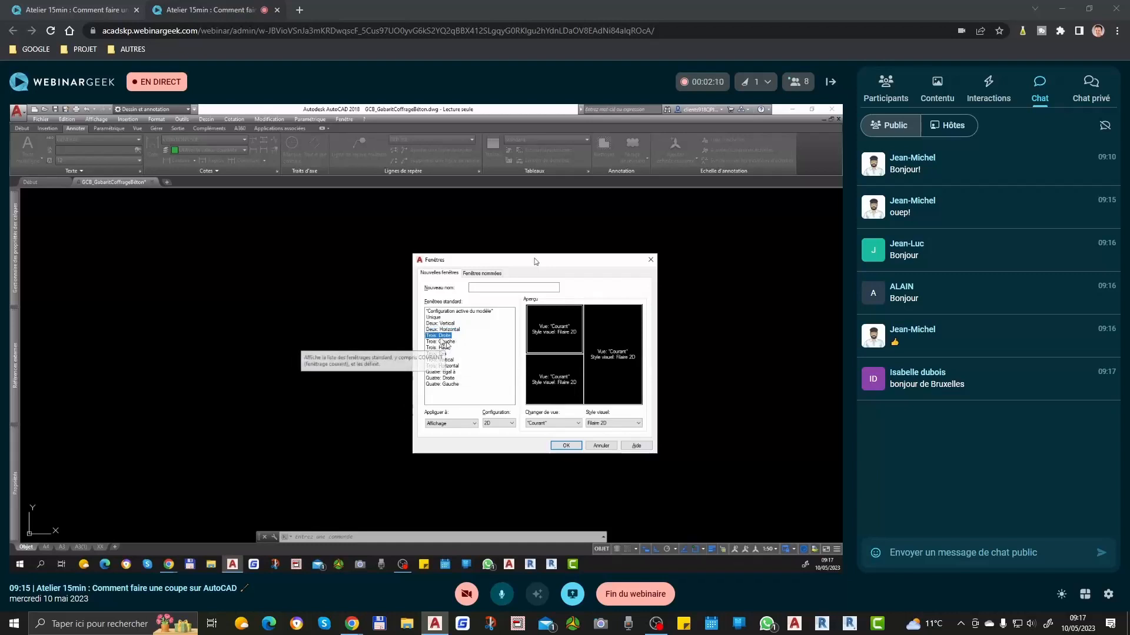
pyautogui.click(445, 342)
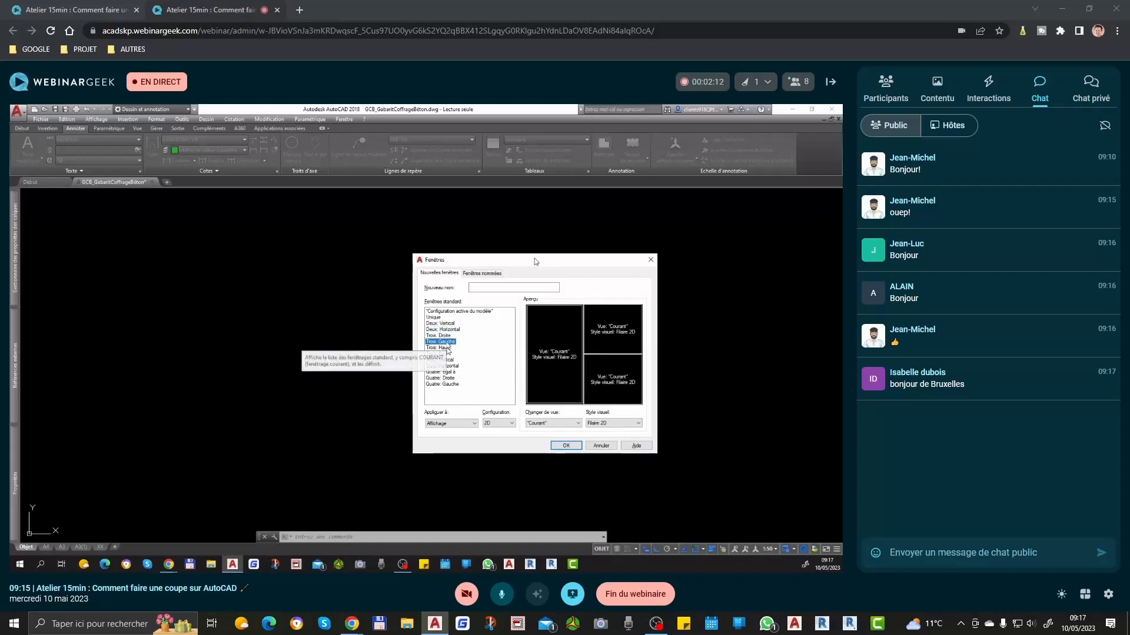
pyautogui.click(446, 347)
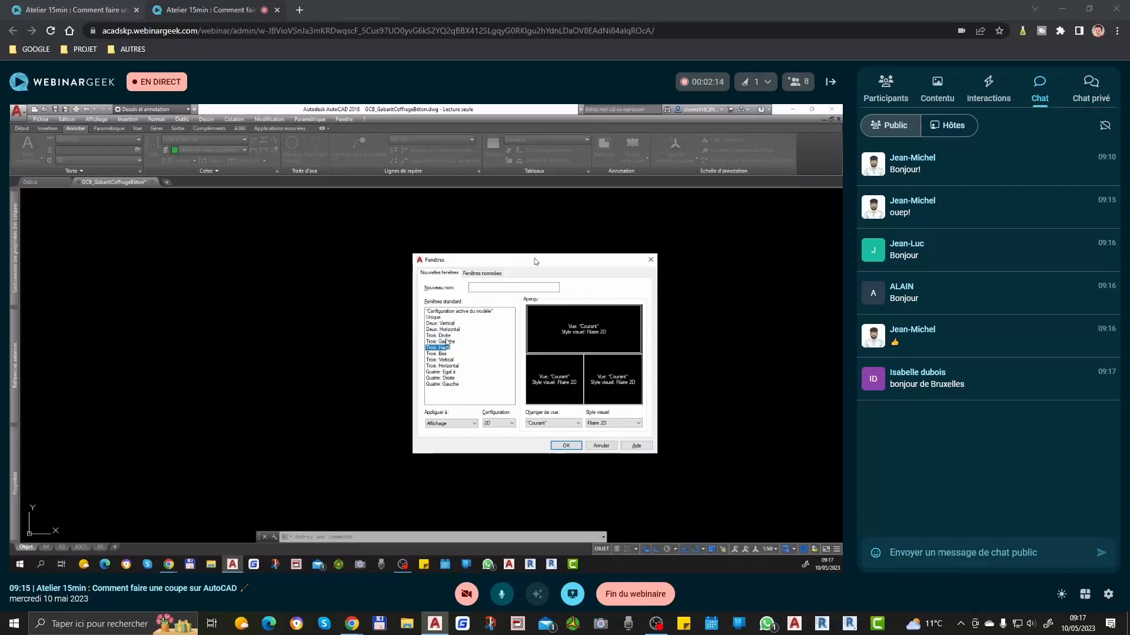
pyautogui.click(446, 343)
pyautogui.click(453, 323)
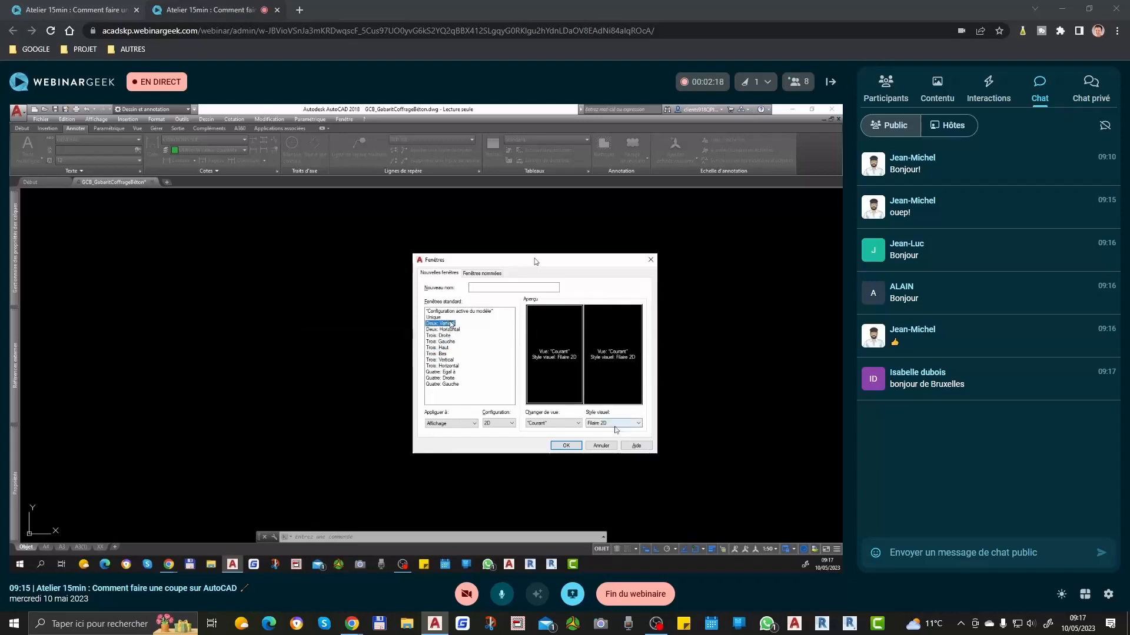
pyautogui.click(561, 446)
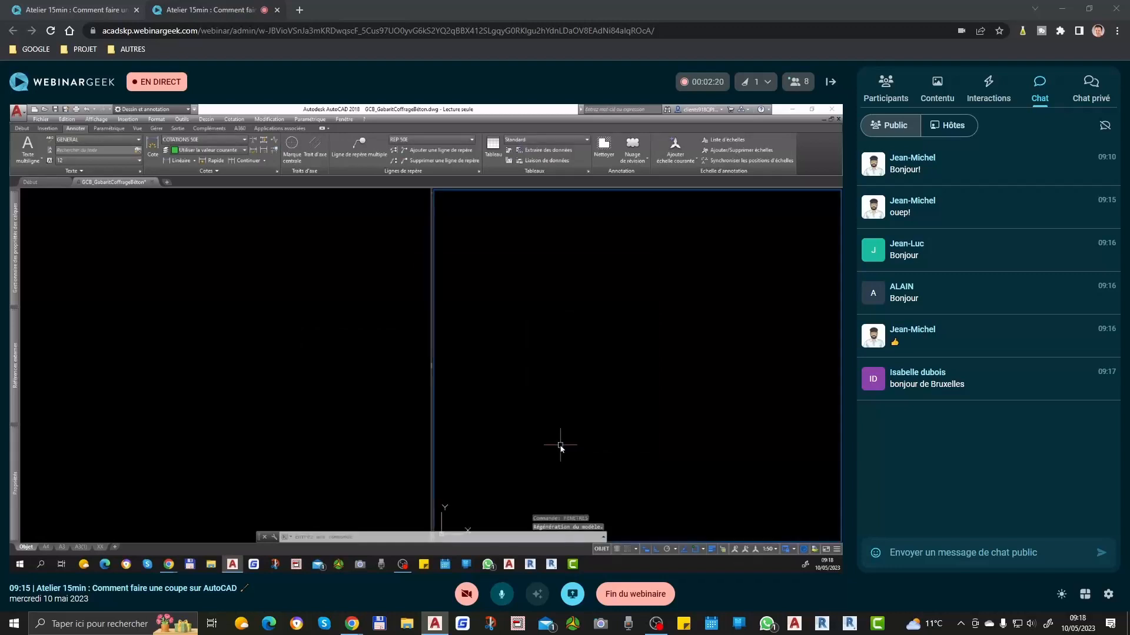
# Step: Narrow the left viewport to a slim strip and frame the CALQUES line legend in it
pyautogui.click(342, 351)
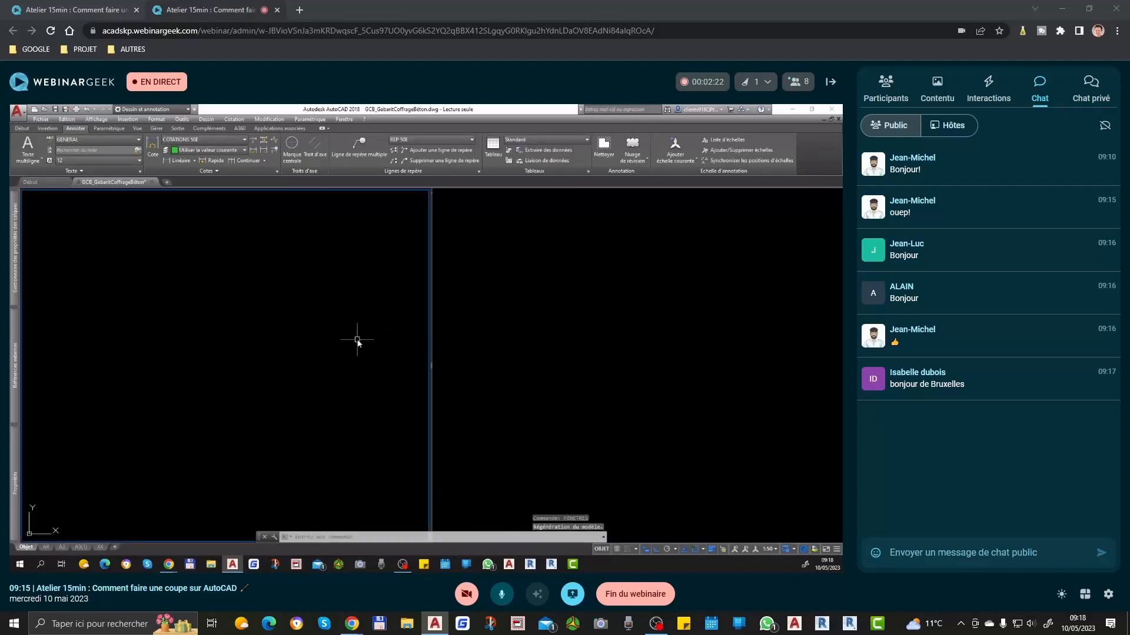
pyautogui.scroll(-7, 389, 348)
pyautogui.moveTo(432, 368); pyautogui.dragTo(164, 367)
pyautogui.click(144, 328)
pyautogui.scroll(3, 103, 362)
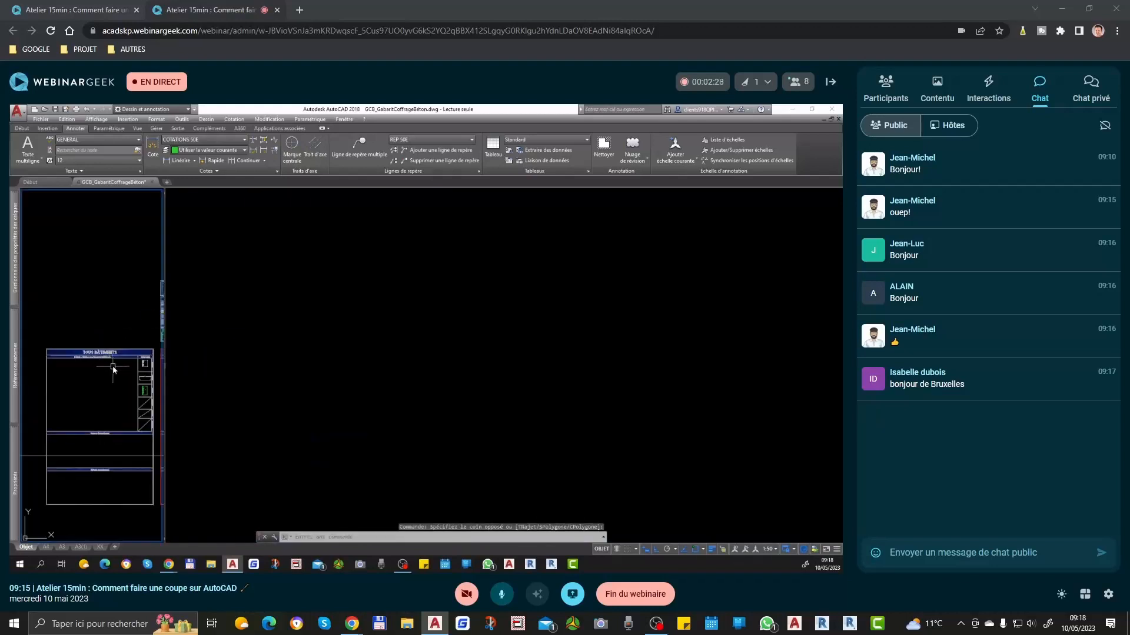
pyautogui.moveTo(140, 348); pyautogui.dragTo(19, 369, button='middle')
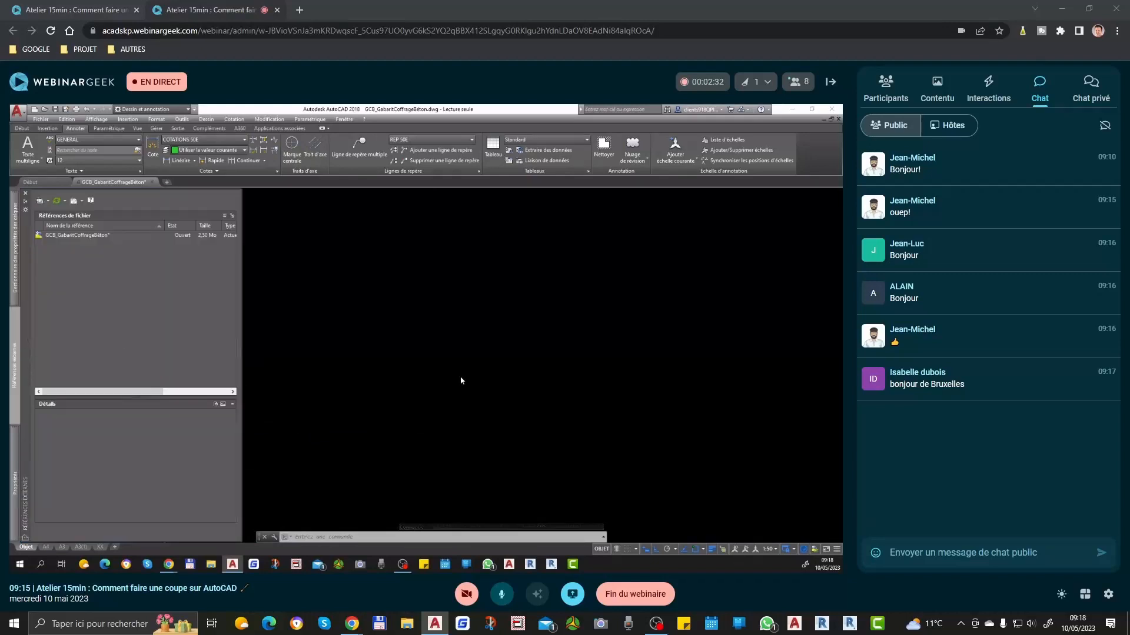
pyautogui.scroll(4, 47, 337)
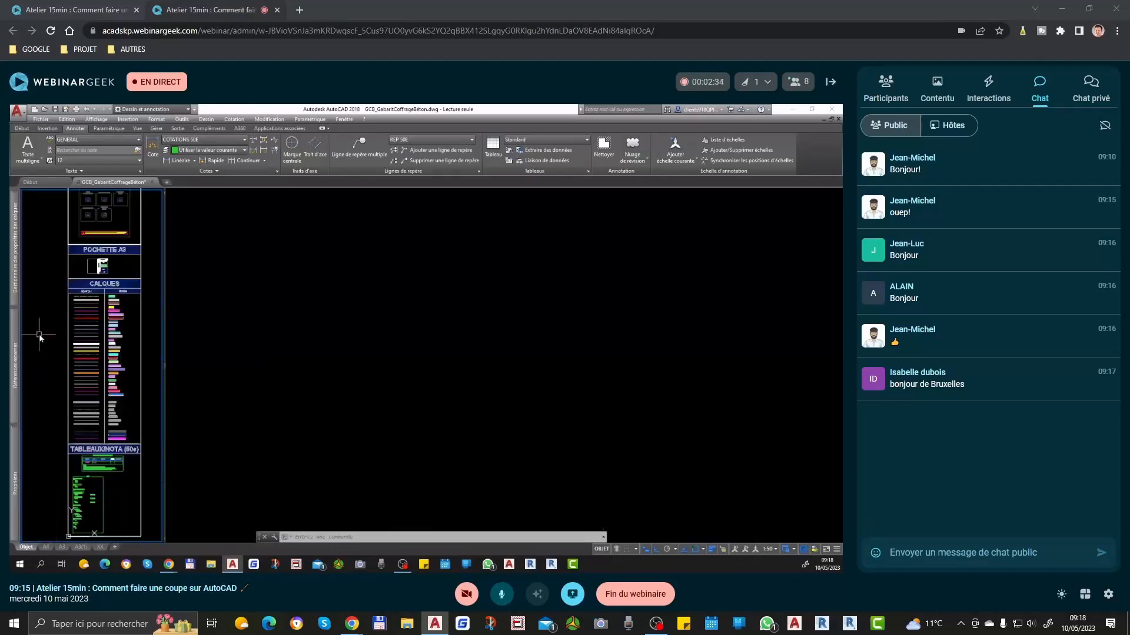
pyautogui.moveTo(104, 389)
pyautogui.mouseDown(button='middle')
pyautogui.moveTo(68, 387)
pyautogui.moveTo(89, 359)
pyautogui.mouseUp(button='middle')
pyautogui.scroll(-2, 67, 386)
pyautogui.scroll(2, 76, 361)
pyautogui.click(412, 368)
pyautogui.write('m')
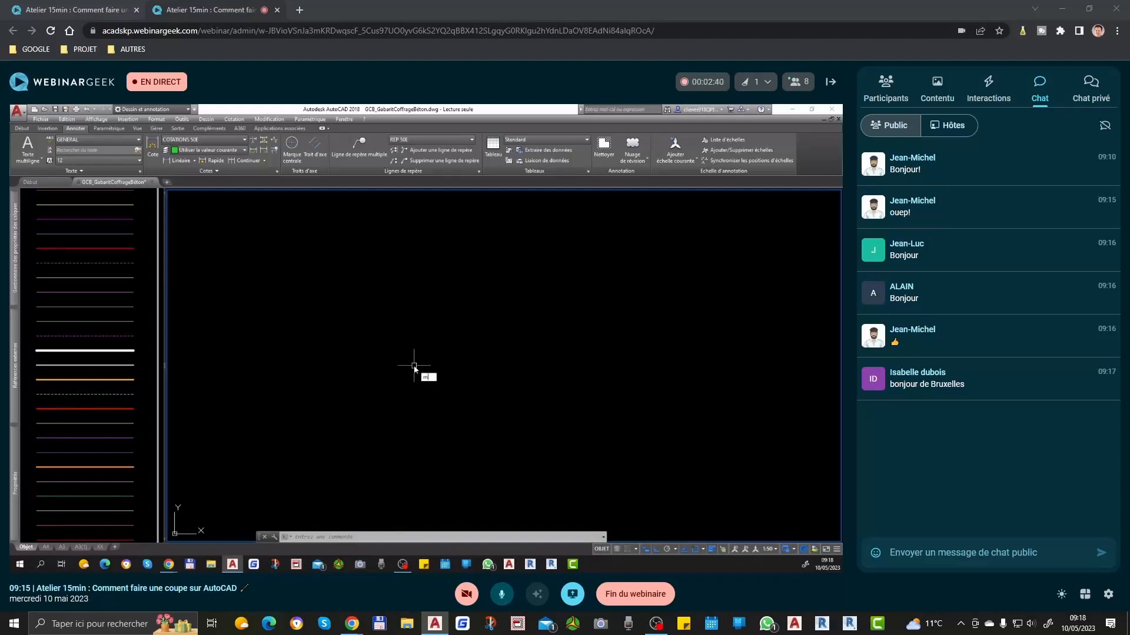
pyautogui.write('l')
pyautogui.press('Return')
pyautogui.click(342, 286)
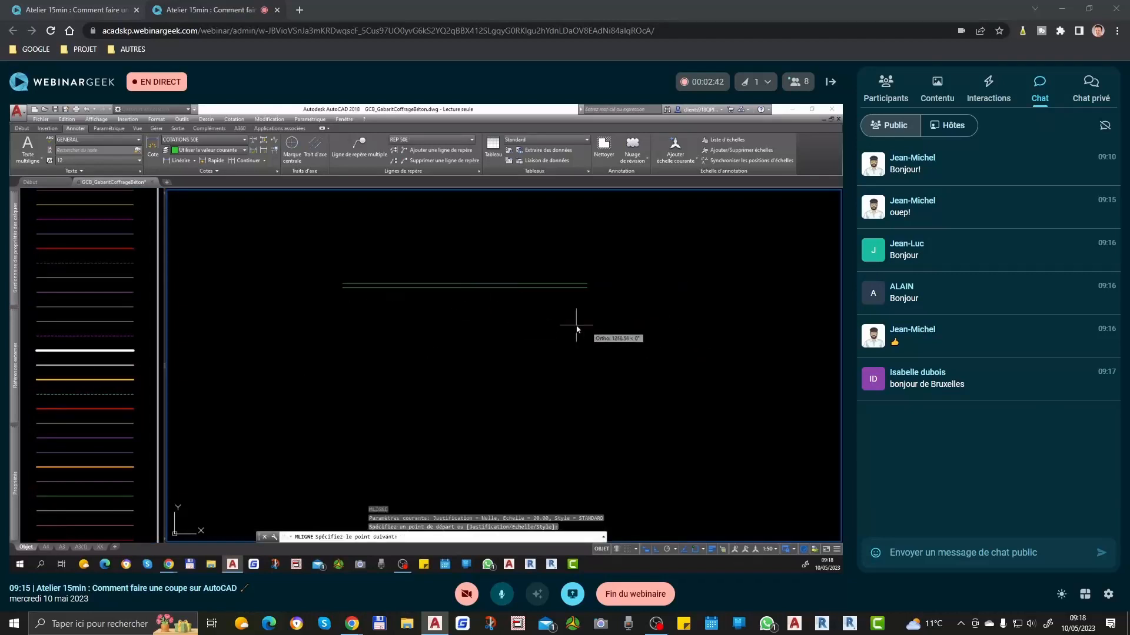
pyautogui.moveTo(462, 316); pyautogui.dragTo(699, 290, button='middle')
pyautogui.scroll(2, 700, 294)
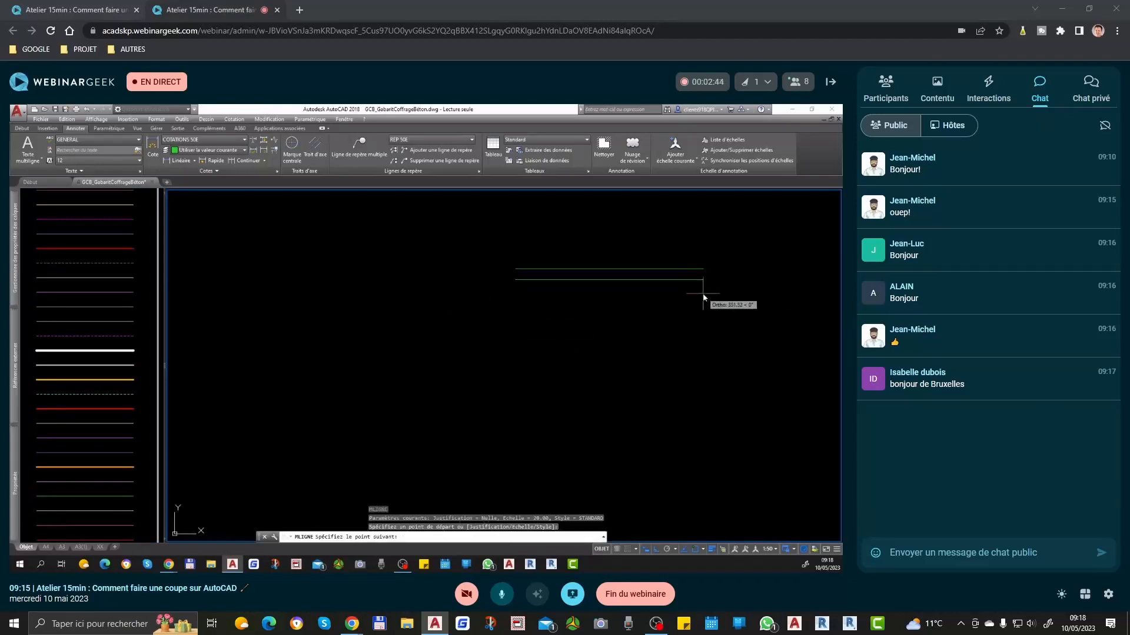
pyautogui.press('Escape')
# Step: Draw a closed four-sided multiline at scale 20 in the right viewport, with its left side slanted
pyautogui.write('ml')
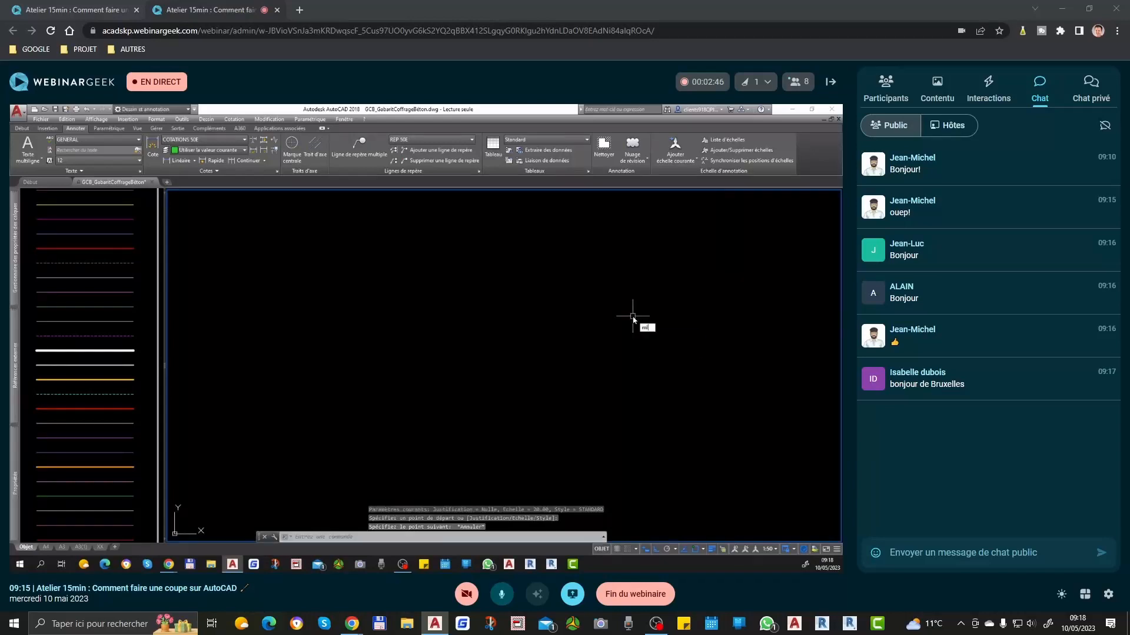
pyautogui.press('Return')
pyautogui.write('e')
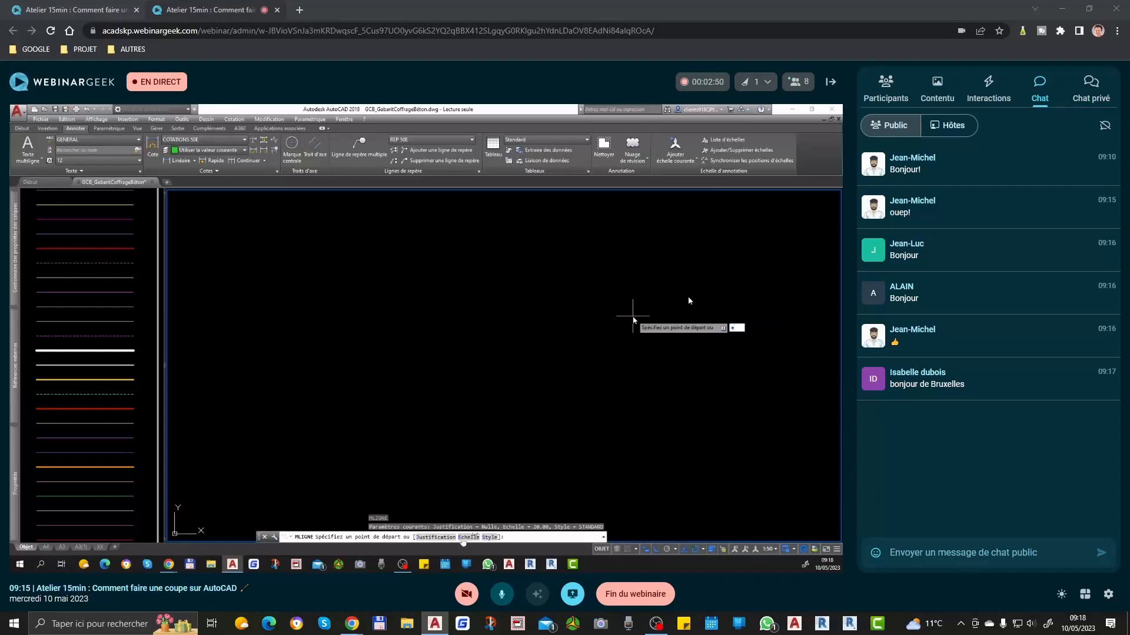
pyautogui.press('Return')
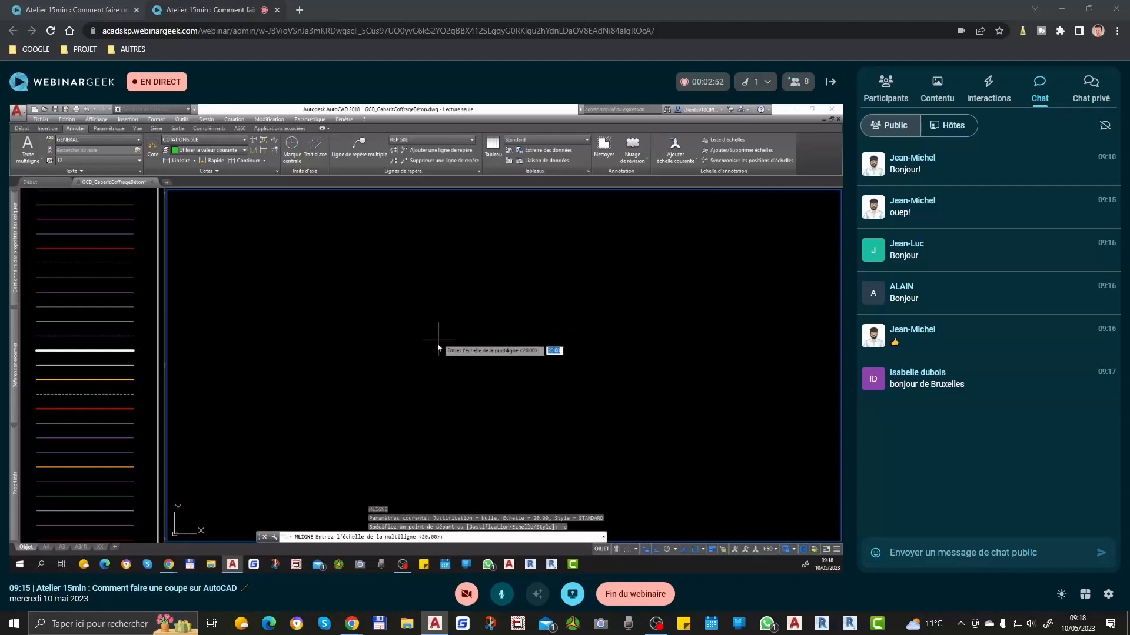
pyautogui.write('20')
pyautogui.press('Return')
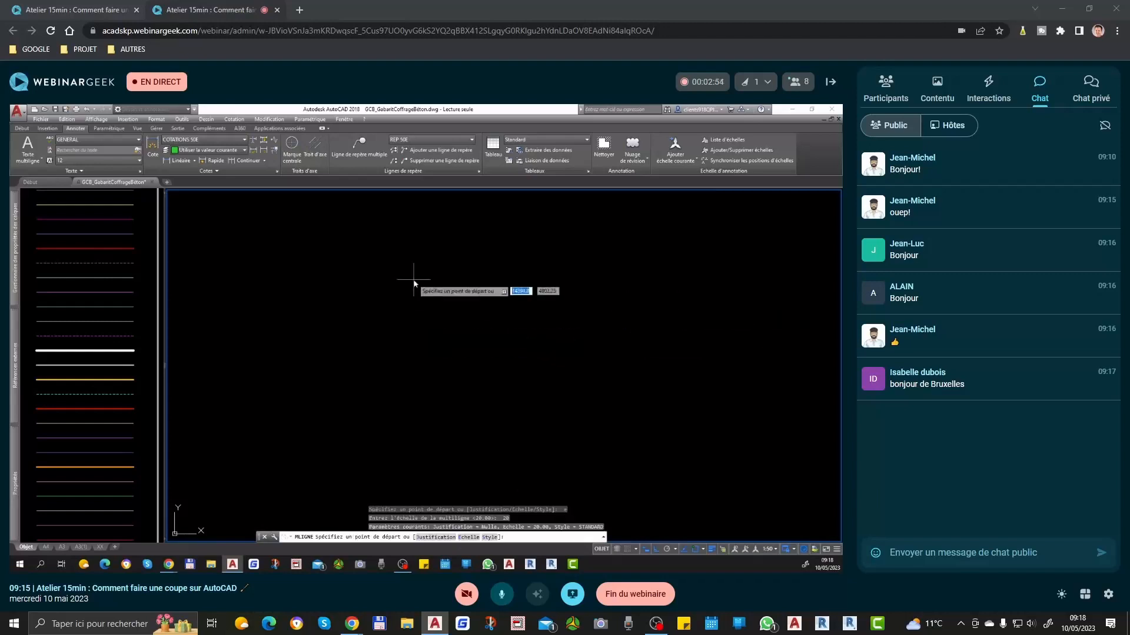
pyautogui.click(462, 310)
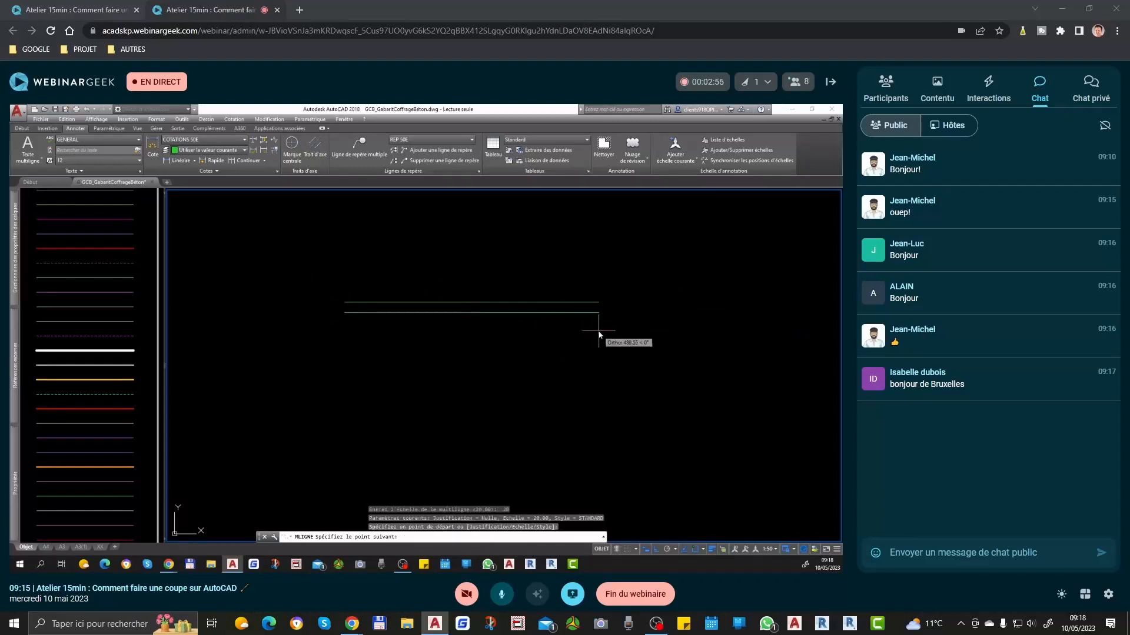
pyautogui.click(658, 310)
pyautogui.click(691, 428)
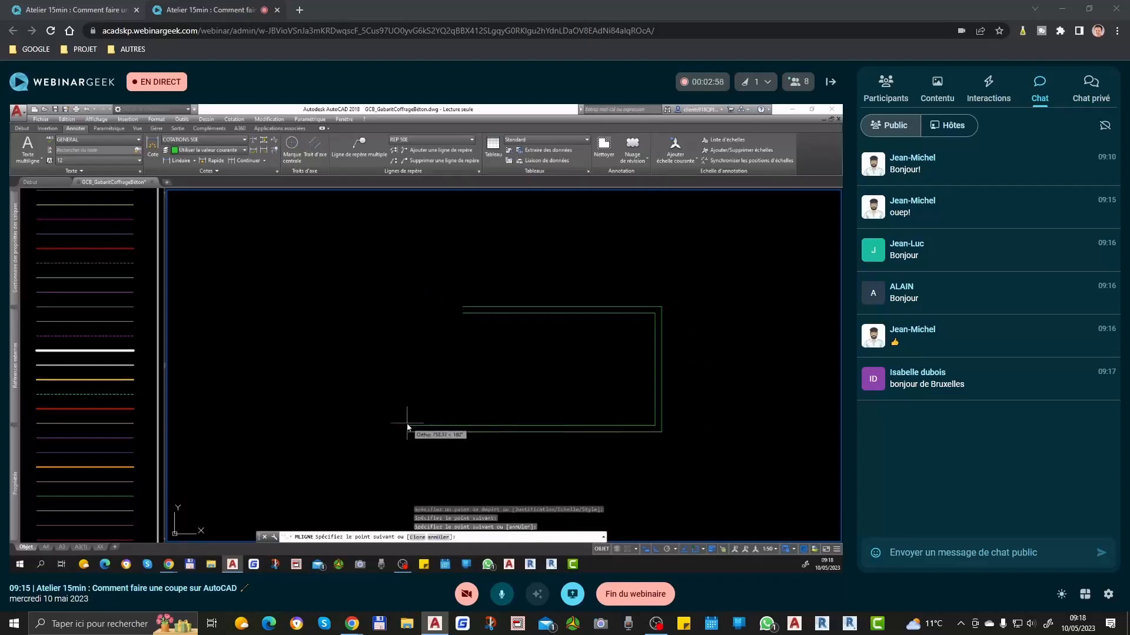
pyautogui.click(409, 428)
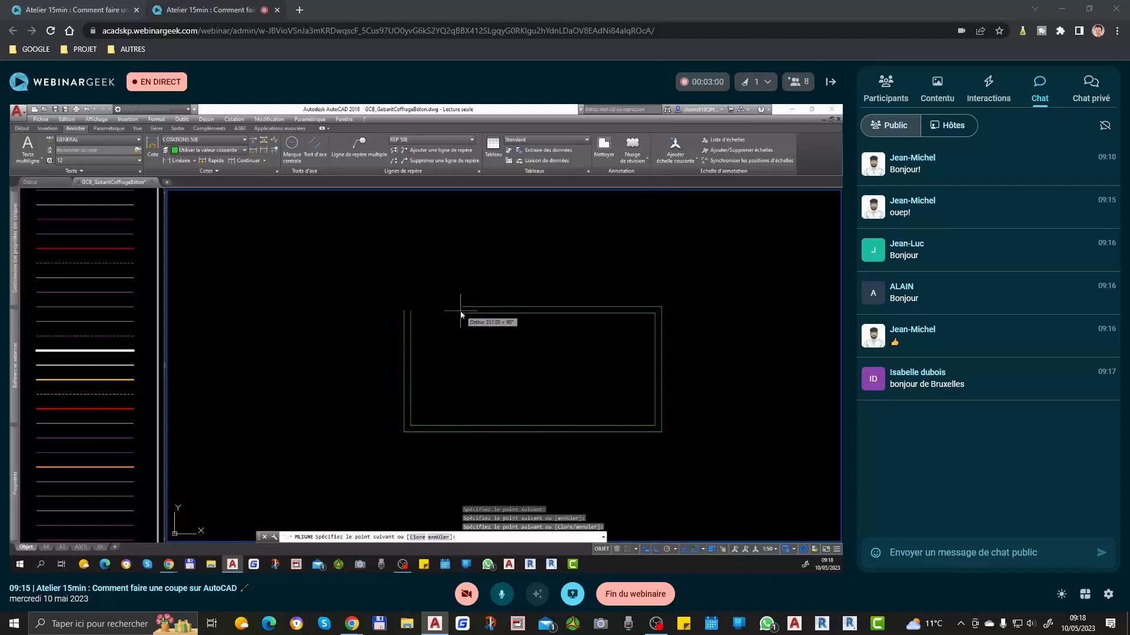
pyautogui.write('c')
pyautogui.press('Return')
pyautogui.write('et')
pyautogui.press('Return')
pyautogui.click(489, 283)
pyautogui.click(426, 342)
pyautogui.press('Return')
pyautogui.click(476, 243)
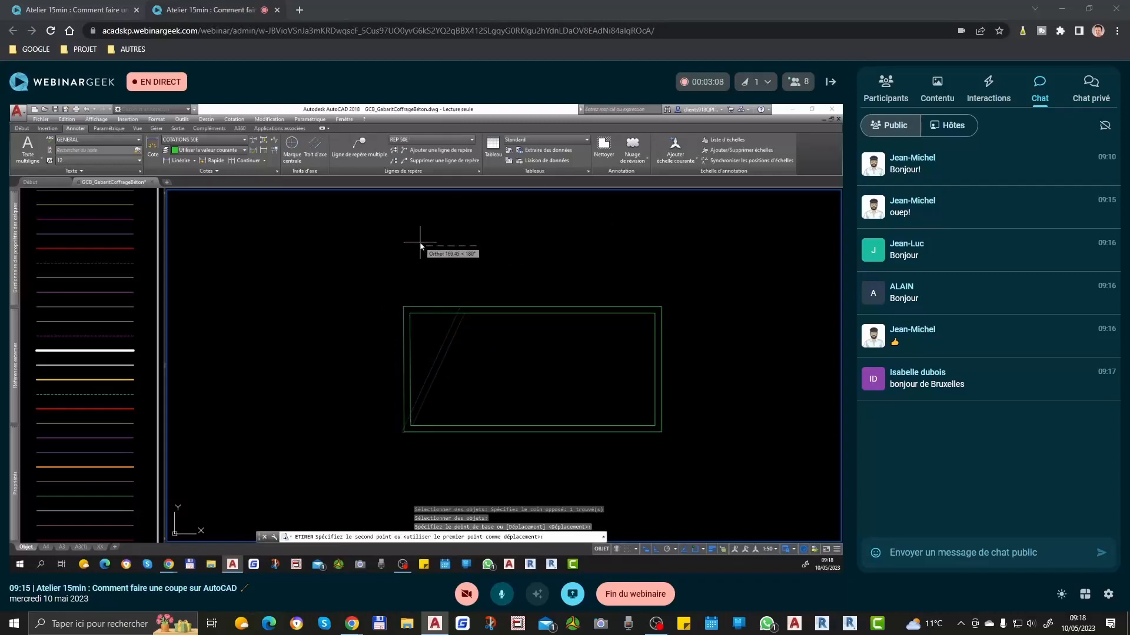
pyautogui.press('Escape')
pyautogui.click(522, 268)
pyautogui.click(442, 339)
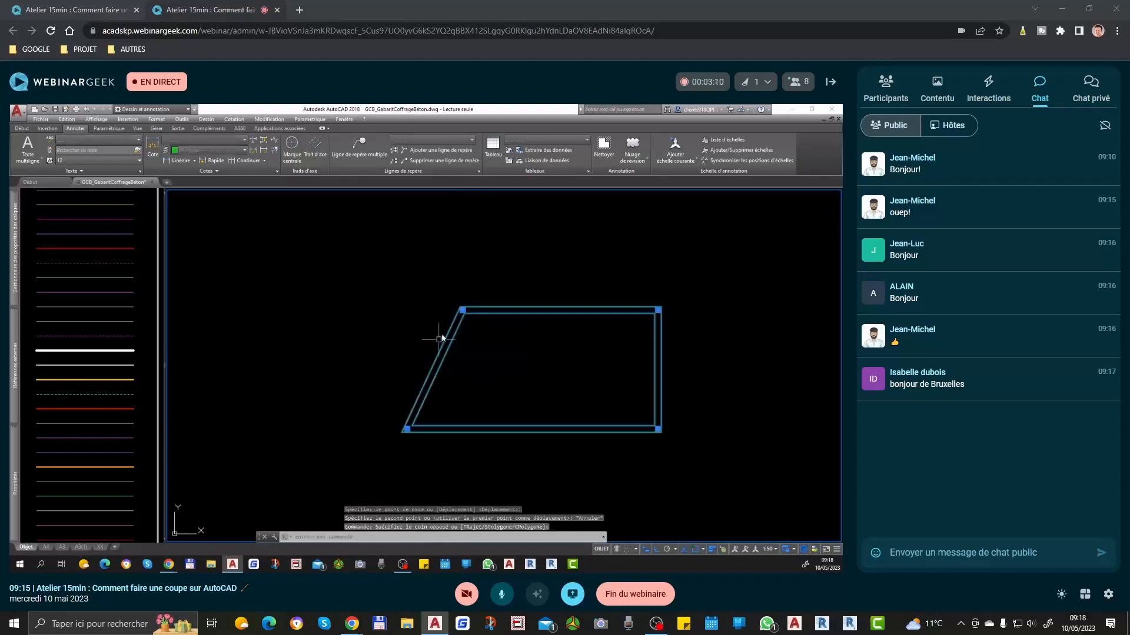
pyautogui.click(462, 311)
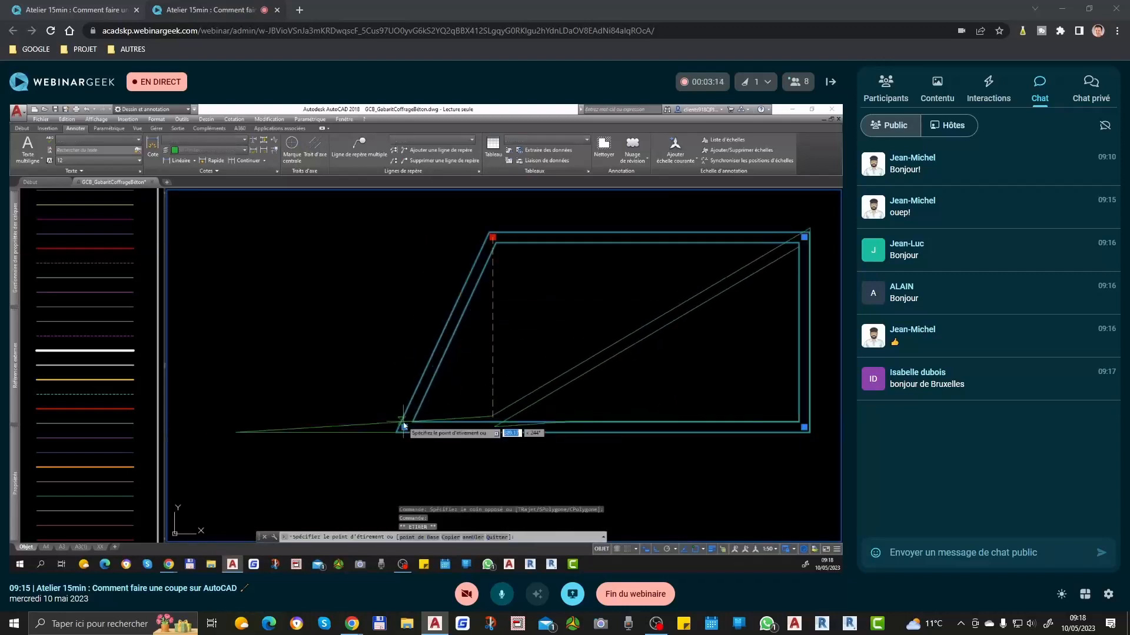
pyautogui.scroll(-2, 405, 402)
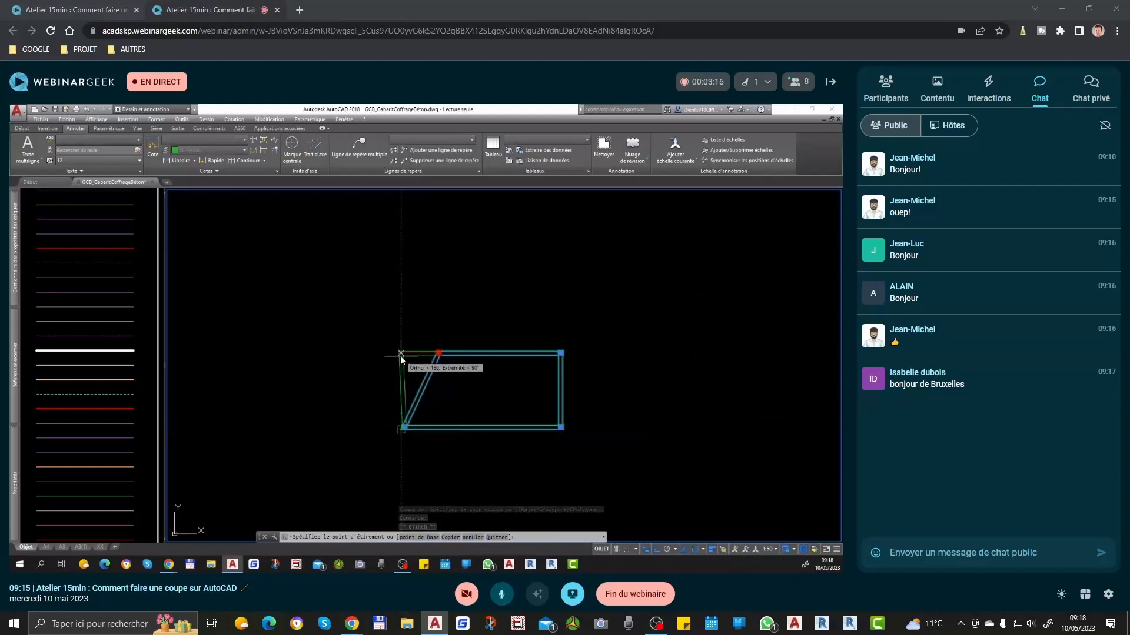
pyautogui.press('Escape')
pyautogui.press('Escape')
# Step: Delete the slanted four-sided multiline
pyautogui.click(569, 320)
pyautogui.click(419, 431)
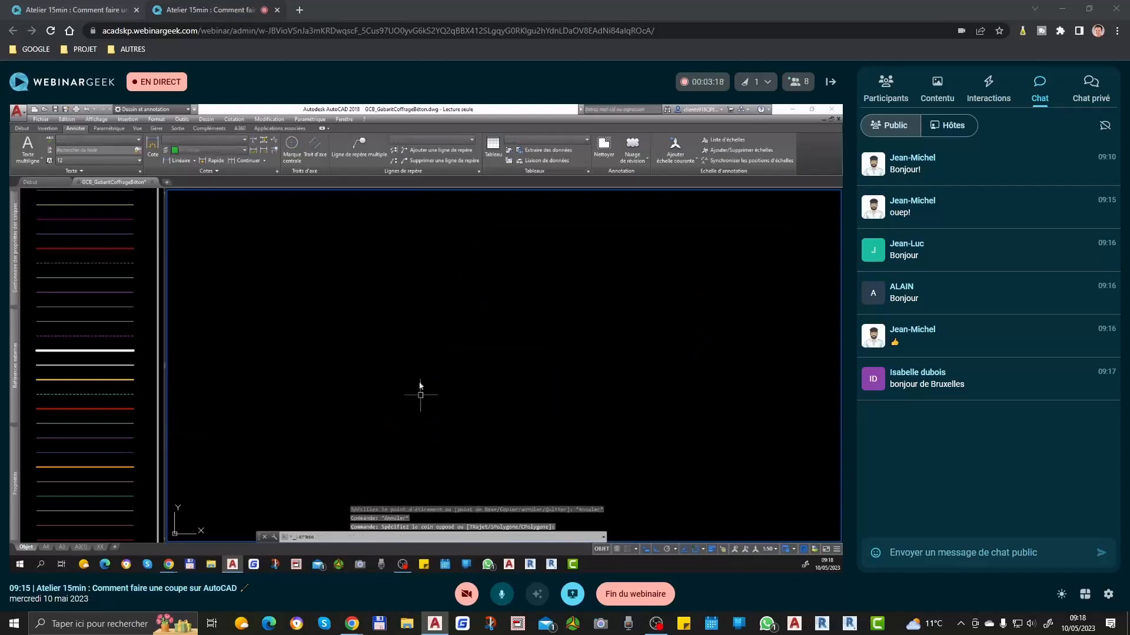
pyautogui.press('Delete')
# Step: Draw a closed rectangular multiline 700 units wide and 500 units high at scale 20
pyautogui.write('ML')
pyautogui.press('Return')
pyautogui.click(373, 302)
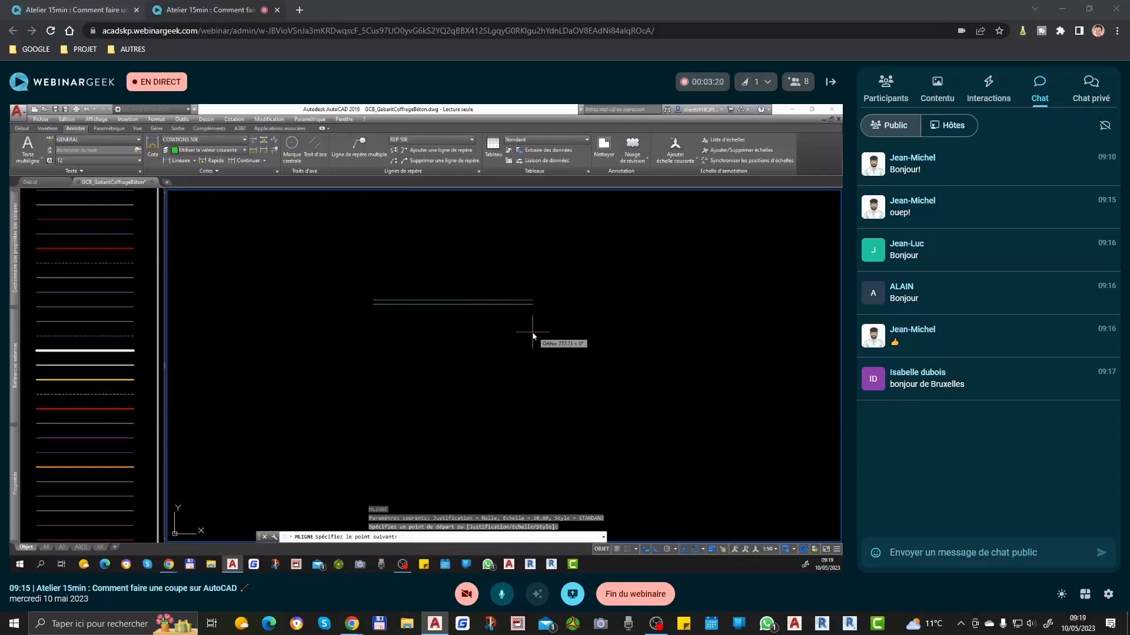
pyautogui.write('700')
pyautogui.press('Return')
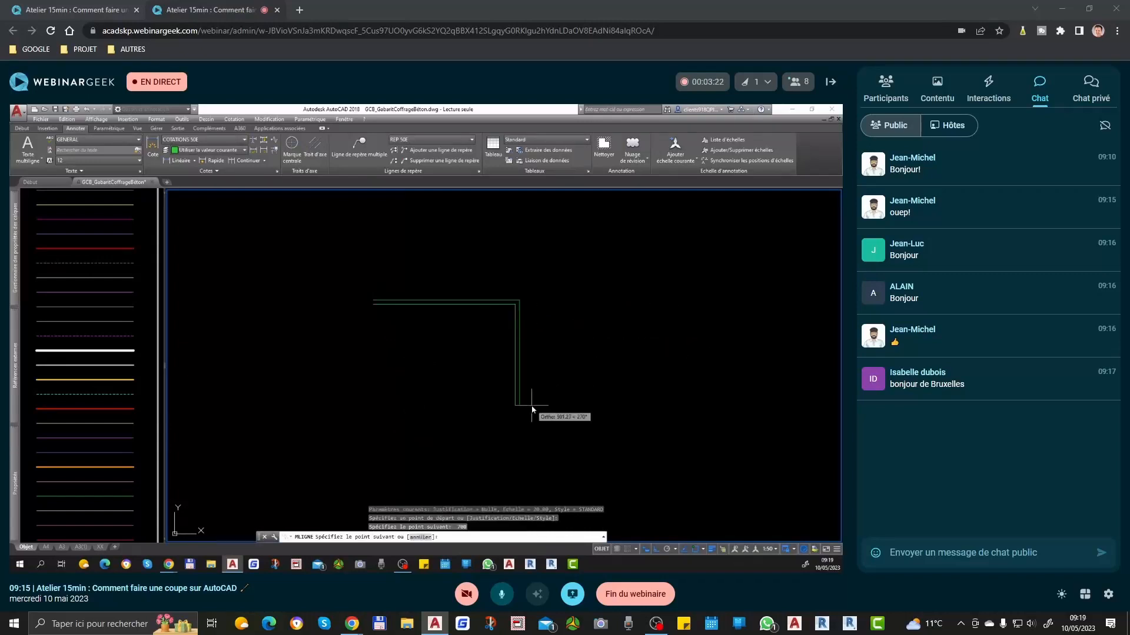
pyautogui.write('500')
pyautogui.press('Return')
pyautogui.write('700')
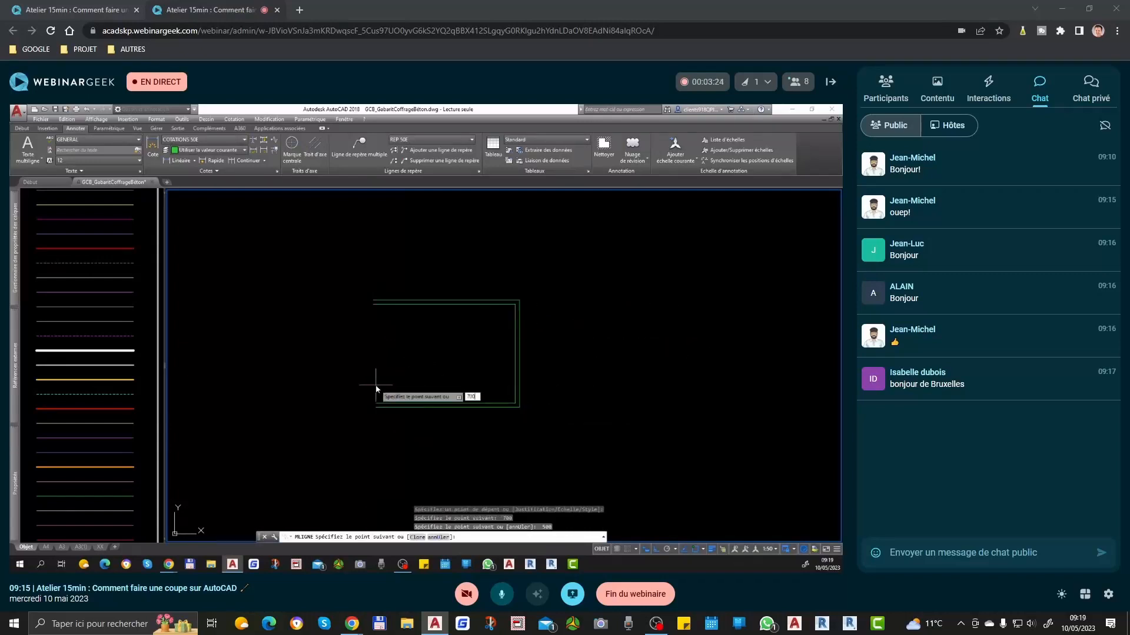
pyautogui.press('Return')
pyautogui.write('c')
pyautogui.press('Return')
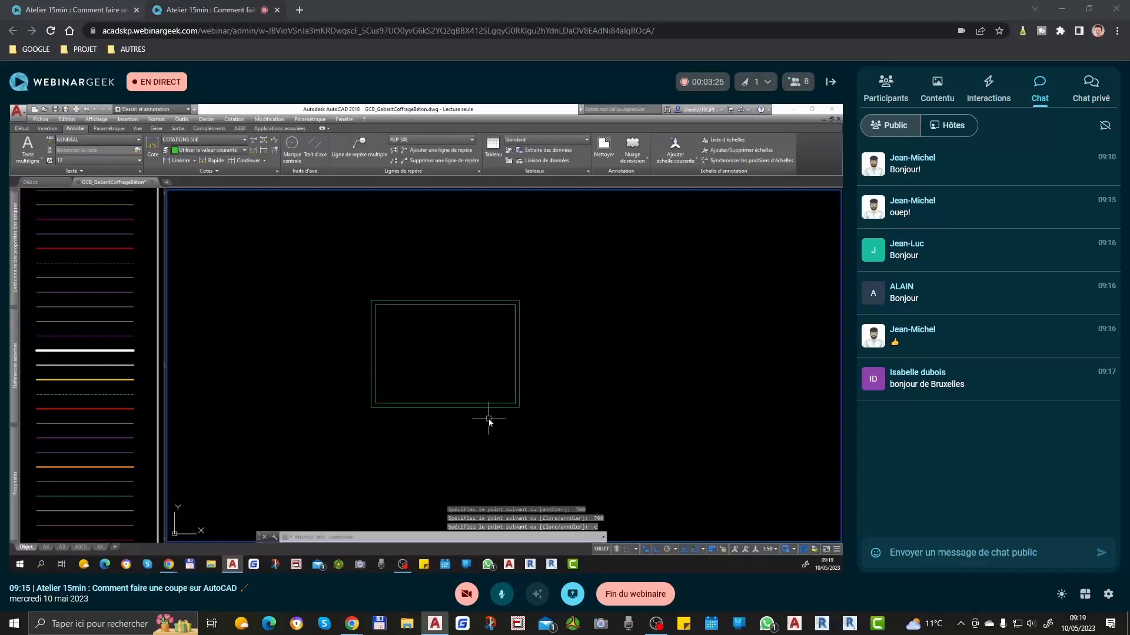
# Step: Match the rectangular multiline's properties to the thick white line in the layer legend
pyautogui.click(107, 346)
pyautogui.hotkey('ctrl', 'm')
pyautogui.click(109, 351)
pyautogui.click(548, 282)
pyautogui.click(483, 287)
pyautogui.click(425, 339)
pyautogui.press('Return')
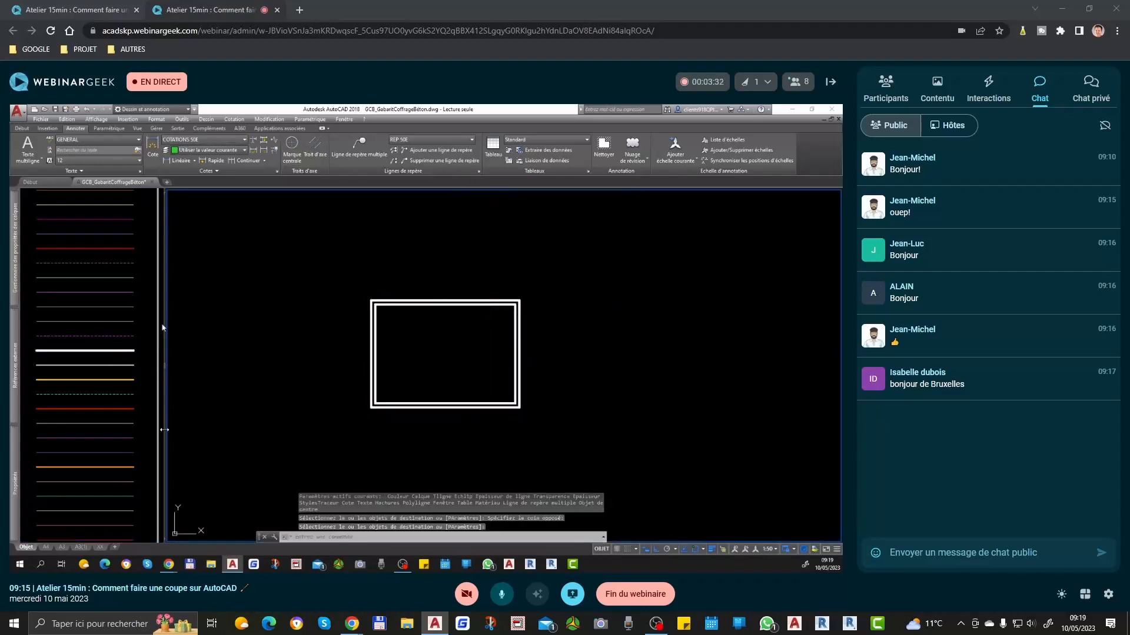
pyautogui.press('Escape')
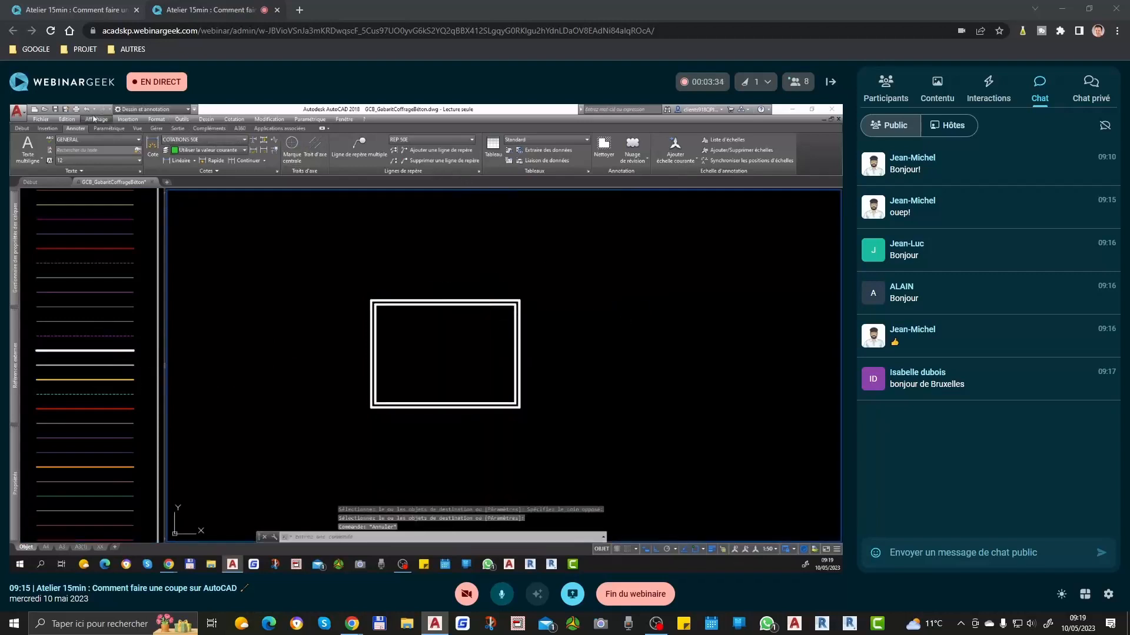
pyautogui.click(19, 129)
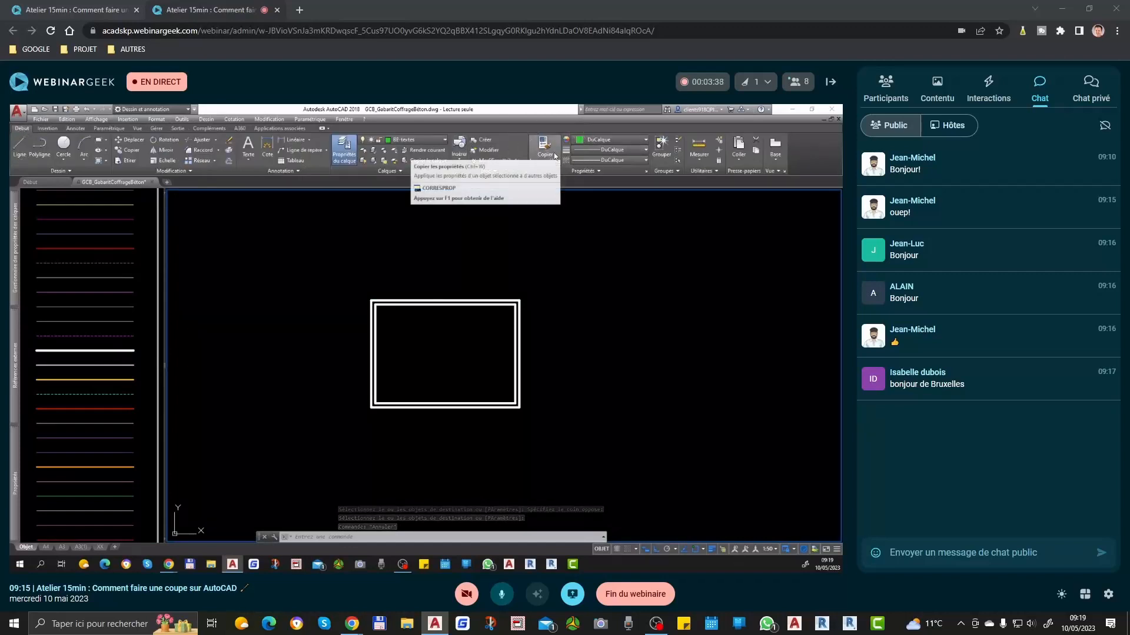
pyautogui.click(147, 356)
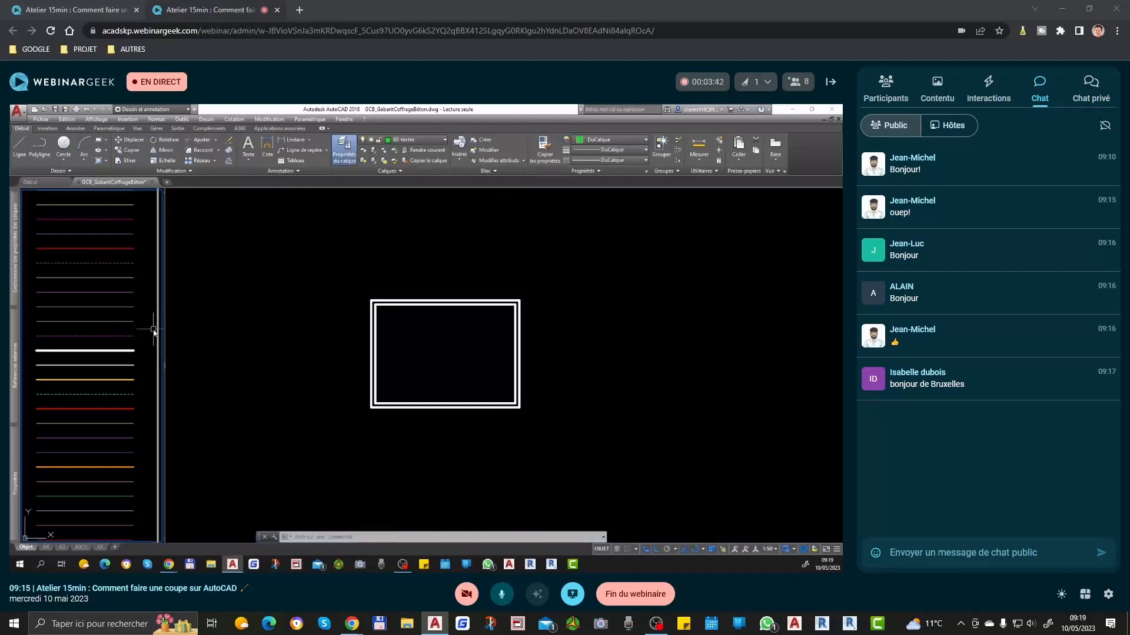
pyautogui.click(431, 308)
# Step: Draw a vertical line crossing the upper wall and extending into the room
pyautogui.scroll(4, 436, 307)
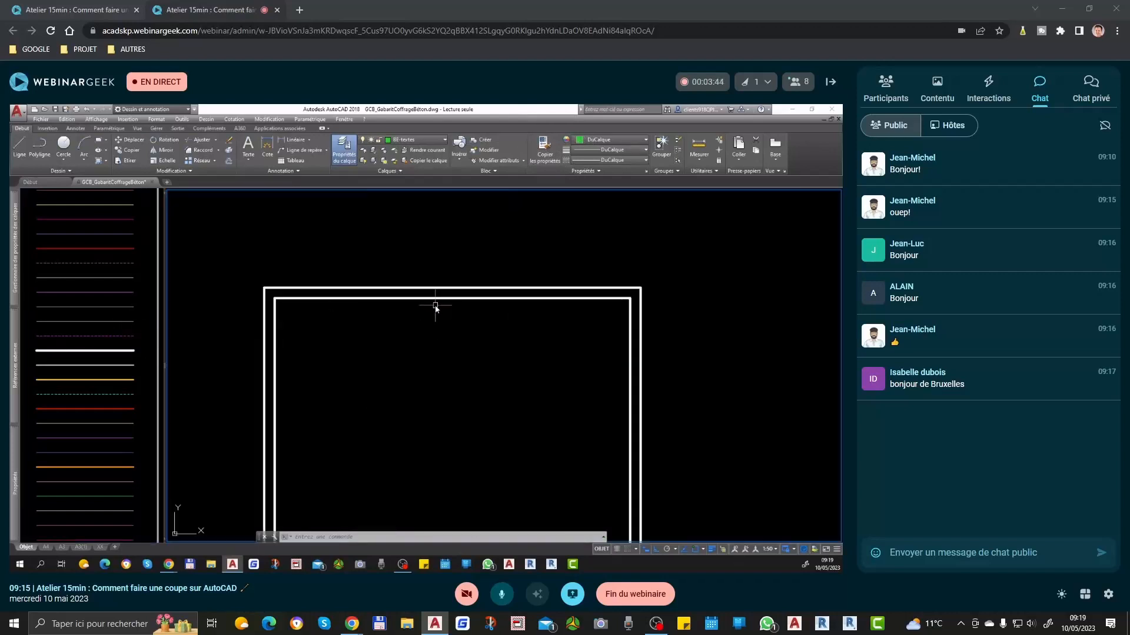
pyautogui.write('l')
pyautogui.press('space')
pyautogui.scroll(-2, 476, 296)
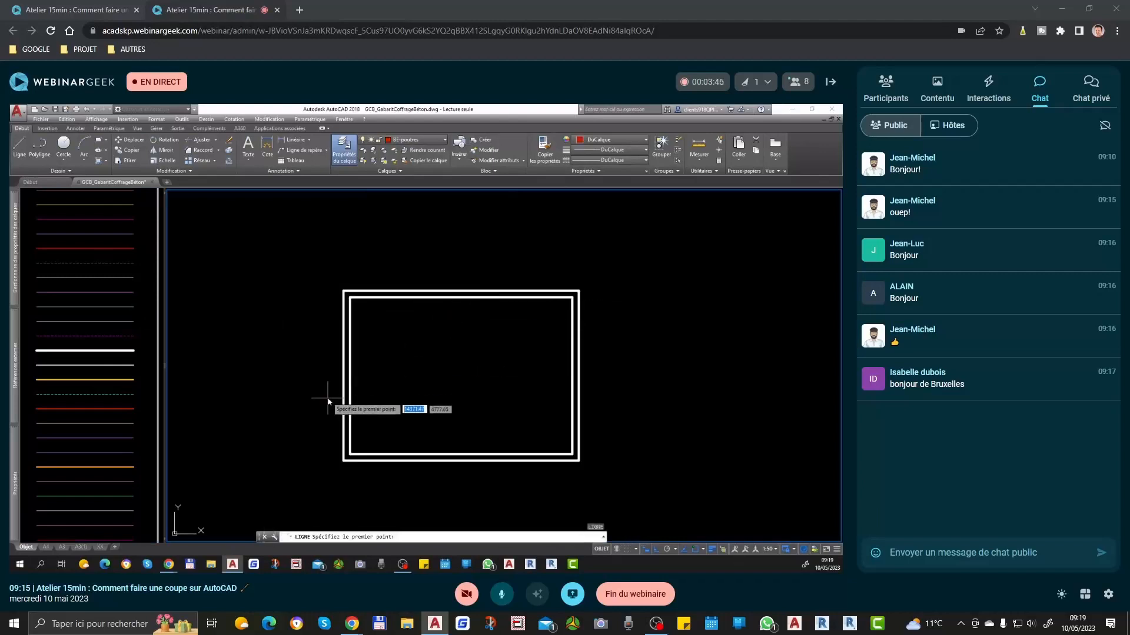
pyautogui.scroll(2, 456, 289)
pyautogui.click(427, 254)
pyautogui.click(427, 404)
pyautogui.press('space')
# Step: Copy the vertical line 100 units to the right to mark the upper wall's opening
pyautogui.click(445, 328)
pyautogui.click(387, 361)
pyautogui.write('co')
pyautogui.press('space')
pyautogui.click(466, 381)
pyautogui.write('100')
pyautogui.press('space')
pyautogui.press('space')
# Step: Draw a horizontal line about 300 units long crossing the left wall
pyautogui.scroll(-2, 510, 361)
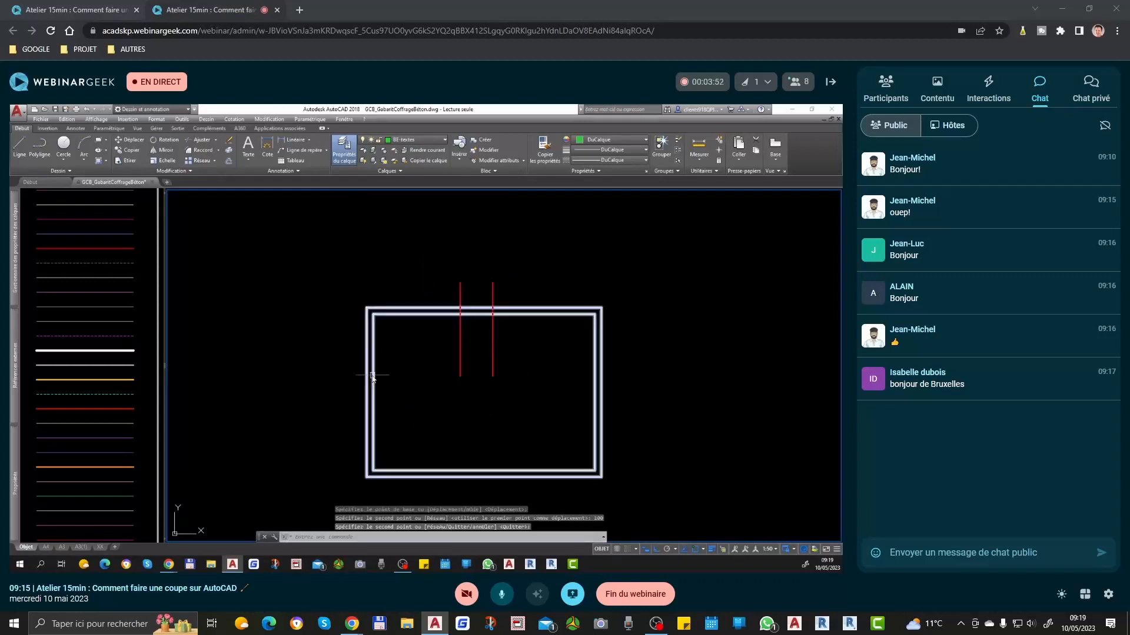
pyautogui.click(348, 365)
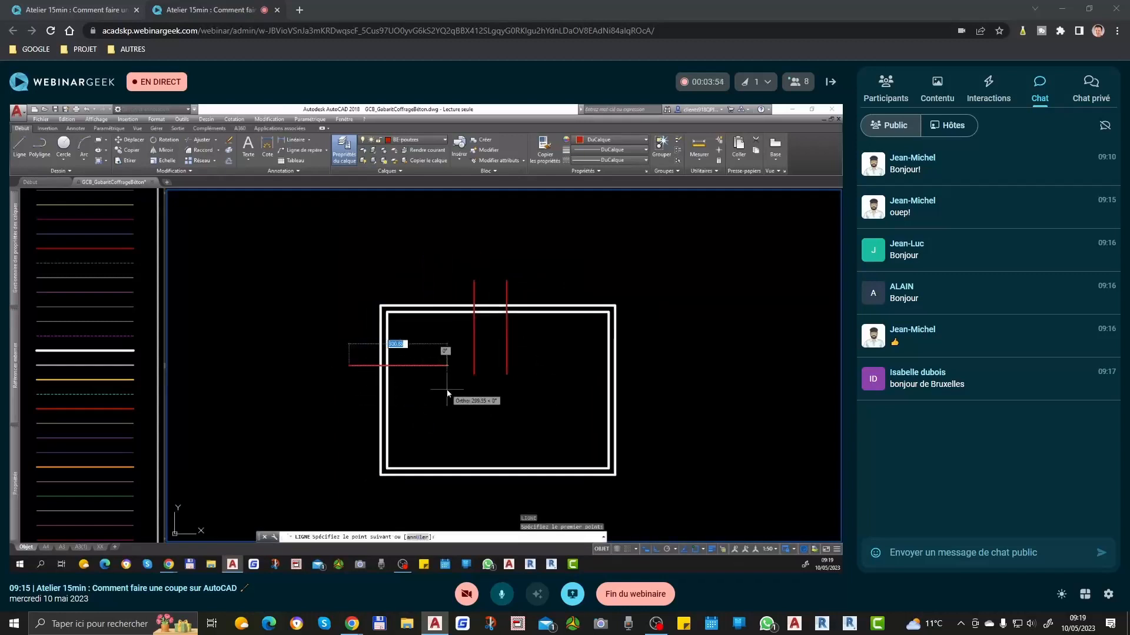
pyautogui.click(448, 389)
pyautogui.press('space')
# Step: Copy the horizontal line 120 units down to mark the left wall's opening
pyautogui.click(436, 365)
pyautogui.write('co')
pyautogui.press('space')
pyautogui.click(436, 393)
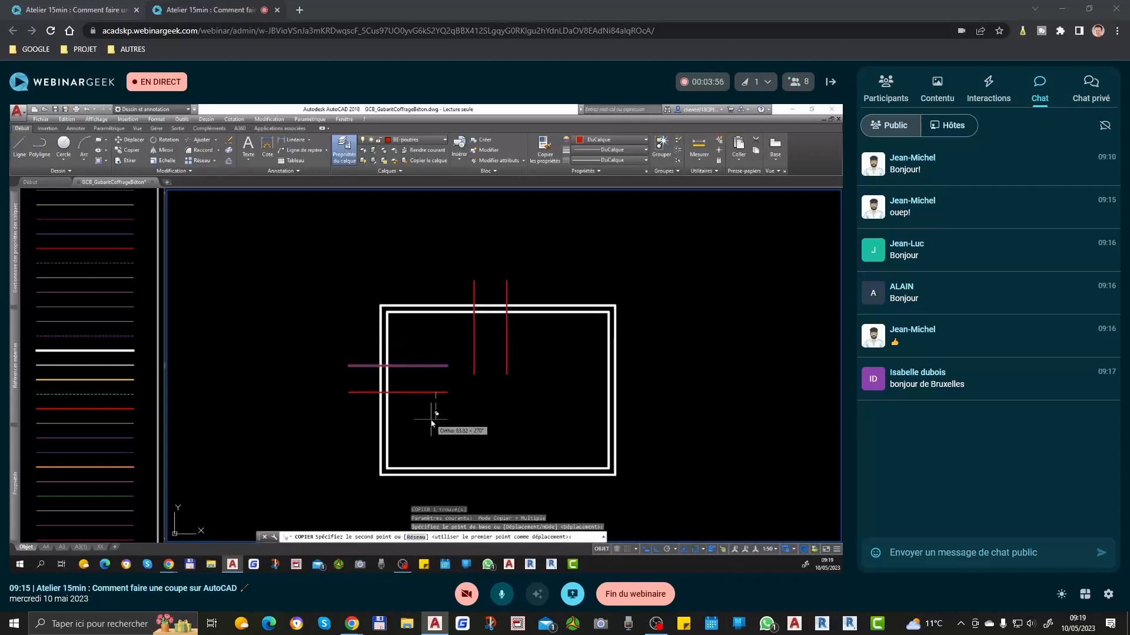
pyautogui.write('120')
pyautogui.press('Return')
pyautogui.press('Return')
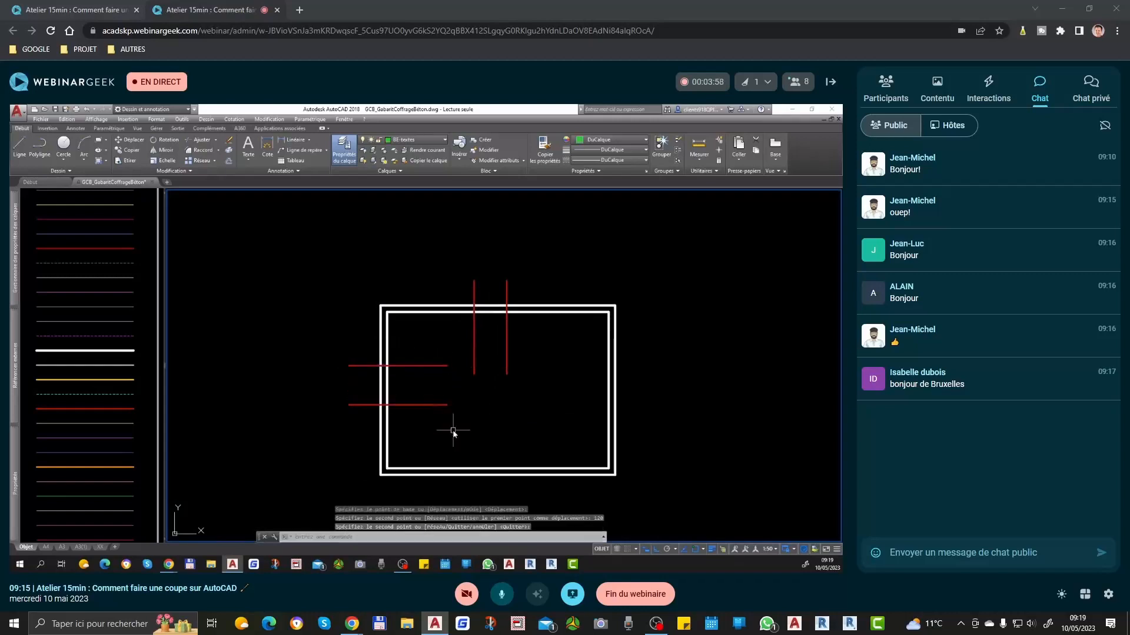
# Step: Trim the left wall between the two horizontal lines and trim off the lines' ends outside the wall
pyautogui.write('aj')
pyautogui.press('space')
pyautogui.press('space')
pyautogui.click(429, 382)
pyautogui.click(347, 386)
pyautogui.click(430, 349)
pyautogui.click(403, 422)
pyautogui.click(364, 356)
pyautogui.click(338, 433)
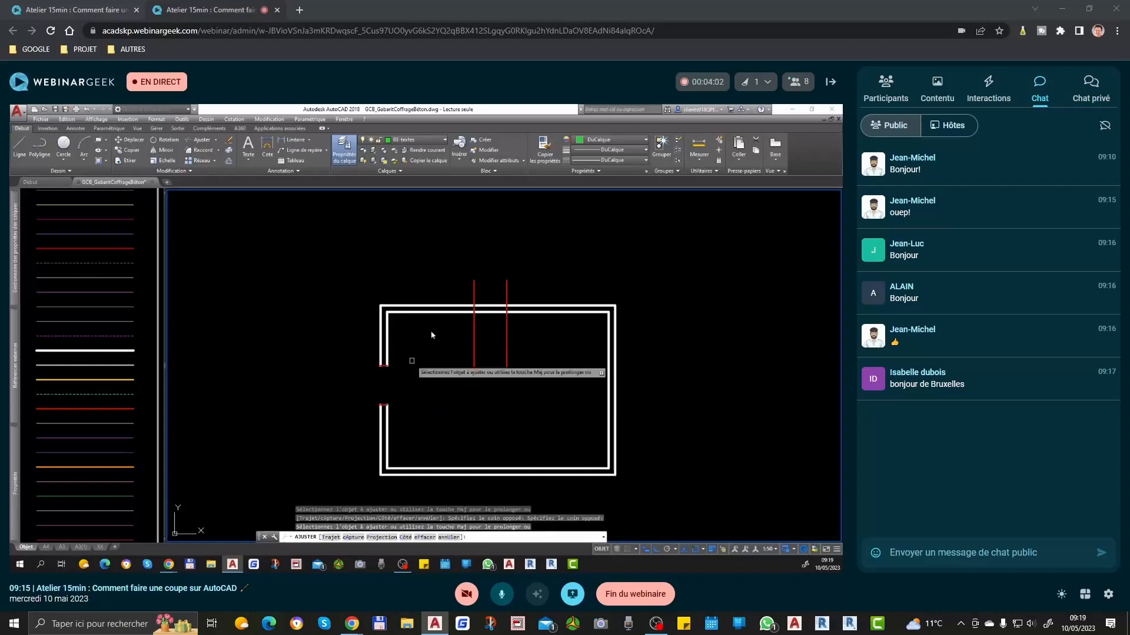
# Step: Trim the upper wall between the two vertical lines and trim off the lines' ends outside the wall
pyautogui.click(529, 271)
pyautogui.click(431, 292)
pyautogui.click(546, 332)
pyautogui.click(459, 371)
pyautogui.click(502, 270)
pyautogui.click(482, 341)
pyautogui.press('space')
# Step: Match the properties of the lines closing the wall ends at both openings to the wall
pyautogui.hotkey('ctrl', 'm')
pyautogui.click(521, 310)
pyautogui.click(316, 270)
pyautogui.click(609, 456)
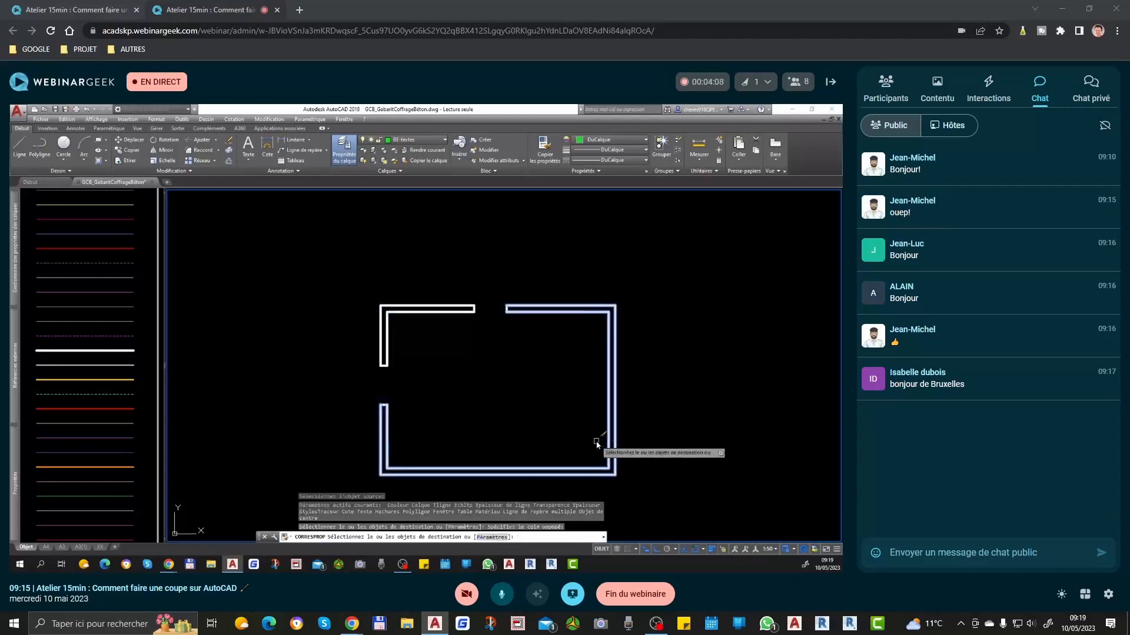
pyautogui.scroll(2, 386, 366)
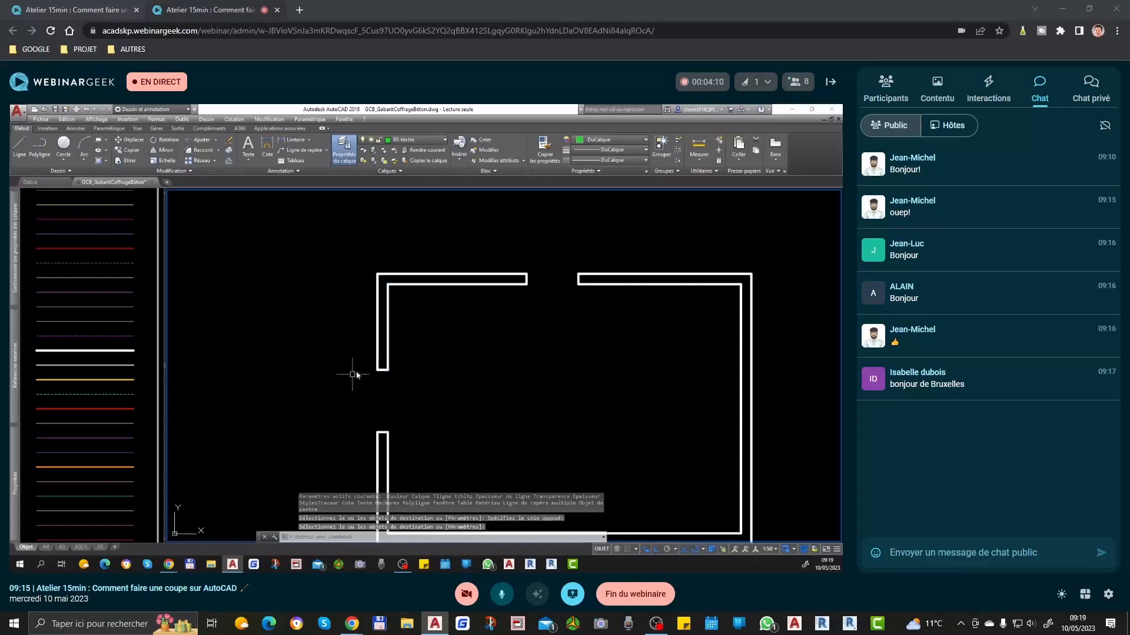
# Step: Draw lines across the left wall's opening along its outer and inner faces
pyautogui.write('l')
pyautogui.press('space')
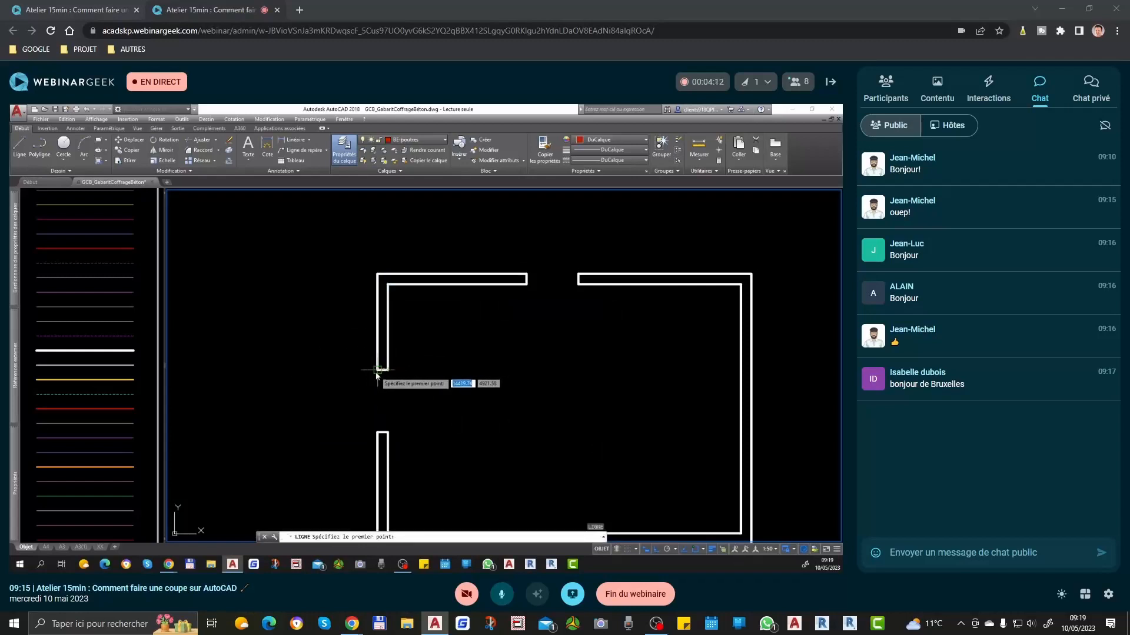
pyautogui.click(378, 370)
pyautogui.click(377, 433)
pyautogui.press('space')
pyautogui.press('space')
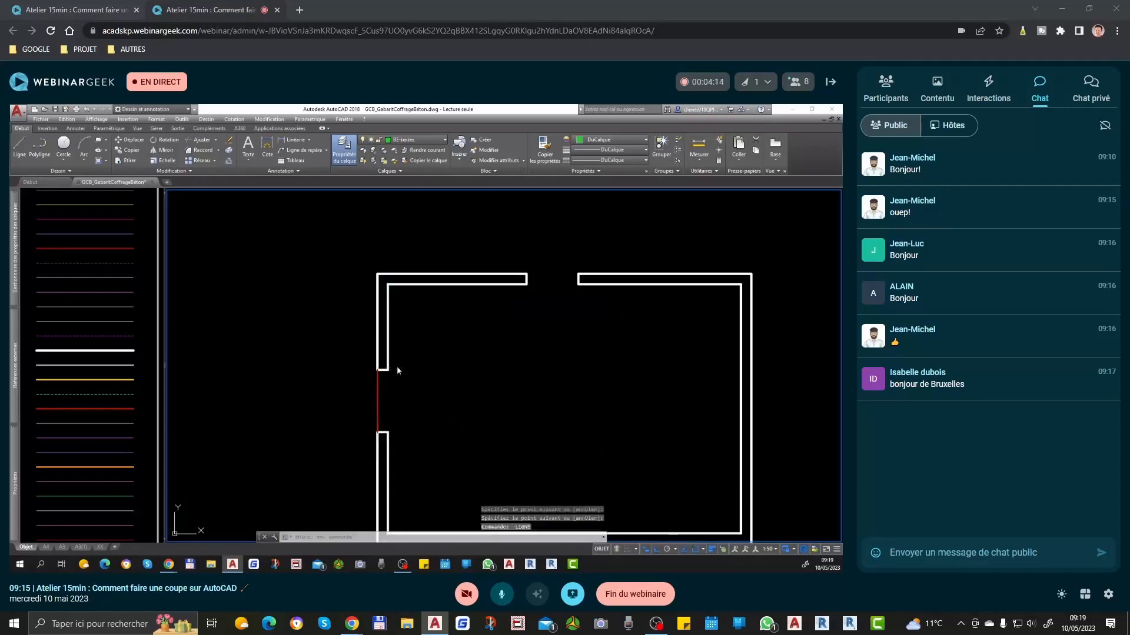
pyautogui.click(388, 371)
pyautogui.click(388, 434)
pyautogui.press('space')
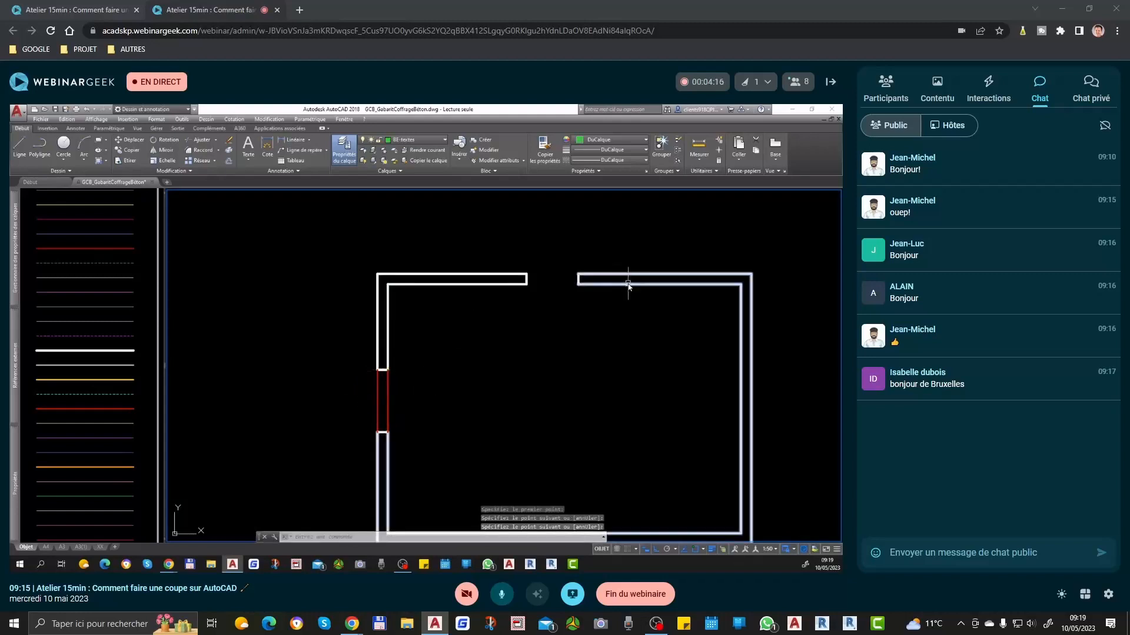
# Step: Draw lines across the upper wall's opening along its outer and inner faces
pyautogui.press('space')
pyautogui.click(527, 274)
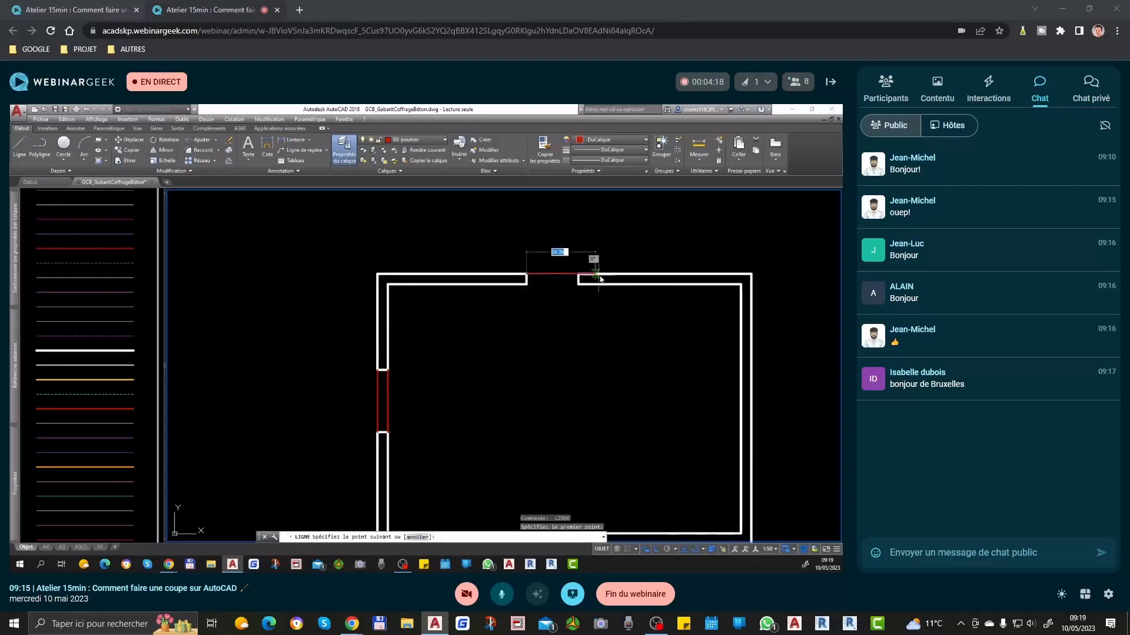
pyautogui.click(578, 274)
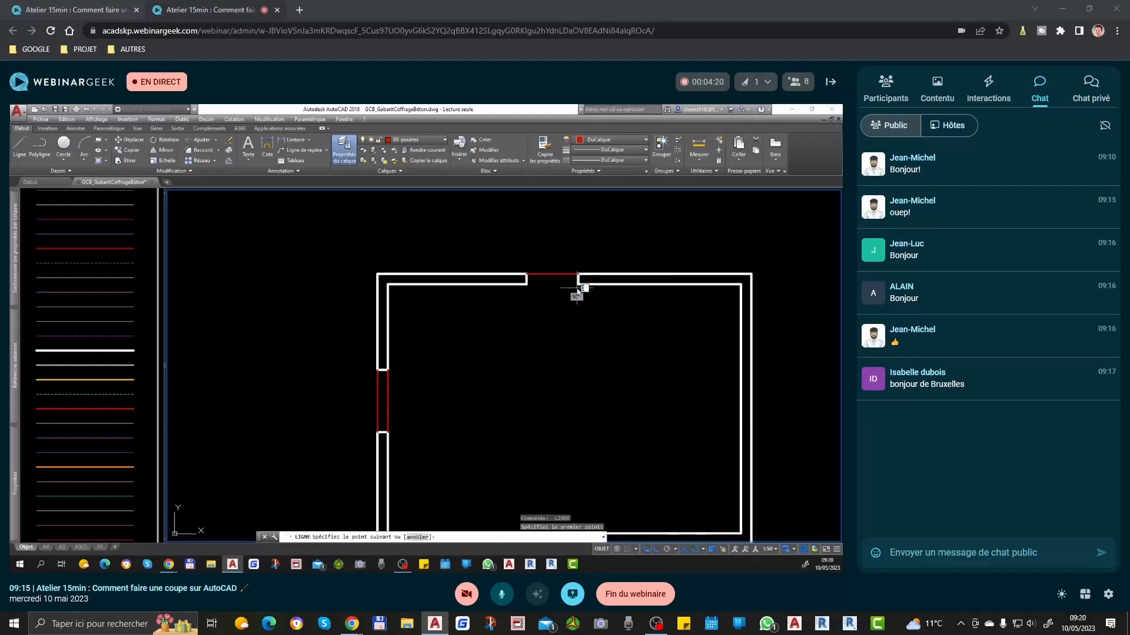
pyautogui.press('space')
pyautogui.press('space')
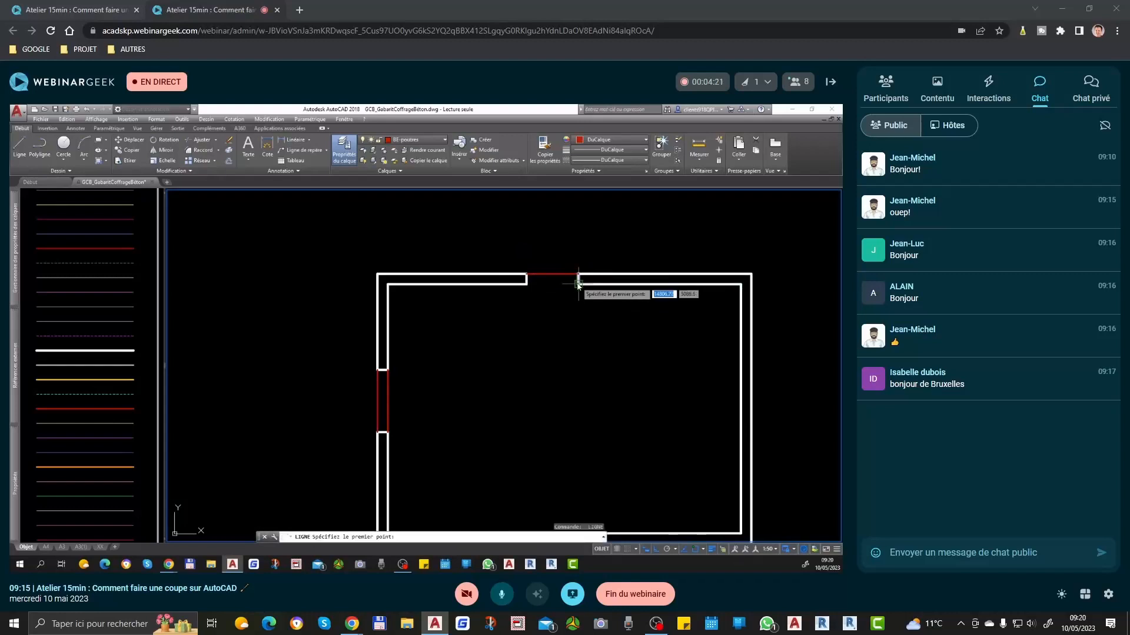
pyautogui.click(527, 284)
pyautogui.click(577, 284)
pyautogui.press('space')
# Step: Check the layers of the upper opening's lines and of the adjoining wall by selecting each
pyautogui.scroll(-3, 562, 332)
pyautogui.scroll(2, 551, 340)
pyautogui.moveTo(11, 471)
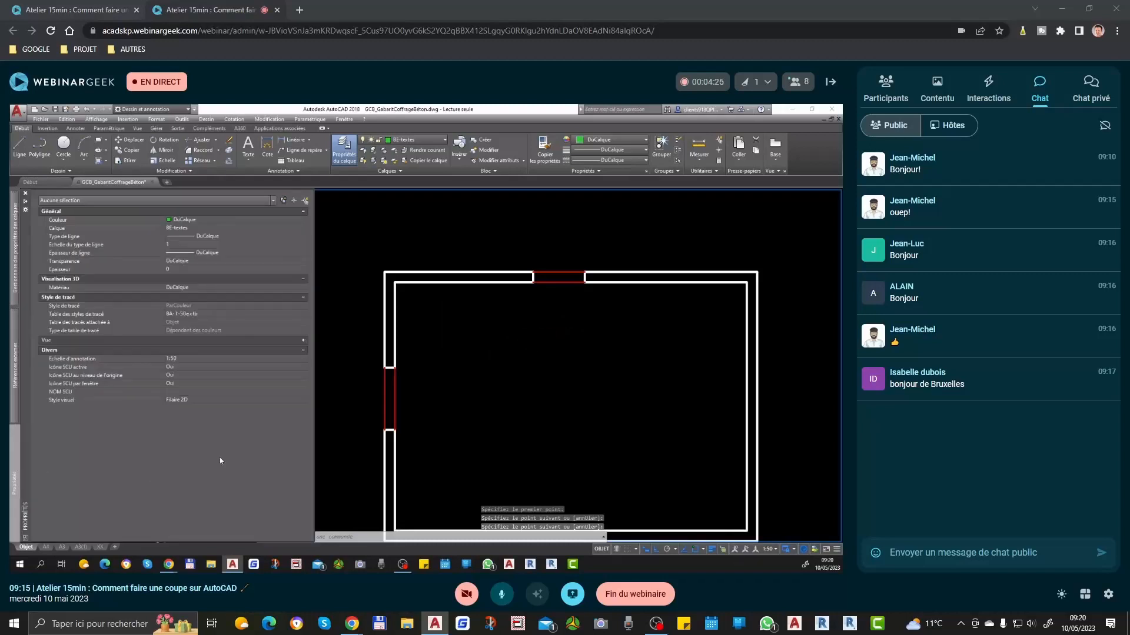
pyautogui.click(565, 253)
pyautogui.click(544, 325)
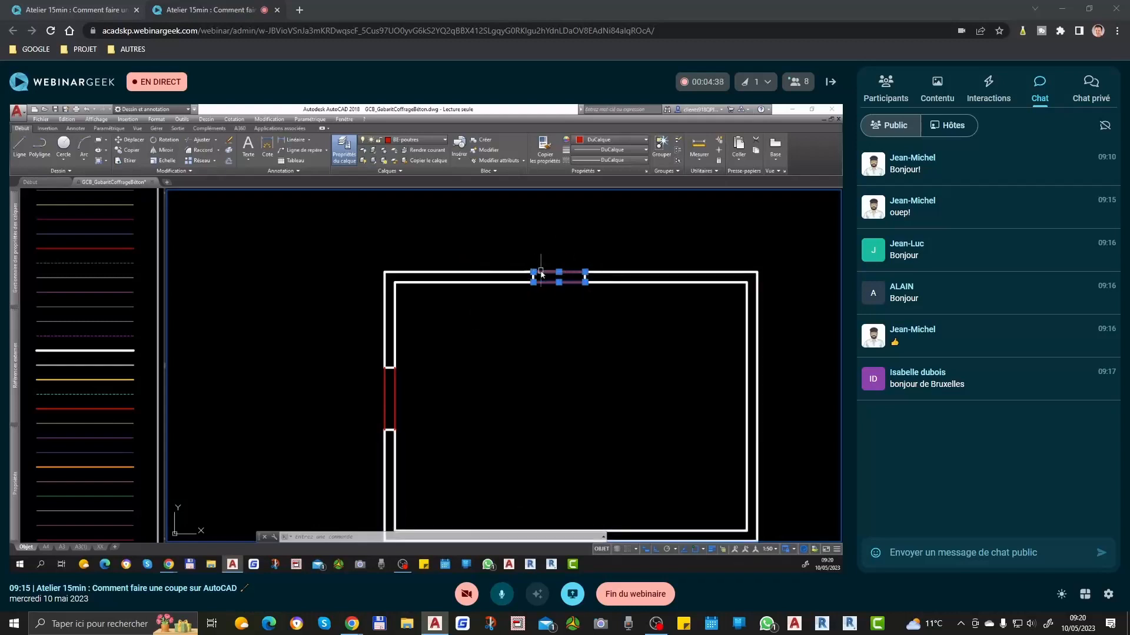
pyautogui.press('Escape')
pyautogui.click(496, 250)
pyautogui.click(455, 312)
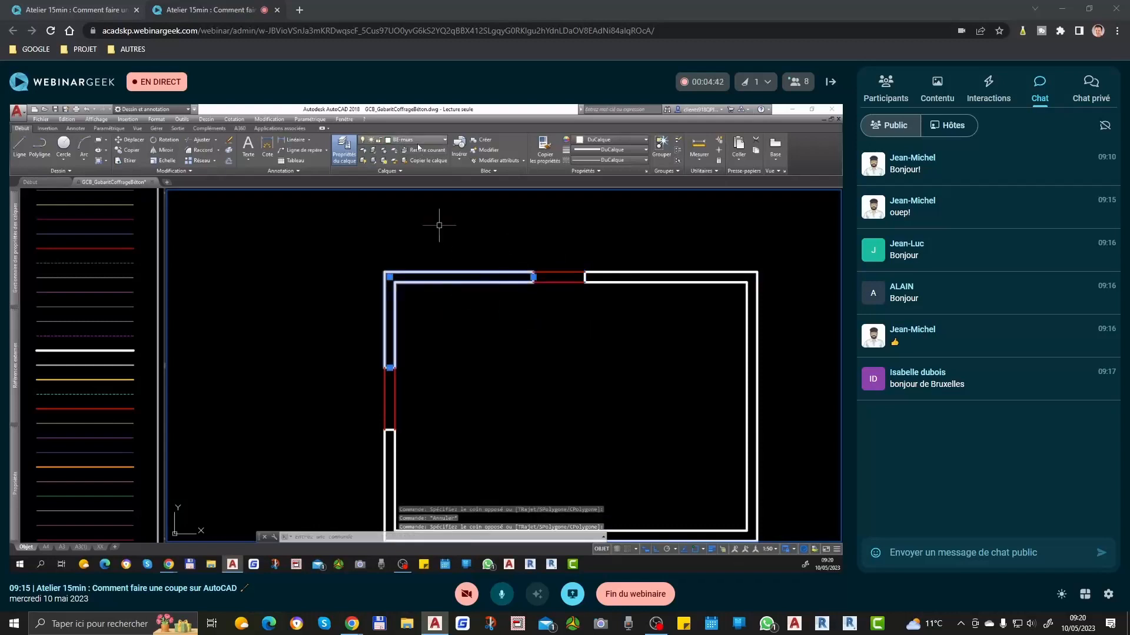
pyautogui.press('Escape')
# Step: Try to add a quick dimension using a crossing selection through the room
pyautogui.scroll(-4, 612, 323)
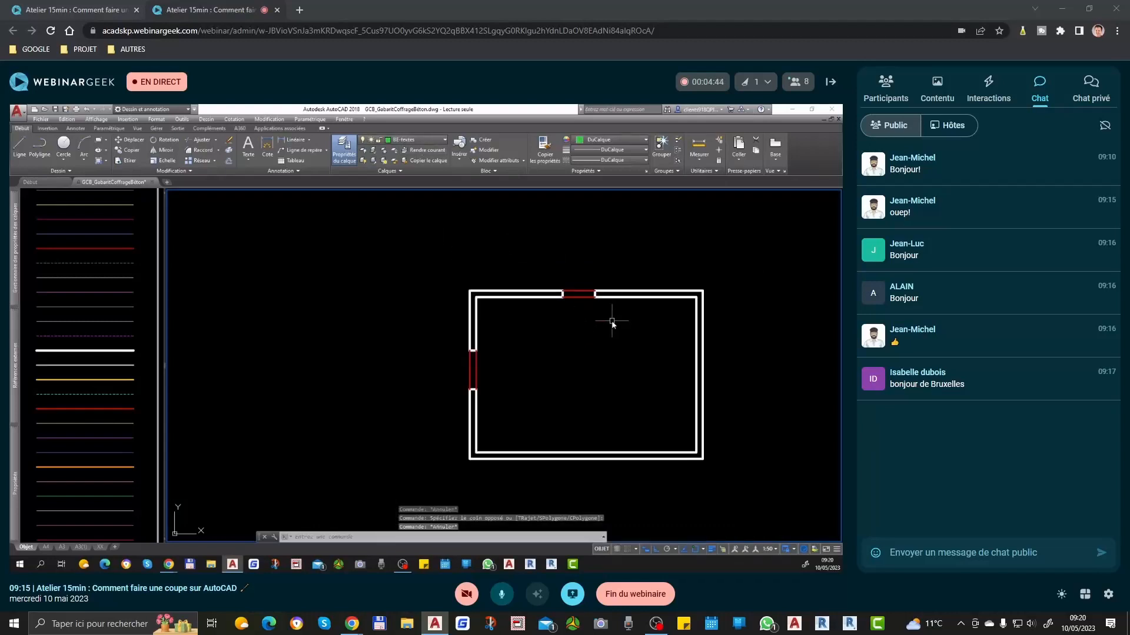
pyautogui.scroll(4, 608, 255)
pyautogui.write('rap')
pyautogui.press('Return')
pyautogui.click(802, 349)
pyautogui.click(210, 335)
pyautogui.press('Return')
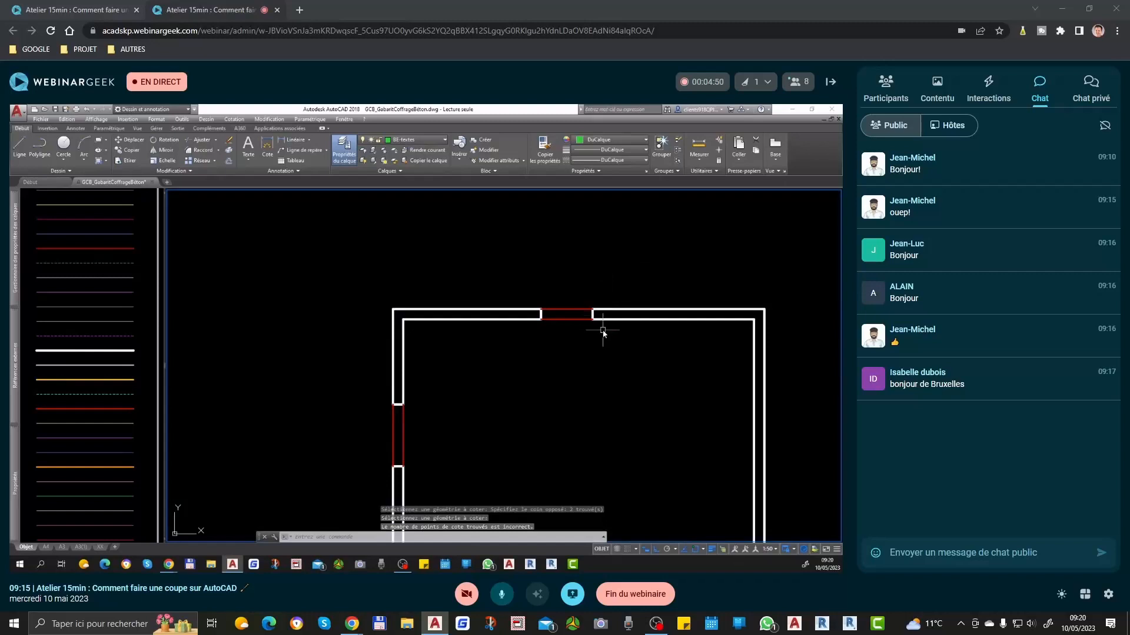
# Step: Explode both wall multilines into separate lines
pyautogui.scroll(-2, 603, 333)
pyautogui.click(633, 322)
pyautogui.write('de')
pyautogui.press('Return')
pyautogui.click(508, 277)
pyautogui.click(461, 343)
pyautogui.write('de')
pyautogui.press('Return')
pyautogui.click(603, 439)
pyautogui.click(511, 501)
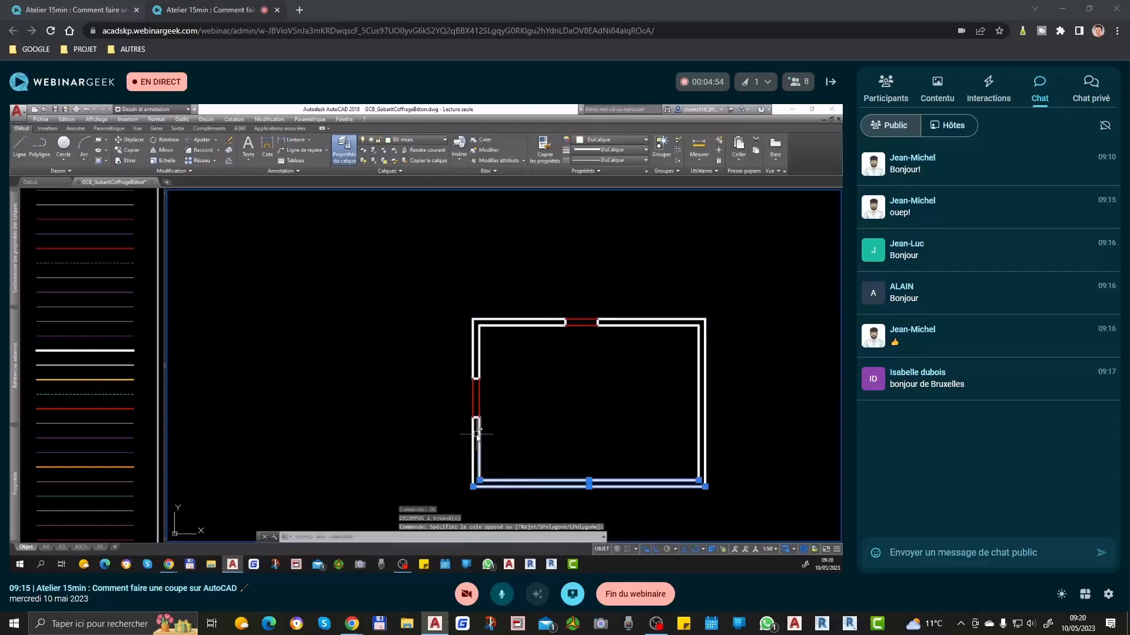
pyautogui.press('Escape')
pyautogui.press('Escape')
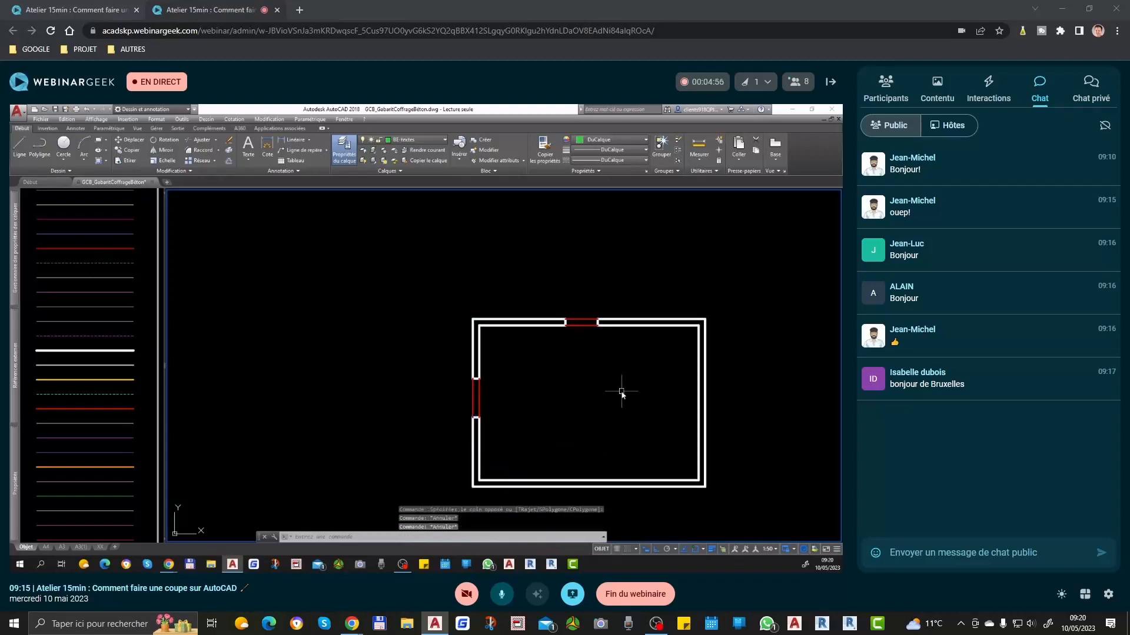
pyautogui.moveTo(621, 393); pyautogui.dragTo(569, 372, button='middle')
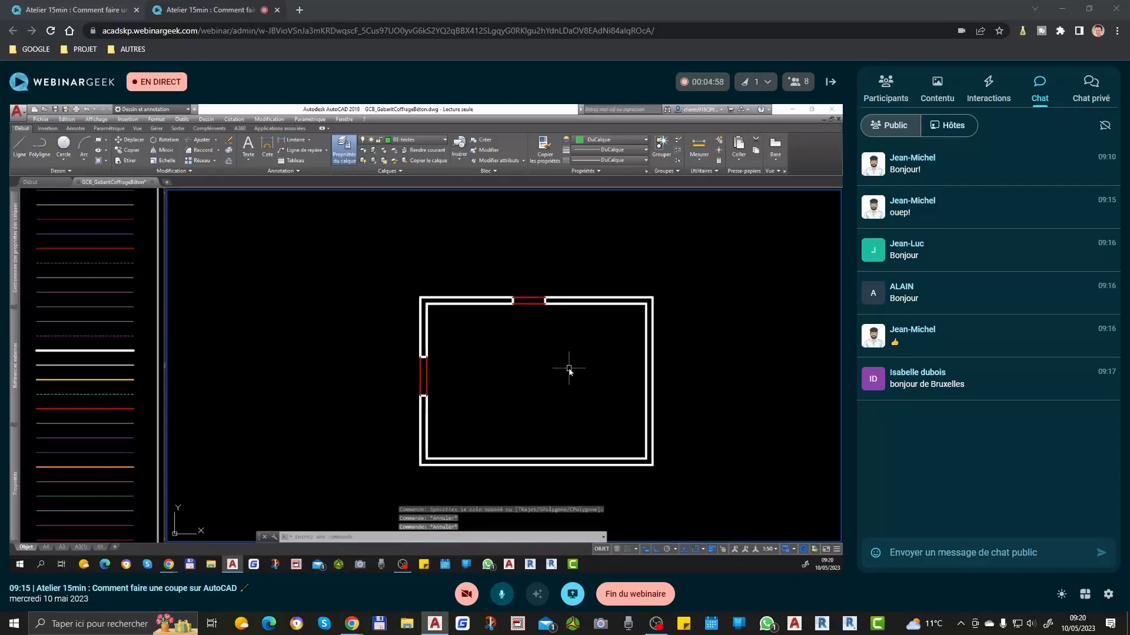
# Step: Add a quick dimension chain above the plan covering both side walls' thicknesses and the room's inner width
pyautogui.write('cotrap')
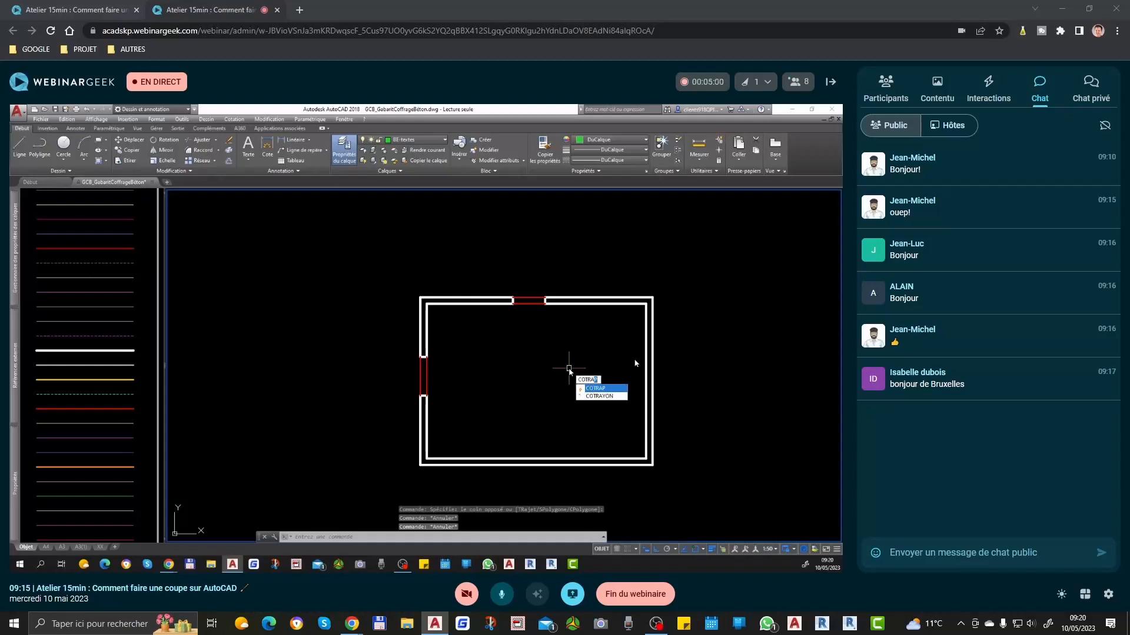
pyautogui.press('Return')
pyautogui.click(668, 320)
pyautogui.click(298, 323)
pyautogui.press('Return')
# Step: Try to add a second quick dimension chain above the first from a crossing selection through the upper wall
pyautogui.press('Return')
pyautogui.click(618, 282)
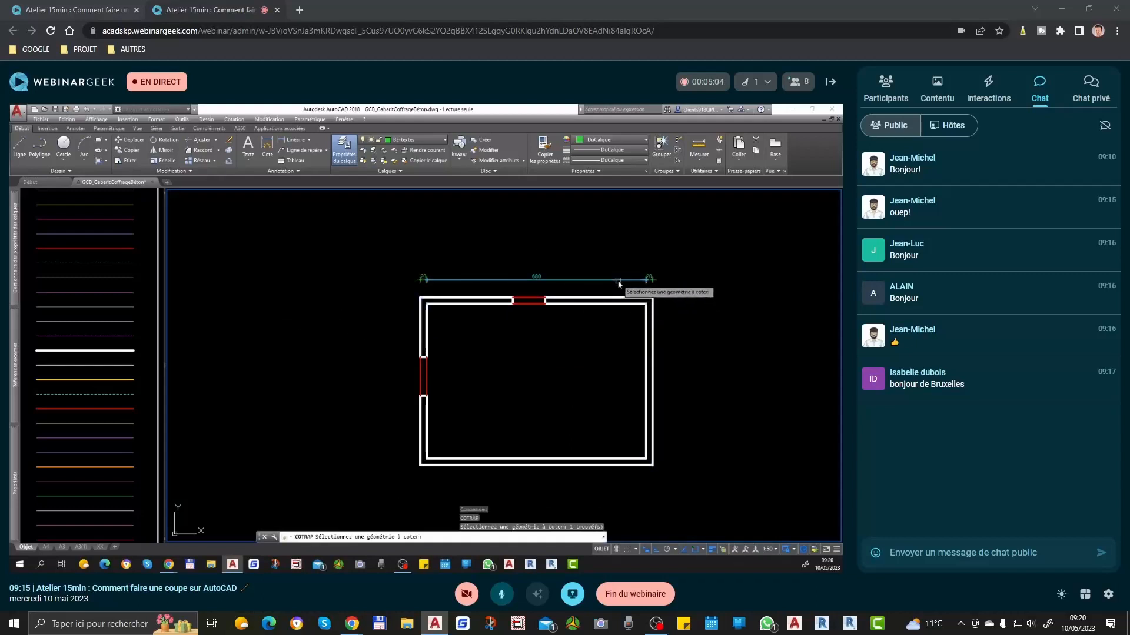
pyautogui.click(602, 287)
pyautogui.click(572, 291)
pyautogui.press('Escape')
pyautogui.write('cotrap')
pyautogui.press('Return')
pyautogui.click(567, 289)
pyautogui.click(497, 304)
pyautogui.press('Return')
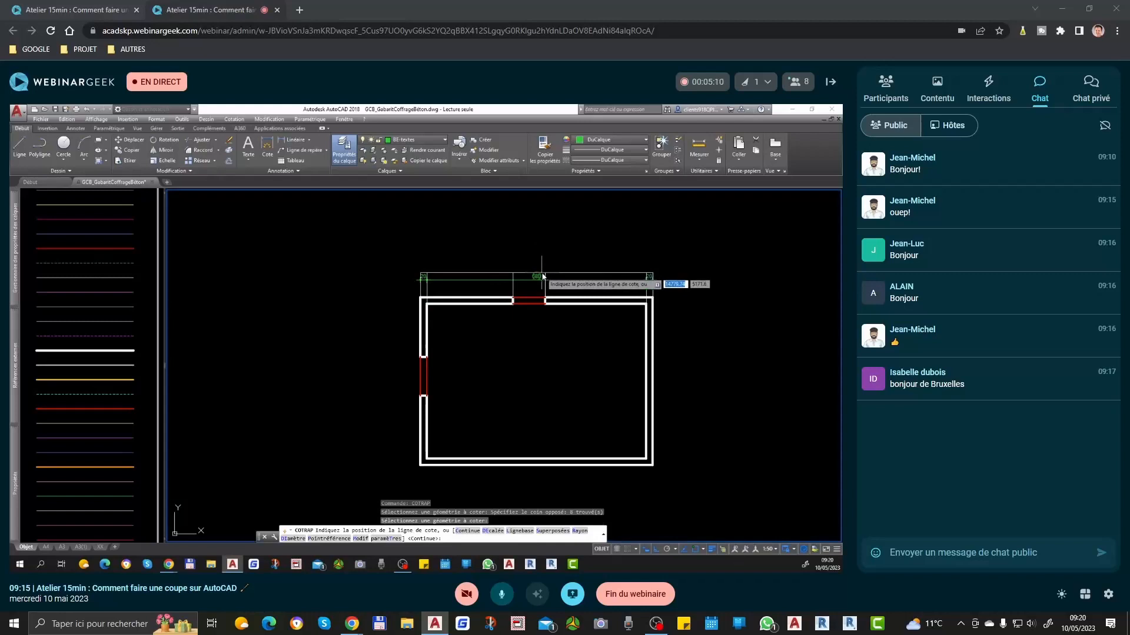
pyautogui.click(544, 265)
# Step: Erase all dimensions of the second chain above the plan
pyautogui.click(613, 243)
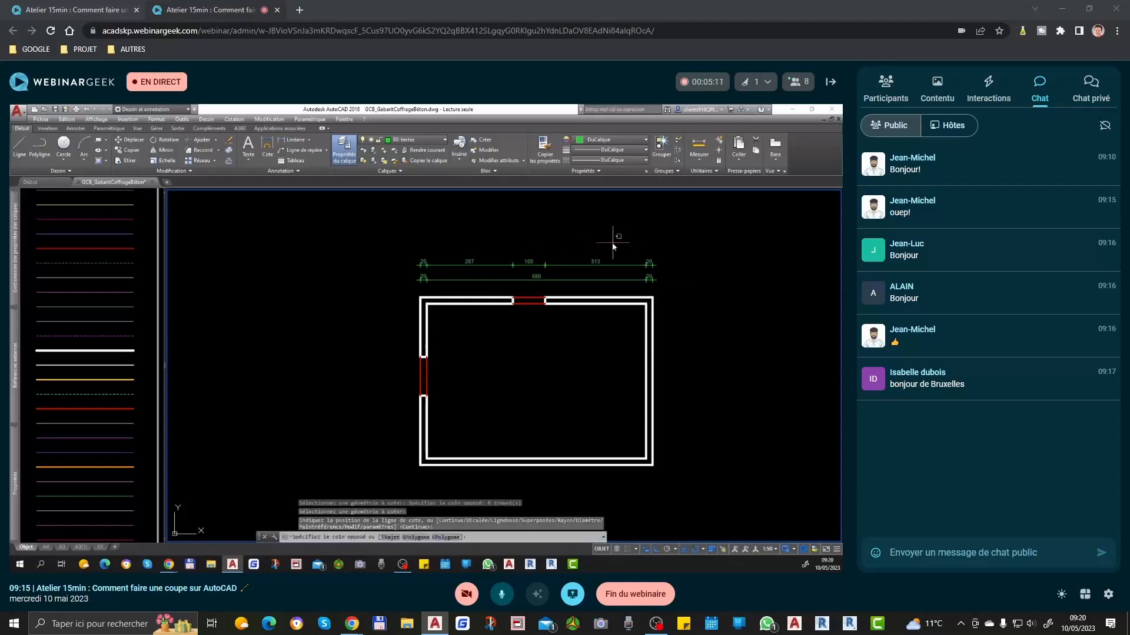
pyautogui.click(410, 270)
pyautogui.press('Delete')
pyautogui.click(649, 263)
pyautogui.press('Delete')
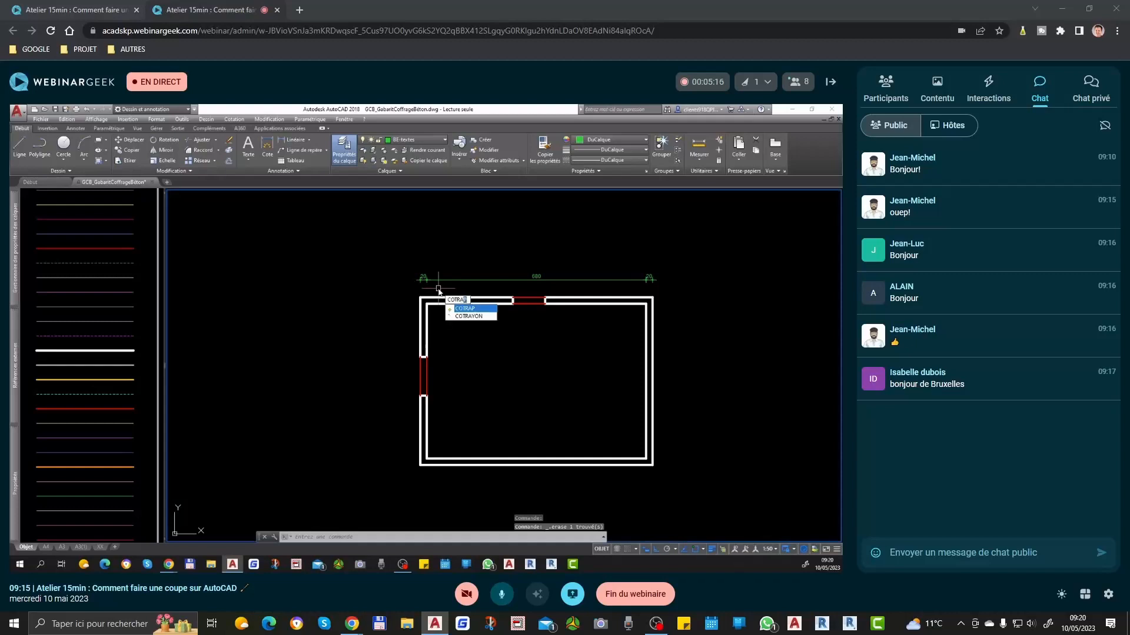
# Step: Add a second quick dimension chain above the first, covering the outer wall corners and both edges of the upper opening
pyautogui.press('Return')
pyautogui.click(421, 319)
pyautogui.scroll(2, 501, 297)
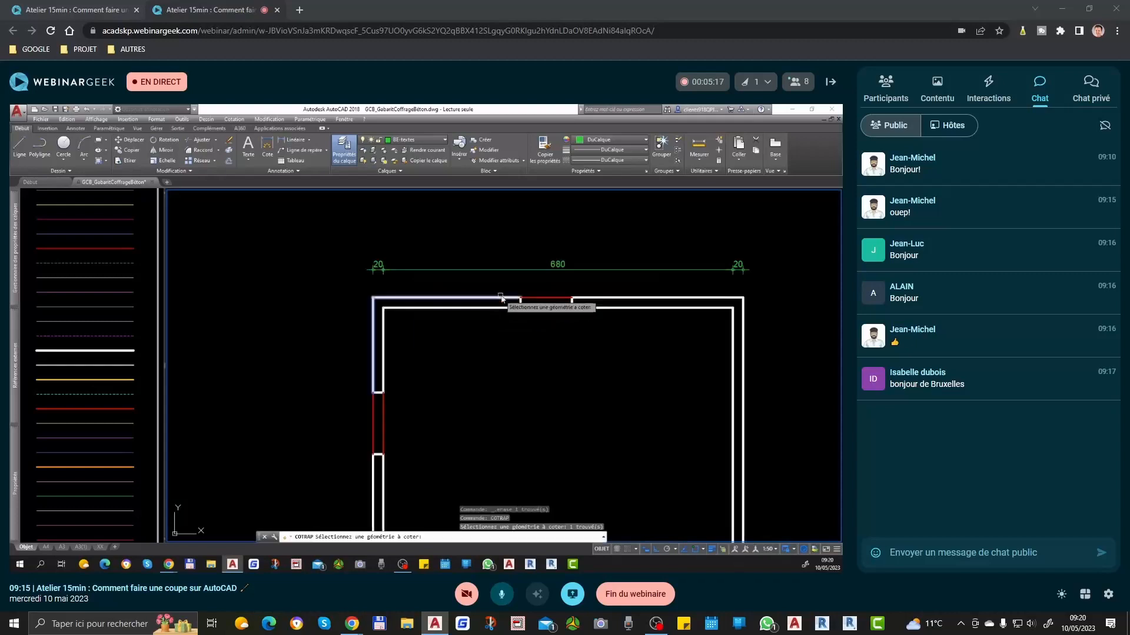
pyautogui.click(505, 274)
pyautogui.click(594, 353)
pyautogui.scroll(-3, 518, 335)
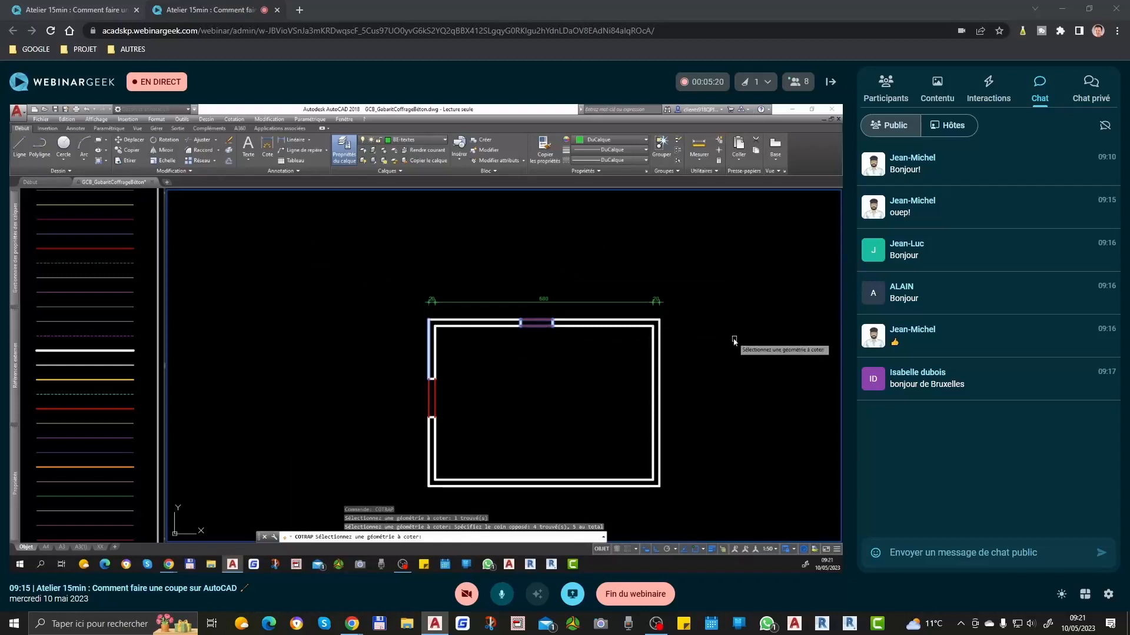
pyautogui.click(657, 338)
pyautogui.press('Return')
pyautogui.scroll(2, 667, 296)
pyautogui.click(667, 293)
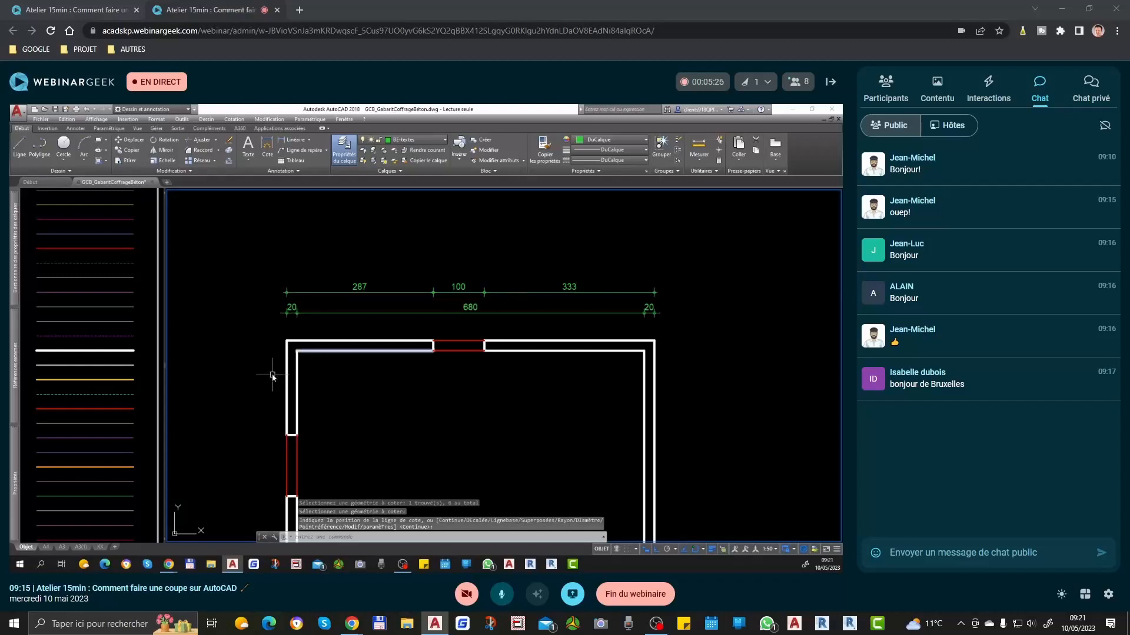
# Step: Dimension the plan's overall outer width between its upper corners, placed above the two chains
pyautogui.write('cot')
pyautogui.press('Return')
pyautogui.click(287, 340)
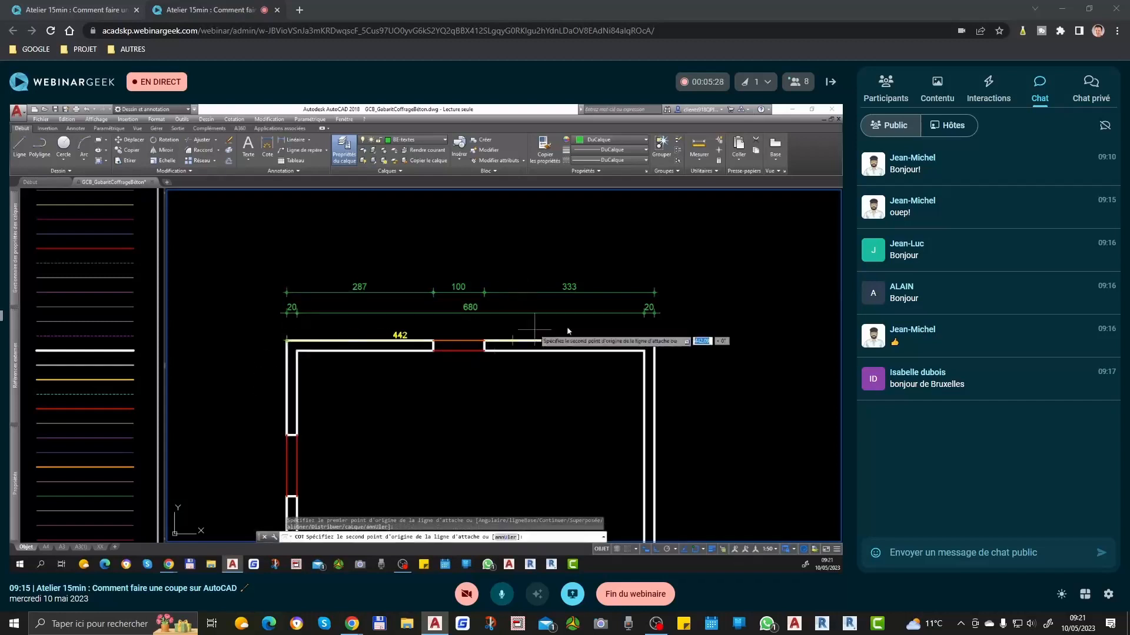
pyautogui.click(654, 340)
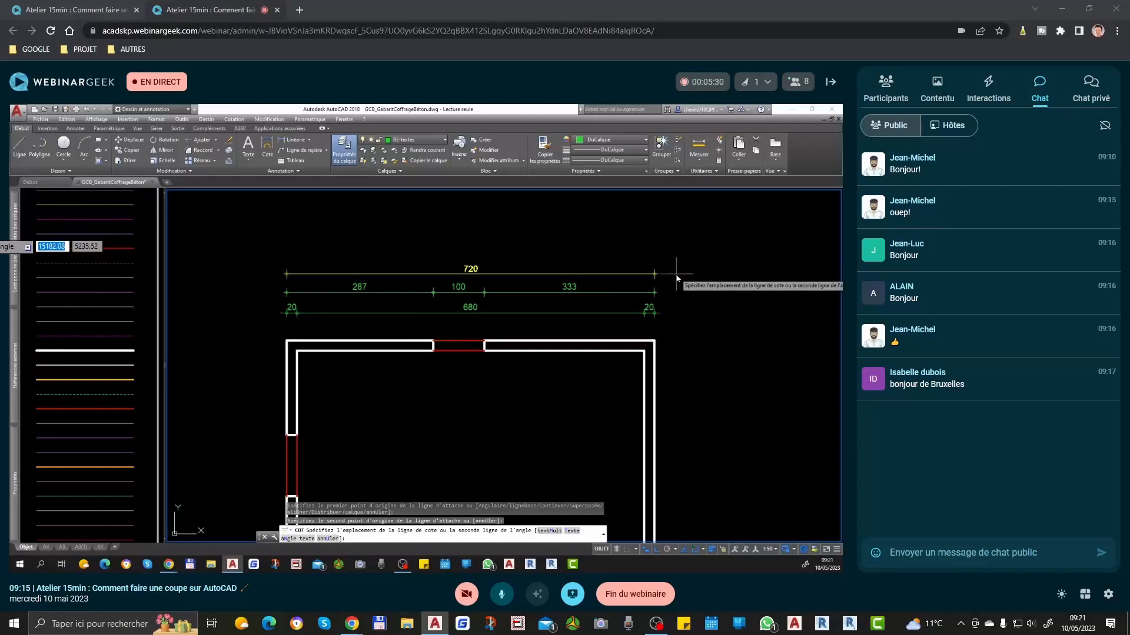
pyautogui.click(676, 273)
pyautogui.press('Escape')
# Step: Use Match Properties to give all dimensions above the plan the yellow annotation layer properties
pyautogui.write('ma')
pyautogui.press('Return')
pyautogui.click(653, 273)
pyautogui.click(682, 288)
pyautogui.click(316, 320)
pyautogui.press('Return')
pyautogui.moveTo(335, 320)
pyautogui.mouseDown(button='middle')
pyautogui.moveTo(358, 324)
pyautogui.moveTo(370, 351)
pyautogui.mouseUp(button='middle')
pyautogui.press('Return')
pyautogui.click(331, 317)
pyautogui.click(315, 312)
pyautogui.press('Return')
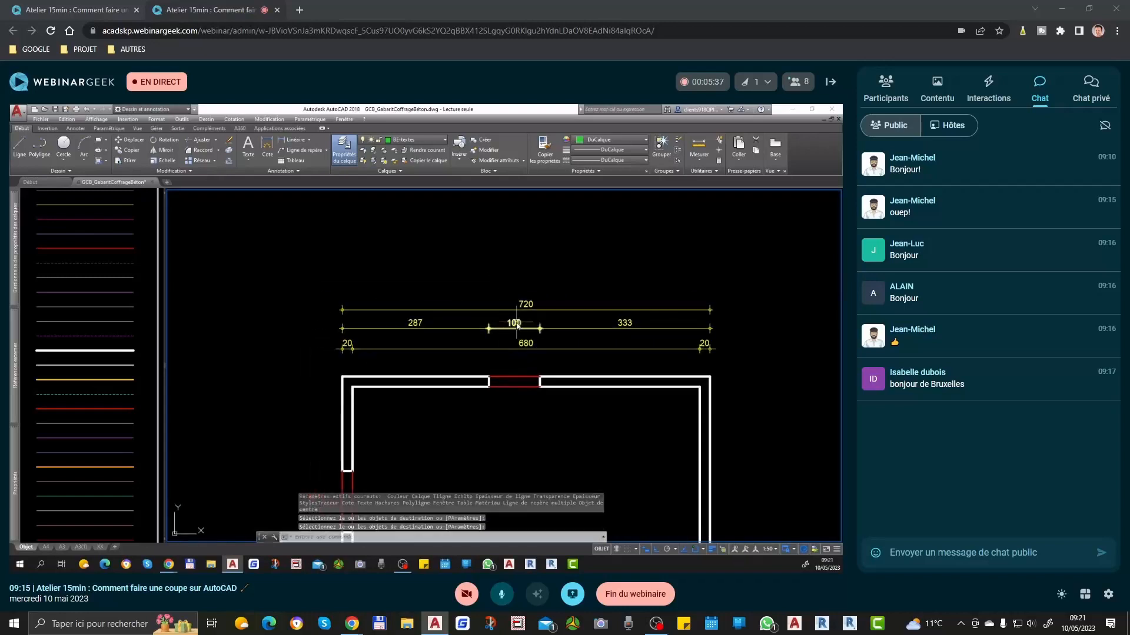
# Step: Append "x120h" to the upper opening's dimension text, followed by an \X break and "all.100" below the dimension line
pyautogui.click(517, 326)
pyautogui.press('Return')
pyautogui.doubleClick(535, 327)
pyautogui.scroll(3, 536, 332)
pyautogui.write('x120h\\')
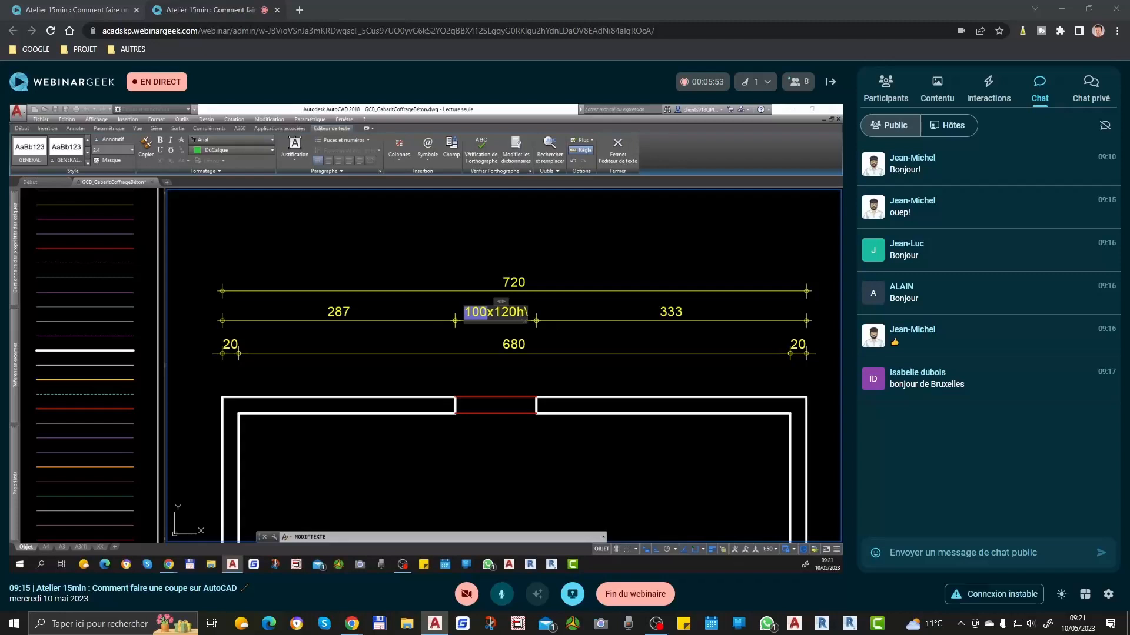
pyautogui.write('X')
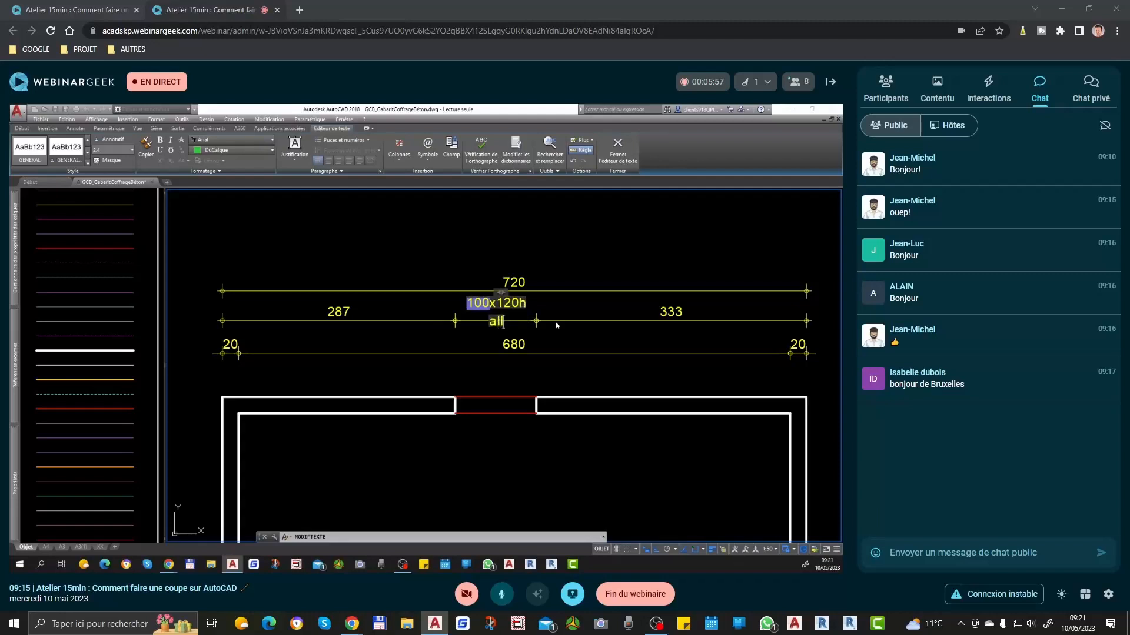
pyautogui.click(583, 263)
pyautogui.press('Return')
pyautogui.click(499, 316)
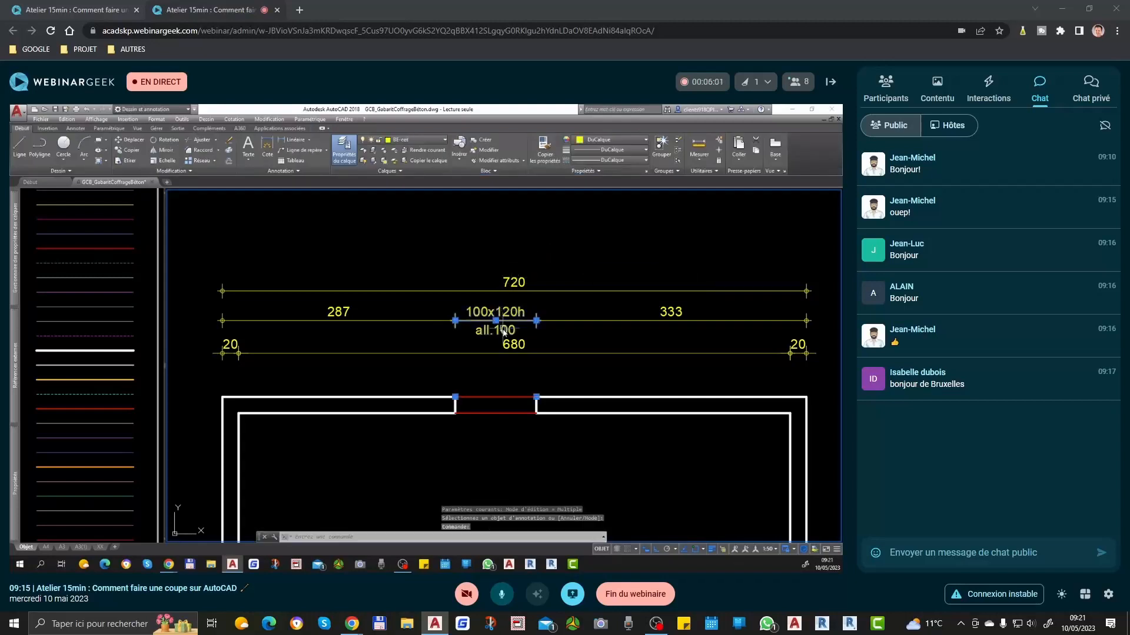
pyautogui.scroll(8, 503, 330)
pyautogui.scroll(-8, 489, 332)
pyautogui.press('Escape')
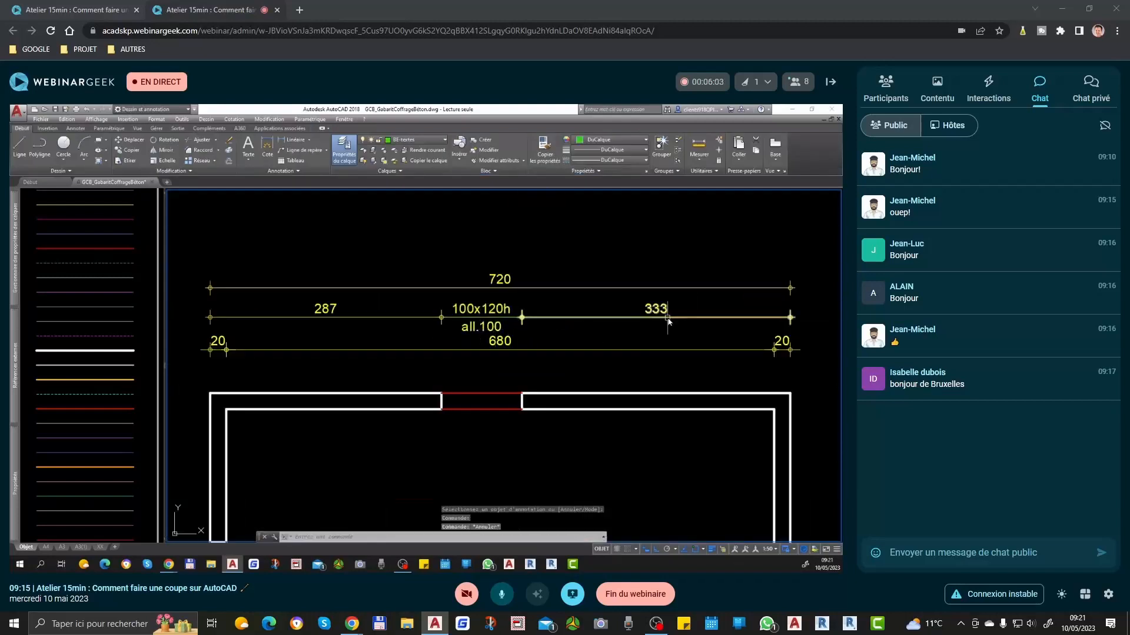
# Step: Append "x120" to the 333 dimension's text, with "all100" on a second line after an ordinary line break
pyautogui.doubleClick(664, 313)
pyautogui.scroll(2, 694, 323)
pyautogui.write('x120')
pyautogui.press('Return')
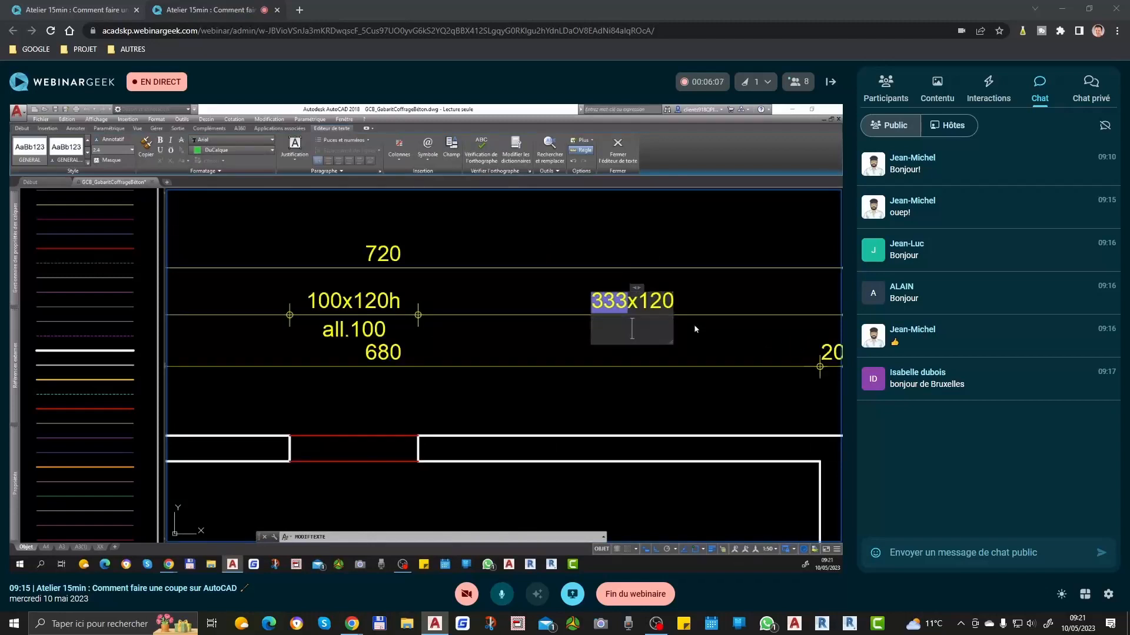
pyautogui.write('all100')
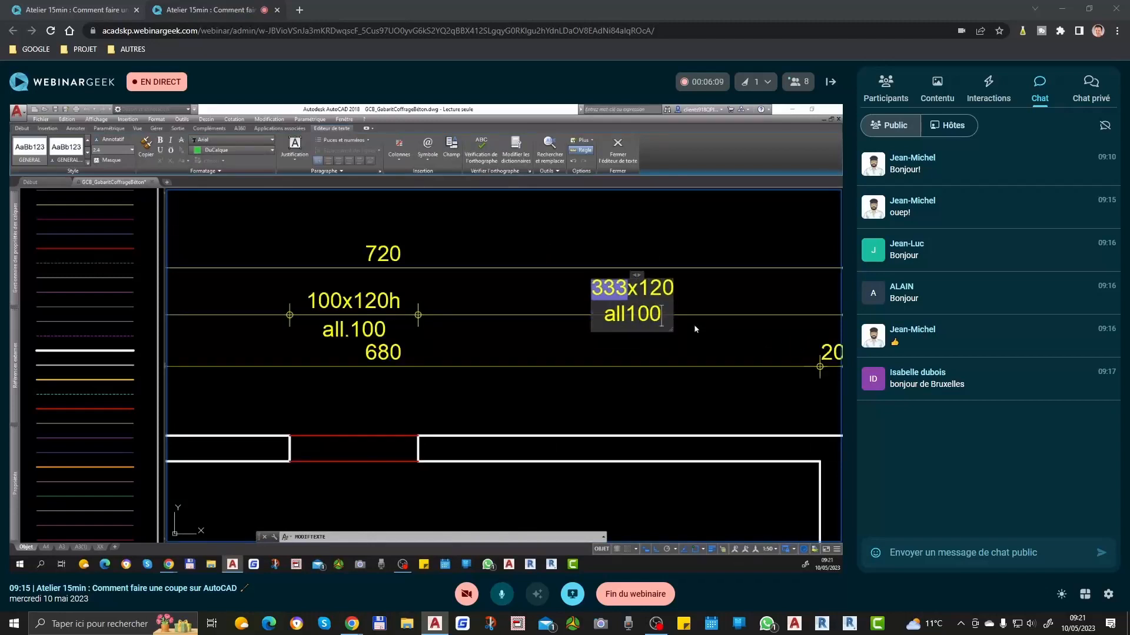
pyautogui.click(694, 349)
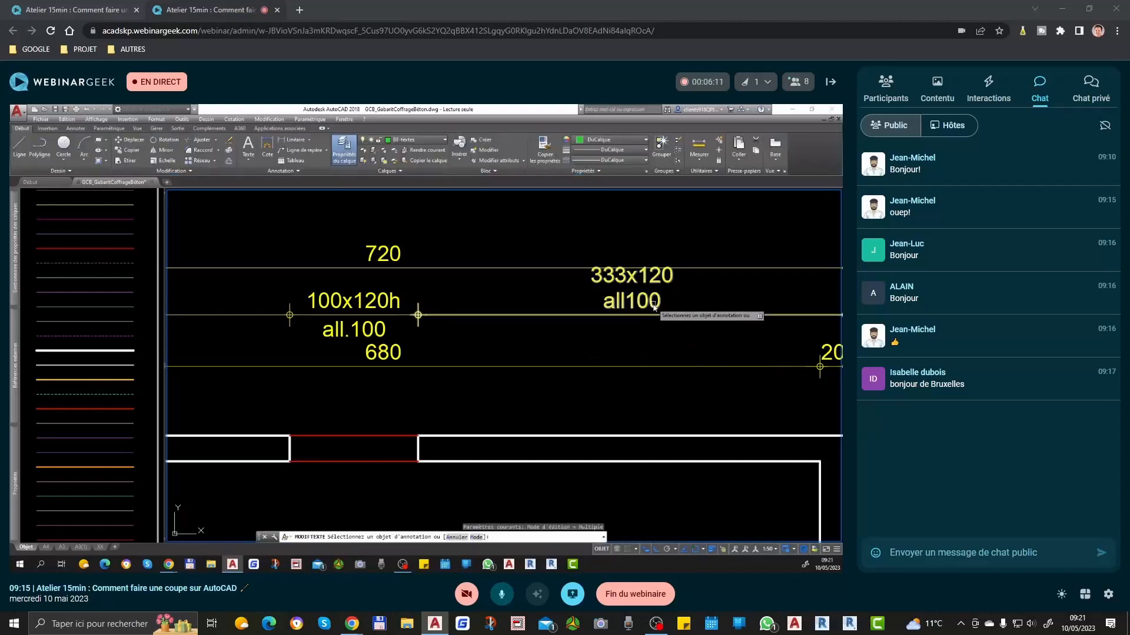
pyautogui.press('Return')
# Step: Move the 333 dimension's two-line text downward with its grip, and undo the move
pyautogui.click(632, 288)
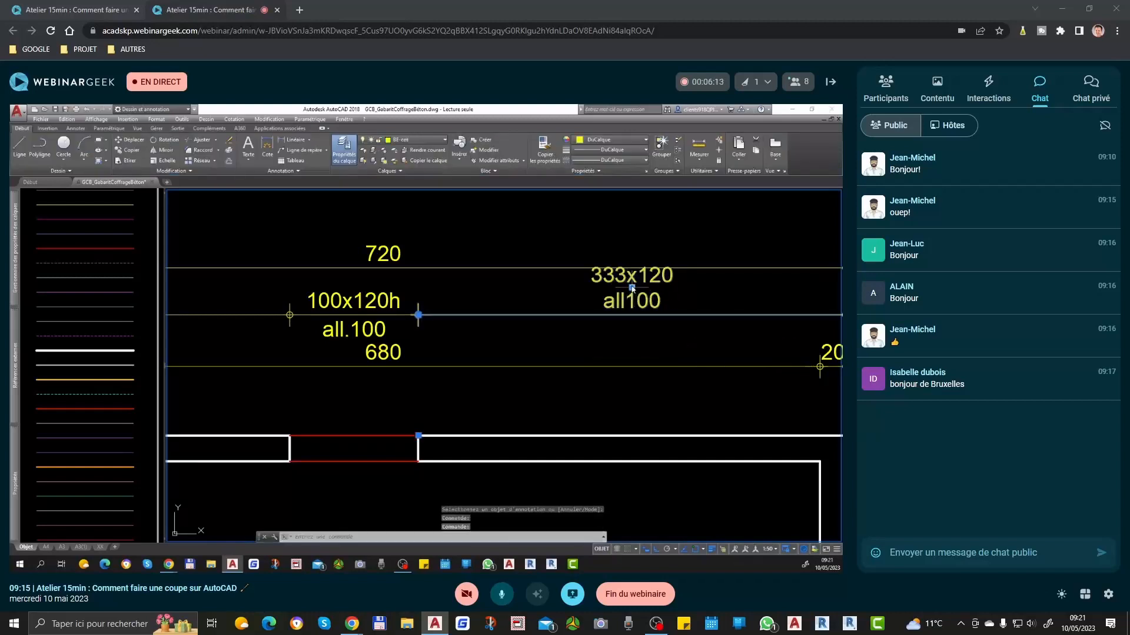
pyautogui.click(632, 288)
pyautogui.click(634, 344)
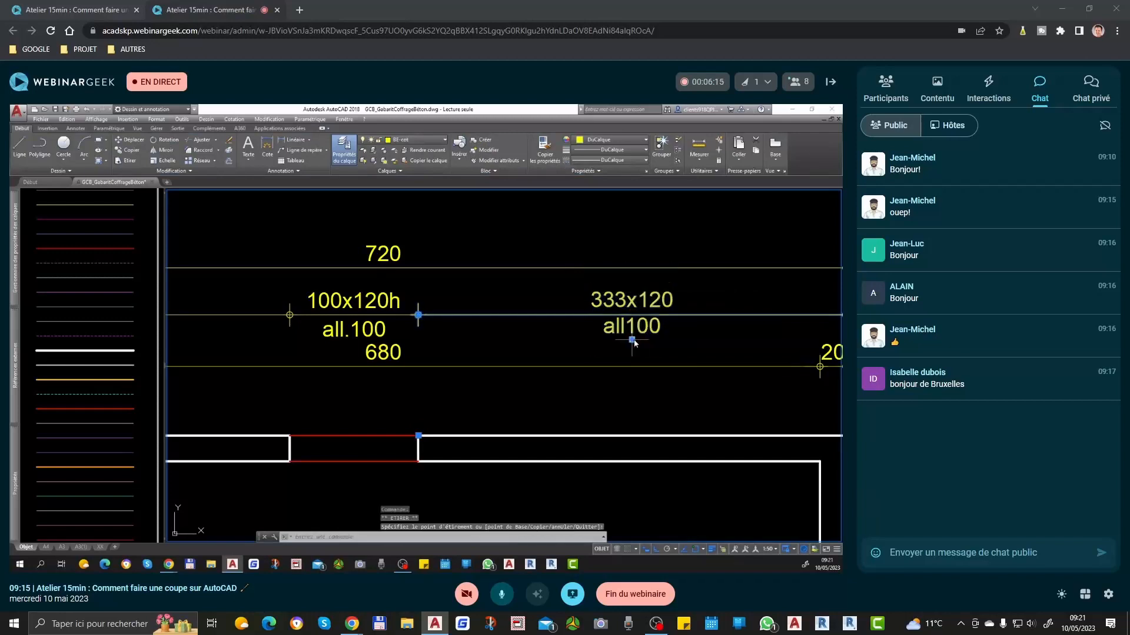
pyautogui.press('Escape')
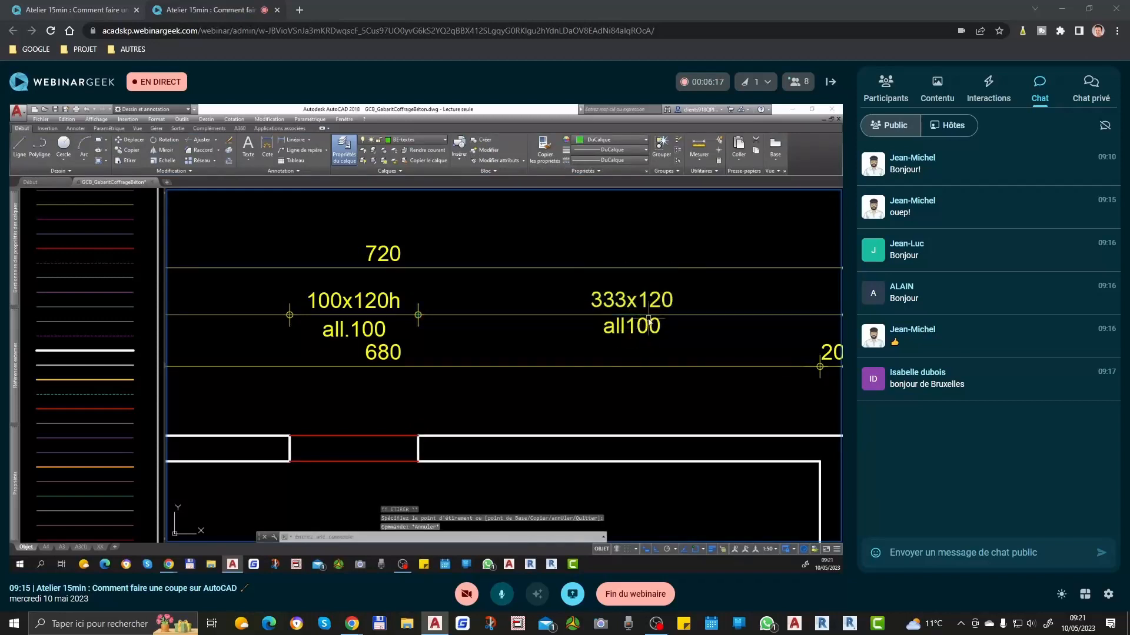
pyautogui.hotkey('ctrl', 'z')
# Step: Replace the line break before "all100" in the 333 dimension's text with an \X break
pyautogui.doubleClick(633, 303)
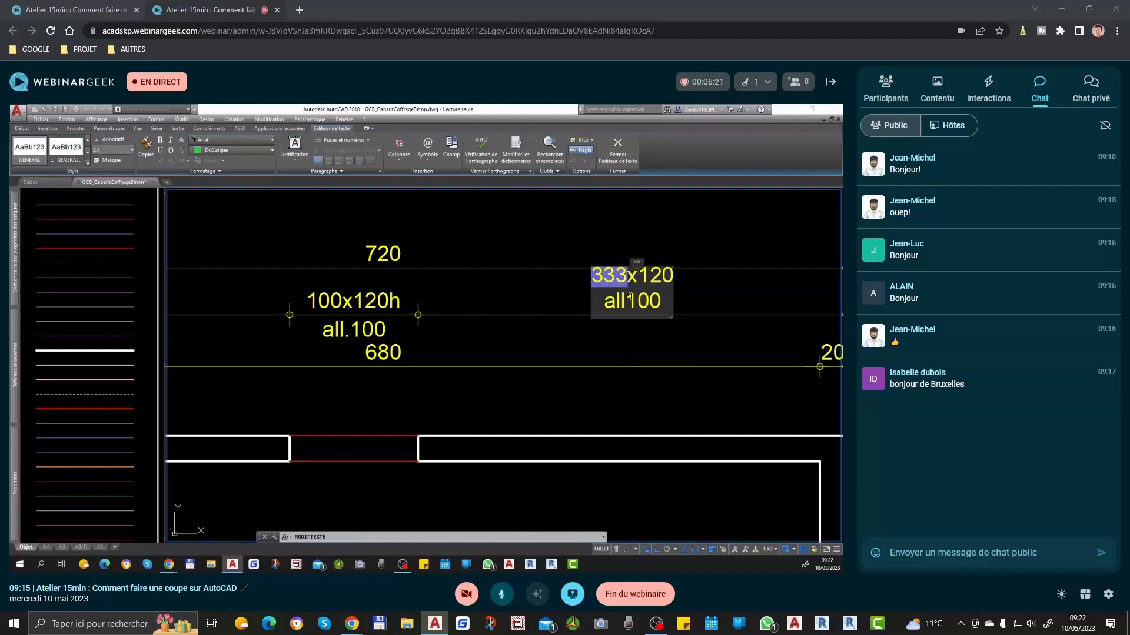
pyautogui.press('BackSpace')
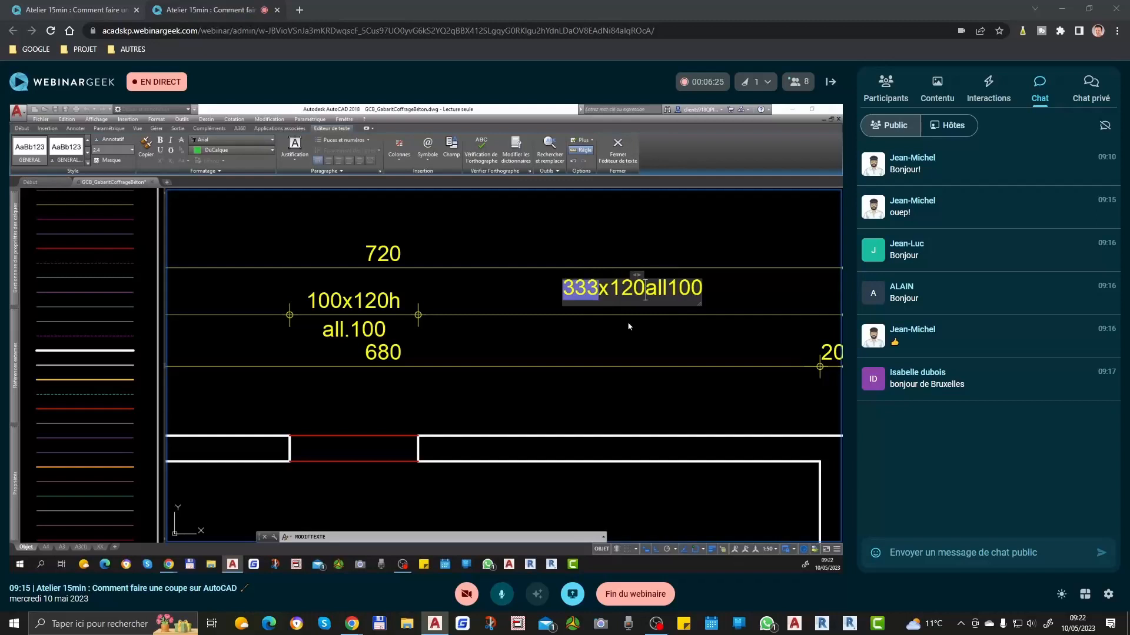
pyautogui.write('\\')
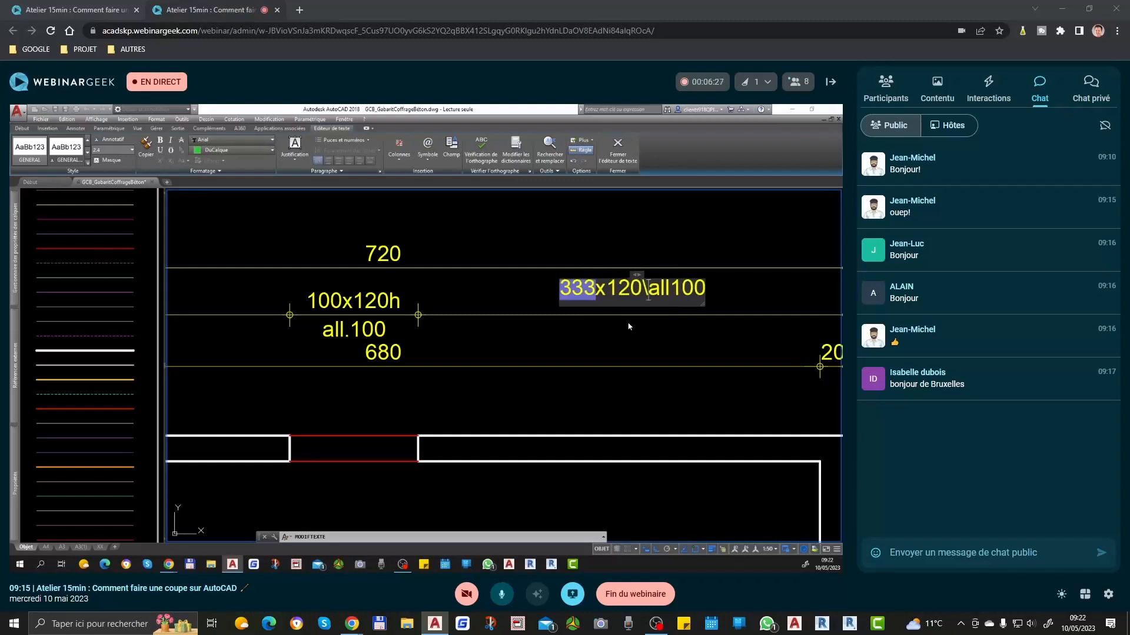
pyautogui.press('BackSpace')
pyautogui.press('Return')
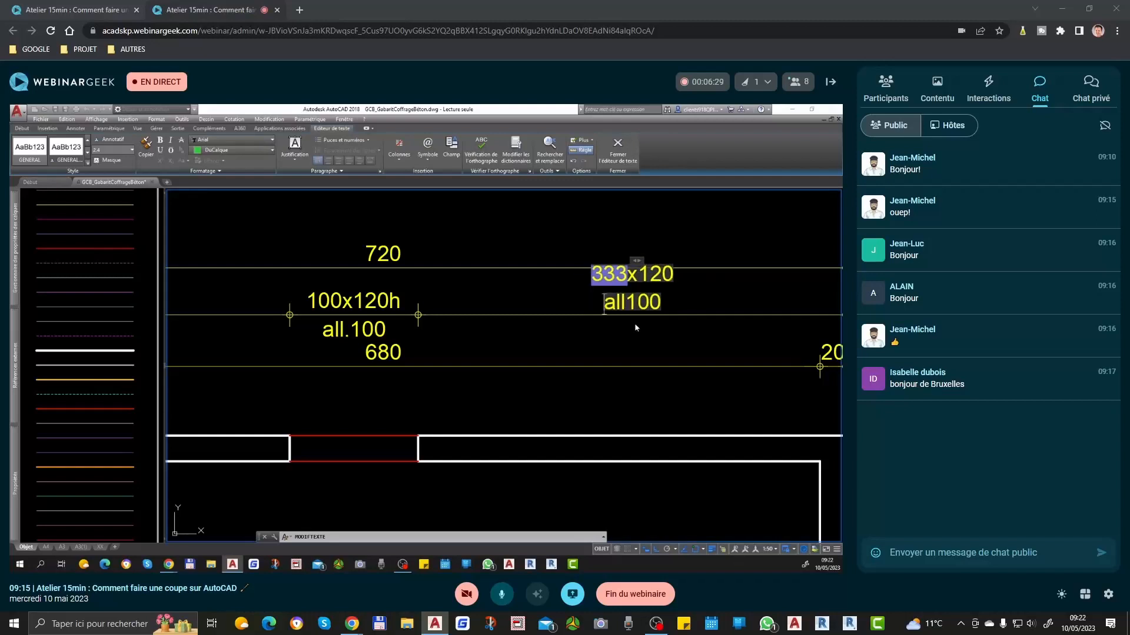
pyautogui.click(636, 328)
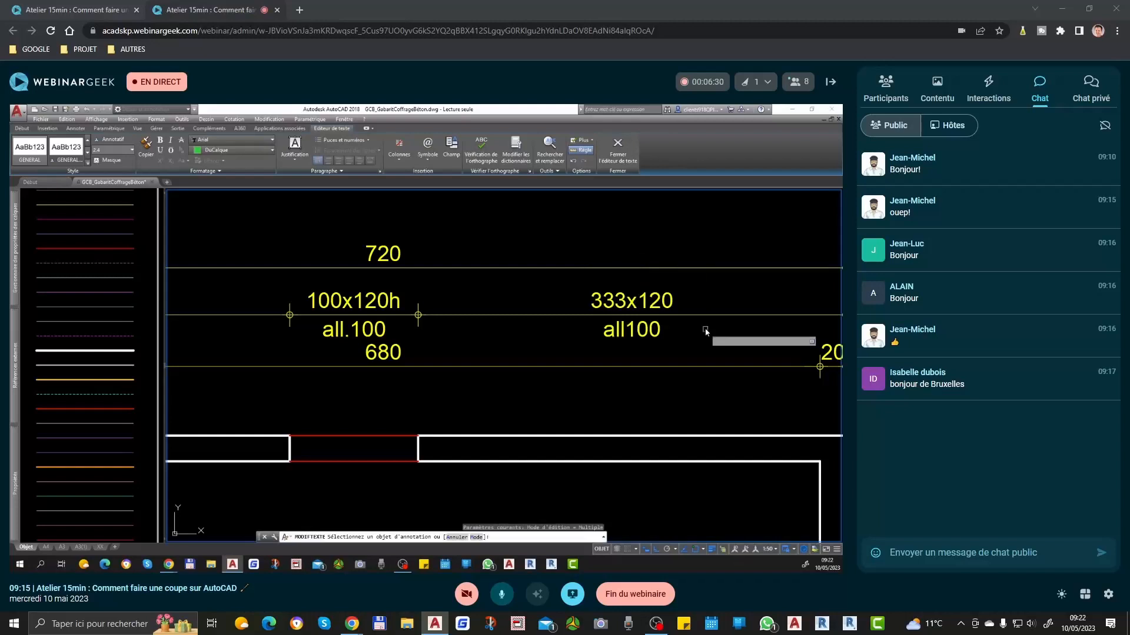
# Step: Remove the added "x120" and "all100" from the 333 dimension's text, keeping only the measured value
pyautogui.click(658, 311)
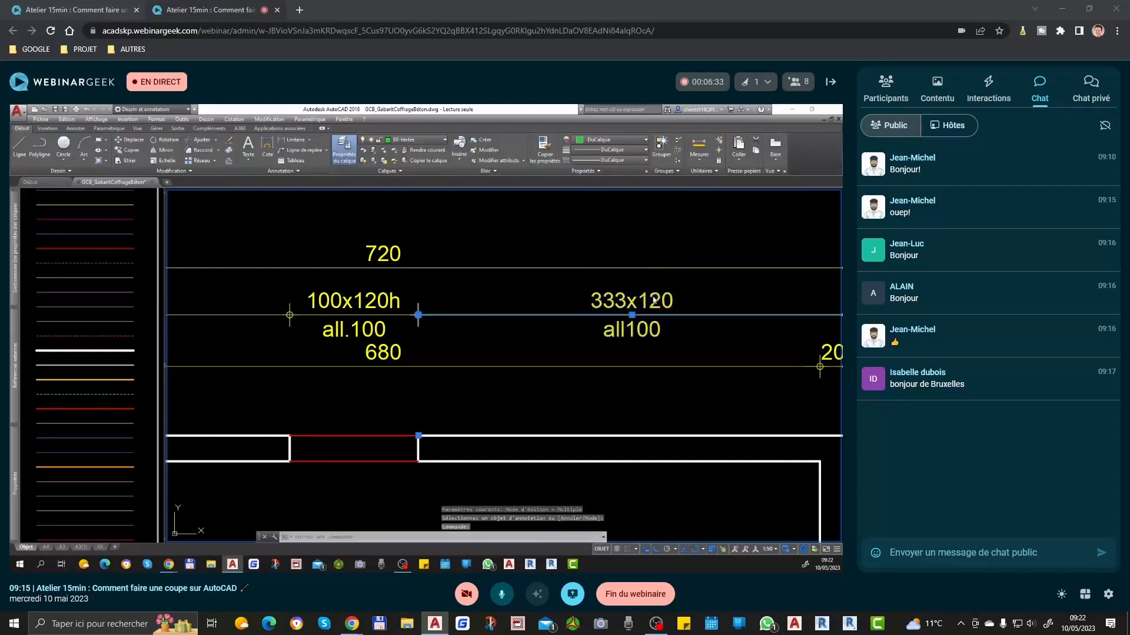
pyautogui.moveTo(630, 302); pyautogui.dragTo(664, 309)
pyautogui.press('Delete')
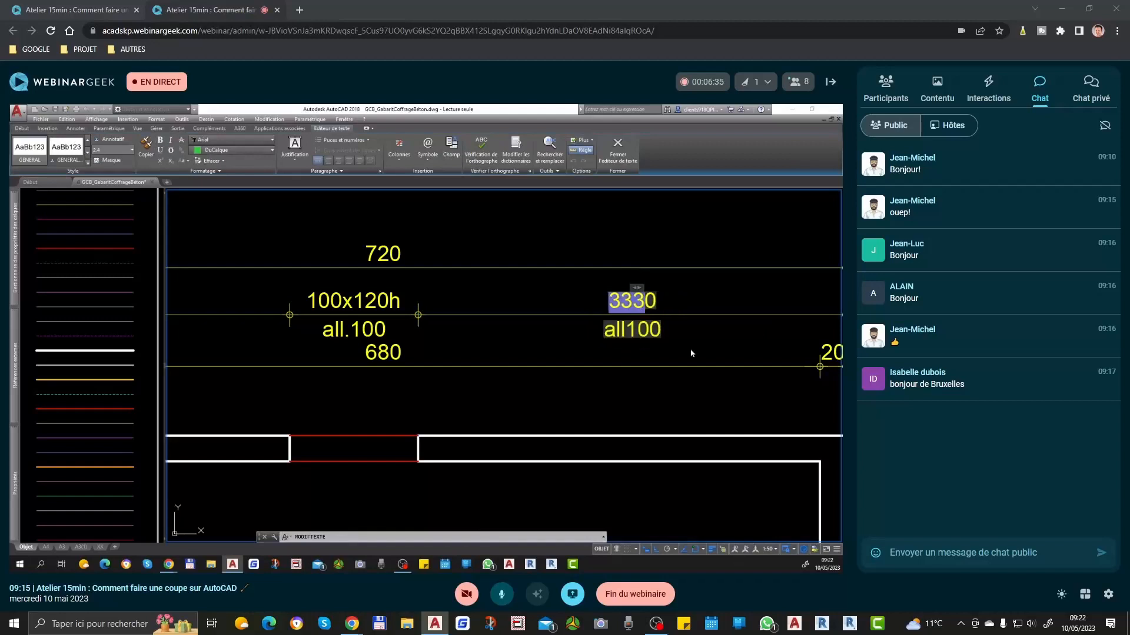
pyautogui.press('Delete')
pyautogui.press('Delete')
pyautogui.press('Delete')
pyautogui.press('Delete')
pyautogui.press('Delete')
pyautogui.press('Delete')
pyautogui.press('Delete')
pyautogui.press('Delete')
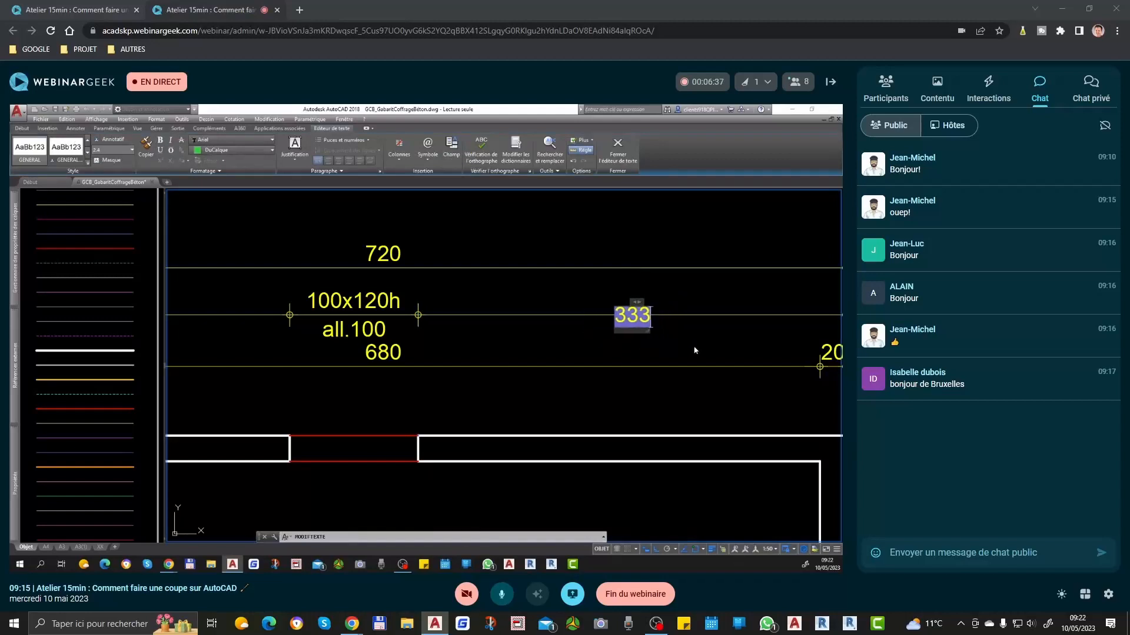
pyautogui.click(695, 350)
pyautogui.scroll(-2, 708, 341)
pyautogui.press('Return')
# Step: Add a quick dimension chain left of the plan covering the upper and lower wall thicknesses and the room's inner depth
pyautogui.scroll(4, 595, 363)
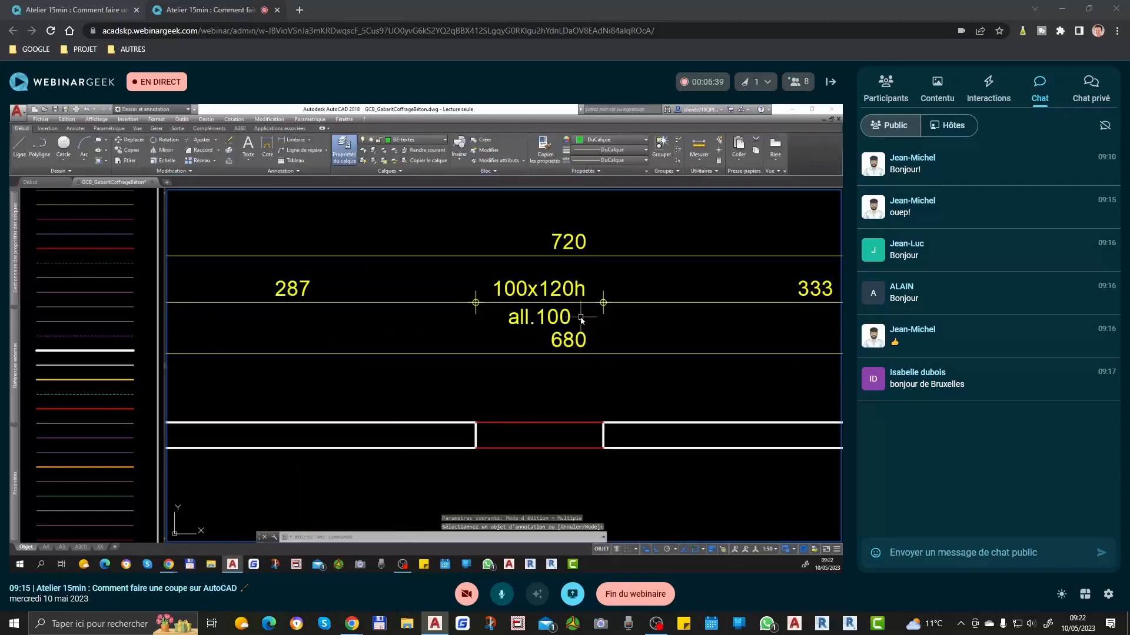
pyautogui.scroll(-3, 595, 364)
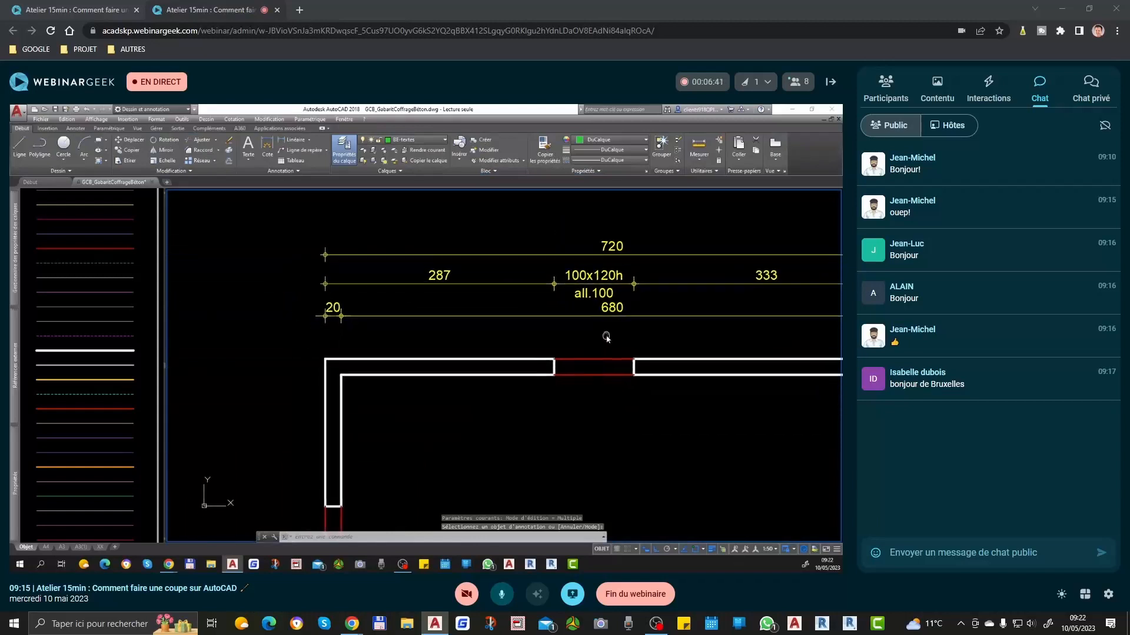
pyautogui.scroll(-2, 614, 277)
pyautogui.moveTo(490, 419)
pyautogui.mouseDown(button='middle')
pyautogui.moveTo(522, 352)
pyautogui.moveTo(503, 396)
pyautogui.mouseUp(button='middle')
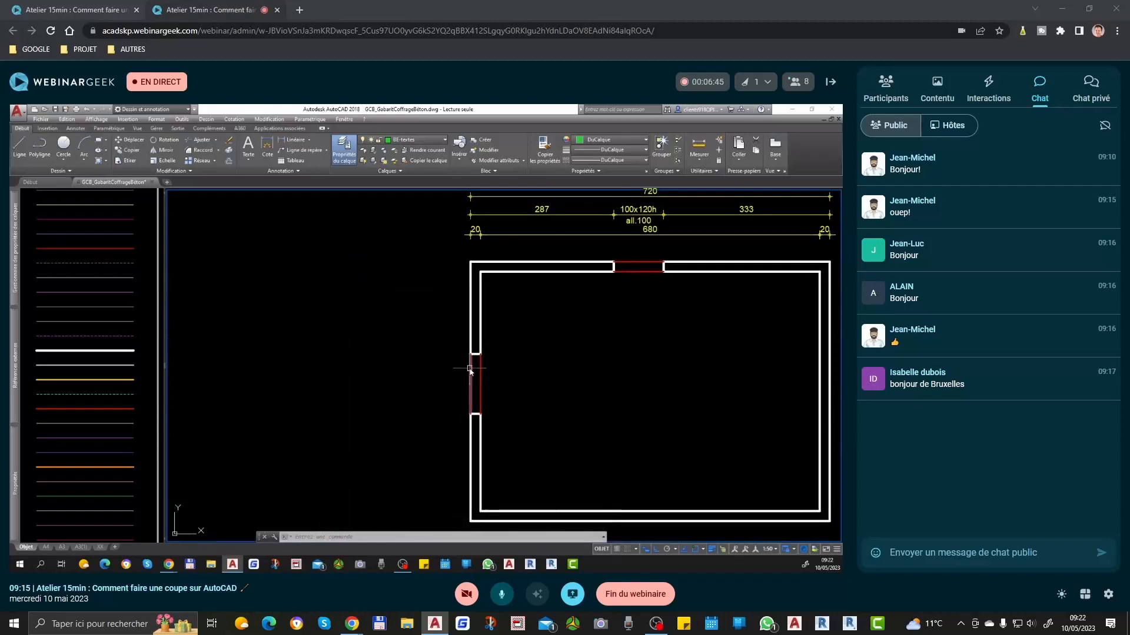
pyautogui.write('cotrap')
pyautogui.press('Return')
pyautogui.click(532, 244)
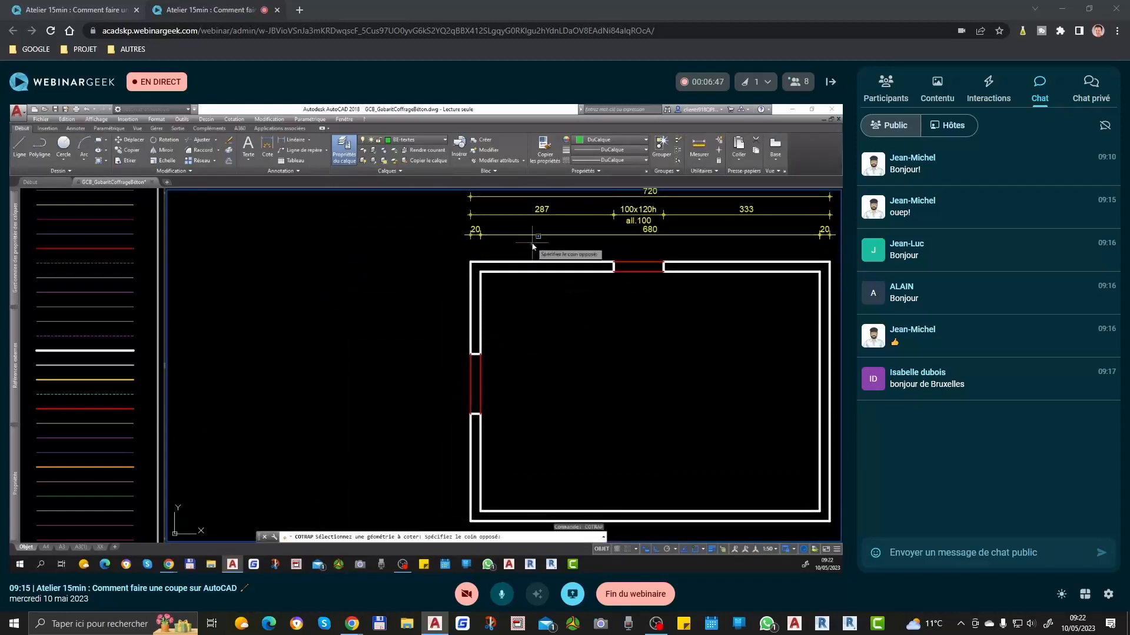
pyautogui.scroll(-2, 528, 266)
pyautogui.click(508, 445)
pyautogui.press('Return')
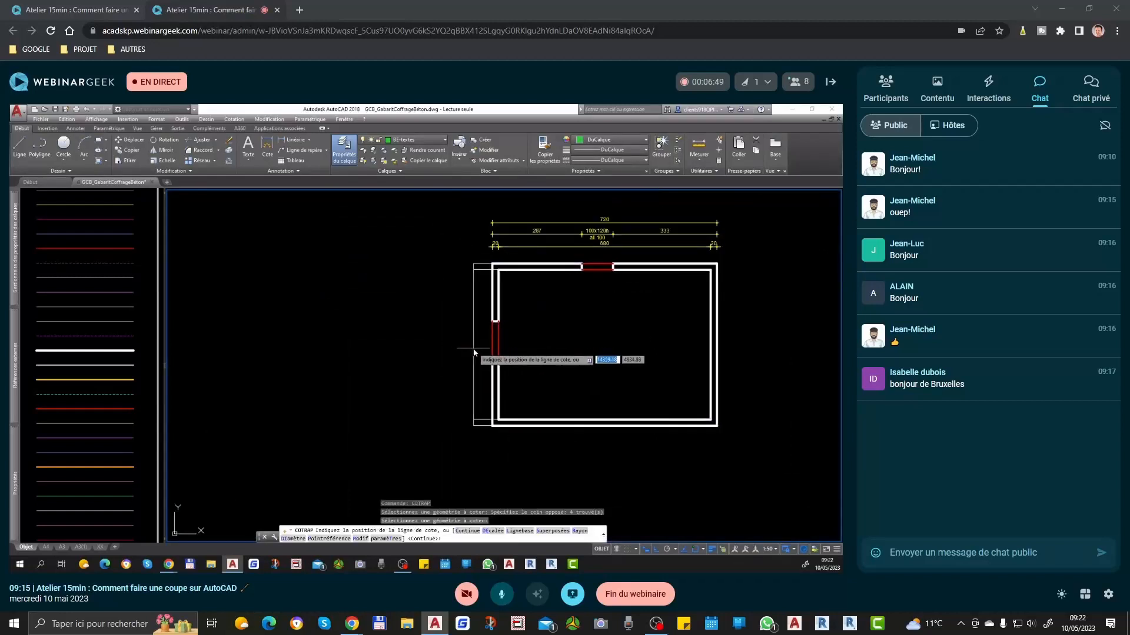
pyautogui.click(465, 347)
# Step: Add a quick dimension chain left of the first one, covering the left opening's width and the wall lengths on either side
pyautogui.press('Return')
pyautogui.click(507, 268)
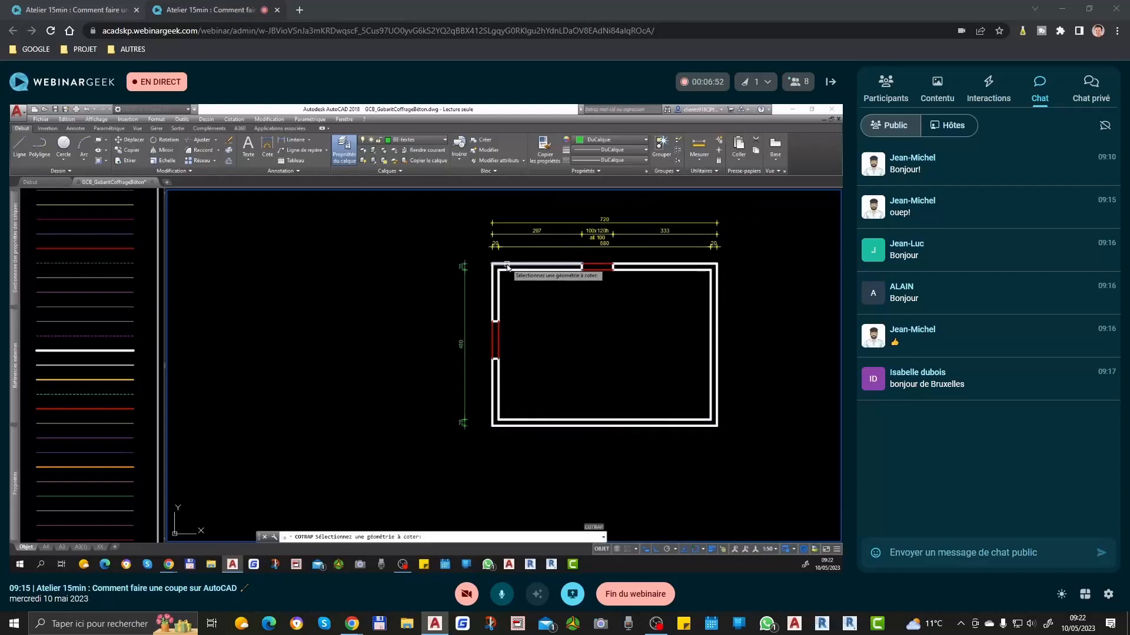
pyautogui.click(506, 422)
pyautogui.click(481, 325)
pyautogui.click(516, 377)
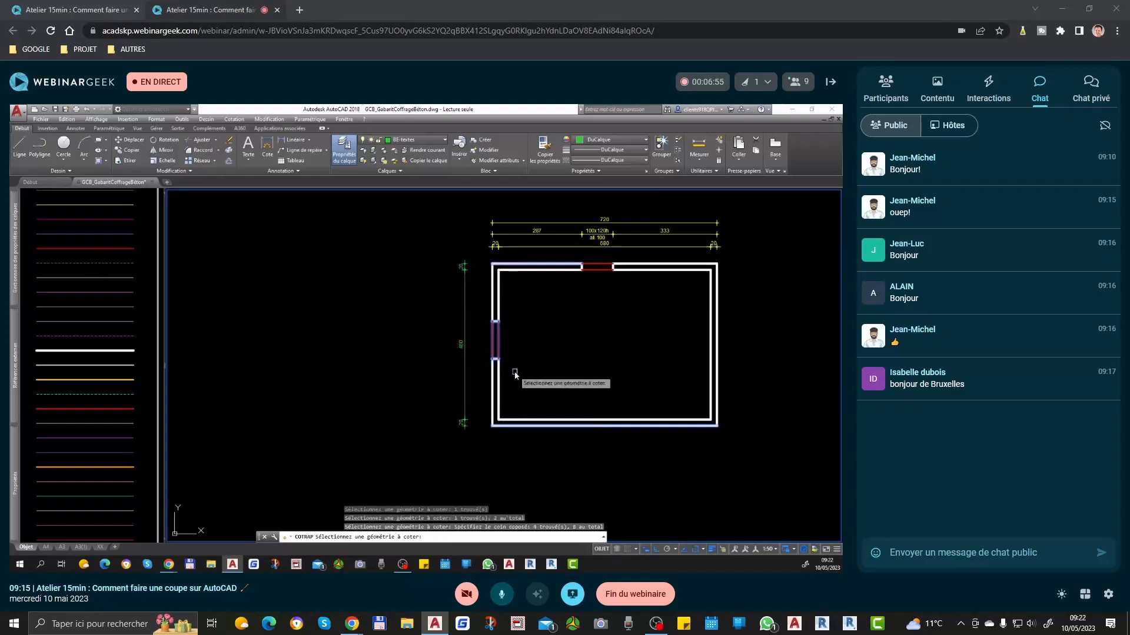
pyautogui.press('Return')
pyautogui.click(450, 341)
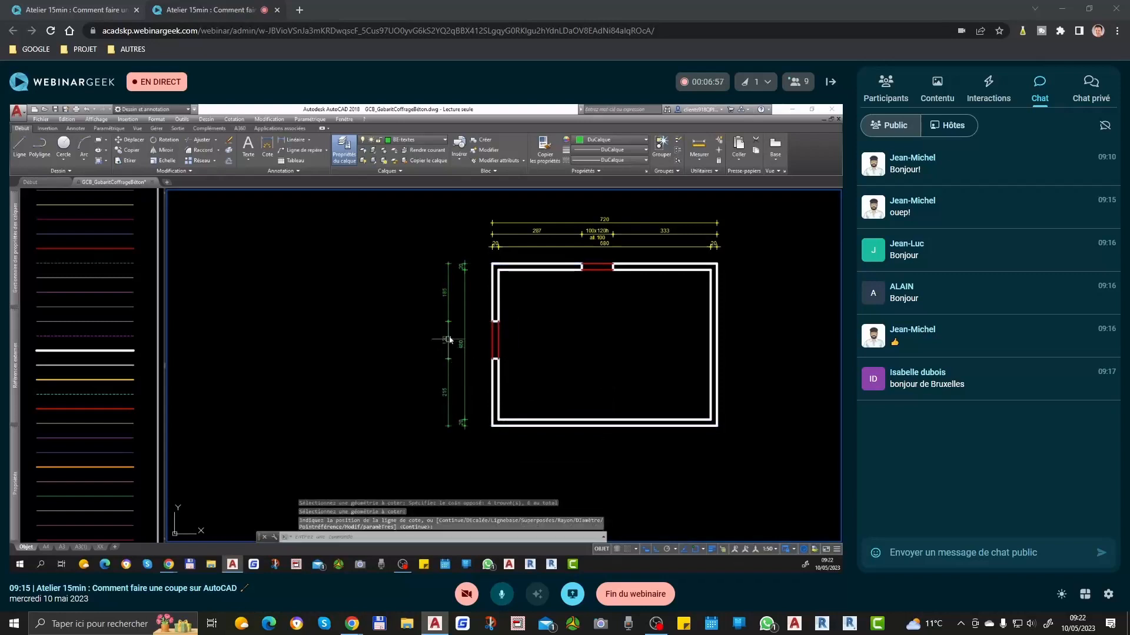
# Step: Add an overall quick dimension of the plan's outer depth, to the left of the two vertical chains
pyautogui.press('Return')
pyautogui.click(502, 263)
pyautogui.click(506, 428)
pyautogui.press('Return')
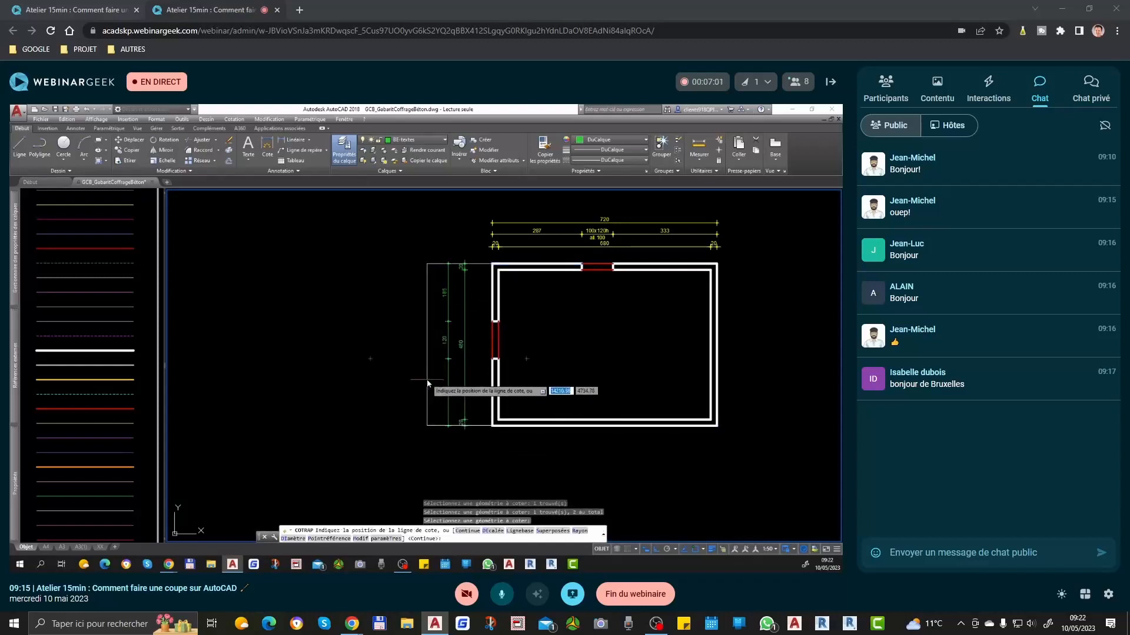
pyautogui.click(428, 384)
# Step: Match the vertical dimensions left of the plan to the properties of the overall dimension above the plan
pyautogui.click(545, 149)
pyautogui.click(541, 223)
pyautogui.click(474, 247)
pyautogui.click(374, 433)
pyautogui.press('Return')
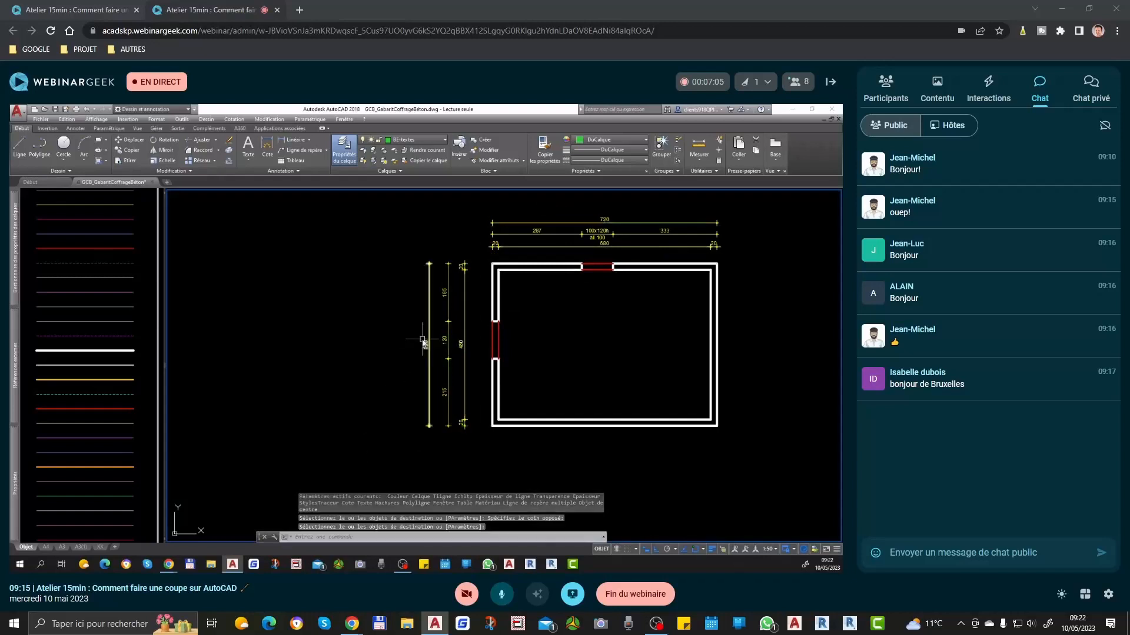
# Step: Copy the upper opening's dimension text onto the left opening's dimension with the ctx command
pyautogui.write('ctx')
pyautogui.press('Return')
pyautogui.click(596, 234)
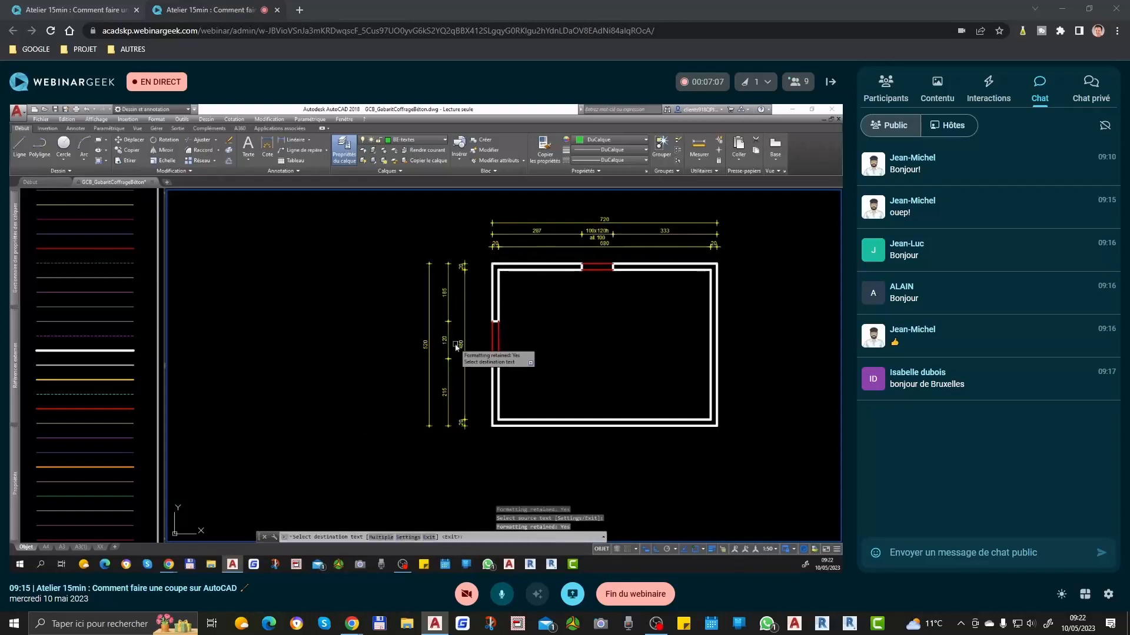
pyautogui.scroll(4, 456, 345)
pyautogui.click(425, 332)
pyautogui.press('Return')
# Step: Edit the left opening's dimension text to give a height of 210h, with "seuil.0" on the second line
pyautogui.scroll(2, 430, 334)
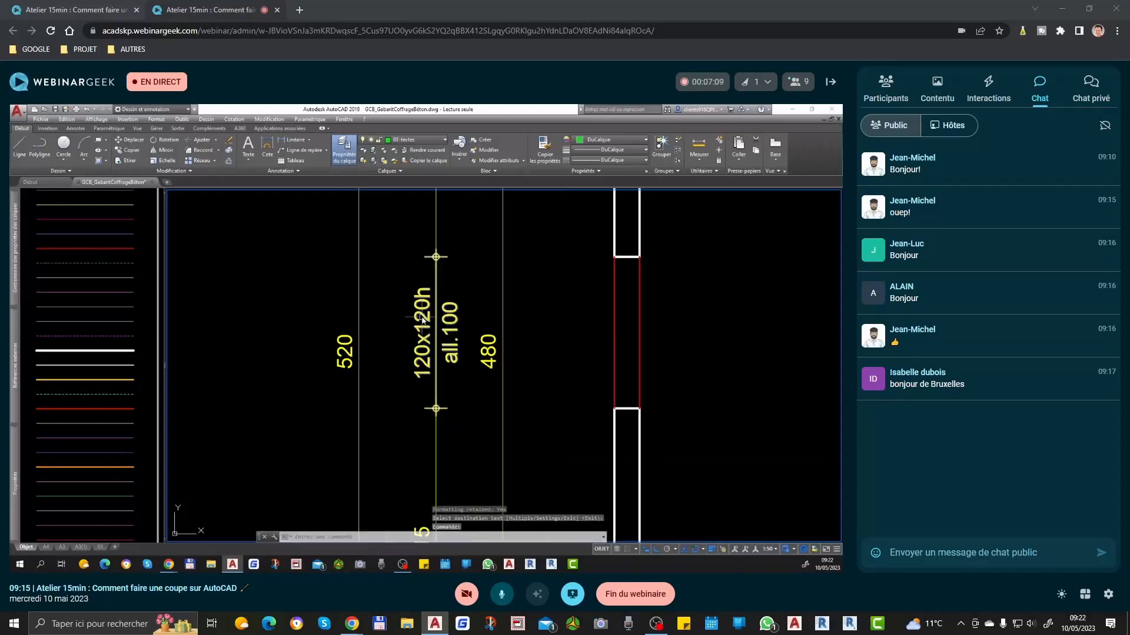
pyautogui.doubleClick(434, 330)
pyautogui.write('210')
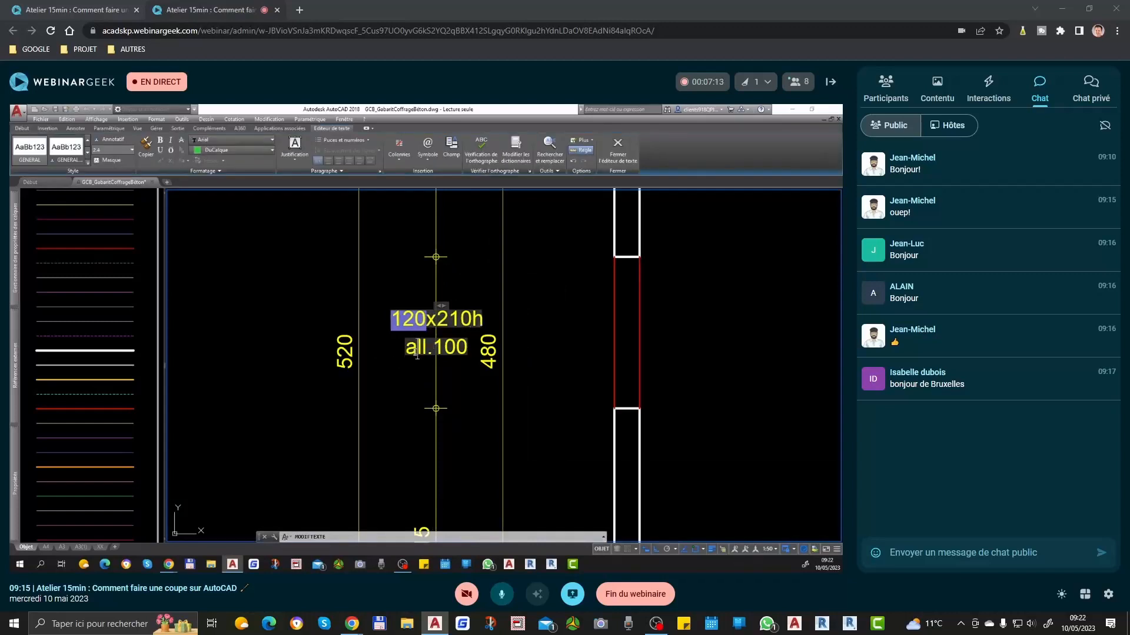
pyautogui.write('seil')
pyautogui.press('BackSpace')
pyautogui.press('BackSpace')
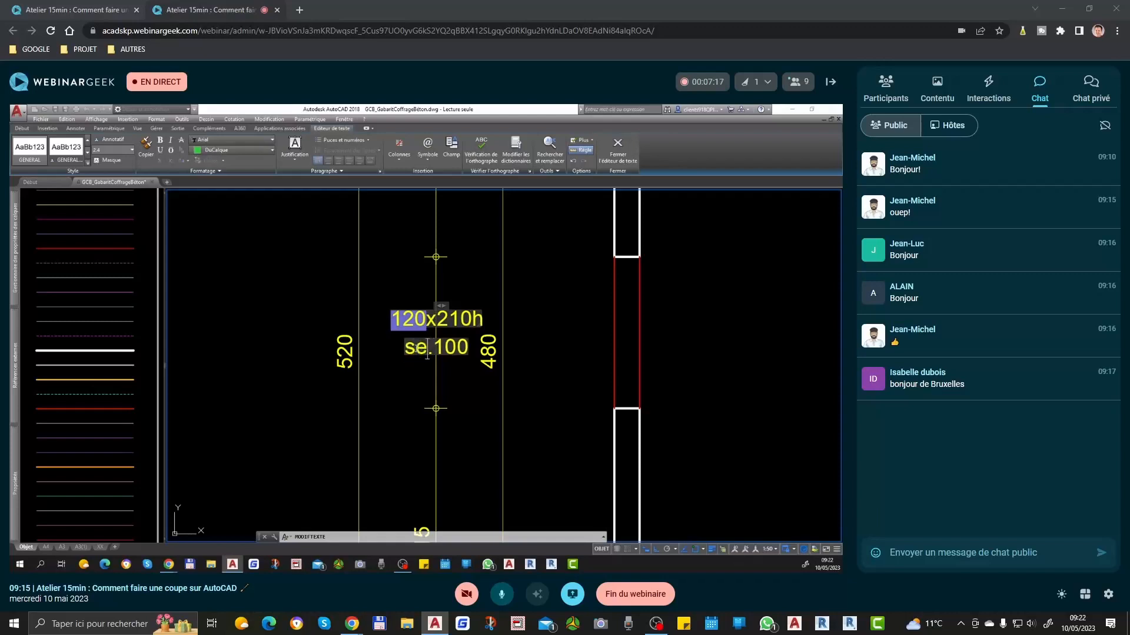
pyautogui.write('uil')
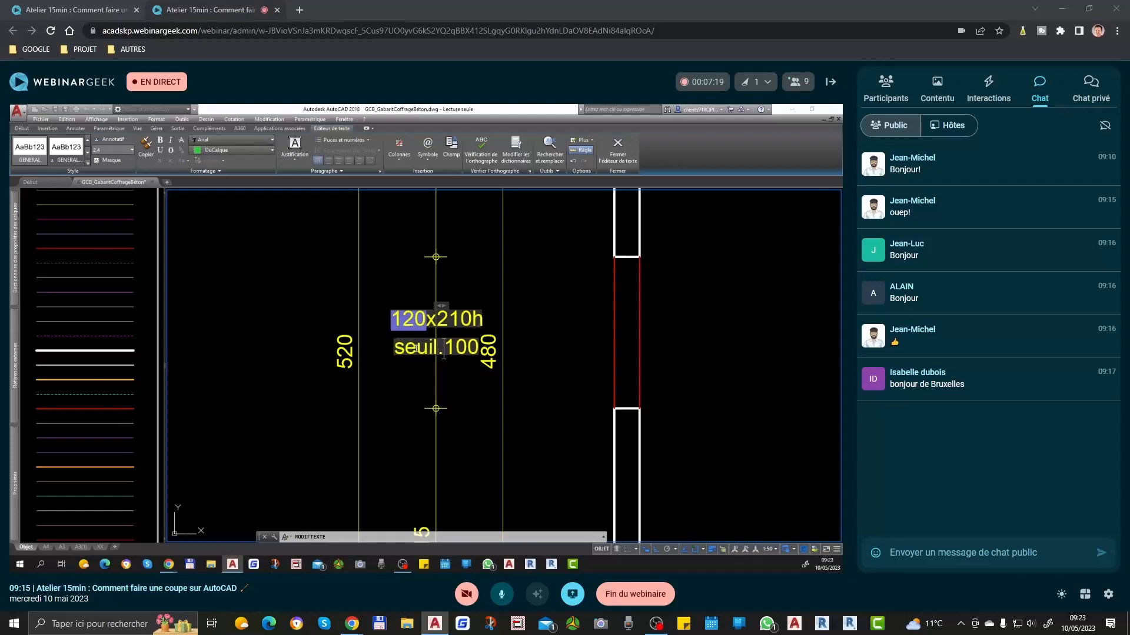
pyautogui.press('BackSpace')
pyautogui.press('BackSpace')
pyautogui.press('BackSpace')
pyautogui.write('0')
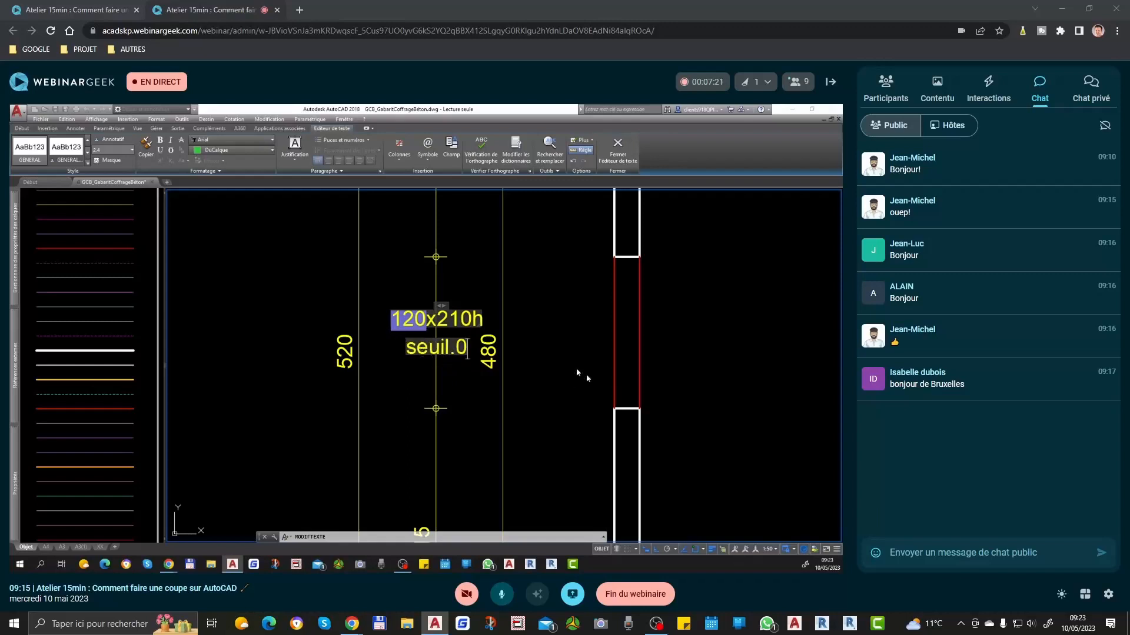
pyautogui.click(556, 321)
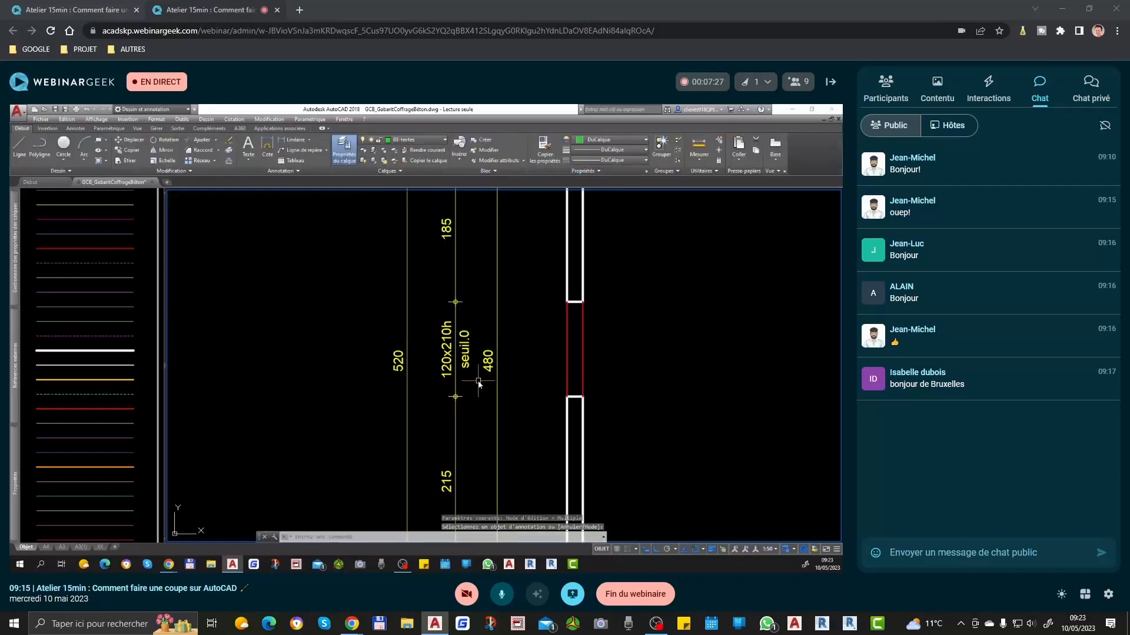
# Step: Examine the fully dimensioned plan and its upper and left openings
pyautogui.scroll(-1, 461, 372)
pyautogui.scroll(-2, 529, 397)
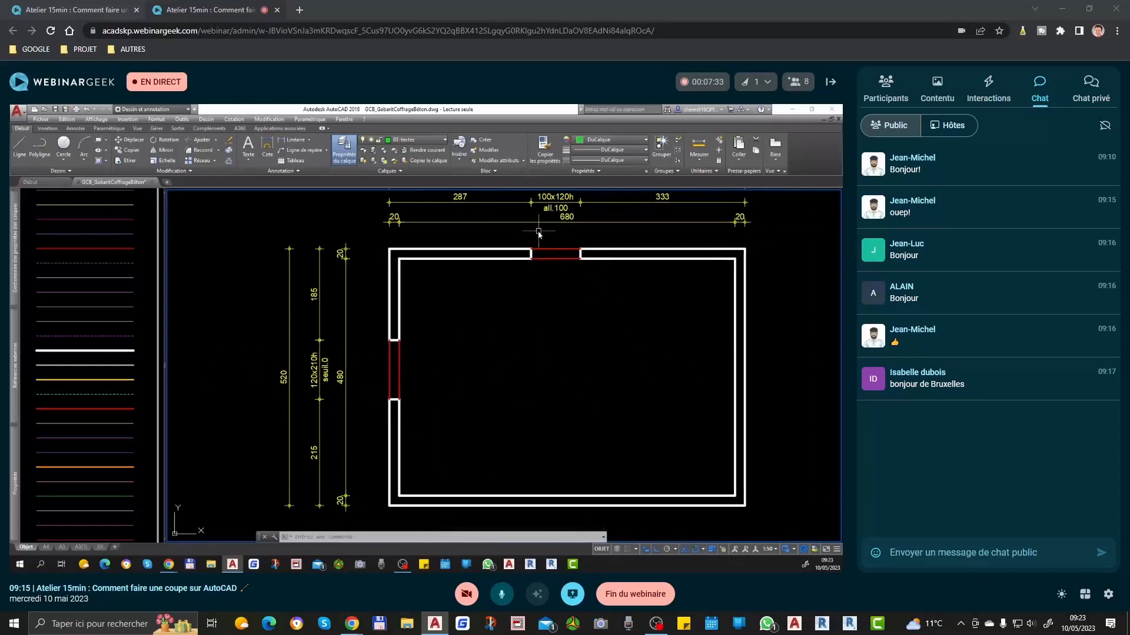
pyautogui.click(520, 232)
pyautogui.click(598, 294)
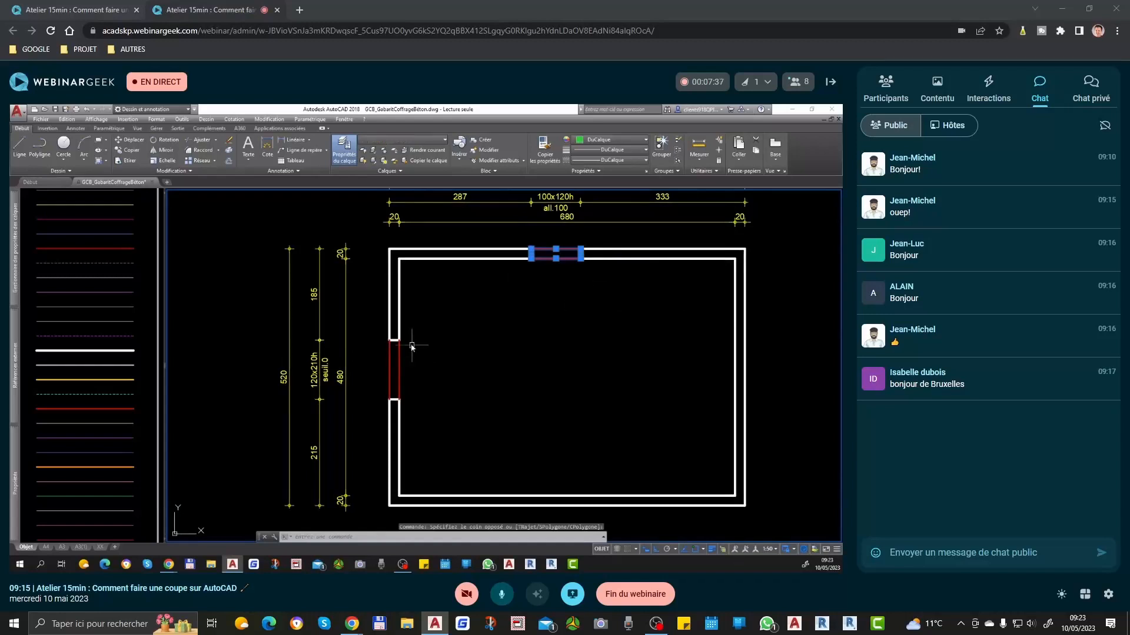
pyautogui.press('Escape')
pyautogui.click(366, 310)
pyautogui.press('Escape')
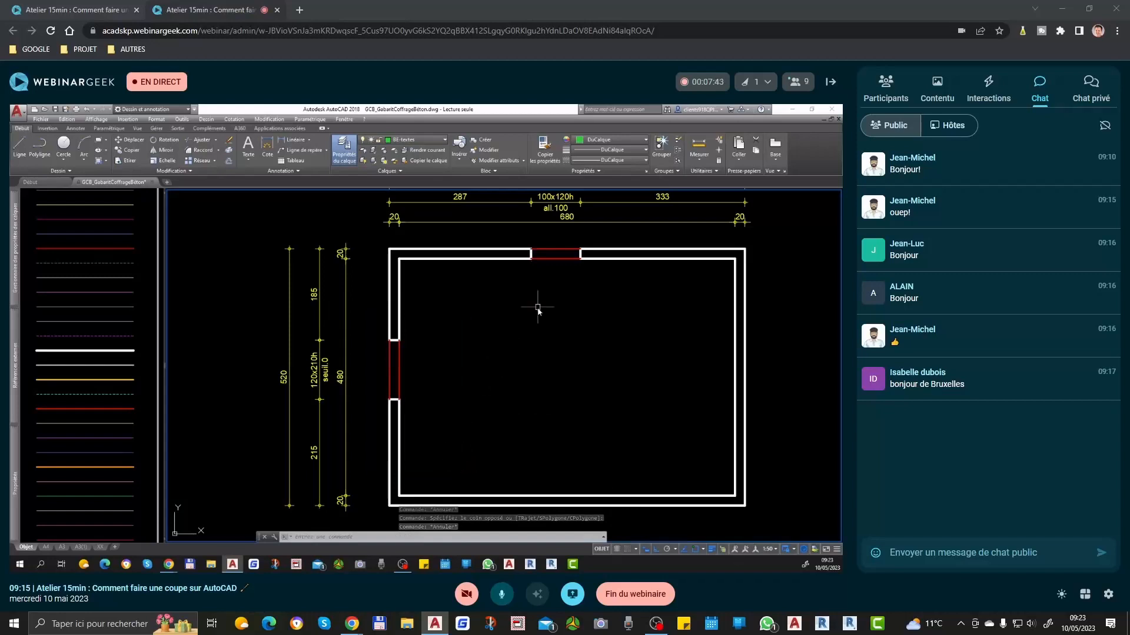
pyautogui.scroll(-1, 542, 320)
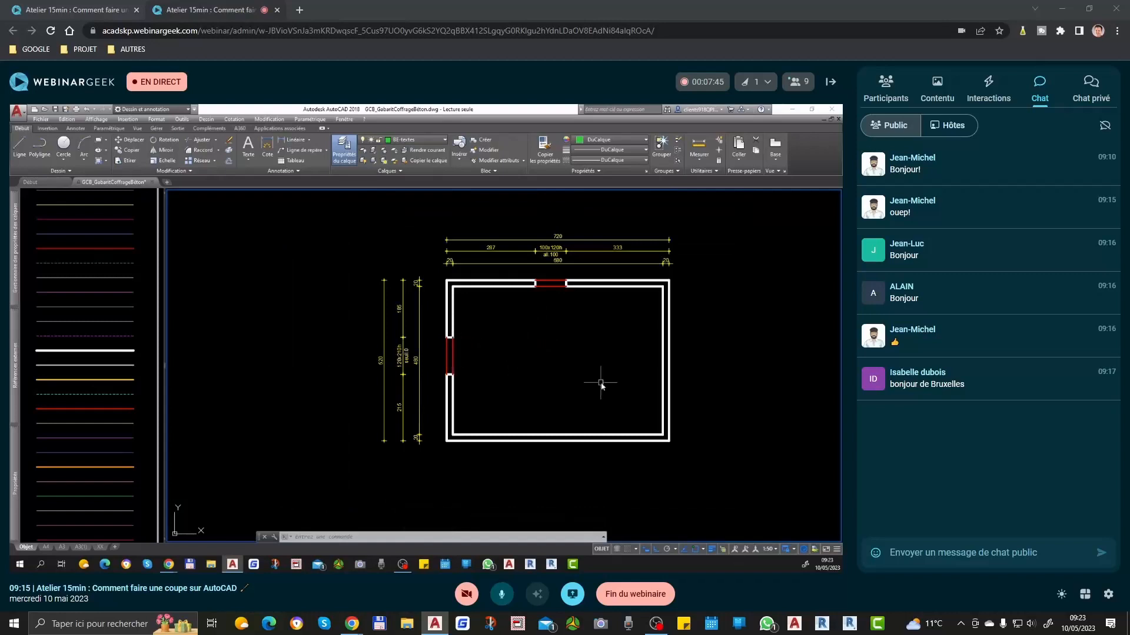
pyautogui.scroll(2, 569, 374)
pyautogui.scroll(-2, 562, 375)
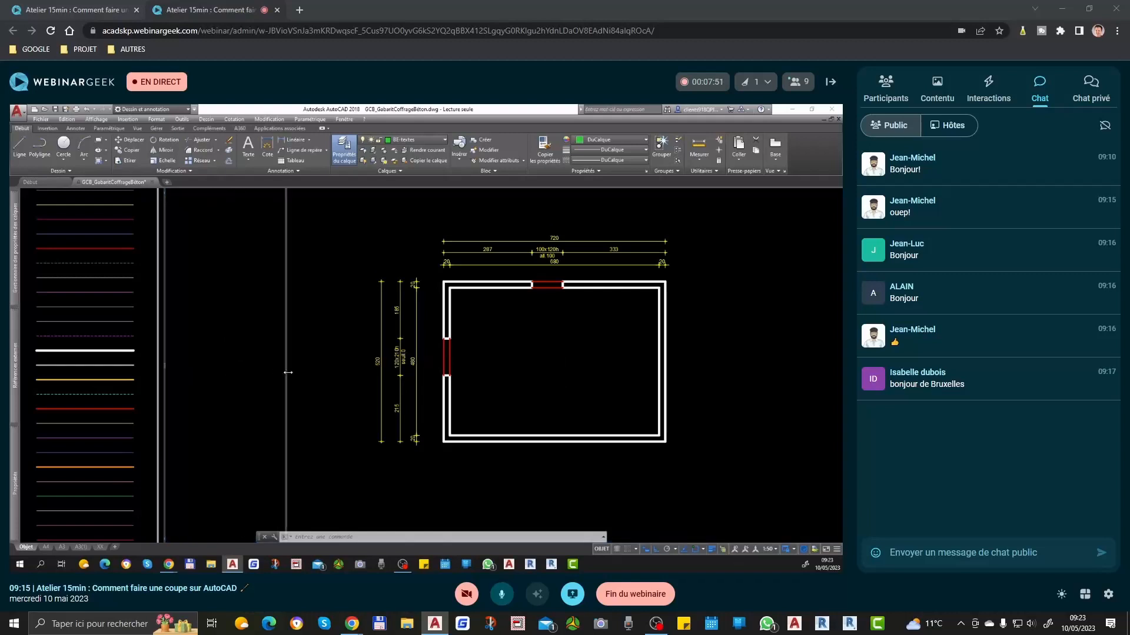
# Step: Widen the template viewport and copy the circular slab level symbol with its two diagonal lines into the plan
pyautogui.scroll(8, 232, 395)
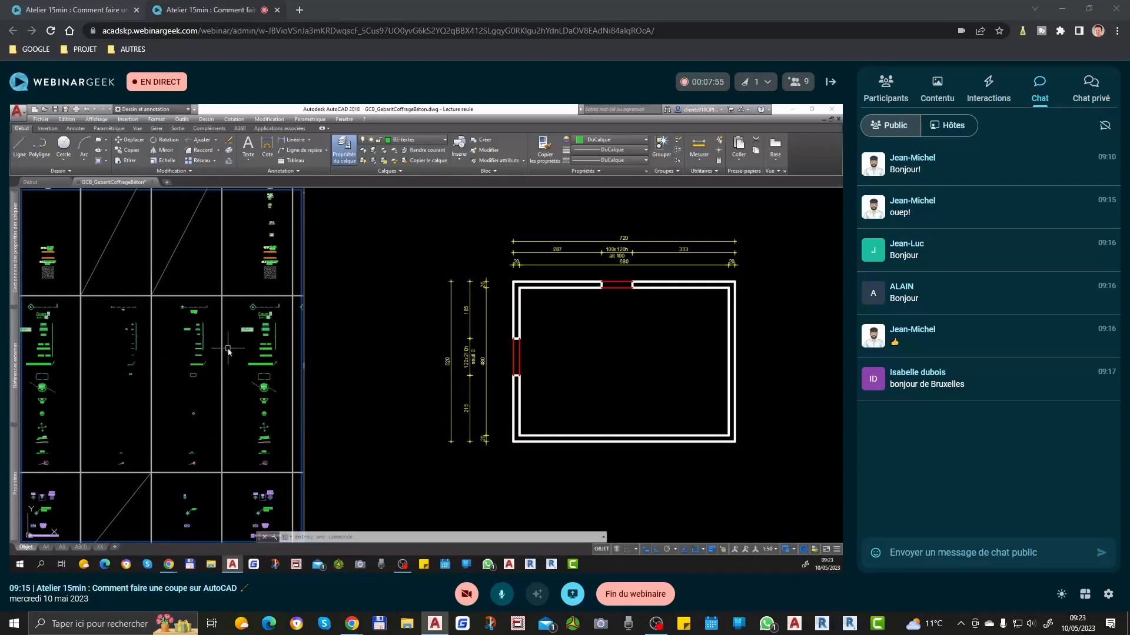
pyautogui.scroll(6, 271, 405)
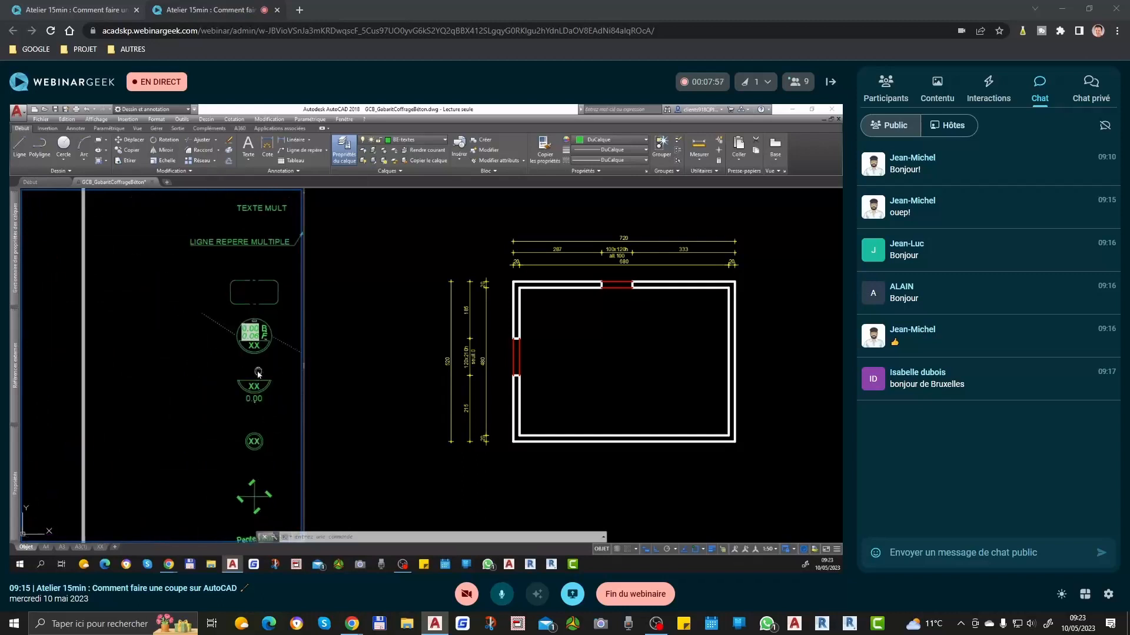
pyautogui.click(229, 331)
pyautogui.click(114, 412)
pyautogui.write('co')
pyautogui.press('space')
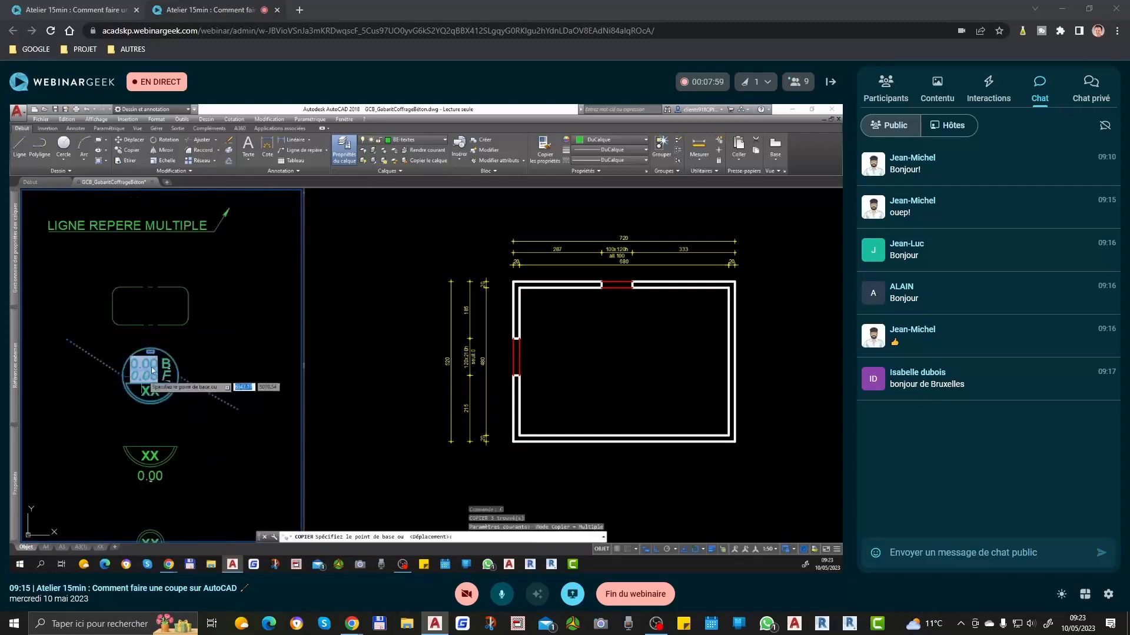
pyautogui.click(171, 367)
pyautogui.click(714, 386)
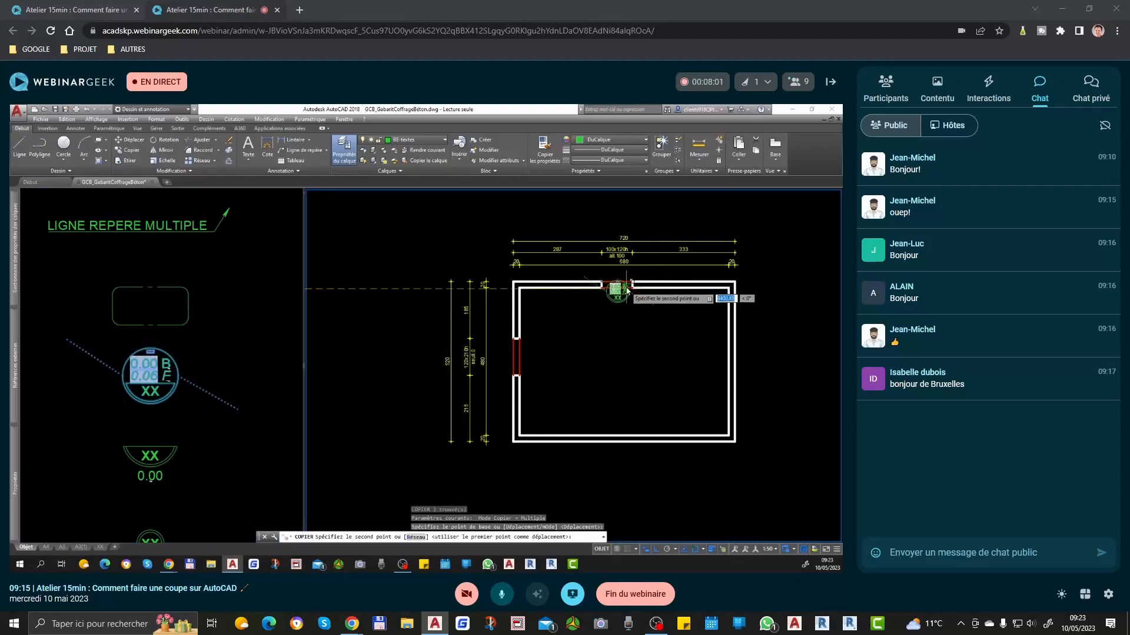
pyautogui.click(624, 288)
# Step: Move the copied level symbol and its diagonal lines from the upper opening to the middle of the room
pyautogui.scroll(3, 624, 287)
pyautogui.scroll(3, 635, 288)
pyautogui.click(661, 301)
pyautogui.click(596, 333)
pyautogui.write('d')
pyautogui.press('space')
pyautogui.click(597, 334)
pyautogui.scroll(-3, 594, 317)
pyautogui.scroll(-2, 595, 317)
pyautogui.click(610, 450)
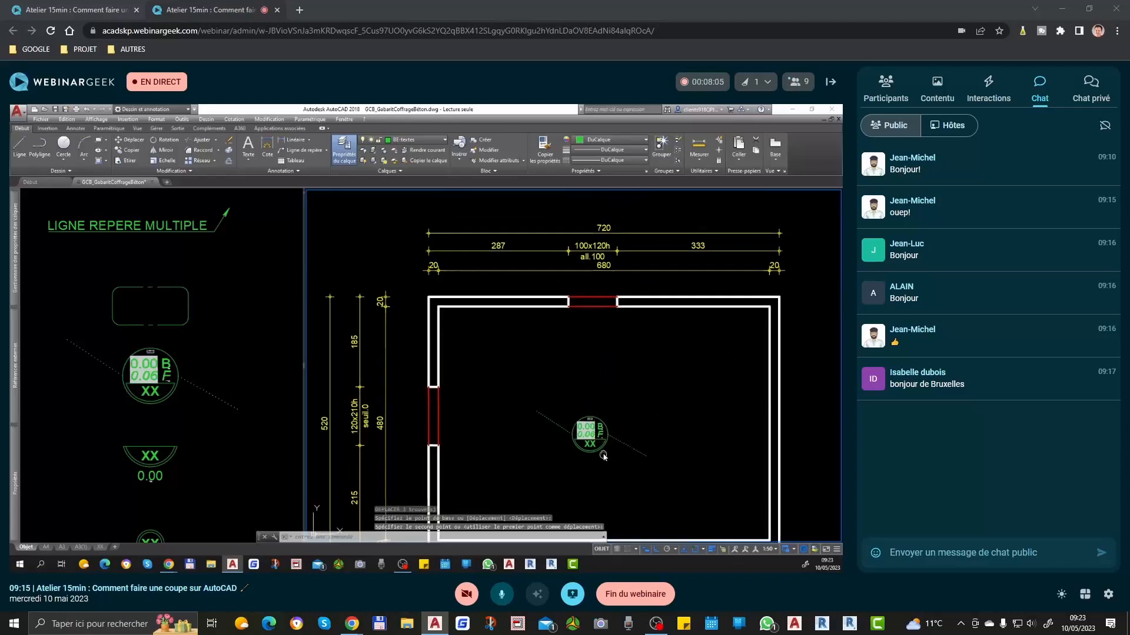
# Step: Stretch the level symbol's upper-left diagonal line to the room's upper-left inner corner
pyautogui.moveTo(605, 454); pyautogui.dragTo(632, 407, button='middle')
pyautogui.click(570, 359)
pyautogui.click(538, 387)
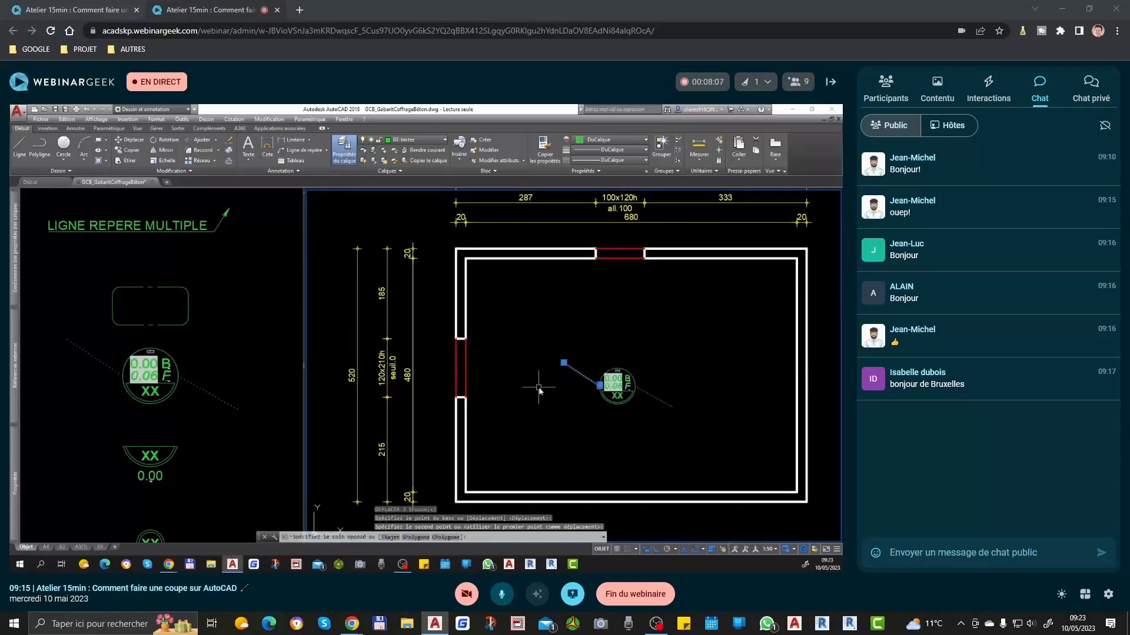
pyautogui.click(563, 363)
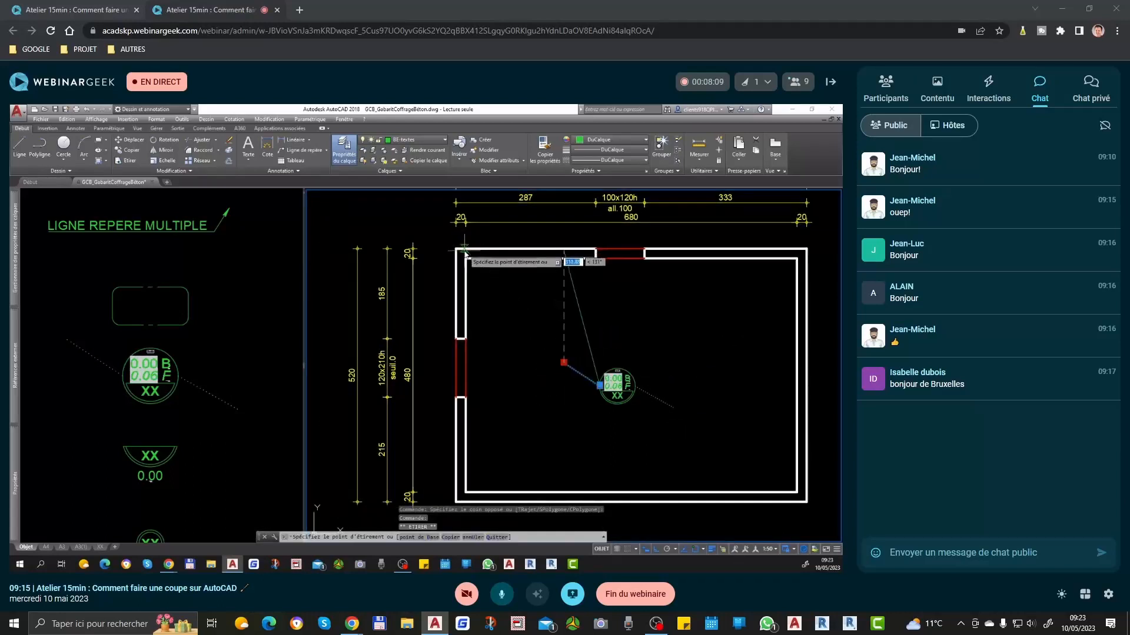
pyautogui.scroll(-2, 466, 259)
pyautogui.press('Escape')
# Step: Stretch the level symbol's lower-right diagonal line to the room's lower-right inner corner
pyautogui.click(612, 344)
pyautogui.click(587, 362)
pyautogui.click(595, 353)
pyautogui.click(661, 409)
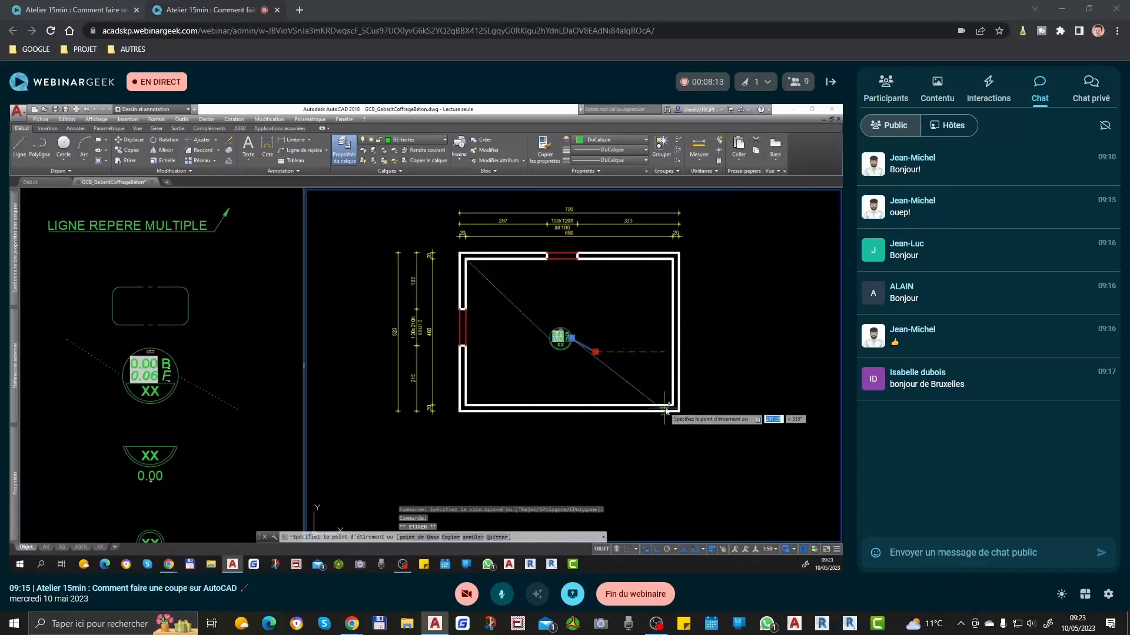
pyautogui.press('Escape')
# Step: Set the level symbol's NIVEAU_BRUT attribute to +2.70 and its EP_GARDE_SOL attribute to 7
pyautogui.scroll(8, 583, 338)
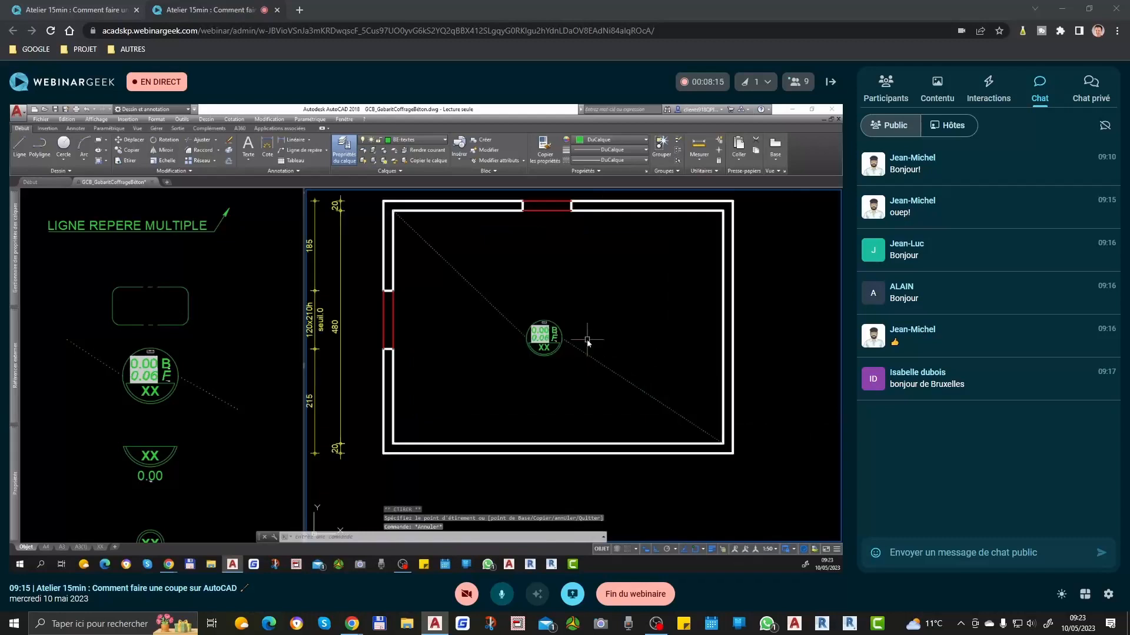
pyautogui.scroll(5, 556, 273)
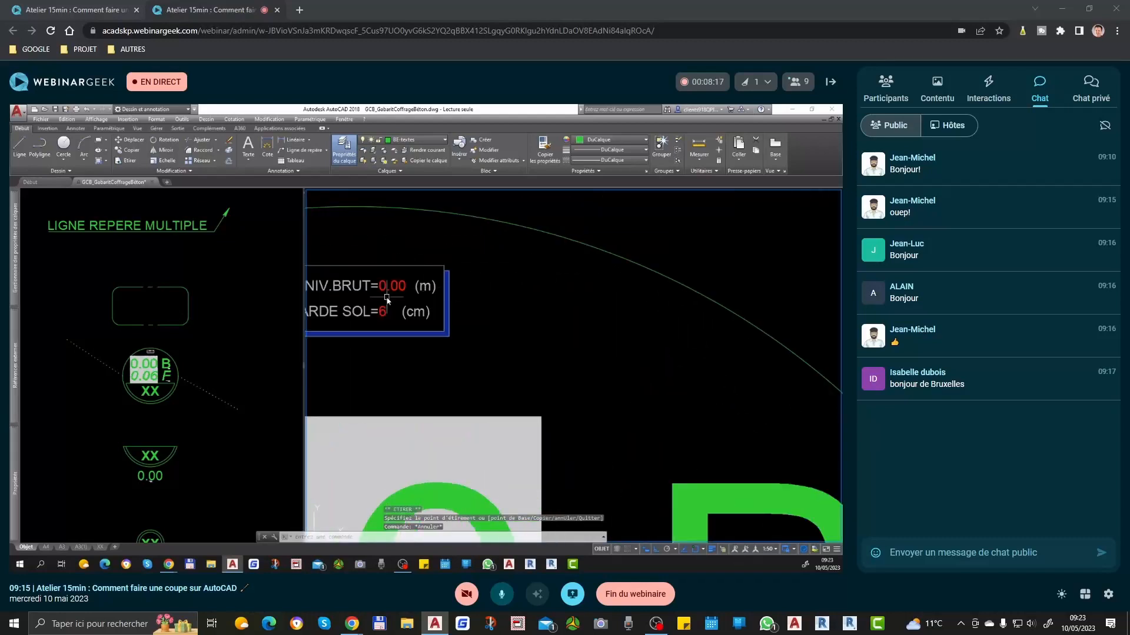
pyautogui.doubleClick(469, 295)
pyautogui.write('+2.7')
pyautogui.click(338, 447)
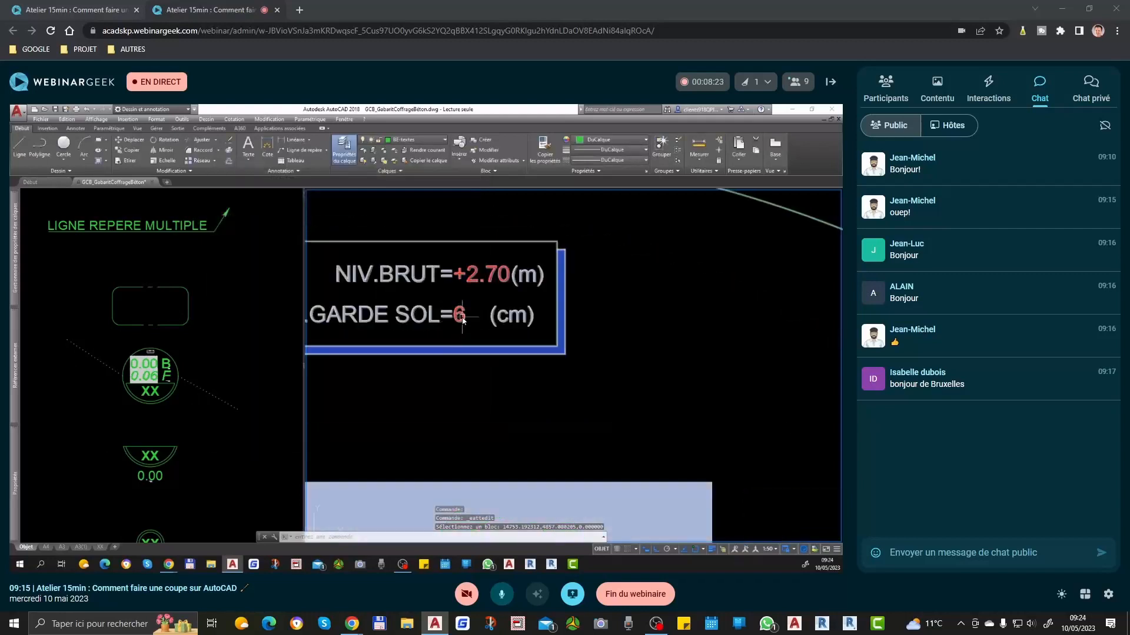
pyautogui.doubleClick(449, 330)
pyautogui.write('7')
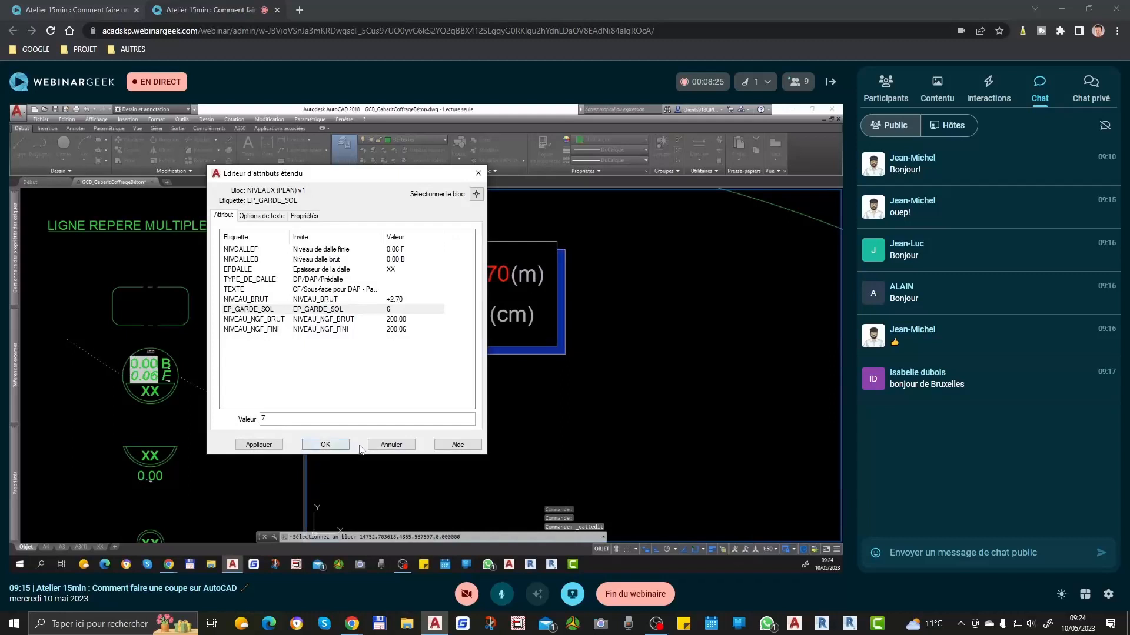
pyautogui.click(328, 449)
# Step: Set the level symbol's slab thickness attribute EPDALLE to 20
pyautogui.scroll(-3, 597, 332)
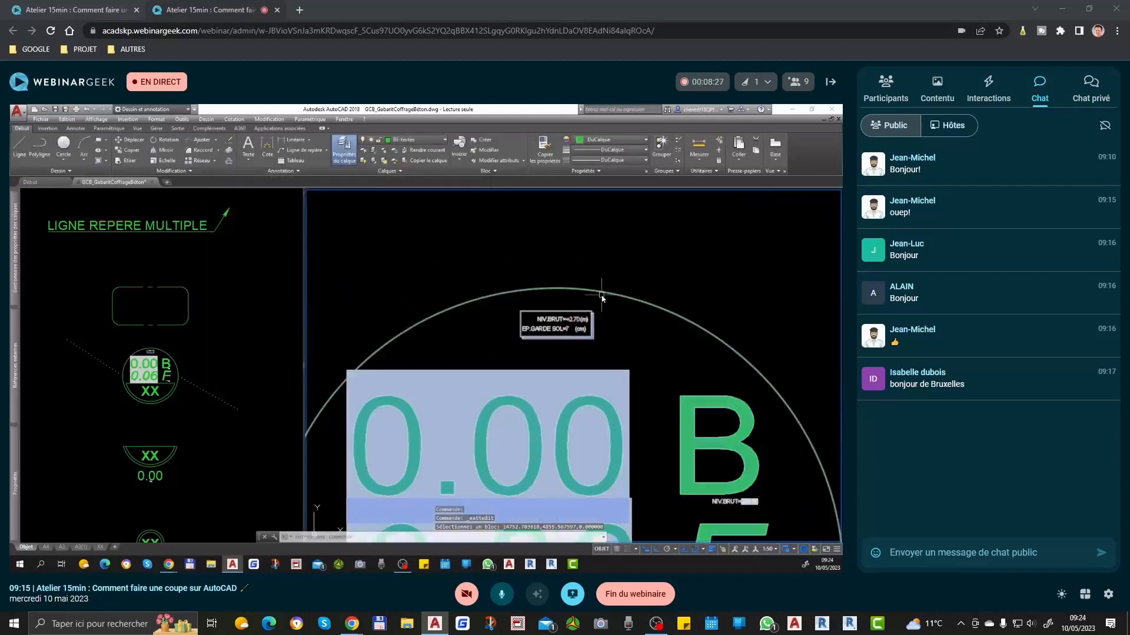
pyautogui.scroll(-2, 602, 294)
pyautogui.doubleClick(606, 460)
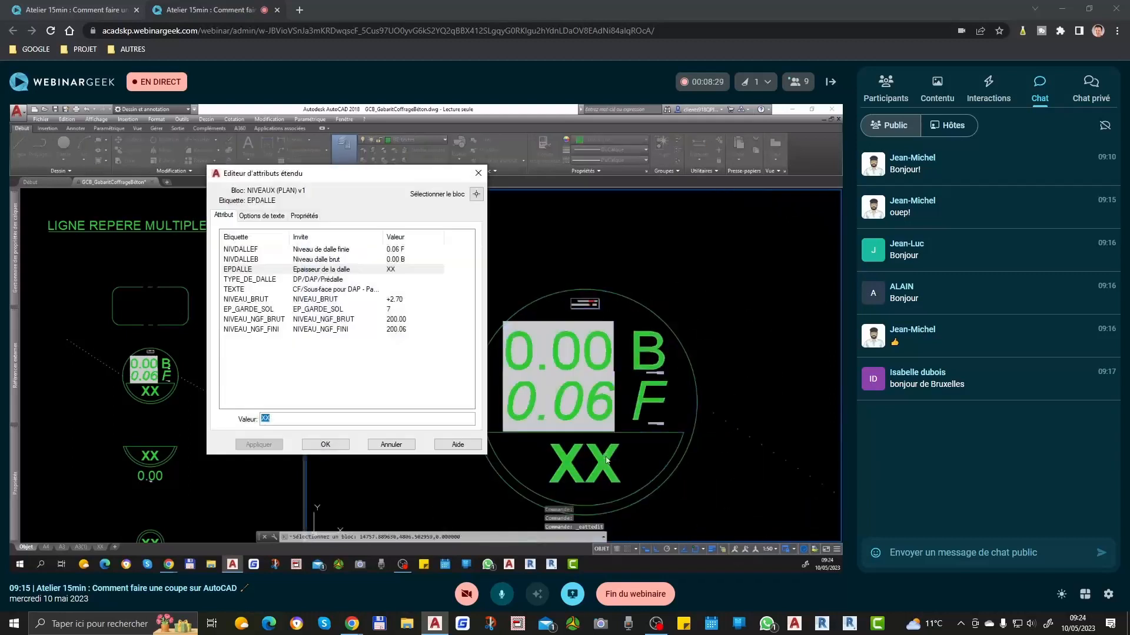
pyautogui.moveTo(353, 181)
pyautogui.mouseDown()
pyautogui.moveTo(565, 224)
pyautogui.moveTo(444, 266)
pyautogui.mouseUp()
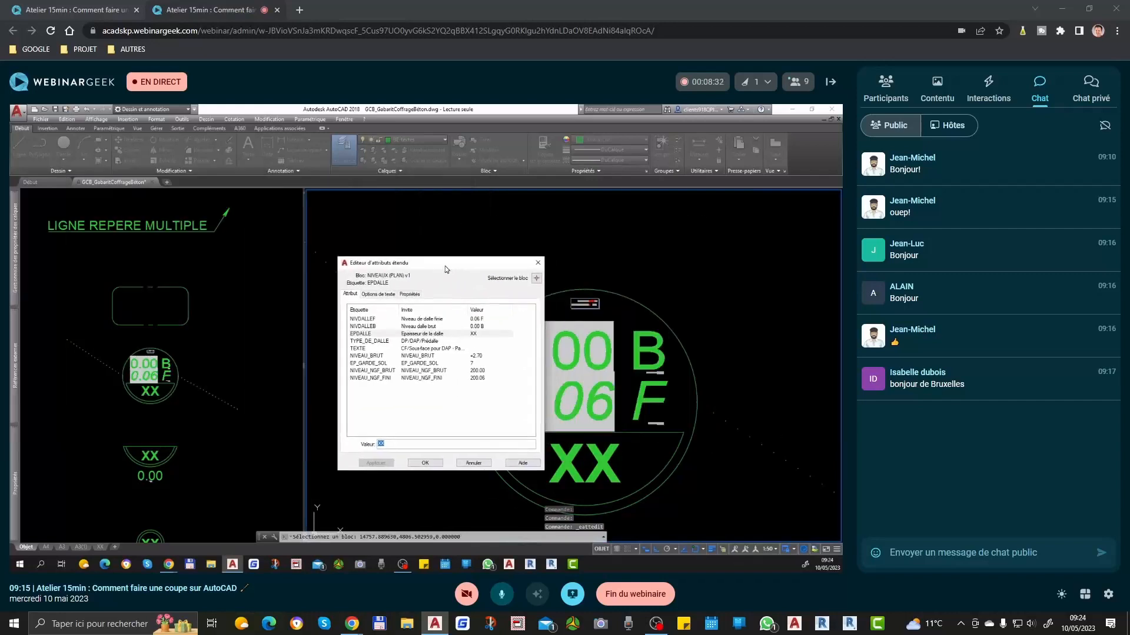
pyautogui.write('20')
pyautogui.click(430, 465)
pyautogui.scroll(-2, 602, 374)
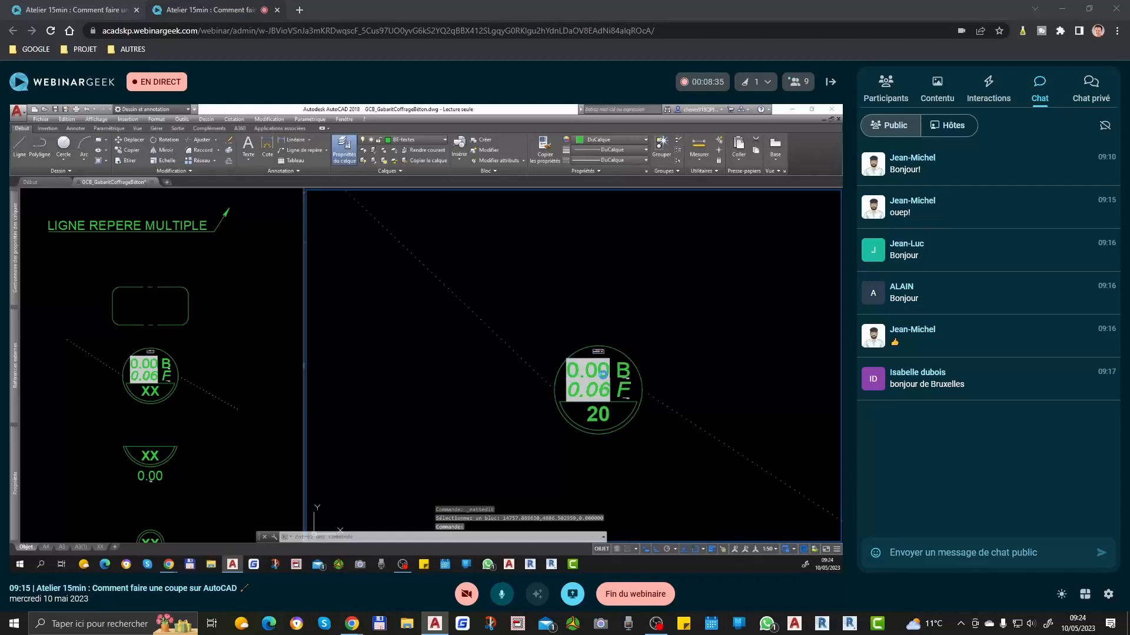
# Step: Check the level symbol's finished-level attribute and update the symbol's fields with the maj command
pyautogui.doubleClick(594, 388)
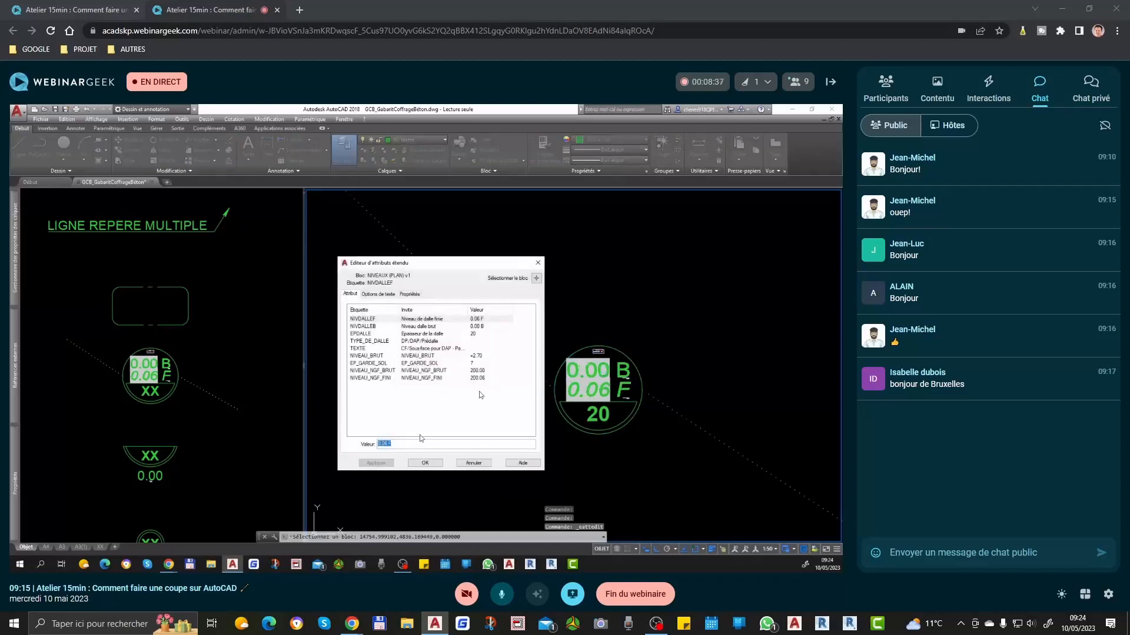
pyautogui.click(425, 463)
pyautogui.write('maj')
pyautogui.press('Return')
pyautogui.click(672, 305)
pyautogui.click(488, 522)
pyautogui.press('Return')
pyautogui.scroll(2, 582, 439)
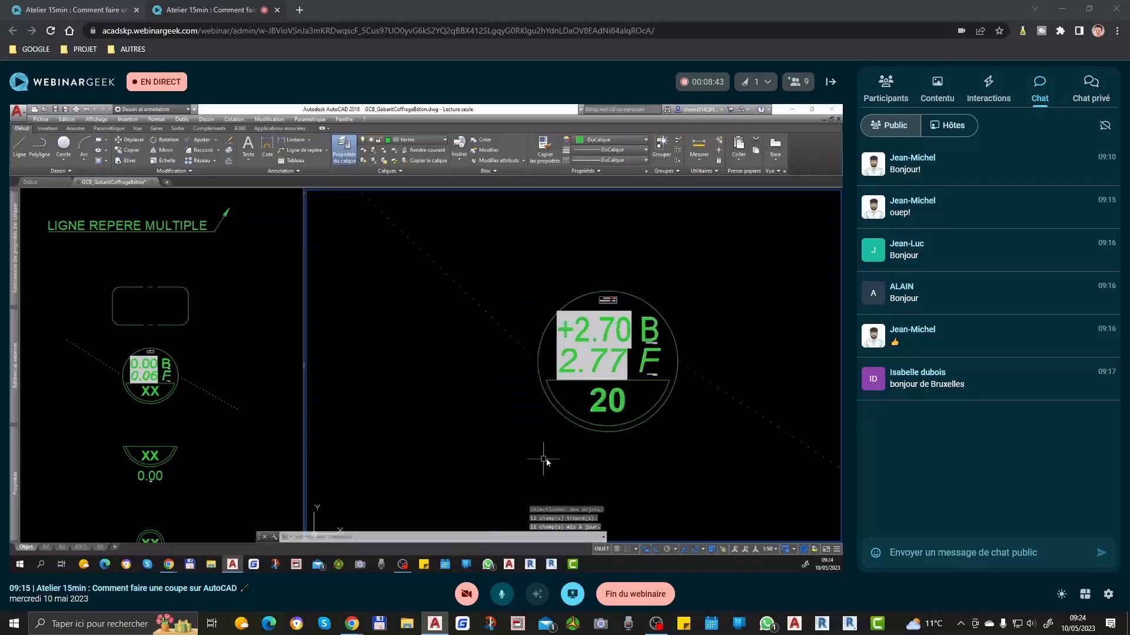
# Step: Add a plus sign before the finished slab level 2.77 in the level symbol's NIVDALLEF attribute
pyautogui.scroll(2, 596, 388)
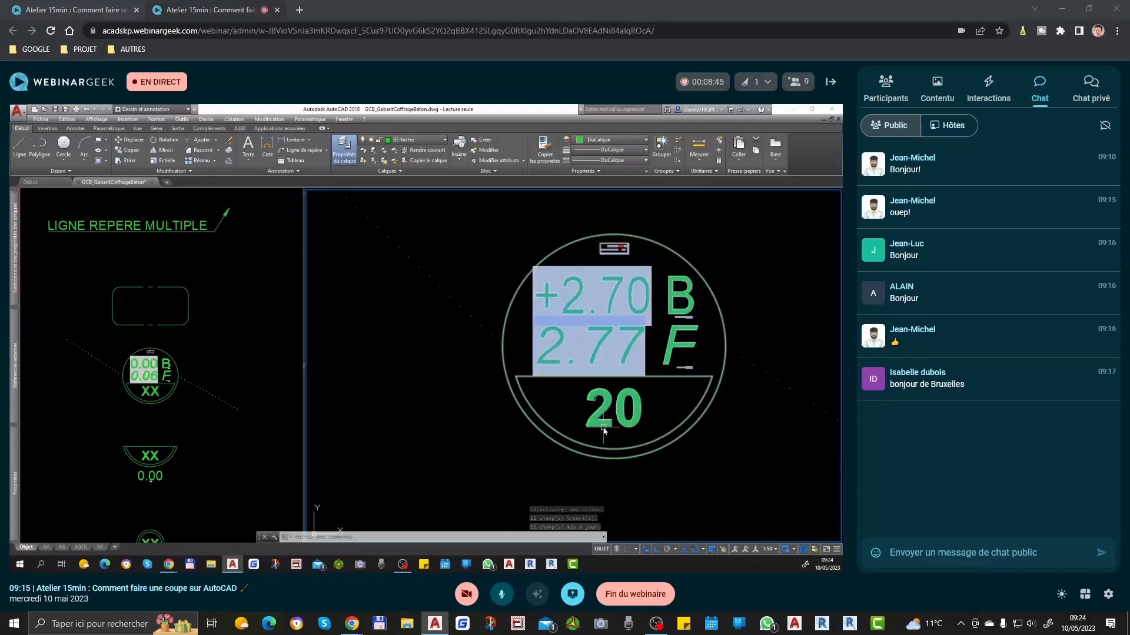
pyautogui.scroll(-2, 624, 359)
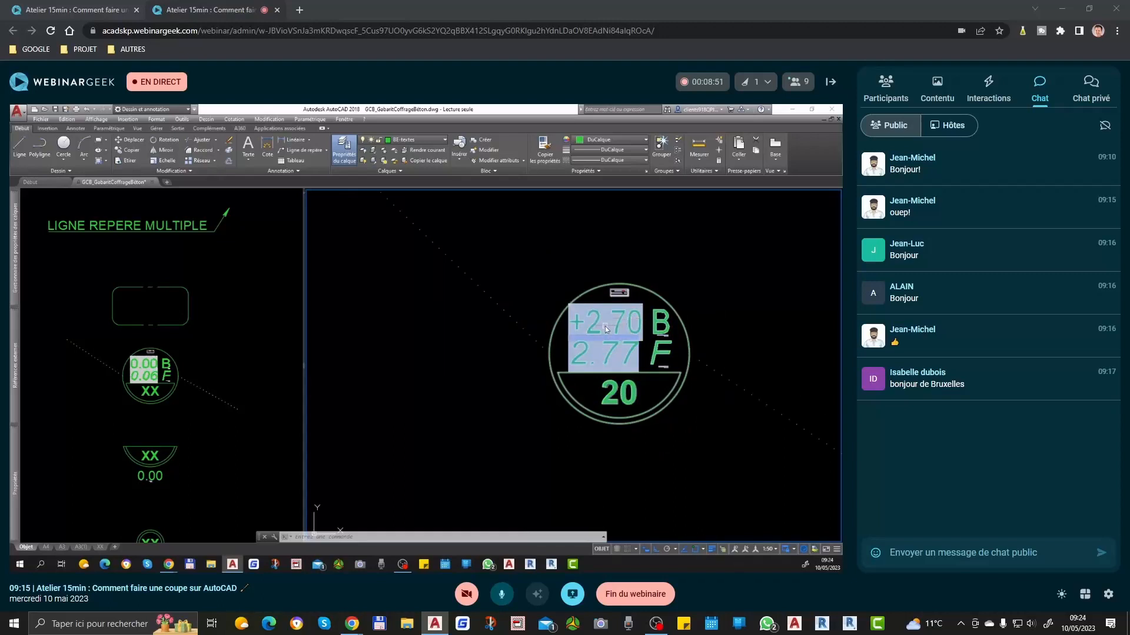
pyautogui.doubleClick(581, 352)
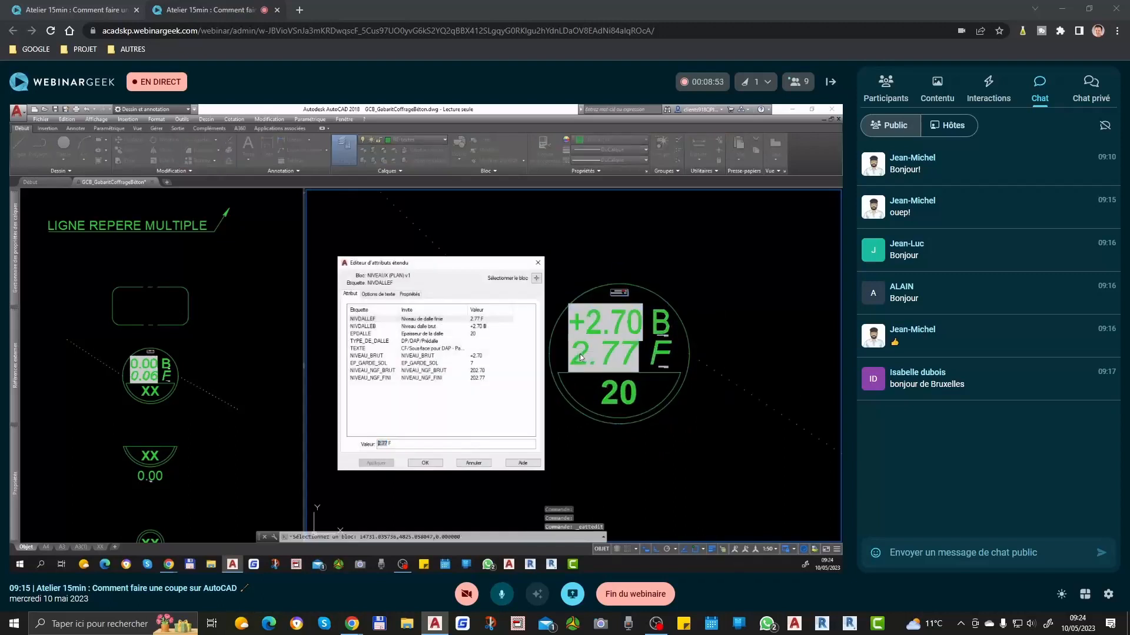
pyautogui.click(437, 464)
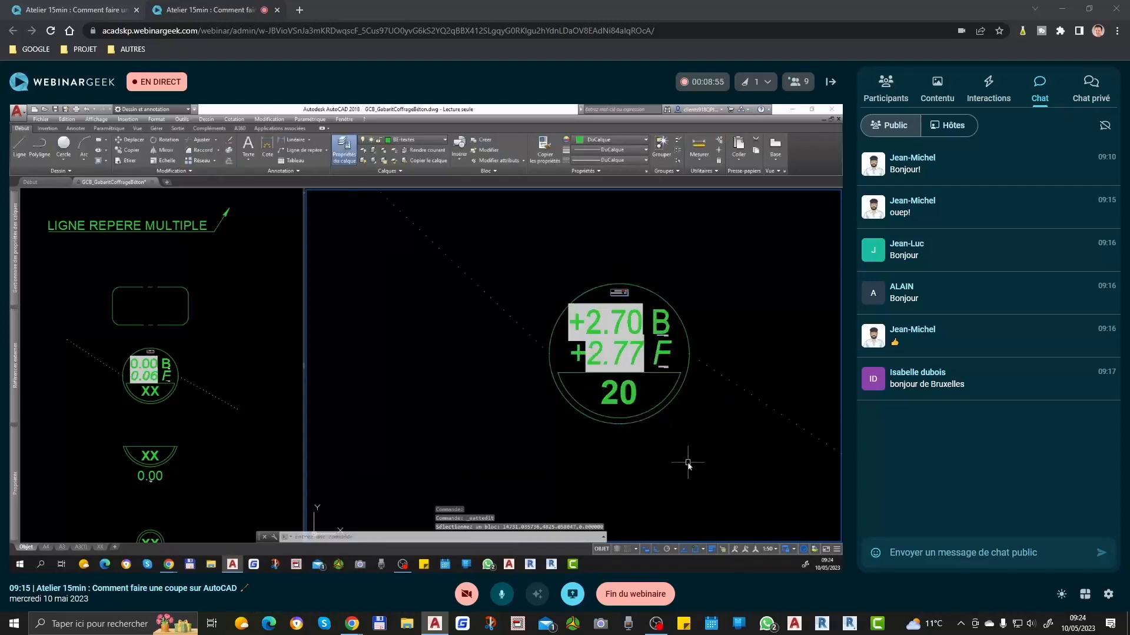
pyautogui.scroll(5, 663, 318)
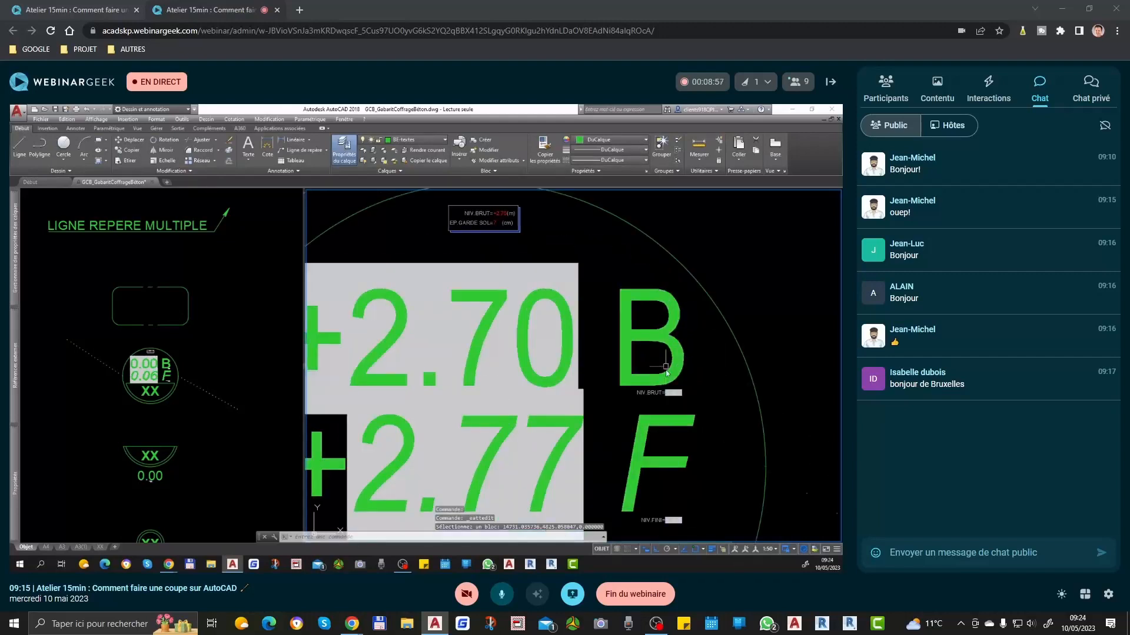
pyautogui.scroll(-5, 659, 359)
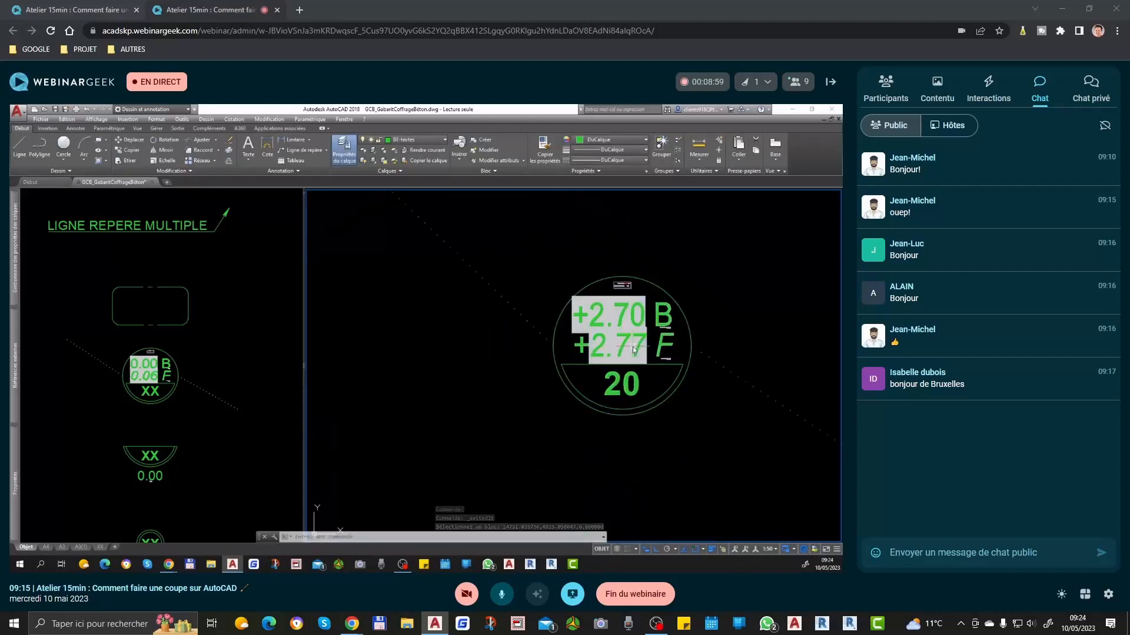
# Step: Copy section mark A with its Coupe A title from the symbol template to the opening in the plan's left wall
pyautogui.scroll(-3, 633, 349)
pyautogui.scroll(-3, 635, 351)
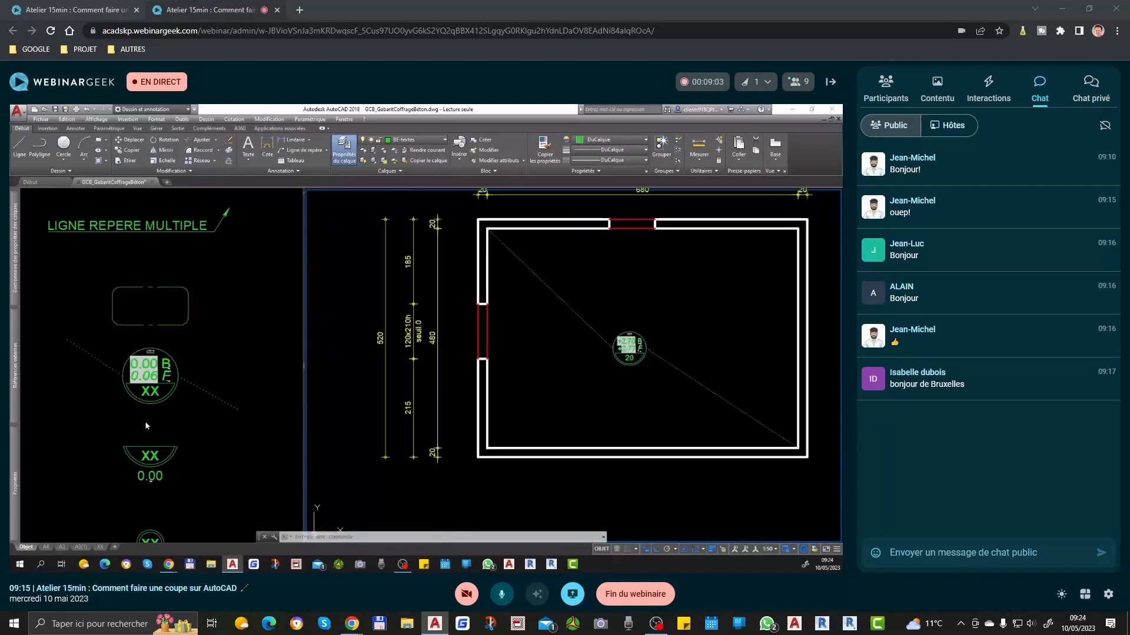
pyautogui.click(204, 424)
pyautogui.scroll(-8, 205, 425)
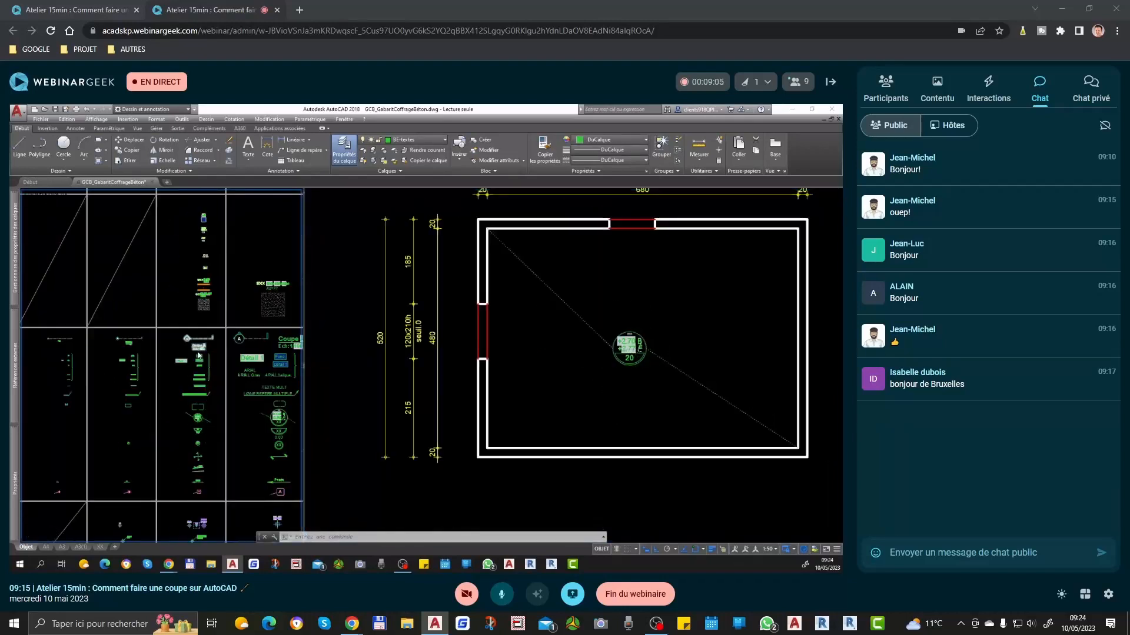
pyautogui.scroll(6, 198, 348)
pyautogui.click(198, 337)
pyautogui.write('co')
pyautogui.press('Return')
pyautogui.click(190, 307)
pyautogui.click(583, 357)
pyautogui.click(489, 333)
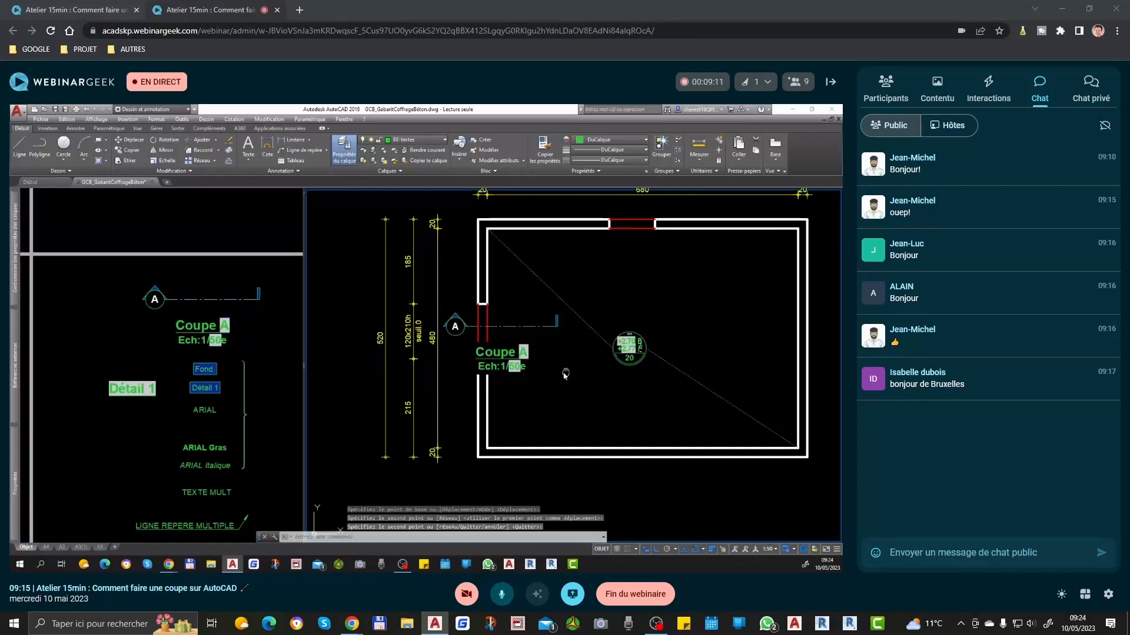
# Step: Examine the template's symbol tables by scale and where they sit relative to the plan
pyautogui.moveTo(522, 360); pyautogui.dragTo(723, 398, button='middle')
pyautogui.scroll(-5, 230, 355)
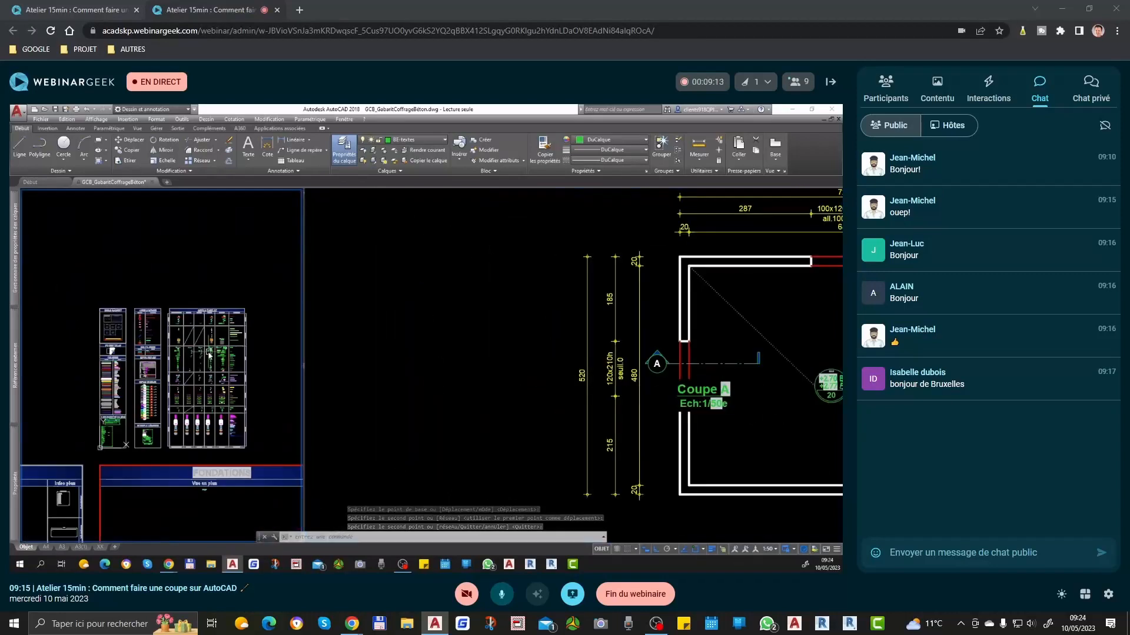
pyautogui.click(700, 373)
pyautogui.moveTo(699, 373); pyautogui.dragTo(545, 374, button='middle')
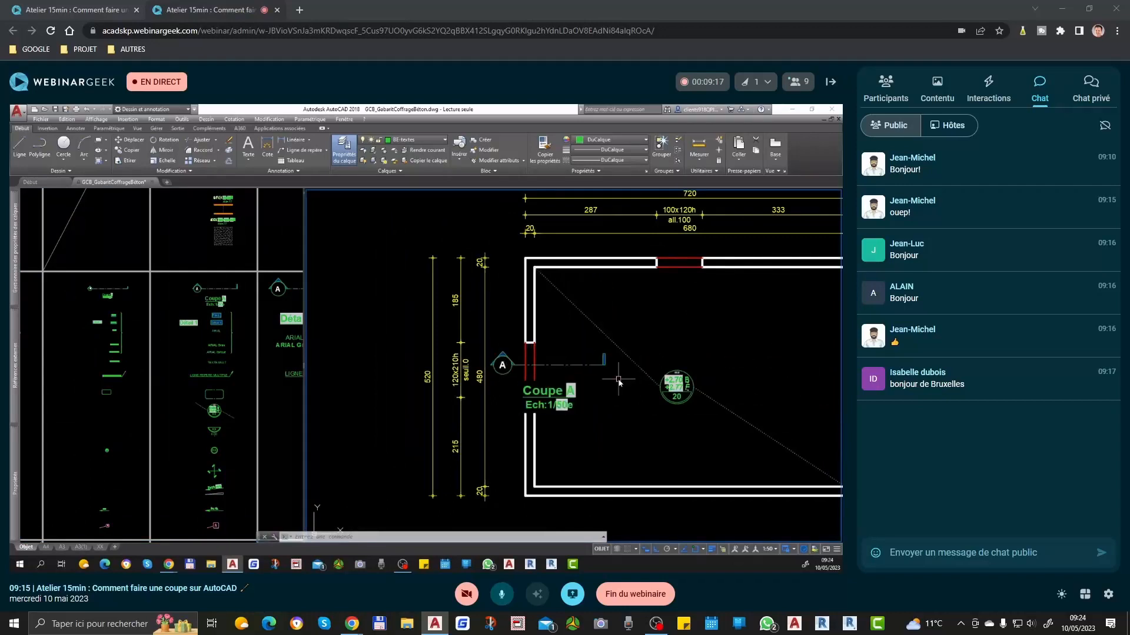
pyautogui.scroll(-6, 619, 380)
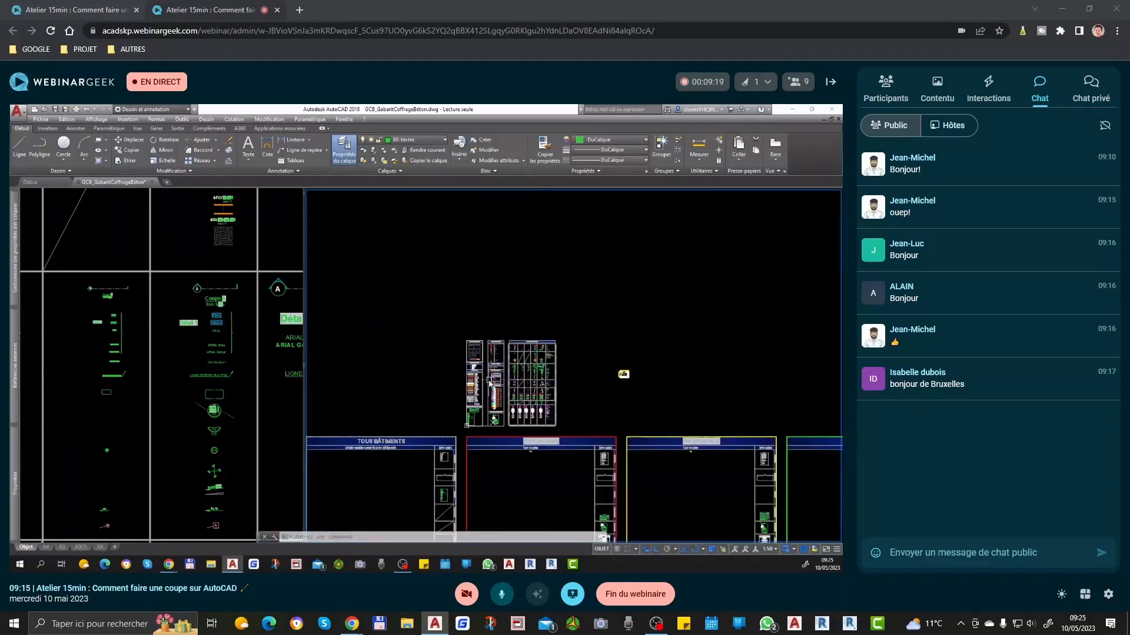
pyautogui.scroll(5, 489, 383)
pyautogui.scroll(-5, 512, 388)
pyautogui.scroll(4, 503, 383)
pyautogui.scroll(-2, 557, 412)
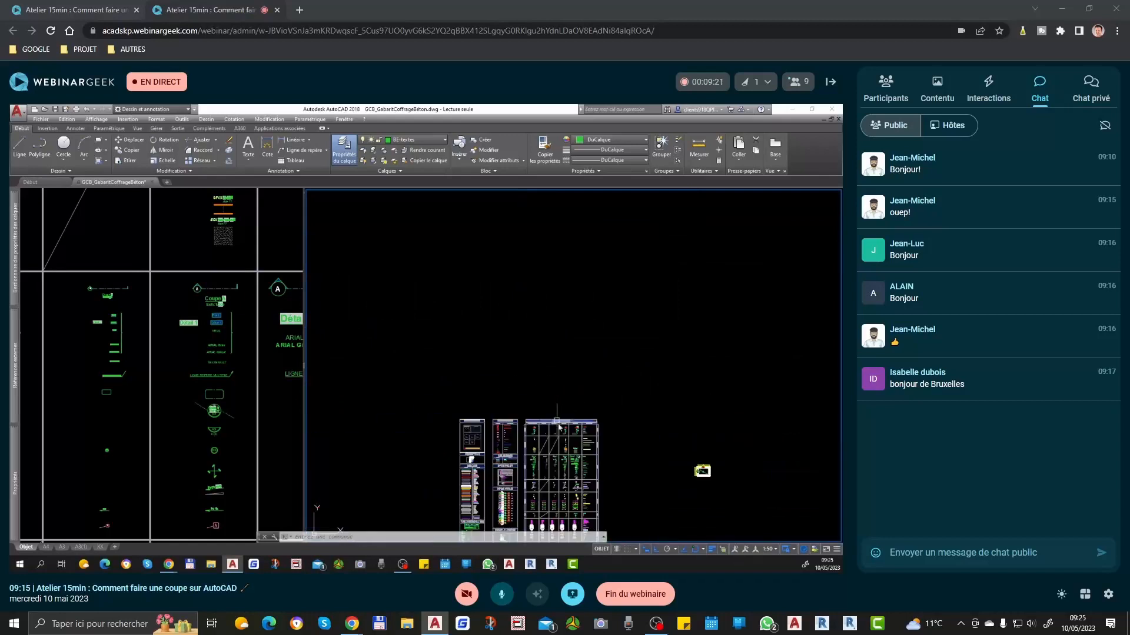
pyautogui.scroll(6, 674, 507)
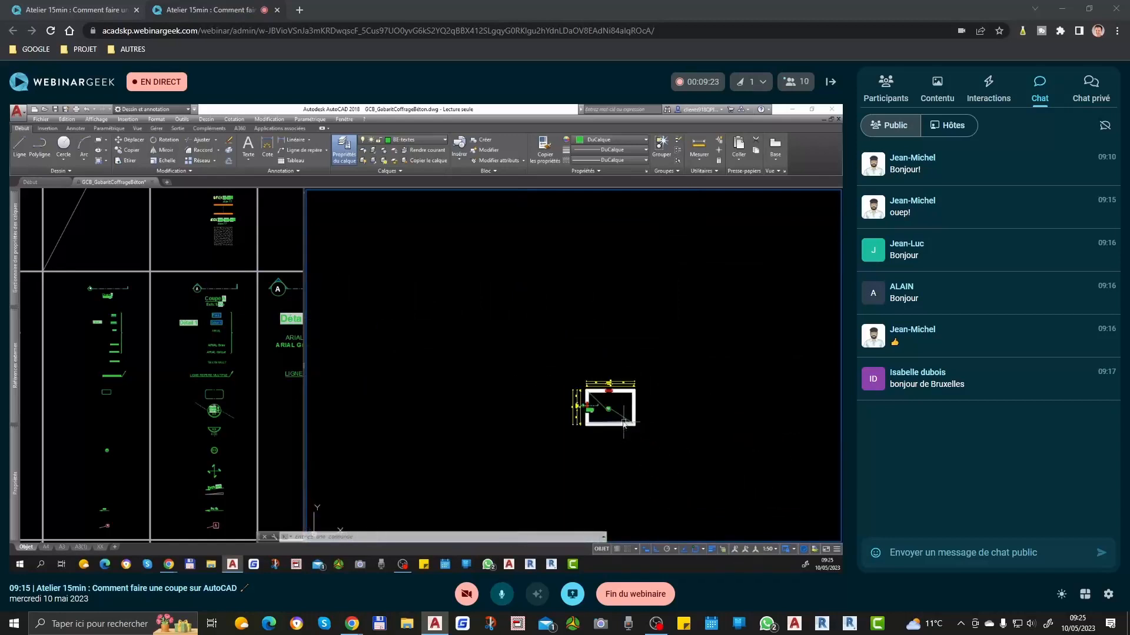
pyautogui.scroll(4, 625, 426)
pyautogui.scroll(-5, 621, 385)
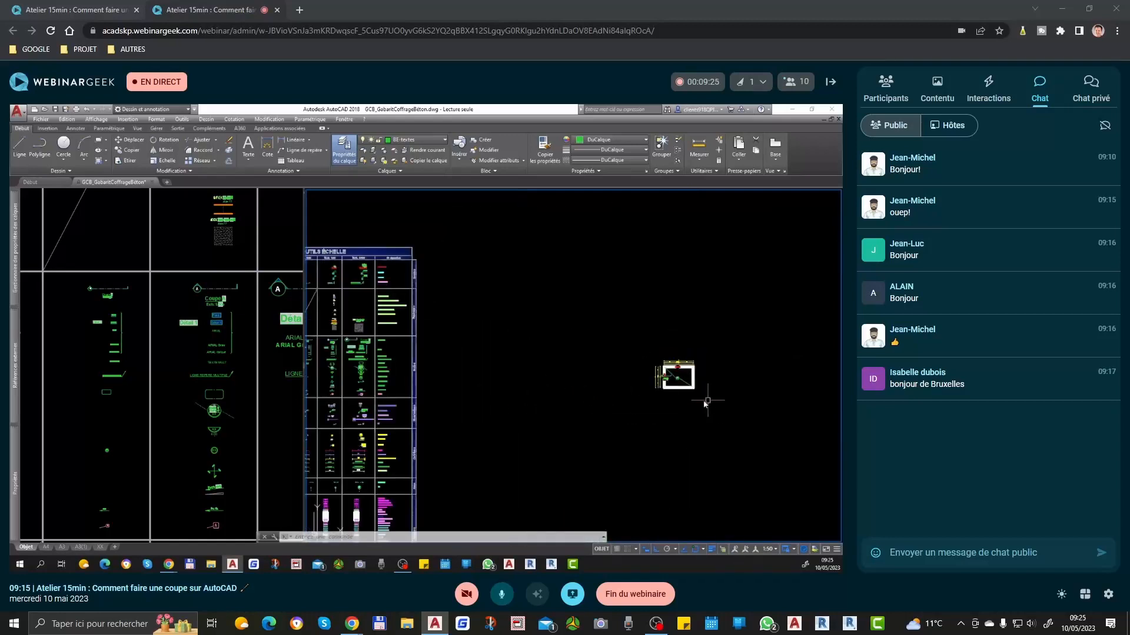
pyautogui.scroll(3, 660, 393)
pyautogui.scroll(-5, 677, 383)
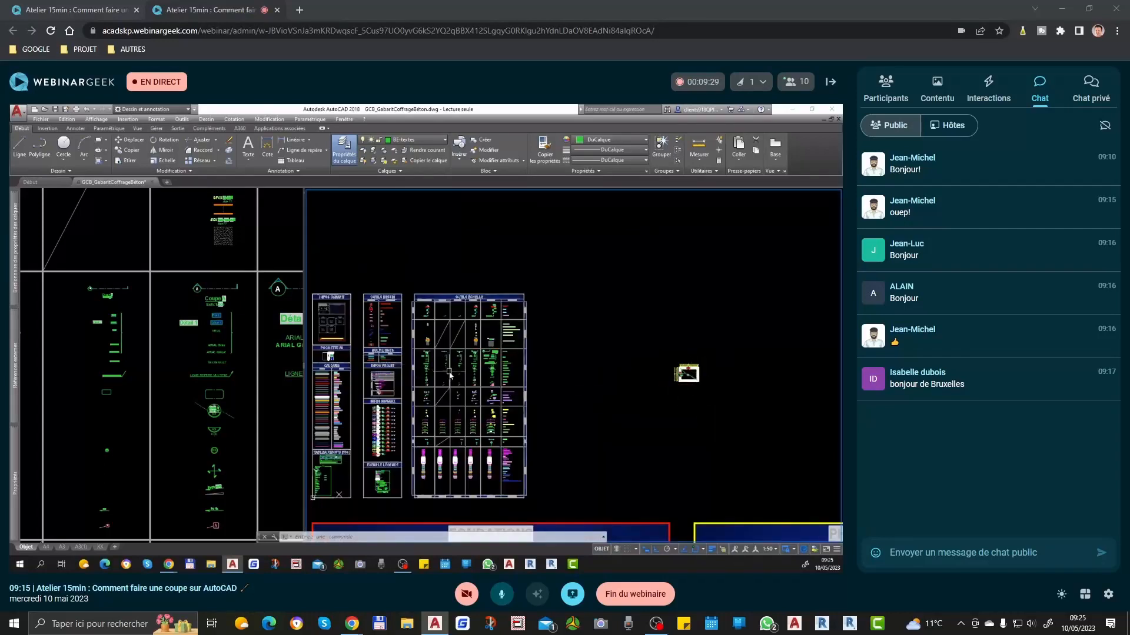
pyautogui.scroll(5, 454, 374)
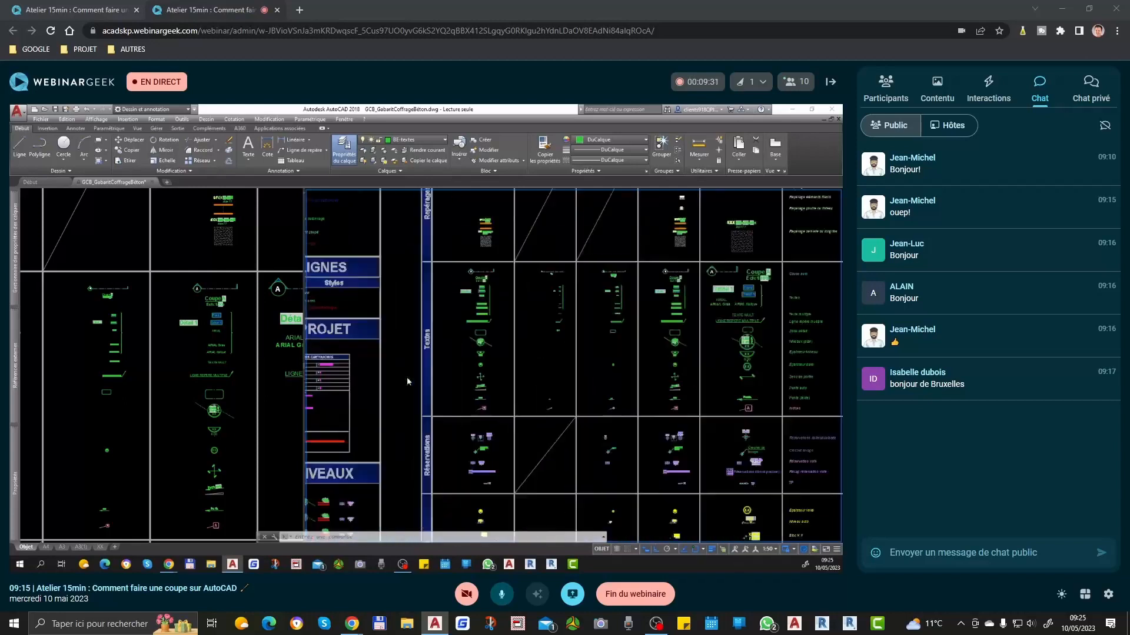
pyautogui.scroll(-5, 438, 372)
pyautogui.scroll(4, 706, 376)
pyautogui.scroll(-3, 636, 386)
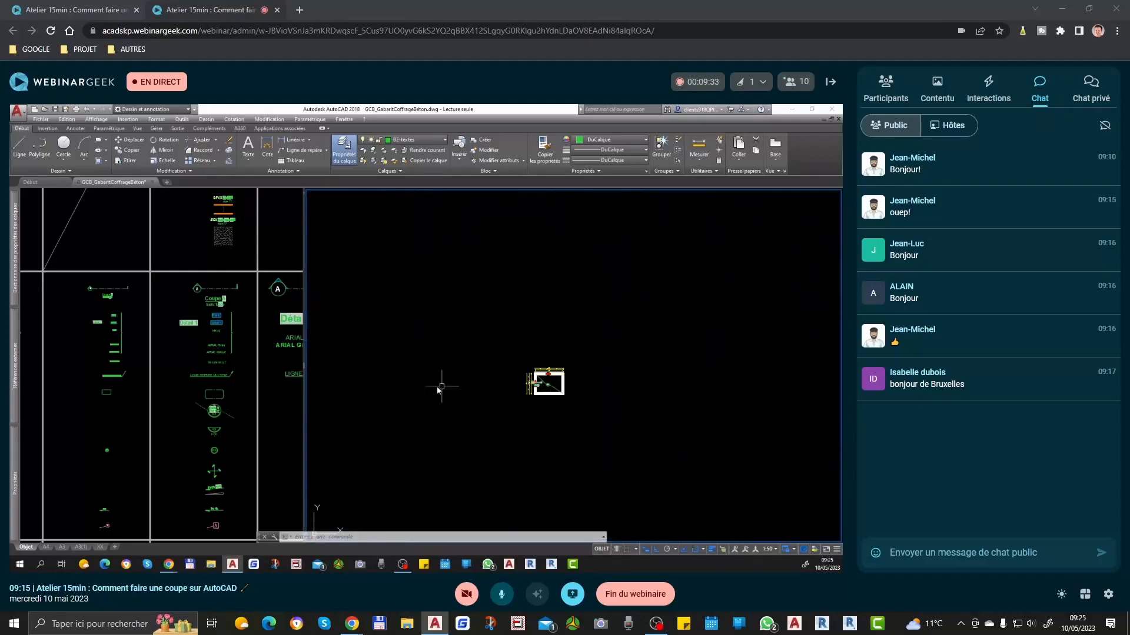
pyautogui.click(270, 364)
pyautogui.click(524, 388)
pyautogui.scroll(6, 524, 388)
pyautogui.moveTo(436, 339); pyautogui.dragTo(476, 359, button='middle')
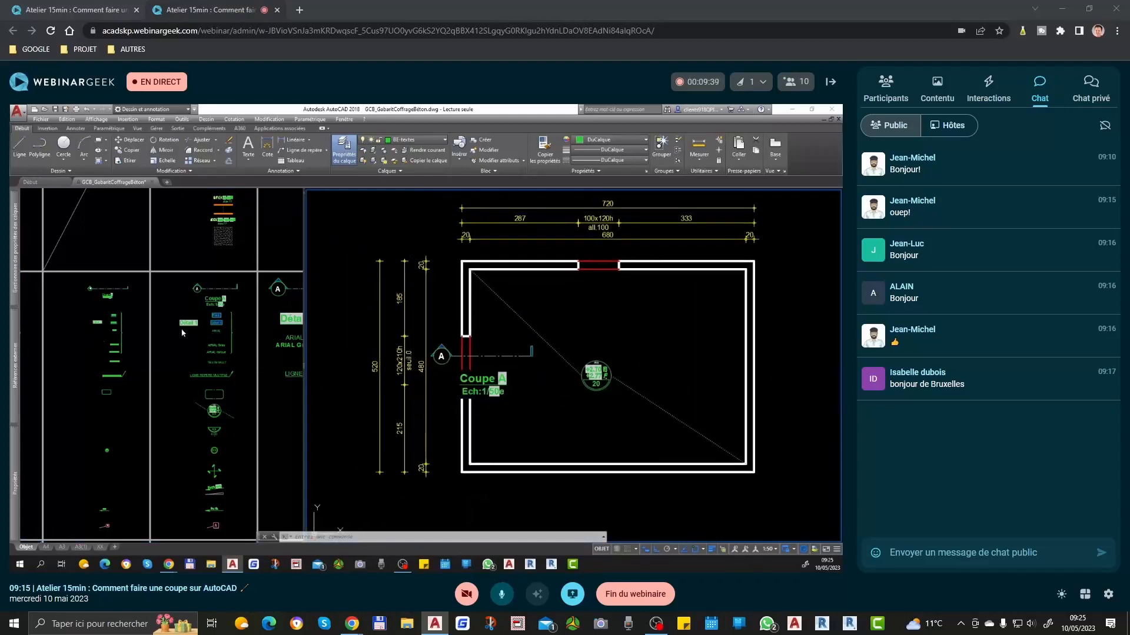
pyautogui.moveTo(573, 387); pyautogui.dragTo(613, 386, button='middle')
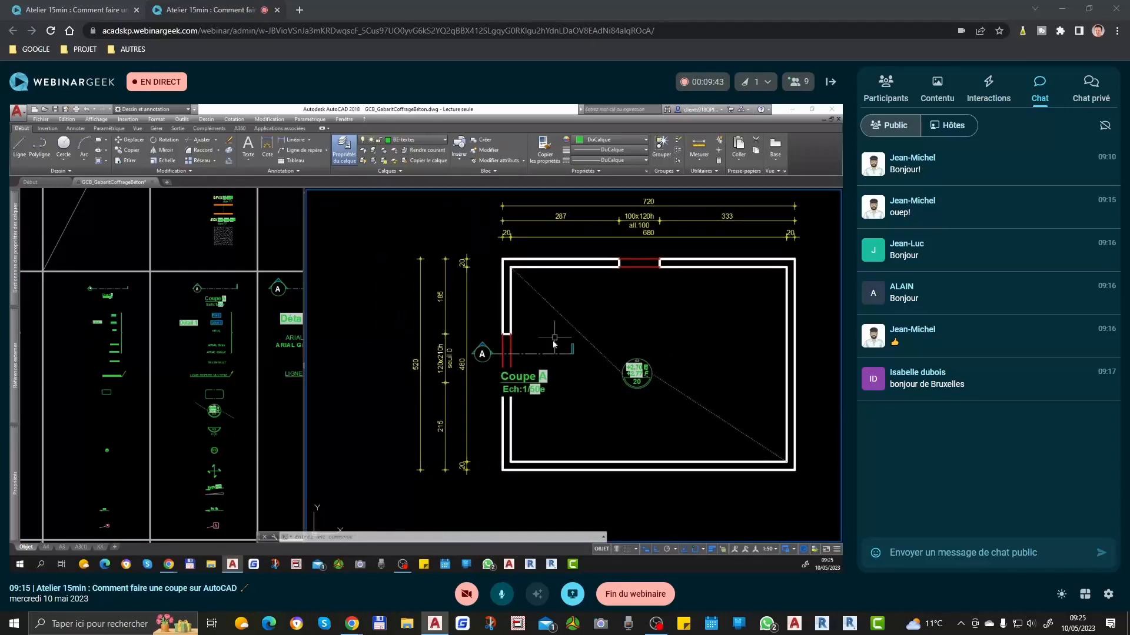
# Step: Stretch section line A horizontally across the room until it ends just beyond the right outer wall
pyautogui.click(545, 379)
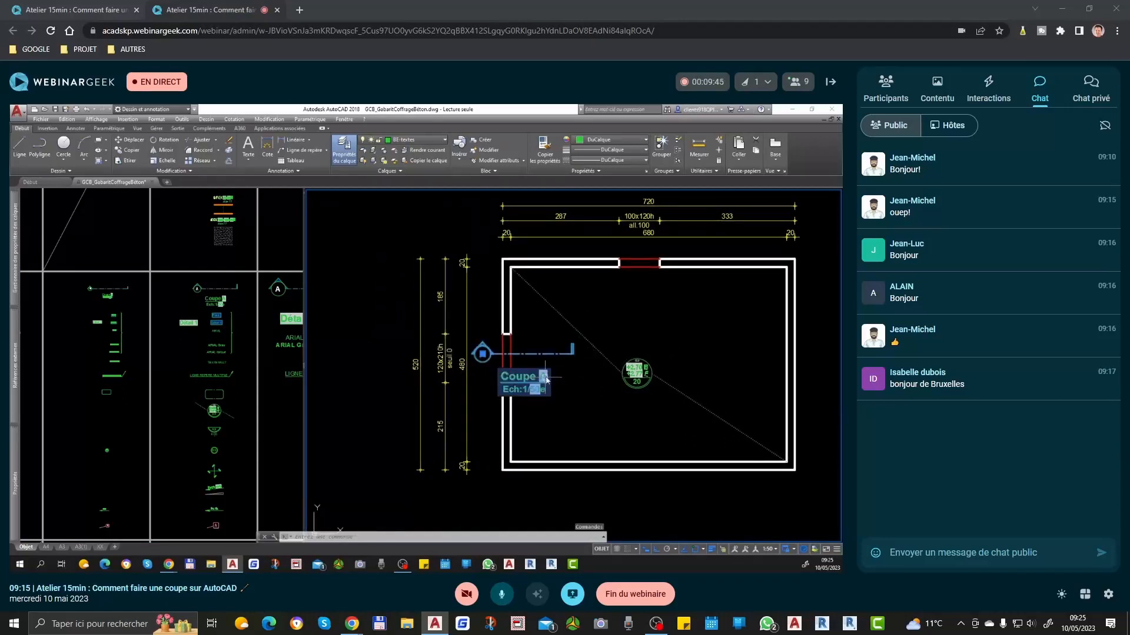
pyautogui.click(482, 354)
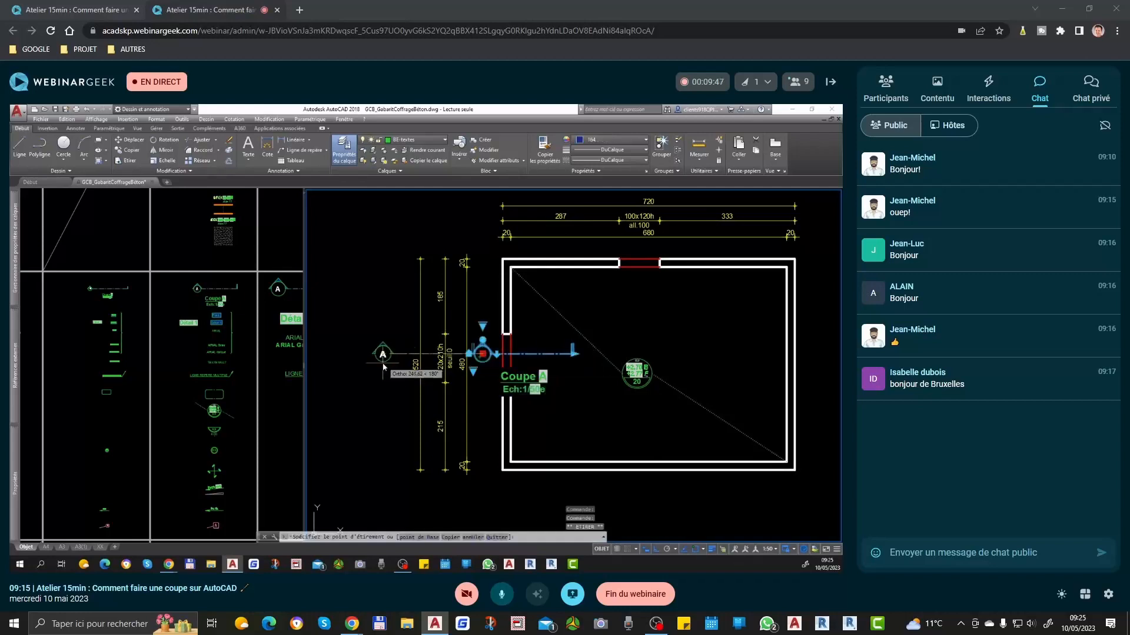
pyautogui.press('Escape')
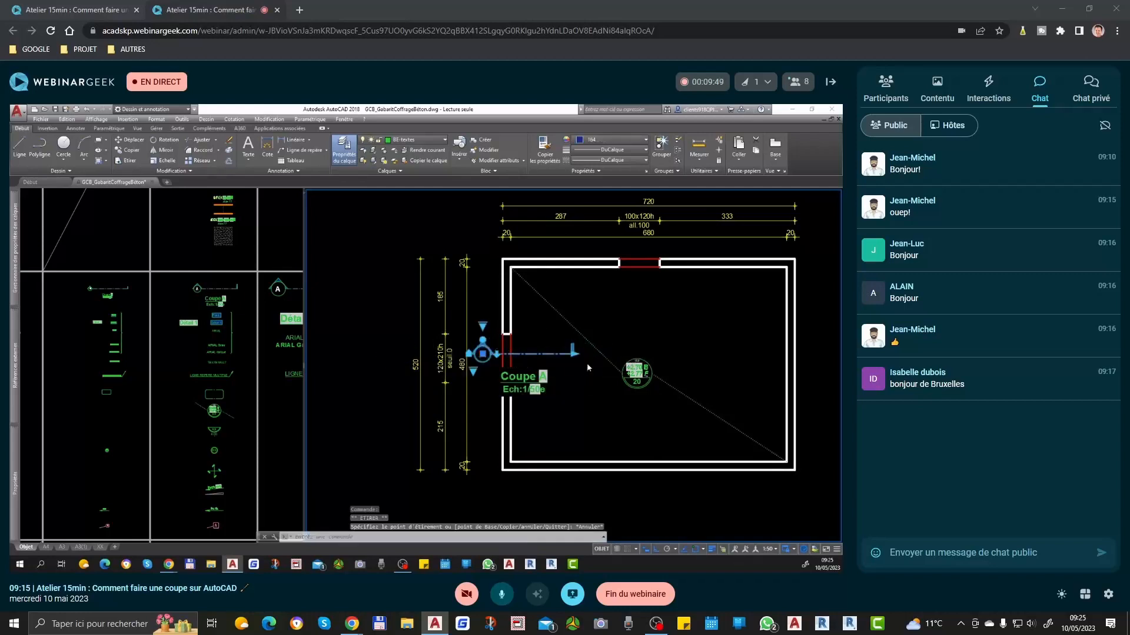
pyautogui.scroll(-2, 583, 361)
pyautogui.click(580, 357)
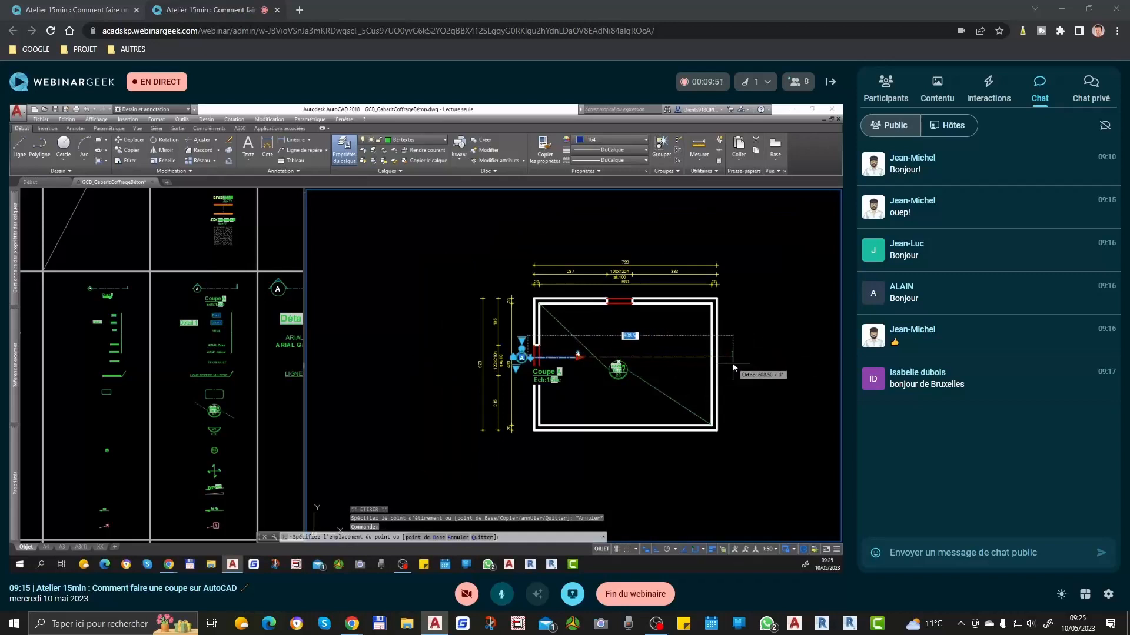
pyautogui.press('Escape')
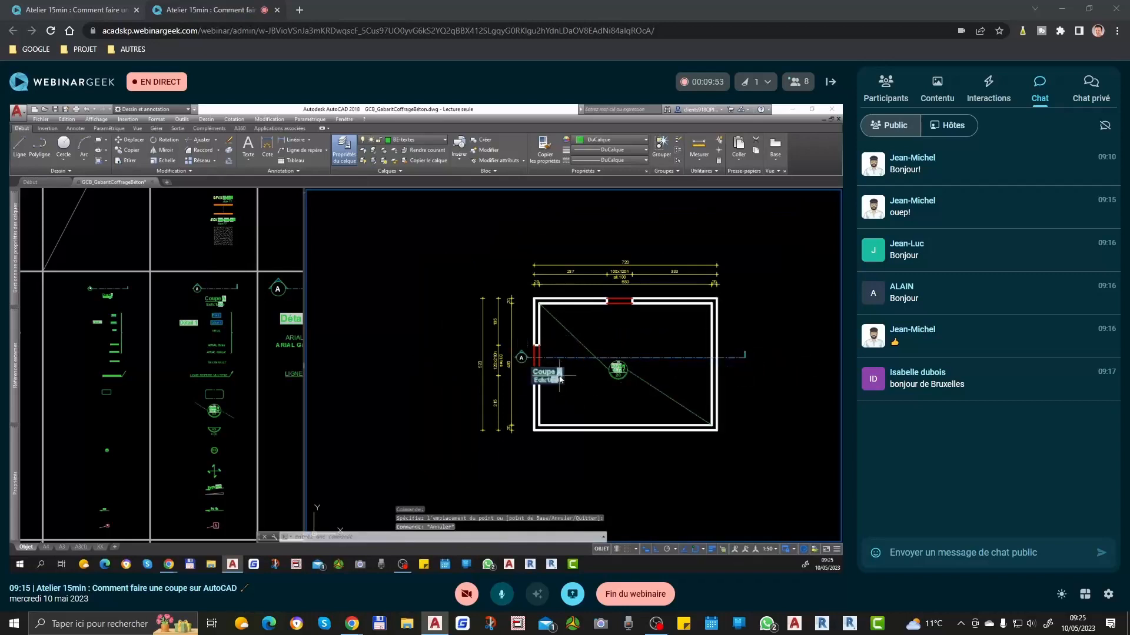
# Step: Move the Coupe A title with its scale text straight down, out of the room and below the plan
pyautogui.moveTo(574, 400); pyautogui.dragTo(569, 333, button='middle')
pyautogui.write('dp')
pyautogui.press('space')
pyautogui.click(570, 321)
pyautogui.click(580, 421)
pyautogui.scroll(2, 537, 272)
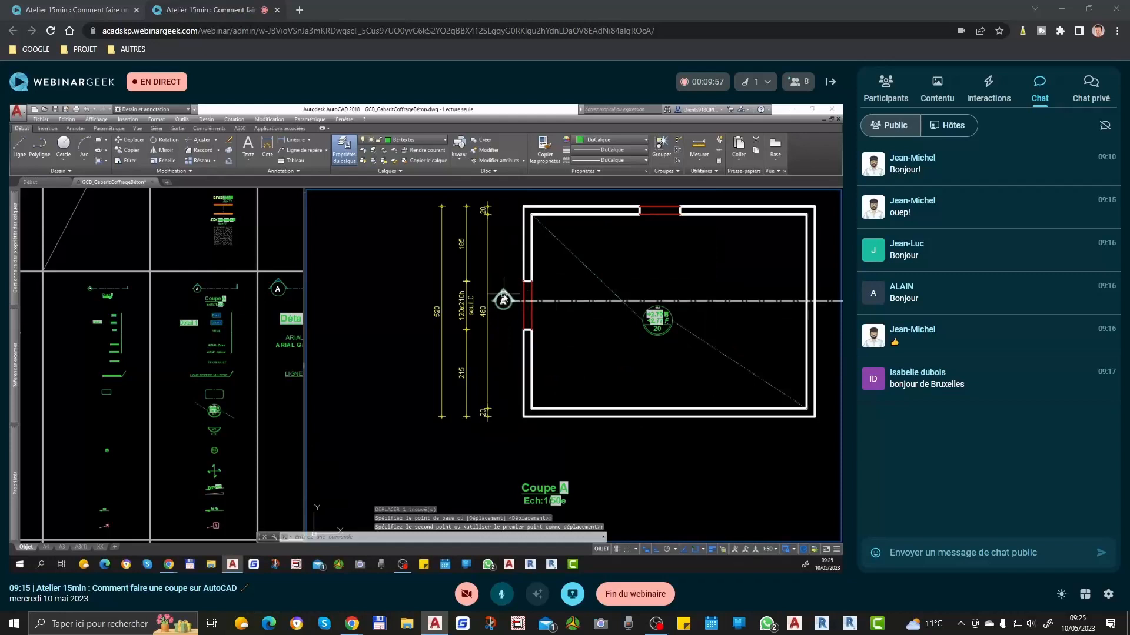
pyautogui.moveTo(707, 349); pyautogui.dragTo(646, 400, button='middle')
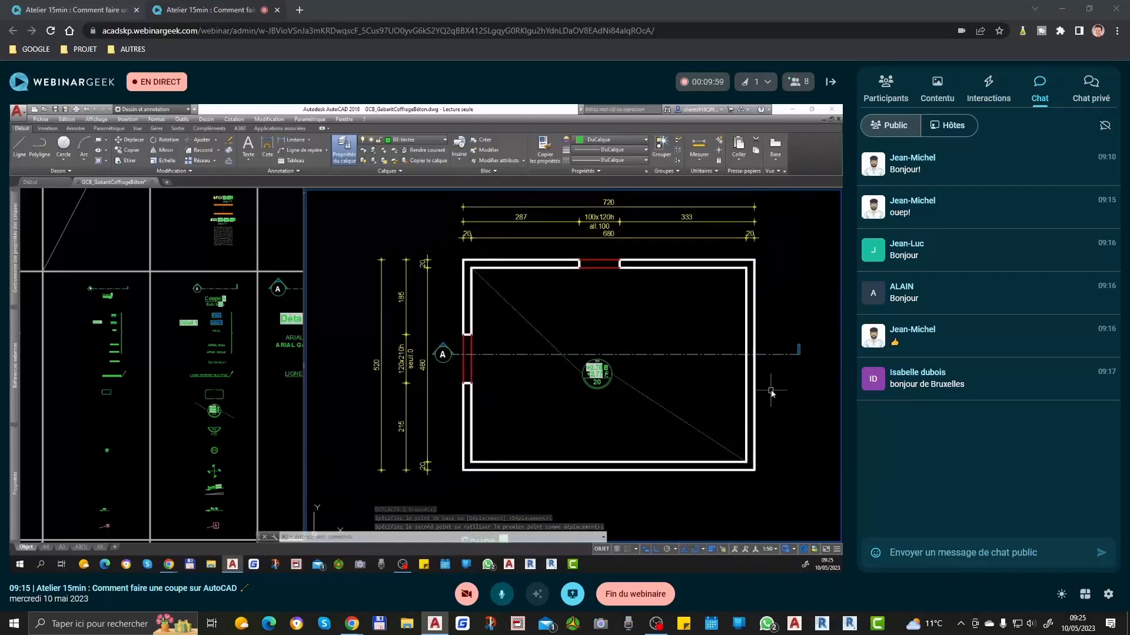
# Step: Place a multileader without text below the section line's right end, with its arrow pointing up
pyautogui.moveTo(771, 385); pyautogui.dragTo(730, 396, button='middle')
pyautogui.write('lrm')
pyautogui.press('space')
pyautogui.scroll(6, 740, 387)
pyautogui.click(741, 433)
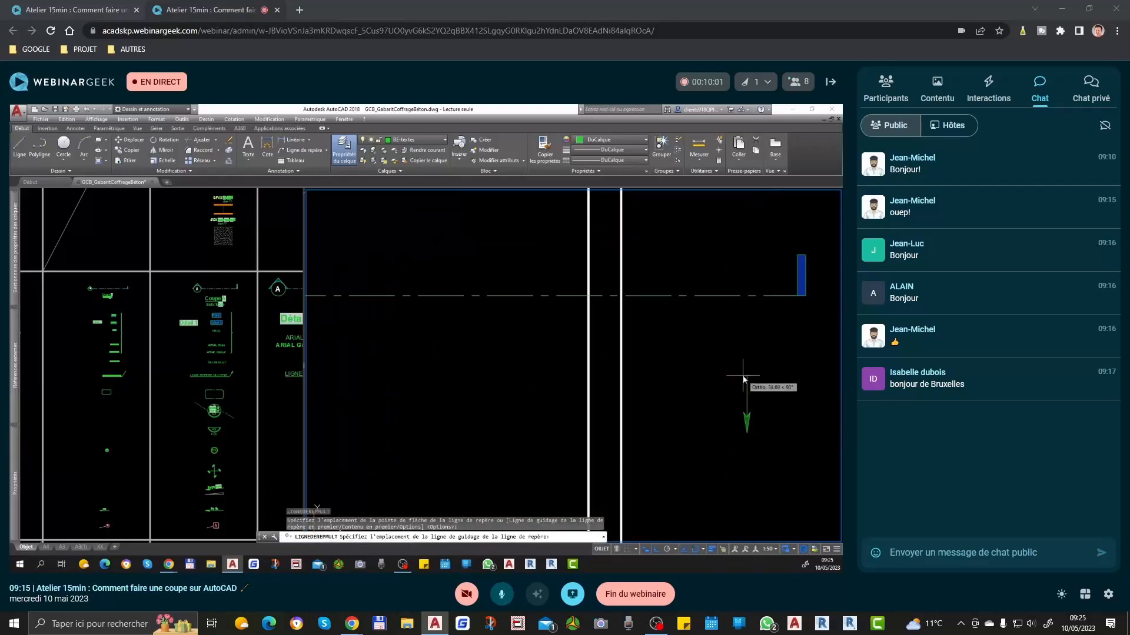
pyautogui.click(747, 479)
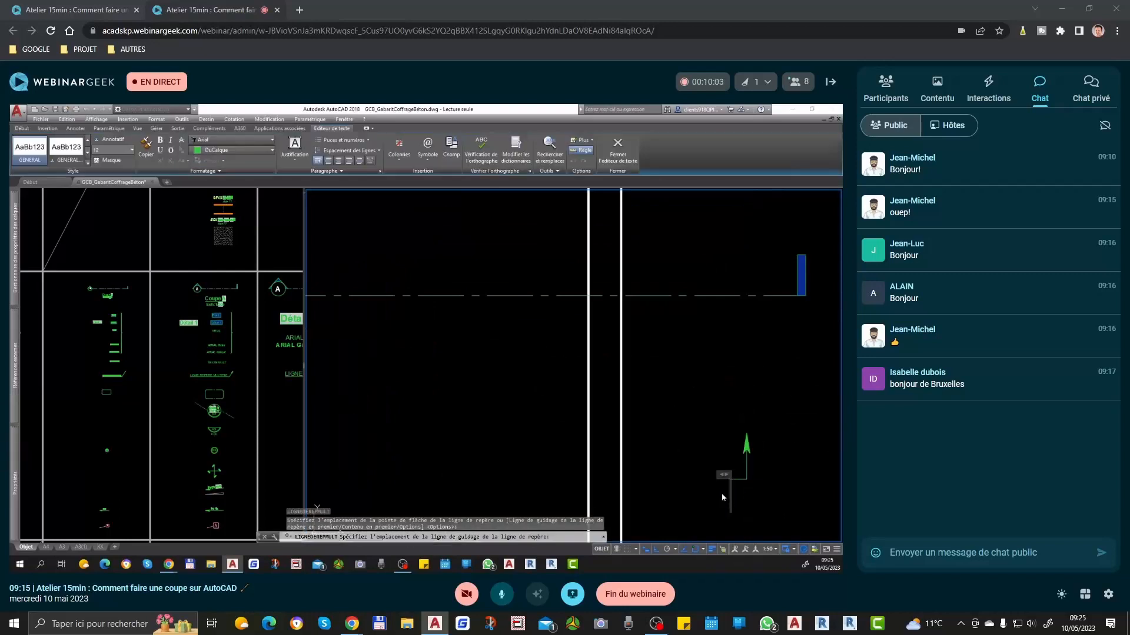
# Step: Mirror the upward arrow leader about a vertical axis, keeping the original
pyautogui.click(762, 449)
pyautogui.click(722, 485)
pyautogui.write('mi')
pyautogui.press('space')
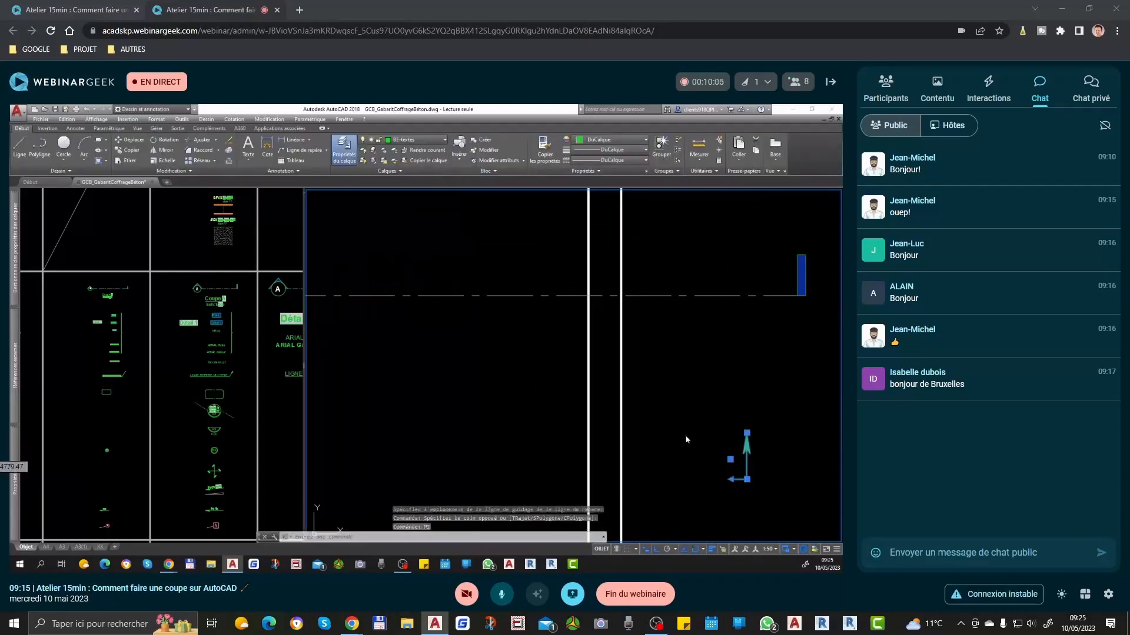
pyautogui.click(683, 435)
pyautogui.click(685, 402)
pyautogui.press('space')
# Step: Move the mirrored arrow leader horizontally to the left side of the plan, beneath section mark A
pyautogui.click(653, 464)
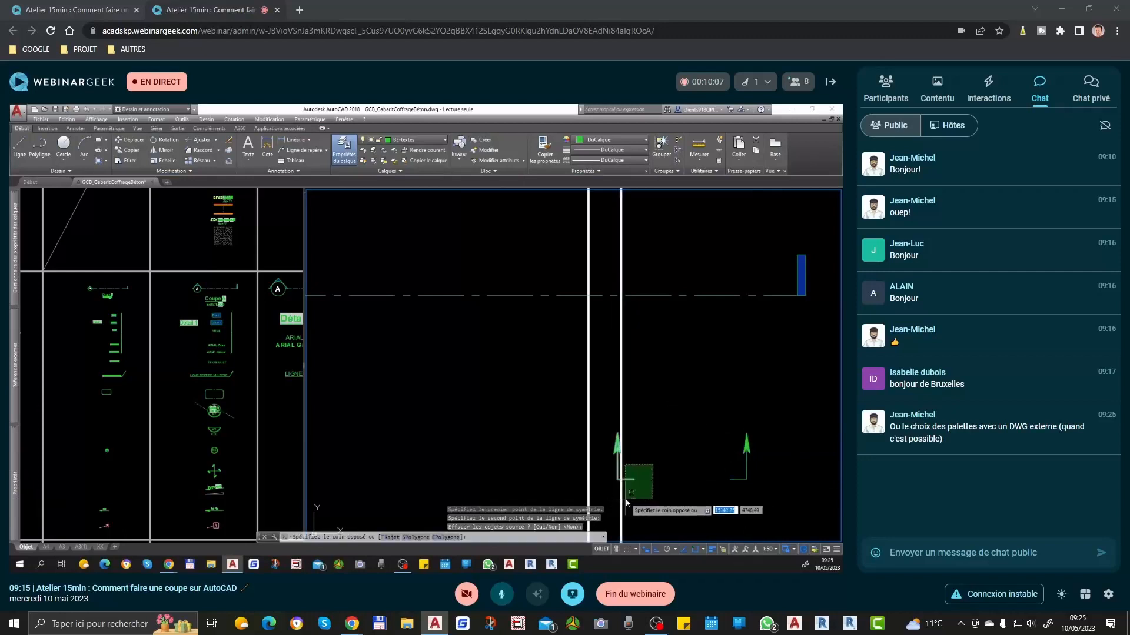
pyautogui.click(624, 502)
pyautogui.write('d')
pyautogui.press('space')
pyautogui.click(653, 481)
pyautogui.scroll(-5, 666, 461)
pyautogui.moveTo(369, 492); pyautogui.dragTo(599, 455, button='middle')
pyautogui.click(401, 451)
pyautogui.scroll(-3, 400, 451)
pyautogui.press('space')
pyautogui.press('Escape')
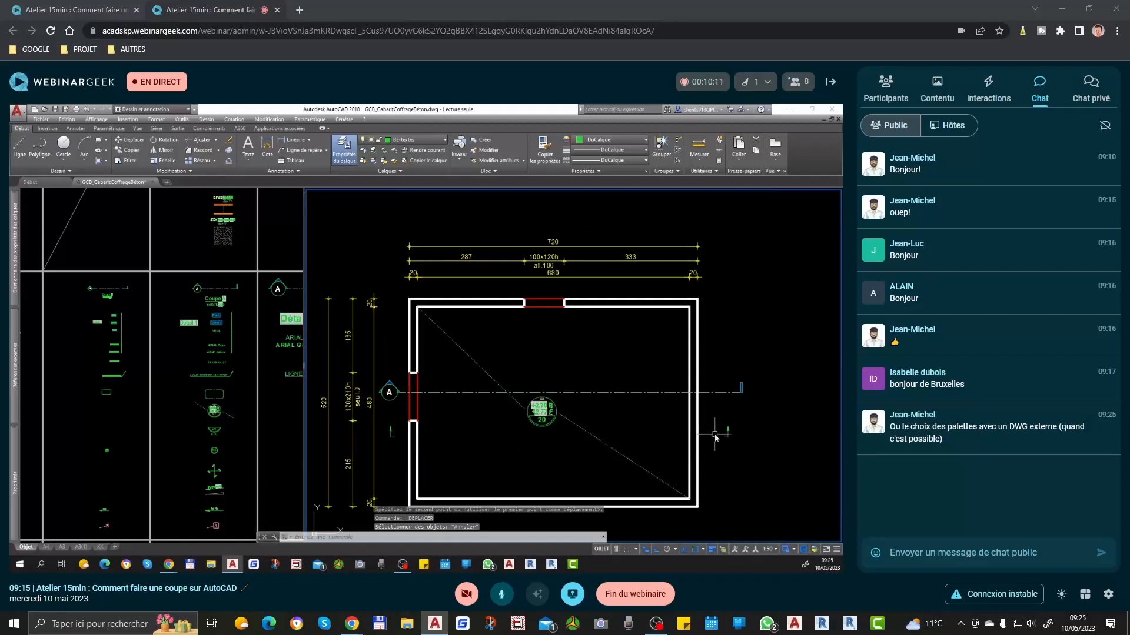
# Step: Delete both upward arrow leaders placed beneath the two ends of the section line
pyautogui.scroll(6, 388, 434)
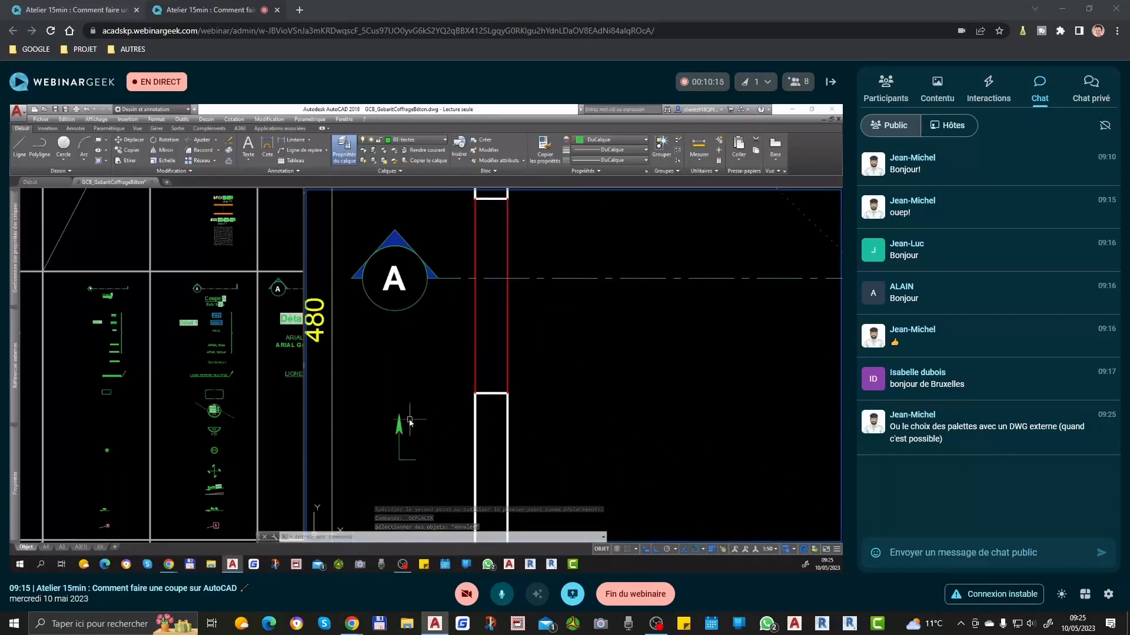
pyautogui.click(399, 417)
pyautogui.scroll(-4, 393, 402)
pyautogui.moveTo(749, 426); pyautogui.dragTo(483, 422, button='middle')
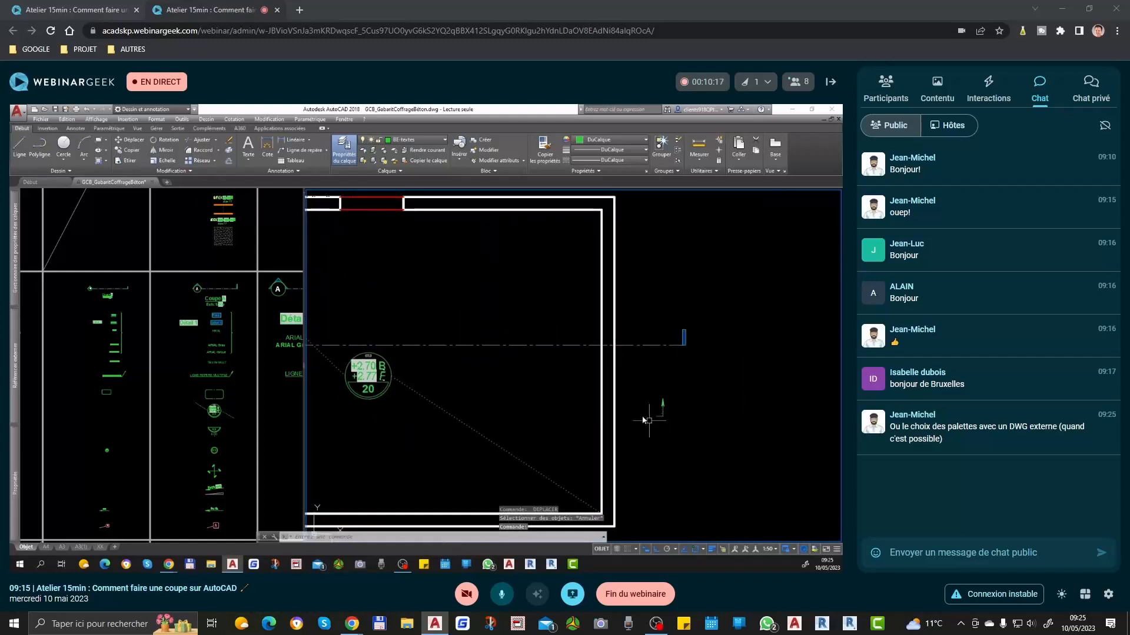
pyautogui.scroll(-4, 665, 405)
pyautogui.scroll(1, 430, 385)
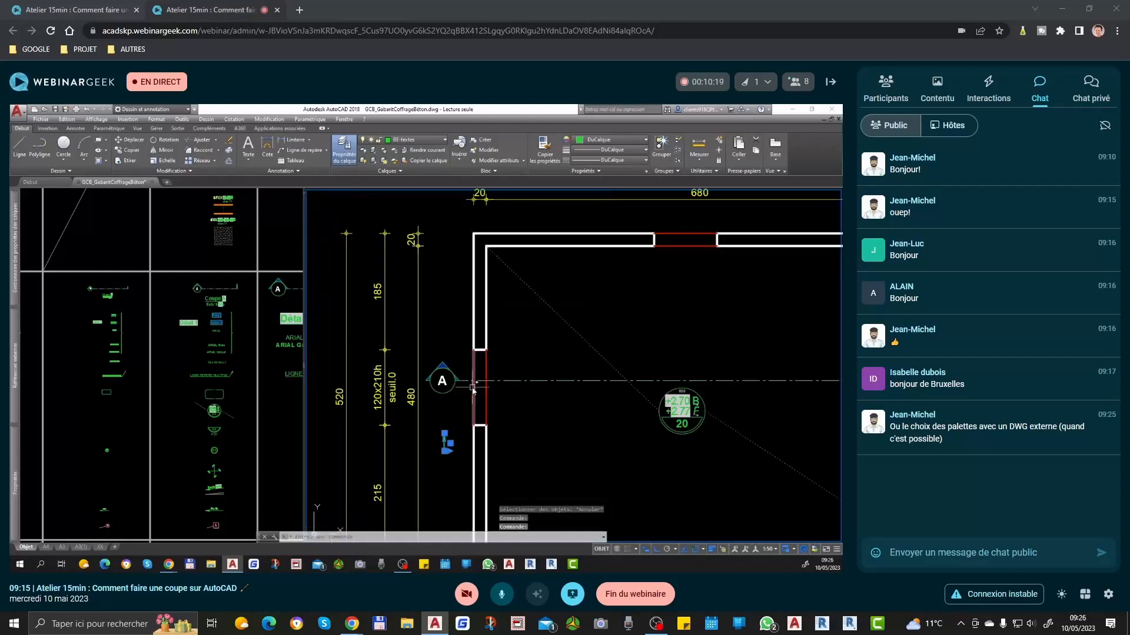
pyautogui.press('Delete')
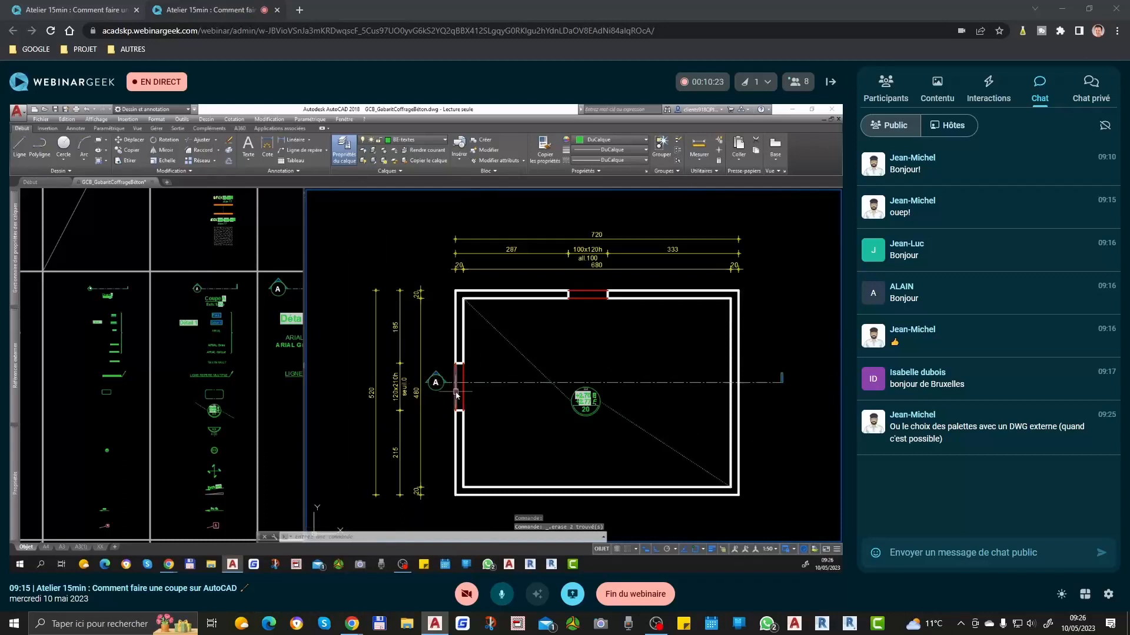
pyautogui.moveTo(457, 395)
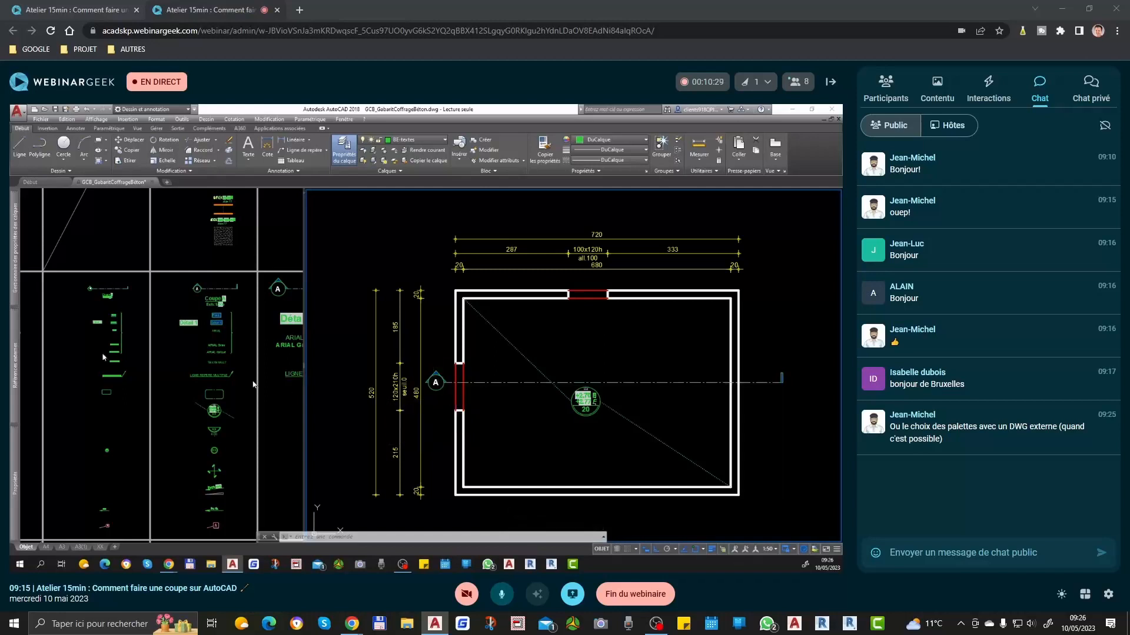
pyautogui.moveTo(13, 474)
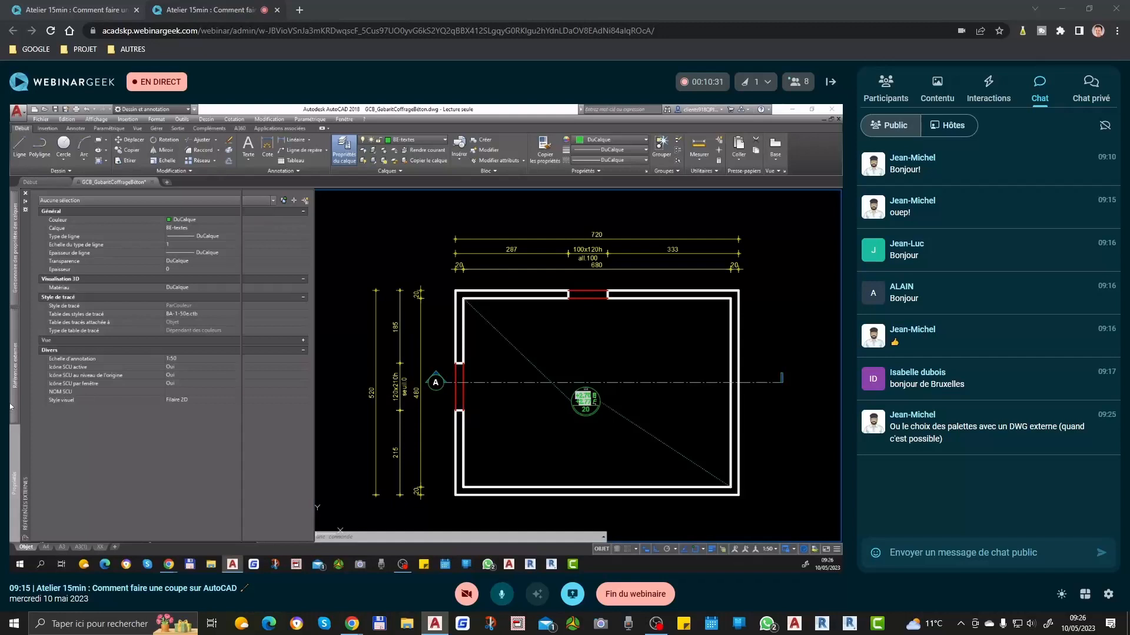
pyautogui.moveTo(13, 406)
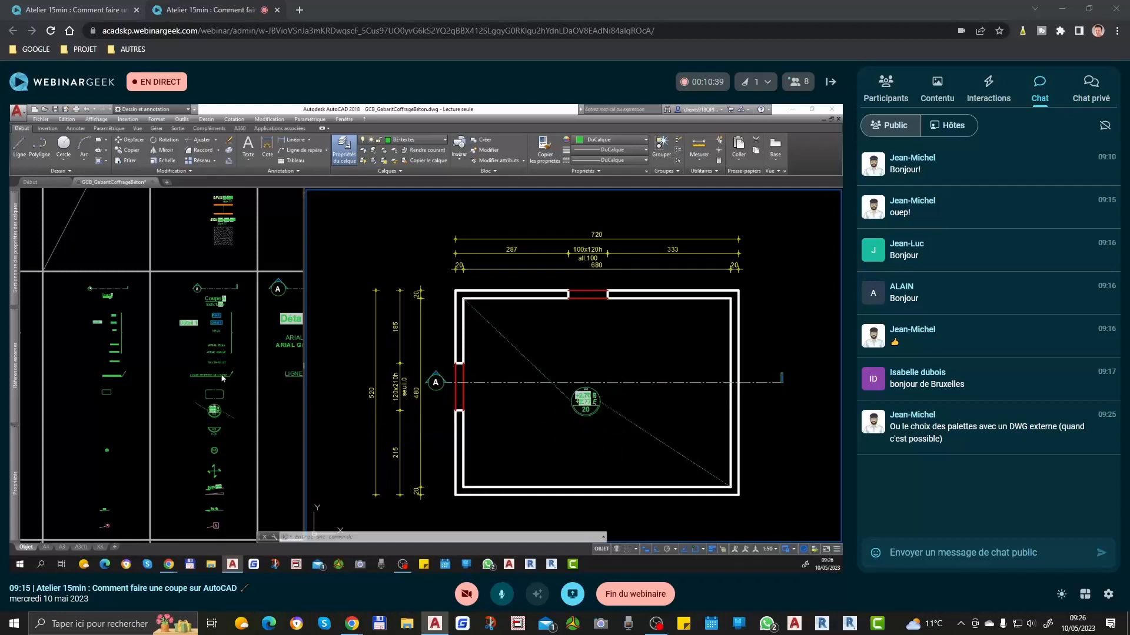
pyautogui.click(451, 413)
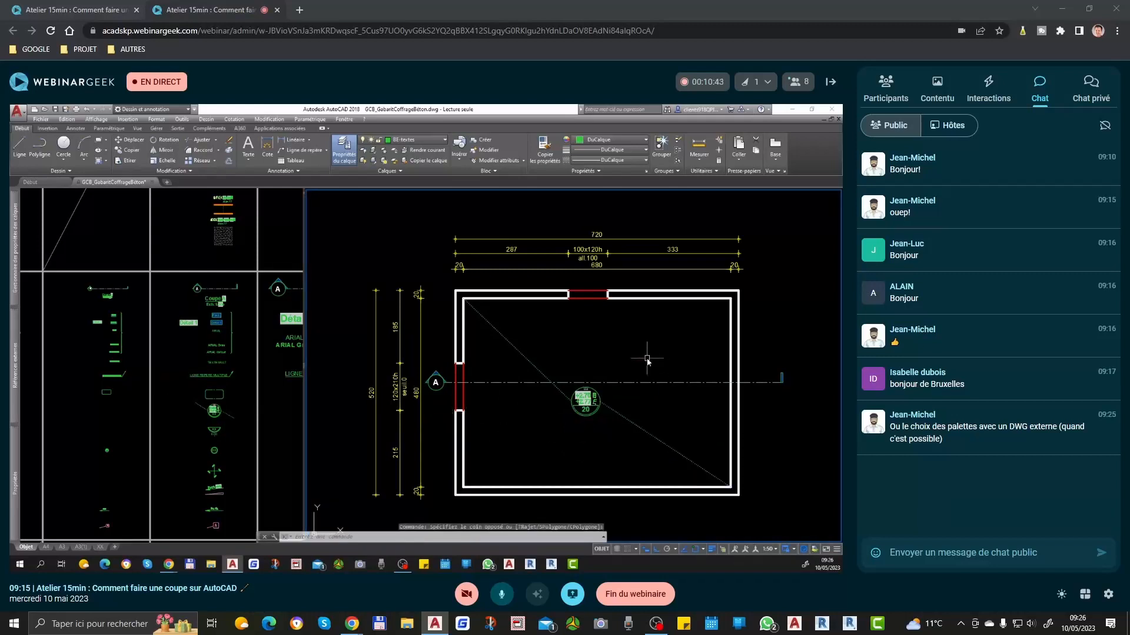
# Step: Move the Coupe A title with its scale text horizontally to the right, beneath the middle of the plan
pyautogui.scroll(-4, 609, 374)
pyautogui.scroll(4, 579, 458)
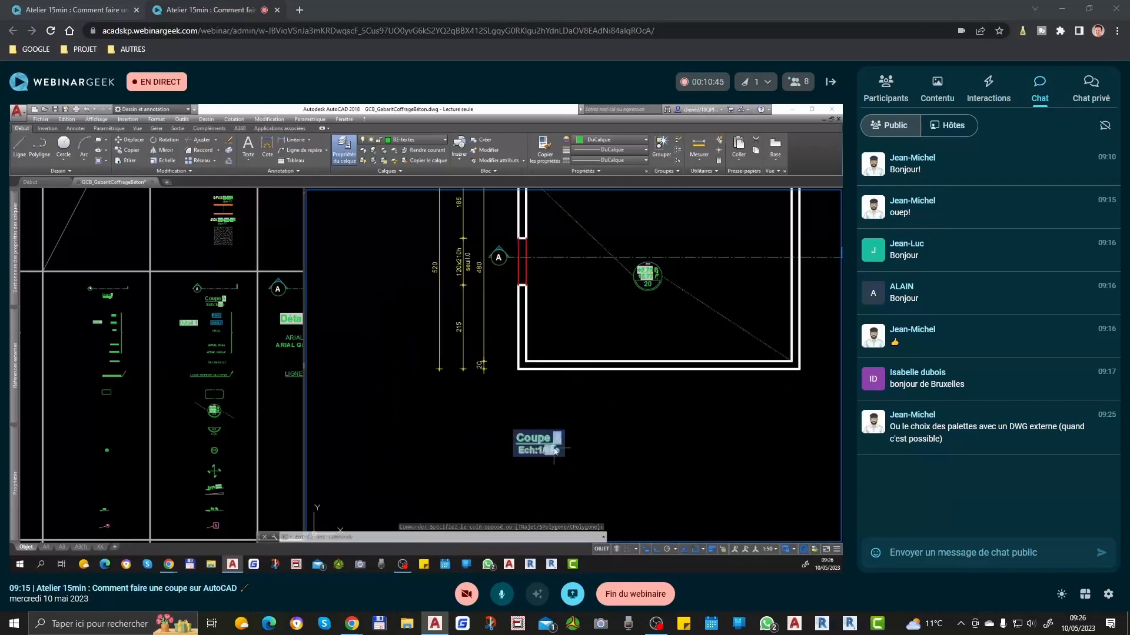
pyautogui.click(546, 449)
pyautogui.click(541, 445)
pyautogui.scroll(-2, 541, 446)
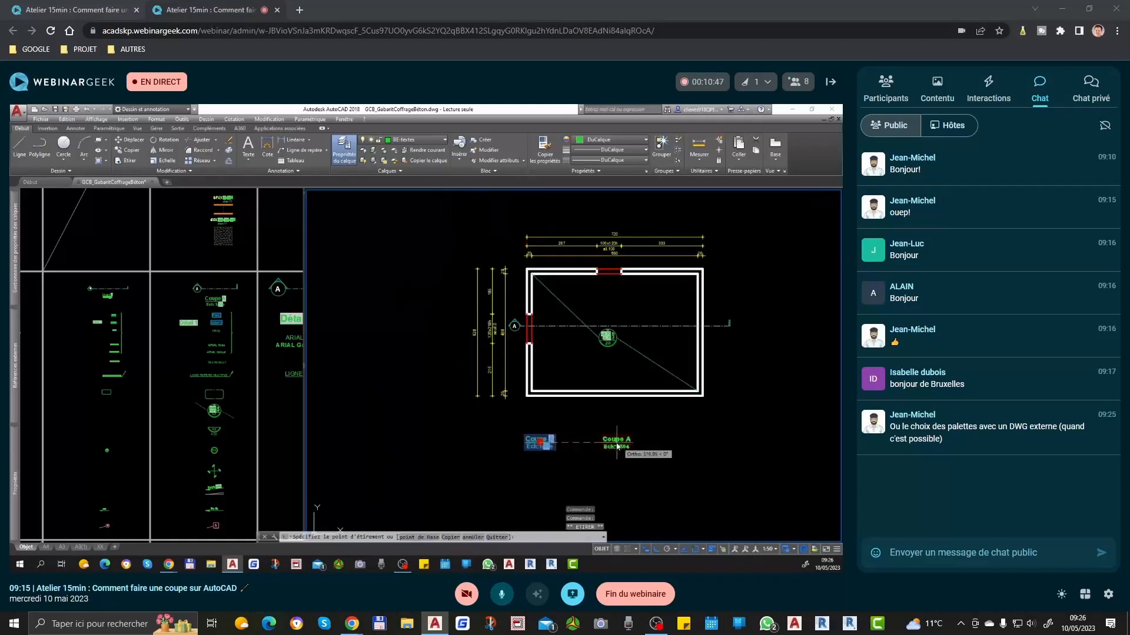
pyautogui.click(604, 447)
# Step: Move the Coupe A title straight down to leave more space between it and the plan
pyautogui.moveTo(681, 462); pyautogui.dragTo(672, 386, button='middle')
pyautogui.write('d')
pyautogui.press('space')
pyautogui.click(672, 370)
pyautogui.click(670, 418)
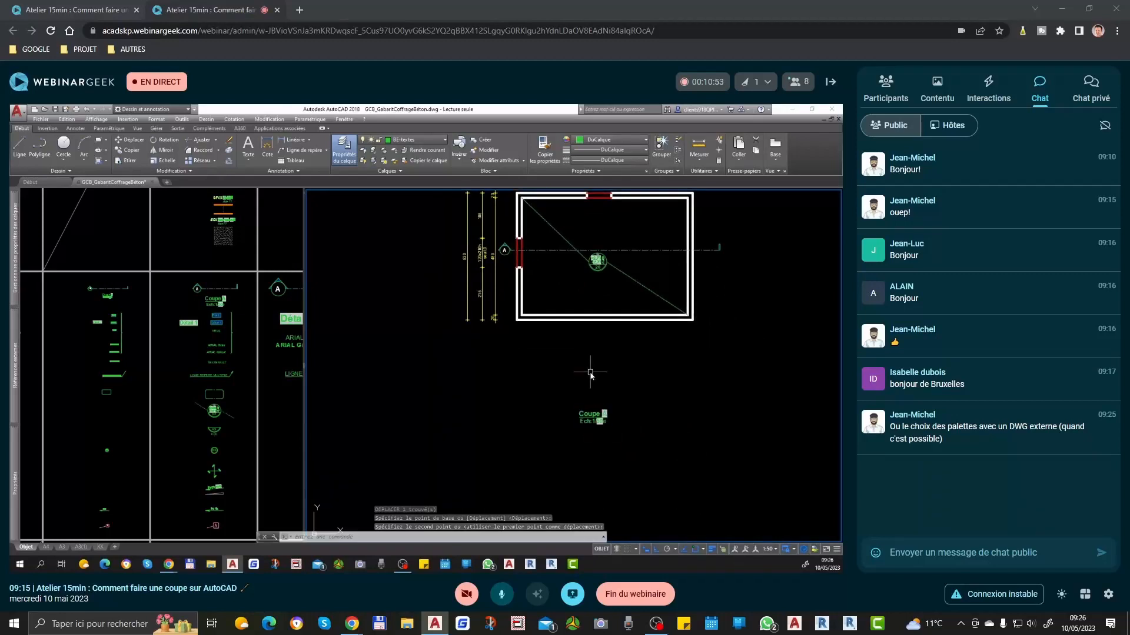
# Step: Draw a vertical projection line from the plan's lower-left outer corner down well past the Coupe A title
pyautogui.moveTo(630, 319); pyautogui.dragTo(620, 353, button='middle')
pyautogui.scroll(2, 591, 222)
pyautogui.moveTo(601, 274); pyautogui.dragTo(606, 306, button='middle')
pyautogui.hotkey('ctrl', 's')
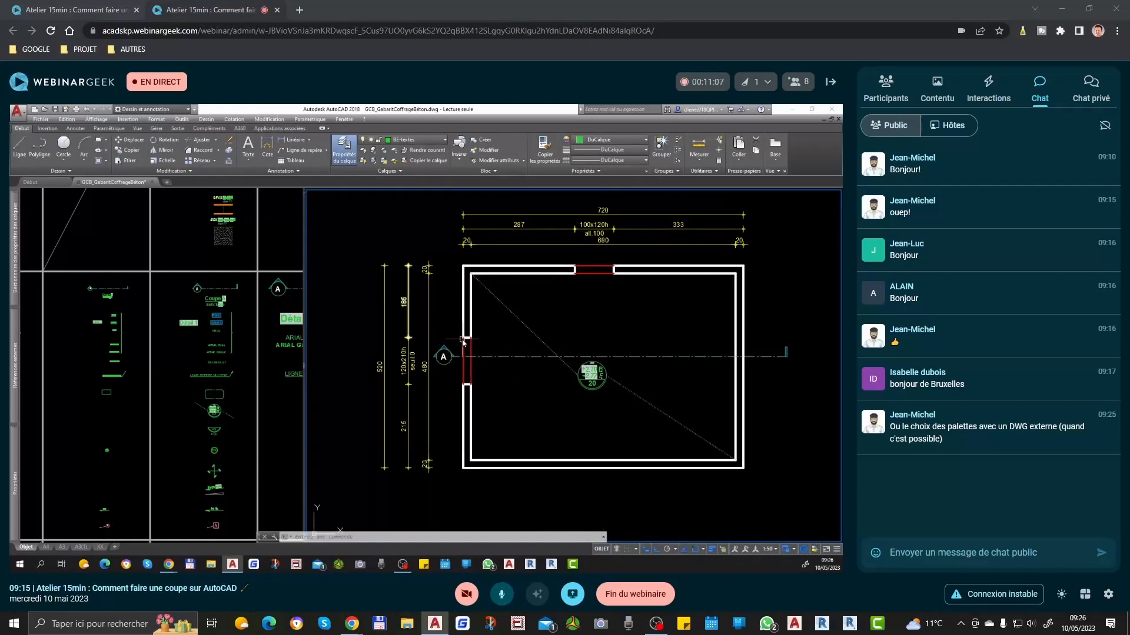
pyautogui.press('Return')
pyautogui.click(463, 468)
pyautogui.scroll(-7, 480, 329)
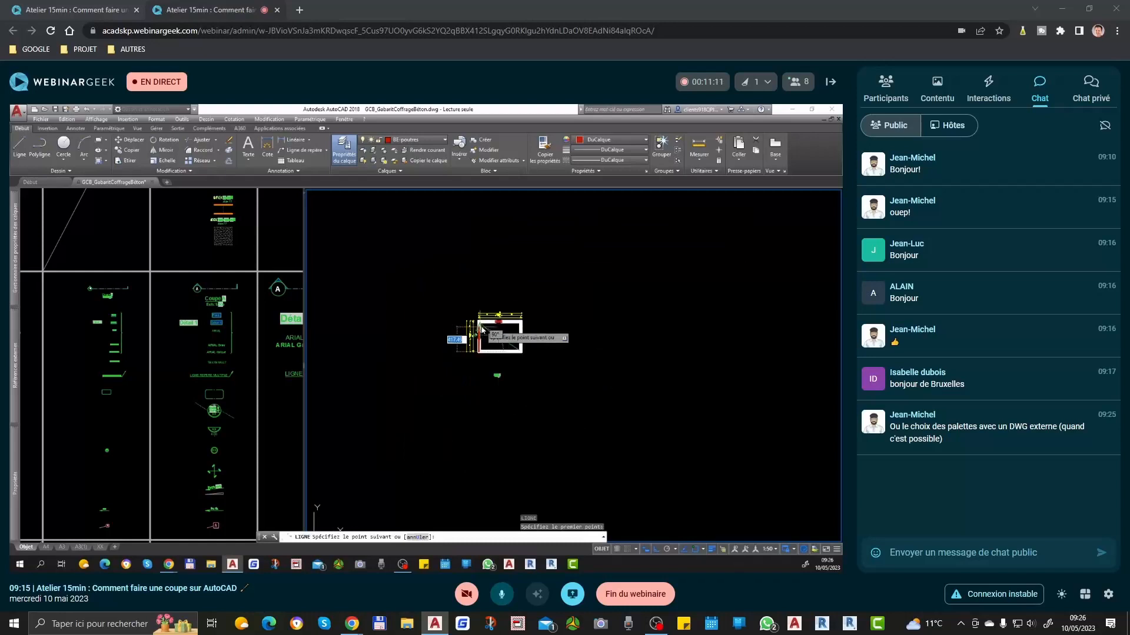
pyautogui.click(491, 502)
pyautogui.press('Return')
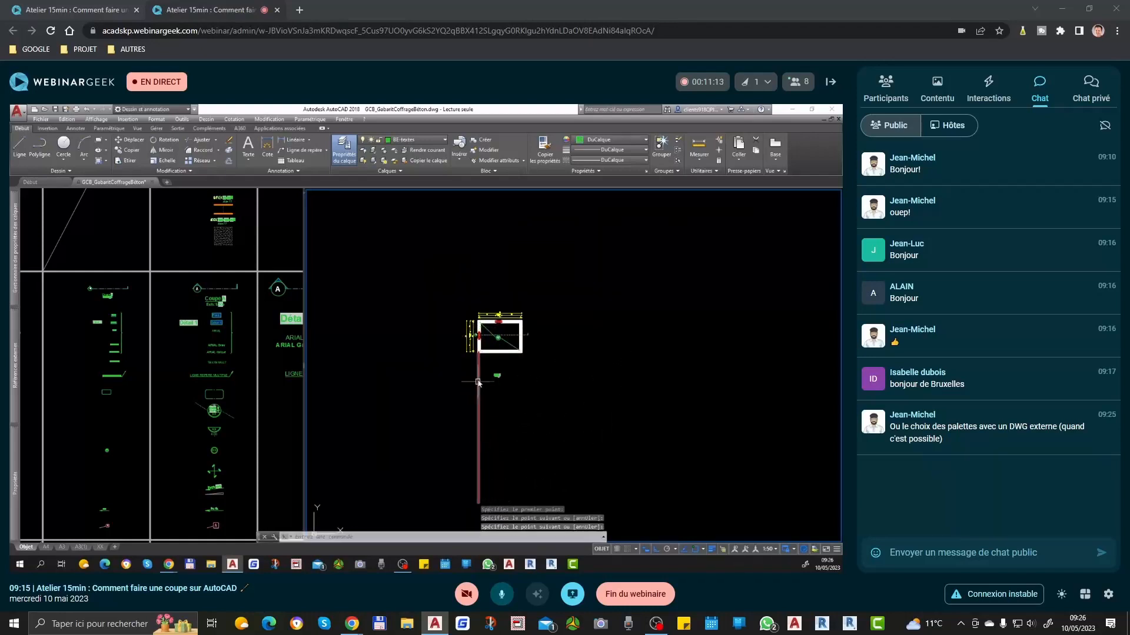
# Step: Copy the vertical projection line to the left wall's inner face and to both faces of the right wall
pyautogui.scroll(6, 479, 355)
pyautogui.click(472, 377)
pyautogui.write('c')
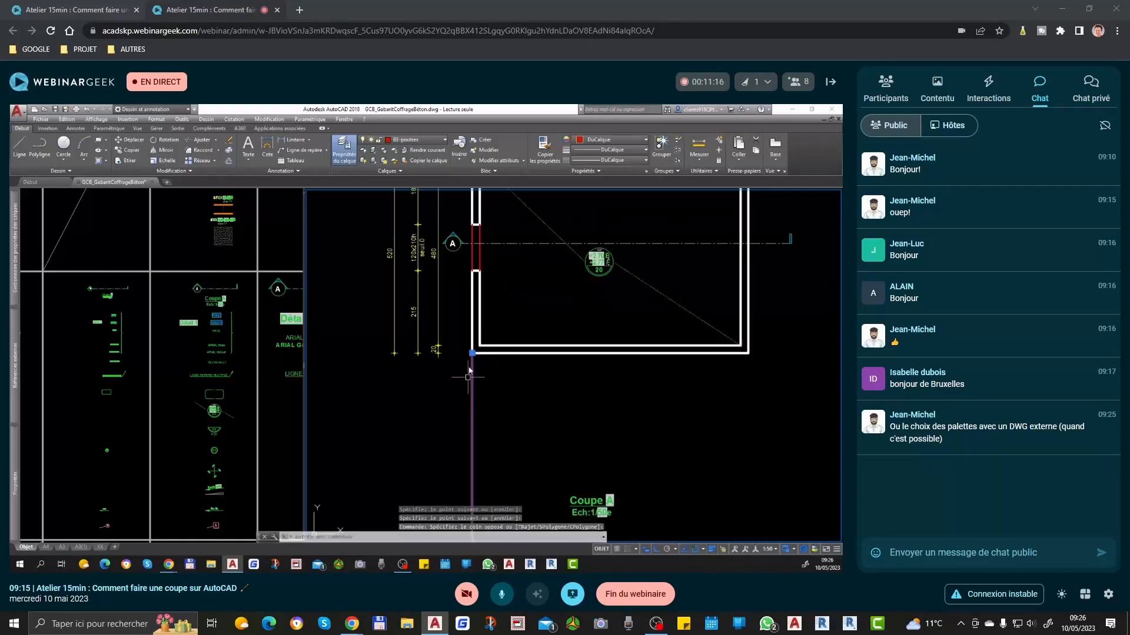
pyautogui.press('Return')
pyautogui.click(472, 353)
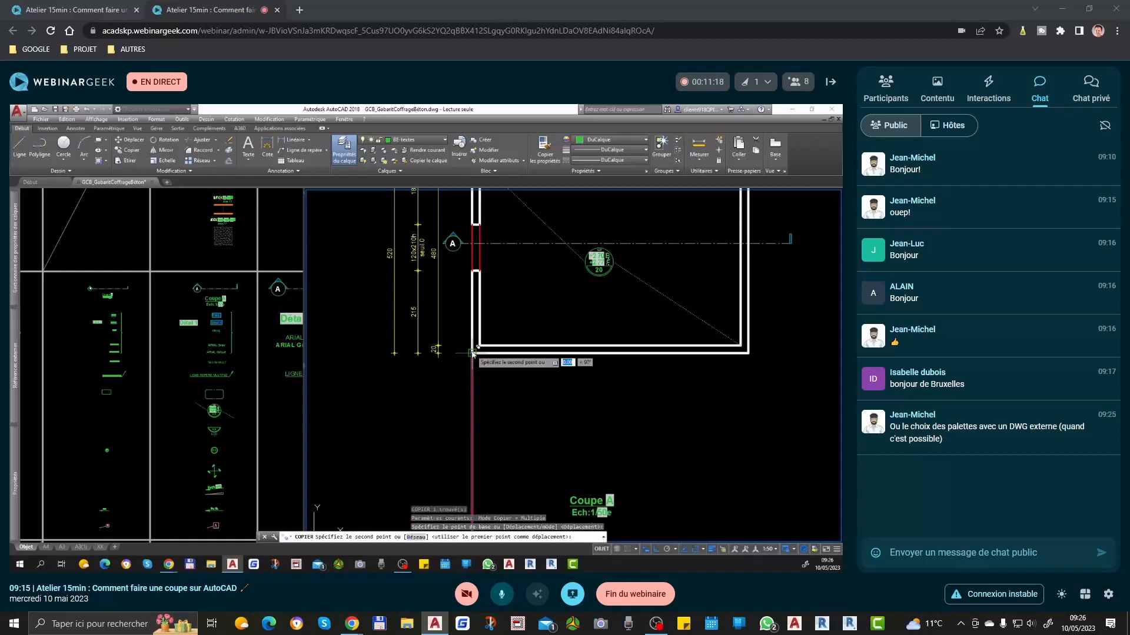
pyautogui.moveTo(472, 353); pyautogui.dragTo(487, 435, button='middle')
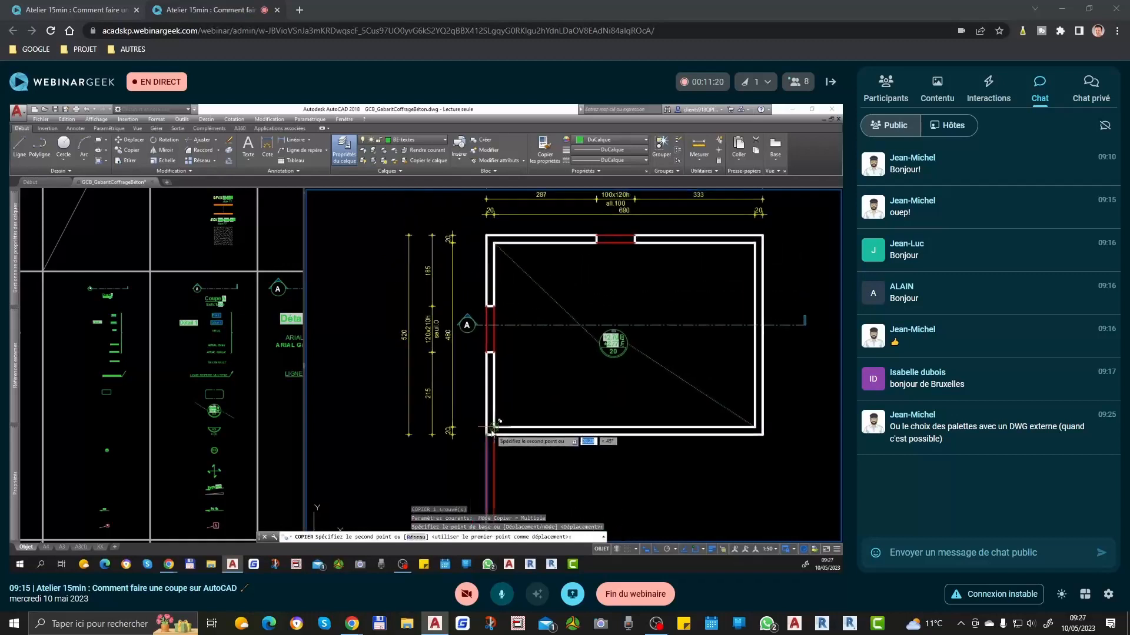
pyautogui.click(493, 433)
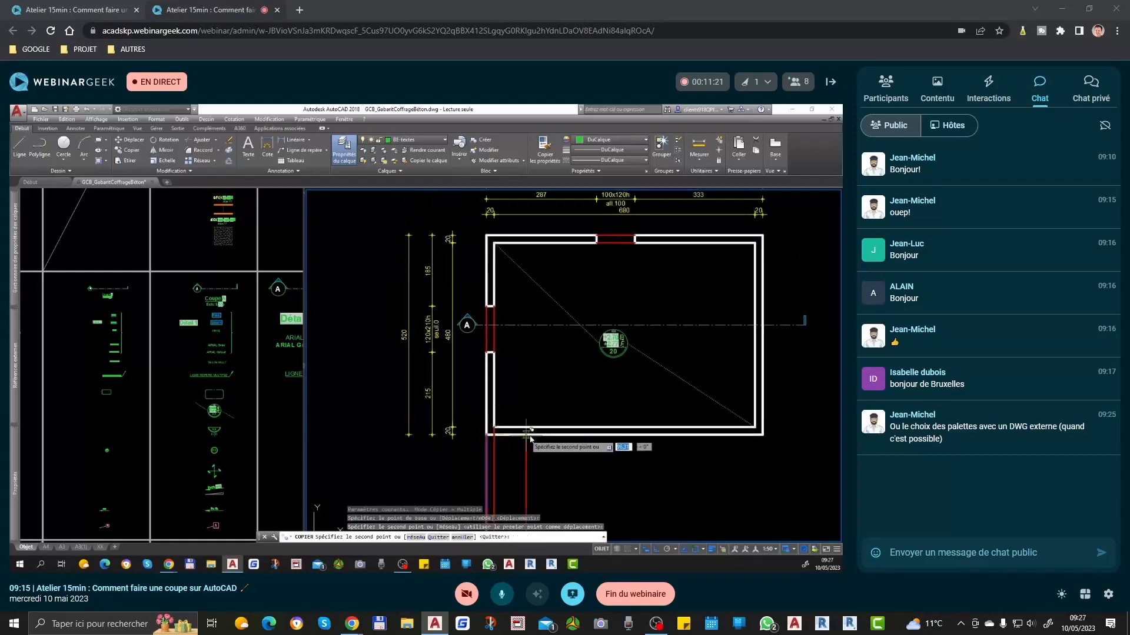
pyautogui.click(755, 434)
pyautogui.click(762, 432)
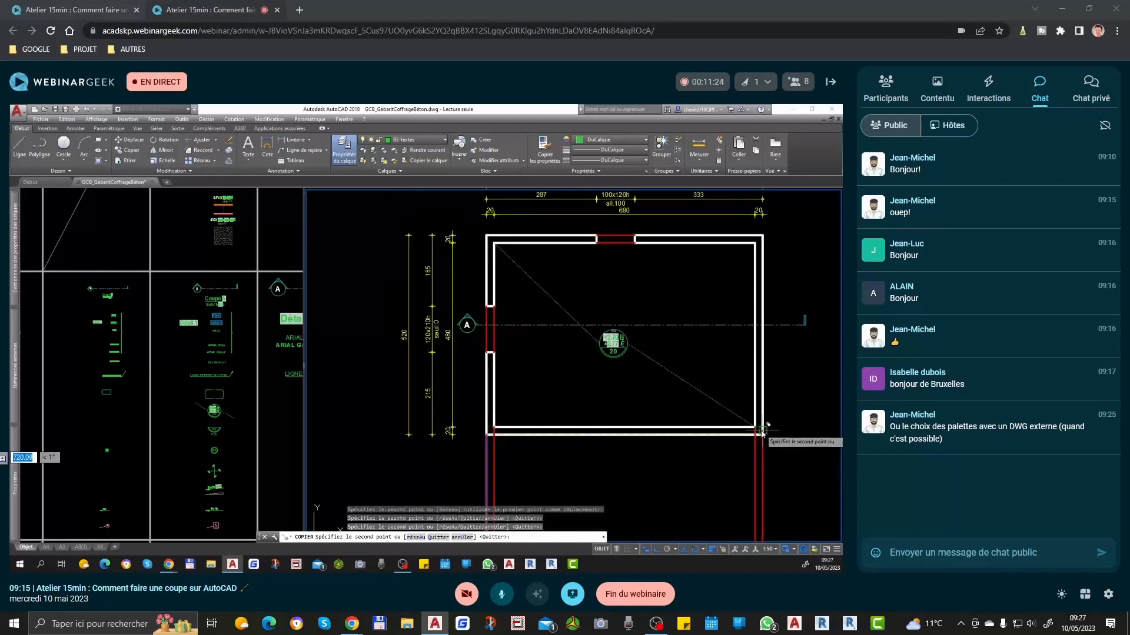
# Step: Copy the projection line to both jambs of the window opening in the plan's upper wall
pyautogui.click(597, 238)
pyautogui.click(636, 241)
pyautogui.press('Return')
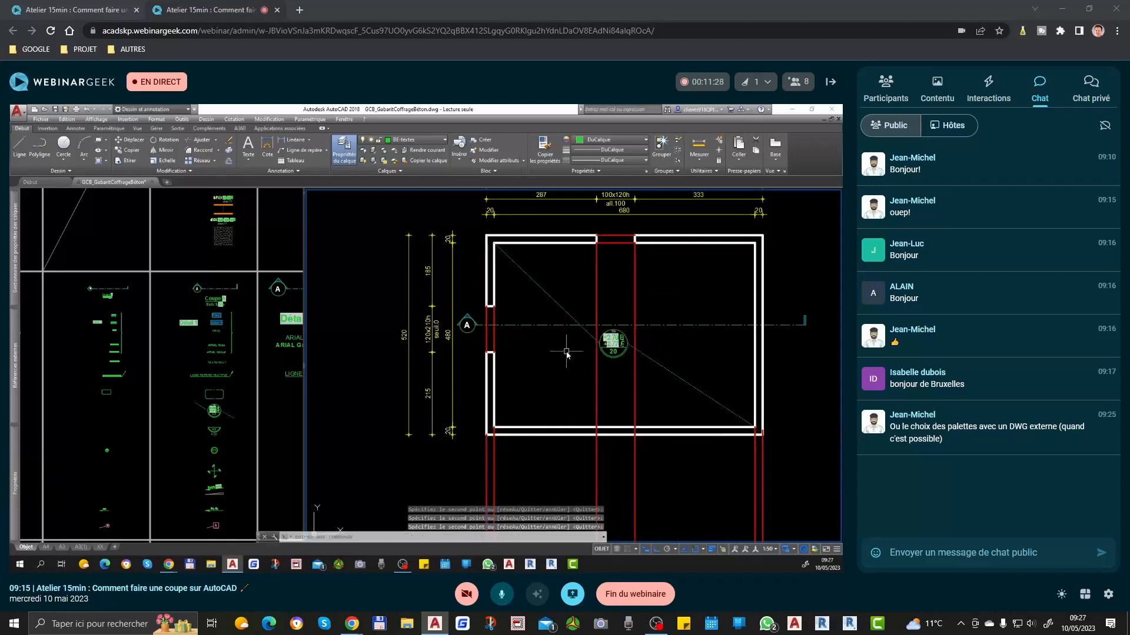
# Step: Match the properties of a white wall line onto the four projection lines of the left and right walls
pyautogui.write('ma')
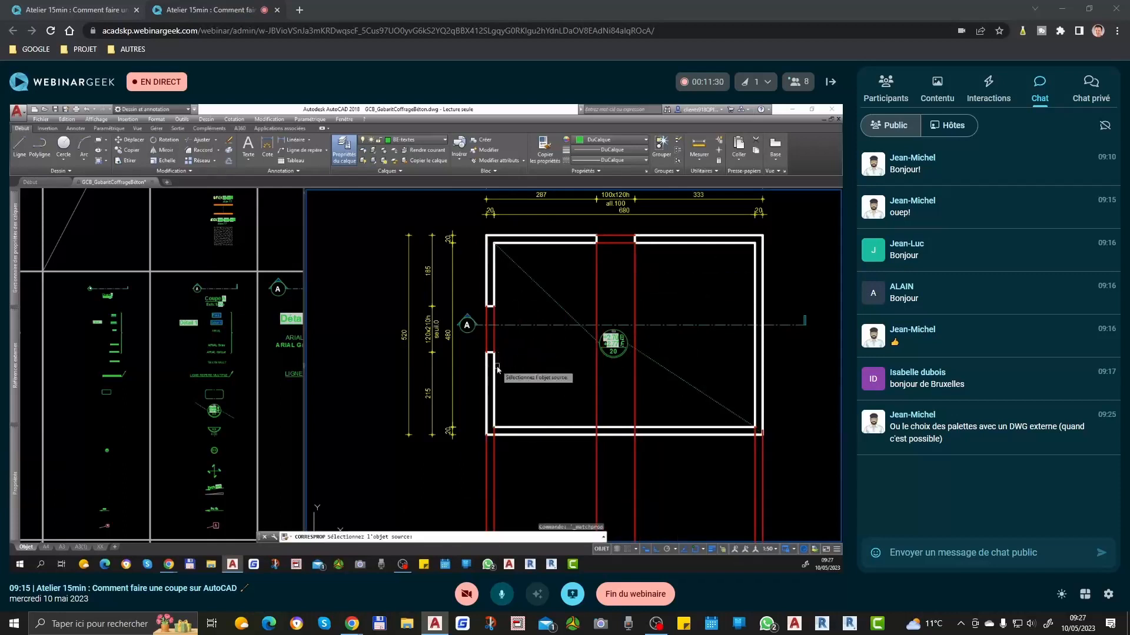
pyautogui.click(495, 364)
pyautogui.scroll(-3, 493, 320)
pyautogui.click(507, 416)
pyautogui.click(483, 441)
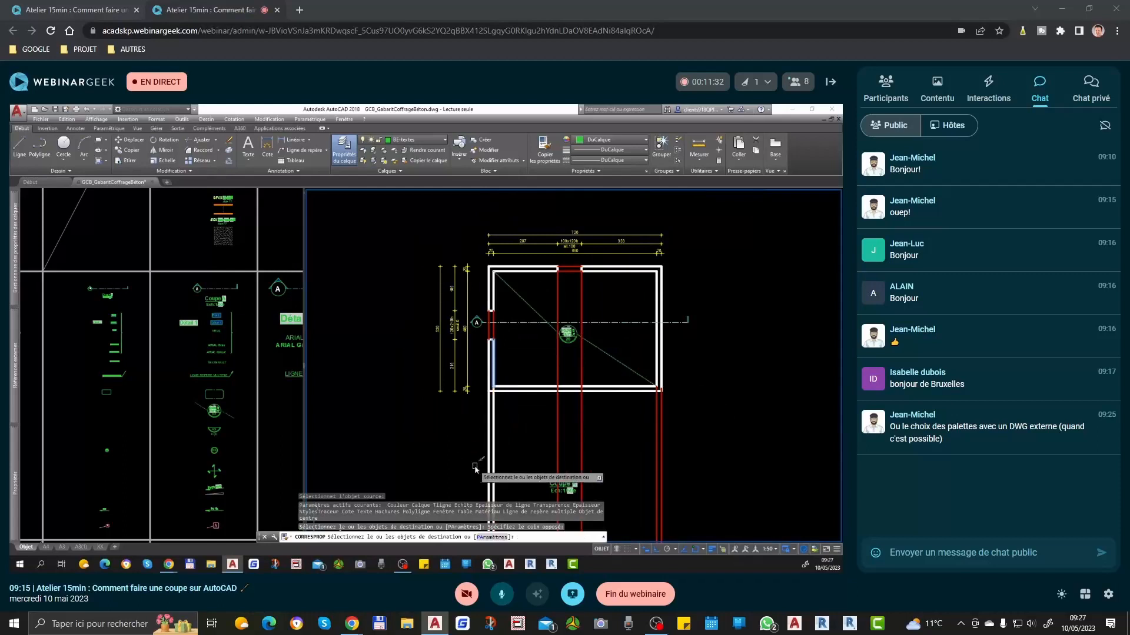
pyautogui.click(680, 407)
pyautogui.click(615, 451)
pyautogui.press('Return')
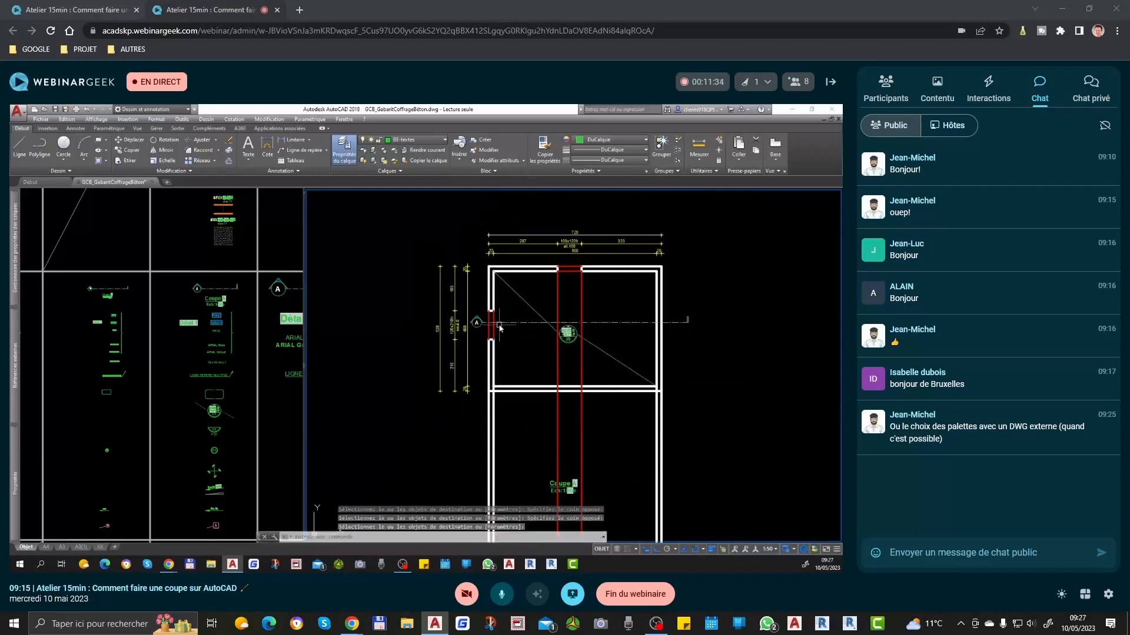
# Step: Examine where section line A crosses the door opening and walls, the window beyond, and the projection lines around the Coupe A title
pyautogui.scroll(4, 480, 320)
pyautogui.scroll(-4, 477, 338)
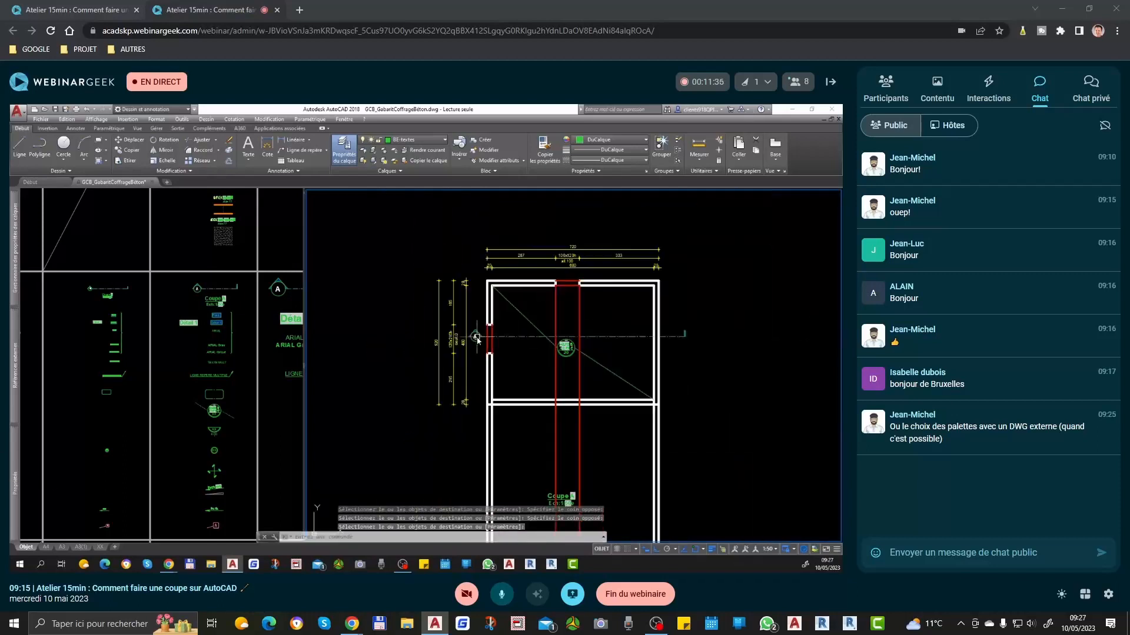
pyautogui.scroll(6, 648, 343)
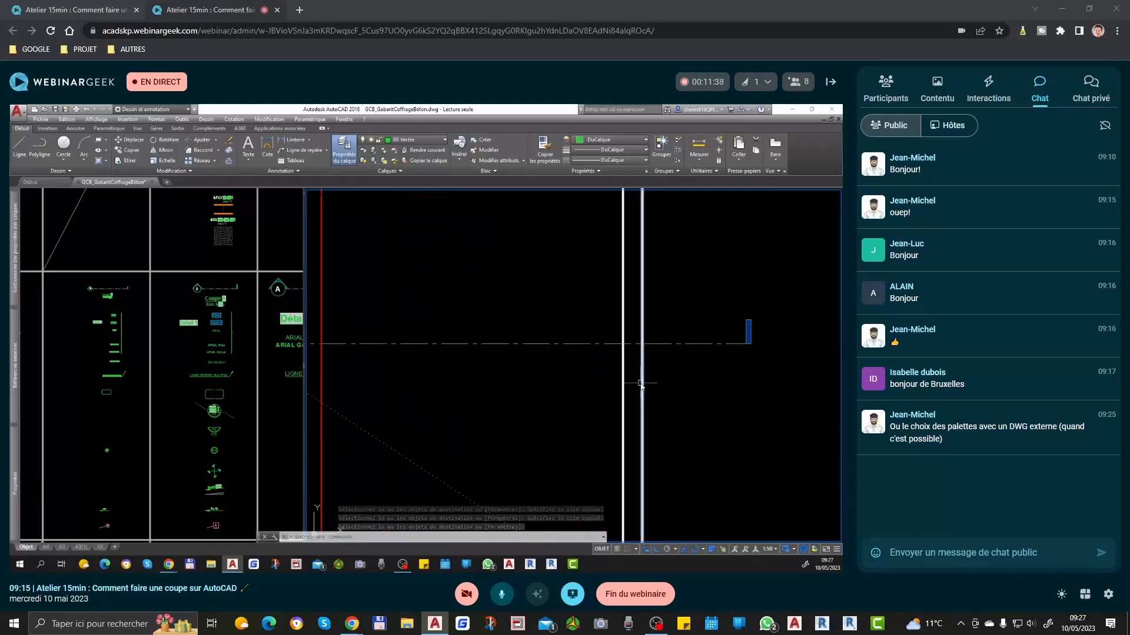
pyautogui.scroll(-4, 679, 336)
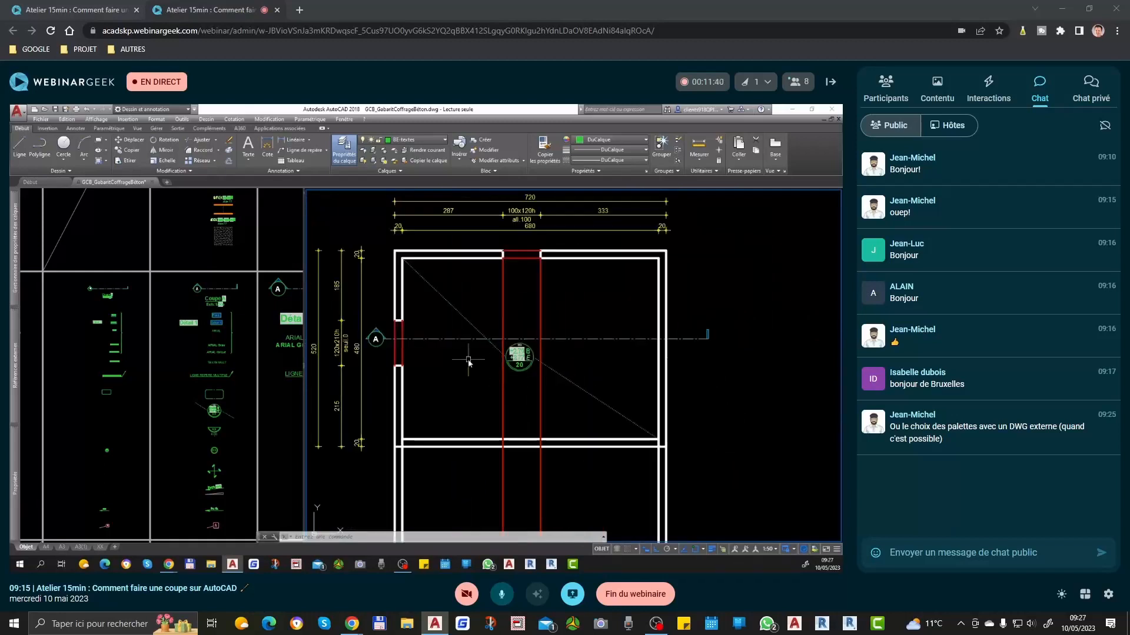
pyautogui.scroll(5, 396, 340)
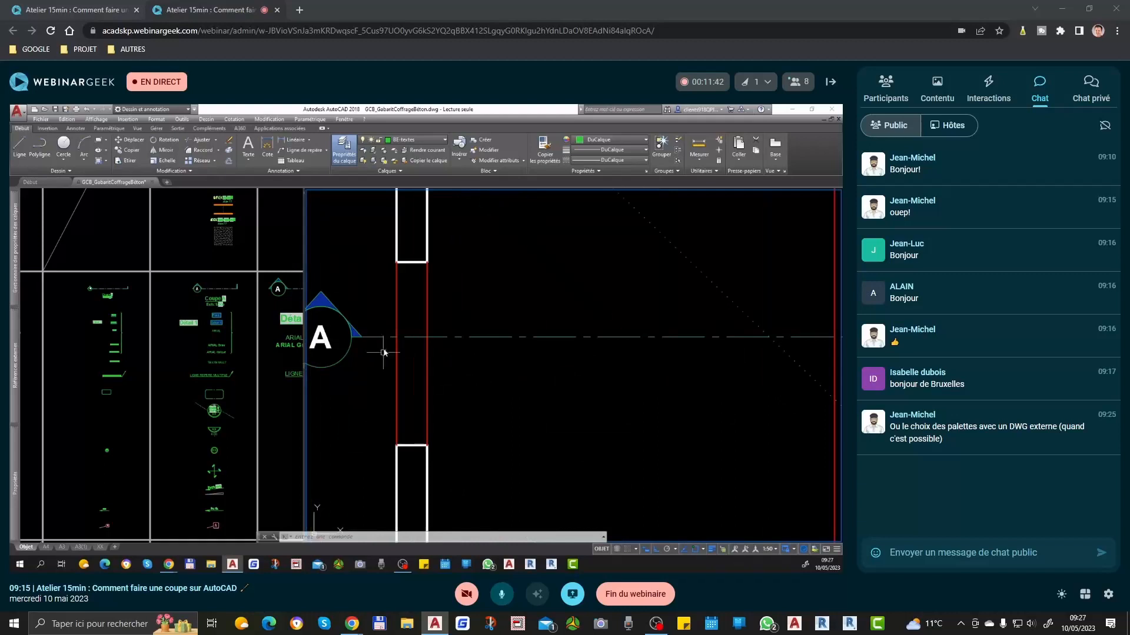
pyautogui.scroll(-4, 398, 344)
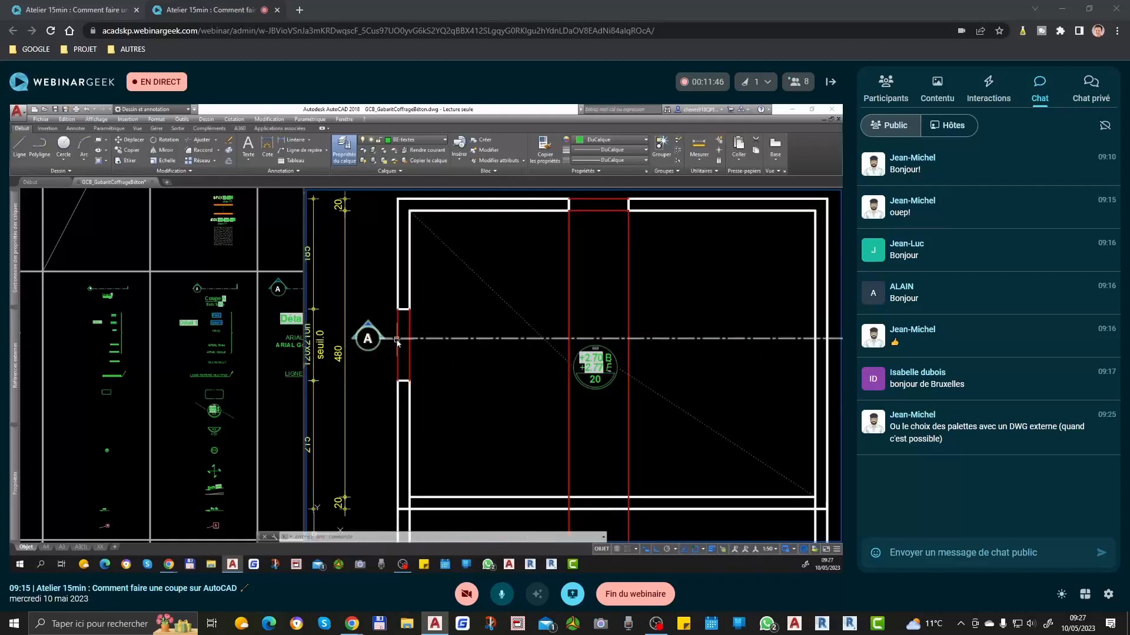
pyautogui.scroll(-2, 397, 341)
pyautogui.scroll(3, 512, 244)
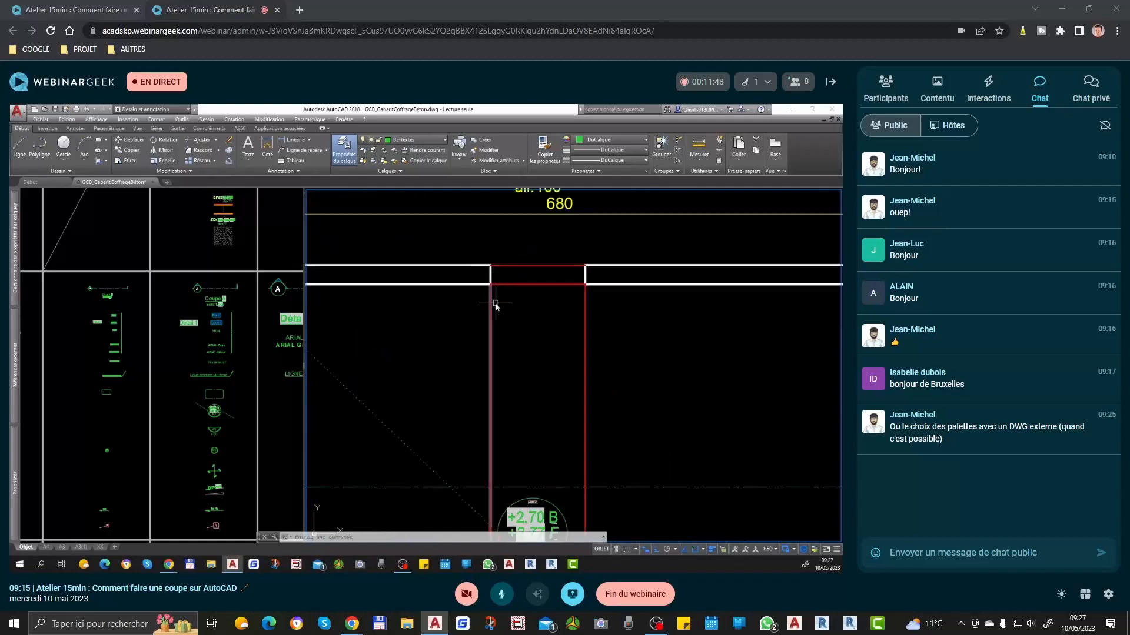
pyautogui.scroll(-4, 495, 305)
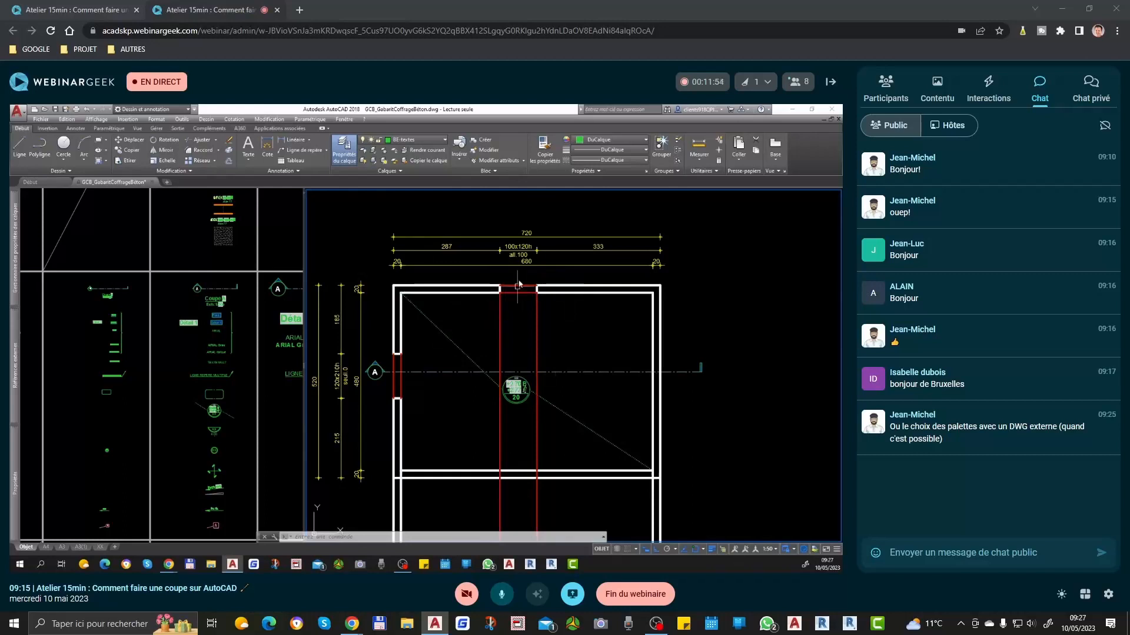
pyautogui.moveTo(459, 371); pyautogui.dragTo(569, 362, button='middle')
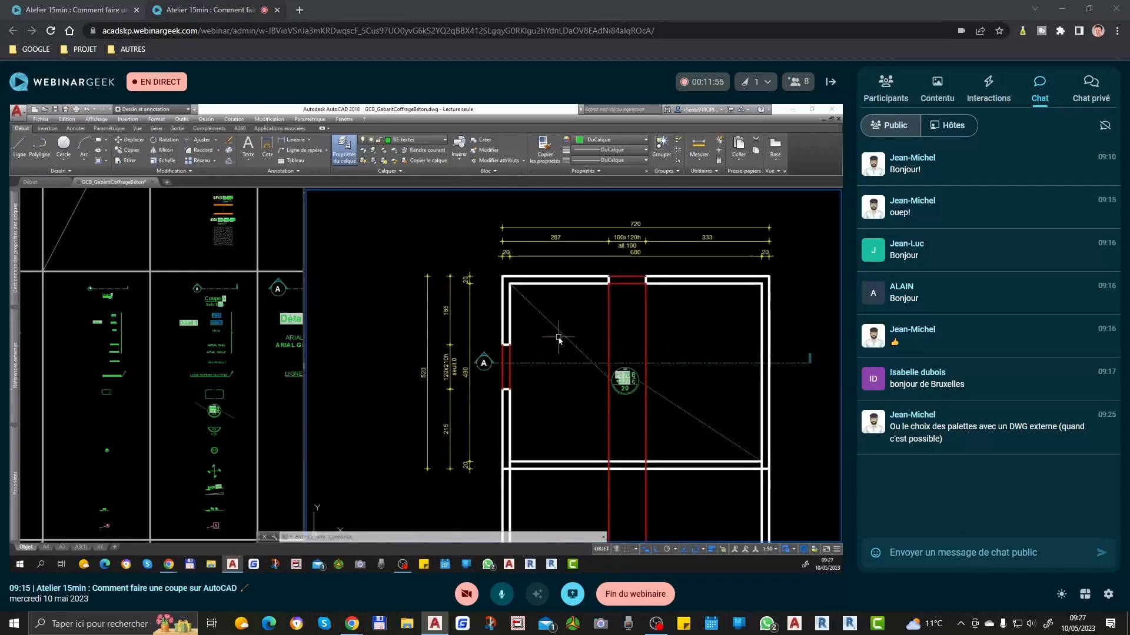
pyautogui.scroll(-2, 554, 336)
pyautogui.moveTo(596, 499); pyautogui.dragTo(597, 286, button='middle')
pyautogui.scroll(3, 596, 287)
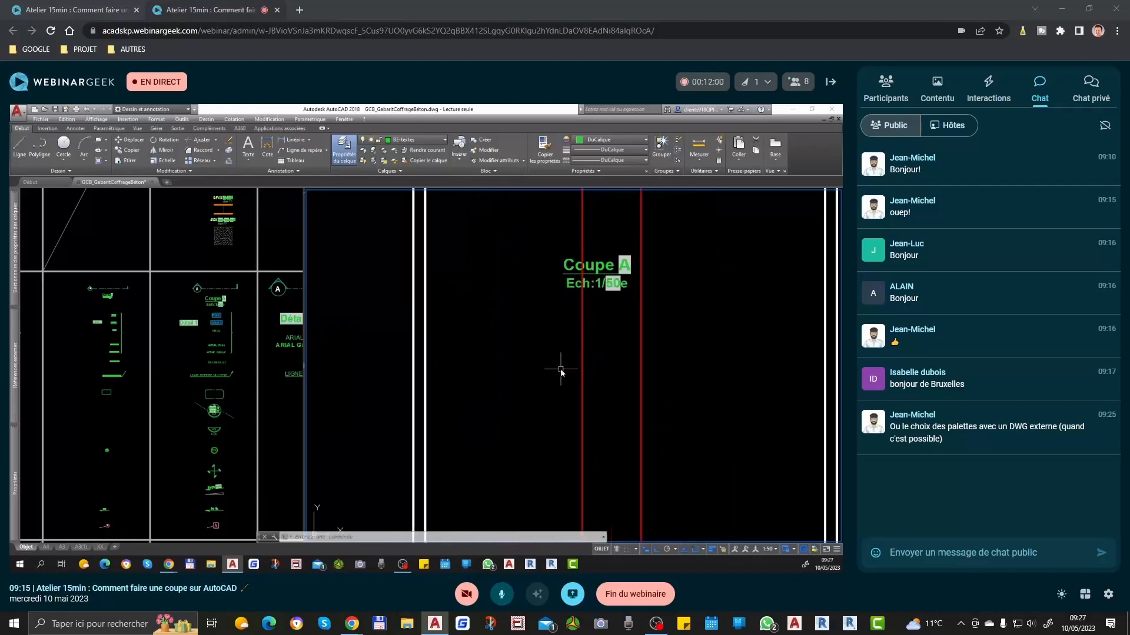
pyautogui.scroll(-2, 390, 334)
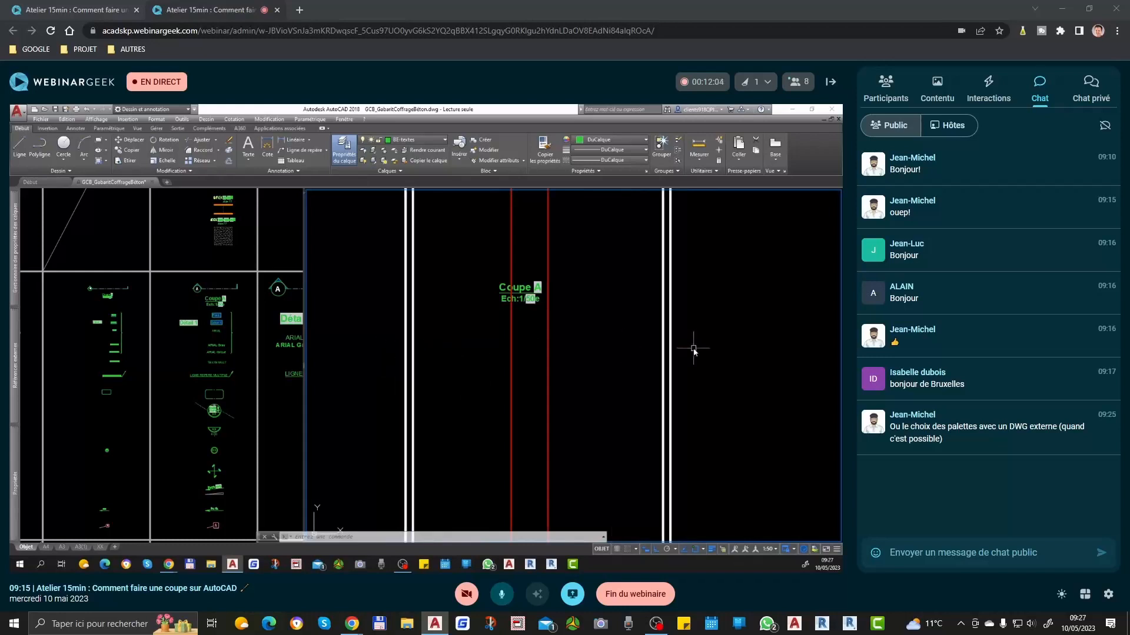
# Step: Widen the viewport that shows the template's annotation symbols by shifting the border it shares with the plan viewport
pyautogui.scroll(-2, 692, 352)
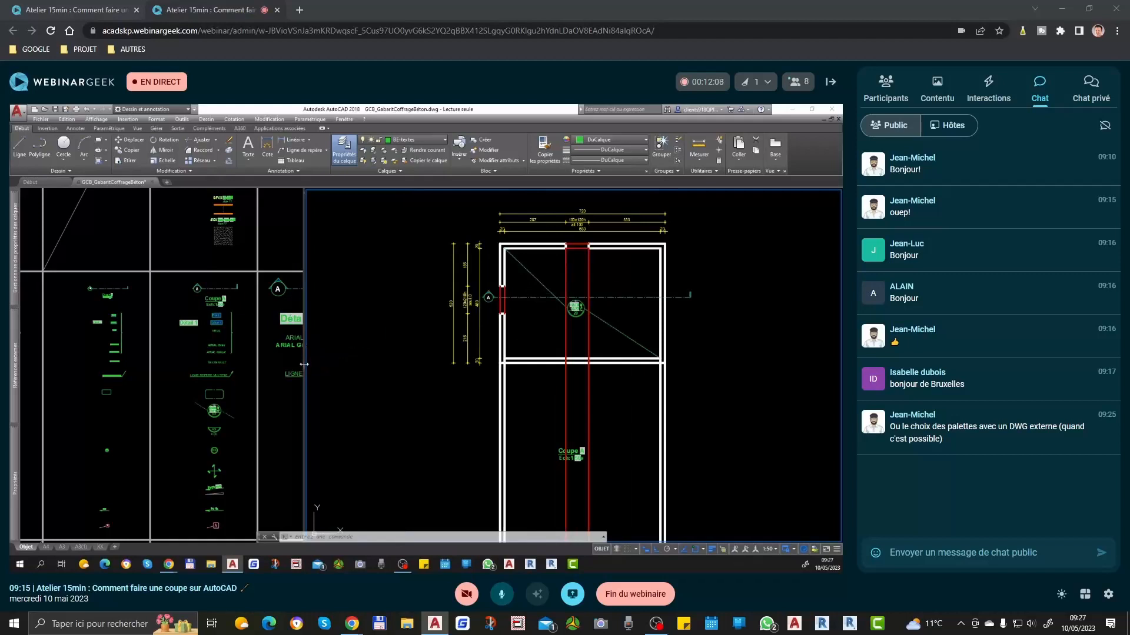
pyautogui.moveTo(303, 365); pyautogui.dragTo(407, 365)
pyautogui.scroll(-4, 305, 324)
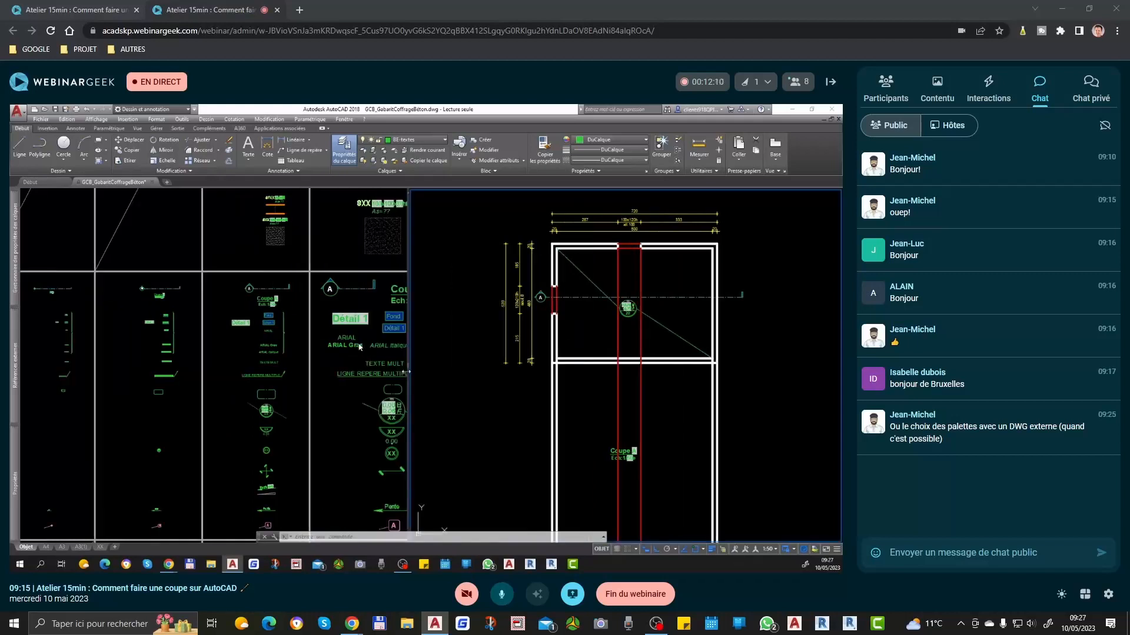
# Step: Examine the projection lines around the Coupe A title together with the plan's dimensions, section line A and slab level symbol
pyautogui.scroll(-6, 308, 330)
pyautogui.scroll(5, 358, 368)
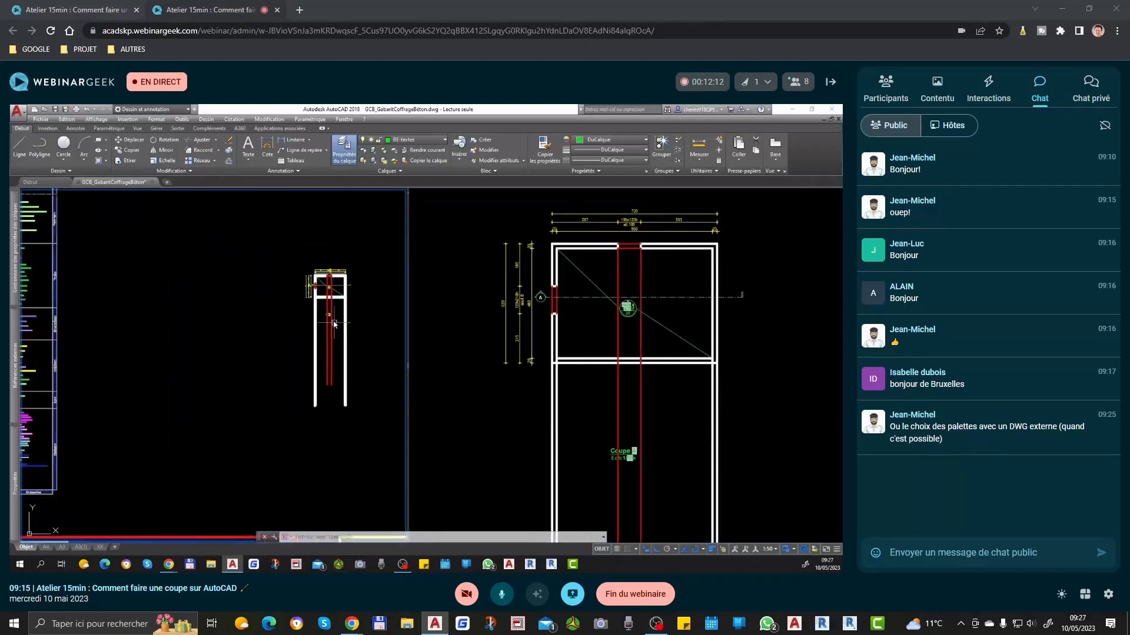
pyautogui.scroll(7, 331, 325)
pyautogui.click(612, 250)
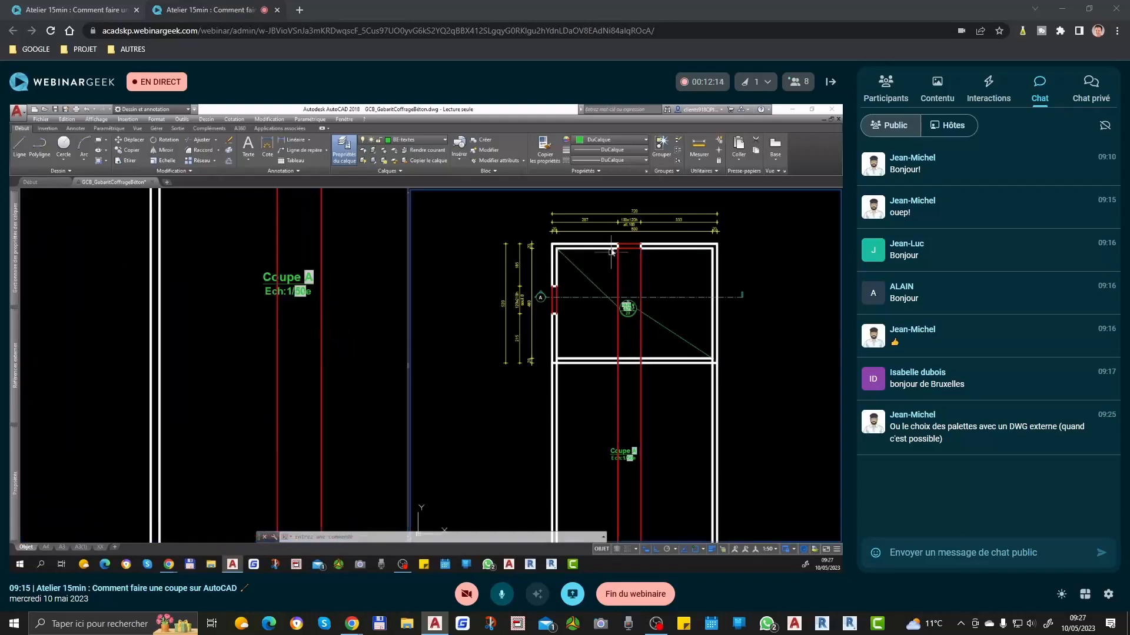
pyautogui.scroll(3, 603, 265)
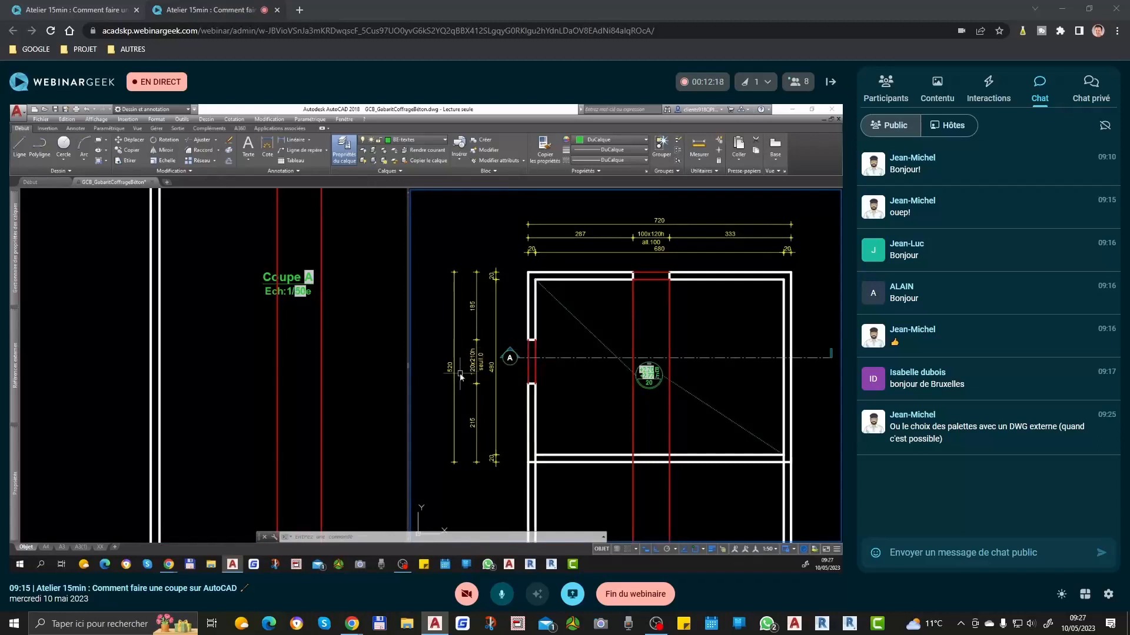
pyautogui.scroll(2, 467, 359)
pyautogui.scroll(-2, 452, 404)
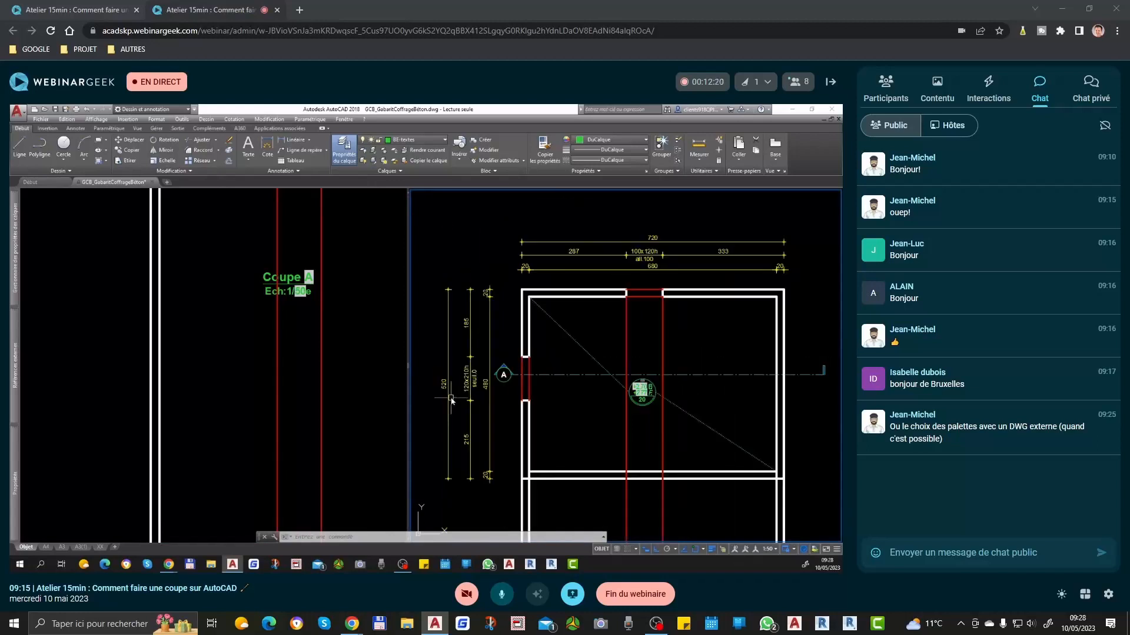
pyautogui.click(302, 337)
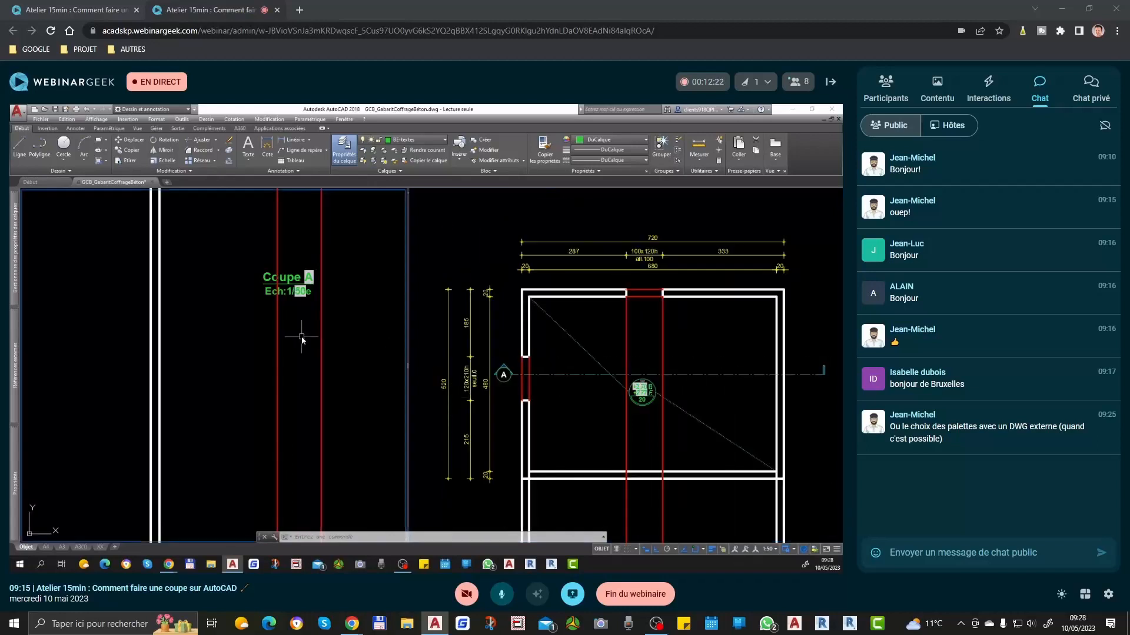
pyautogui.scroll(-2, 289, 360)
pyautogui.moveTo(268, 391); pyautogui.dragTo(255, 392, button='middle')
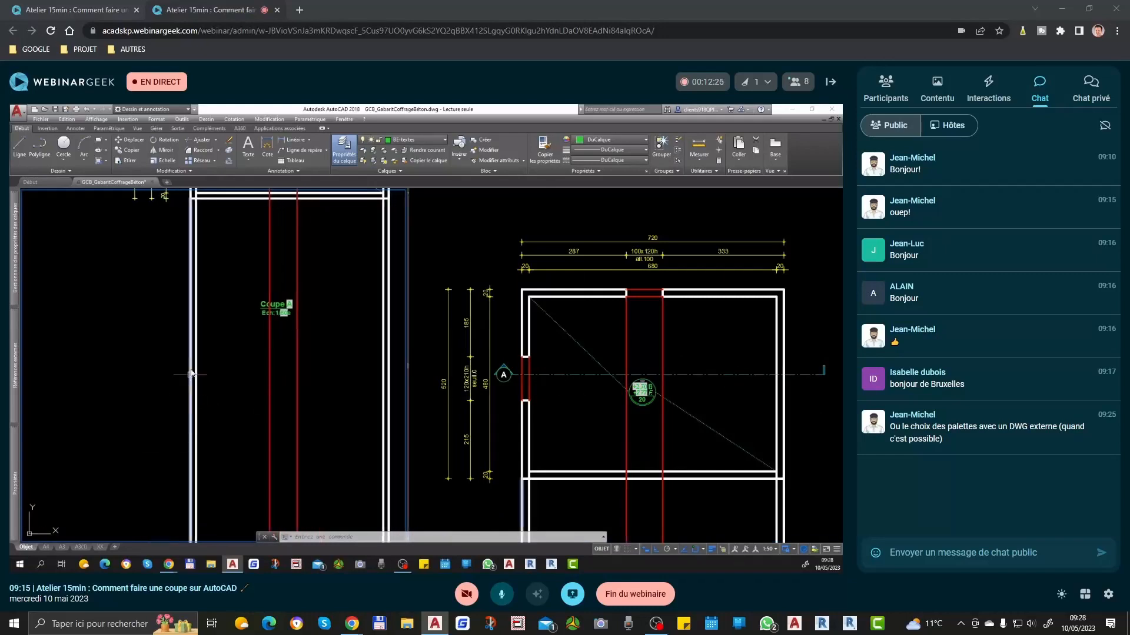
pyautogui.click(651, 434)
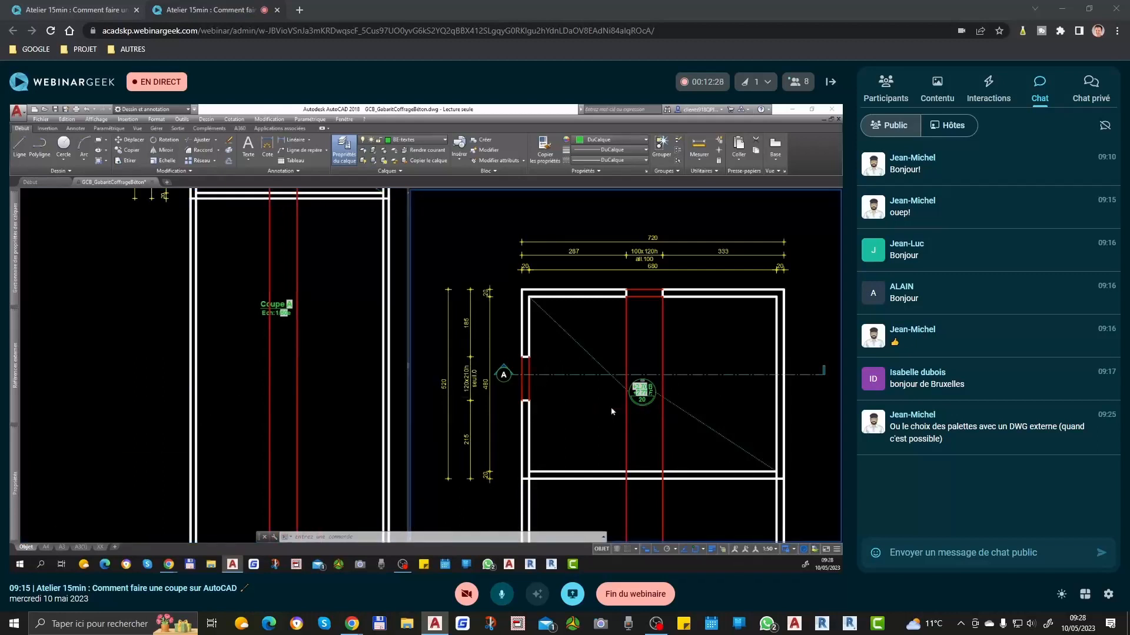
pyautogui.scroll(3, 653, 434)
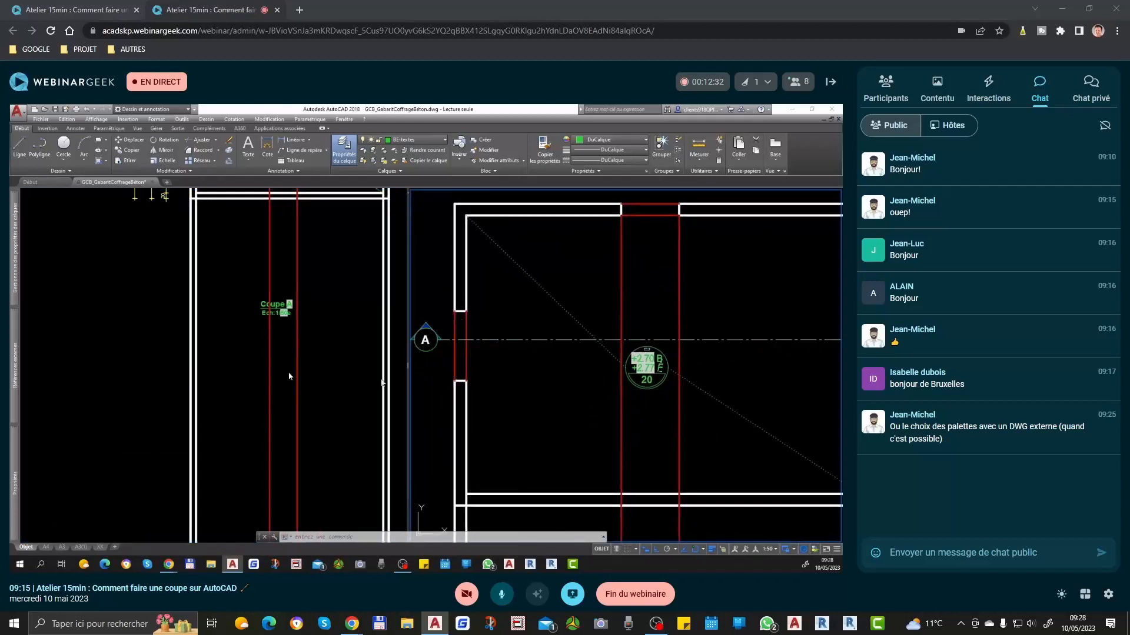
# Step: Draw a long horizontal line across all the wall and window projection lines below the Coupe A title, extending past both walls
pyautogui.click(253, 398)
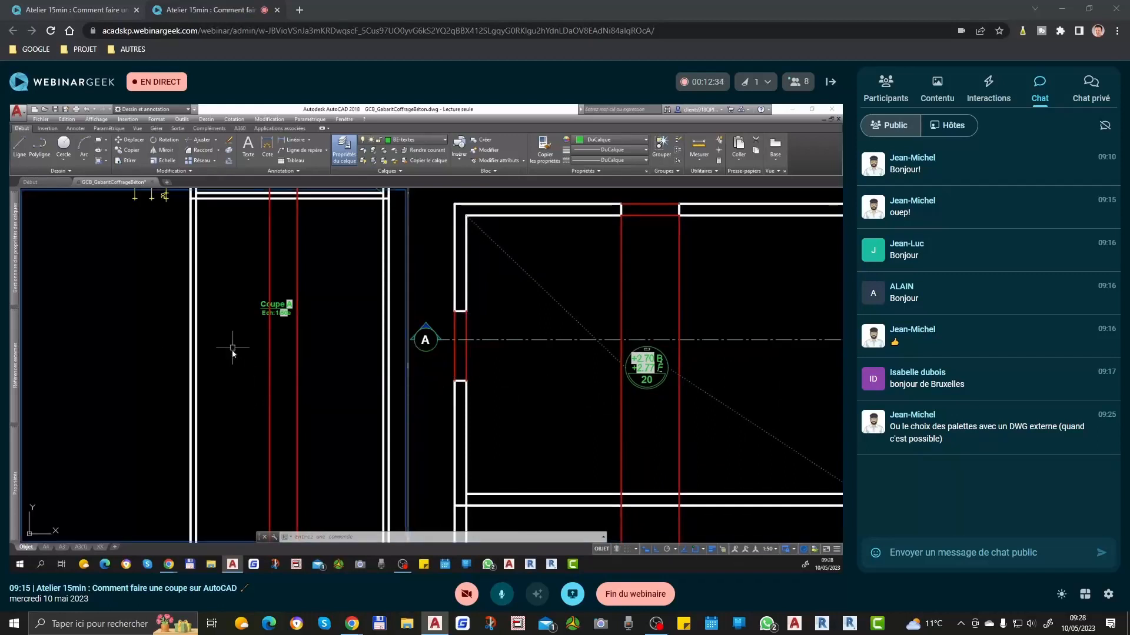
pyautogui.write('l')
pyautogui.press('Return')
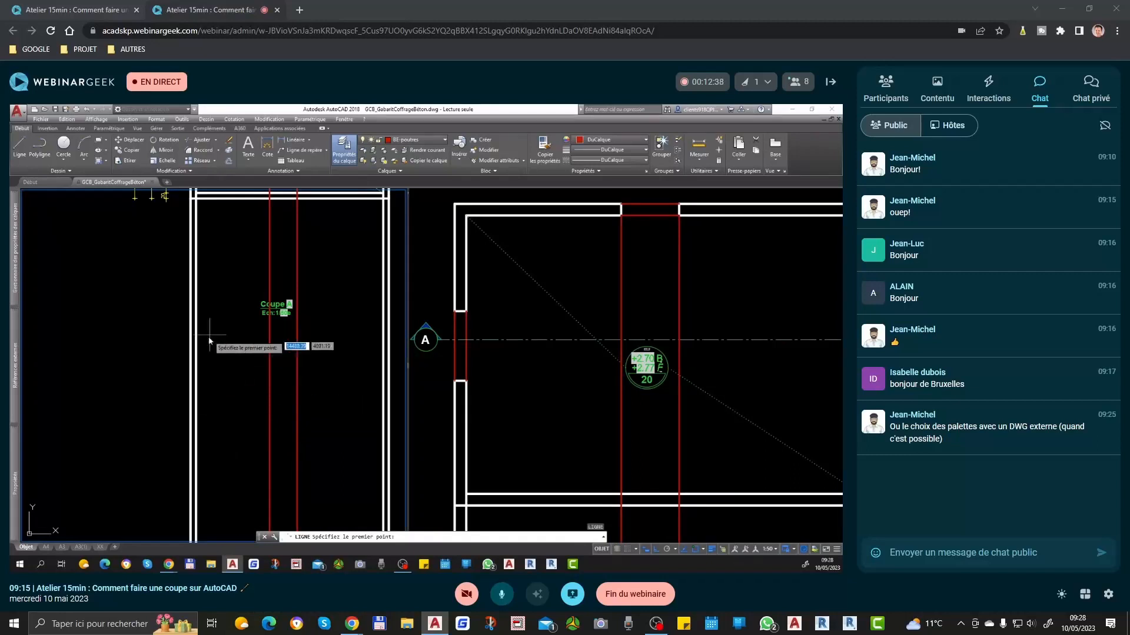
pyautogui.scroll(-2, 208, 343)
pyautogui.scroll(-2, 209, 342)
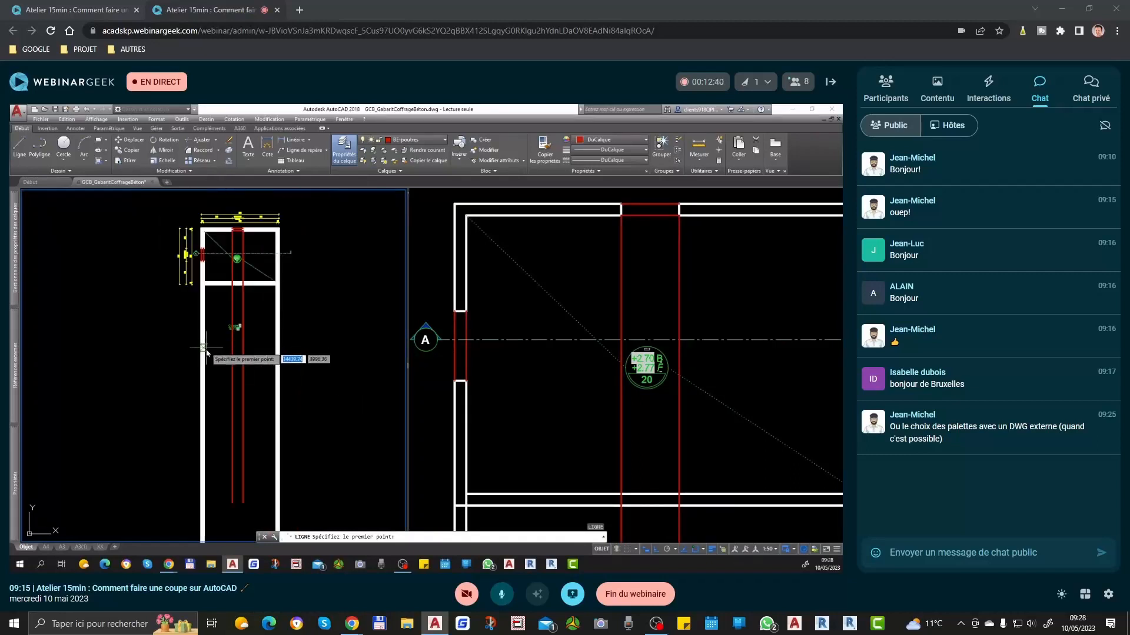
pyautogui.scroll(-2, 200, 362)
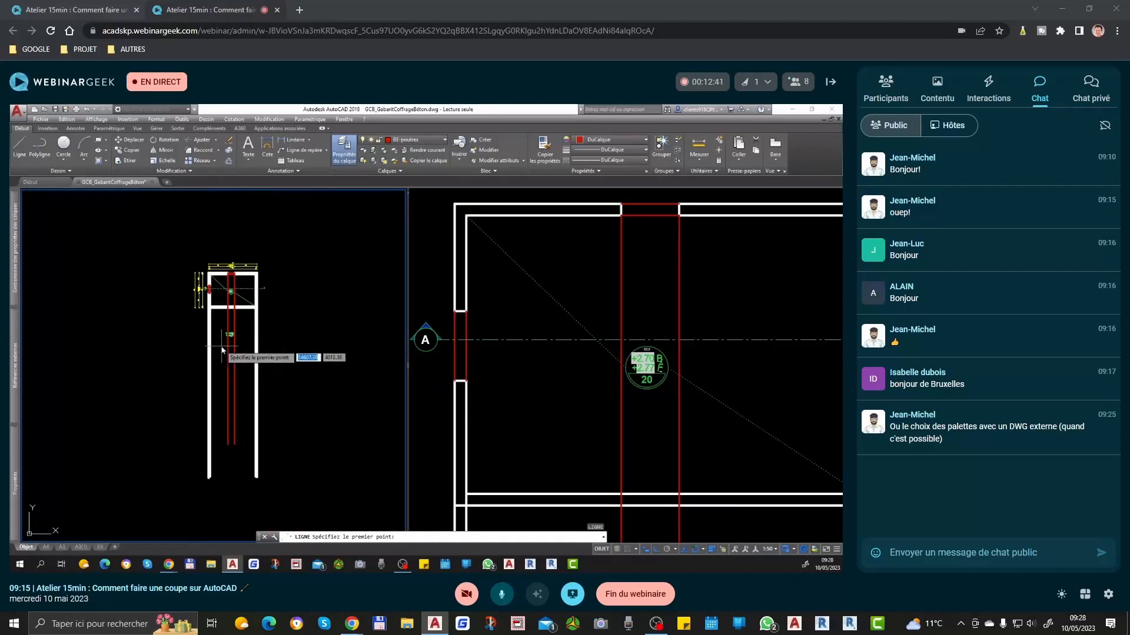
pyautogui.click(122, 387)
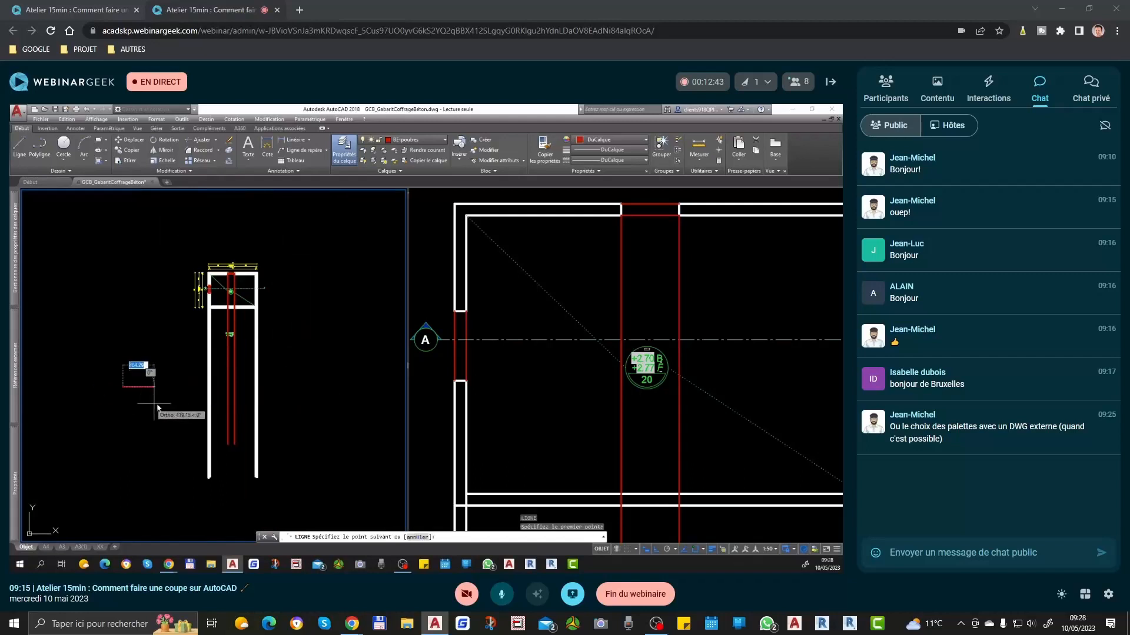
pyautogui.click(360, 428)
pyautogui.press('Return')
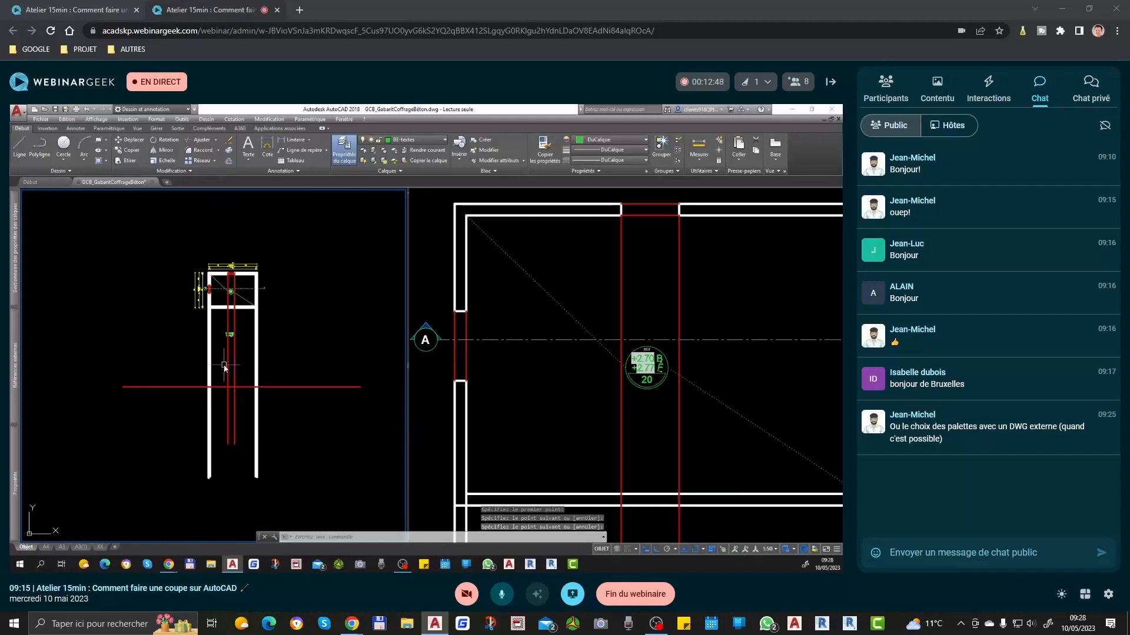
# Step: Copy the horizontal base line 270 upward for the raw level given in the plan's slab symbol
pyautogui.click(288, 386)
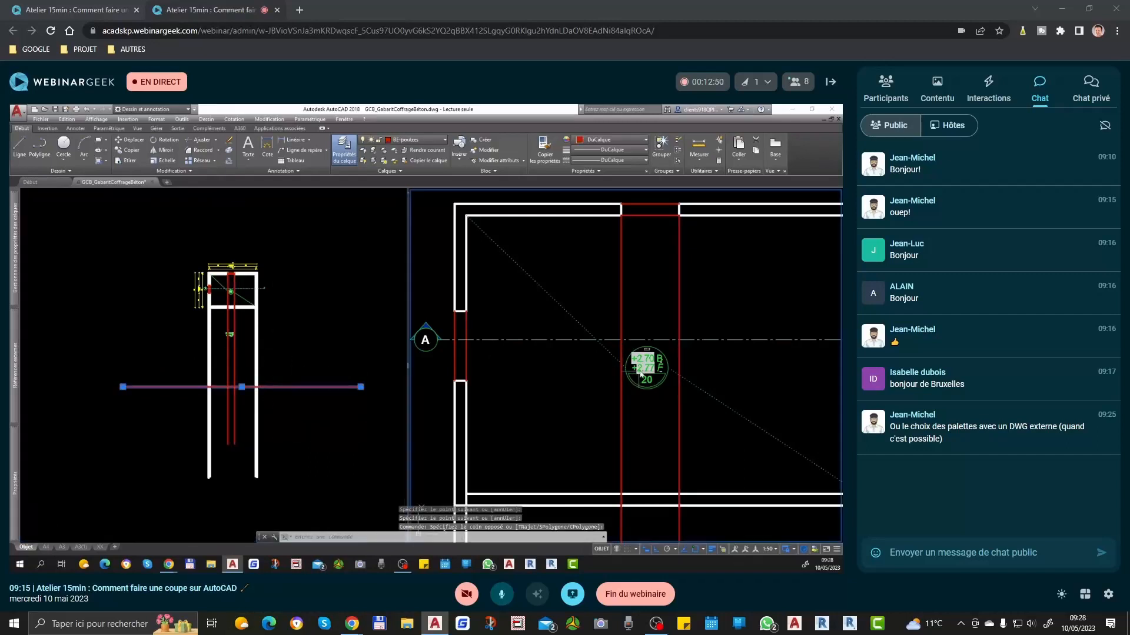
pyautogui.scroll(2, 641, 369)
pyautogui.click(324, 371)
pyautogui.write('co')
pyautogui.press('Return')
pyautogui.click(319, 366)
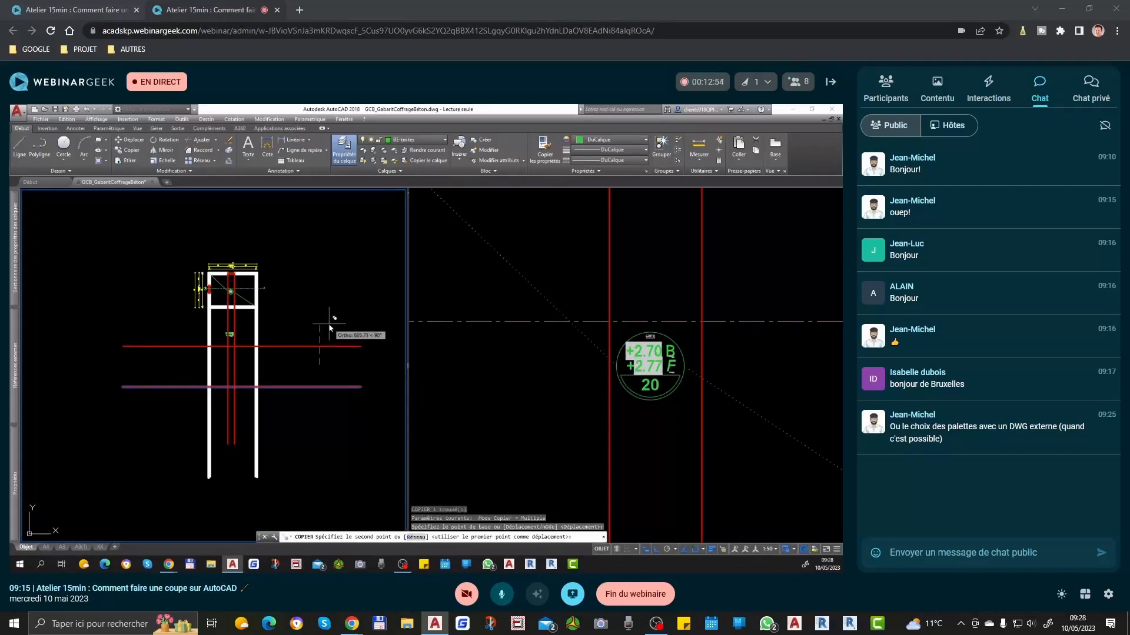
pyautogui.write('270')
pyautogui.press('Return')
pyautogui.press('Return')
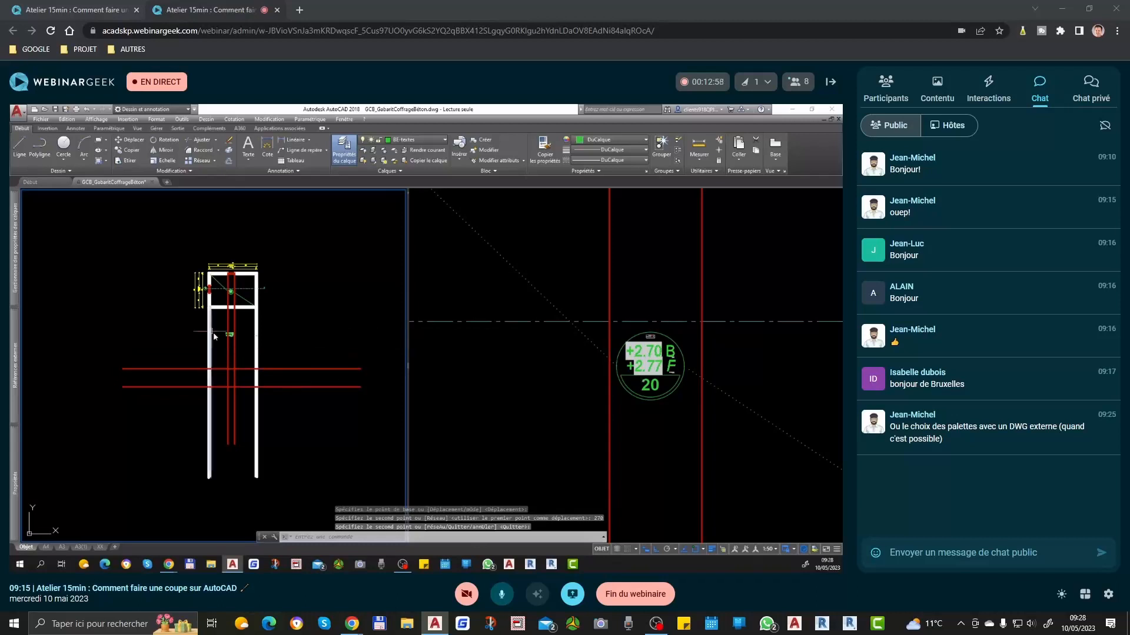
# Step: Copy the horizontal base line 277 upward for the finished level given in the plan's slab symbol
pyautogui.click(336, 380)
pyautogui.click(318, 412)
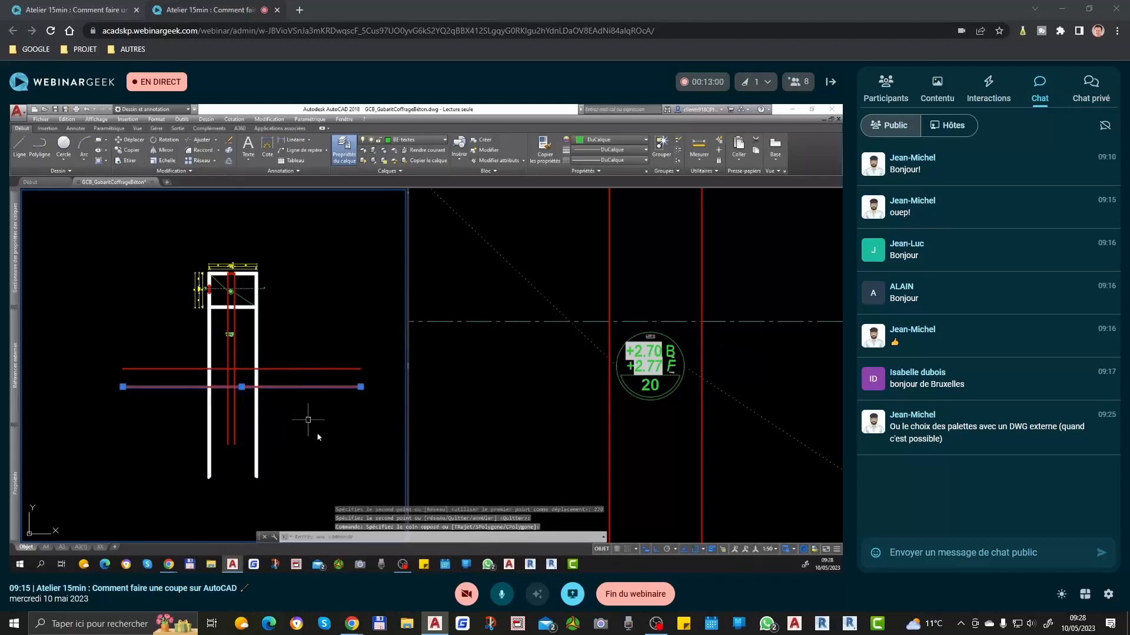
pyautogui.press('Return')
pyautogui.click(328, 486)
pyautogui.write('277')
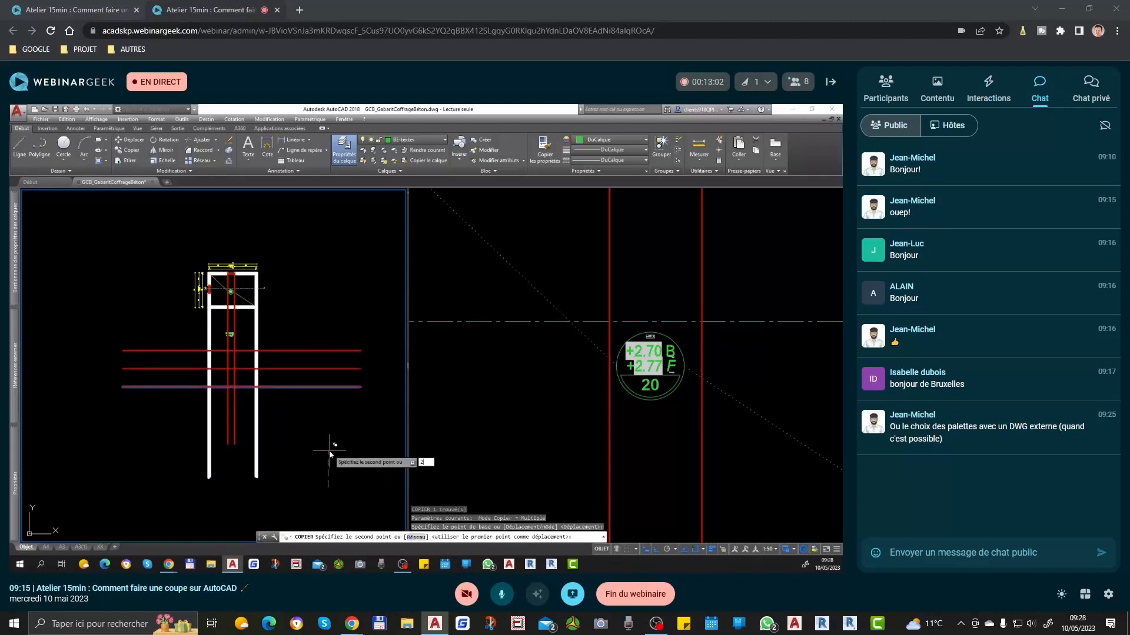
pyautogui.press('Return')
pyautogui.press('Return')
# Step: Copy the horizontal base line 15 downward to mark the underside of the lower slab
pyautogui.scroll(5, 293, 384)
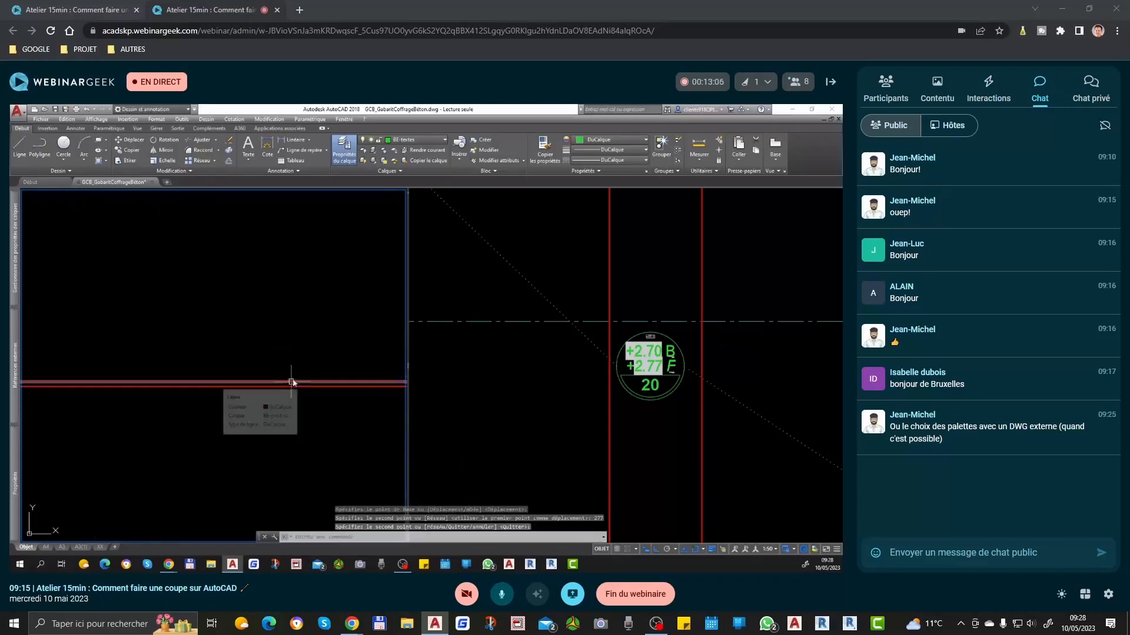
pyautogui.scroll(-8, 300, 359)
pyautogui.scroll(3, 312, 329)
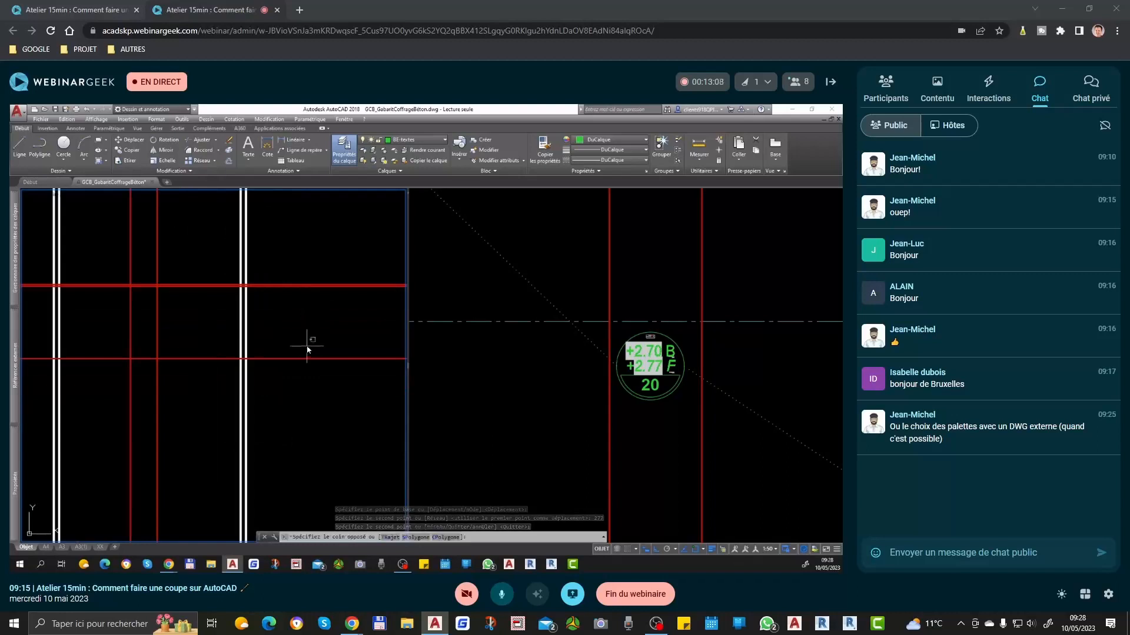
pyautogui.click(304, 358)
pyautogui.click(274, 414)
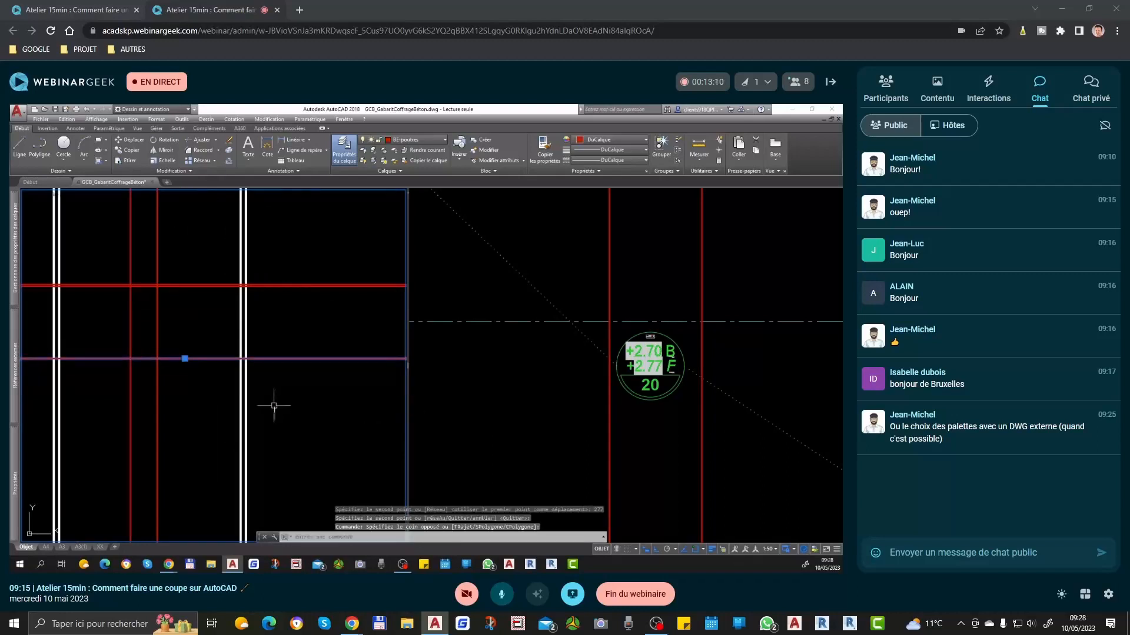
pyautogui.scroll(-2, 272, 405)
pyautogui.write('co')
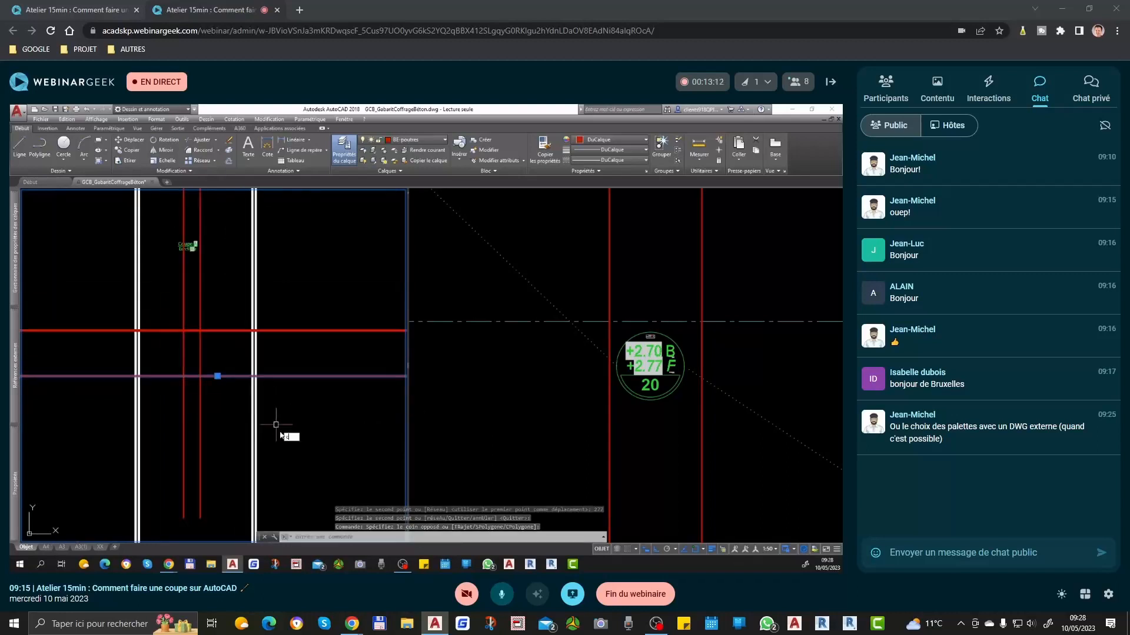
pyautogui.press('Return')
pyautogui.click(294, 419)
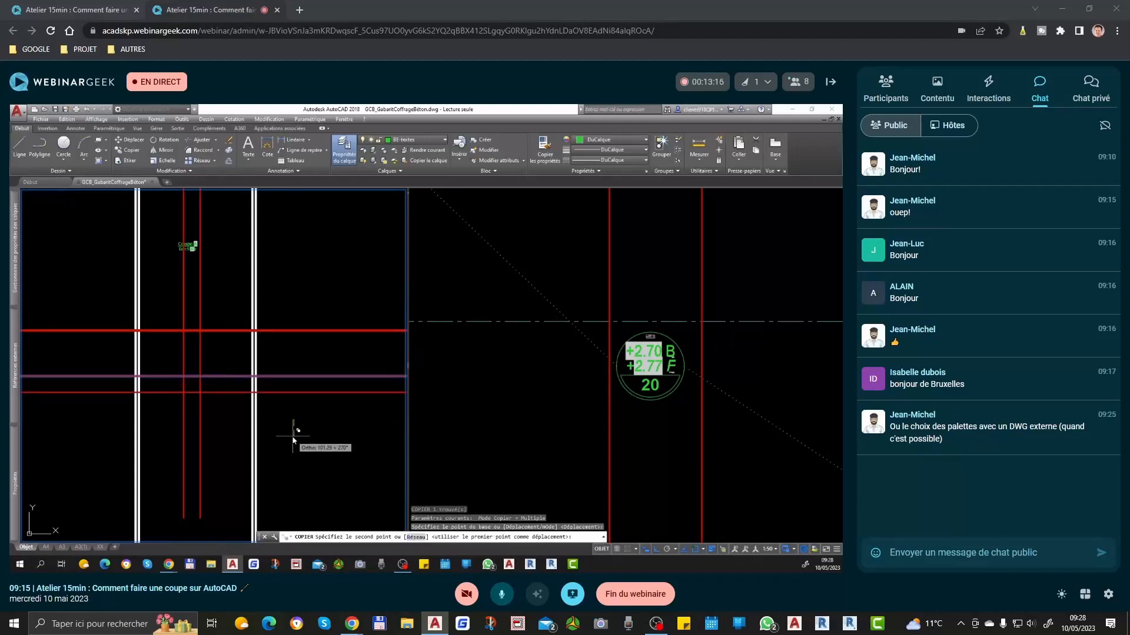
pyautogui.write('13')
pyautogui.press('Return')
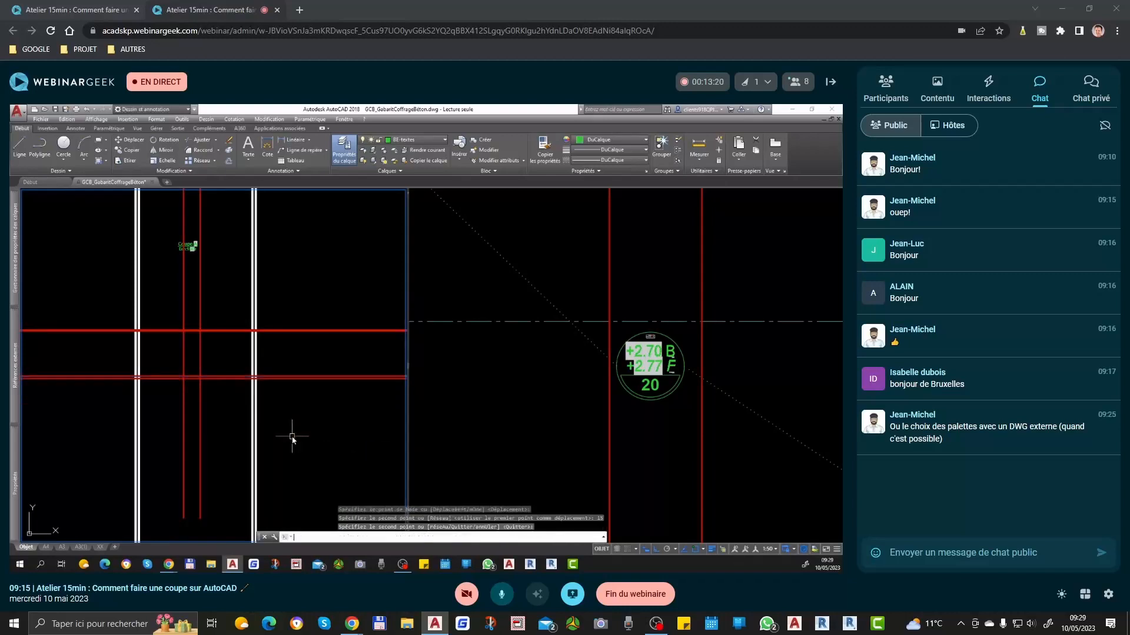
pyautogui.press('Return')
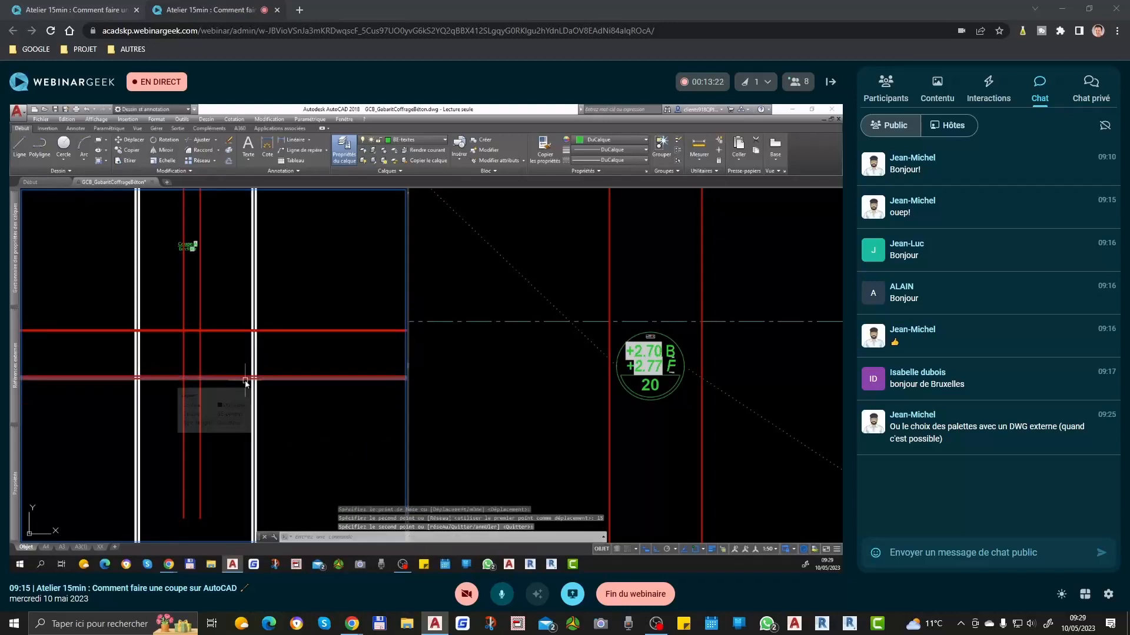
# Step: Copy the raw level line of the upper slab 20 downward to mark the slab's underside
pyautogui.scroll(4, 265, 376)
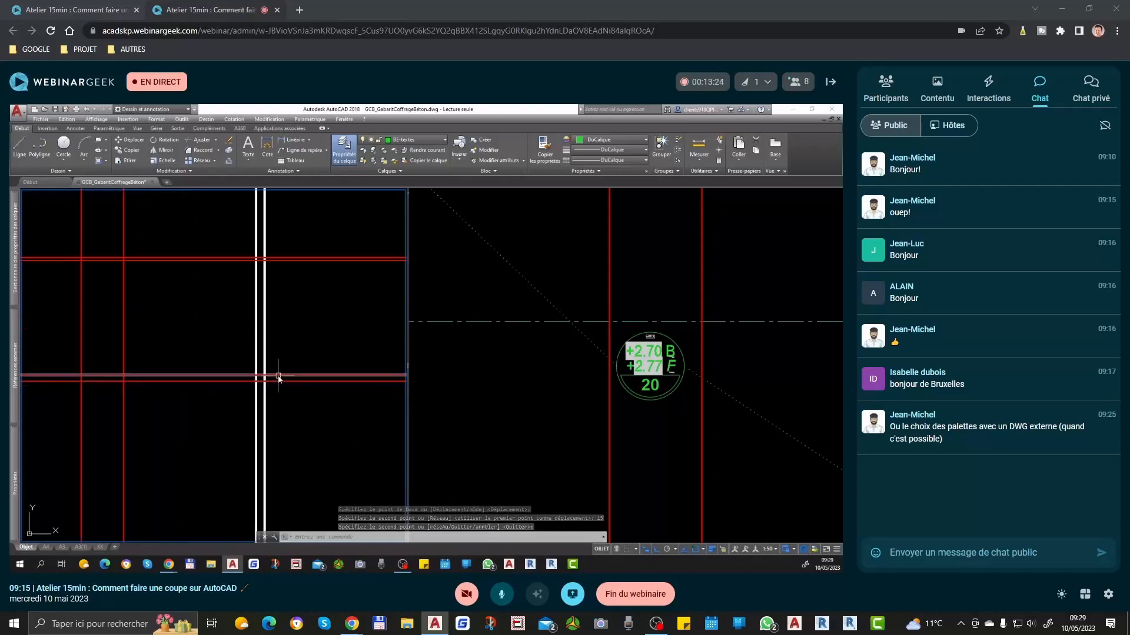
pyautogui.scroll(3, 279, 383)
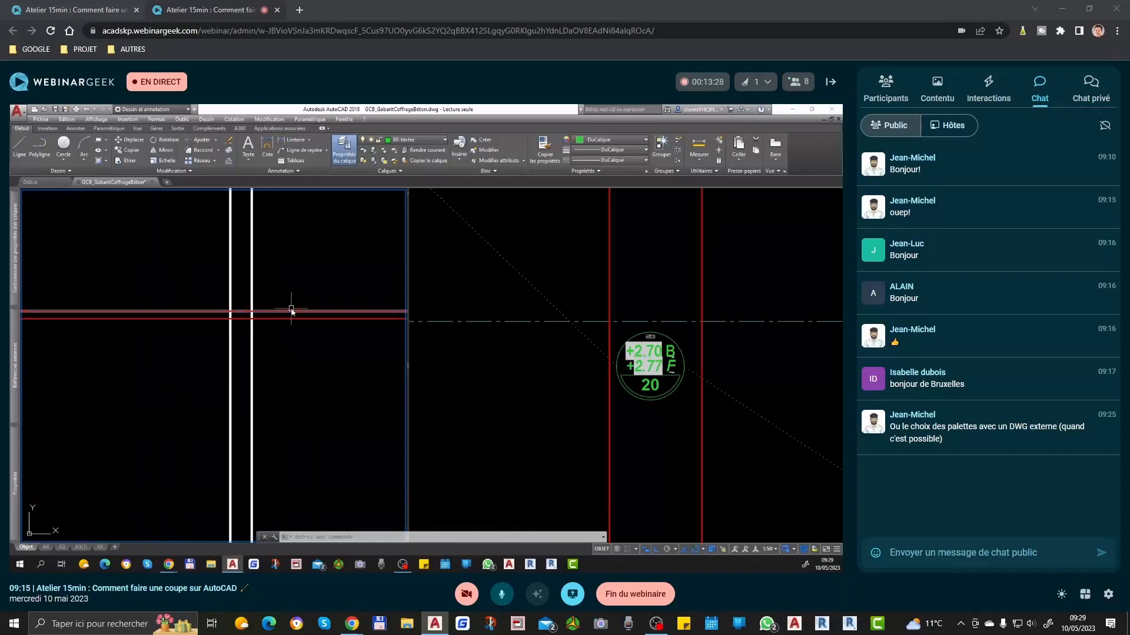
pyautogui.click(295, 319)
pyautogui.press('Return')
pyautogui.click(303, 348)
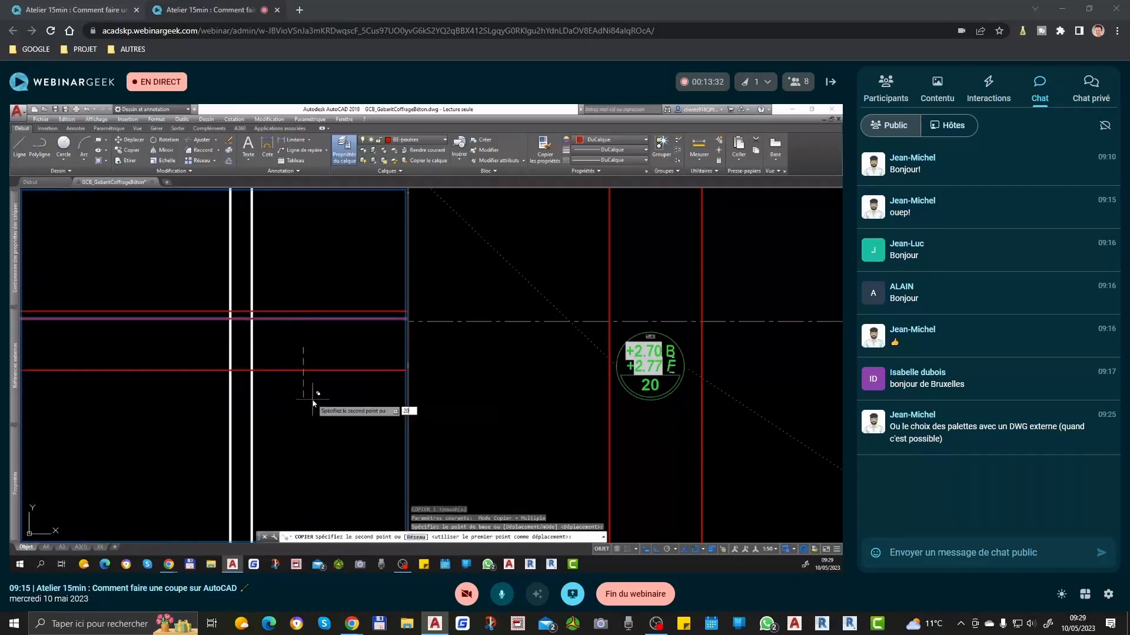
pyautogui.write('20')
pyautogui.press('Return')
pyautogui.press('Return')
pyautogui.scroll(-4, 328, 353)
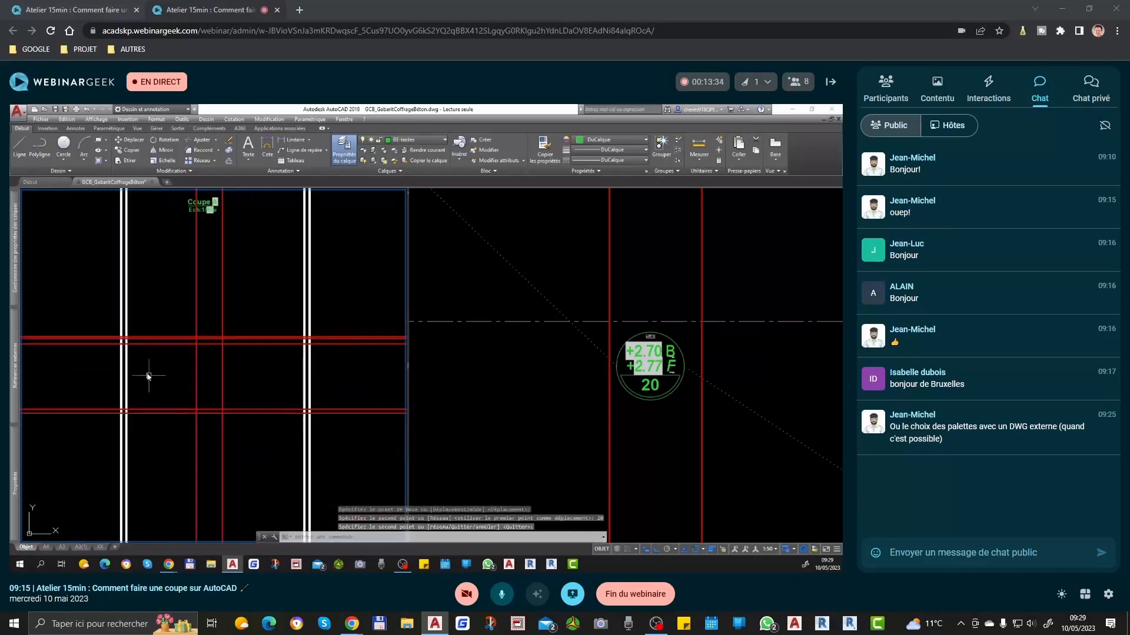
pyautogui.scroll(2, 188, 412)
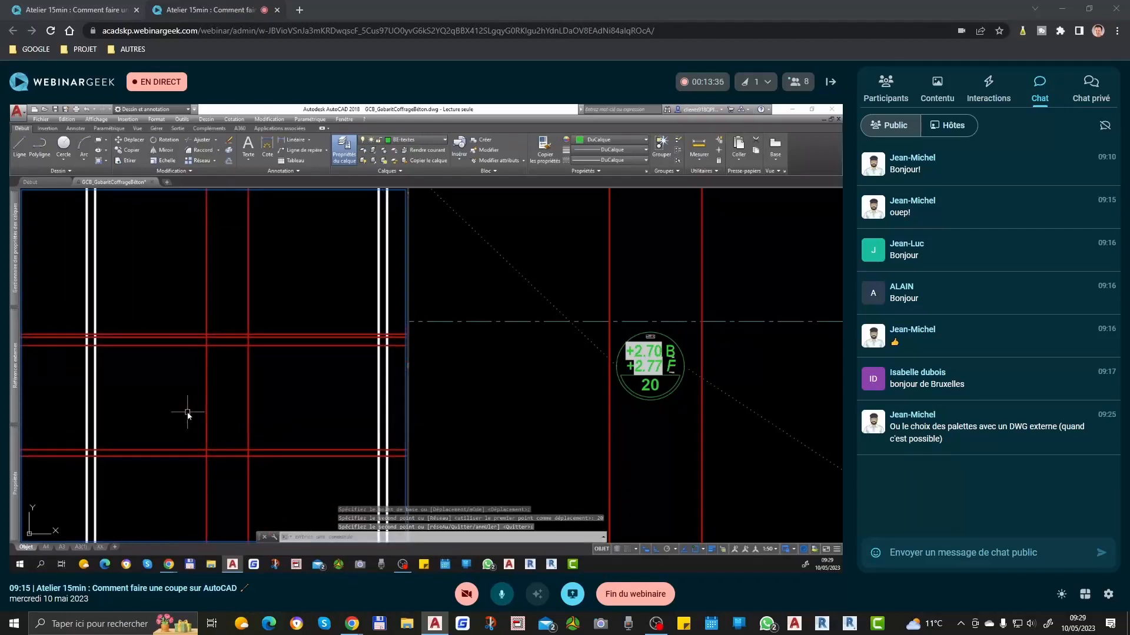
pyautogui.scroll(-2, 188, 414)
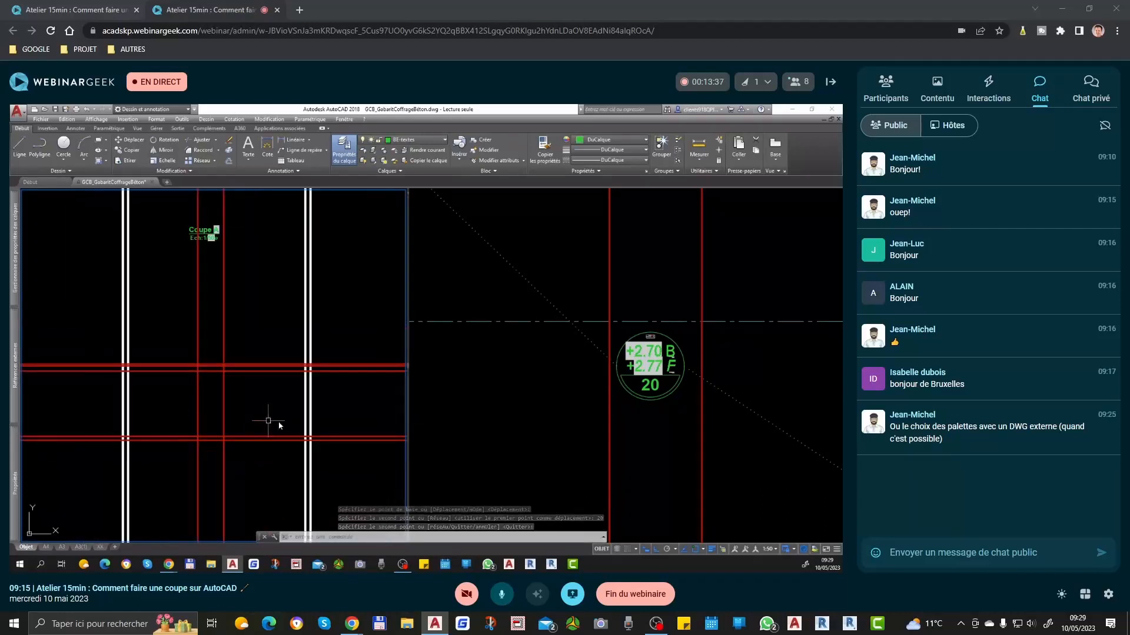
pyautogui.click(340, 436)
pyautogui.press('Return')
pyautogui.click(336, 425)
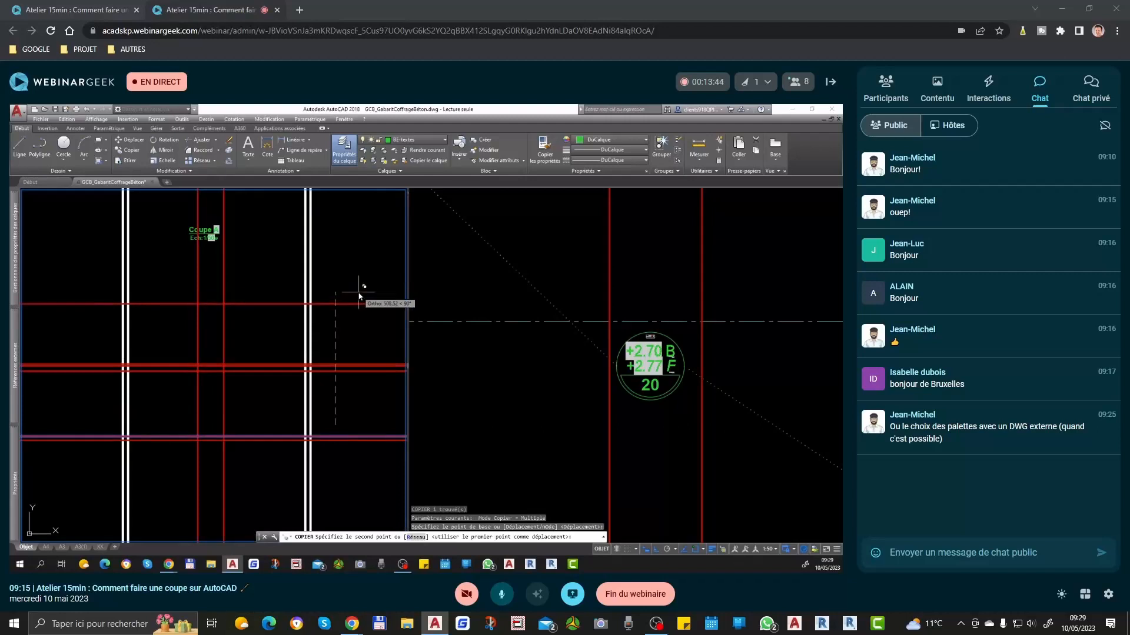
pyautogui.press('Escape')
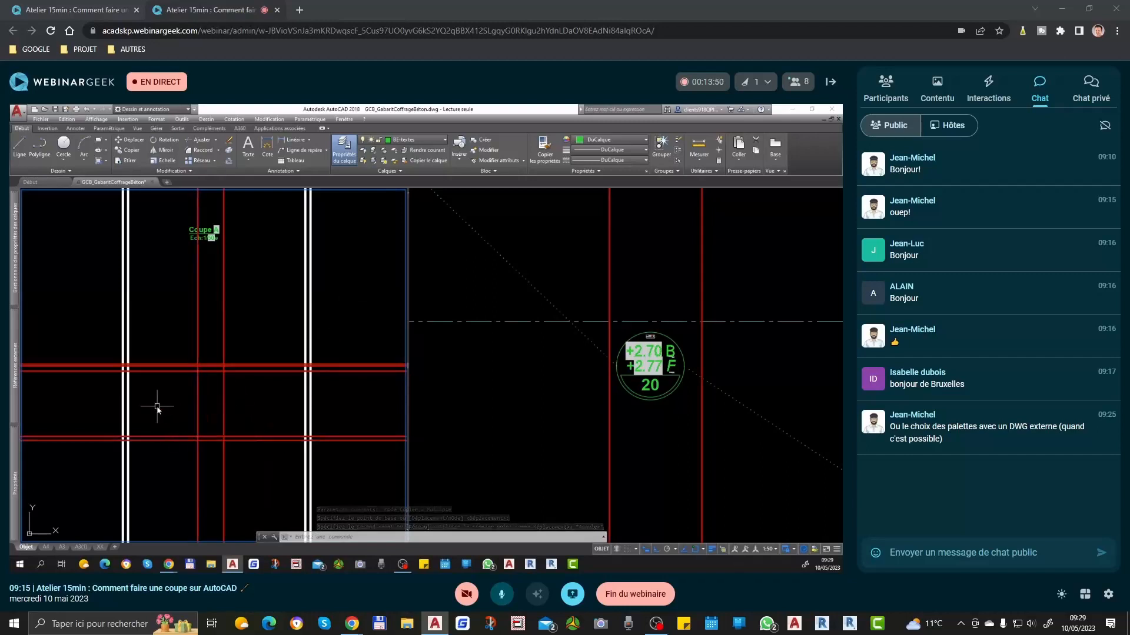
# Step: Examine the window and door dimensions on the plan and the base level lines between the window projections in the section
pyautogui.click(572, 422)
pyautogui.scroll(-3, 572, 421)
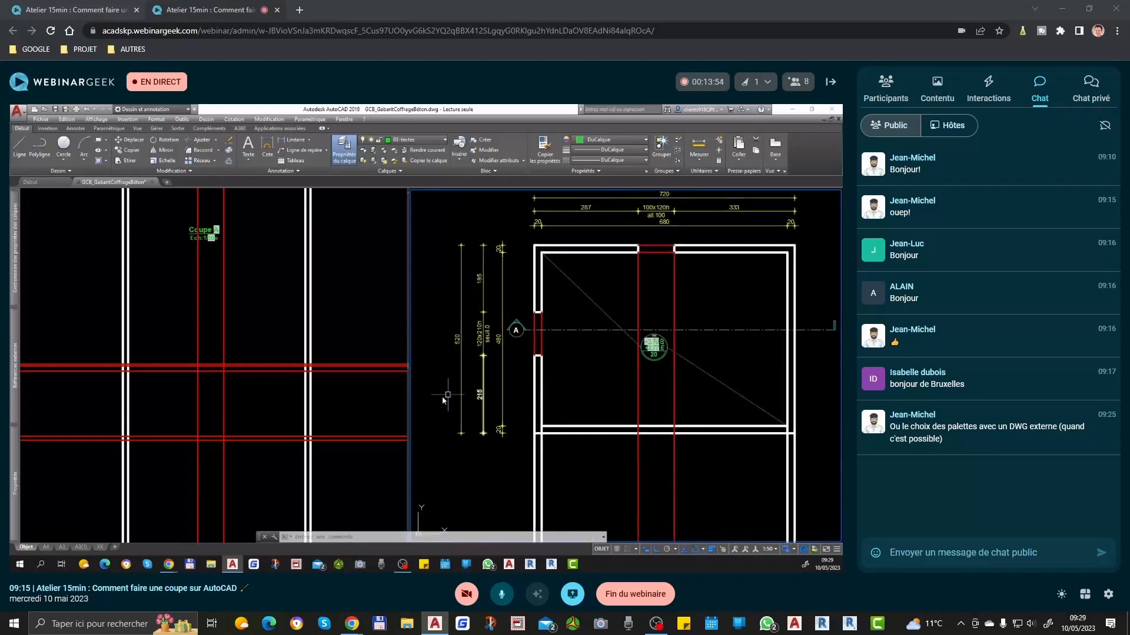
pyautogui.click(207, 433)
pyautogui.scroll(4, 200, 441)
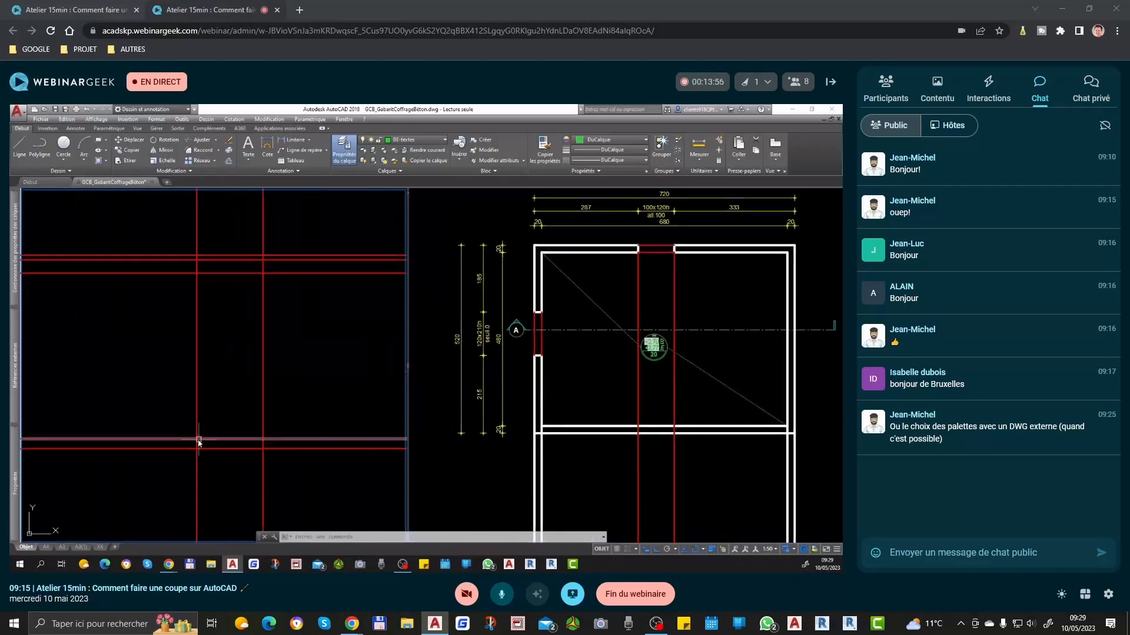
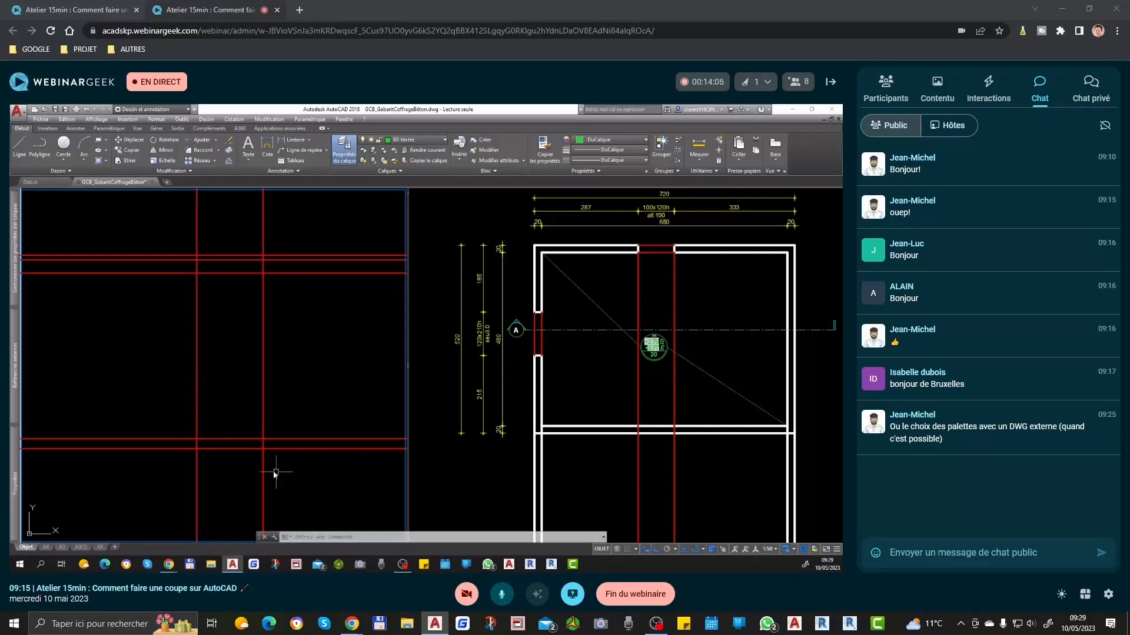
# Step: Copy the horizontal base line in the section 100 upward to mark the window's sill
pyautogui.write('cp')
pyautogui.press('Return')
pyautogui.click(247, 416)
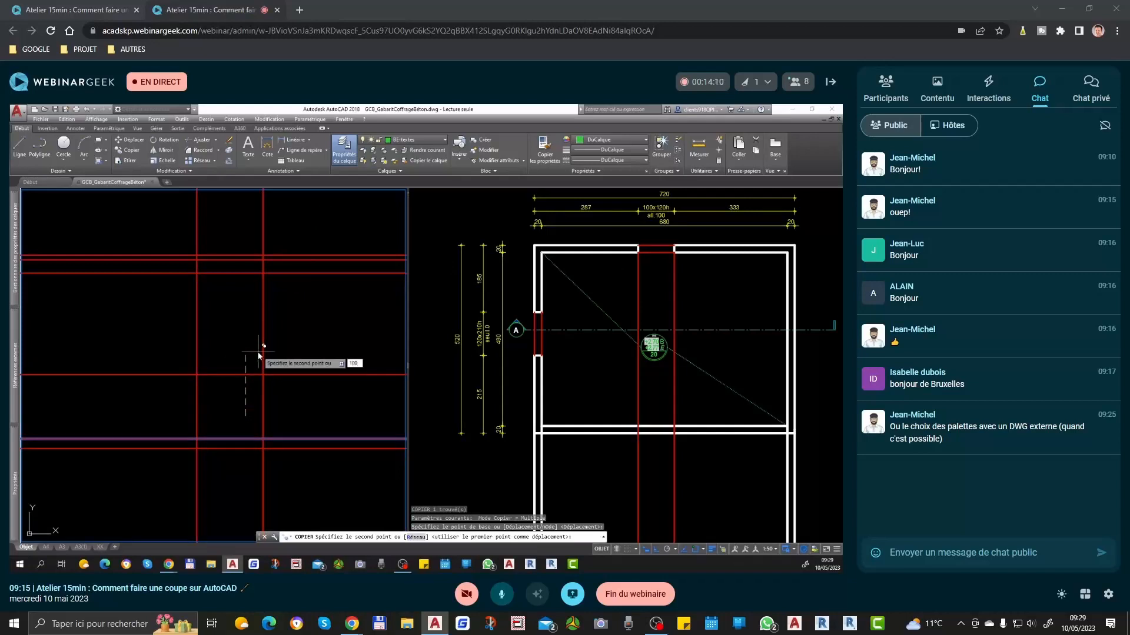
pyautogui.write('100')
pyautogui.press('Return')
# Step: Copy the window's sill line 120 upward to mark the head of the window
pyautogui.press('Return')
pyautogui.press('Escape')
pyautogui.click(216, 373)
pyautogui.press('Return')
pyautogui.click(237, 361)
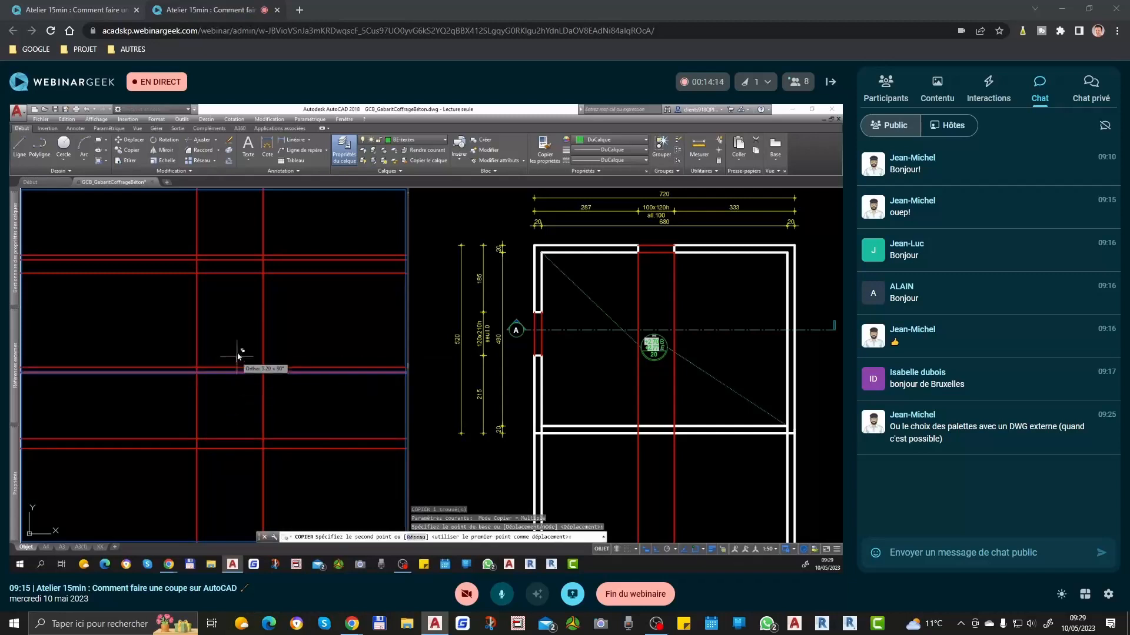
pyautogui.write('120')
# Step: Draw the window as a rectangle between the intersections of the vertical projections with the sill and head lines
pyautogui.press('Return')
pyautogui.press('Return')
pyautogui.write('rec')
pyautogui.press('Return')
pyautogui.click(198, 293)
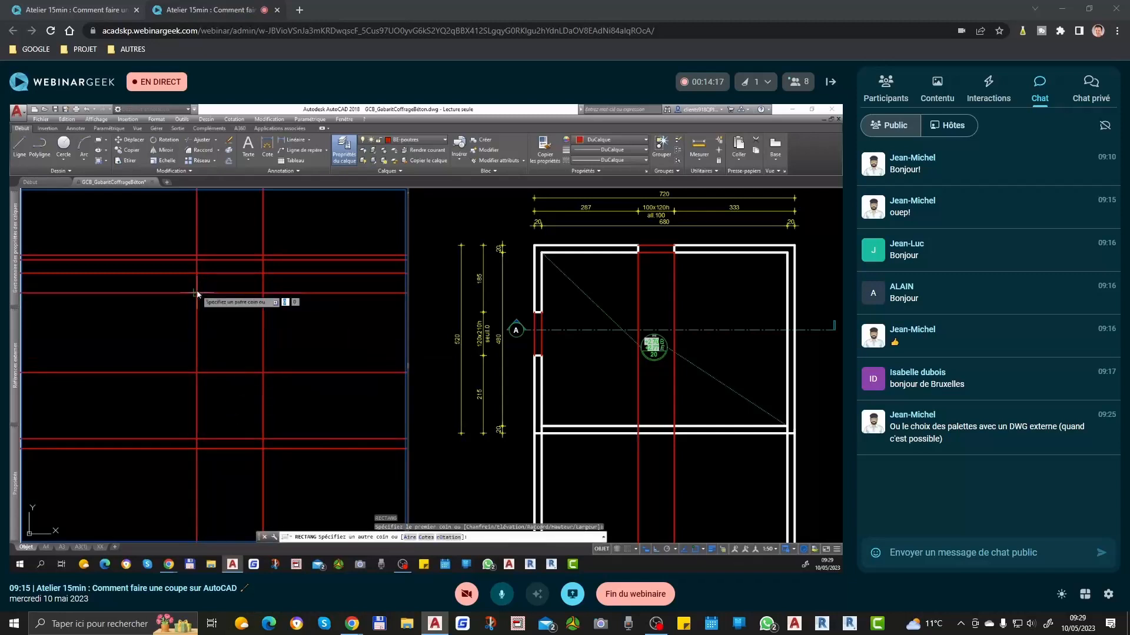
pyautogui.click(263, 372)
pyautogui.press('Return')
# Step: Delete the window's sill and head construction lines and its two vertical projection lines, keeping the rectangle
pyautogui.click(296, 289)
pyautogui.press('Escape')
pyautogui.click(297, 287)
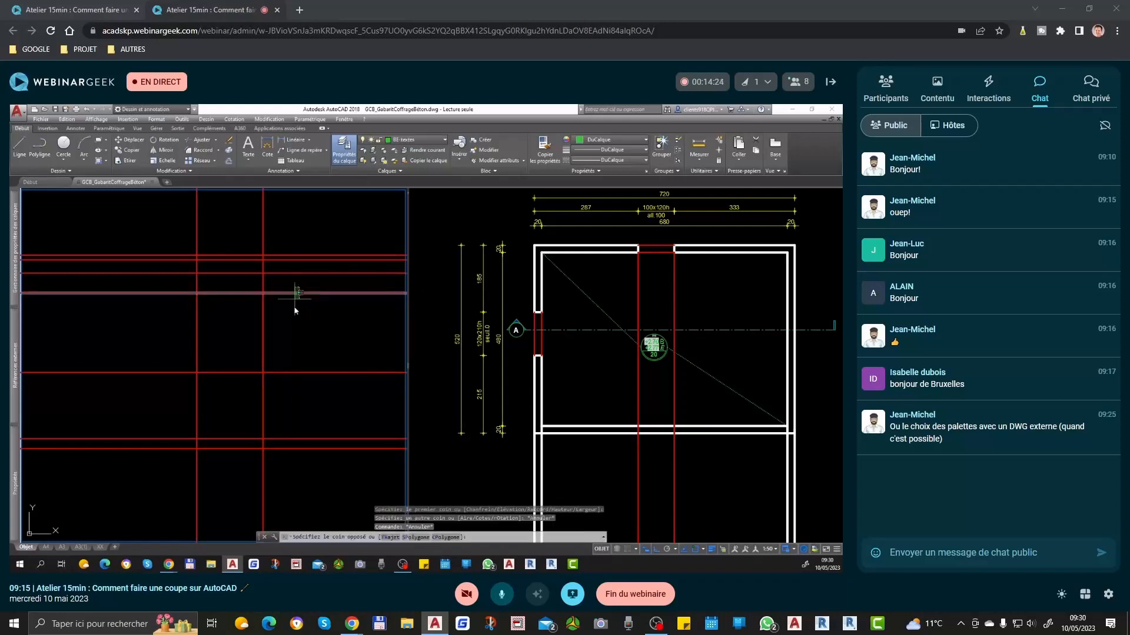
pyautogui.click(280, 392)
pyautogui.press('Delete')
pyautogui.click(302, 400)
pyautogui.click(186, 421)
pyautogui.press('Delete')
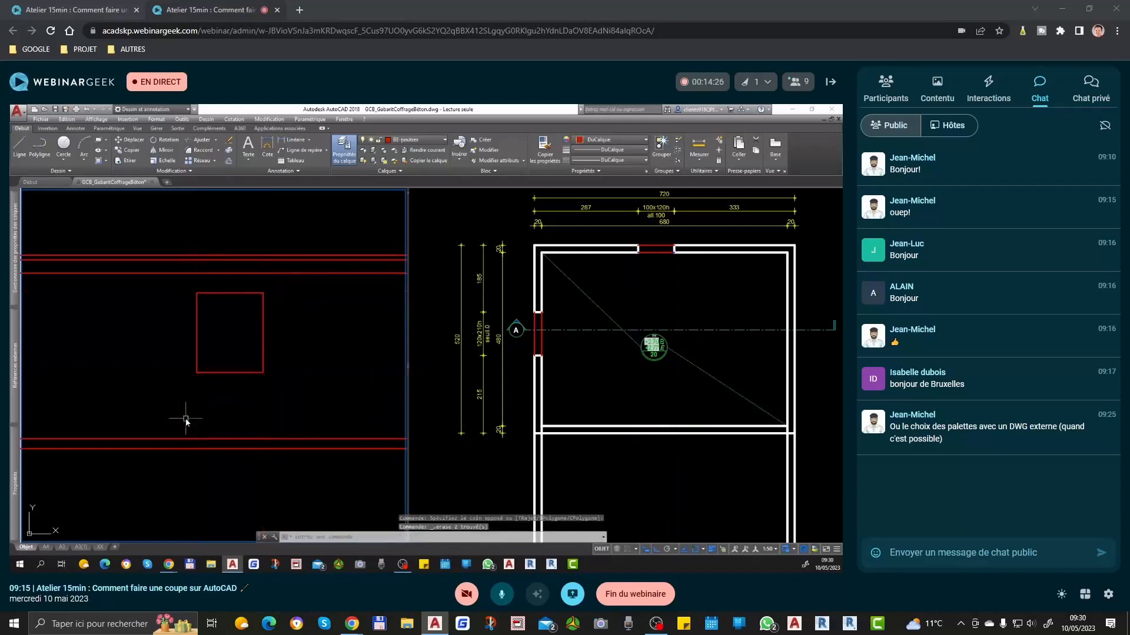
# Step: Compare the window rectangle with the window's 100x120h label in the plan and check its top edge with a temporary dimension
pyautogui.scroll(-4, 299, 406)
pyautogui.scroll(4, 275, 375)
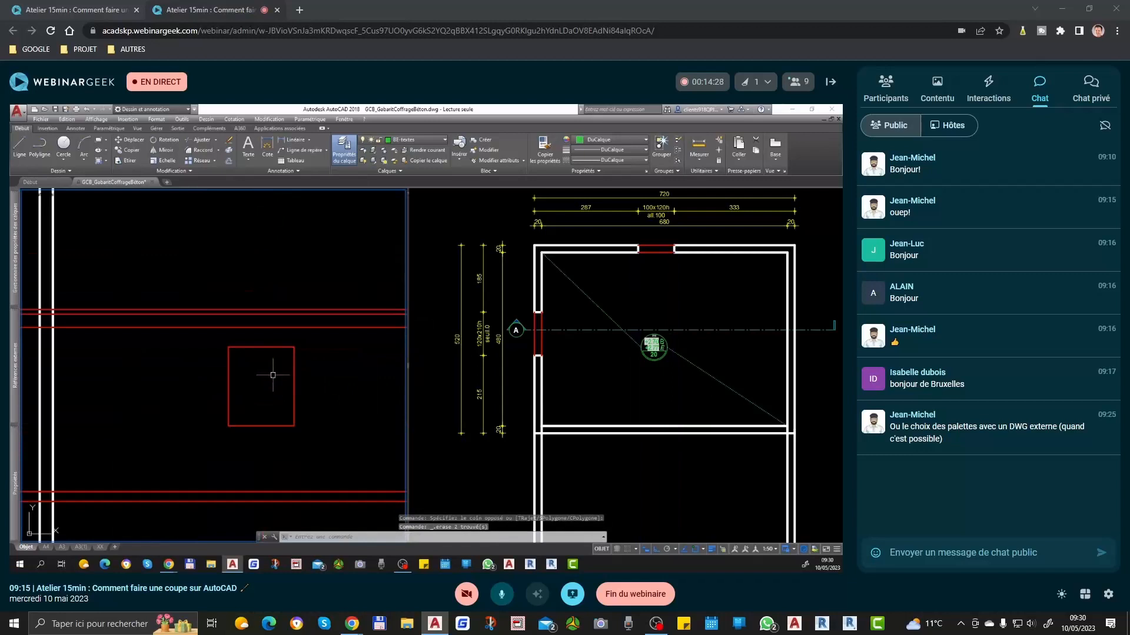
pyautogui.click(677, 261)
pyautogui.scroll(2, 668, 268)
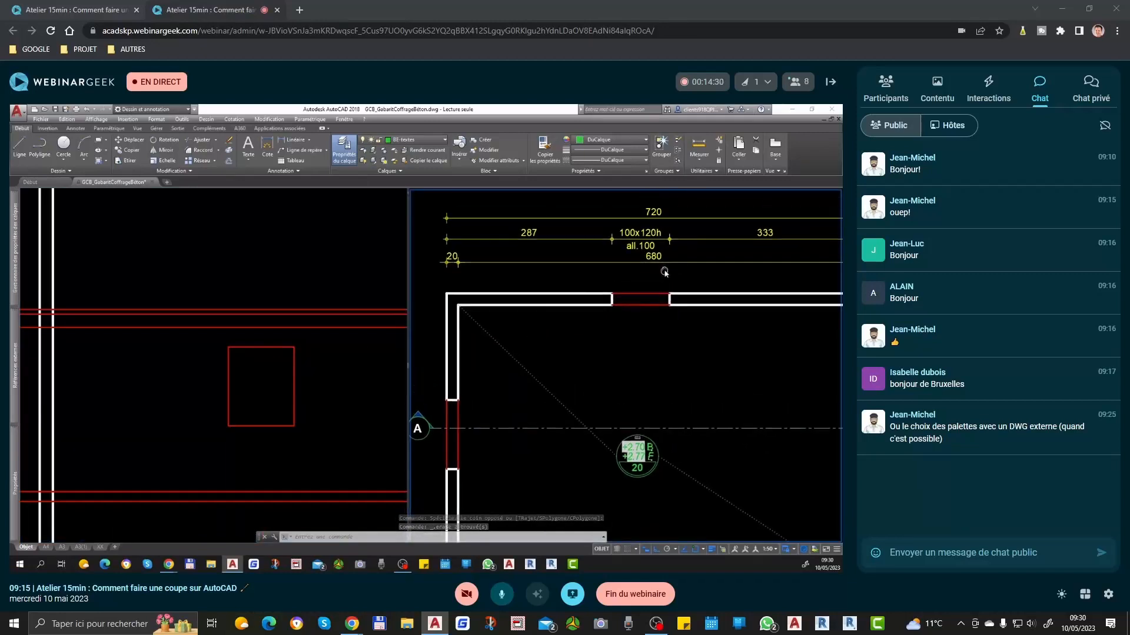
pyautogui.click(268, 381)
pyautogui.scroll(-2, 272, 376)
pyautogui.scroll(2, 268, 362)
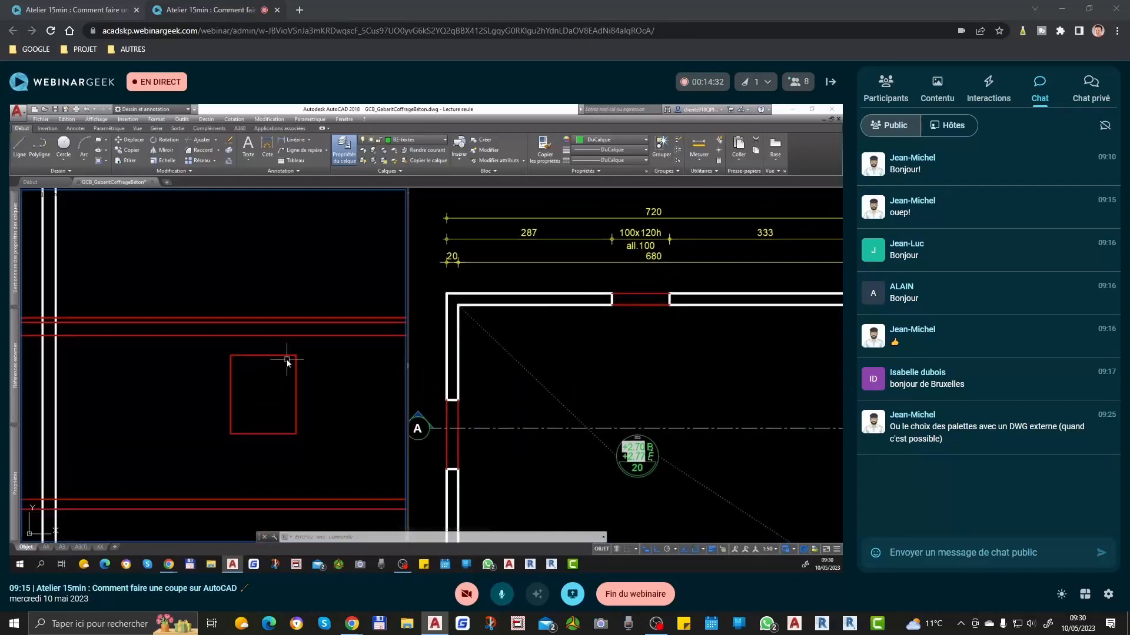
pyautogui.press('space')
pyautogui.click(284, 356)
pyautogui.press('Escape')
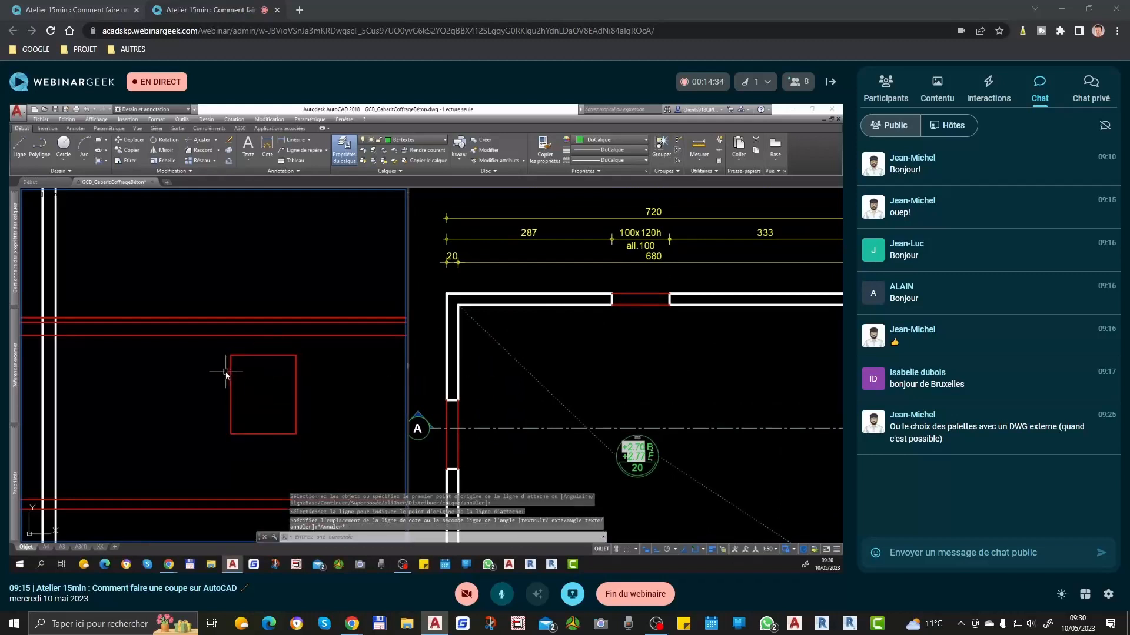
# Step: Check the window rectangle's height with a temporary dimension on its vertical edge
pyautogui.press('space')
pyautogui.moveTo(228, 373); pyautogui.dragTo(227, 376, button='middle')
pyautogui.click(228, 377)
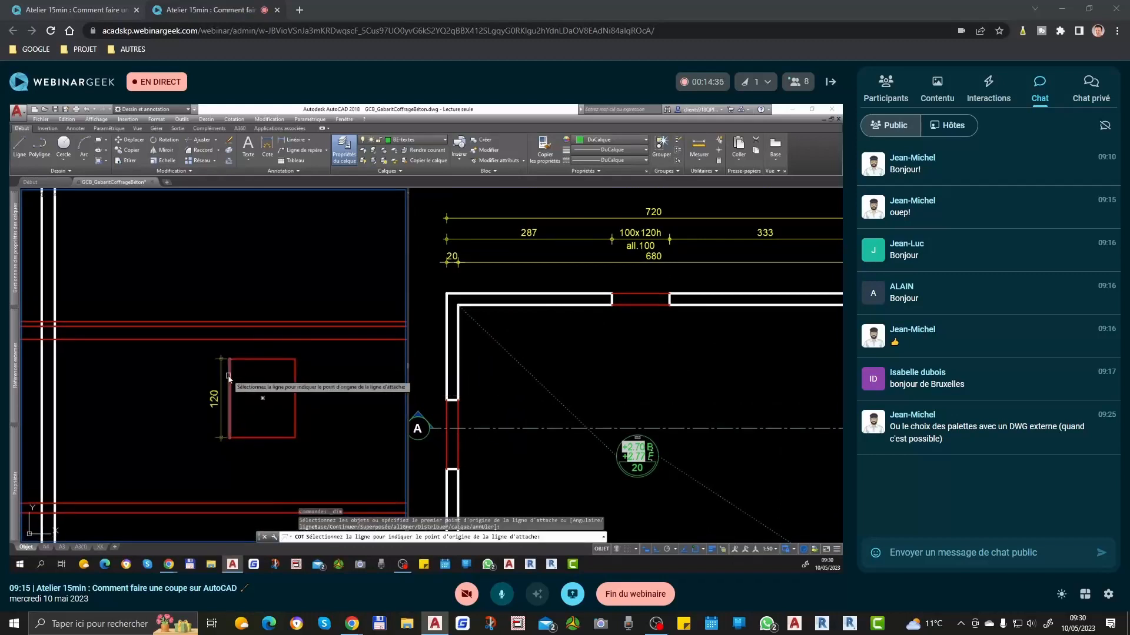
pyautogui.click(229, 377)
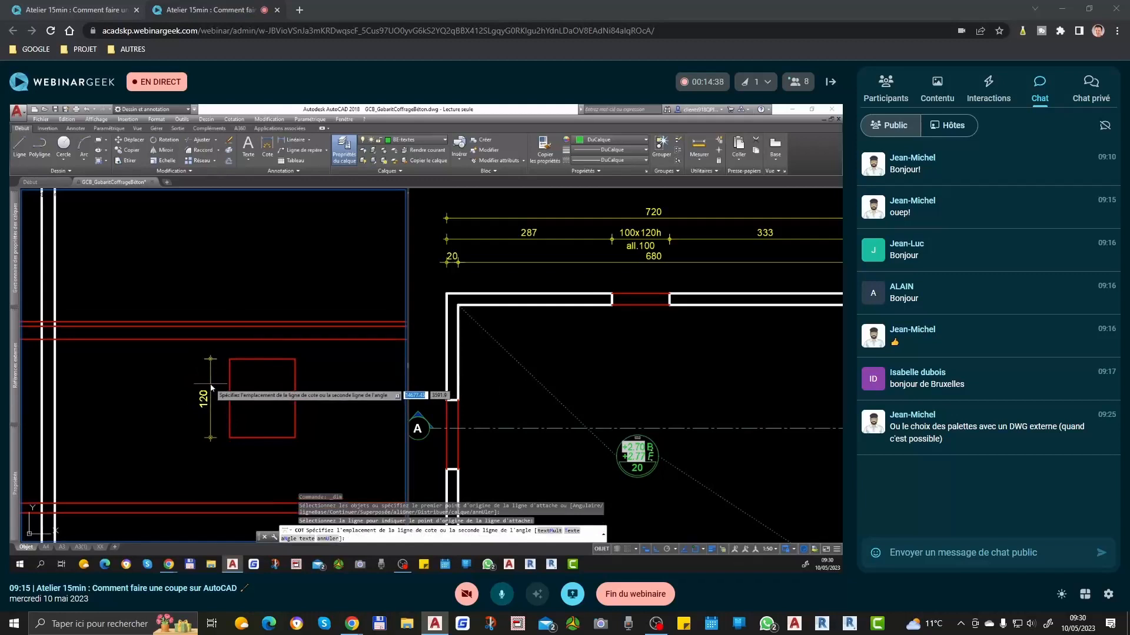
pyautogui.press('Escape')
pyautogui.scroll(-1, 227, 496)
pyautogui.scroll(-1, 252, 361)
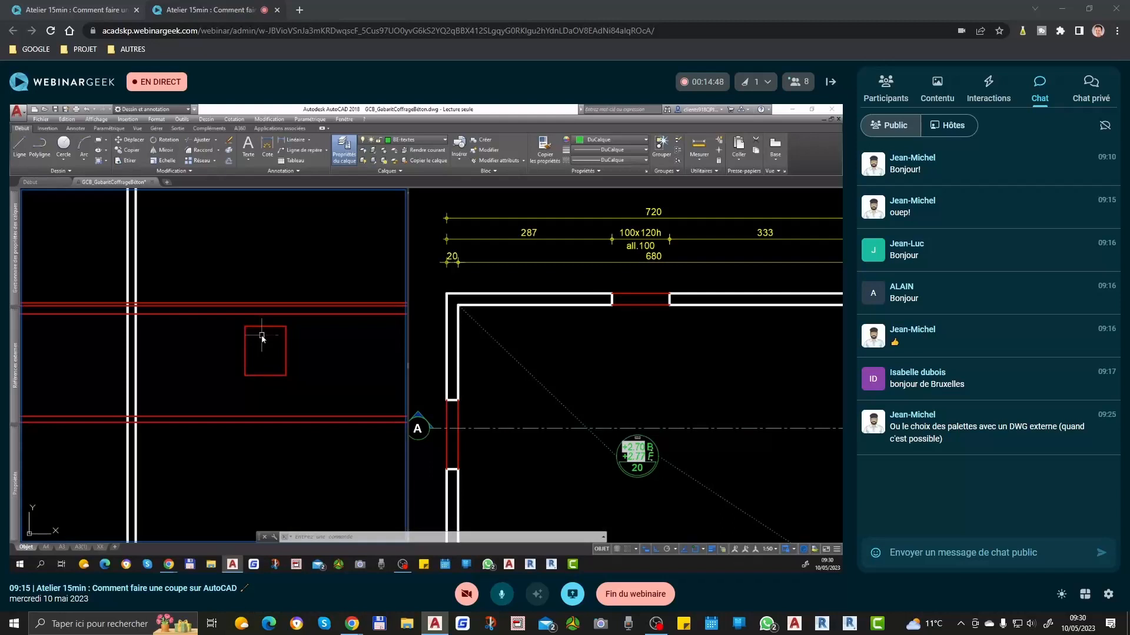
# Step: Insert the TRE block at the window rectangle's upper-left corner and stretch it down to the lower-left corner
pyautogui.write('i')
pyautogui.press('Return')
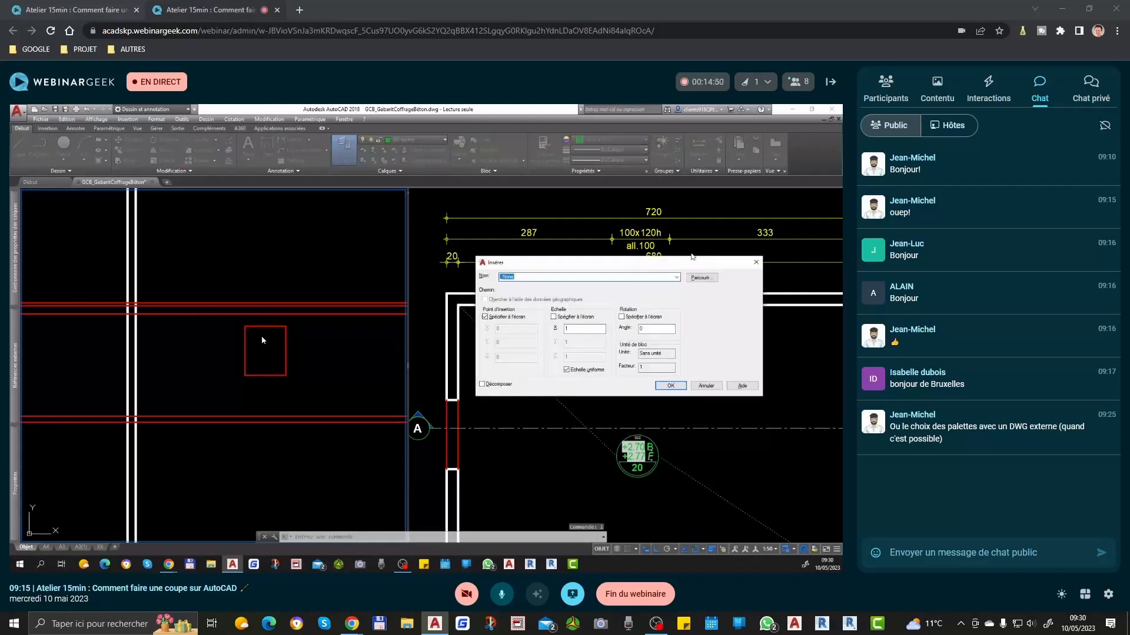
pyautogui.write('TRE')
pyautogui.press('Return')
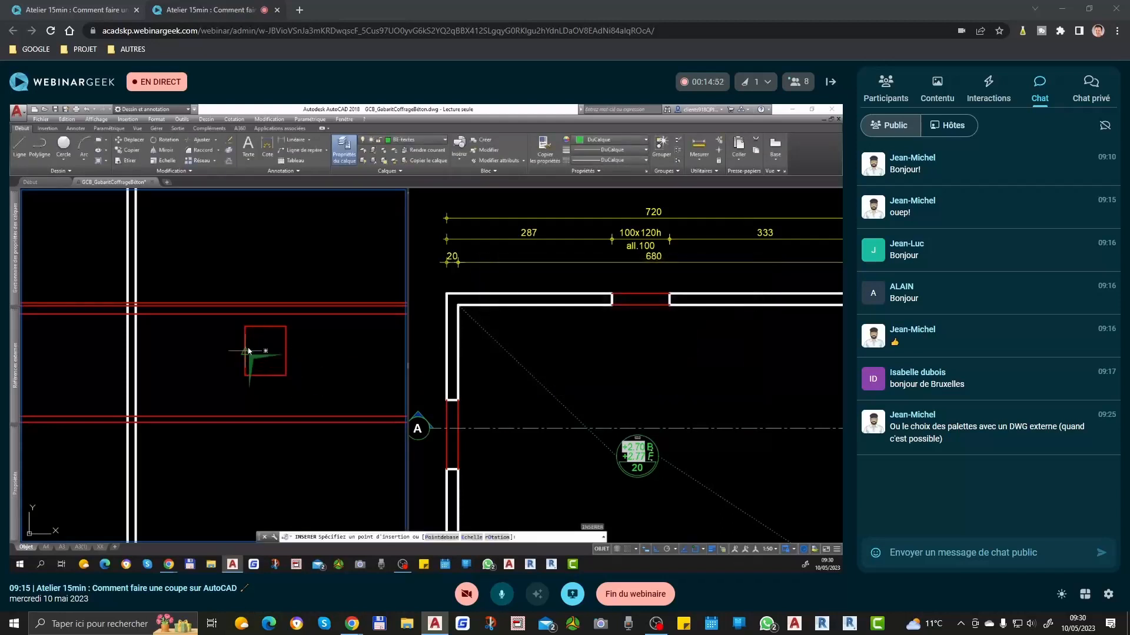
pyautogui.scroll(4, 250, 340)
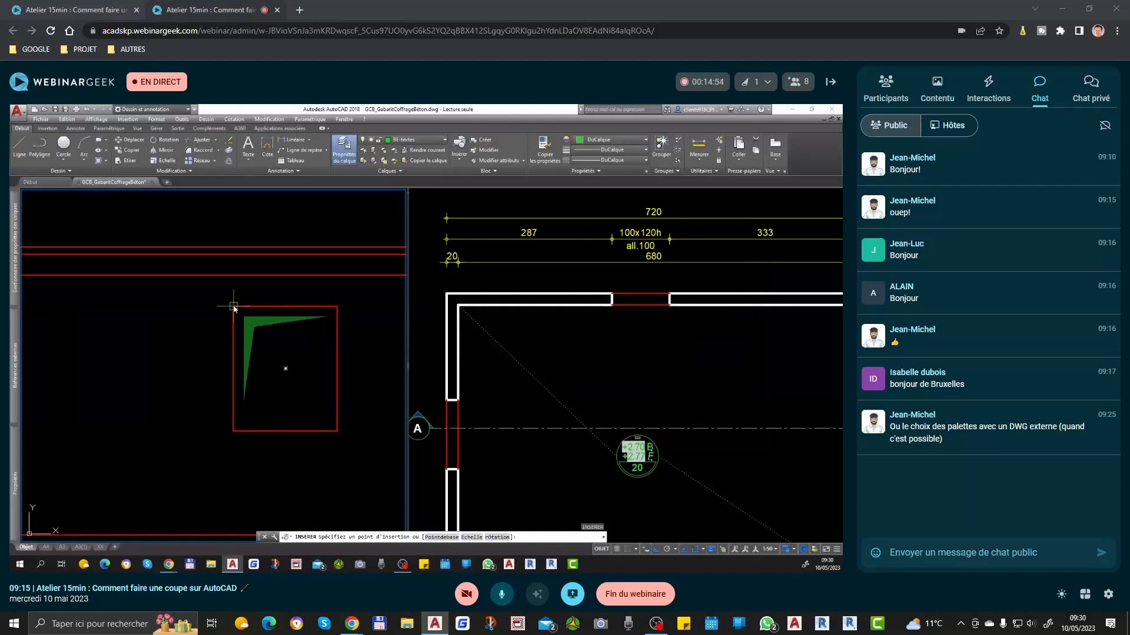
pyautogui.click(234, 305)
pyautogui.click(336, 307)
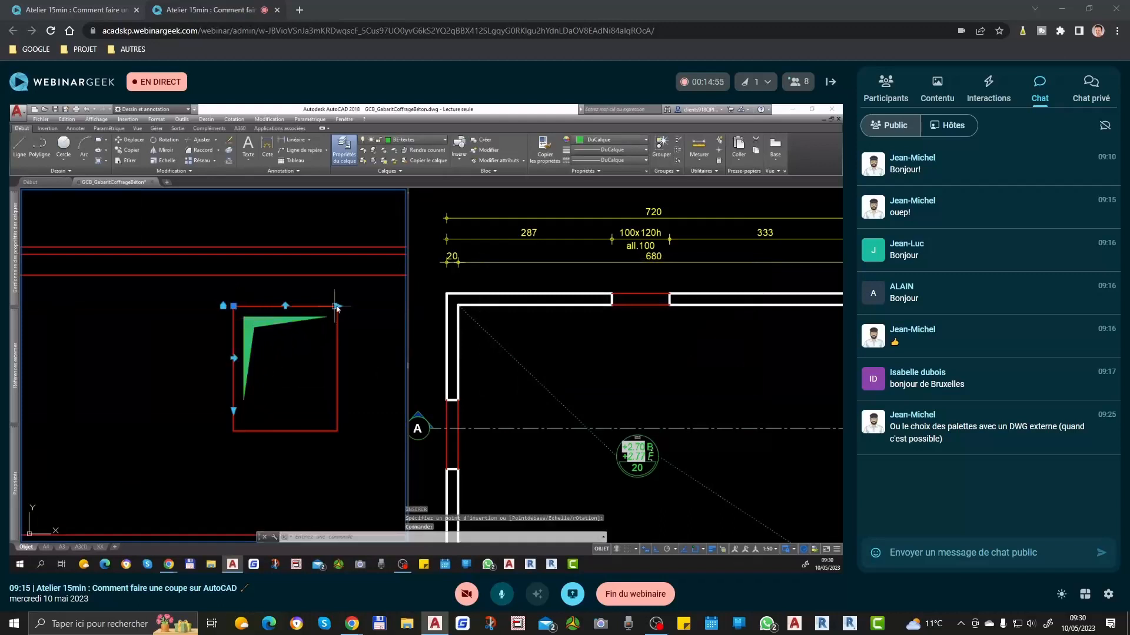
pyautogui.click(234, 410)
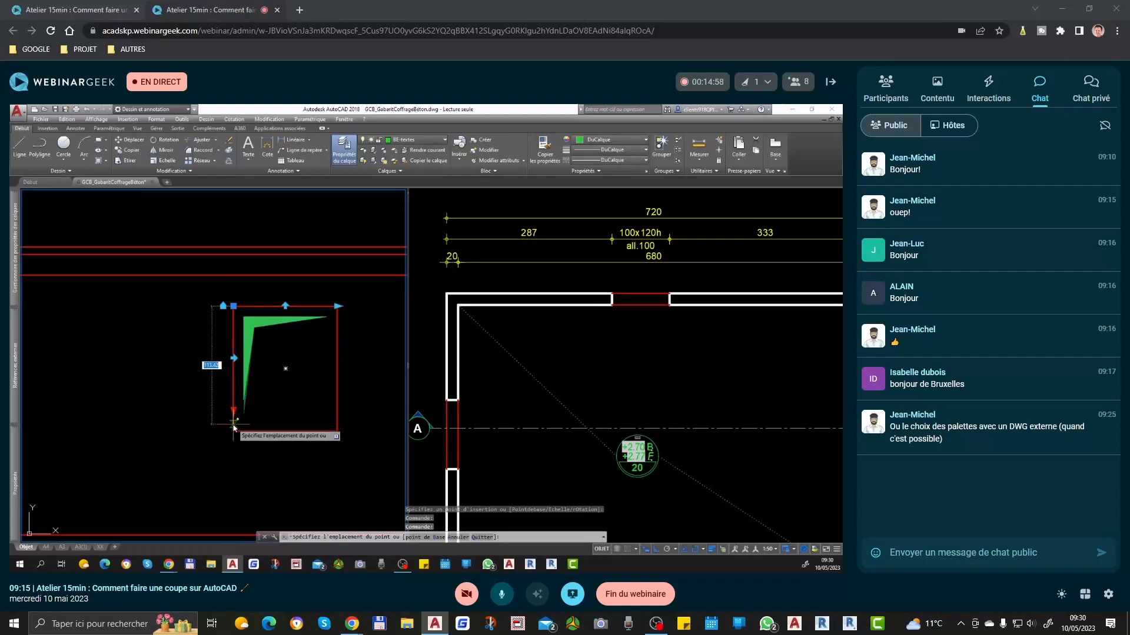
pyautogui.click(233, 431)
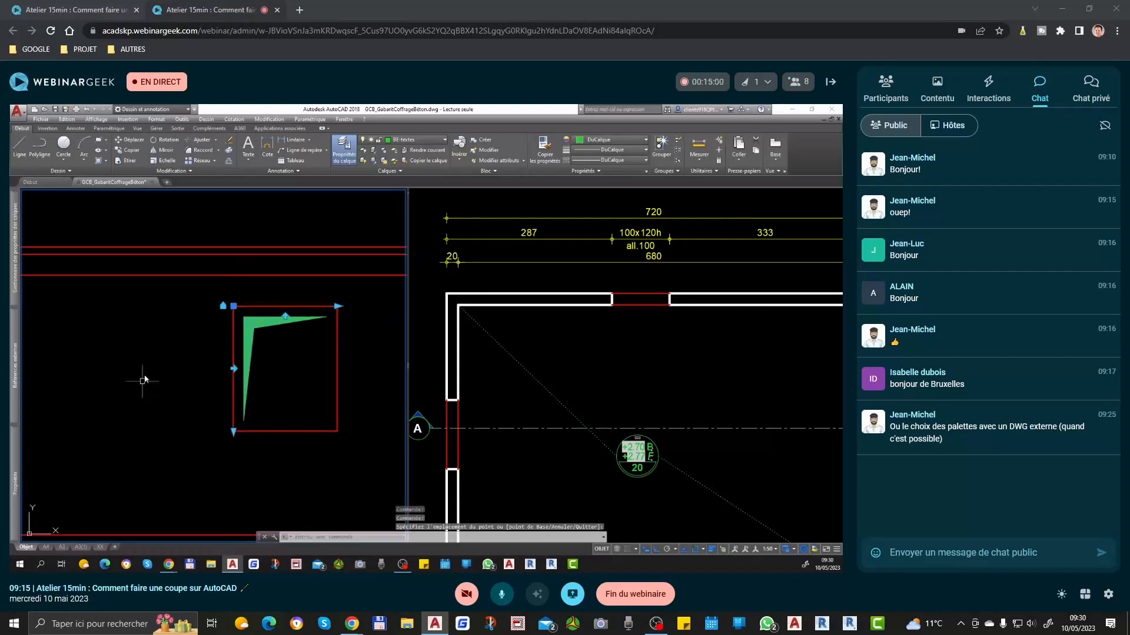
# Step: Move the inserted opening symbol to the BE-reservations layer, keeping its colour set by layer
pyautogui.click(410, 142)
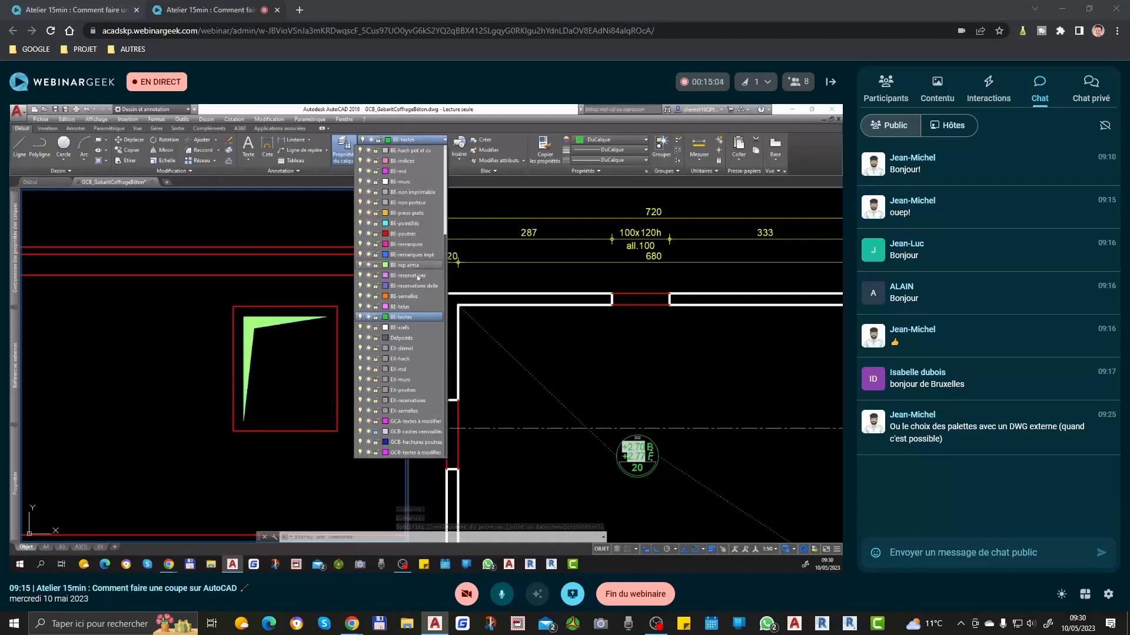
pyautogui.scroll(2, 417, 275)
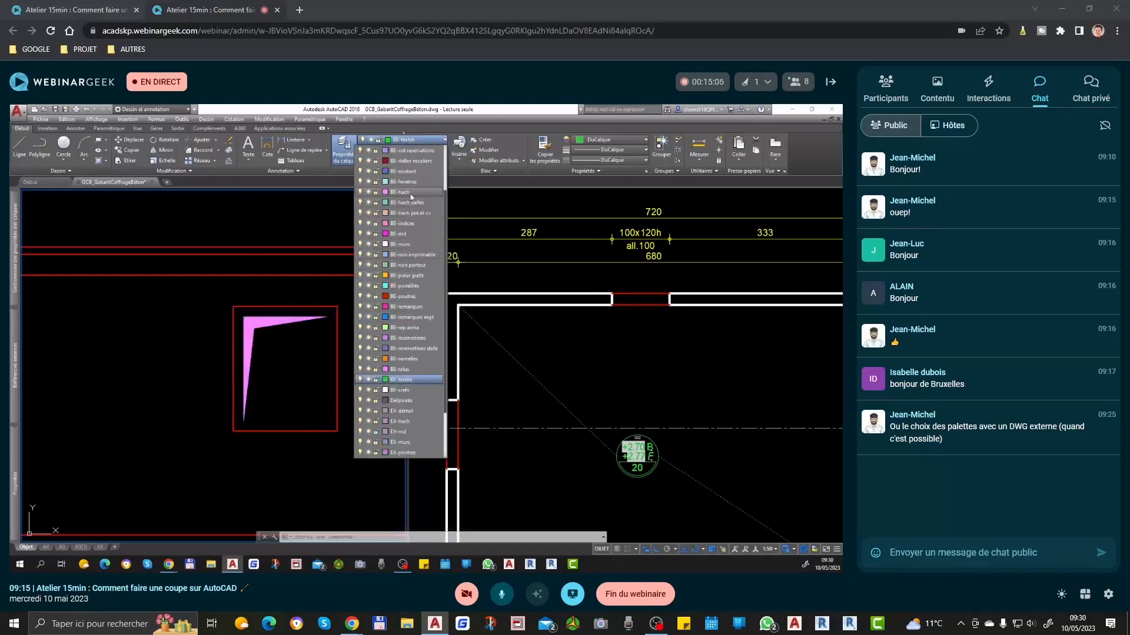
pyautogui.click(415, 338)
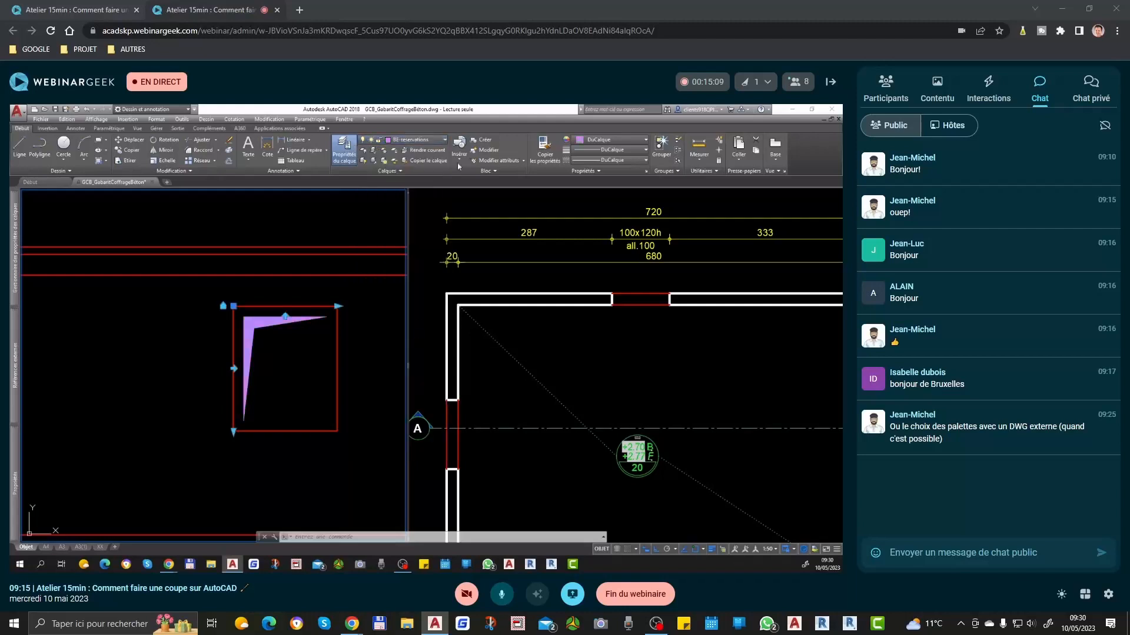
pyautogui.click(594, 141)
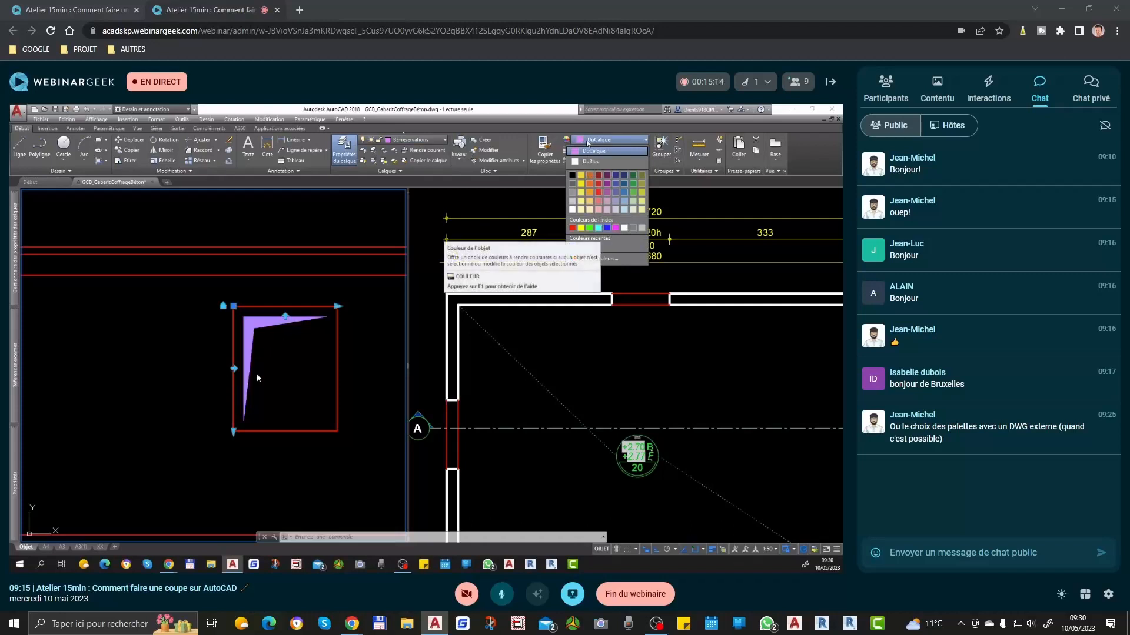
pyautogui.press('Escape')
# Step: Check the door's 120x210h label in the plan and copy the section's base line 210 upward for the door head
pyautogui.scroll(-2, 257, 367)
pyautogui.scroll(-2, 254, 442)
pyautogui.scroll(-2, 207, 325)
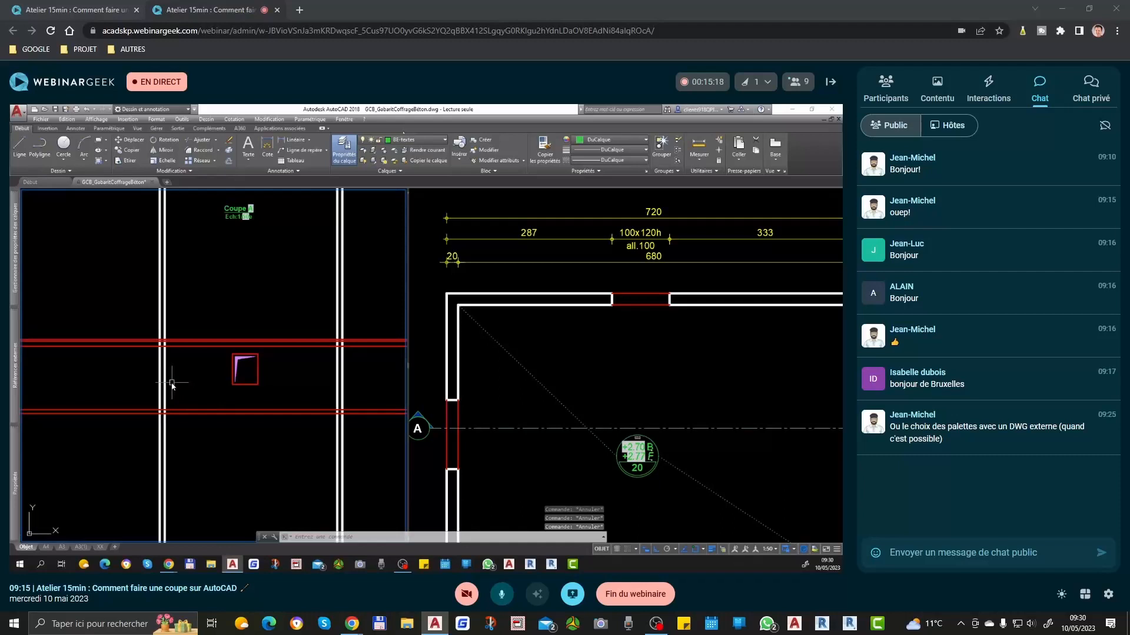
pyautogui.scroll(1, 171, 383)
pyautogui.click(681, 383)
pyautogui.scroll(-1, 674, 350)
pyautogui.scroll(1, 446, 431)
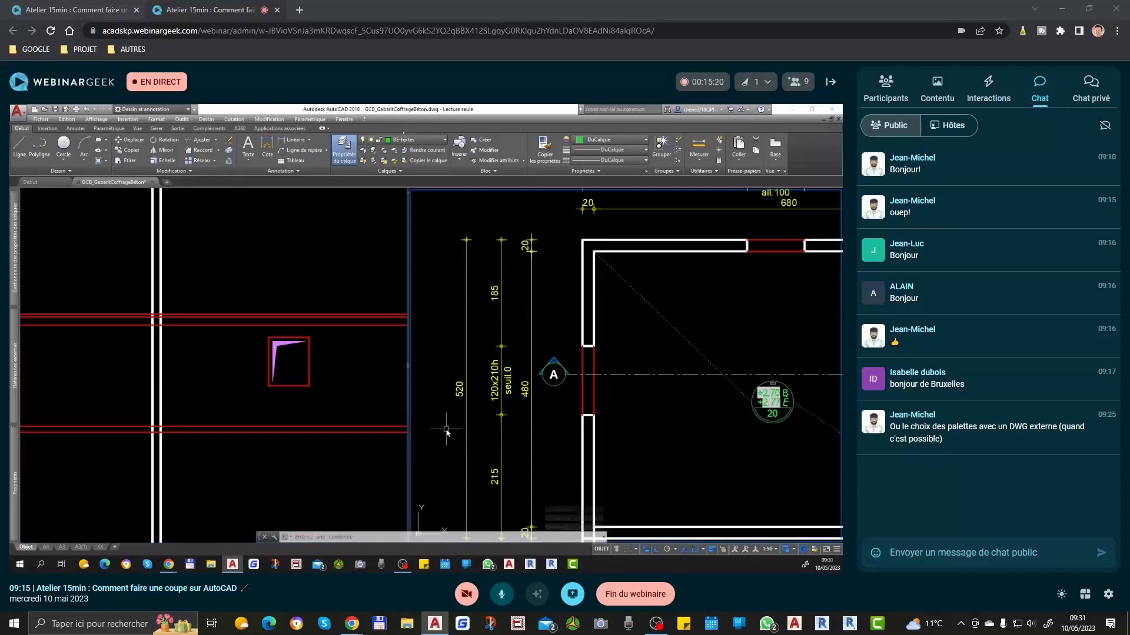
pyautogui.click(131, 407)
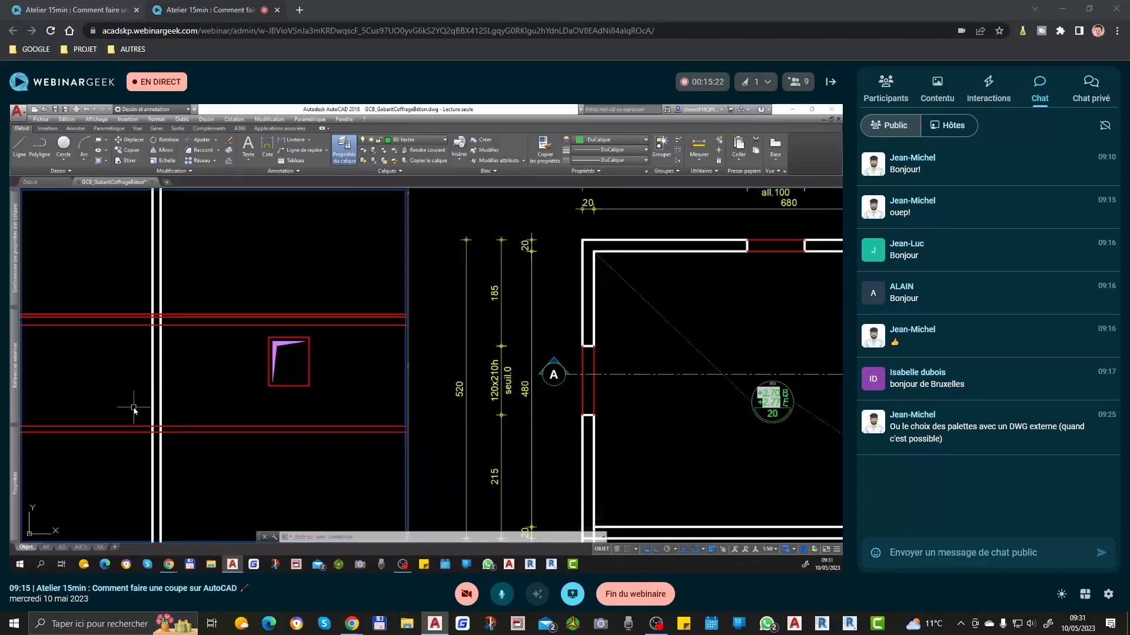
pyautogui.click(184, 426)
pyautogui.press('space')
pyautogui.click(198, 392)
pyautogui.write('218')
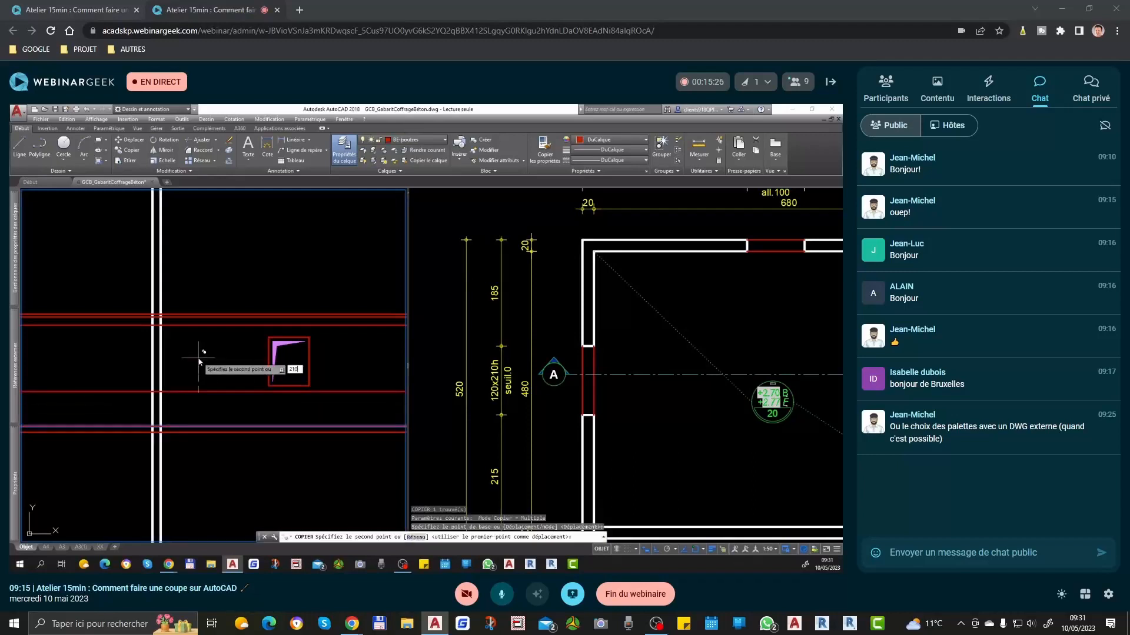
pyautogui.press('Return')
pyautogui.press('Return')
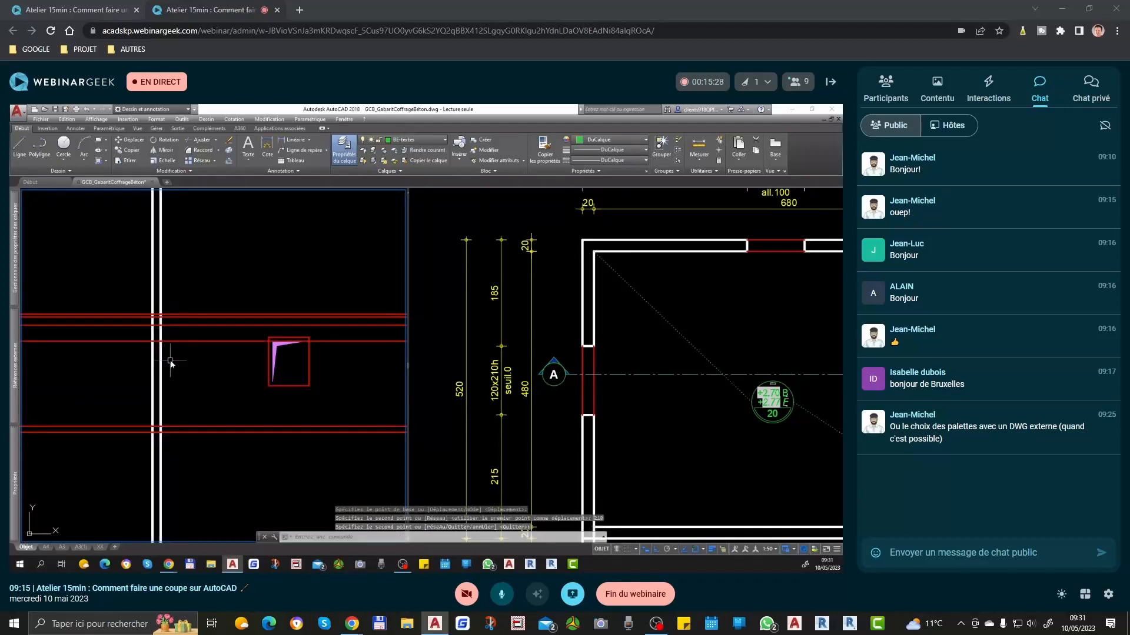
# Step: Trim the two left wall lines between the door head line and the base line to open the doorway
pyautogui.scroll(2, 171, 362)
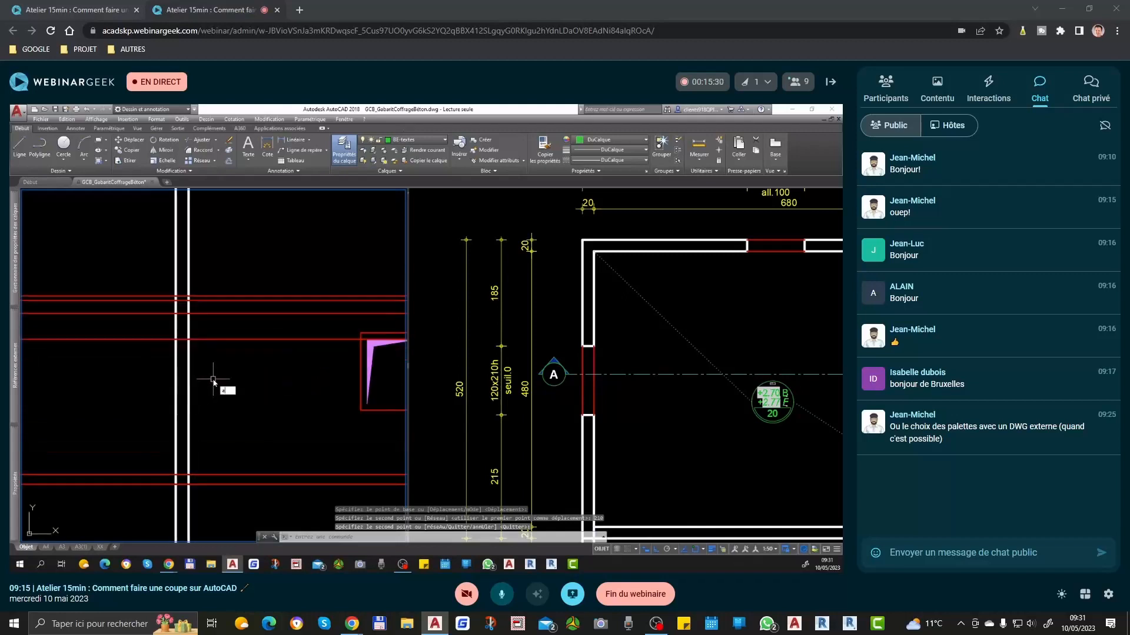
pyautogui.write('aj')
pyautogui.press('space')
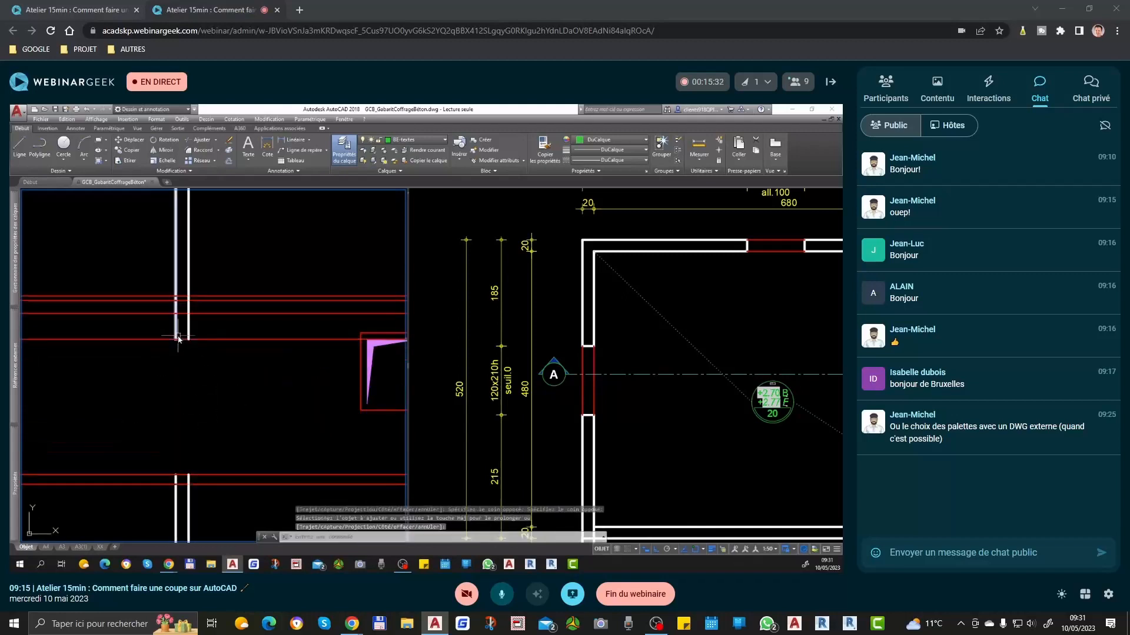
pyautogui.press('Escape')
# Step: Draw two vertical lines across the door opening, aligned with the left wall's inner and outer faces
pyautogui.write('l')
pyautogui.press('space')
pyautogui.click(175, 474)
pyautogui.click(177, 341)
pyautogui.press('space')
pyautogui.press('space')
pyautogui.click(188, 339)
pyautogui.click(189, 475)
pyautogui.press('space')
# Step: Match the two vertical door lines to the properties of the red lines
pyautogui.write('ma')
pyautogui.press('space')
pyautogui.click(177, 336)
pyautogui.click(165, 322)
pyautogui.click(224, 354)
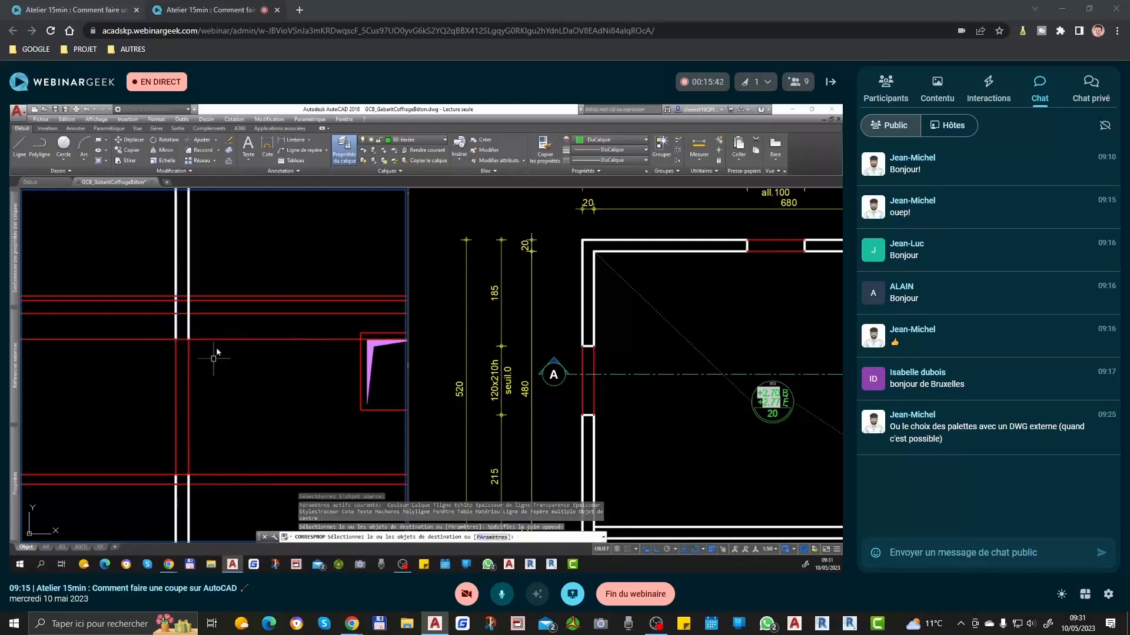
pyautogui.press('space')
# Step: Delete the horizontal construction line at the door head
pyautogui.click(230, 329)
pyautogui.click(196, 353)
pyautogui.press('Delete')
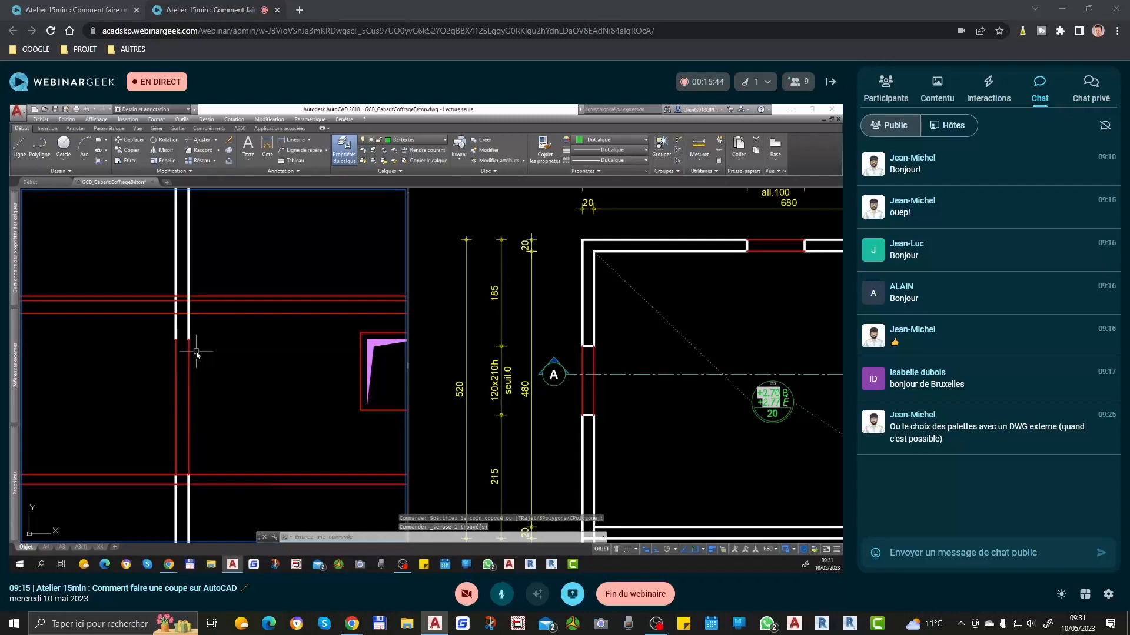
# Step: Draw a short horizontal line closing the left wall's end above the door opening
pyautogui.write('l')
pyautogui.press('space')
pyautogui.click(188, 339)
pyautogui.click(189, 339)
pyautogui.press('space')
# Step: Match the door head's closing line to the properties of the white wall line
pyautogui.write('cr')
pyautogui.press('space')
pyautogui.click(188, 330)
pyautogui.click(160, 327)
pyautogui.click(213, 365)
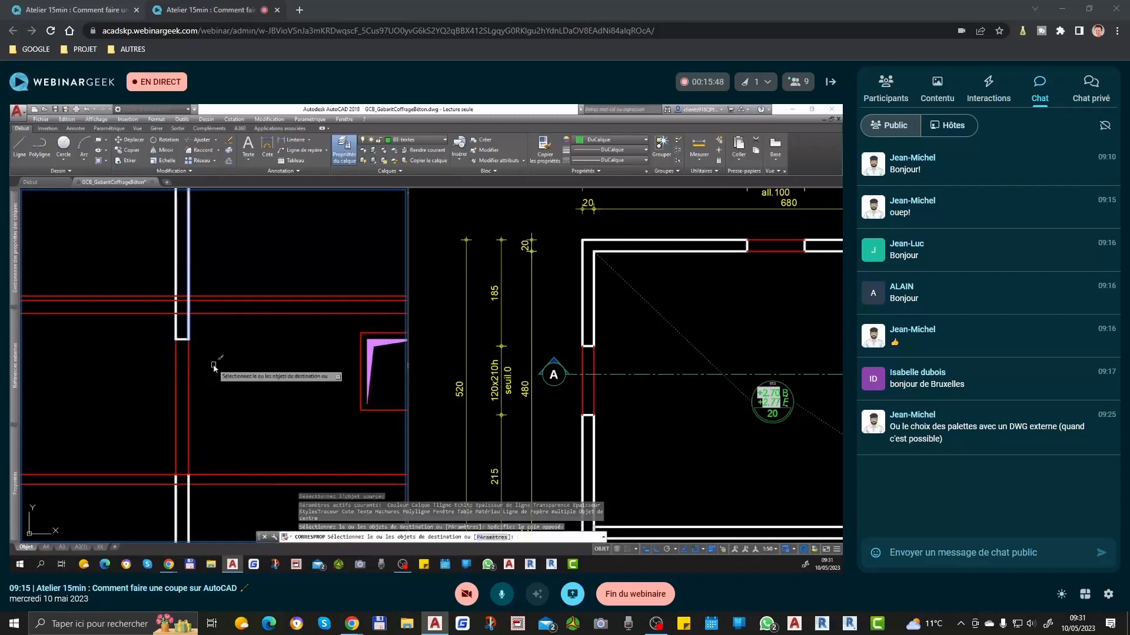
pyautogui.press('space')
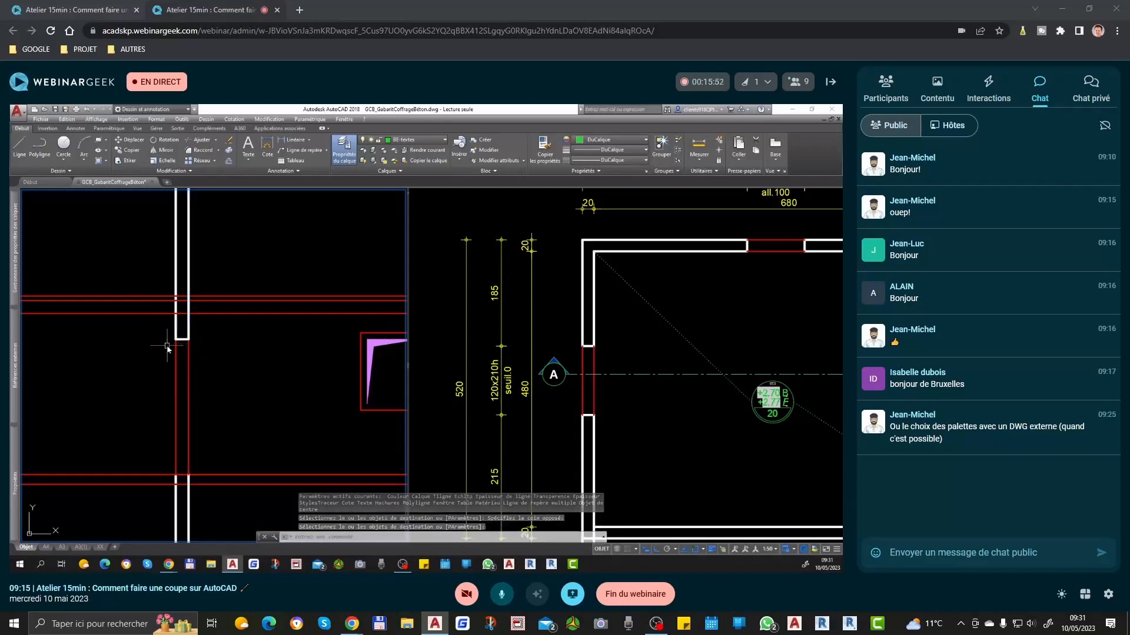
# Step: Trim the horizontal slab lines of Coupe A at the inner face of the left wall, removing the parts left of it
pyautogui.scroll(-4, 189, 377)
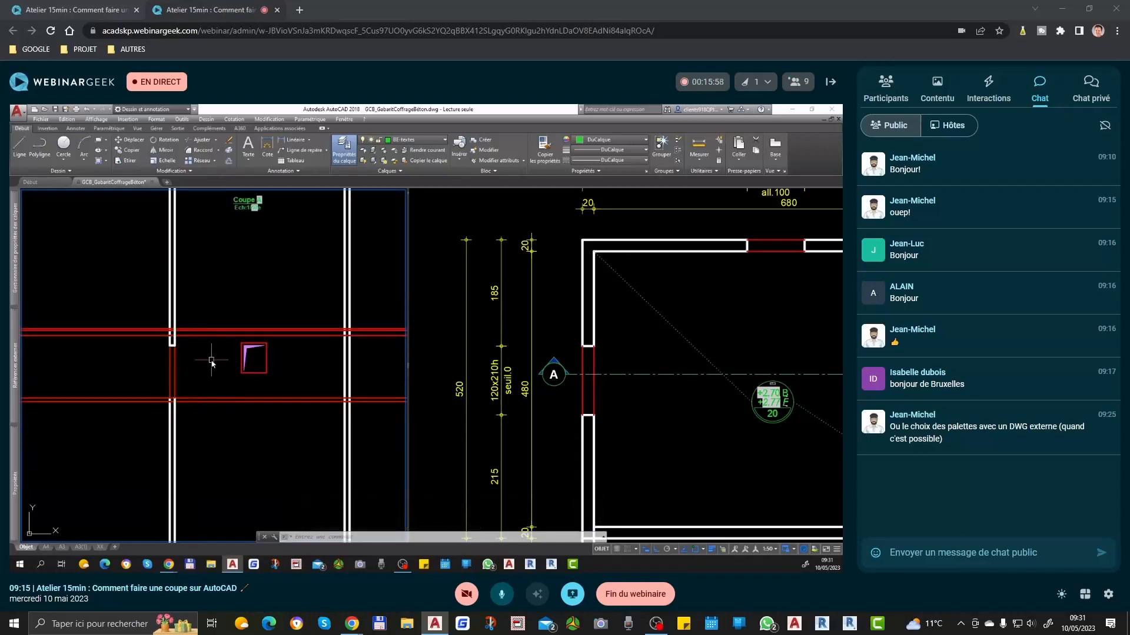
pyautogui.write('aj')
pyautogui.press('Return')
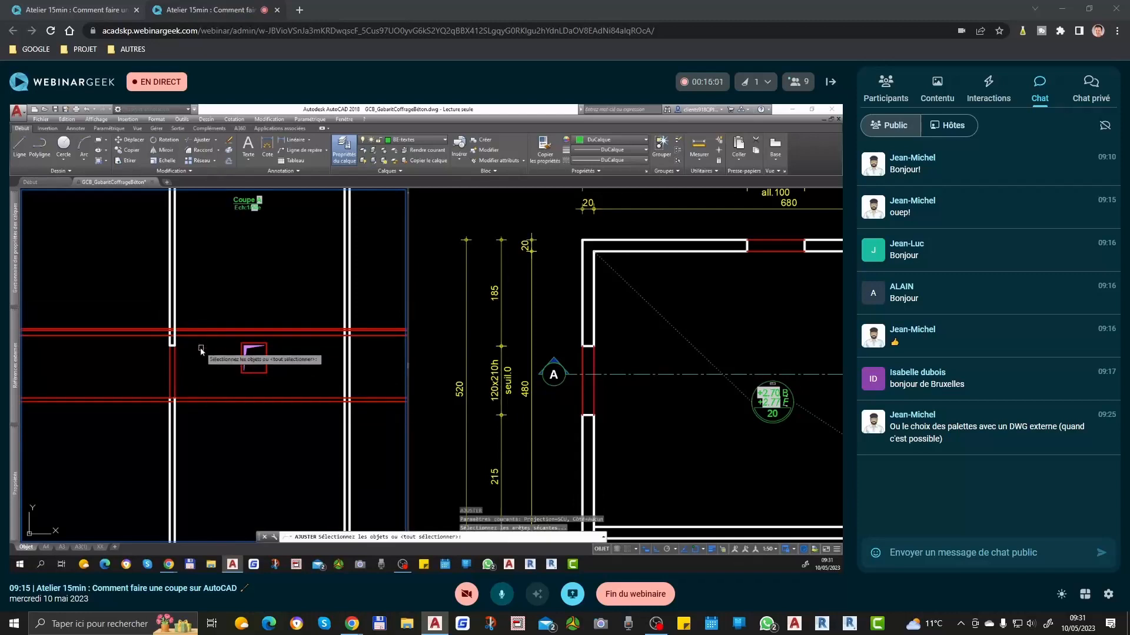
pyautogui.click(177, 316)
pyautogui.click(178, 410)
pyautogui.press('Return')
pyautogui.click(144, 309)
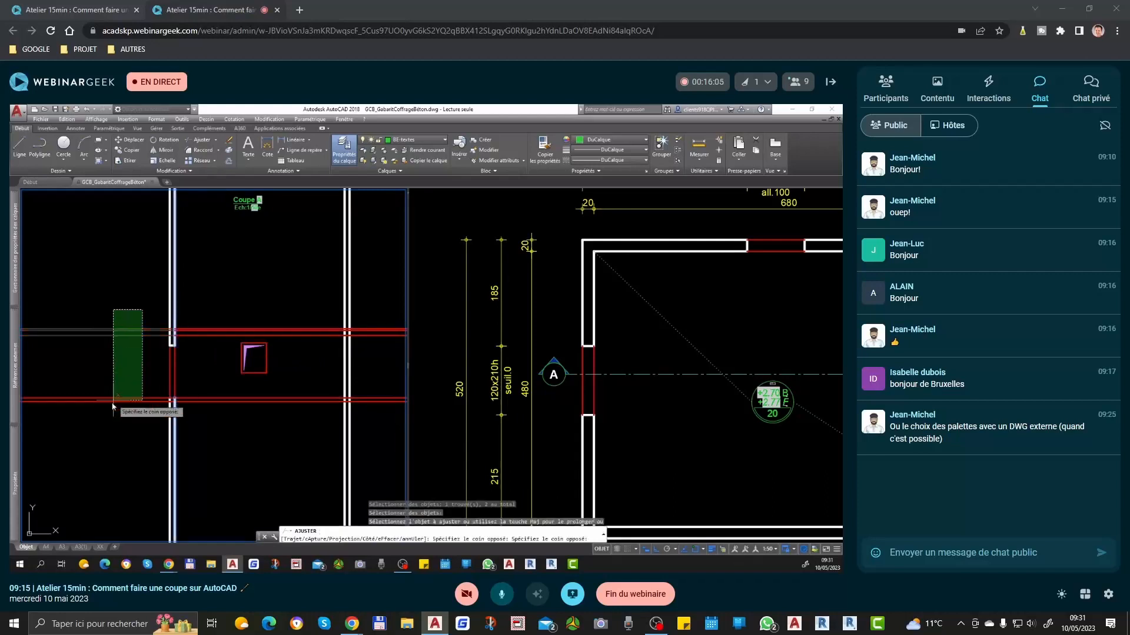
pyautogui.click(96, 456)
pyautogui.press('Return')
pyautogui.press('Return')
# Step: Trim the horizontal slab lines at the inner face of the right wall, removing the parts beyond it
pyautogui.scroll(2, 353, 332)
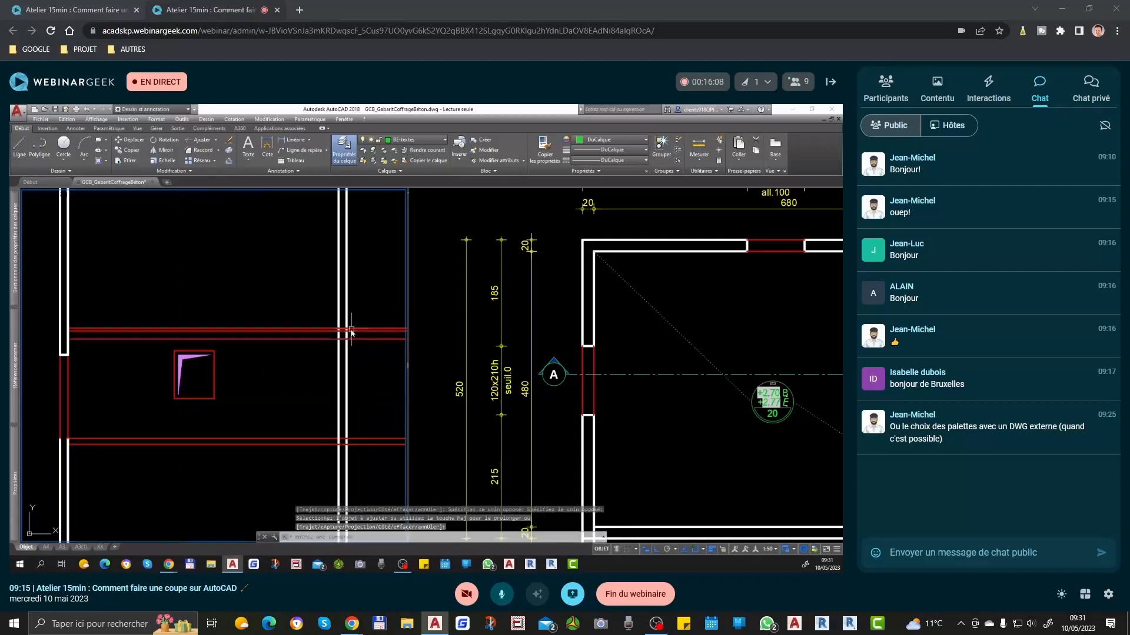
pyautogui.click(339, 319)
pyautogui.click(729, 416)
pyautogui.scroll(-2, 631, 420)
pyautogui.moveTo(676, 439); pyautogui.dragTo(583, 438, button='middle')
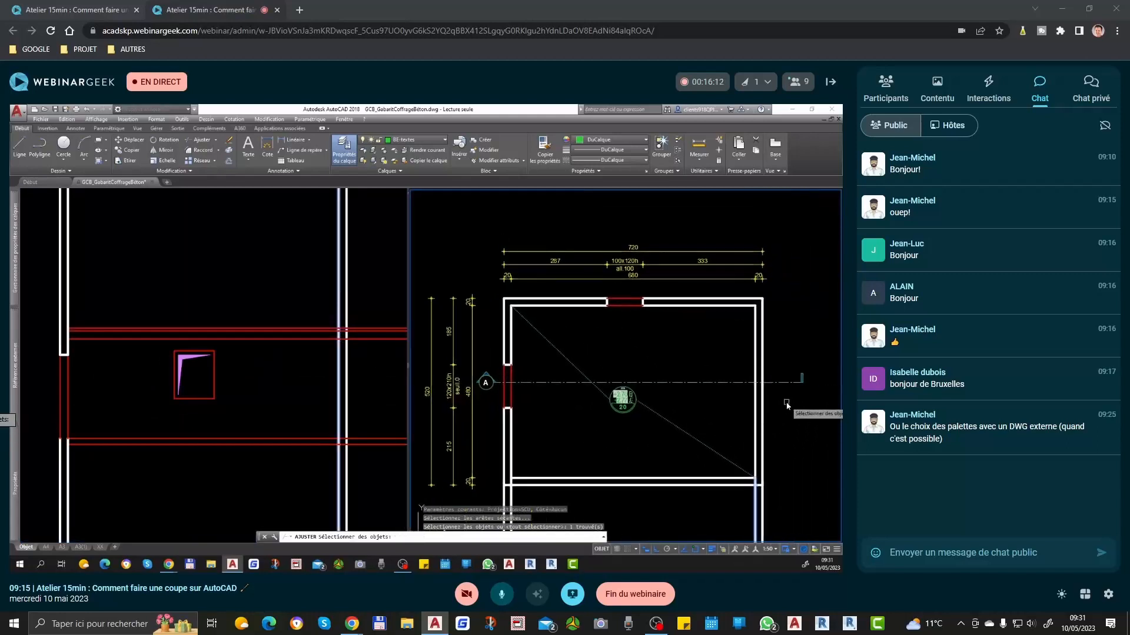
pyautogui.click(352, 354)
pyautogui.press('Return')
pyautogui.click(388, 305)
pyautogui.click(369, 481)
pyautogui.press('Escape')
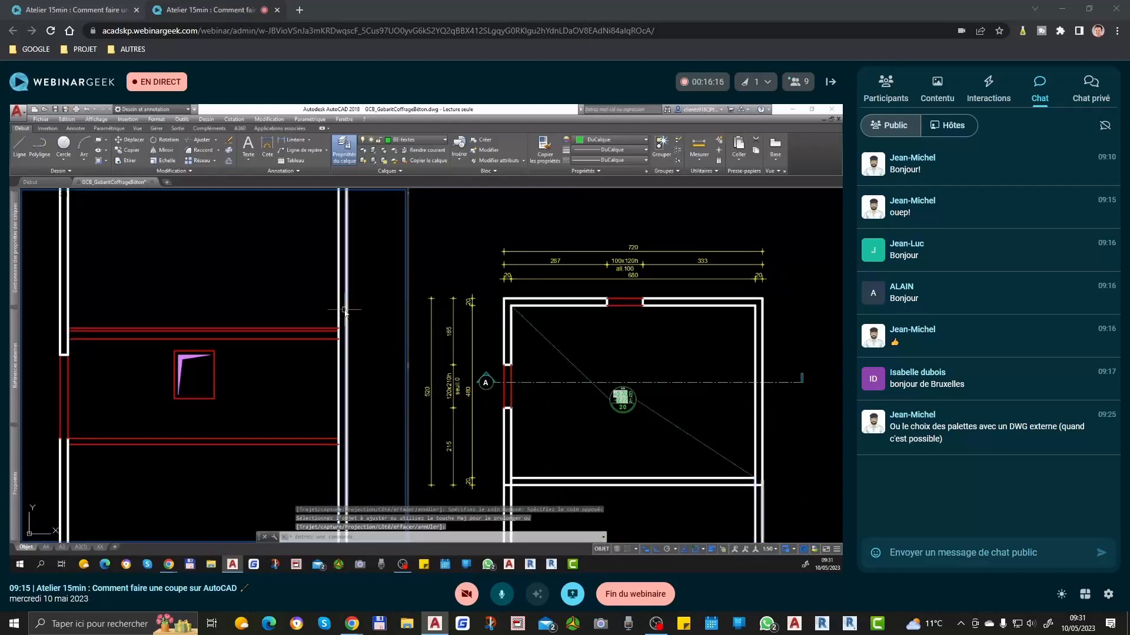
# Step: Match the upper and lower slab lines to the white wall line, leaving the top floor-finish line red
pyautogui.hotkey('ctrl', 'm')
pyautogui.click(339, 302)
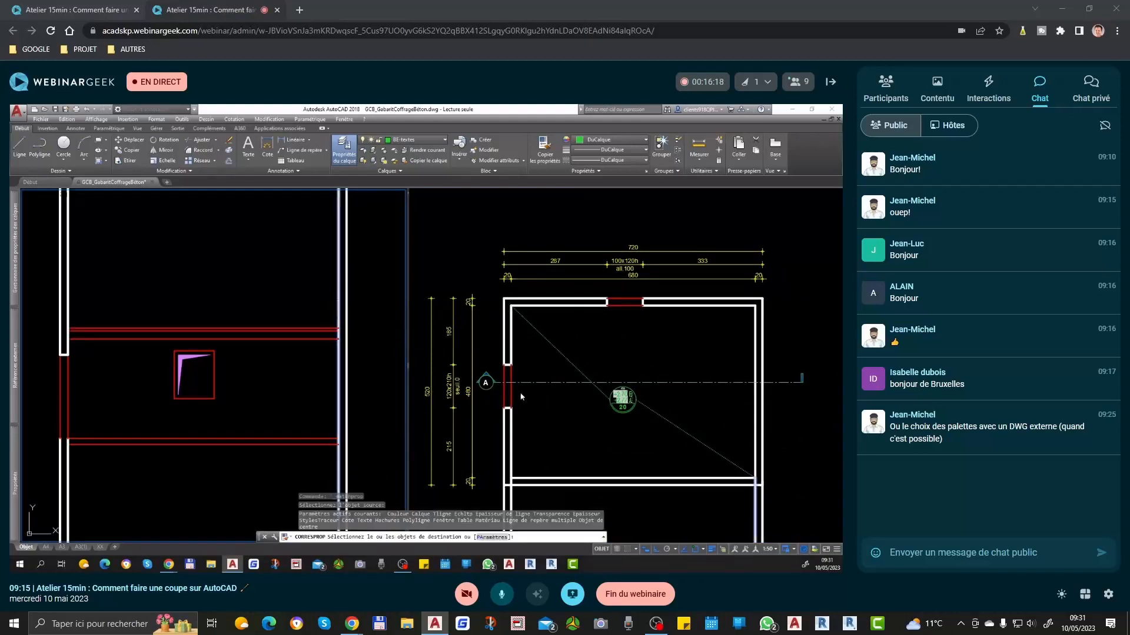
pyautogui.click(274, 331)
pyautogui.click(274, 338)
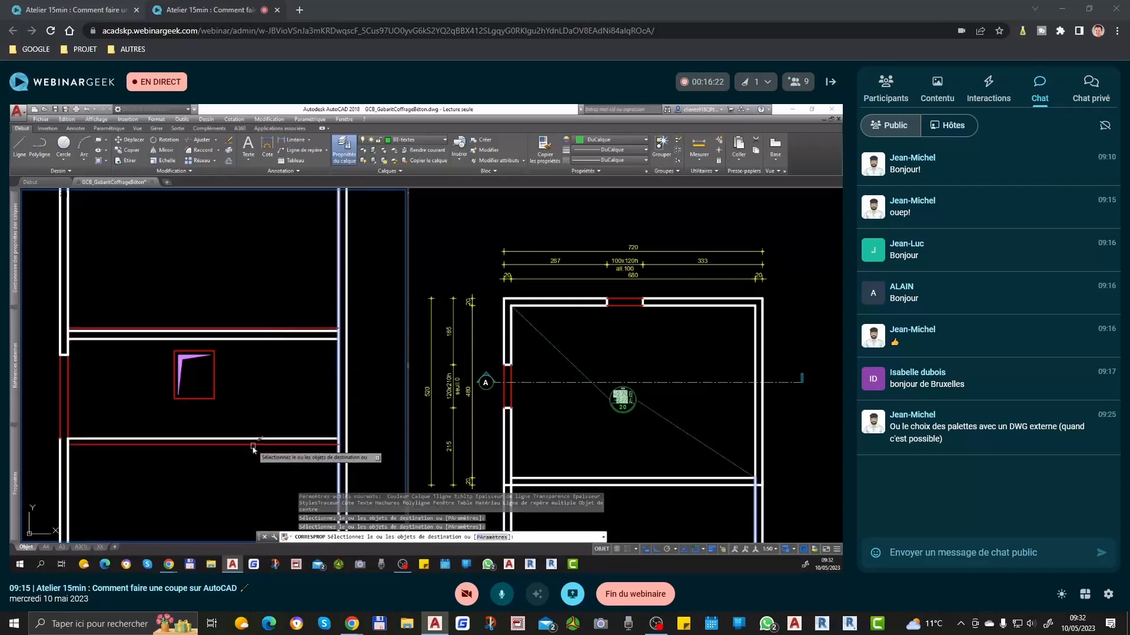
pyautogui.click(283, 440)
pyautogui.click(275, 446)
pyautogui.press('Return')
pyautogui.moveTo(168, 449); pyautogui.dragTo(282, 452, button='middle')
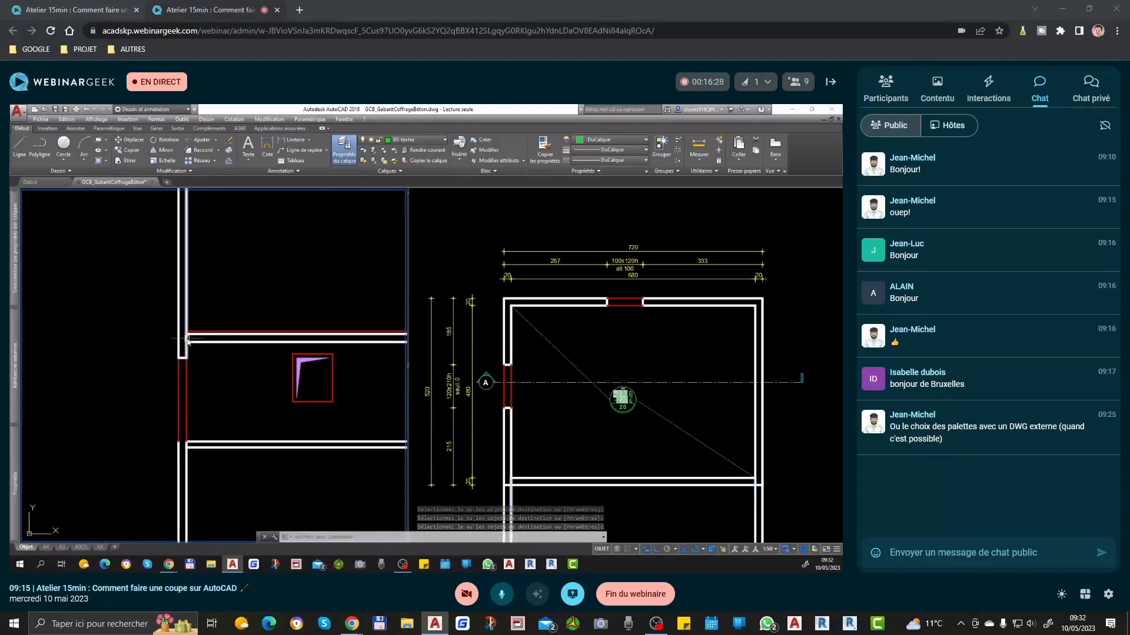
pyautogui.click(646, 348)
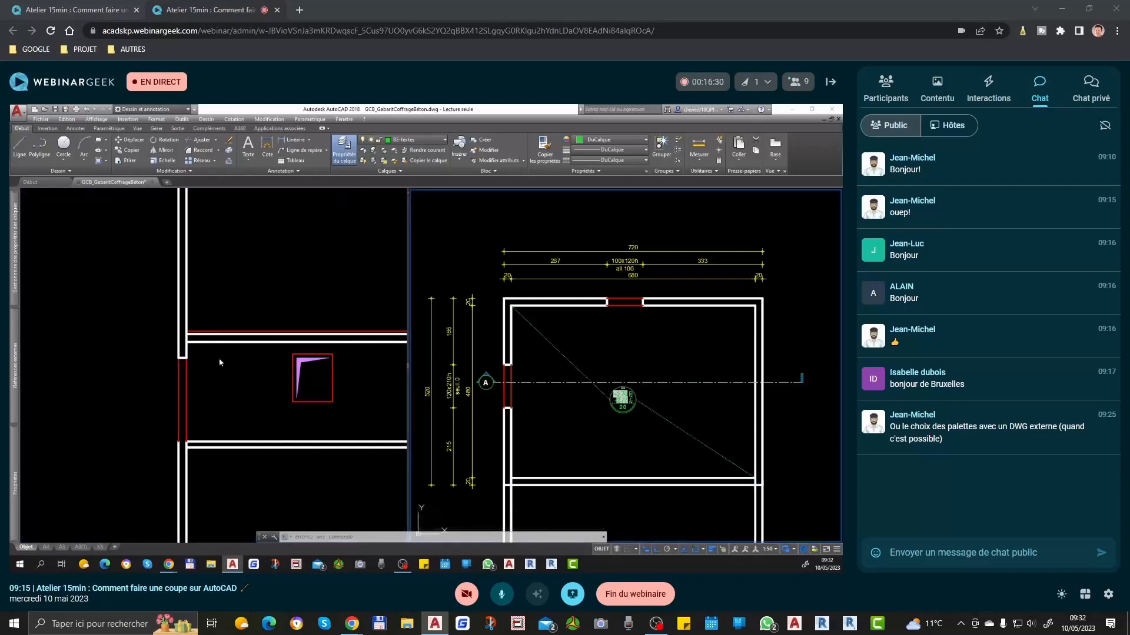
pyautogui.click(198, 356)
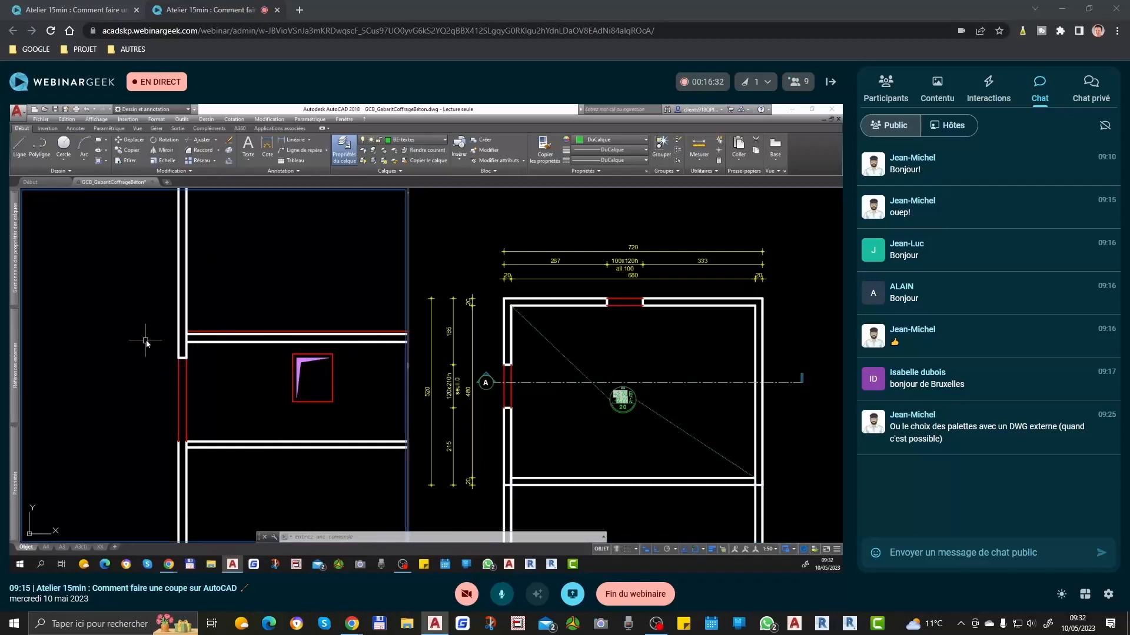
pyautogui.click(195, 336)
pyautogui.scroll(2, 200, 325)
pyautogui.write('co')
pyautogui.press('space')
pyautogui.click(215, 317)
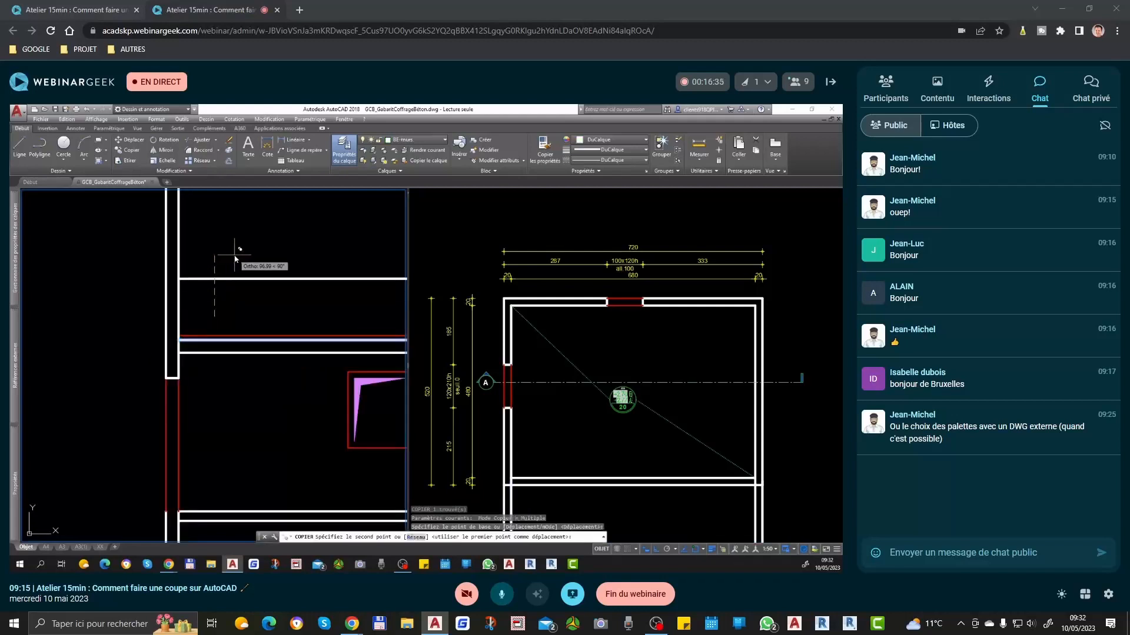
pyautogui.press('Escape')
pyautogui.scroll(-3, 229, 365)
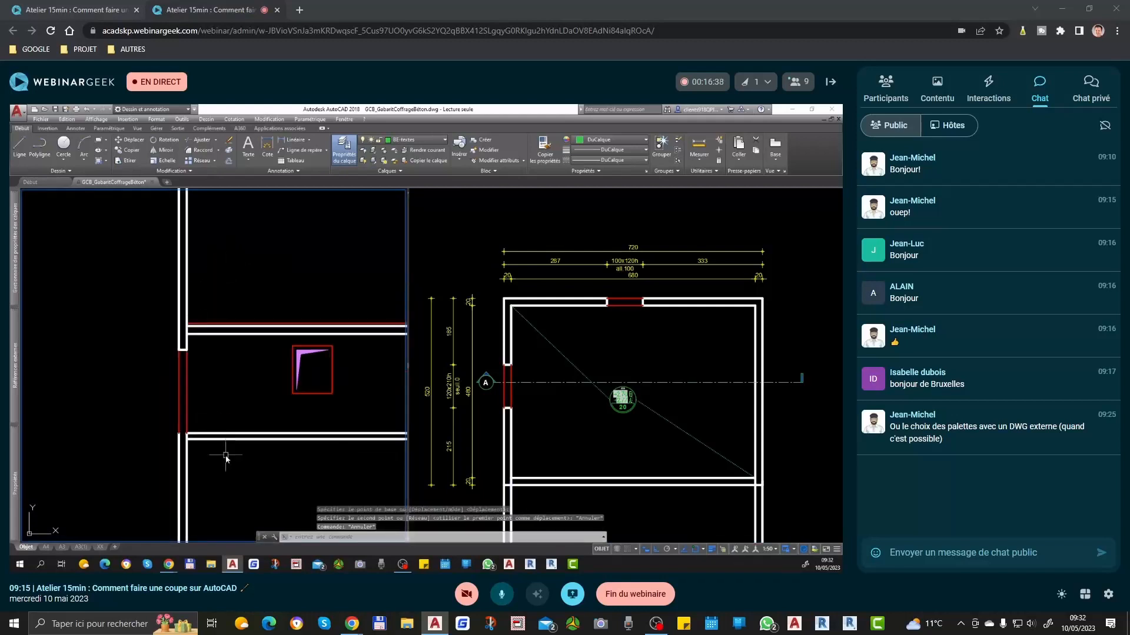
# Step: Copy the red floor-finish line above the upper slab 50 units upward
pyautogui.scroll(2, 215, 373)
pyautogui.click(202, 370)
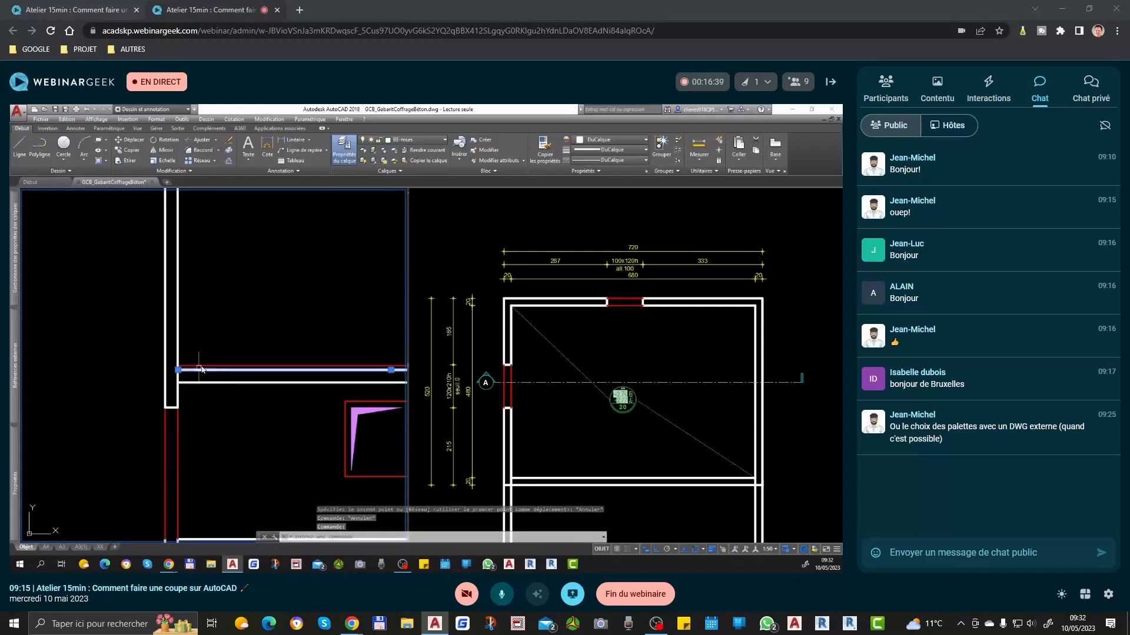
pyautogui.write('co')
pyautogui.press('space')
pyautogui.click(219, 353)
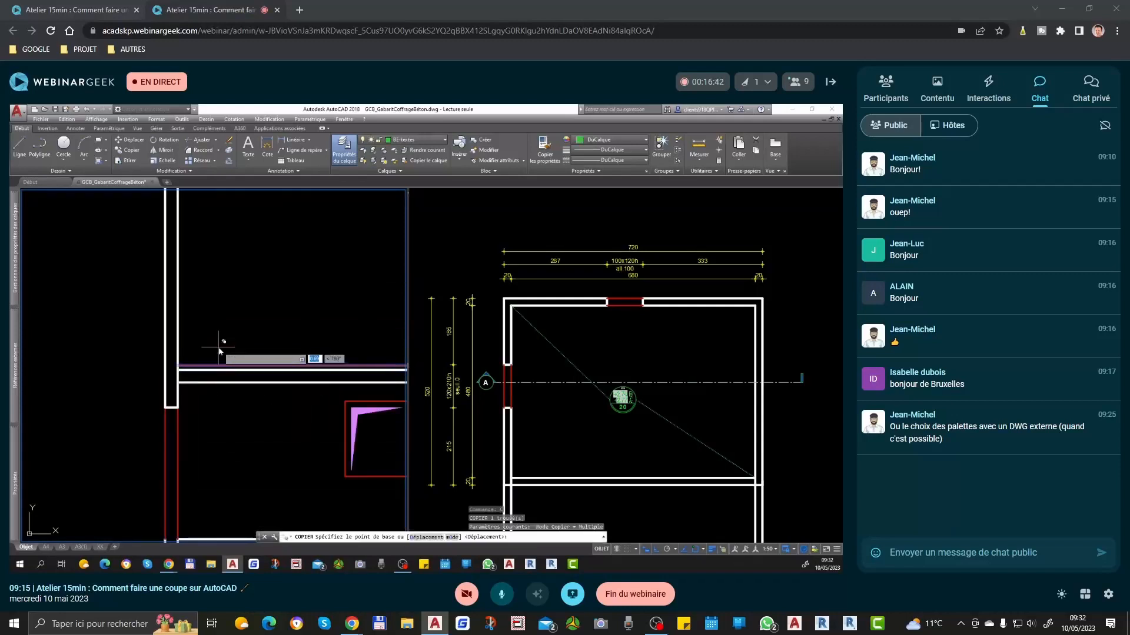
pyautogui.write('50')
pyautogui.press('Return')
pyautogui.press('Return')
# Step: Move the copied red line horizontally to the left so that it crosses the left wall
pyautogui.click(223, 337)
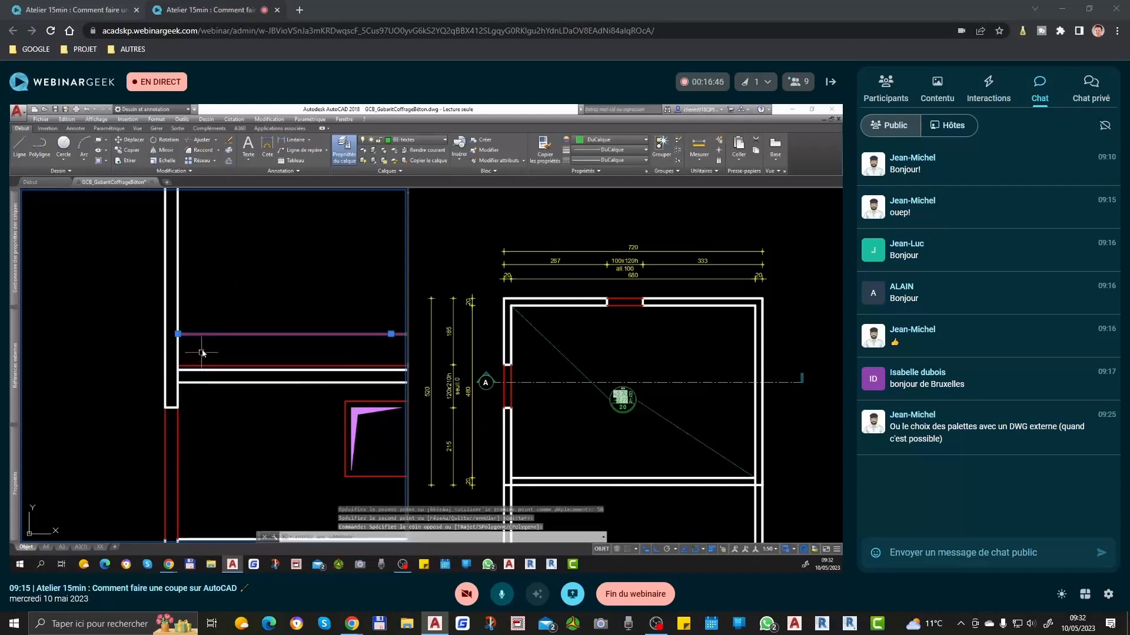
pyautogui.write('dp')
pyautogui.press('space')
pyautogui.click(289, 288)
pyautogui.click(239, 296)
# Step: Trim the two left wall lines above the copied red line to form the parapet height
pyautogui.write('aj')
pyautogui.press('space')
pyautogui.press('space')
pyautogui.click(239, 286)
pyautogui.click(112, 316)
pyautogui.scroll(-5, 99, 335)
pyautogui.press('space')
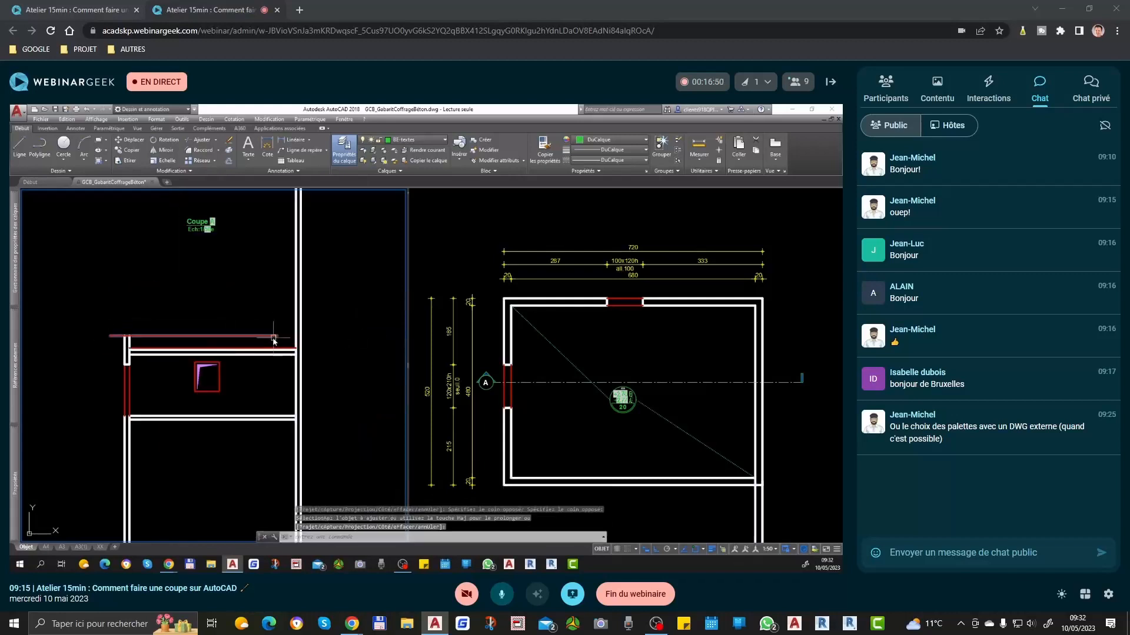
# Step: Stretch the right end of the red parapet-height line horizontally past the right wall
pyautogui.click(275, 336)
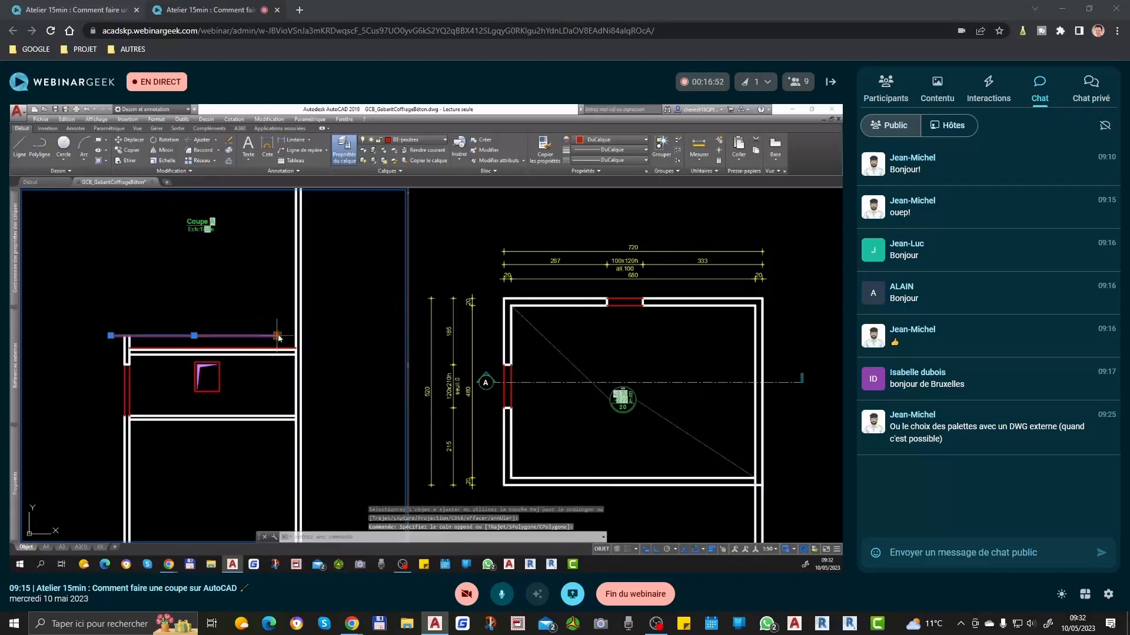
pyautogui.click(278, 336)
pyautogui.click(327, 336)
pyautogui.press('Escape')
# Step: Trim the two right wall lines above the red parapet-height line
pyautogui.scroll(4, 318, 318)
pyautogui.write('aj')
pyautogui.press('space')
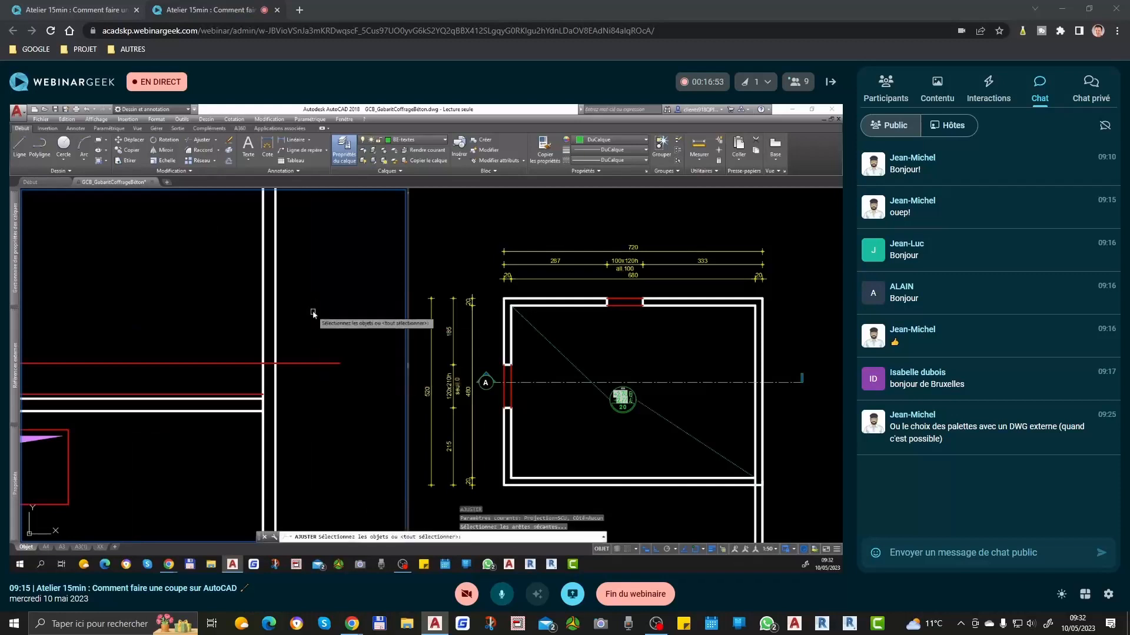
pyautogui.press('space')
pyautogui.click(313, 312)
pyautogui.click(217, 336)
pyautogui.press('space')
# Step: Delete the red parapet-height construction line
pyautogui.click(312, 358)
pyautogui.click(302, 388)
pyautogui.press('Delete')
# Step: Draw a horizontal line closing the top of the right wall's parapet
pyautogui.scroll(4, 266, 360)
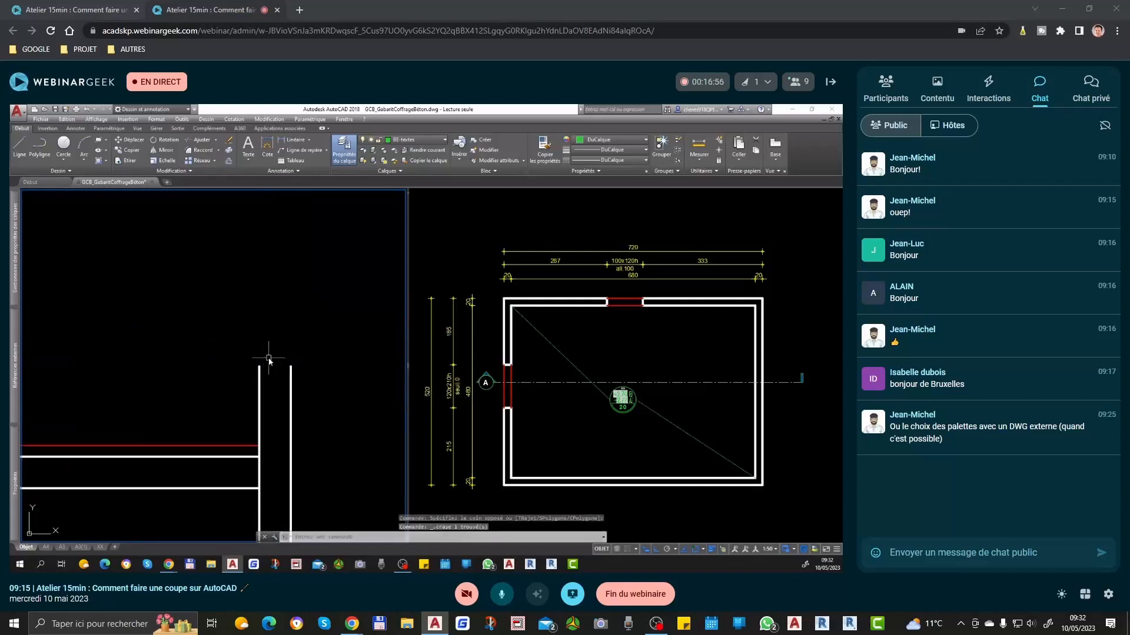
pyautogui.write('l')
pyautogui.press('space')
pyautogui.click(260, 366)
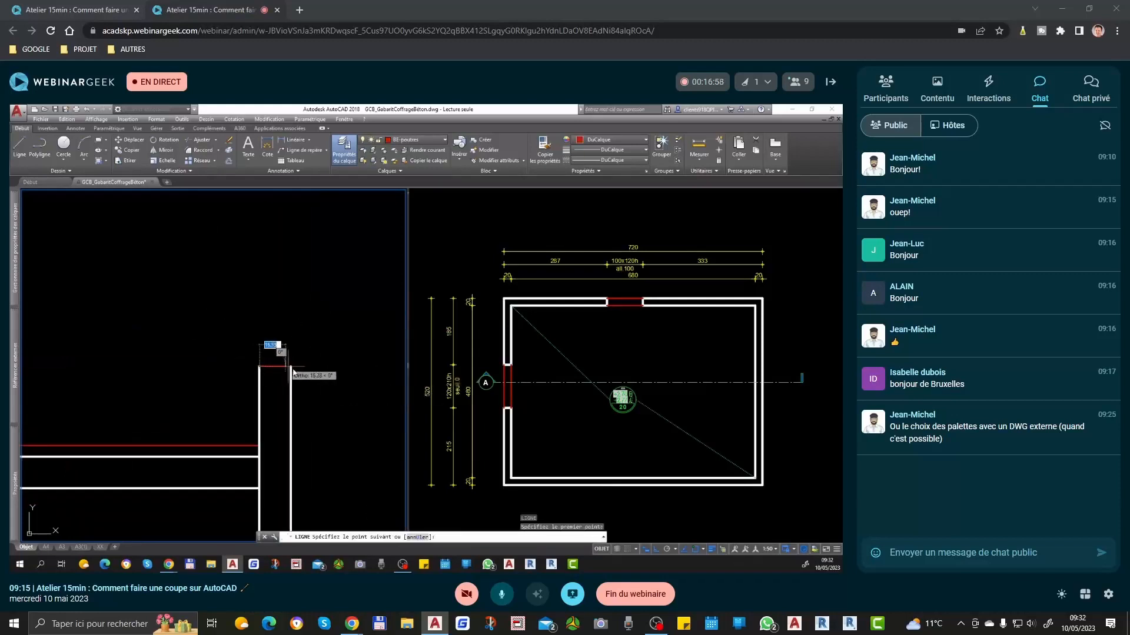
pyautogui.click(291, 366)
pyautogui.press('space')
# Step: Match the right parapet's closing line to the properties of the white wall line
pyautogui.write('cr')
pyautogui.click(291, 373)
pyautogui.click(279, 350)
pyautogui.click(267, 374)
pyautogui.press('space')
# Step: Draw a horizontal line closing the top of the left wall's parapet
pyautogui.scroll(-6, 306, 385)
pyautogui.moveTo(156, 412); pyautogui.dragTo(266, 405, button='middle')
pyautogui.scroll(6, 165, 369)
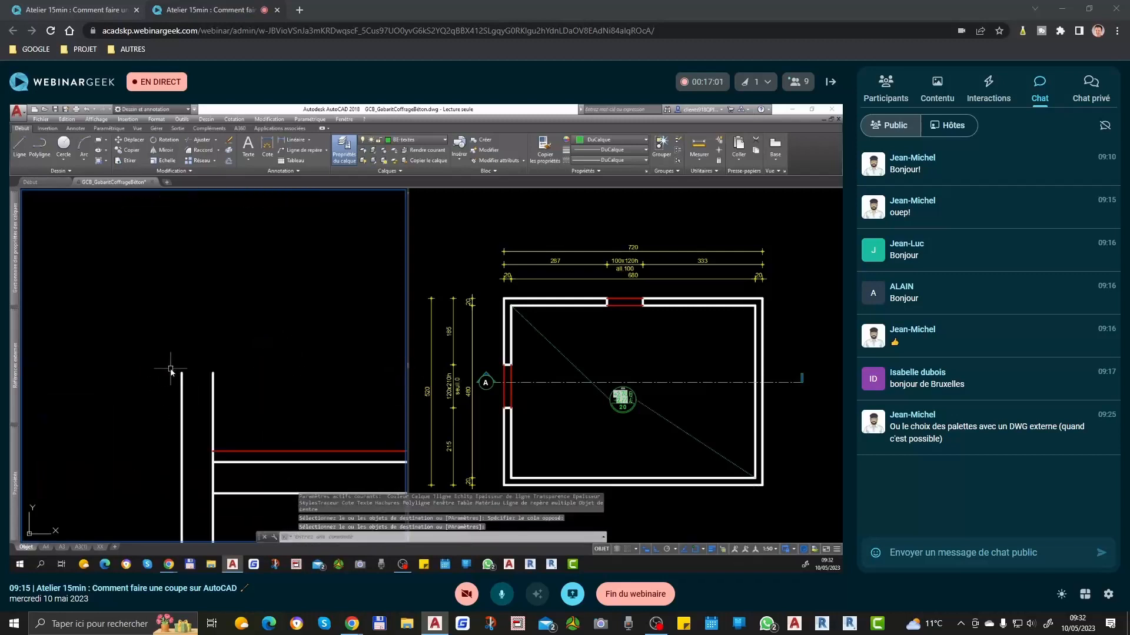
pyautogui.write('l')
pyautogui.press('space')
pyautogui.click(182, 374)
pyautogui.click(213, 374)
pyautogui.press('space')
# Step: Match the left parapet's closing line to the properties of the white wall line
pyautogui.write('cr')
pyautogui.click(213, 380)
pyautogui.click(204, 359)
pyautogui.click(191, 397)
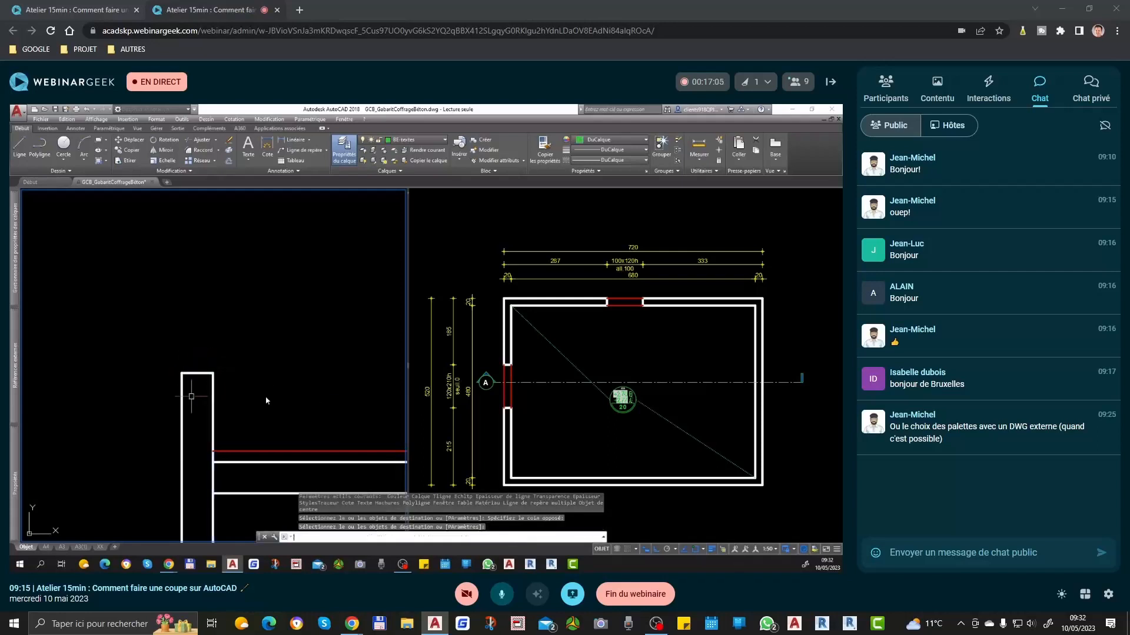
pyautogui.press('space')
# Step: Dimension the full outer length of the plan's left wall, placing the dimension line inside the room
pyautogui.click(531, 346)
pyautogui.moveTo(615, 414); pyautogui.dragTo(596, 386, button='middle')
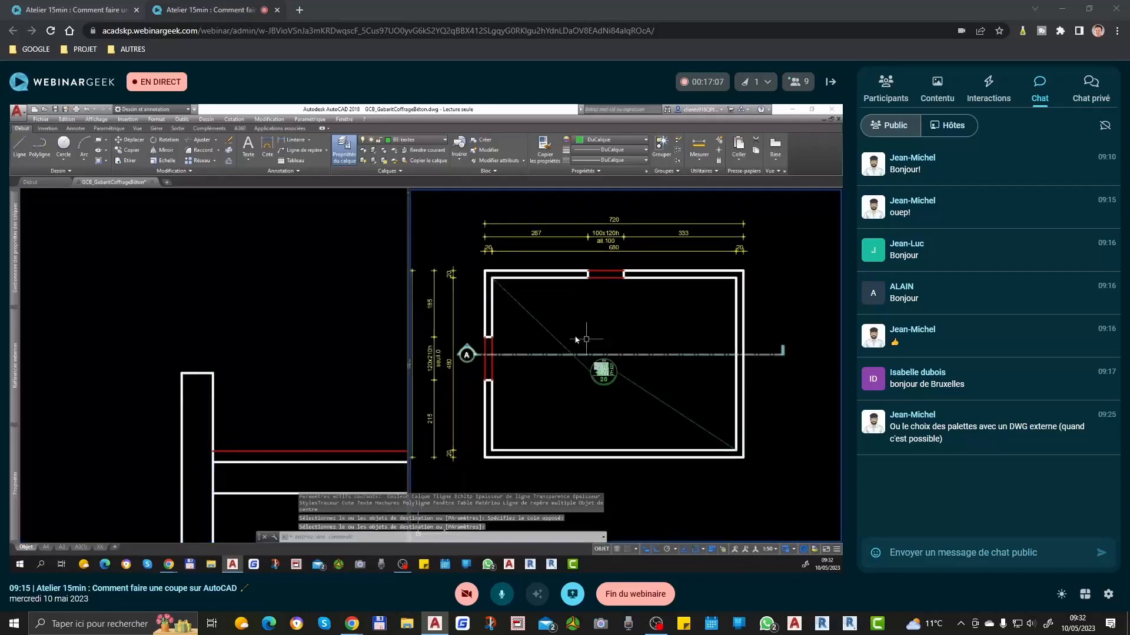
pyautogui.write('cot')
pyautogui.press('space')
pyautogui.click(488, 273)
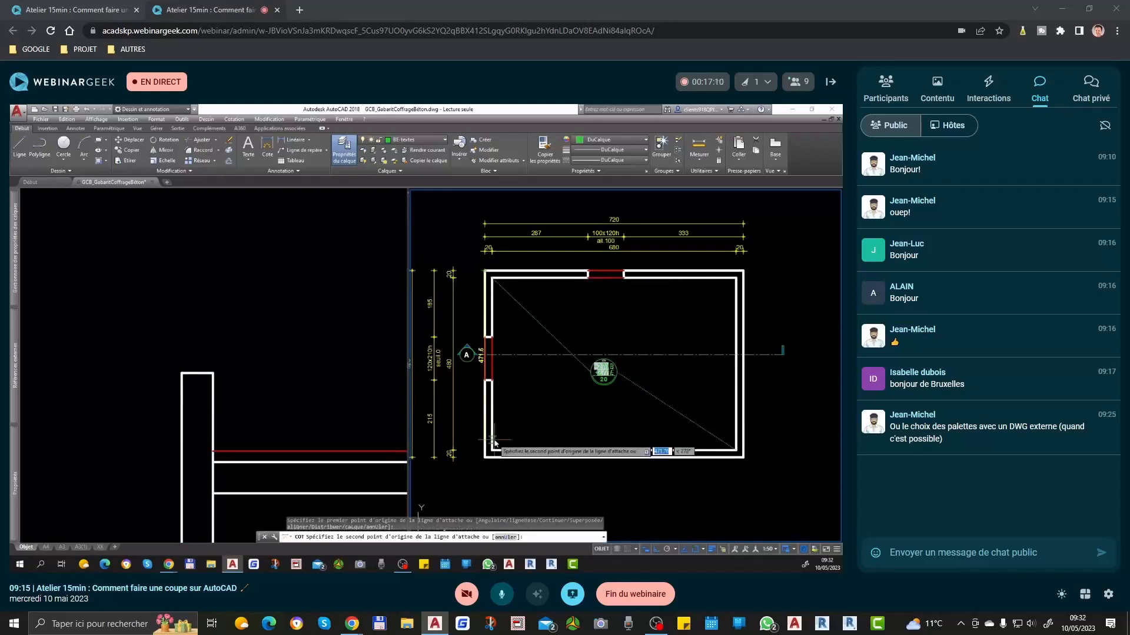
pyautogui.click(484, 457)
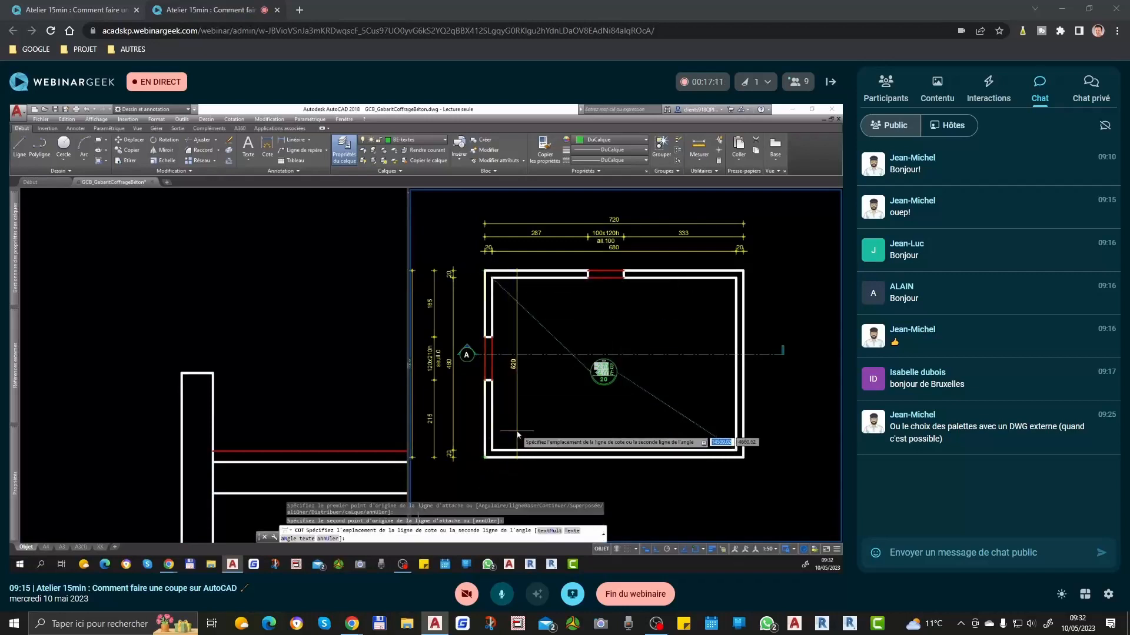
pyautogui.click(516, 385)
# Step: Replace the text of the new dimension inside the room with "Acrotère"
pyautogui.doubleClick(511, 366)
pyautogui.scroll(2, 512, 367)
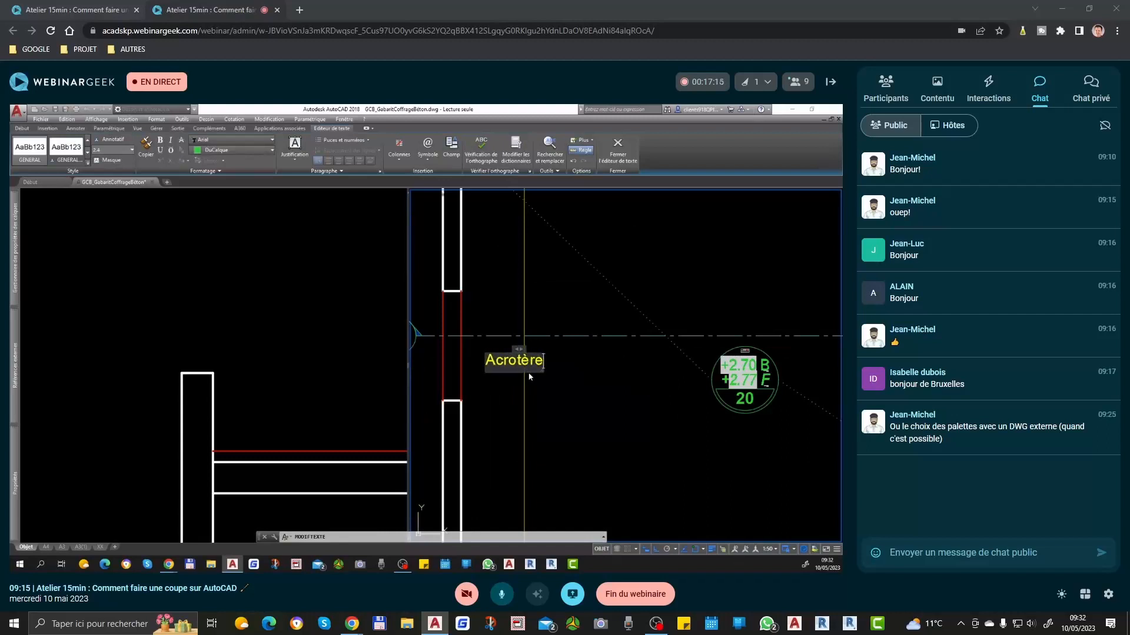
pyautogui.click(601, 429)
pyautogui.scroll(-2, 509, 318)
pyautogui.press('Return')
pyautogui.click(514, 346)
pyautogui.press('Escape')
# Step: Match the "Acrotère" dimension to the properties of the room's thin diagonal line
pyautogui.scroll(-4, 579, 327)
pyautogui.write('ma')
pyautogui.press('Return')
pyautogui.click(579, 317)
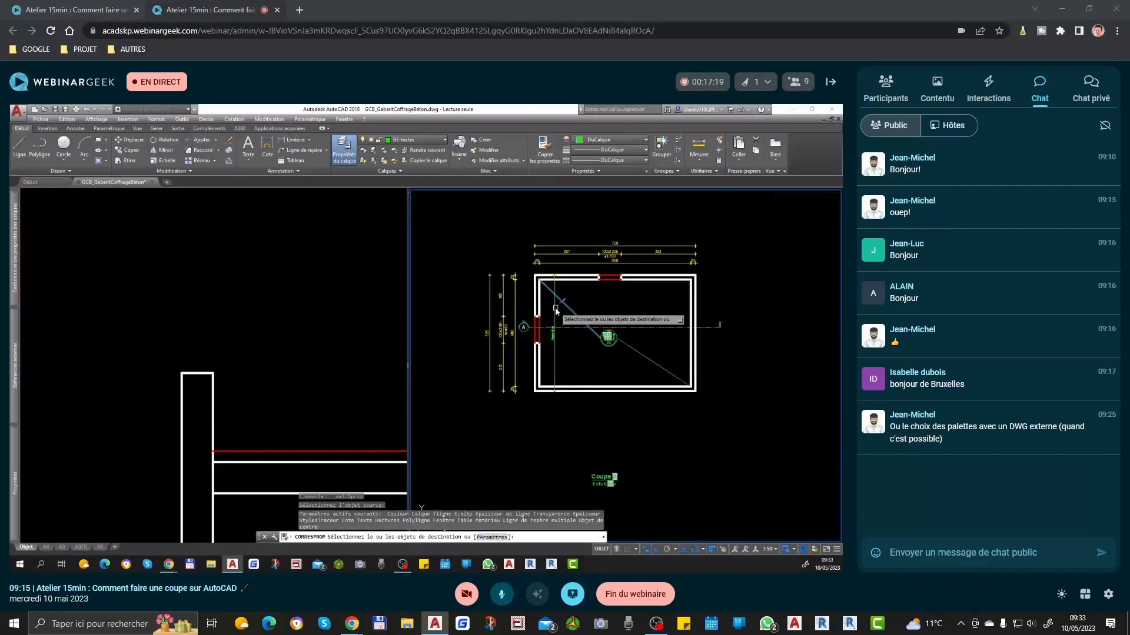
pyautogui.click(555, 310)
pyautogui.press('Return')
# Step: Assign the dimension style REPERES 50E to the "Acrotère" dimension
pyautogui.click(555, 310)
pyautogui.scroll(6, 562, 321)
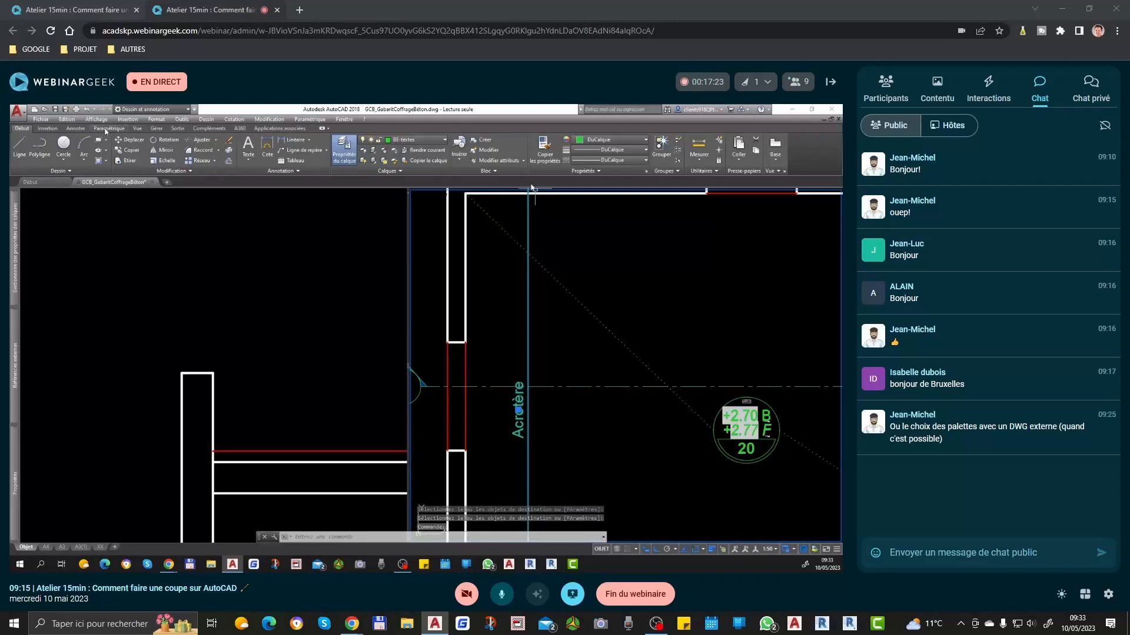
pyautogui.click(80, 129)
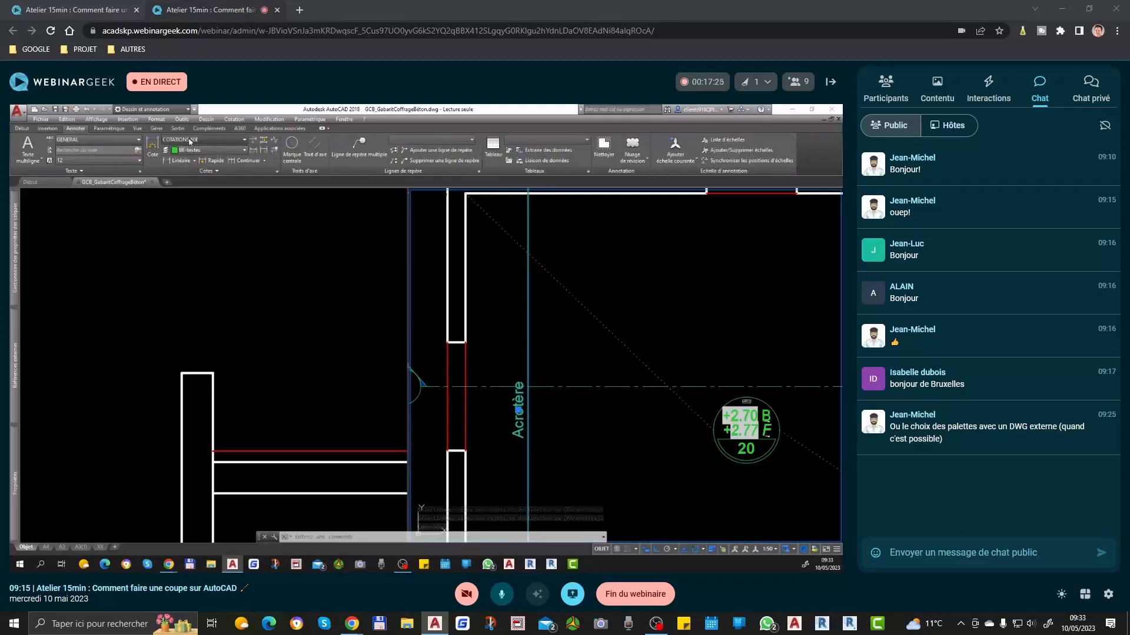
pyautogui.click(189, 141)
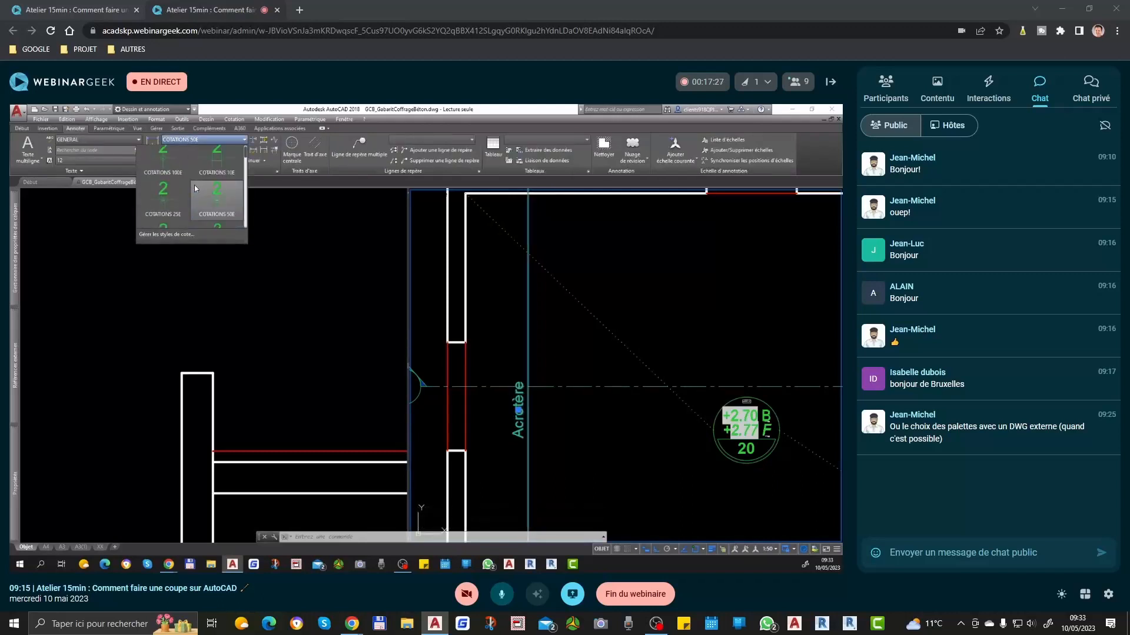
pyautogui.scroll(-2, 195, 185)
pyautogui.scroll(-2, 200, 202)
pyautogui.scroll(-2, 188, 202)
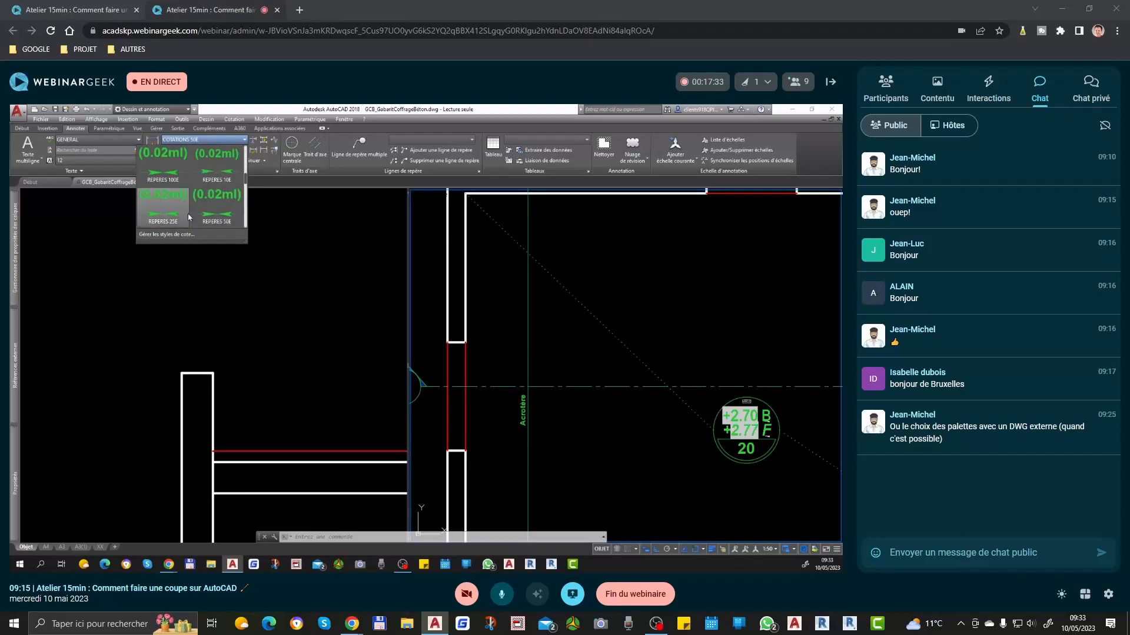
pyautogui.click(218, 211)
pyautogui.press('Escape')
# Step: Dimension the full outer length of the plan's right wall, placing the dimension line just outside it
pyautogui.scroll(-2, 573, 390)
pyautogui.scroll(2, 541, 257)
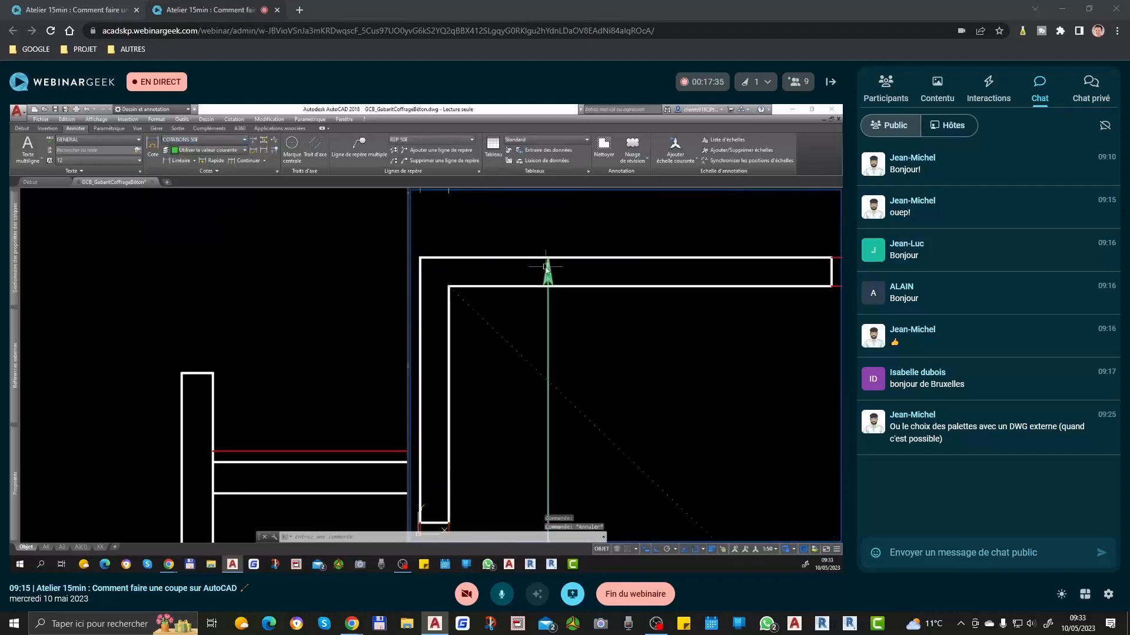
pyautogui.scroll(-3, 550, 270)
pyautogui.scroll(1, 641, 286)
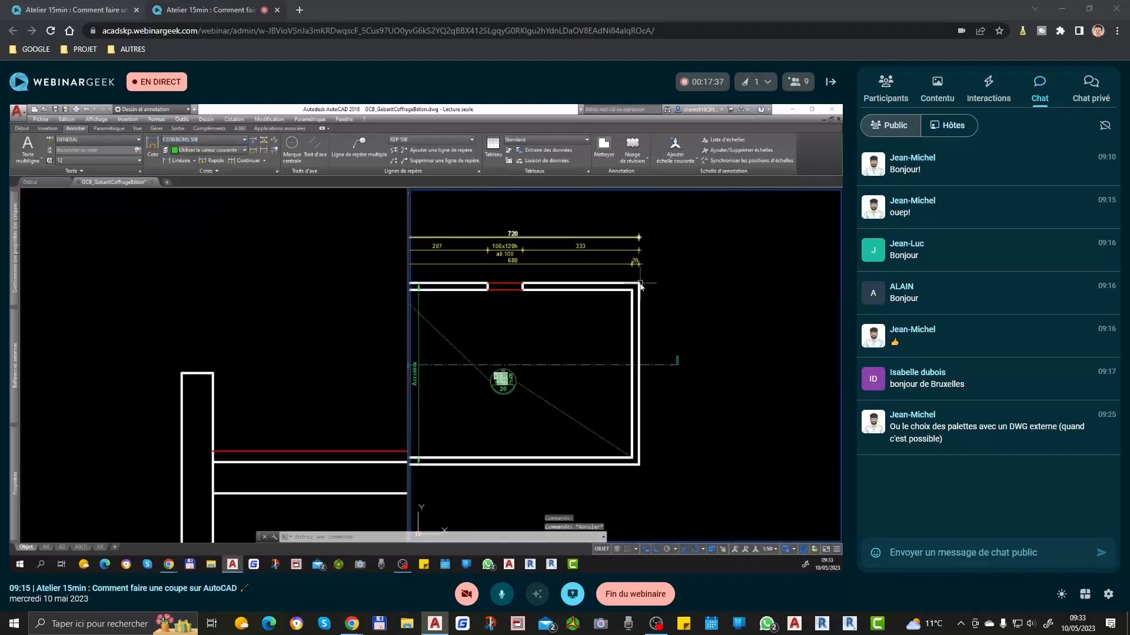
pyautogui.press('space')
pyautogui.click(639, 284)
pyautogui.click(639, 465)
pyautogui.click(656, 468)
# Step: Copy the "Acrotère" text from the dimension inside the room onto the dimension outside the plan's right wall
pyautogui.write('CTX')
pyautogui.press('space')
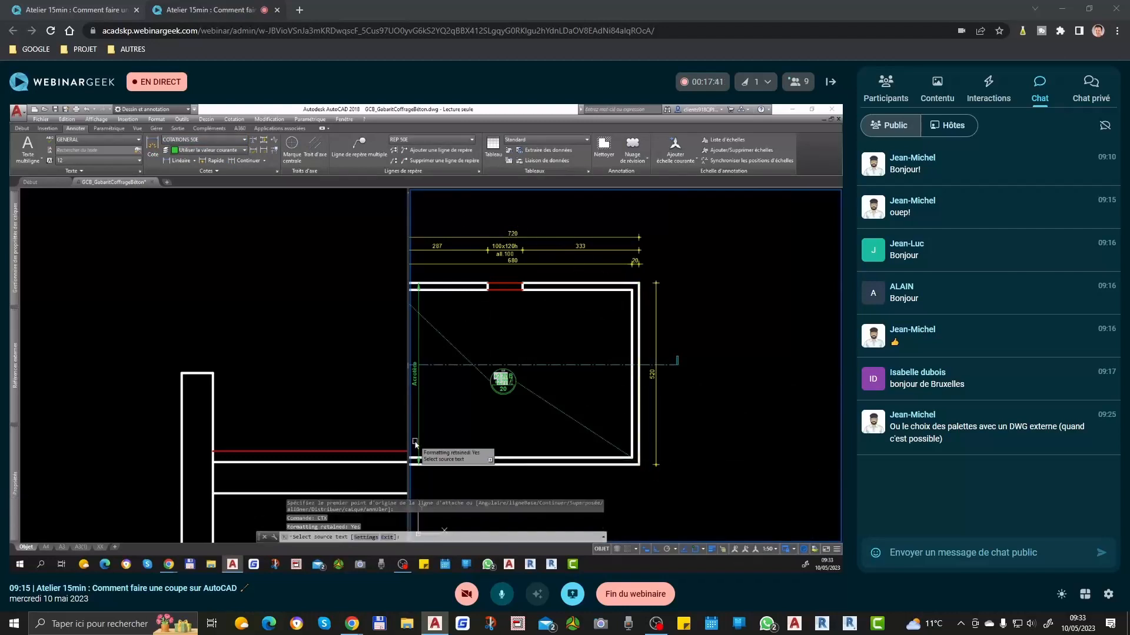
pyautogui.click(416, 375)
pyautogui.click(652, 374)
pyautogui.press('Return')
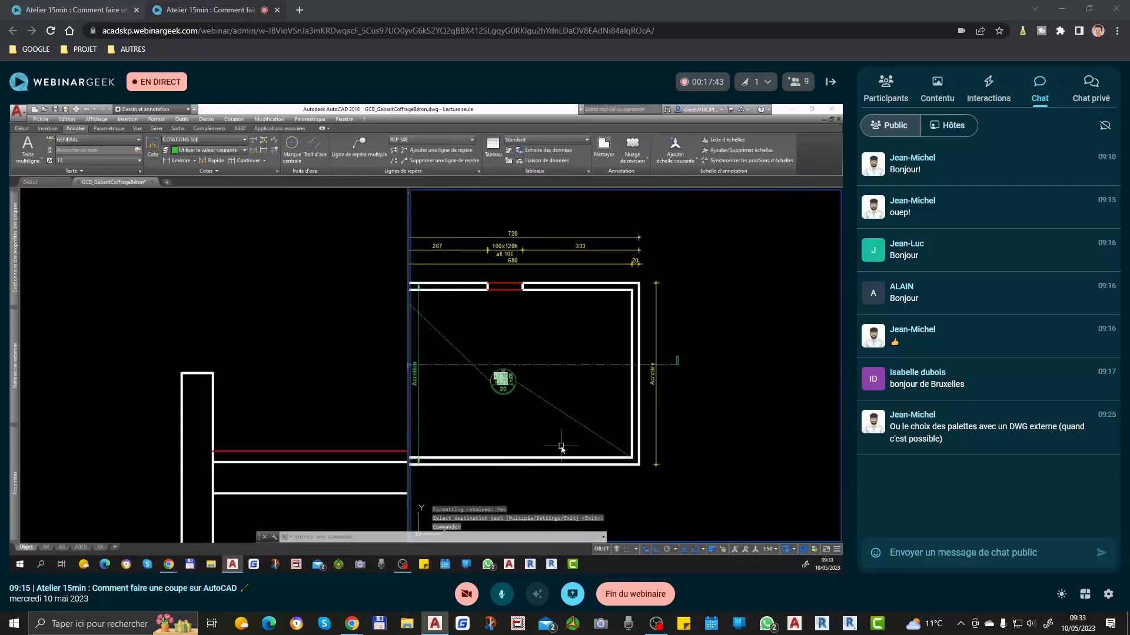
# Step: Match the dimension outside the right wall to the properties of the green "Acrotère" dimension inside the room
pyautogui.write('CP')
pyautogui.press('space')
pyautogui.click(510, 385)
pyautogui.click(653, 377)
pyautogui.press('space')
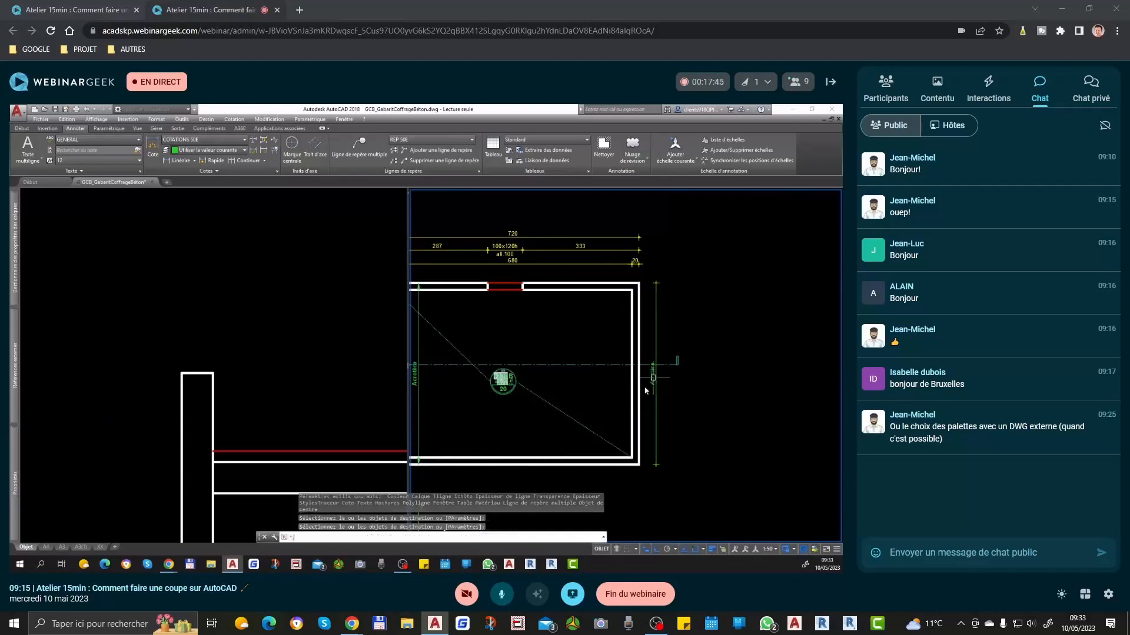
# Step: Dimension the full outer length of the plan's bottom wall, placing the dimension line just below it
pyautogui.moveTo(615, 466); pyautogui.dragTo(693, 371, button='middle')
pyautogui.write('cote')
pyautogui.press('space')
pyautogui.click(701, 370)
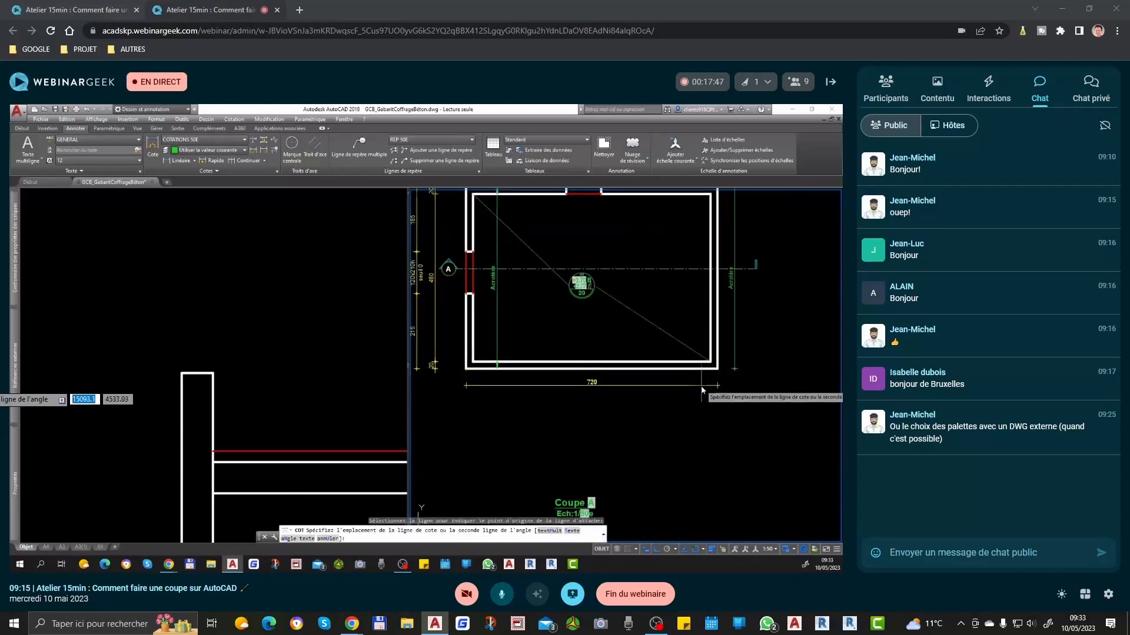
pyautogui.click(701, 387)
pyautogui.press('space')
pyautogui.press('space')
# Step: Dimension the plan's top wall between its outer corners, placing the dimension line inside the room just below the wall
pyautogui.moveTo(659, 315); pyautogui.dragTo(662, 439, button='middle')
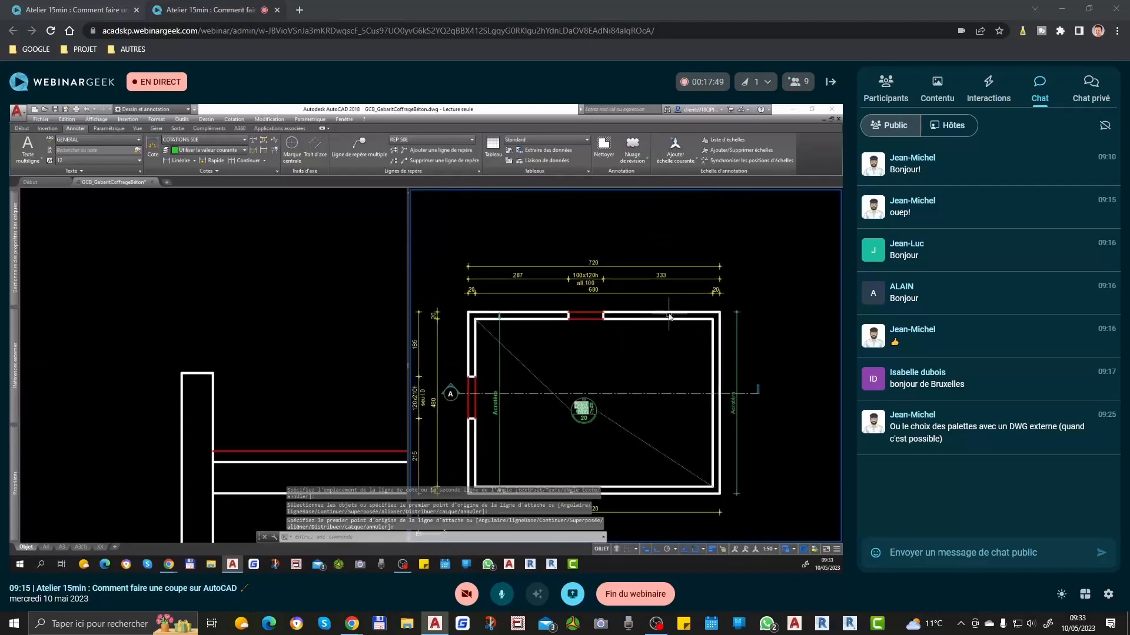
pyautogui.press('space')
pyautogui.click(719, 314)
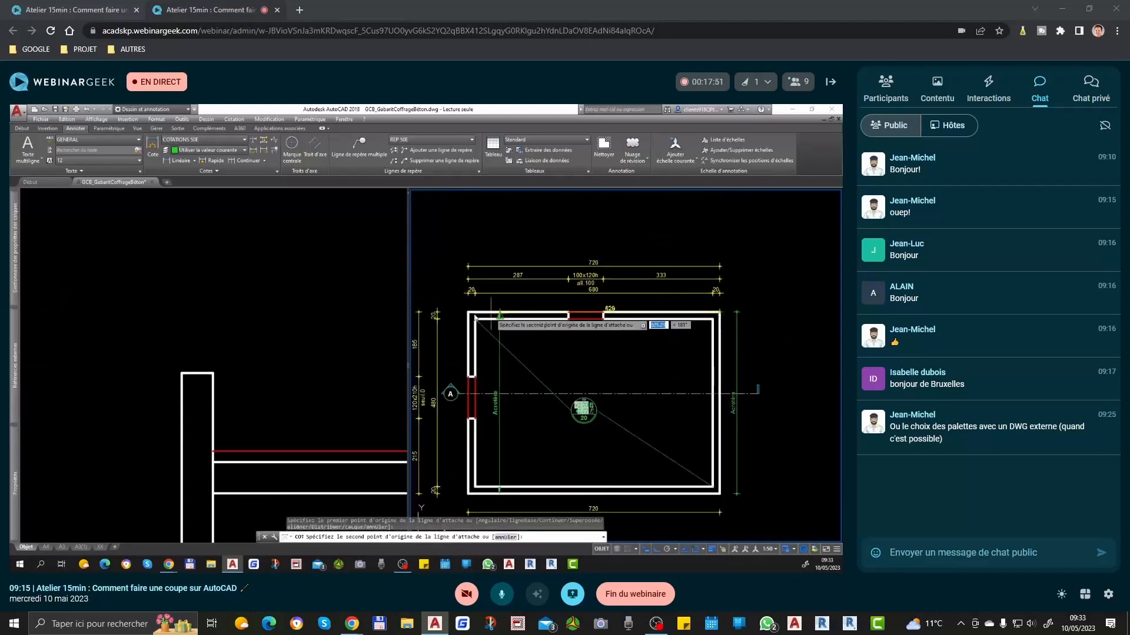
pyautogui.click(471, 314)
pyautogui.scroll(2, 518, 334)
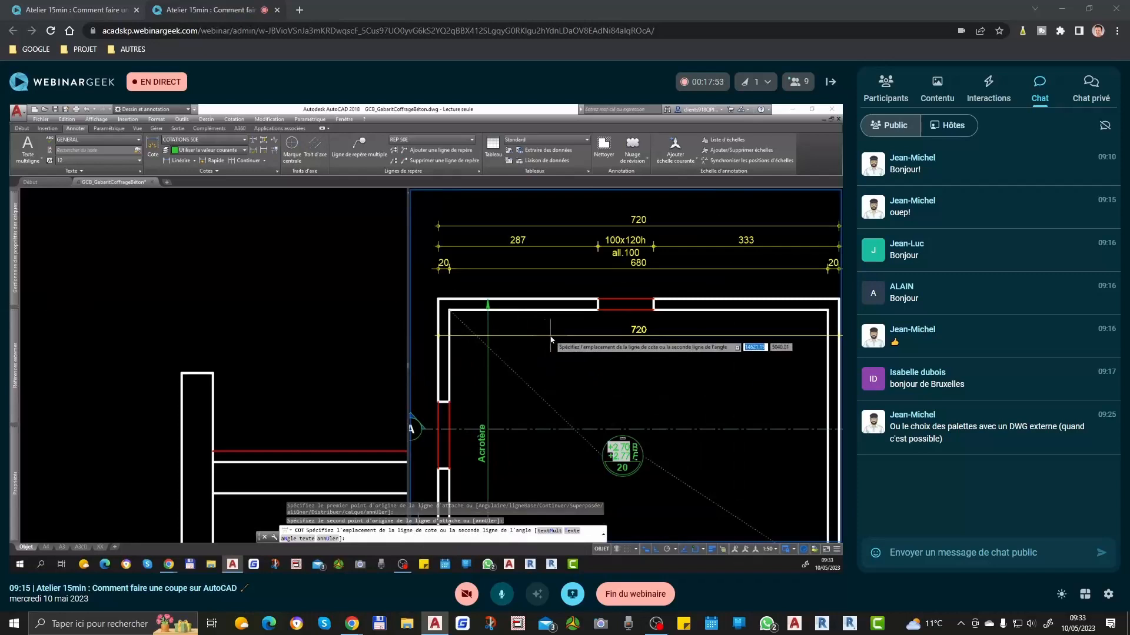
pyautogui.click(551, 338)
pyautogui.scroll(-2, 536, 311)
pyautogui.press('Escape')
# Step: Match the two new horizontal dimensions, inside the room and below the plan, to the properties of the green "Acrotère" dimension
pyautogui.write('ma')
pyautogui.press('space')
pyautogui.click(506, 379)
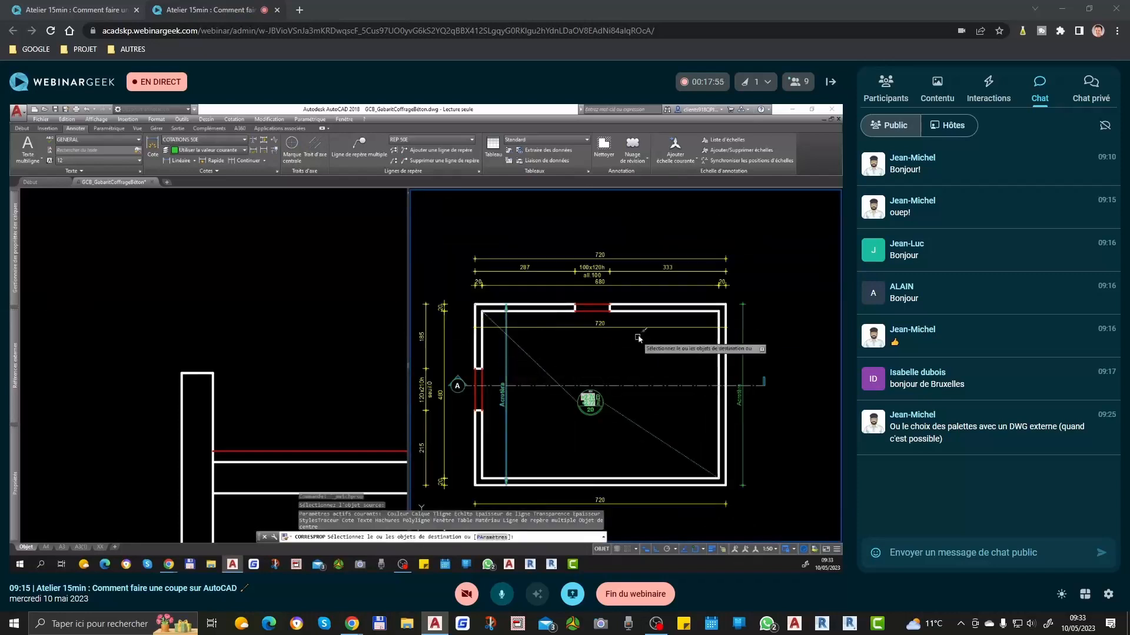
pyautogui.click(615, 326)
pyautogui.click(627, 478)
pyautogui.click(754, 516)
pyautogui.press('space')
# Step: Copy the "Acrotère" text from the right wall's dimension onto the two new horizontal dimensions
pyautogui.write('ctx')
pyautogui.press('space')
pyautogui.click(742, 397)
pyautogui.click(608, 323)
pyautogui.click(605, 503)
pyautogui.press('space')
pyautogui.moveTo(613, 466); pyautogui.dragTo(646, 411, button='middle')
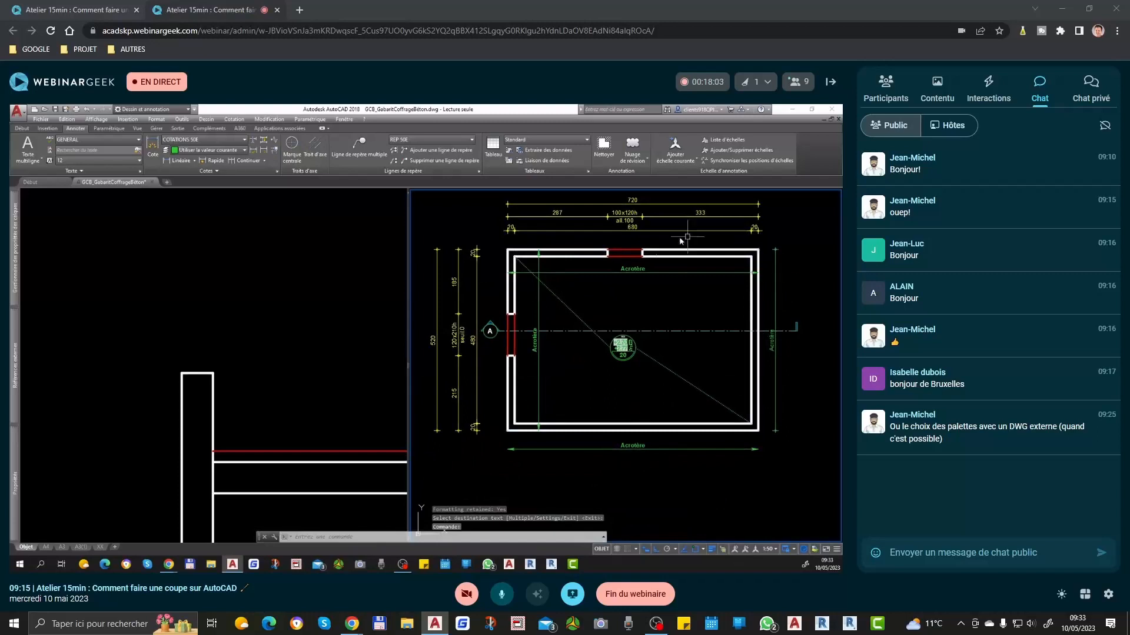
# Step: Trim the left wall's inner face line in the section where the roof slab meets it
pyautogui.click(257, 483)
pyautogui.scroll(-6, 255, 471)
pyautogui.moveTo(252, 443); pyautogui.dragTo(191, 348, button='middle')
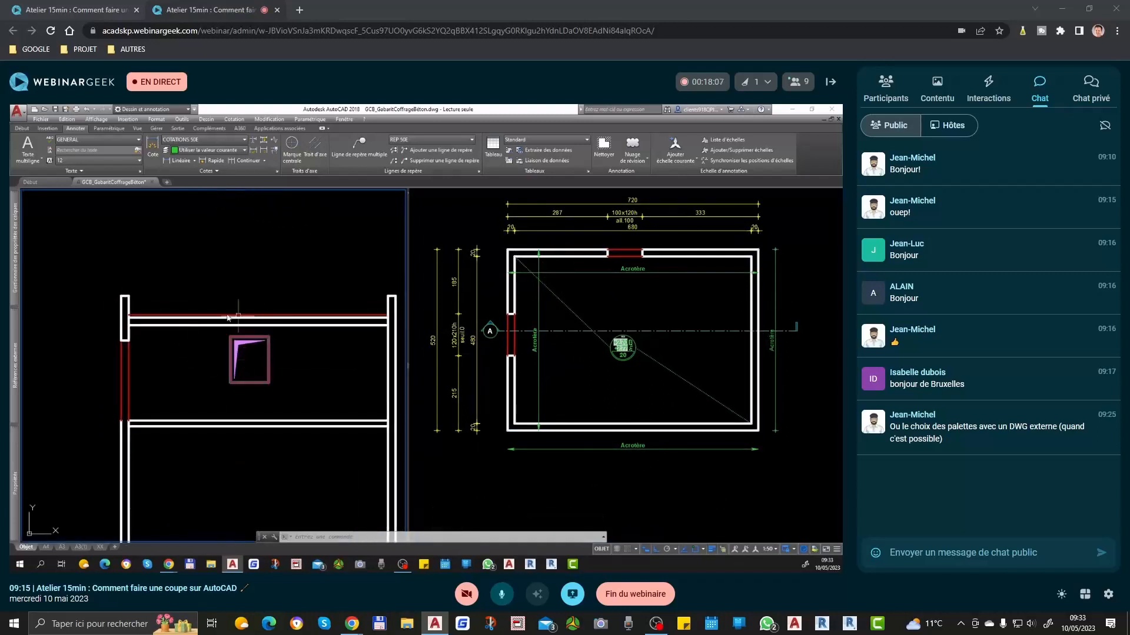
pyautogui.scroll(3, 180, 330)
pyautogui.write('a')
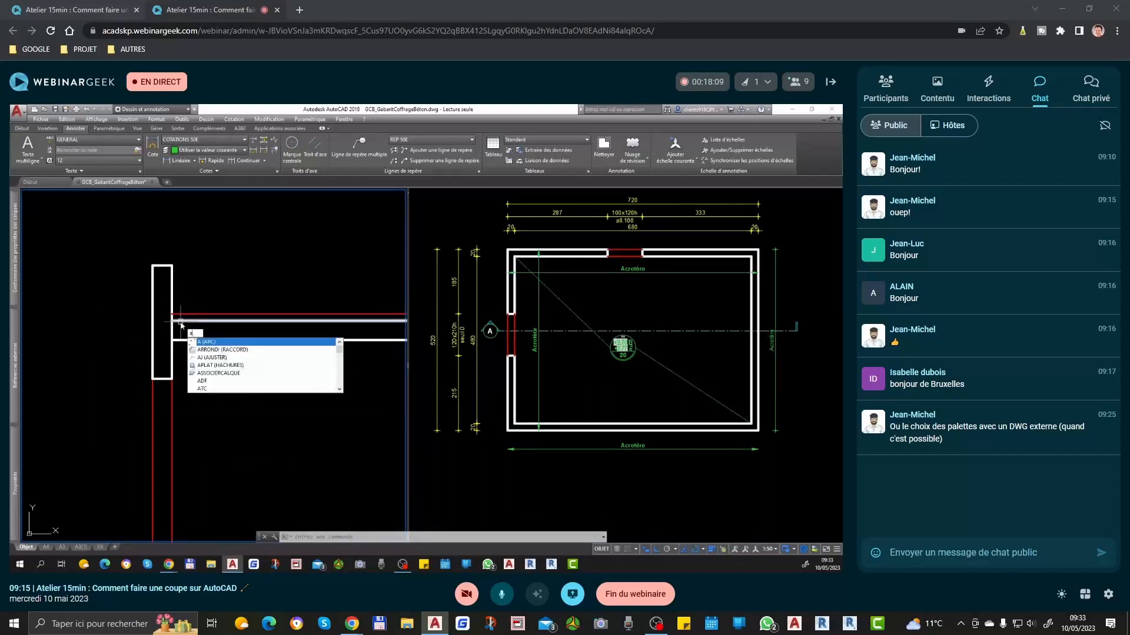
pyautogui.write('j')
pyautogui.press('Return')
pyautogui.press('Return')
pyautogui.click(173, 329)
pyautogui.press('Return')
# Step: Trim the right wall's inner face line in the section between the roof slab's top and bottom lines
pyautogui.scroll(-3, 132, 335)
pyautogui.moveTo(361, 350); pyautogui.dragTo(267, 360, button='middle')
pyautogui.scroll(4, 317, 345)
pyautogui.write('a')
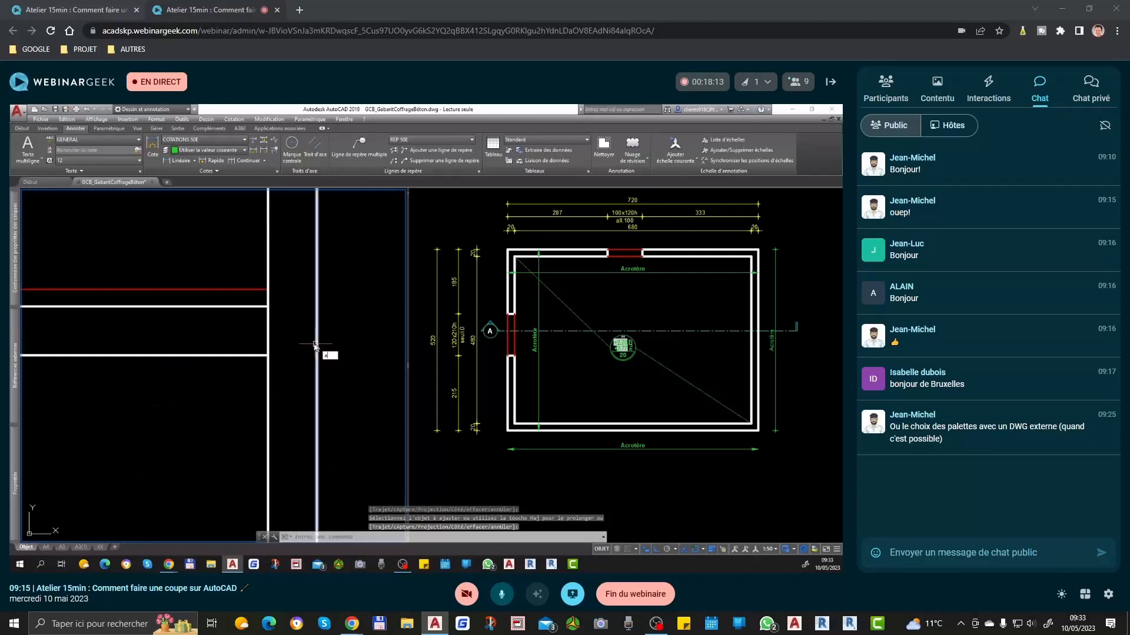
pyautogui.write('j')
pyautogui.press('Return')
pyautogui.press('Return')
pyautogui.click(268, 325)
pyautogui.press('Return')
# Step: Examine the junctions between the walls and the roof slab in the section
pyautogui.scroll(-4, 295, 338)
pyautogui.scroll(1, 288, 333)
pyautogui.scroll(3, 288, 333)
pyautogui.scroll(-3, 294, 344)
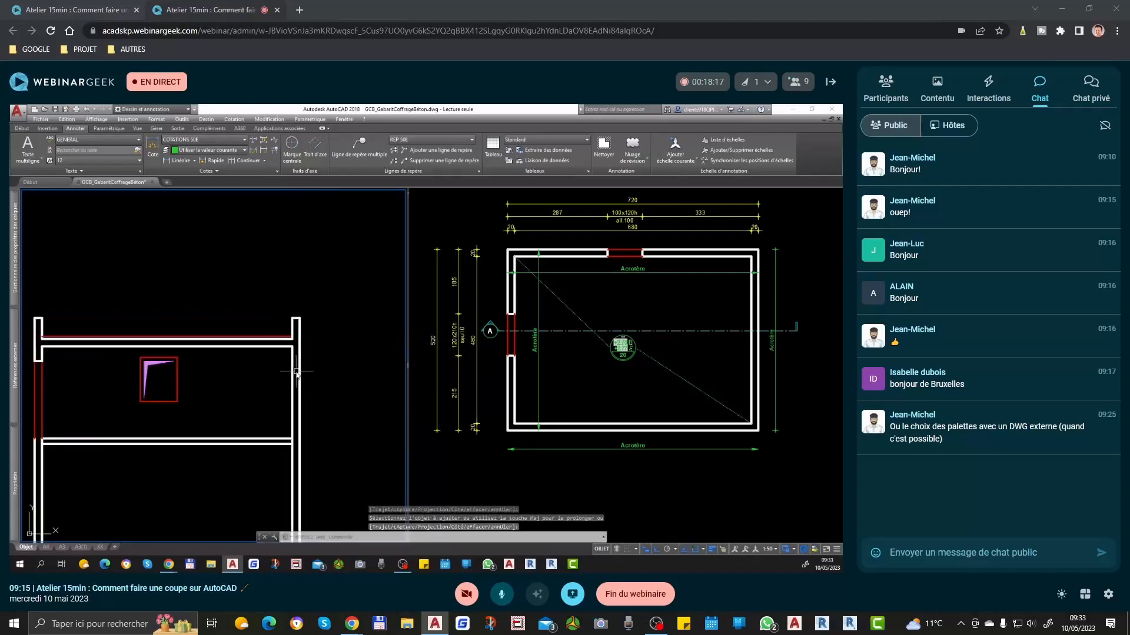
pyautogui.scroll(3, 293, 362)
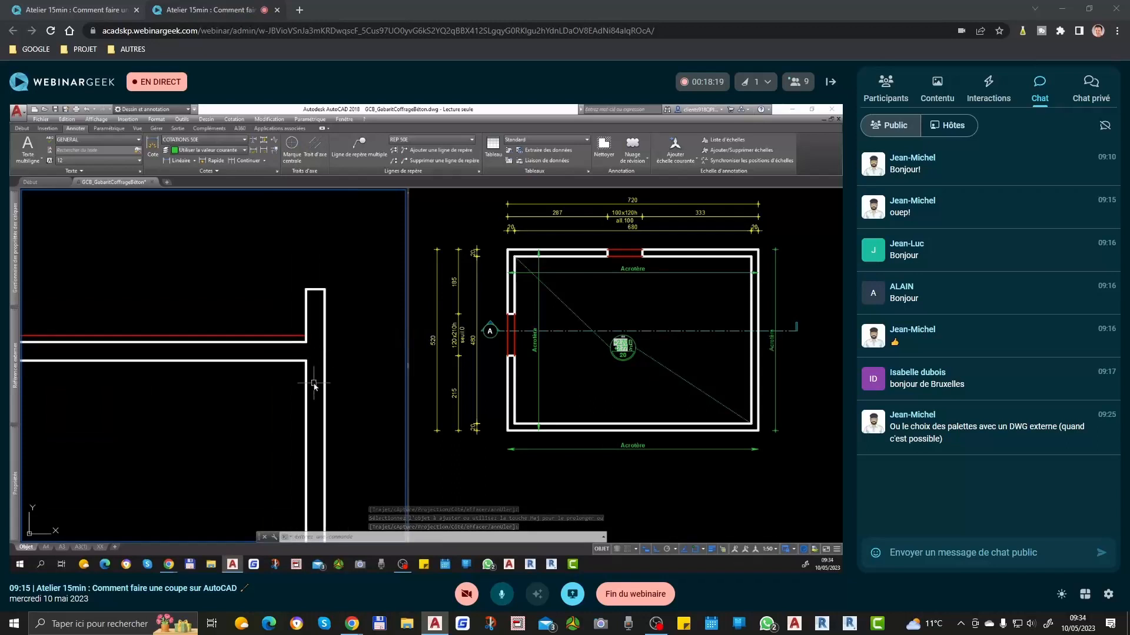
pyautogui.scroll(3, 302, 342)
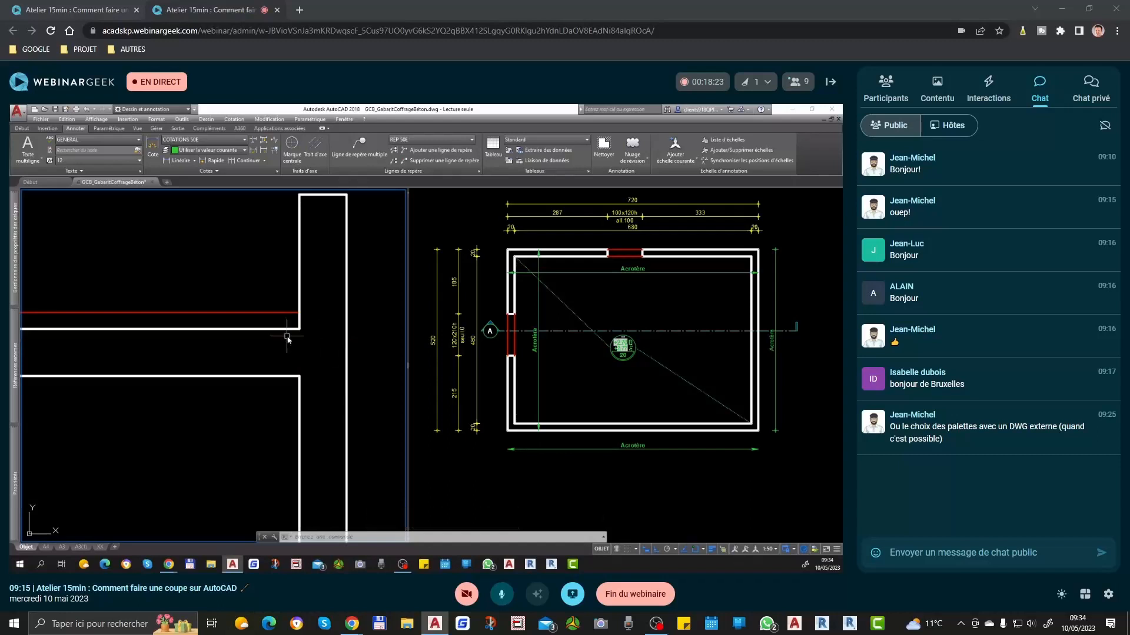
pyautogui.scroll(-6, 322, 380)
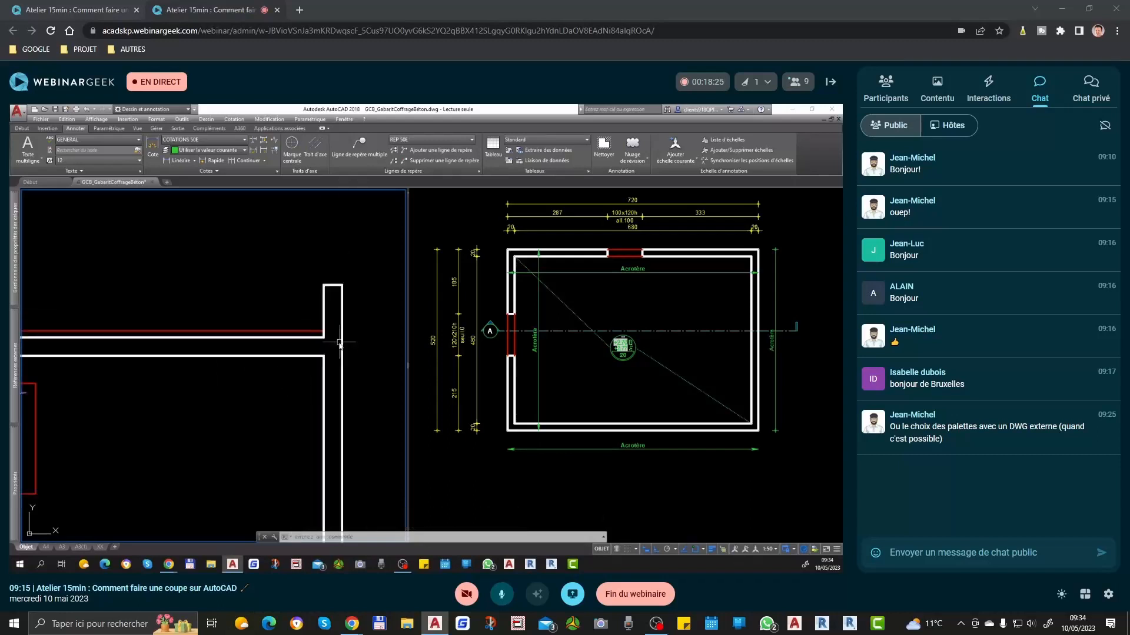
pyautogui.moveTo(103, 439)
pyautogui.mouseDown(button='middle')
pyautogui.moveTo(198, 438)
pyautogui.moveTo(255, 381)
pyautogui.moveTo(219, 399)
pyautogui.mouseUp(button='middle')
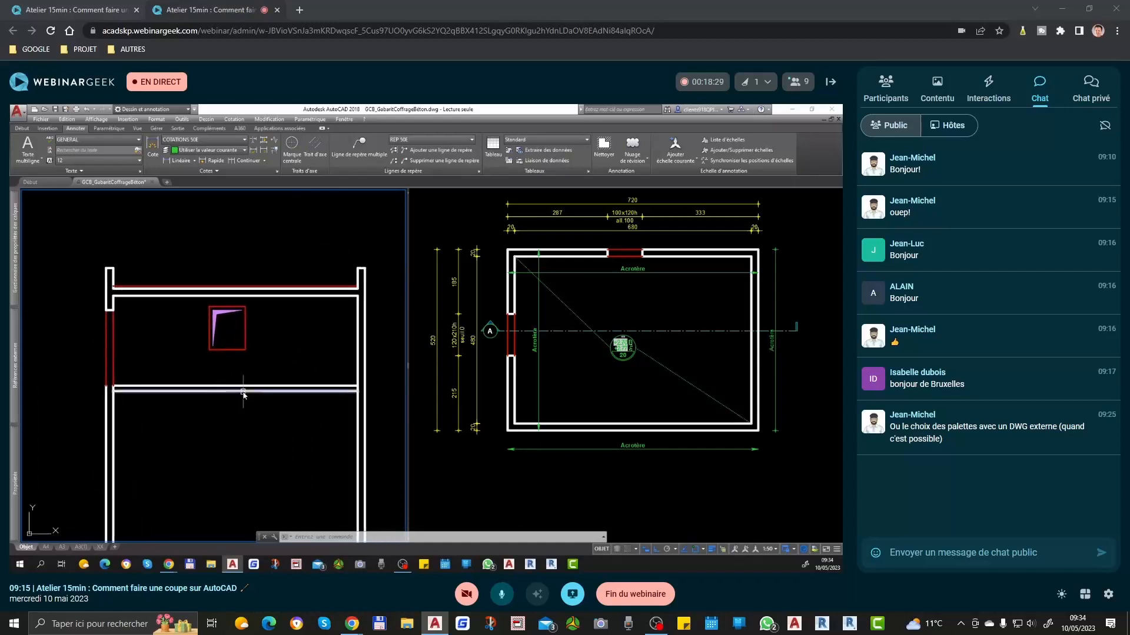
pyautogui.scroll(3, 122, 412)
pyautogui.scroll(3, 194, 353)
pyautogui.press('Escape')
pyautogui.scroll(2, 201, 365)
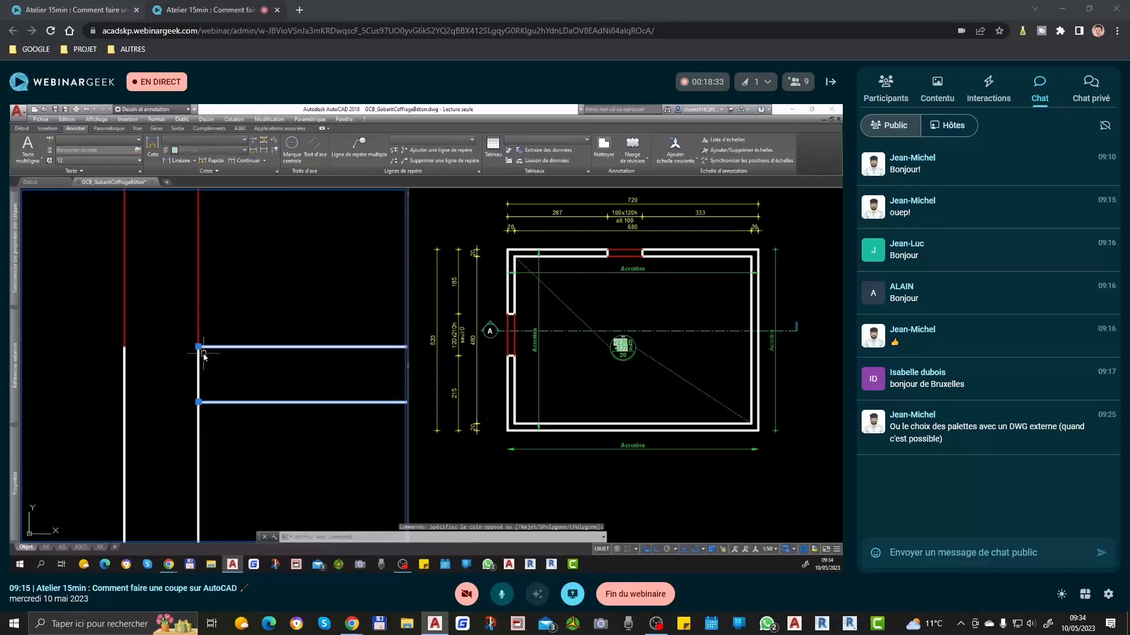
pyautogui.click(198, 365)
pyautogui.write('co')
pyautogui.press('space')
pyautogui.click(246, 380)
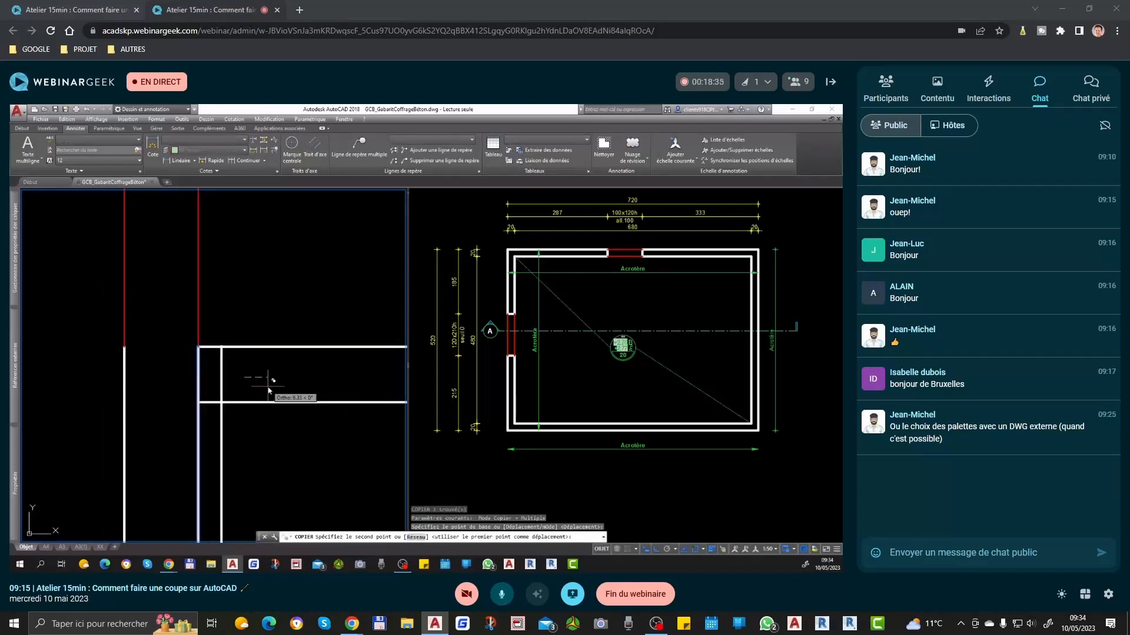
pyautogui.scroll(-2, 211, 409)
pyautogui.scroll(-3, 200, 388)
pyautogui.press('Escape')
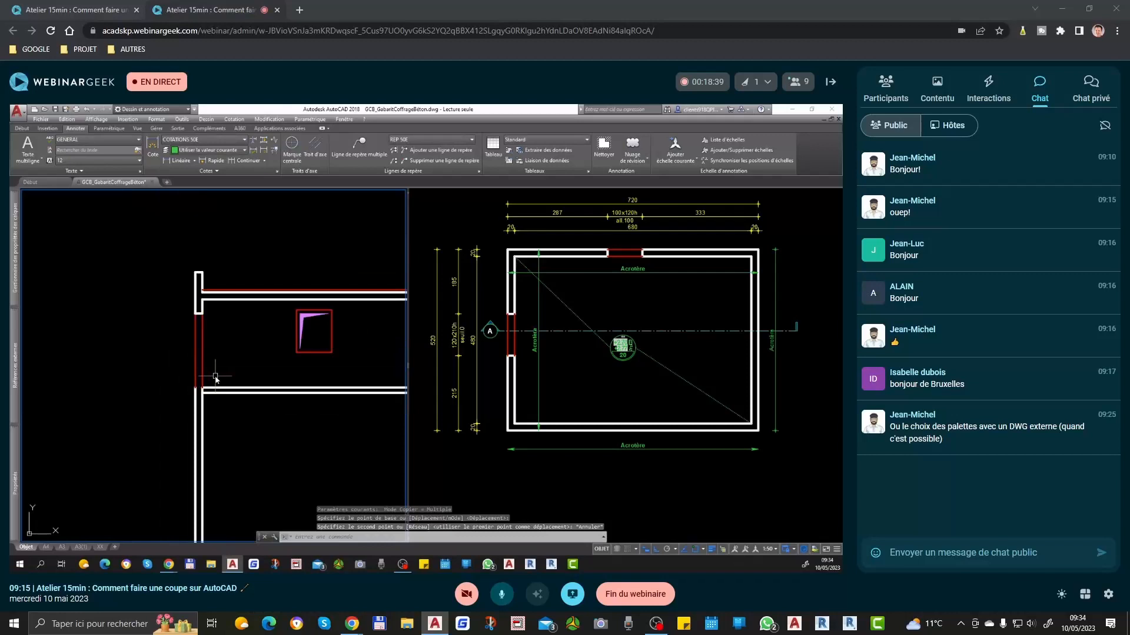
# Step: Copy the left wall's inner face line in the section 2 units toward the room, at the lower slab
pyautogui.scroll(-2, 130, 343)
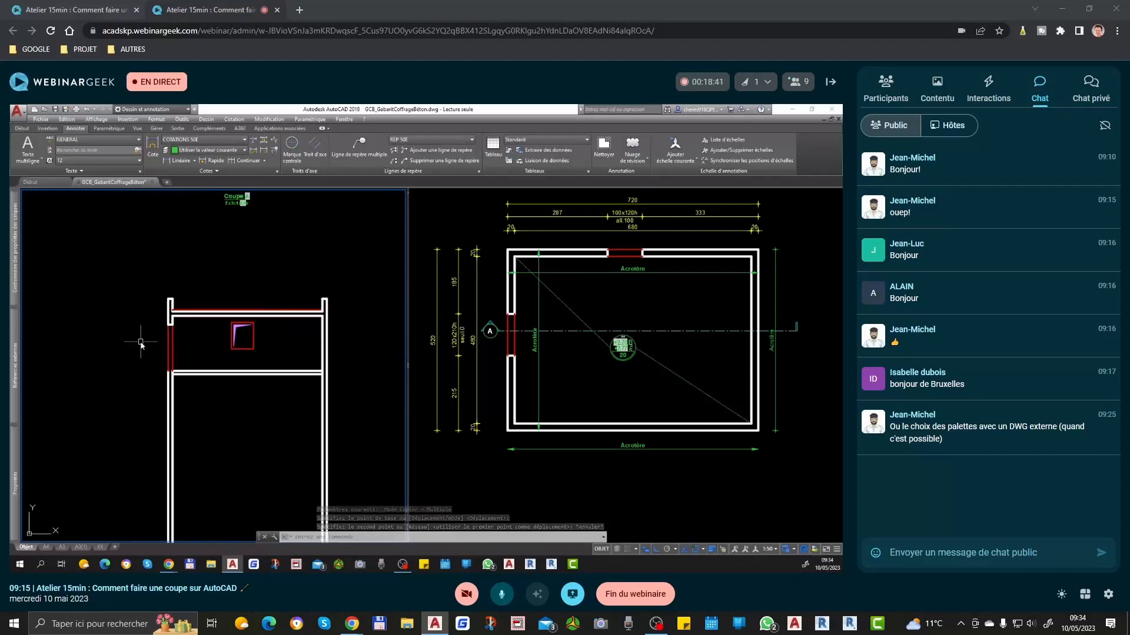
pyautogui.scroll(4, 154, 385)
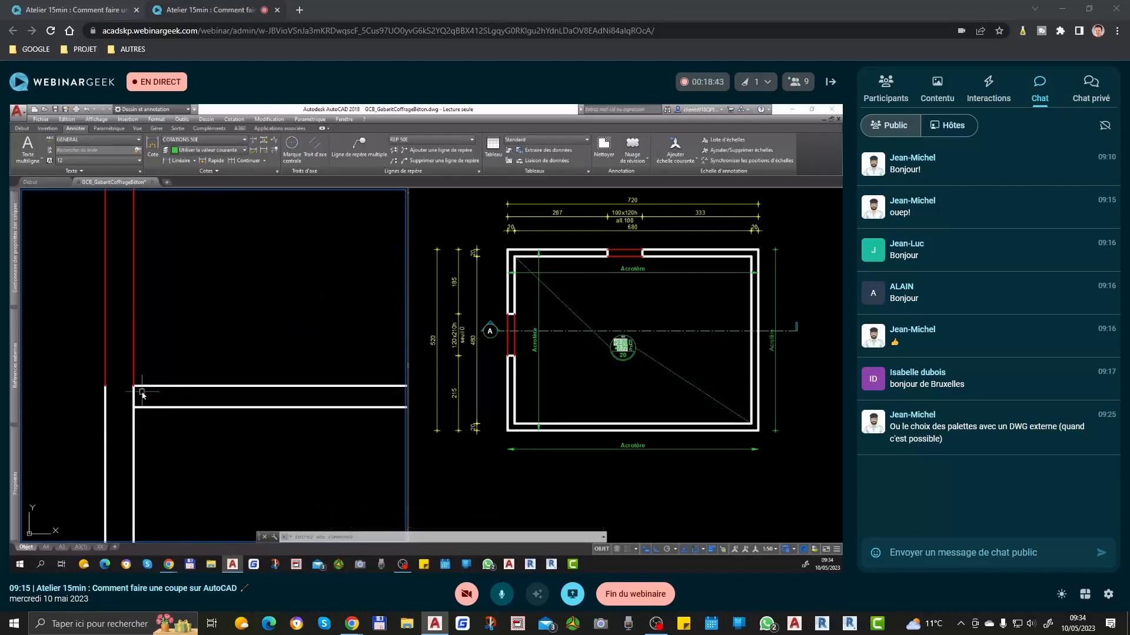
pyautogui.write('co')
pyautogui.press('Return')
pyautogui.click(168, 354)
pyautogui.write('2')
pyautogui.press('Return')
# Step: Fillet the copied line with the lower slab's top and bottom lines to close the slab's left end
pyautogui.press('Return')
pyautogui.scroll(2, 144, 393)
pyautogui.write('ra')
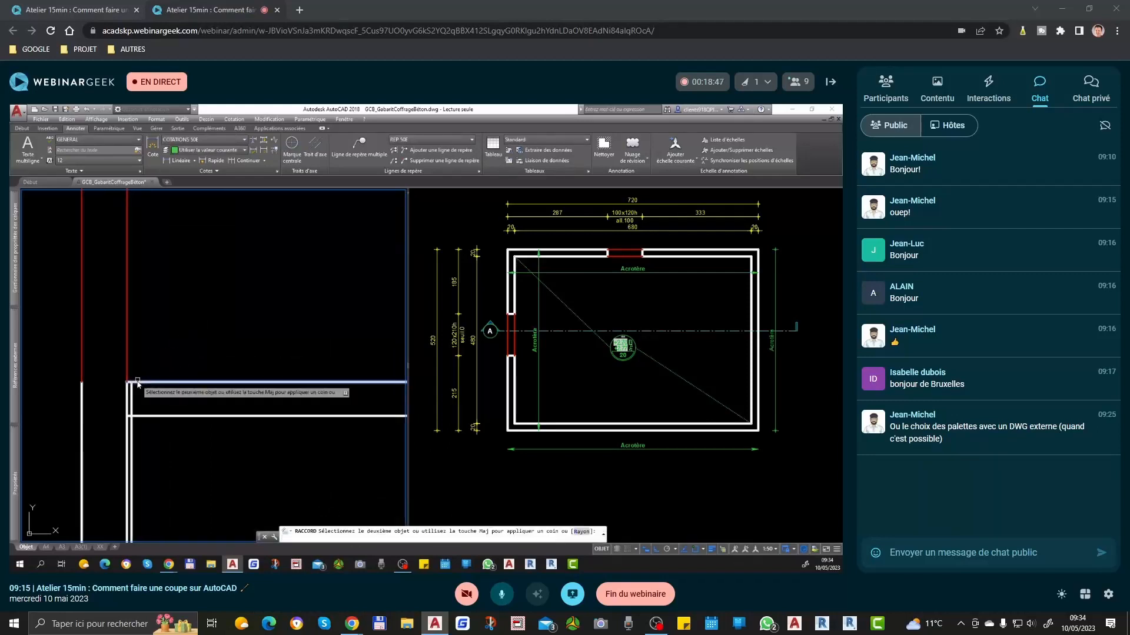
pyautogui.press('Return')
pyautogui.click(132, 406)
pyautogui.click(136, 415)
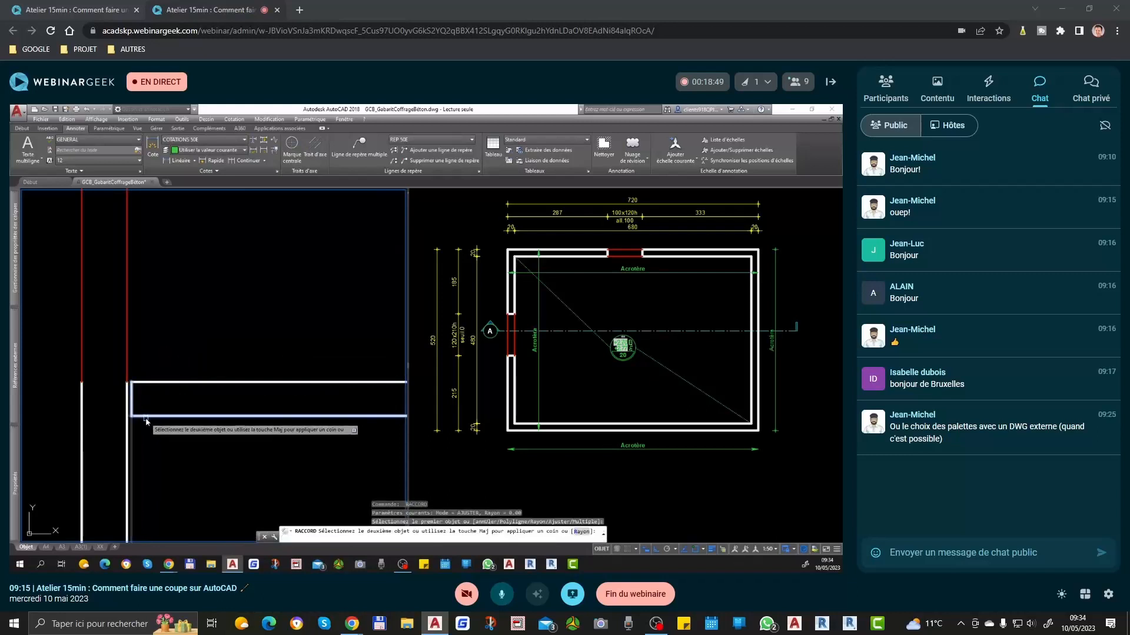
pyautogui.scroll(-5, 127, 399)
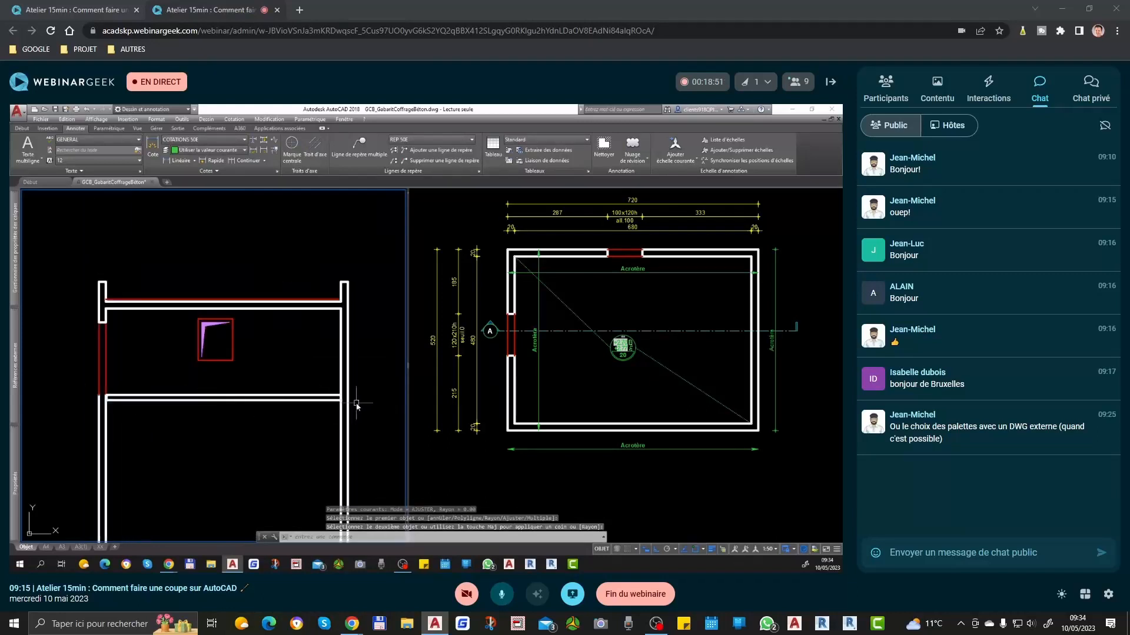
# Step: Copy the right wall's inner face line 2 units toward the room at the lower slab
pyautogui.scroll(5, 356, 405)
pyautogui.click(303, 357)
pyautogui.write('co')
pyautogui.press('Return')
pyautogui.click(285, 336)
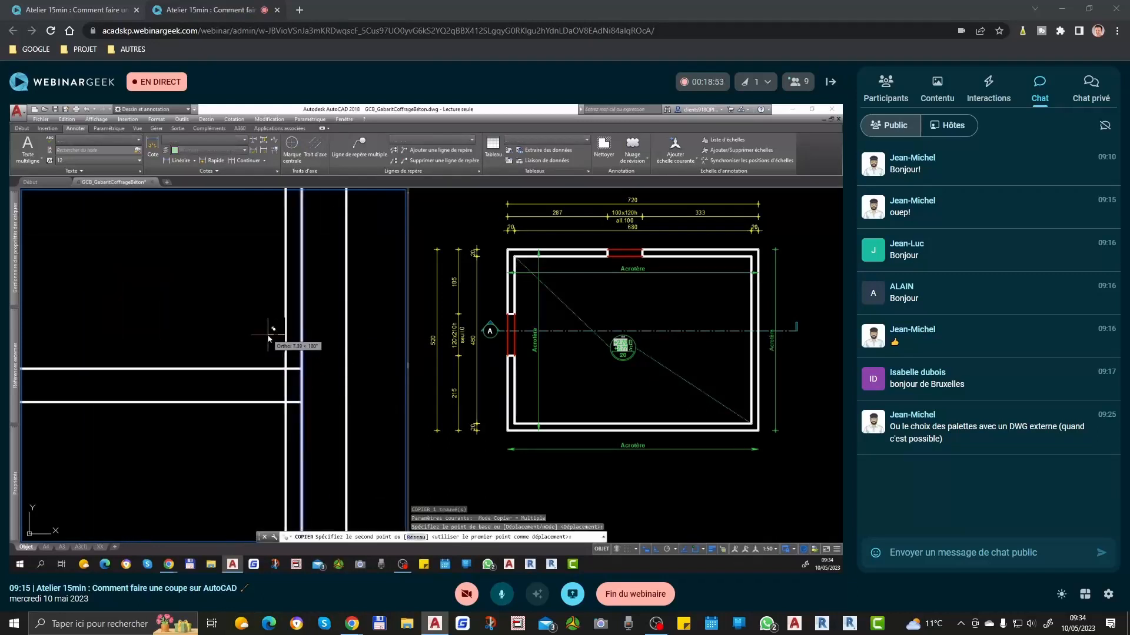
pyautogui.write('2')
pyautogui.press('Return')
pyautogui.press('Escape')
# Step: Fillet the copied line with the lower slab's top and bottom lines to close the slab's right end
pyautogui.write('rc')
pyautogui.press('Return')
pyautogui.click(287, 370)
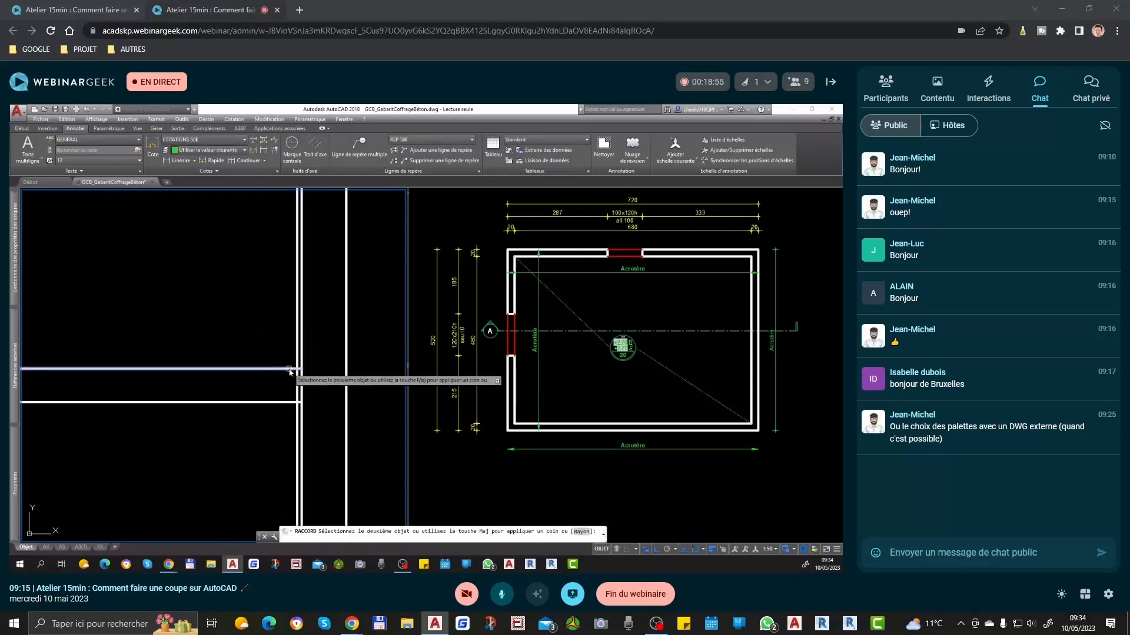
pyautogui.click(297, 396)
pyautogui.press('Return')
pyautogui.click(291, 401)
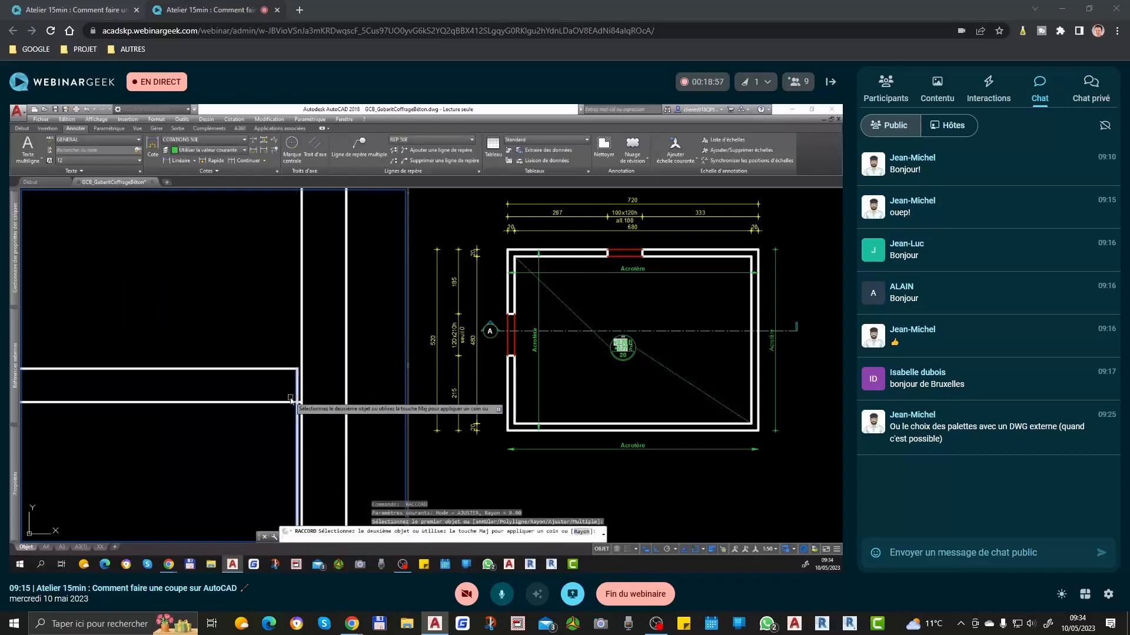
pyautogui.click(289, 402)
# Step: Draw a line across the top of the left wall beneath the opening, level with the lower slab's top
pyautogui.scroll(-5, 319, 368)
pyautogui.moveTo(164, 424); pyautogui.dragTo(340, 429, button='middle')
pyautogui.scroll(5, 116, 380)
pyautogui.press('Escape')
pyautogui.write('l')
pyautogui.press('Return')
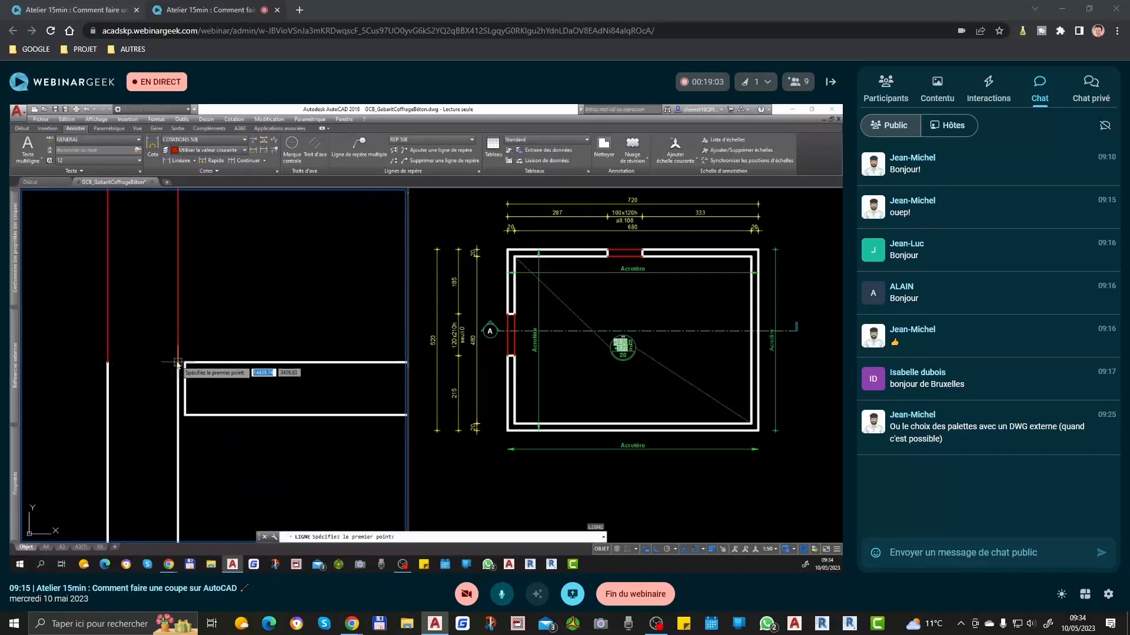
pyautogui.click(177, 362)
pyautogui.press('Return')
# Step: Match the new line under the opening to the properties of the left wall's white outline
pyautogui.write('ma')
pyautogui.press('Return')
pyautogui.click(108, 371)
pyautogui.click(125, 364)
pyautogui.press('Return')
pyautogui.scroll(-5, 203, 410)
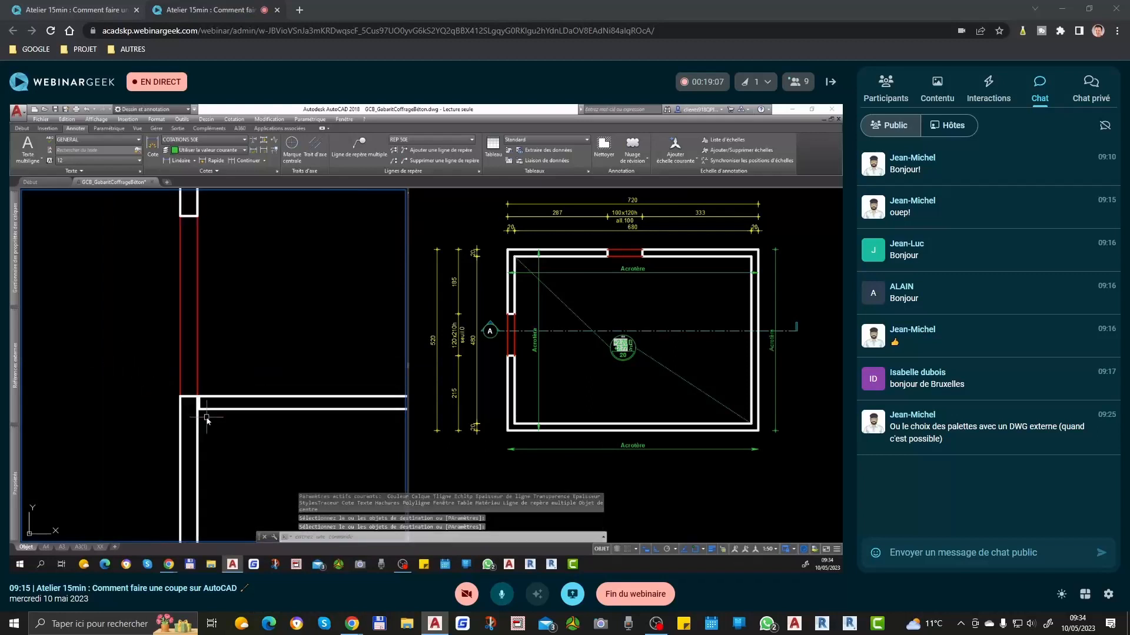
# Step: Draw a threshold line from the left wall's inner top corner, 2 units up, then outward past the wall's outer face
pyautogui.scroll(5, 203, 403)
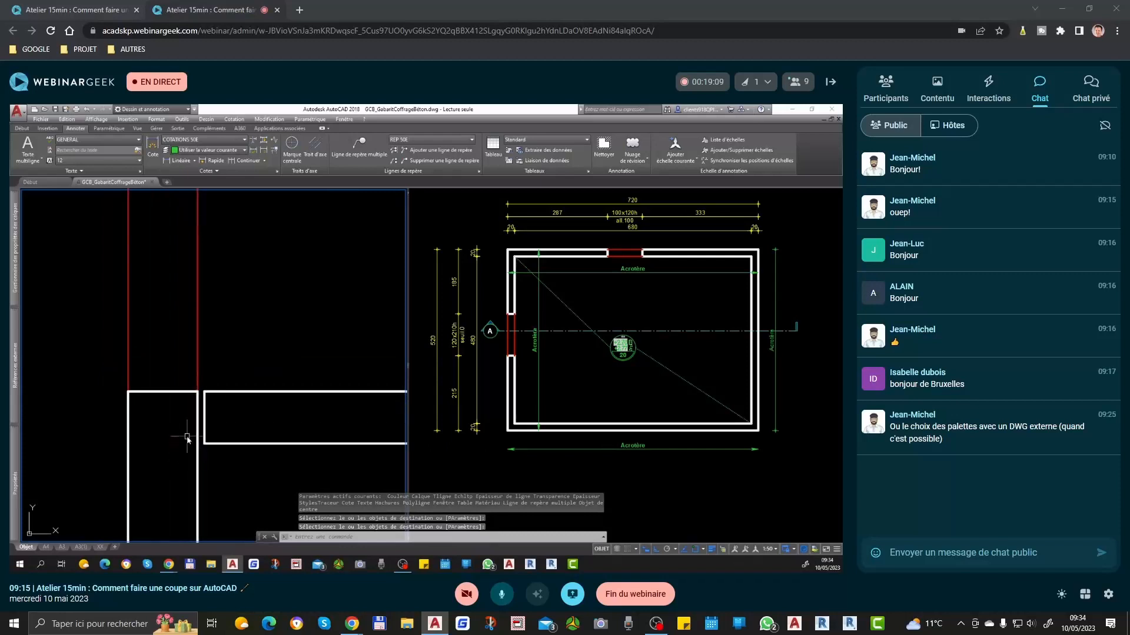
pyautogui.scroll(-4, 283, 384)
pyautogui.scroll(6, 251, 385)
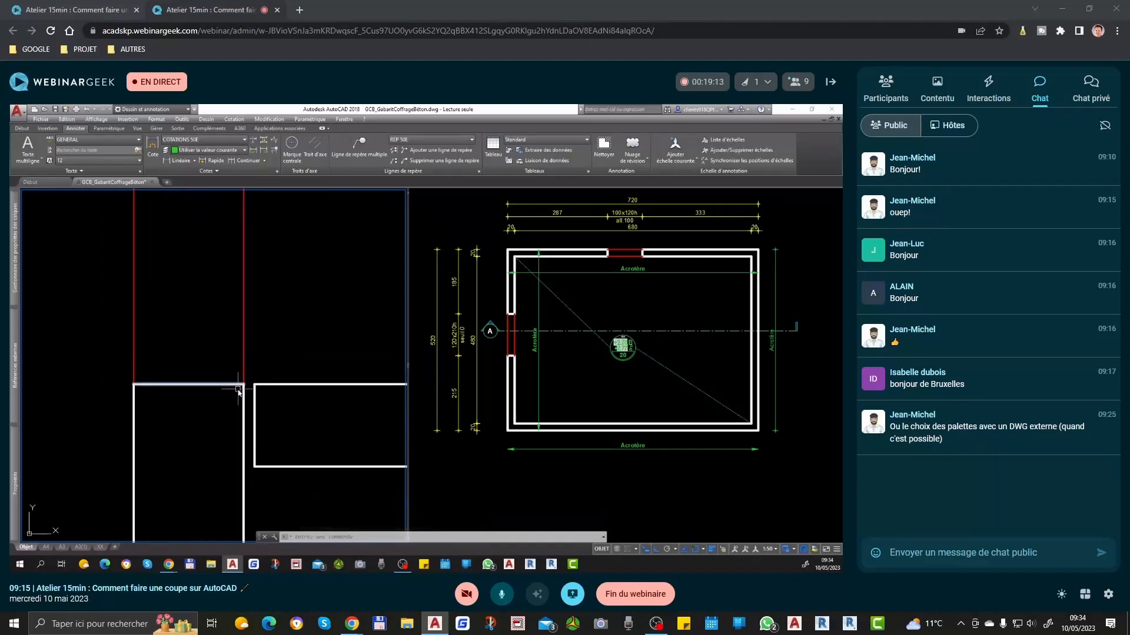
pyautogui.scroll(-3, 241, 383)
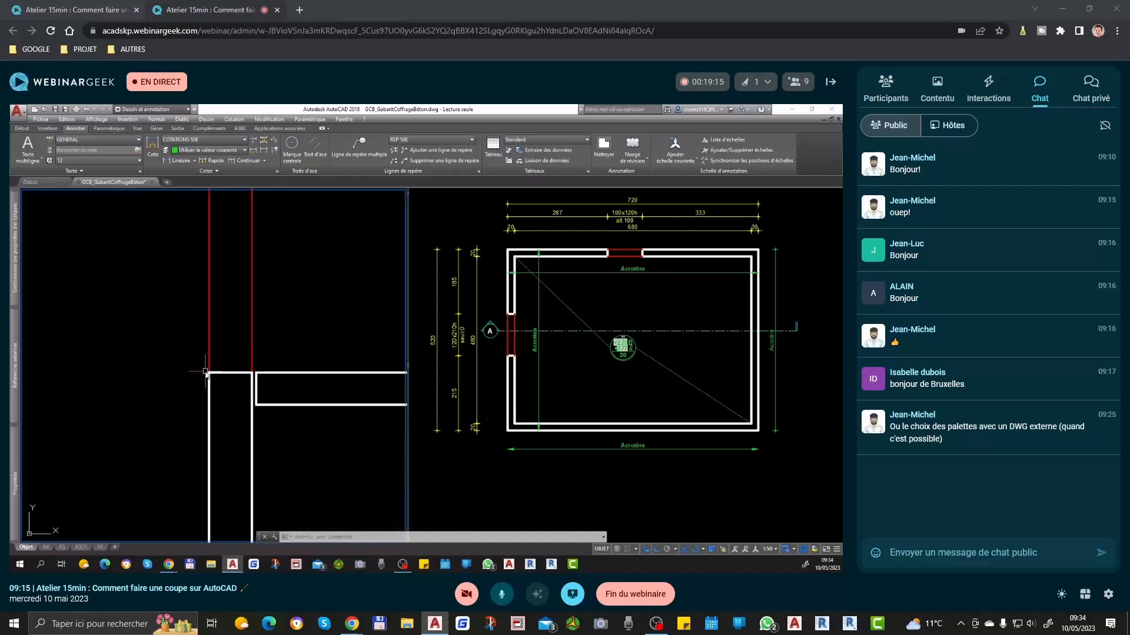
pyautogui.write('le premier point:')
pyautogui.press('Return')
pyautogui.click(252, 374)
pyautogui.scroll(-2, 235, 377)
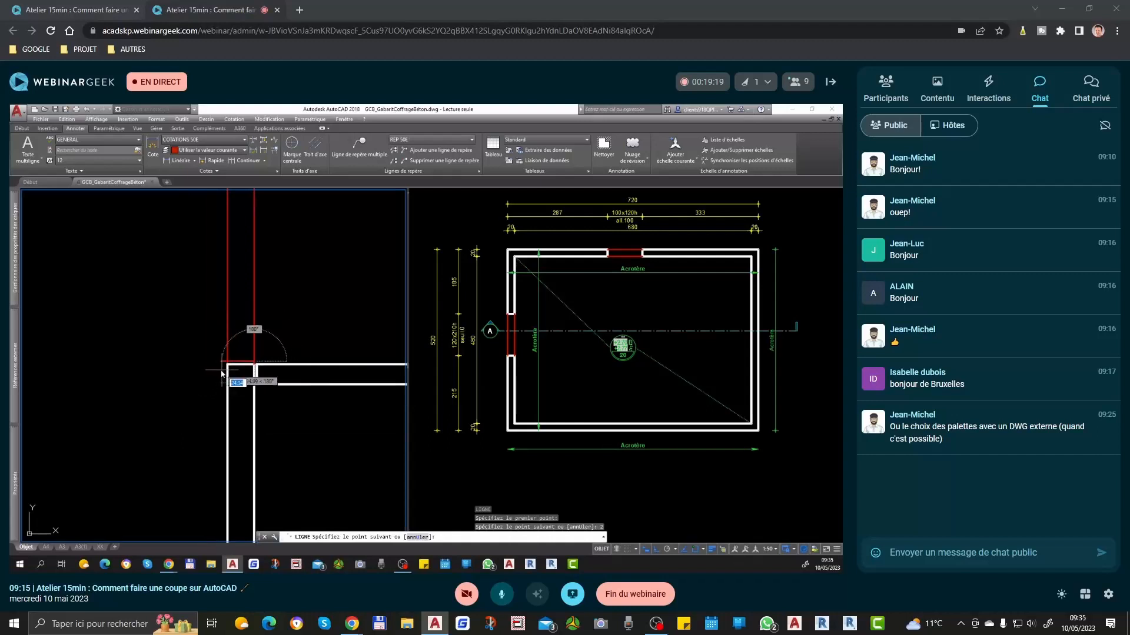
pyautogui.click(216, 369)
pyautogui.press('Return')
# Step: Stretch the threshold line's outer end downward so the line slopes toward the outside
pyautogui.scroll(5, 215, 365)
pyautogui.write('et')
pyautogui.click(236, 327)
pyautogui.click(193, 372)
pyautogui.press('Return')
pyautogui.click(202, 397)
pyautogui.click(204, 405)
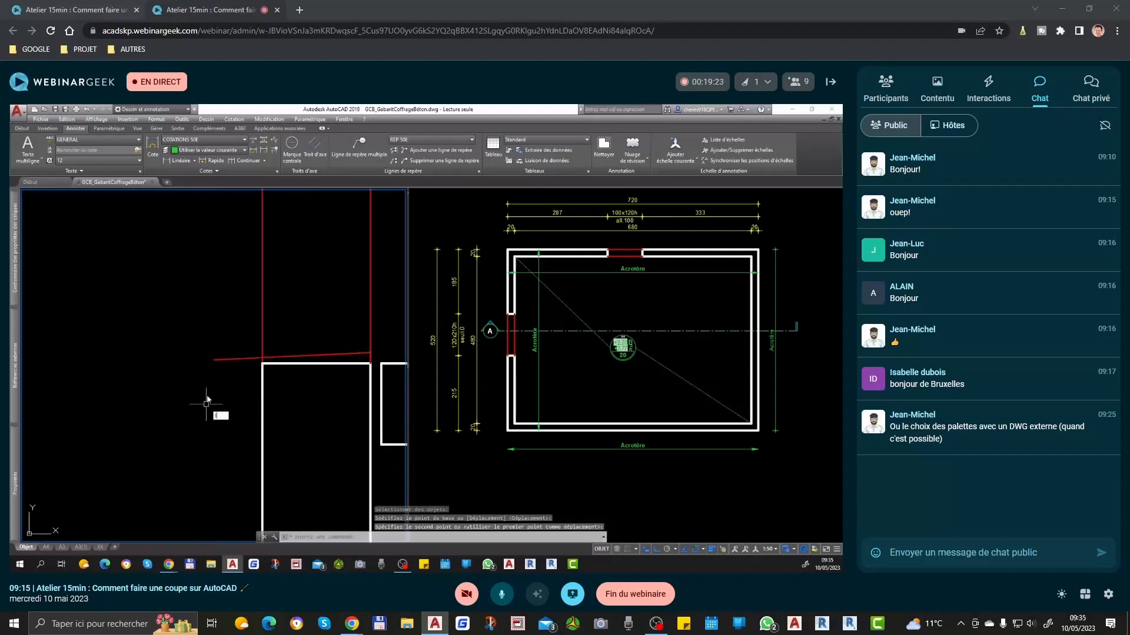
# Step: Draw the threshold's outer vertical edge downward from the sloped line's end and its underside back to the wall's outer face
pyautogui.write('l')
pyautogui.click(214, 363)
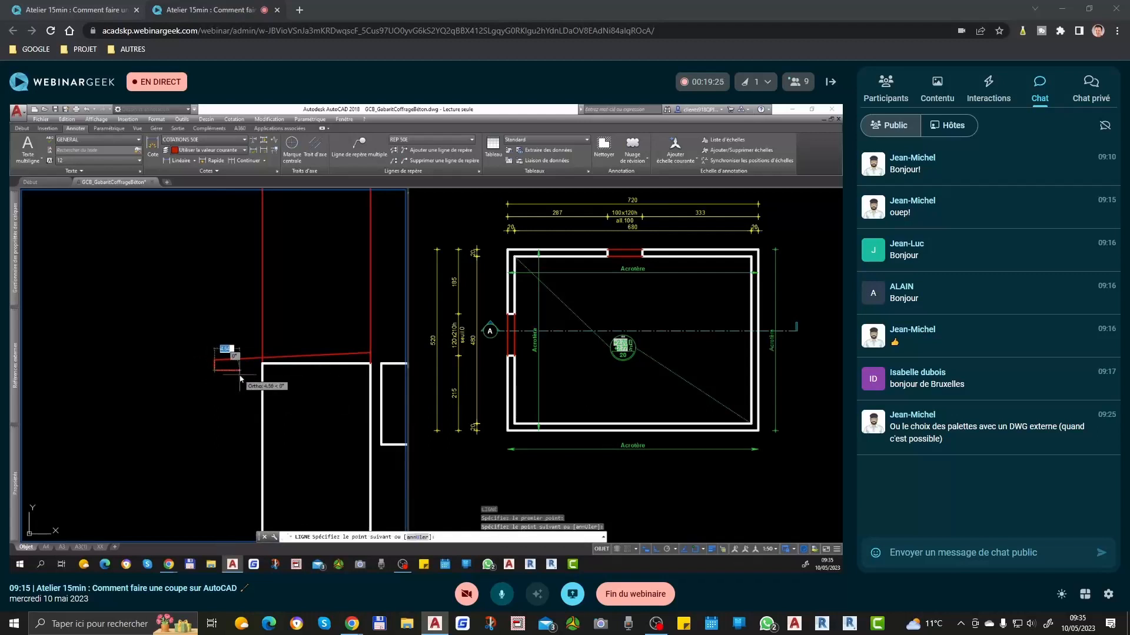
pyautogui.click(262, 371)
pyautogui.press('space')
# Step: Match the red threshold lines to the properties of the left wall's white outline
pyautogui.write('ma')
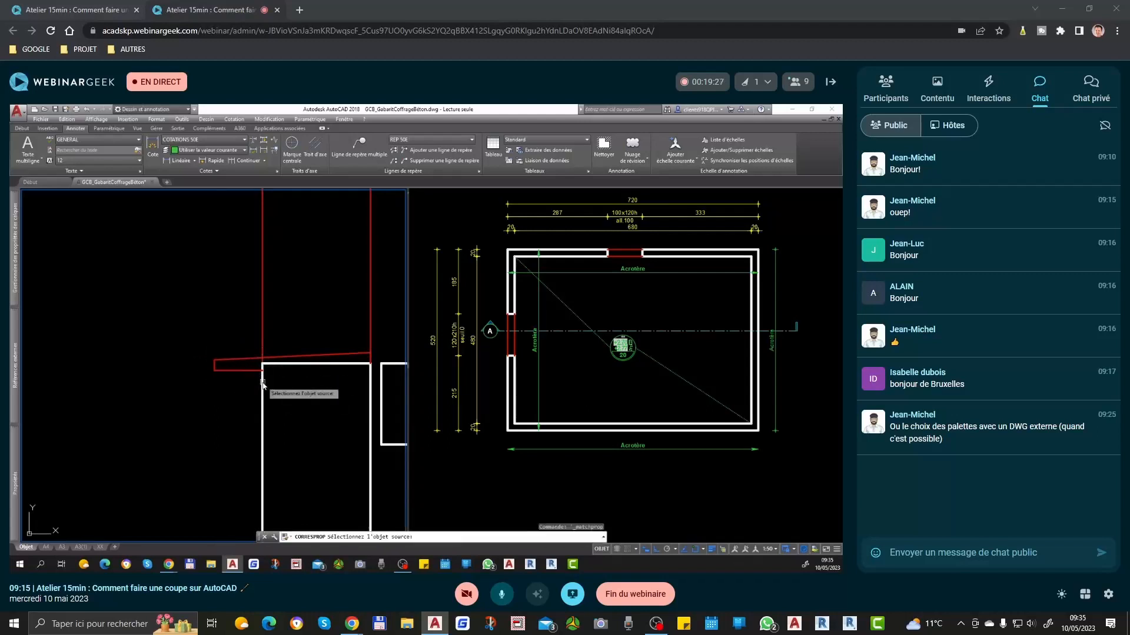
pyautogui.click(262, 382)
pyautogui.scroll(-2, 240, 375)
pyautogui.click(206, 338)
pyautogui.click(285, 381)
pyautogui.scroll(2, 275, 392)
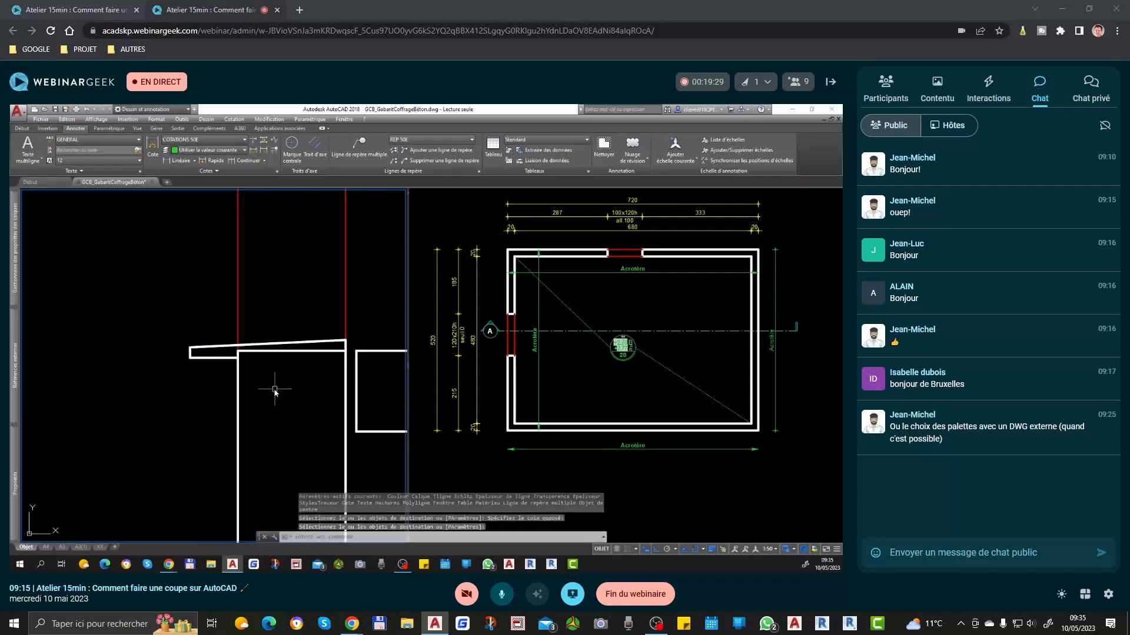
# Step: Delete the horizontal line across the left wall's top beneath the sloped threshold
pyautogui.press('Escape')
pyautogui.click(252, 346)
pyautogui.press('Delete')
pyautogui.scroll(-4, 251, 413)
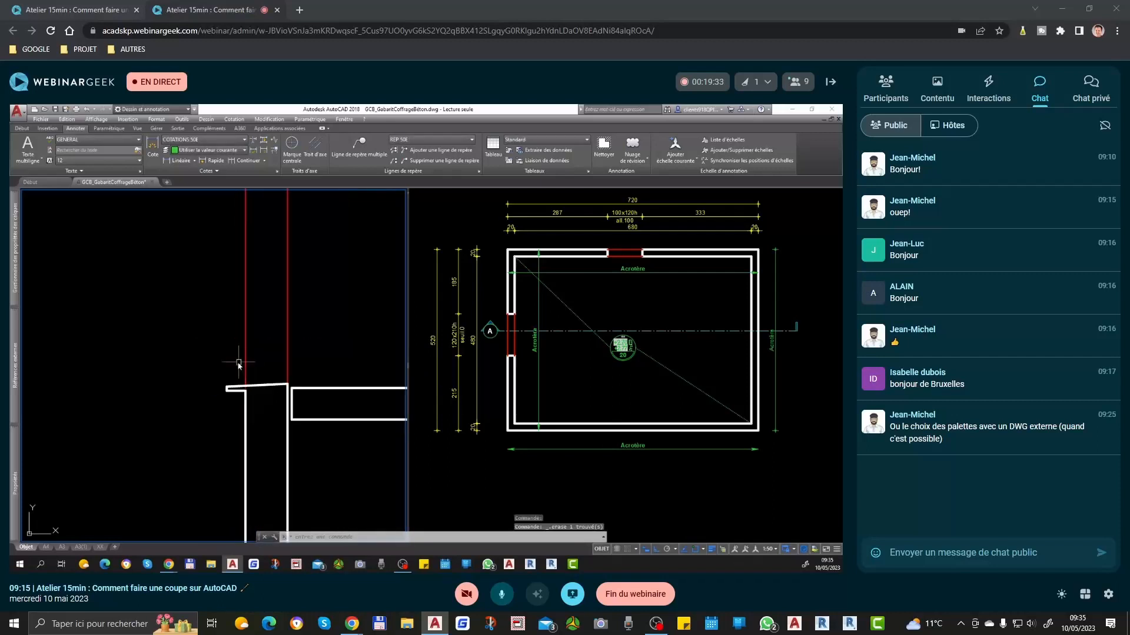
# Step: Undo the threshold drawing back to the plain line across the left wall's top
pyautogui.hotkey('ctrl', 'z')
pyautogui.hotkey('ctrl', 'z')
pyautogui.hotkey('ctrl', 'z')
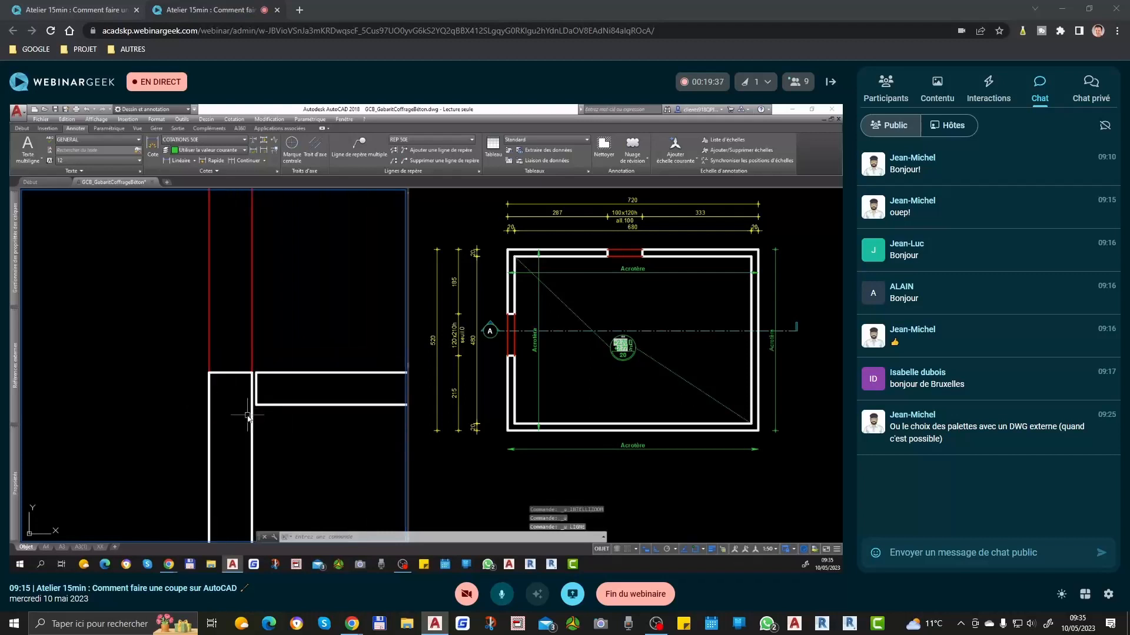
pyautogui.scroll(-4, 220, 406)
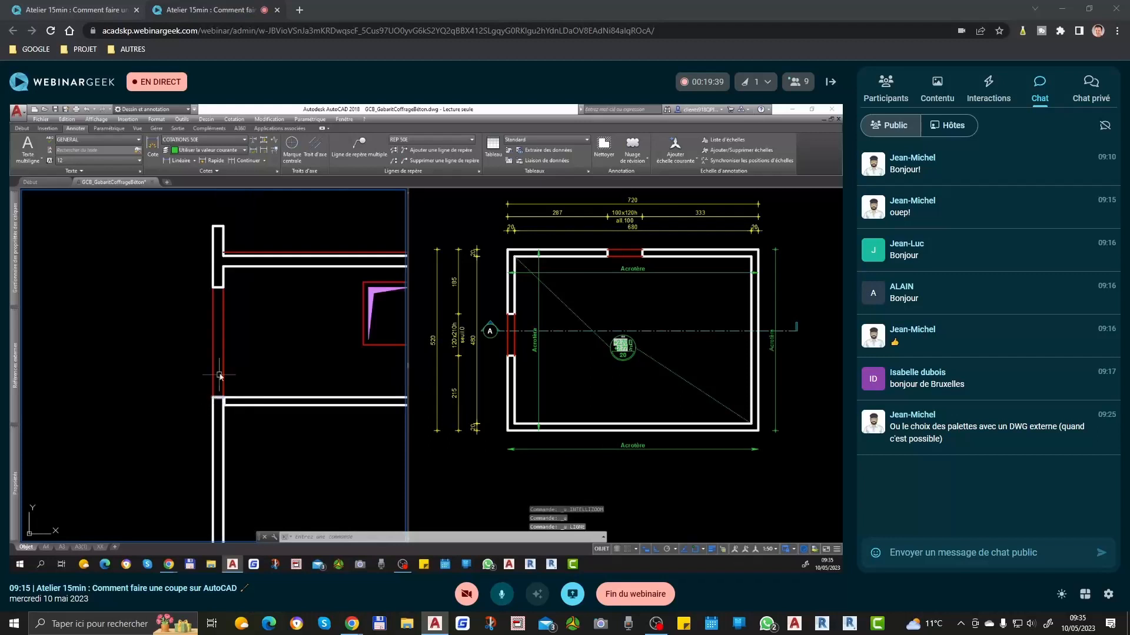
pyautogui.scroll(-4, 272, 399)
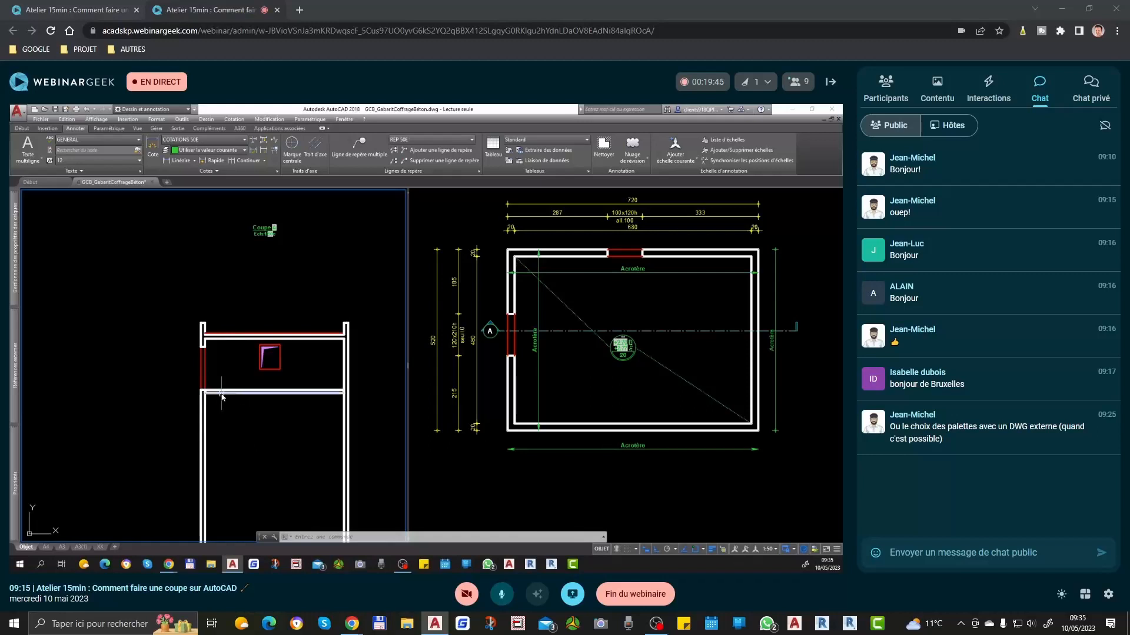
pyautogui.scroll(2, 222, 397)
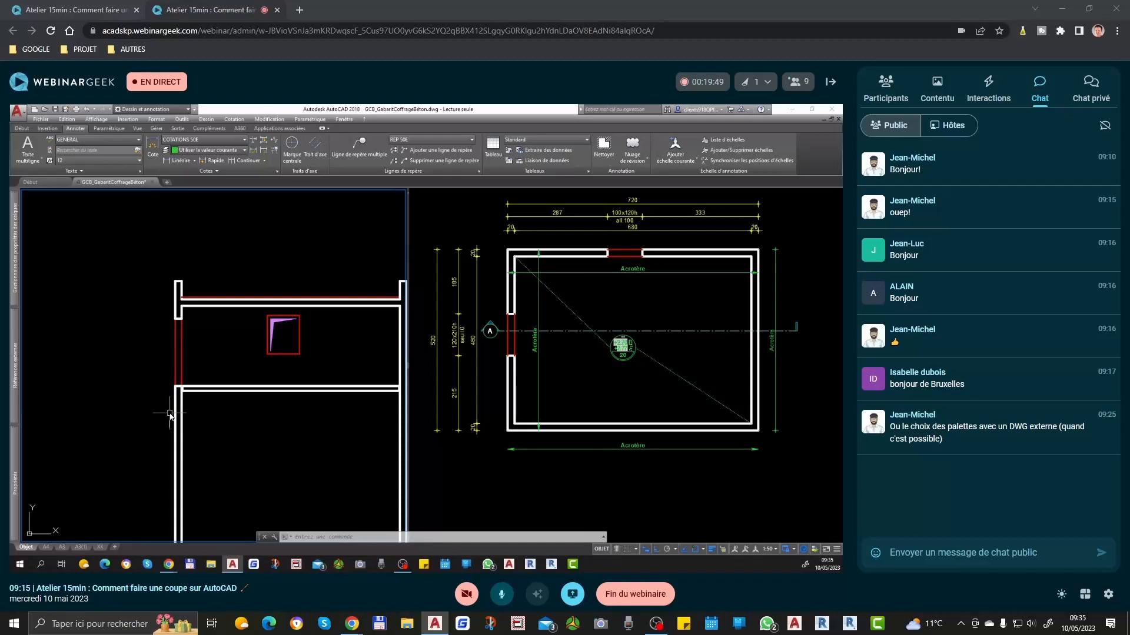
pyautogui.scroll(3, 174, 410)
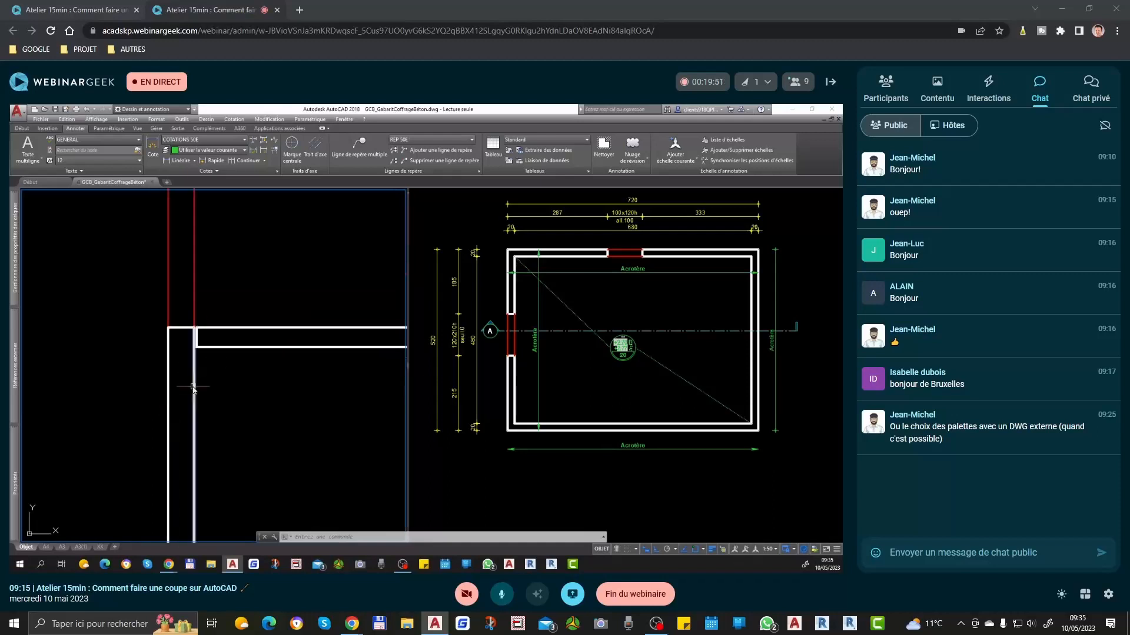
# Step: Copy the lower slab's top line 50 units straight down
pyautogui.click(587, 319)
pyautogui.moveTo(556, 297); pyautogui.dragTo(579, 331, button='middle')
pyautogui.click(231, 390)
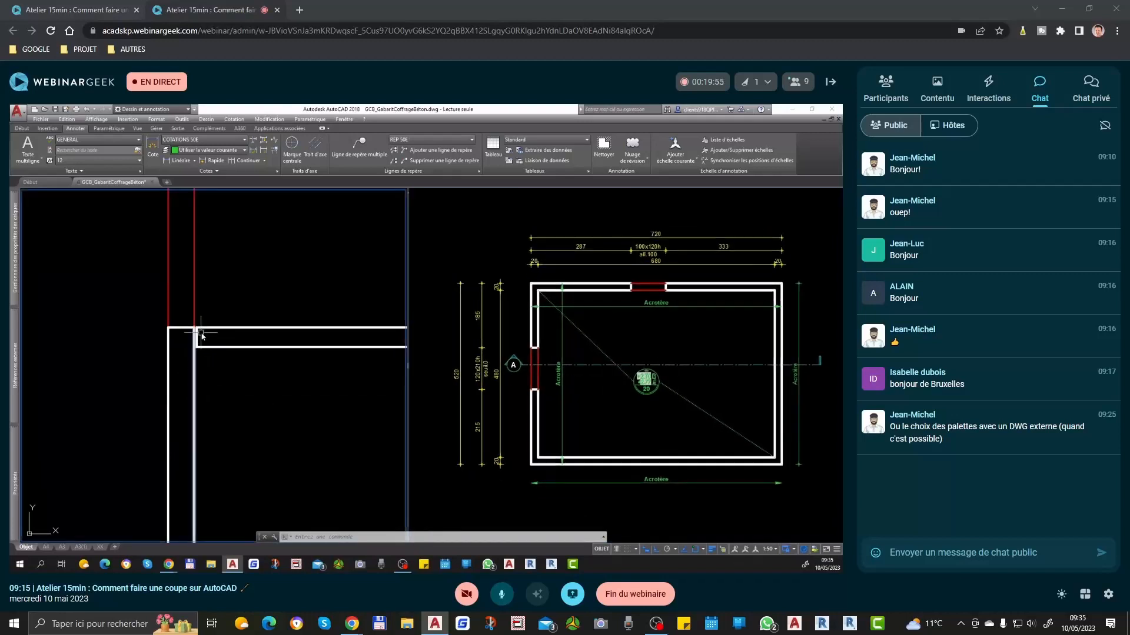
pyautogui.write('co')
pyautogui.press('Return')
pyautogui.click(232, 393)
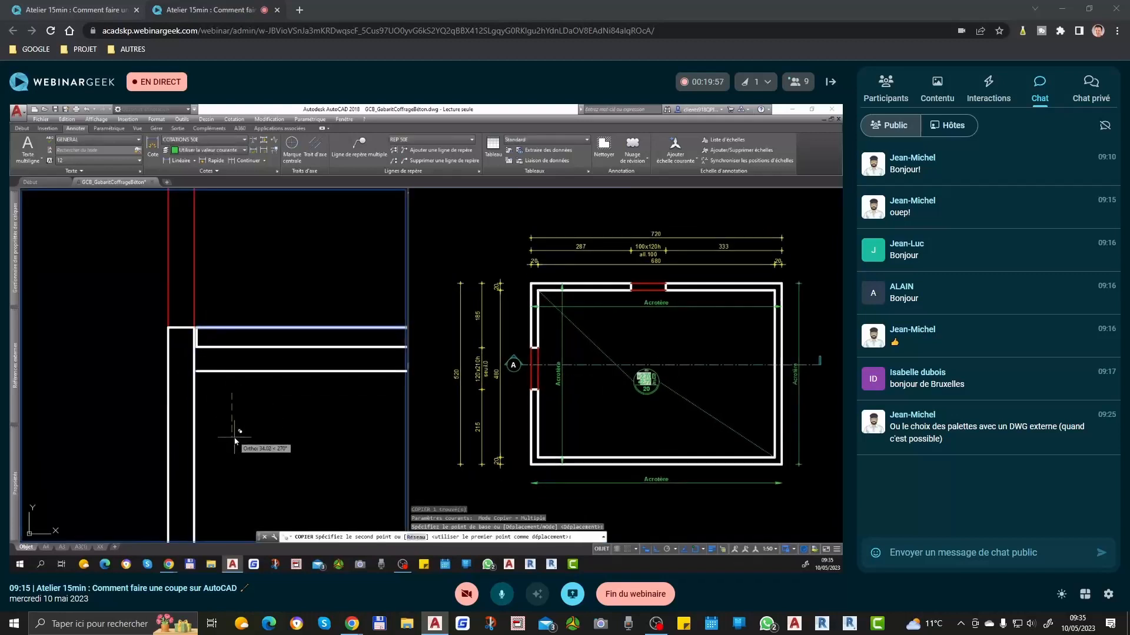
pyautogui.write('50')
pyautogui.press('Return')
pyautogui.press('Return')
pyautogui.click(233, 384)
pyautogui.click(218, 394)
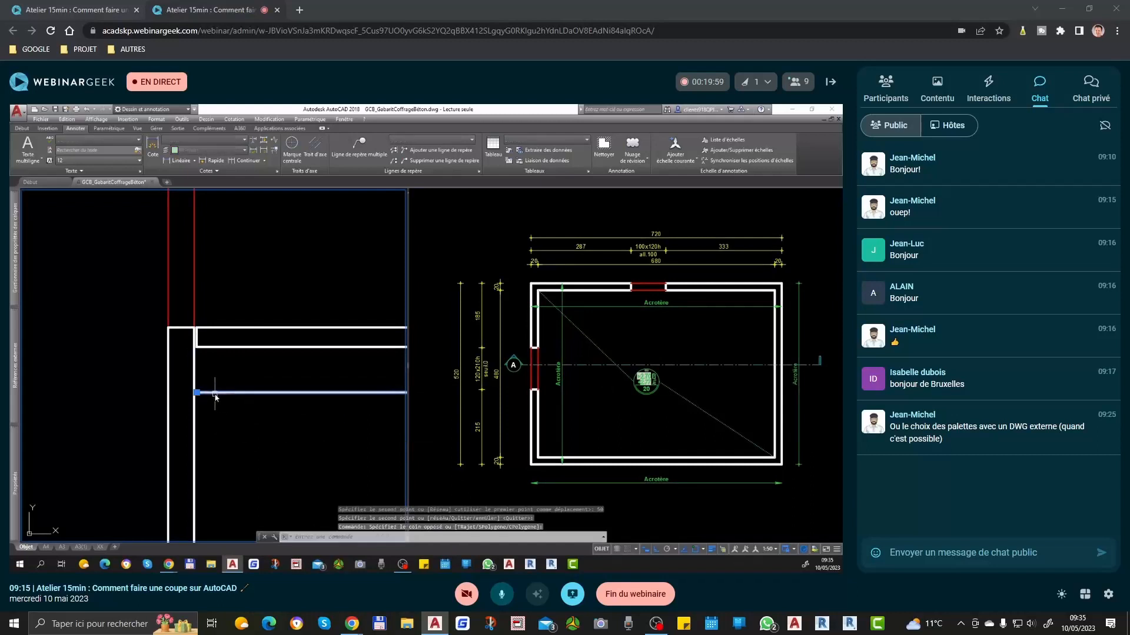
pyautogui.press('Escape')
# Step: Draw a 50-unit horizontal line across the left wall below the lower slab as the footing's top edge
pyautogui.write('l')
pyautogui.press('Return')
pyautogui.click(231, 437)
pyautogui.write('50')
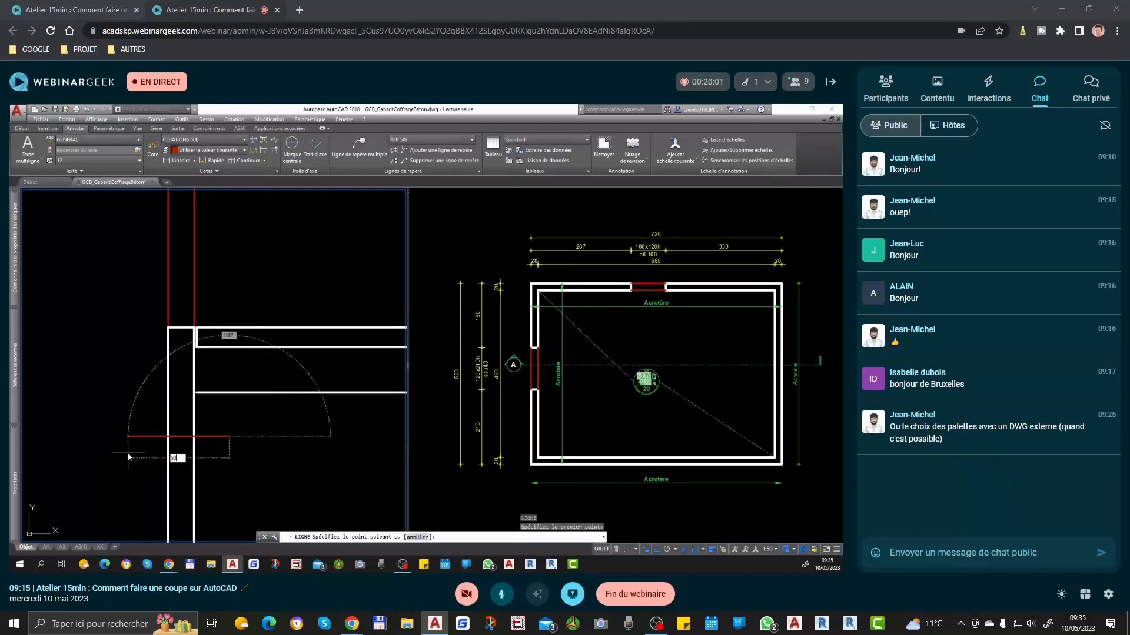
pyautogui.press('Return')
# Step: Copy the footing's top edge 30 units downward to form its bottom edge
pyautogui.press('Return')
pyautogui.click(234, 418)
pyautogui.click(211, 451)
pyautogui.write('co')
pyautogui.press('Return')
pyautogui.click(228, 456)
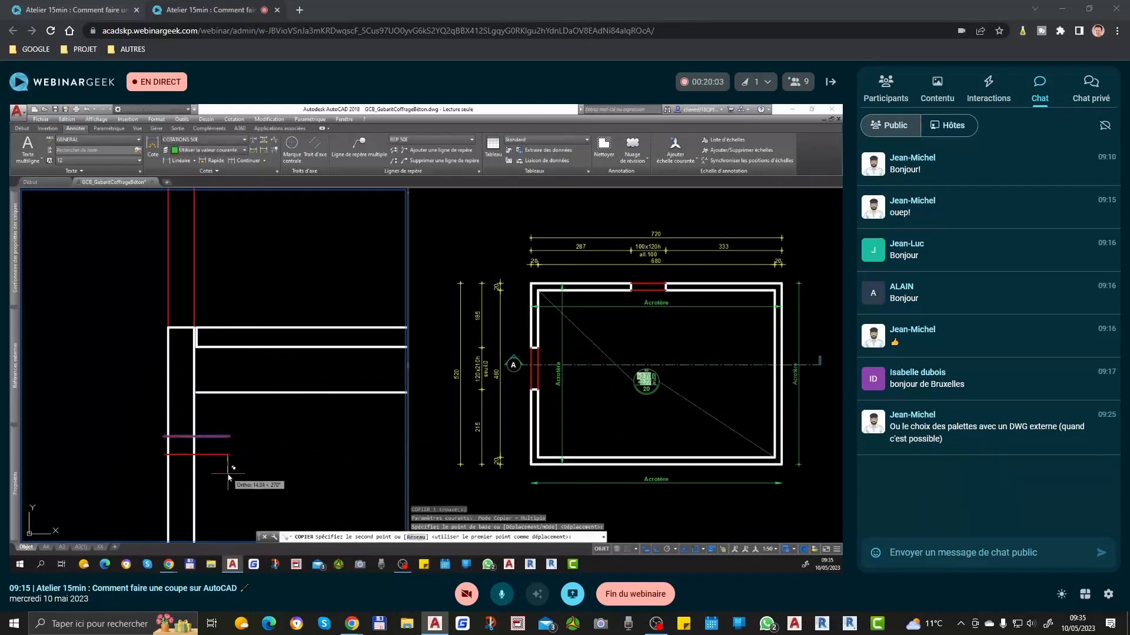
pyautogui.write('30')
# Step: Draw the vertical sides joining the footing's top and bottom edges to close the rectangle
pyautogui.press('Return')
pyautogui.press('Escape')
pyautogui.write('l')
pyautogui.press('Return')
pyautogui.click(229, 436)
pyautogui.click(230, 476)
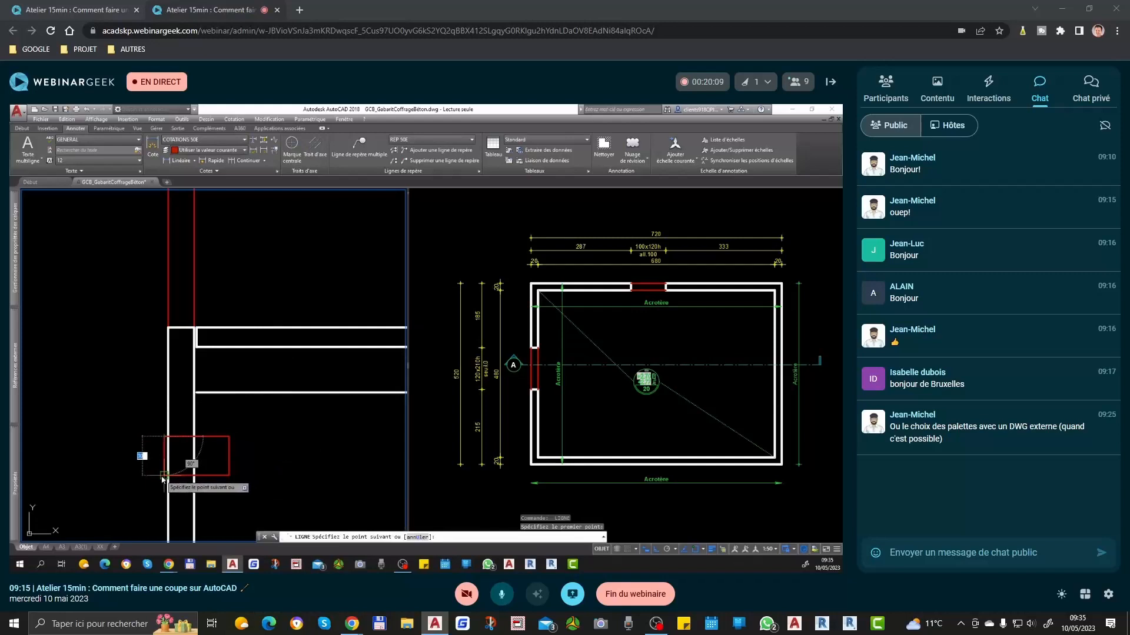
pyautogui.press('Escape')
# Step: Move the footing rectangle horizontally so its centre aligns with the left wall's axis
pyautogui.click(139, 424)
pyautogui.click(245, 473)
pyautogui.write('d')
pyautogui.press('Return')
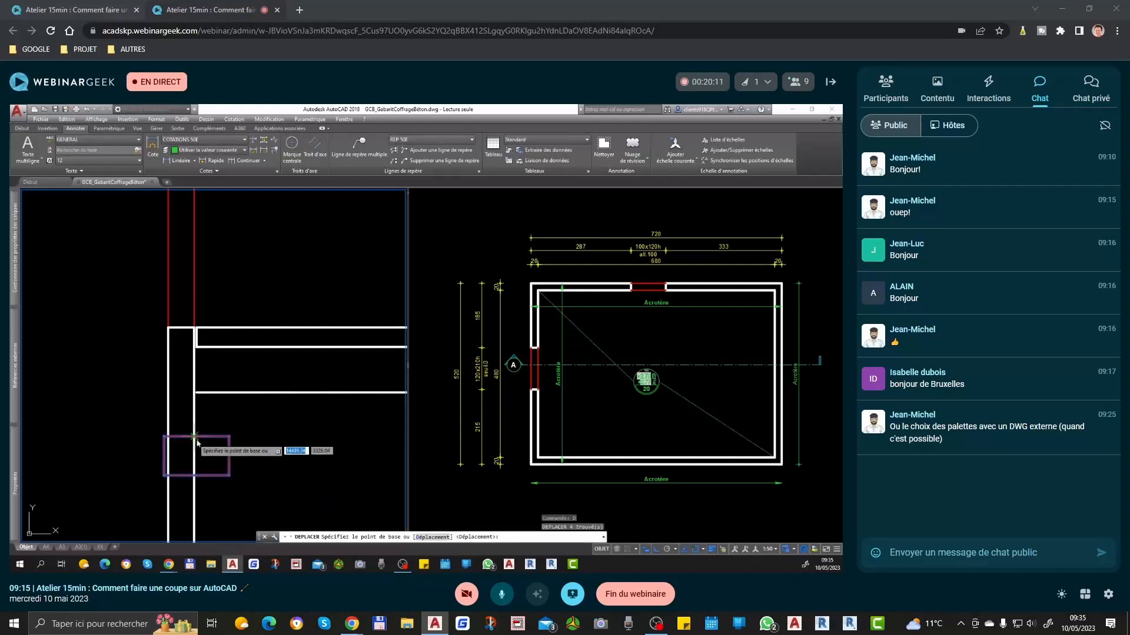
pyautogui.click(193, 438)
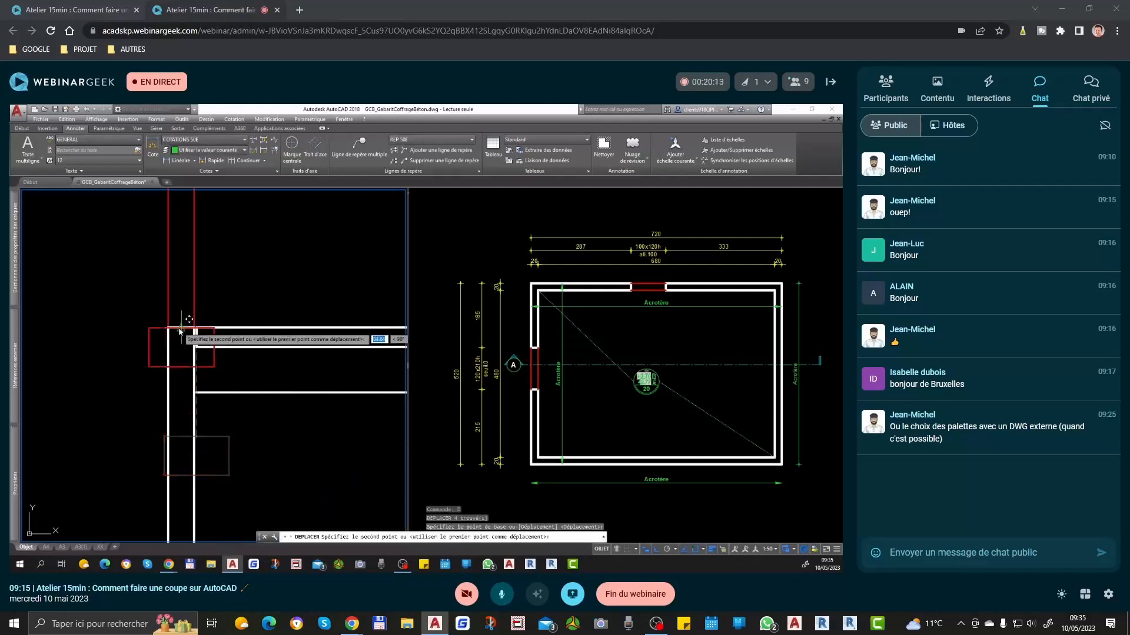
pyautogui.click(180, 435)
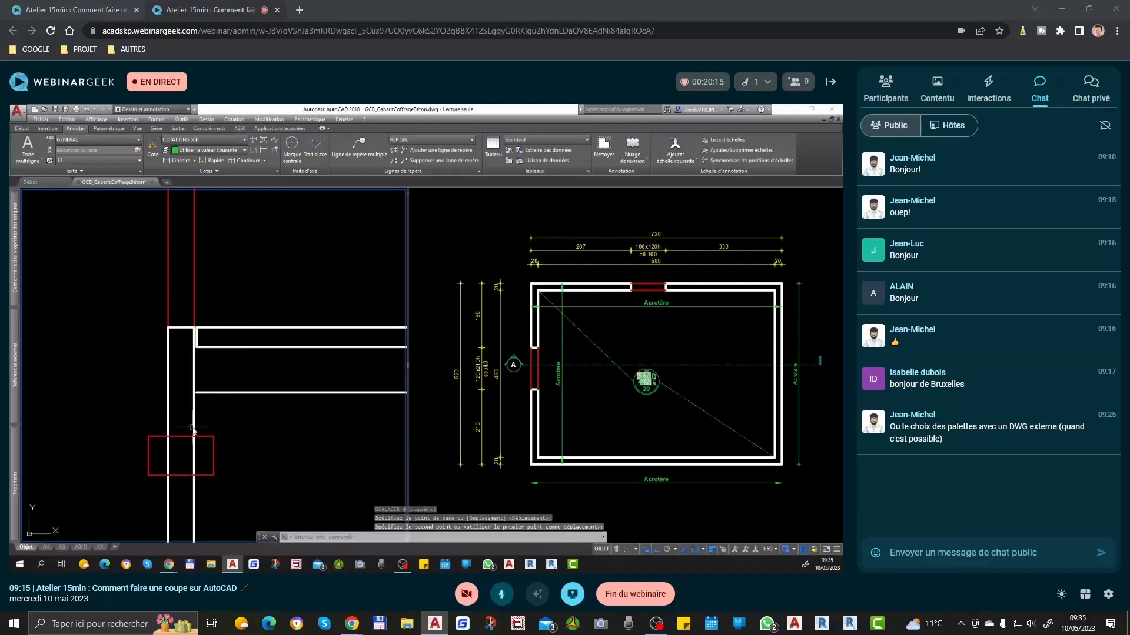
# Step: Match the footing rectangle to the properties of the left wall's white outline
pyautogui.hotkey('ctrl', 'm')
pyautogui.click(193, 427)
pyautogui.click(230, 499)
pyautogui.press('Return')
pyautogui.click(567, 362)
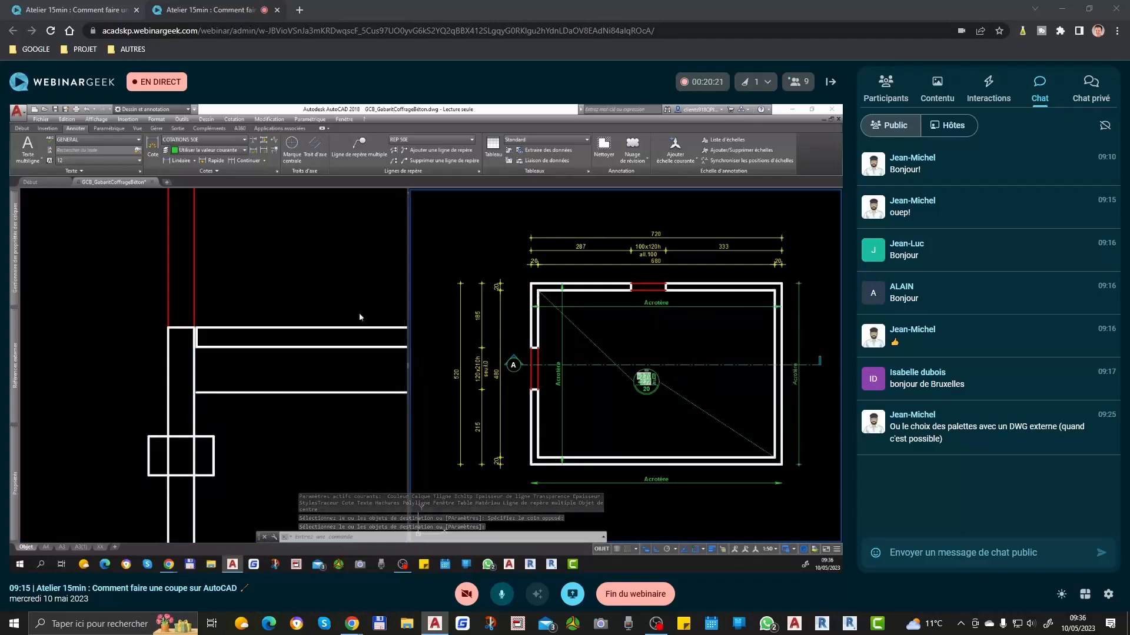
# Step: Trim the footing's top edge between the left wall's faces and the wall lines inside the footing
pyautogui.click(164, 417)
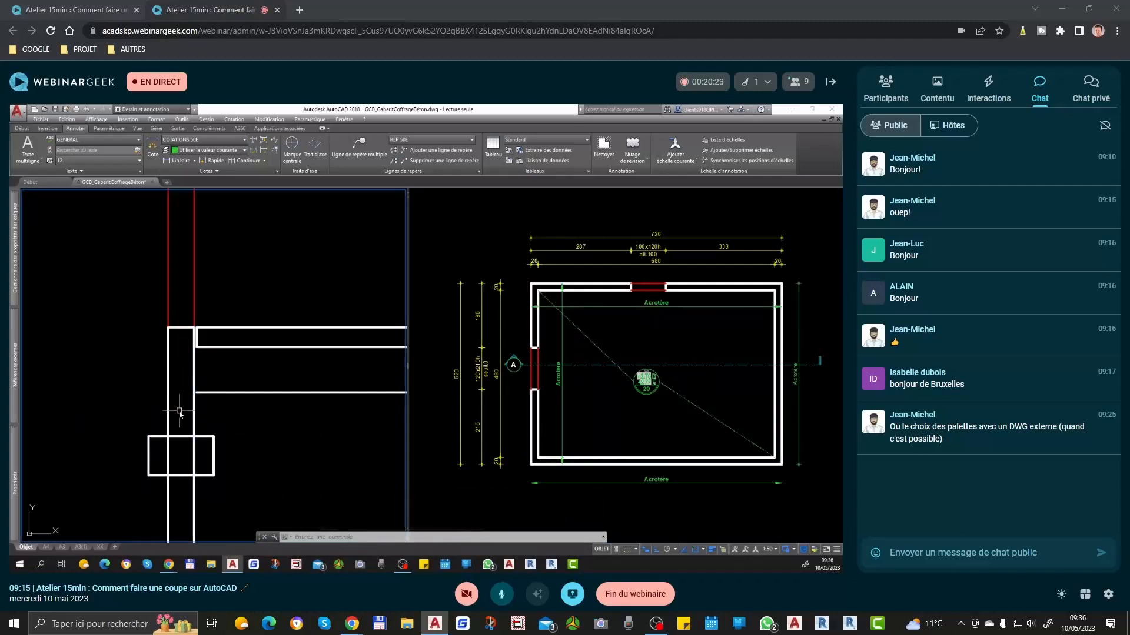
pyautogui.write('aj')
pyautogui.press('Return')
pyautogui.press('Return')
pyautogui.click(187, 430)
pyautogui.click(182, 459)
pyautogui.click(204, 450)
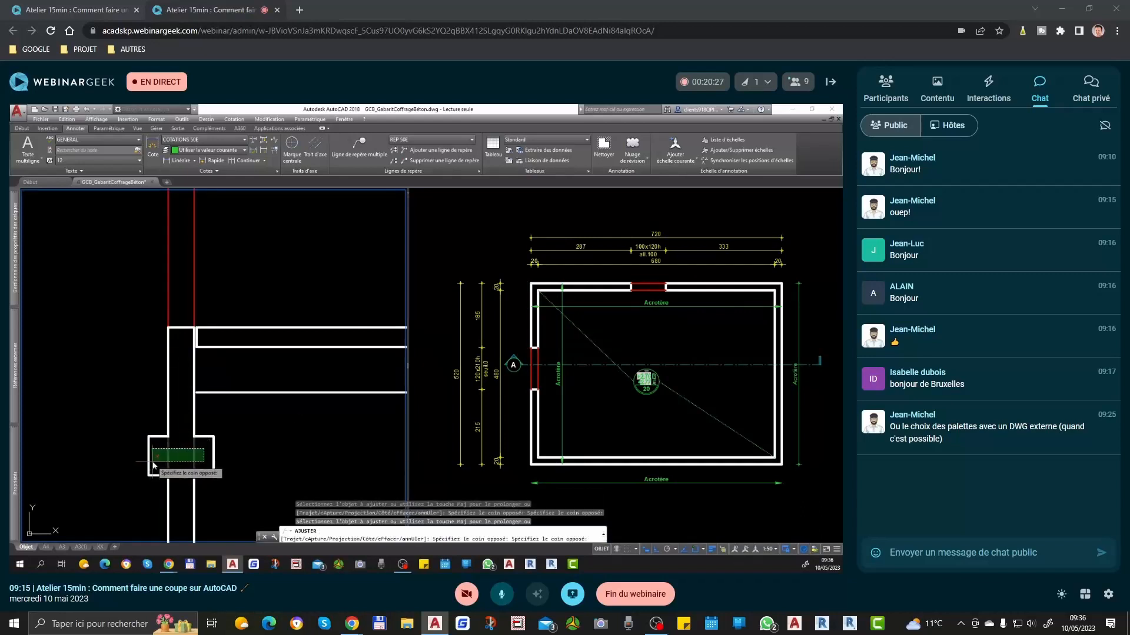
pyautogui.click(153, 462)
pyautogui.scroll(-6, 168, 417)
# Step: Delete the leftover left wall lines below the footing
pyautogui.press('Escape')
pyautogui.click(183, 448)
pyautogui.click(164, 463)
pyautogui.press('Delete')
# Step: Copy the left footing to the right wall, from the left wall's top midpoint to the midpoint between the right wall's faces
pyautogui.scroll(4, 158, 412)
pyautogui.scroll(2, 159, 412)
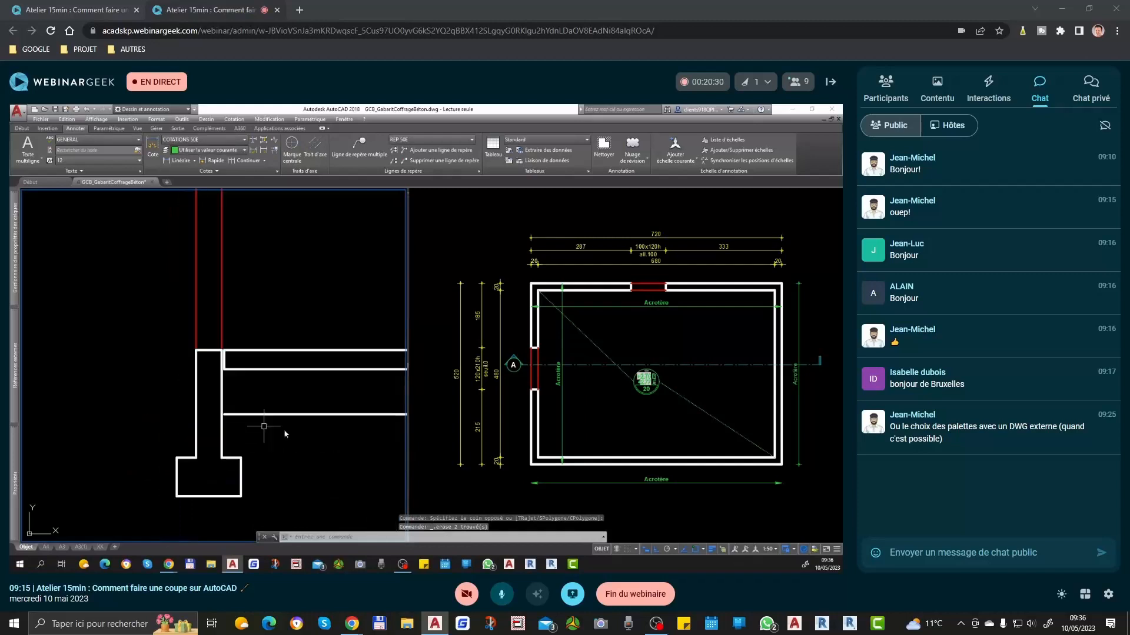
pyautogui.click(265, 511)
pyautogui.click(211, 353)
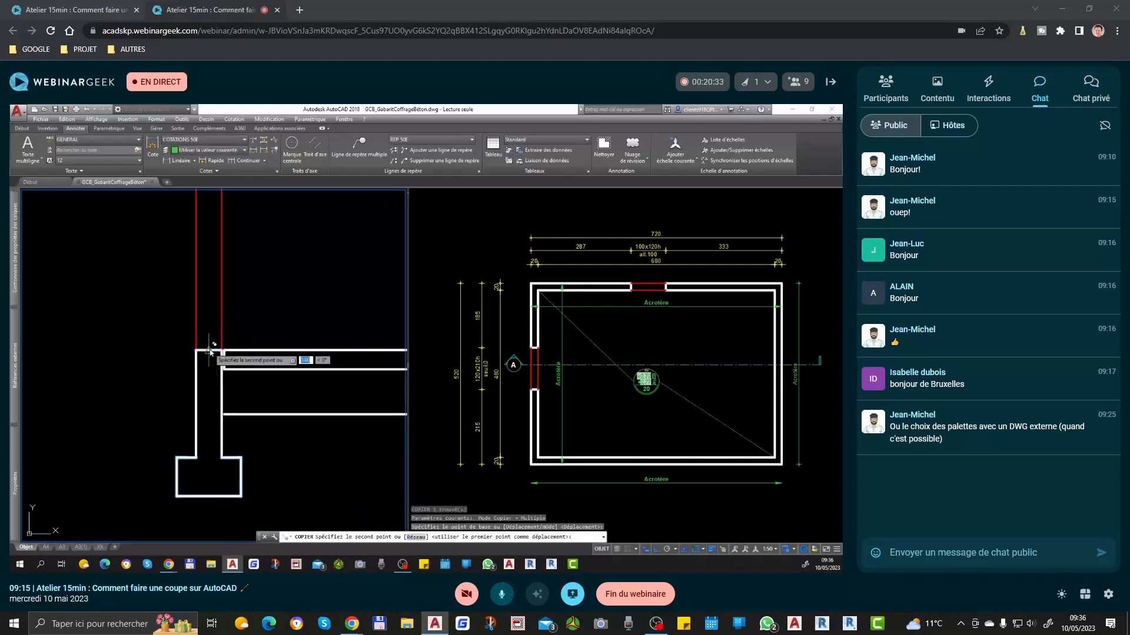
pyautogui.scroll(-6, 105, 356)
pyautogui.scroll(2, 354, 356)
pyautogui.scroll(3, 348, 354)
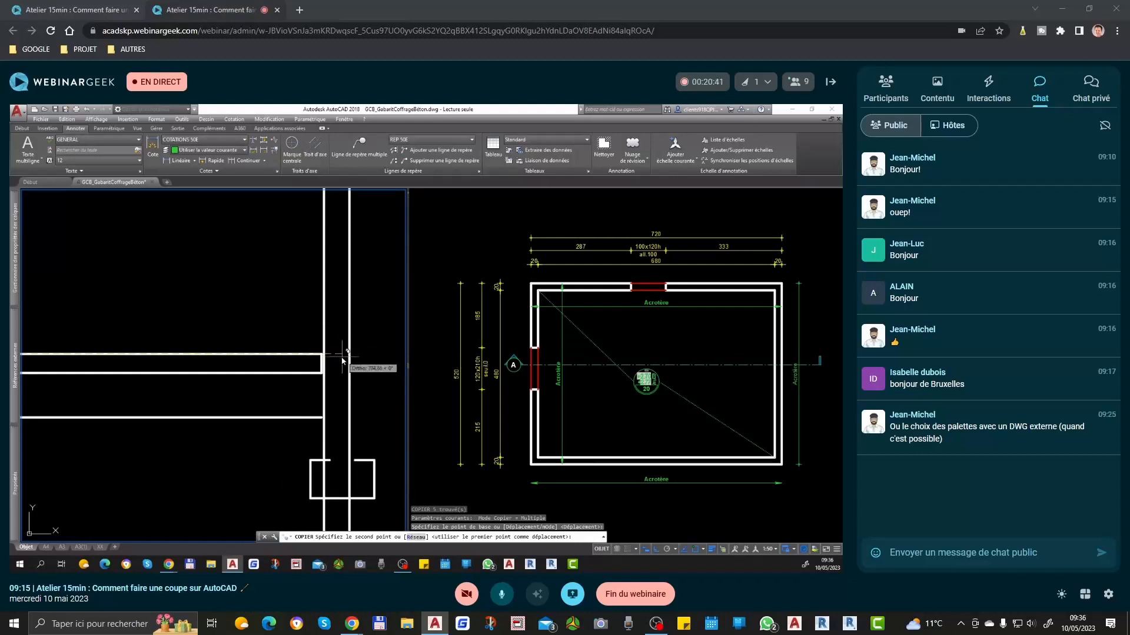
pyautogui.scroll(2, 339, 361)
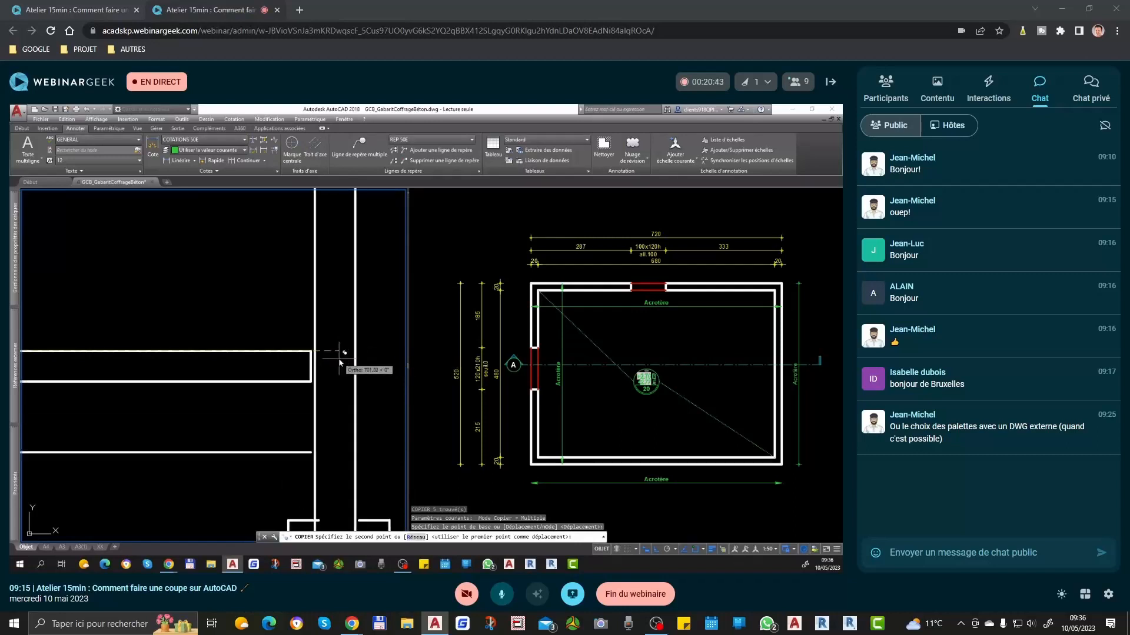
pyautogui.keyDown('shift'); pyautogui.rightClick(339, 361); pyautogui.keyUp('shift')
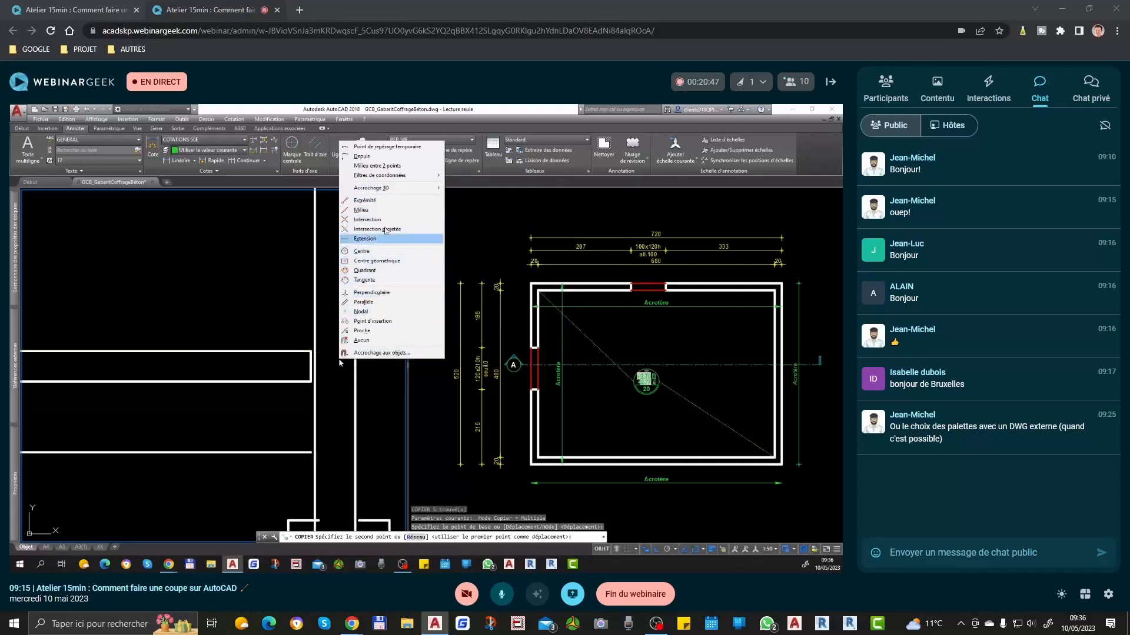
pyautogui.press('Return')
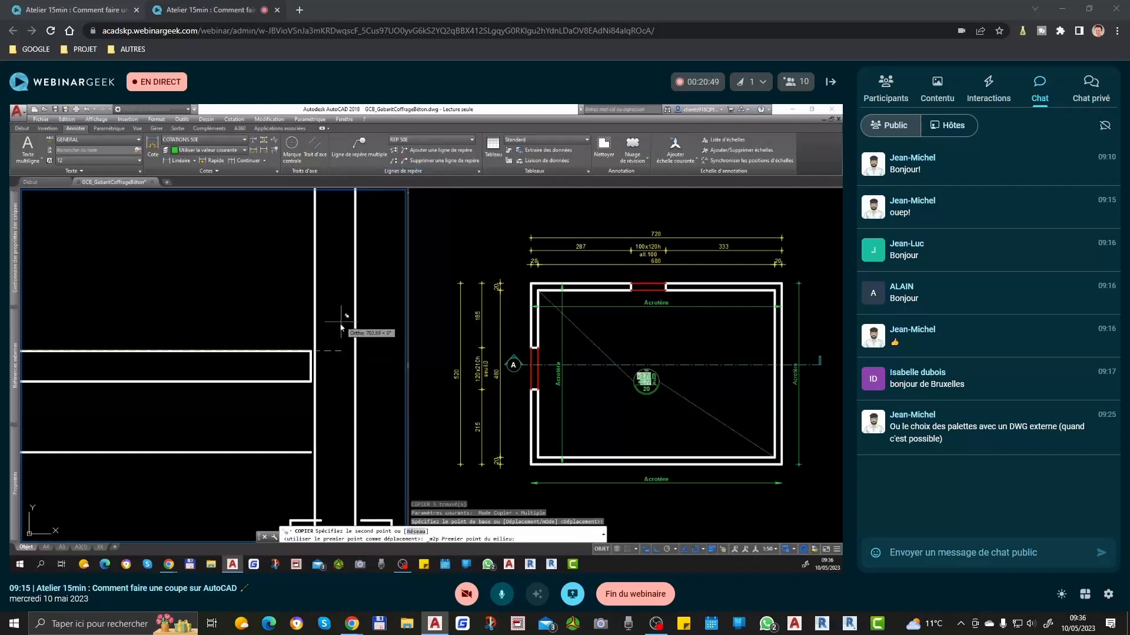
pyautogui.click(316, 351)
pyautogui.click(355, 353)
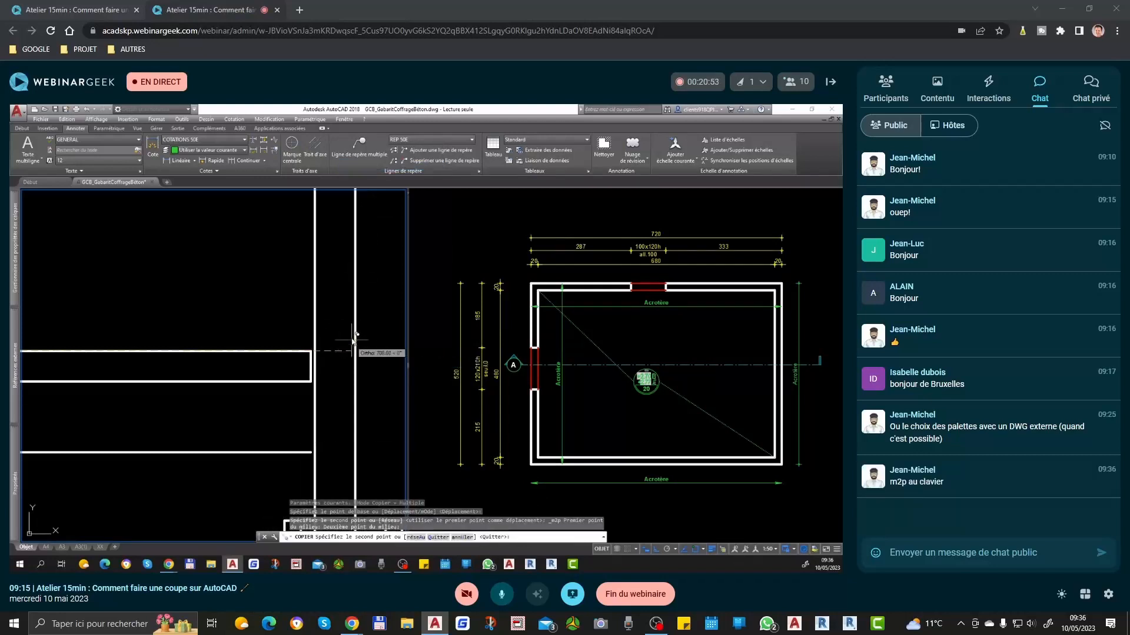
pyautogui.moveTo(345, 437); pyautogui.dragTo(274, 428, button='middle')
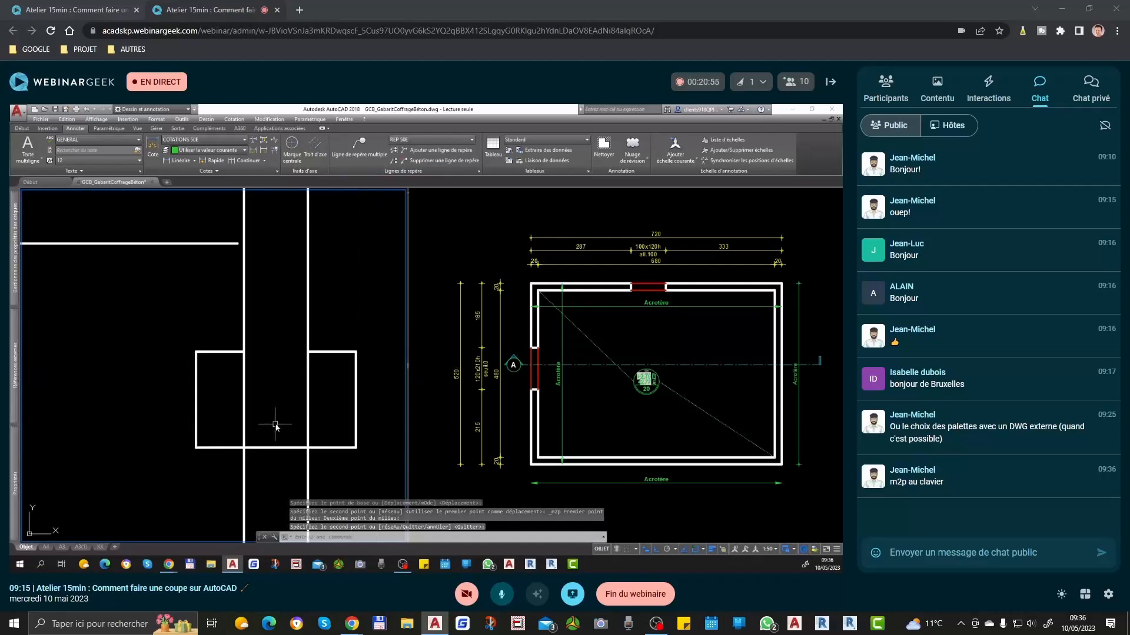
# Step: Trim the right wall's lines inside the copied footing
pyautogui.scroll(-2, 305, 388)
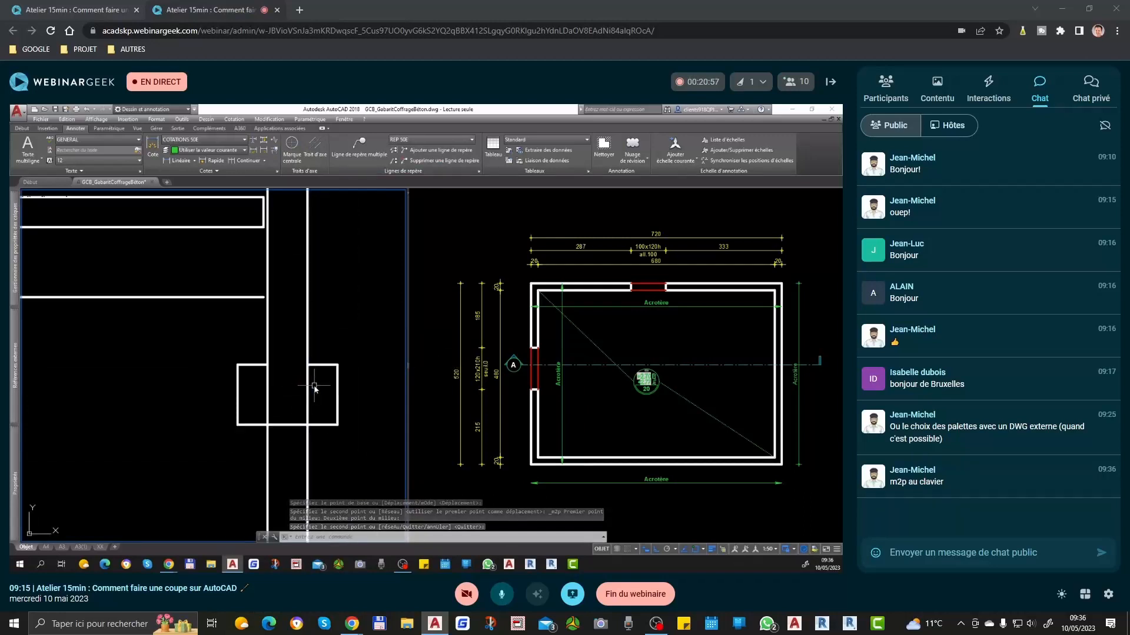
pyautogui.write('AJ')
pyautogui.press('Return')
pyautogui.press('Return')
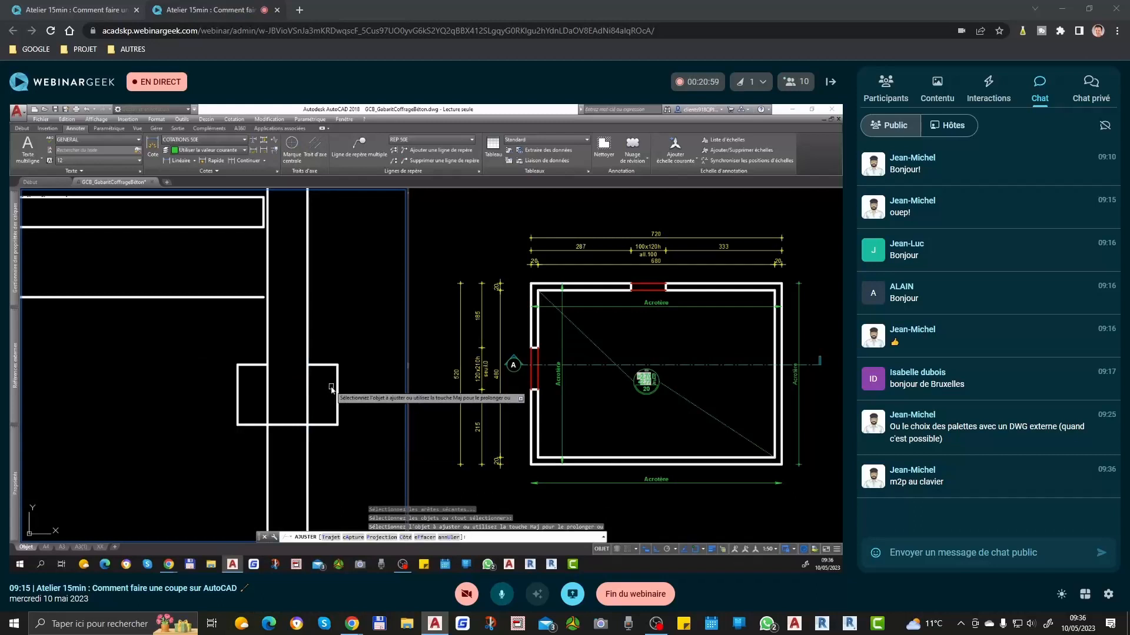
pyautogui.click(328, 383)
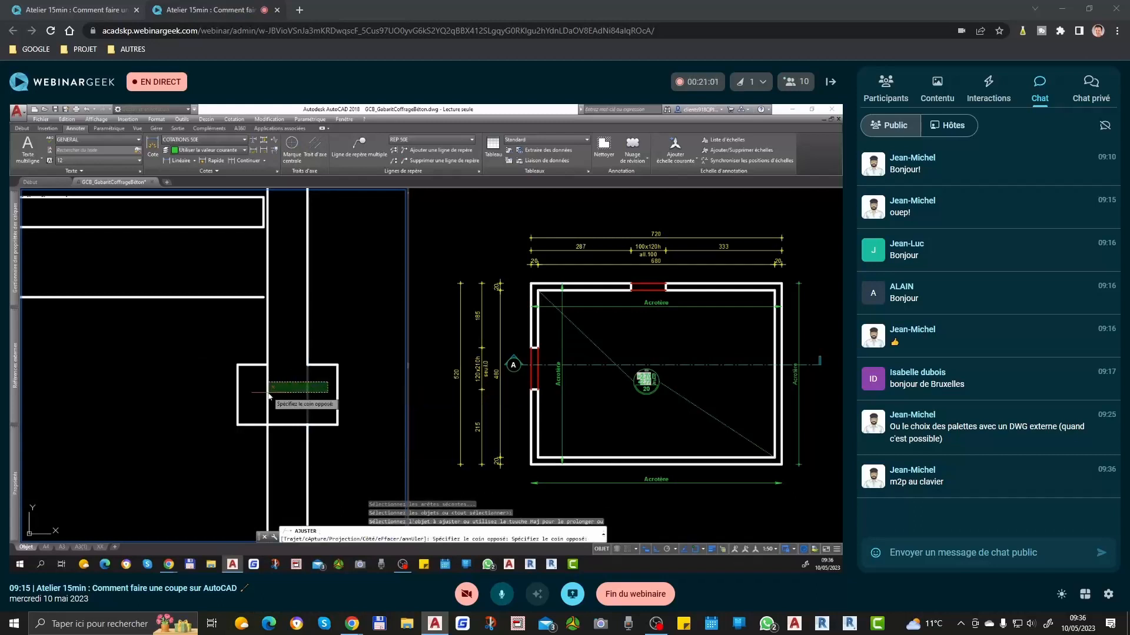
pyautogui.click(253, 393)
pyautogui.scroll(-2, 295, 318)
pyautogui.press('Return')
# Step: Delete the leftover wall lines below the right footing and the extra horizontal line beneath the lower slab
pyautogui.click(318, 419)
pyautogui.click(235, 421)
pyautogui.press('Delete')
pyautogui.scroll(-2, 358, 381)
pyautogui.scroll(-4, 344, 352)
pyautogui.scroll(8, 212, 353)
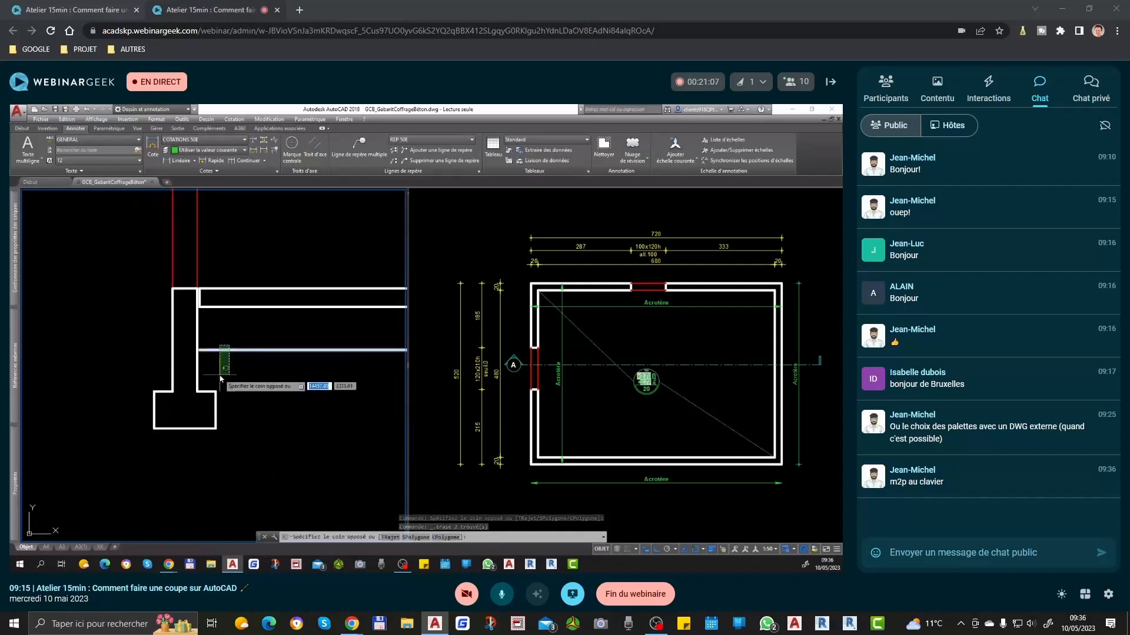
pyautogui.scroll(-5, 213, 413)
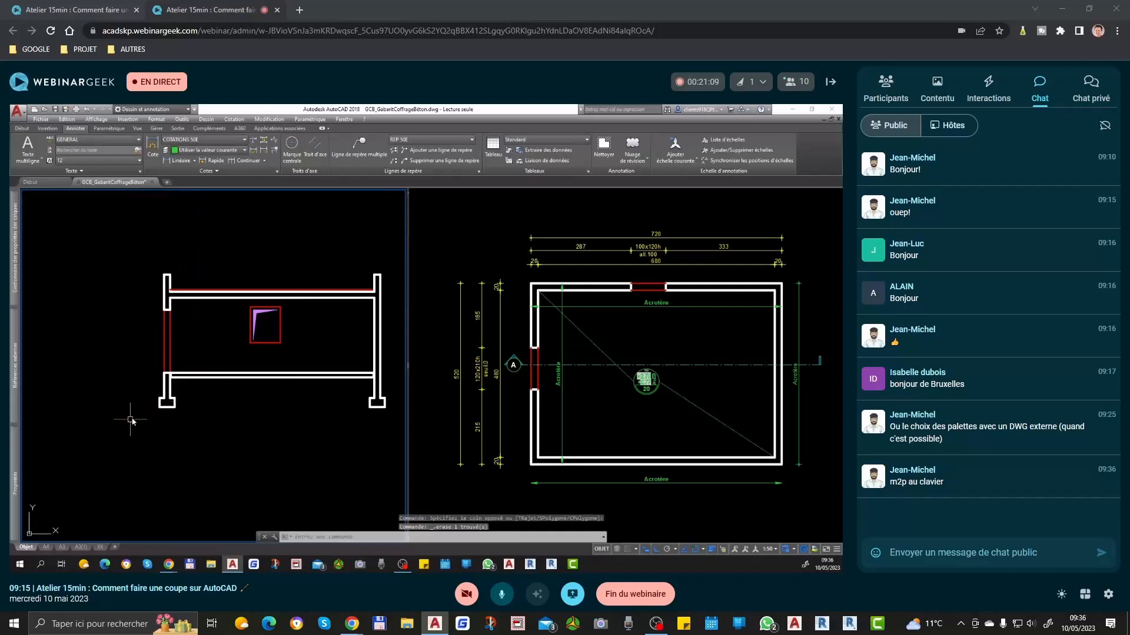
# Step: Measure the height between the left footing's top and the lower slab's top with a trial dimension
pyautogui.scroll(4, 161, 396)
pyautogui.press('Return')
pyautogui.click(186, 409)
pyautogui.click(185, 345)
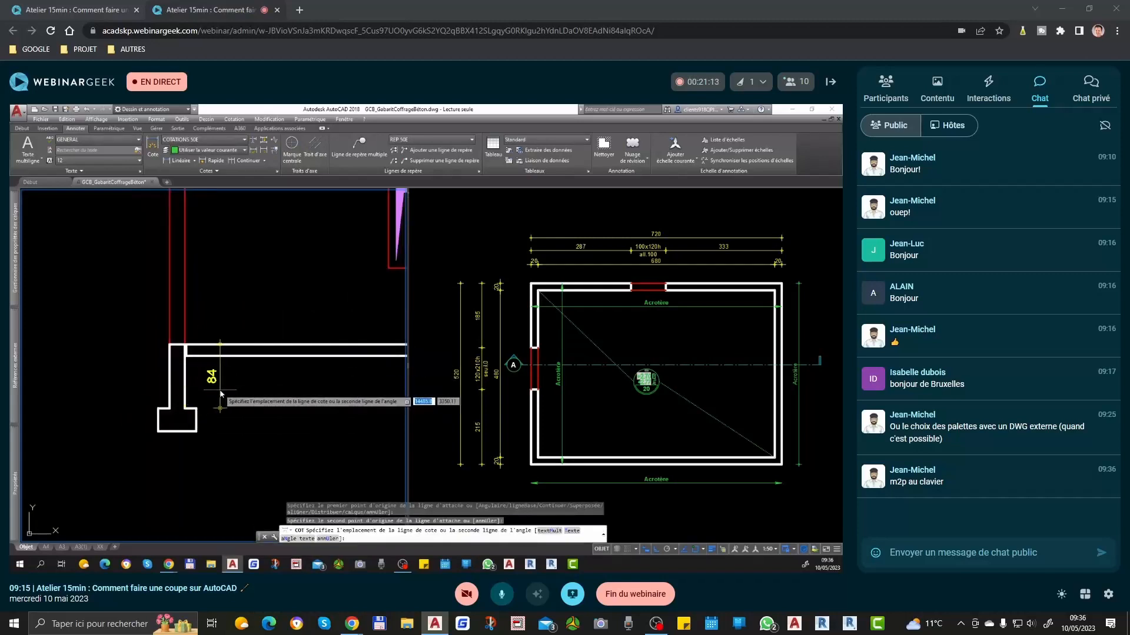
pyautogui.press('Escape')
pyautogui.scroll(-4, 172, 369)
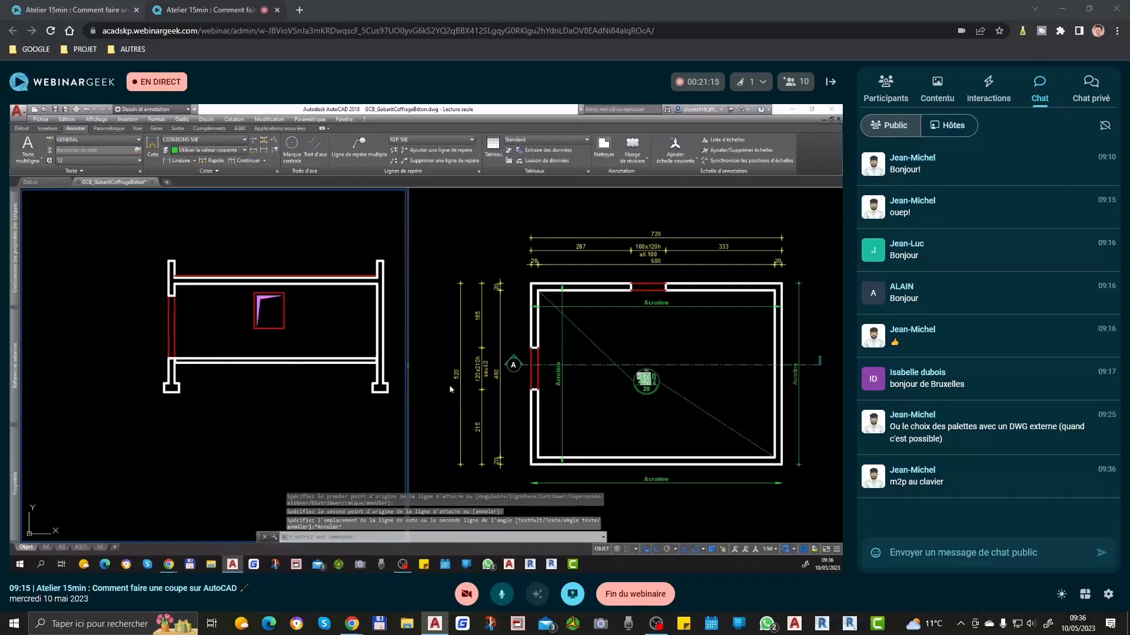
# Step: Stretch both wall footings upward by 30 with a crossing selection
pyautogui.moveTo(353, 389); pyautogui.dragTo(288, 393, button='middle')
pyautogui.write('et')
pyautogui.press('Return')
pyautogui.click(349, 382)
pyautogui.click(94, 455)
pyautogui.press('Return')
pyautogui.click(179, 449)
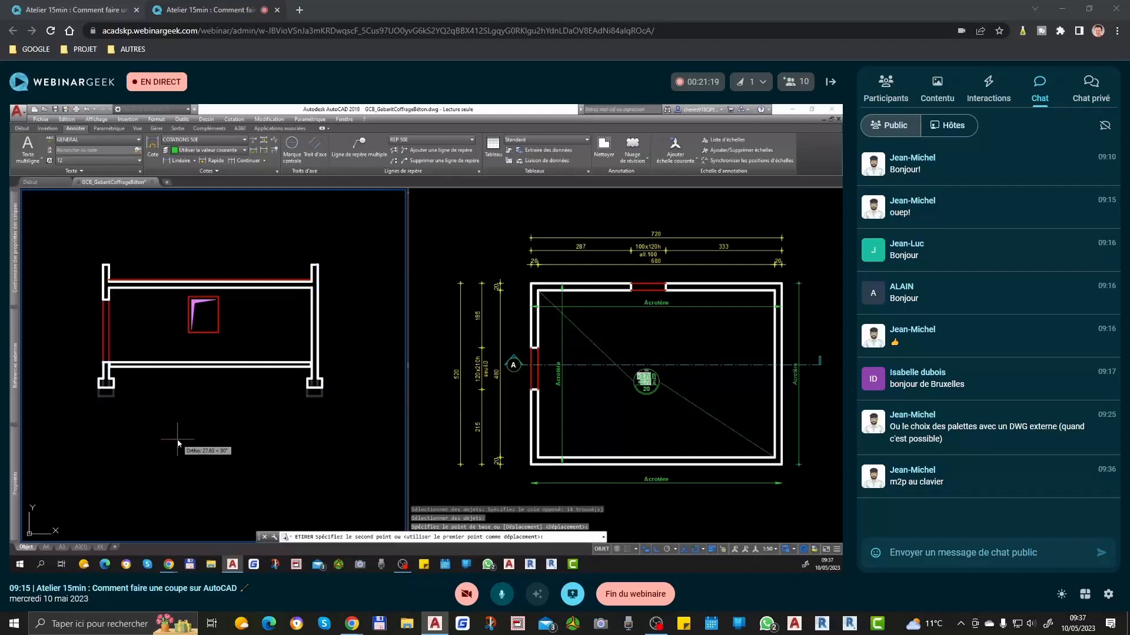
pyautogui.write('30')
pyautogui.press('Return')
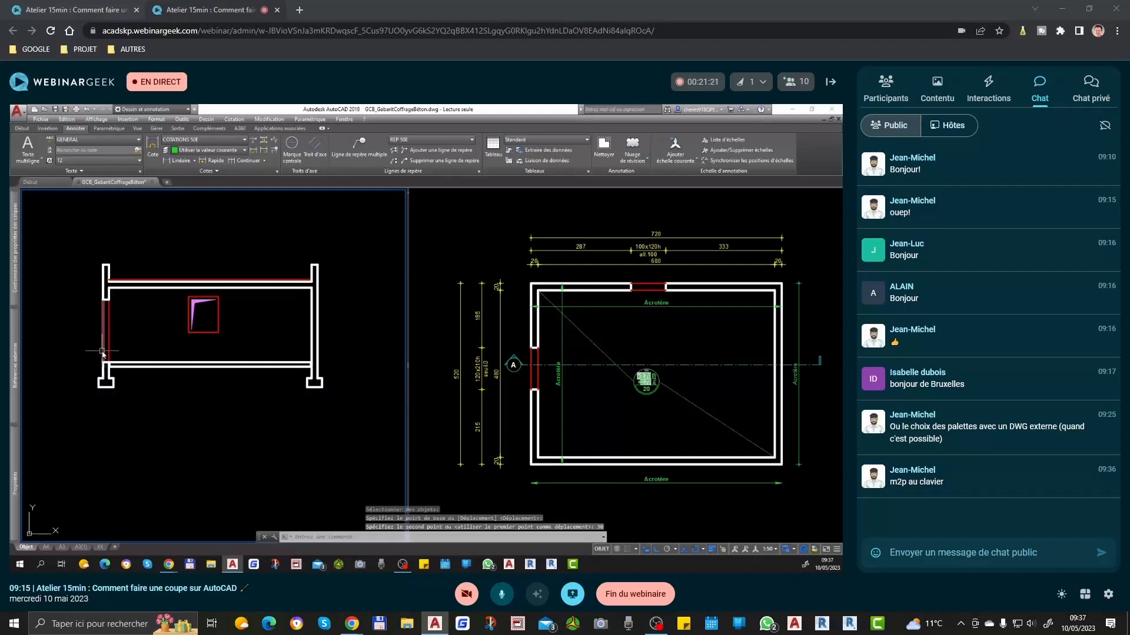
pyautogui.scroll(5, 130, 440)
pyautogui.scroll(3, 151, 398)
pyautogui.click(157, 386)
pyautogui.scroll(-3, 169, 326)
pyautogui.write('co')
pyautogui.press('Return')
pyautogui.click(241, 379)
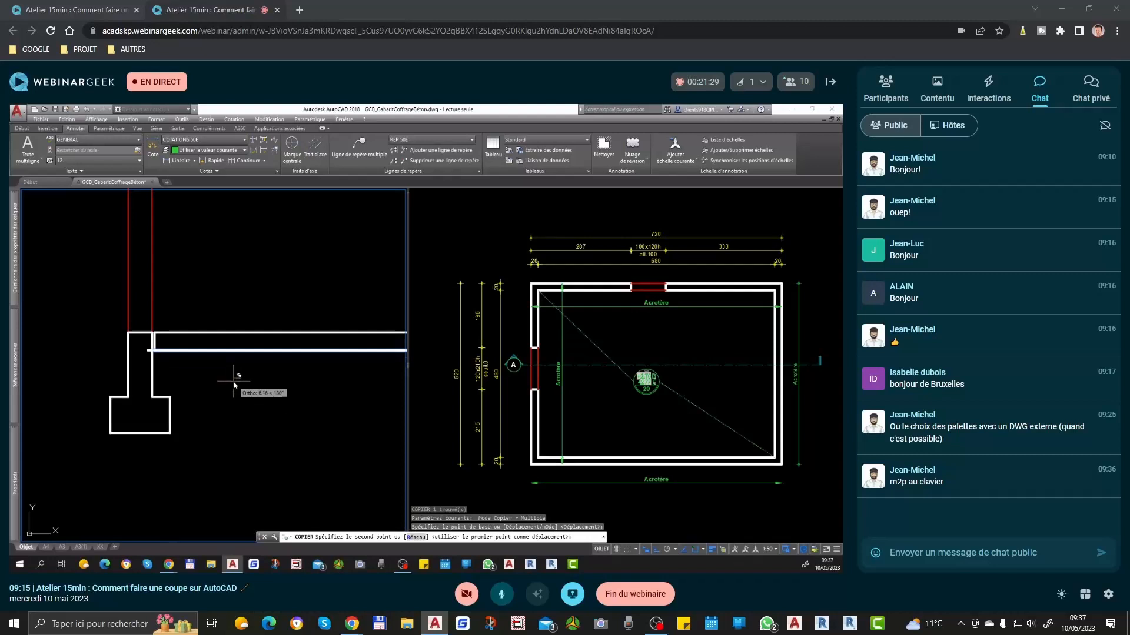
pyautogui.press('Escape')
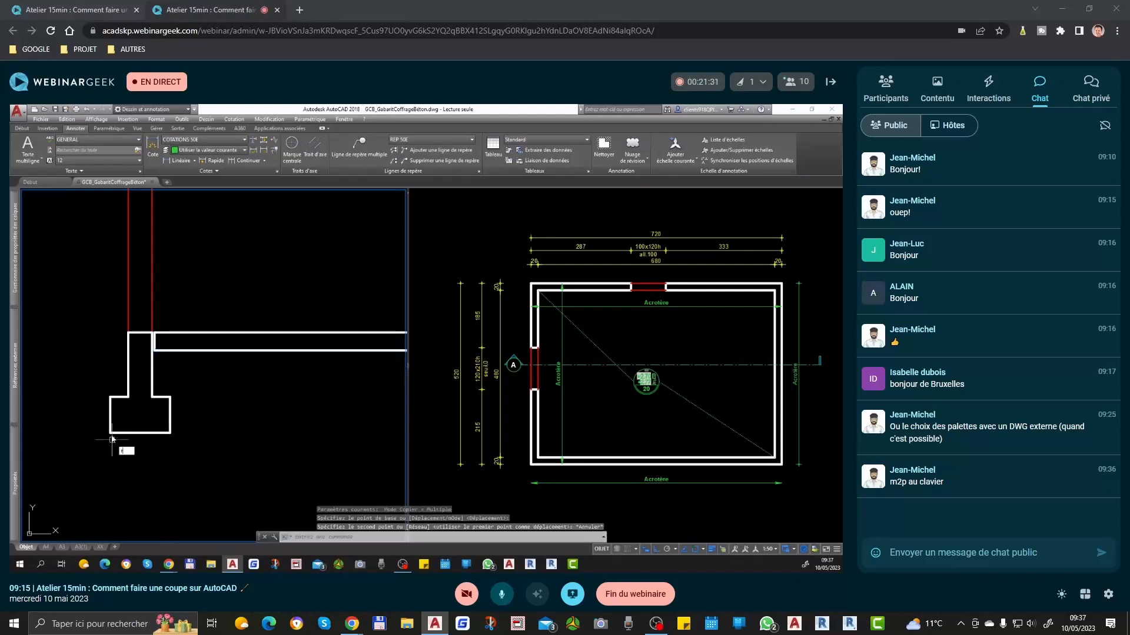
# Step: Try a thin red rectangle along the underside of the left footing and delete it
pyautogui.write('rec')
pyautogui.press('Return')
pyautogui.click(112, 433)
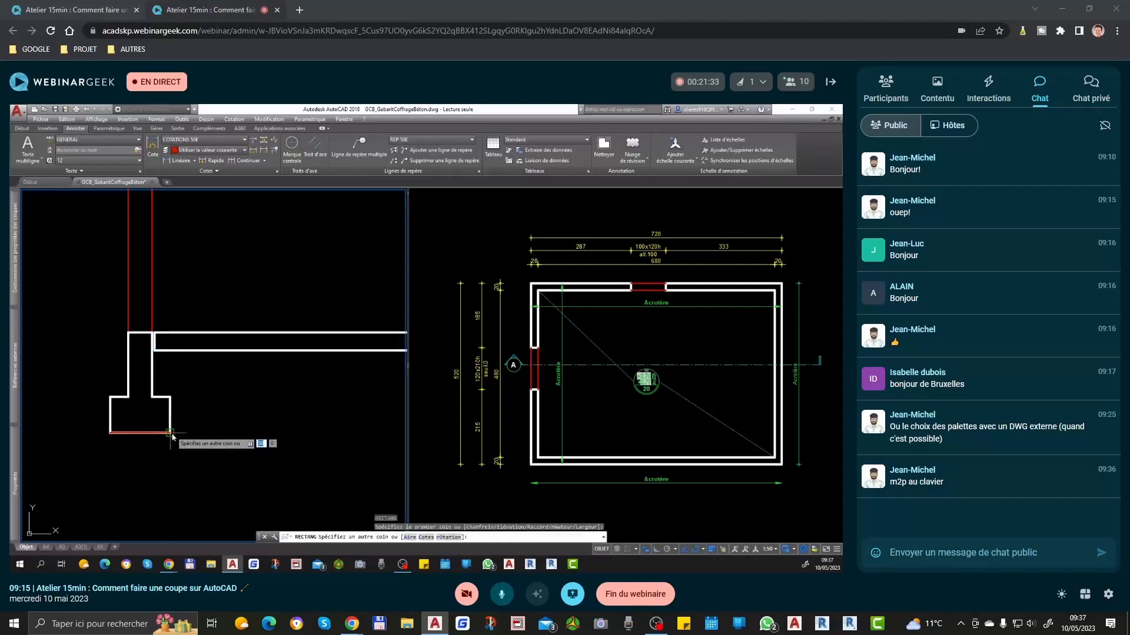
pyautogui.click(170, 440)
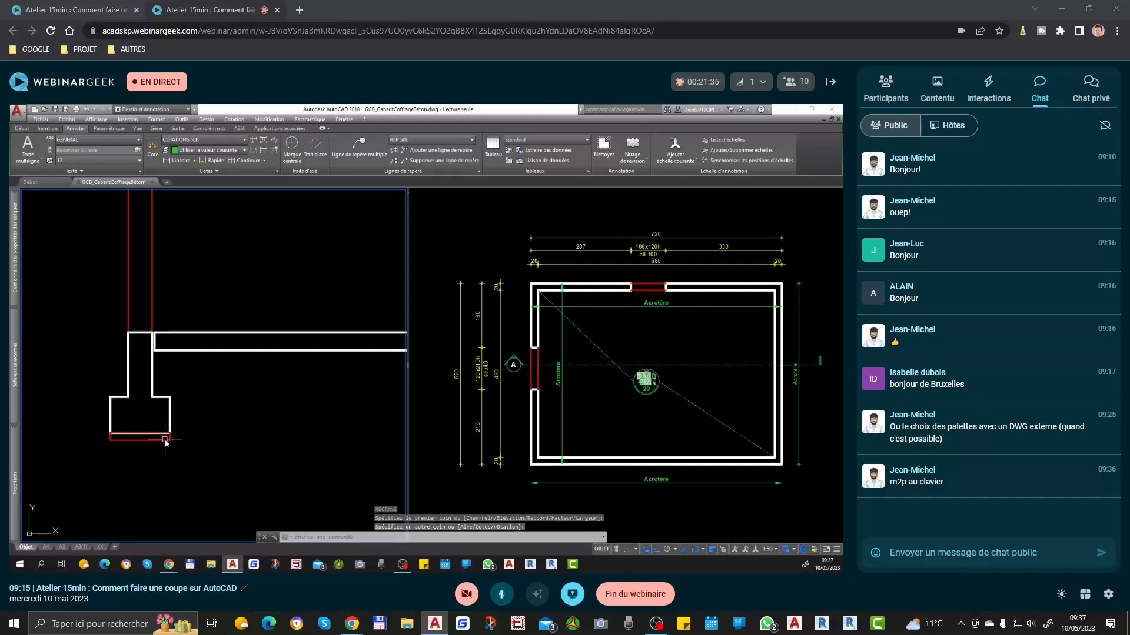
pyautogui.click(158, 441)
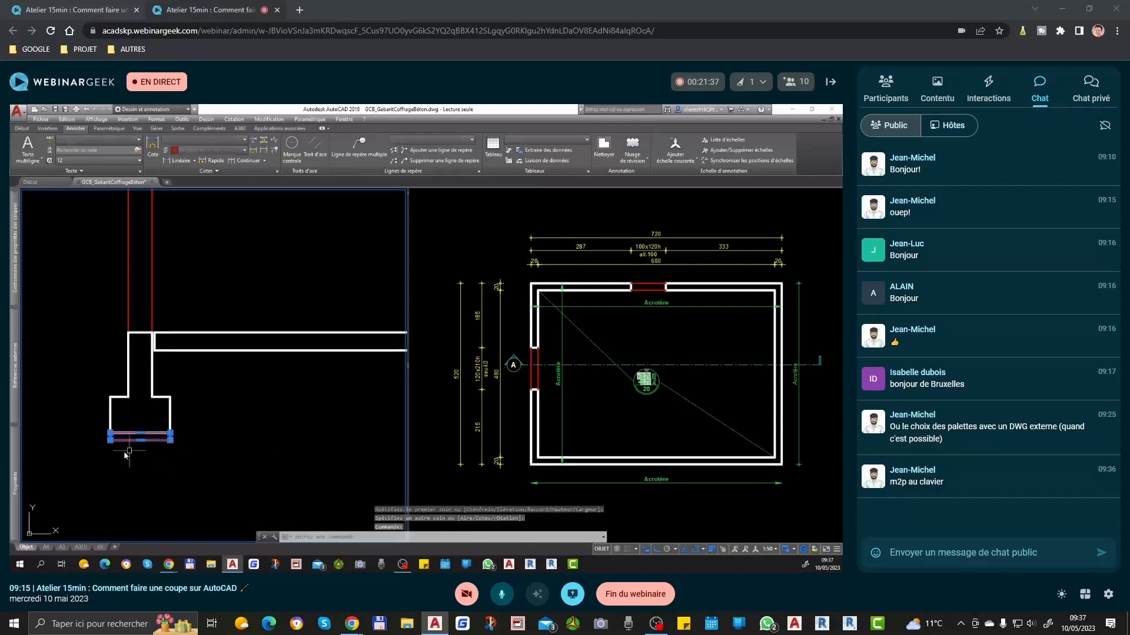
pyautogui.scroll(-3, 126, 447)
pyautogui.press('Delete')
pyautogui.scroll(-2, 134, 407)
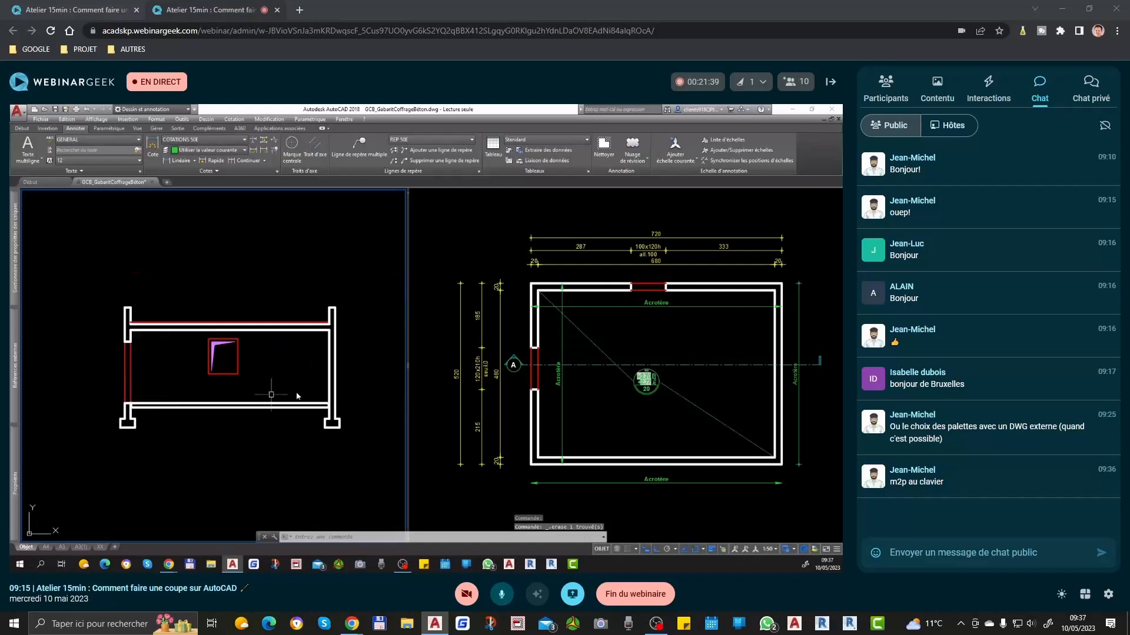
pyautogui.scroll(2, 245, 340)
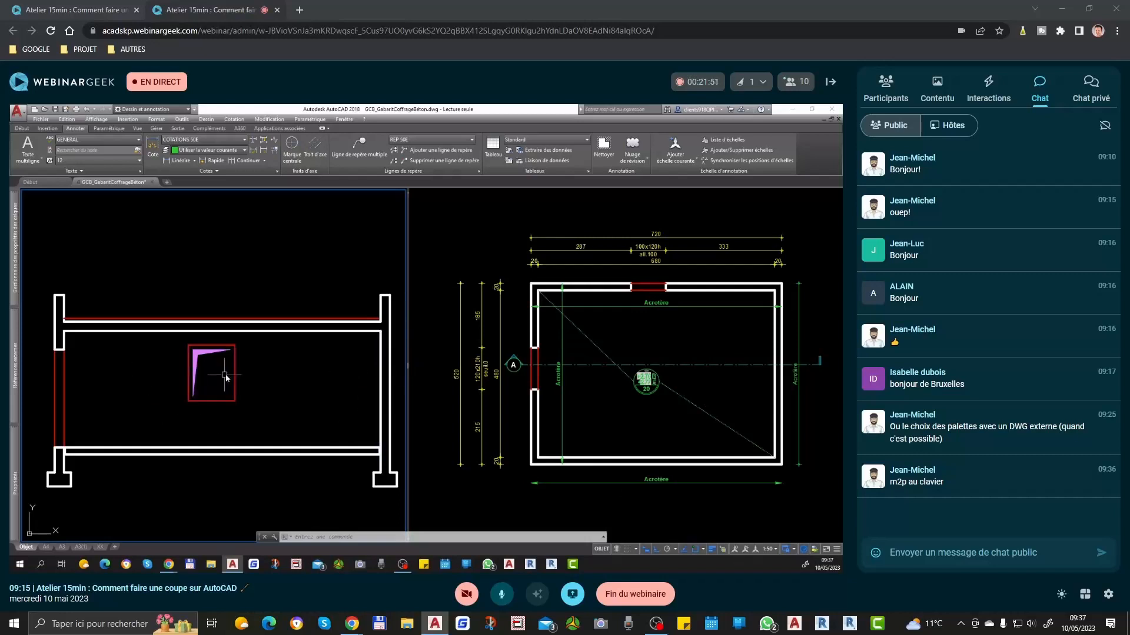
pyautogui.scroll(-10, 369, 381)
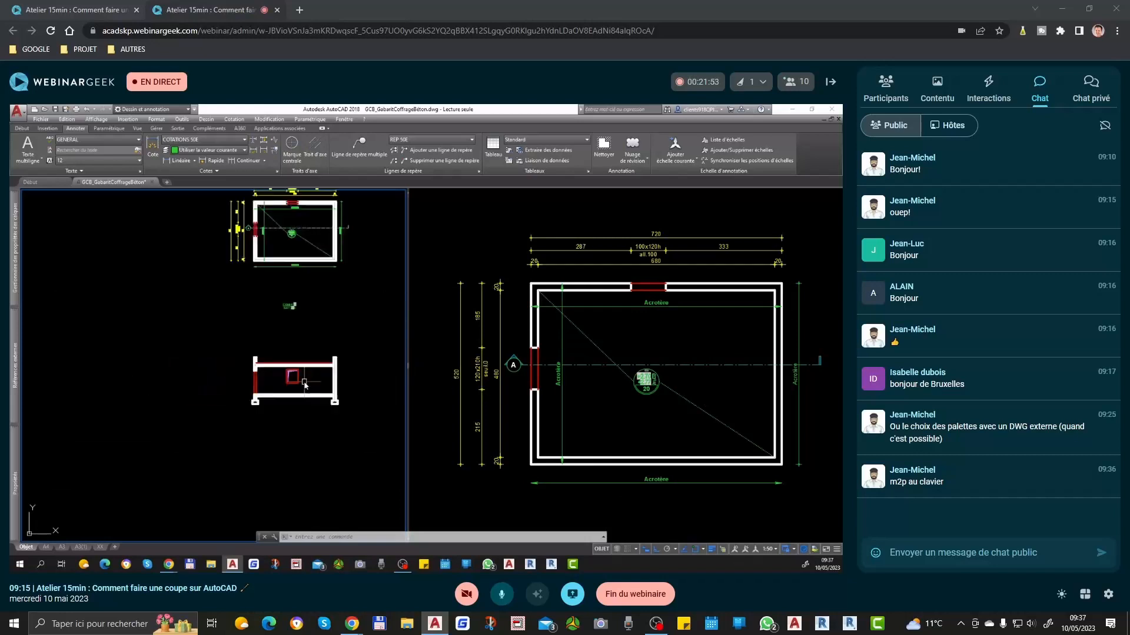
pyautogui.scroll(10, 214, 400)
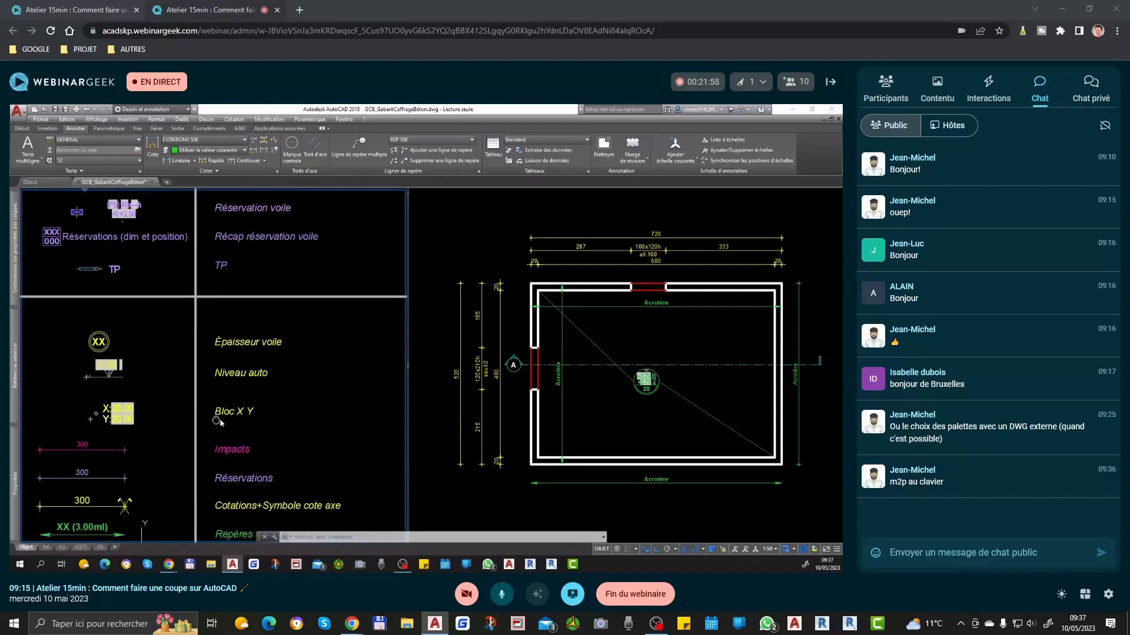
pyautogui.click(127, 369)
pyautogui.write('co')
pyautogui.press('space')
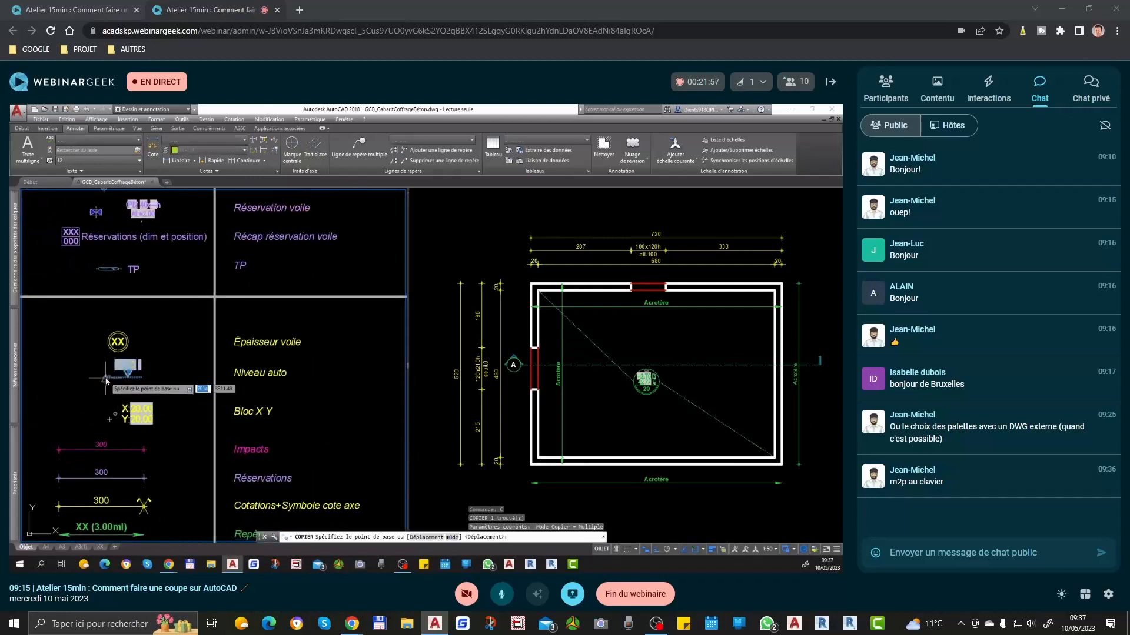
pyautogui.click(106, 378)
pyautogui.scroll(-9, 153, 387)
pyautogui.press('Escape')
# Step: Copy the level marker block from the legend to the lower slab's top at the left wall's inner face
pyautogui.scroll(10, 91, 387)
pyautogui.click(168, 358)
pyautogui.click(79, 404)
pyautogui.write('c')
pyautogui.press('space')
pyautogui.click(93, 386)
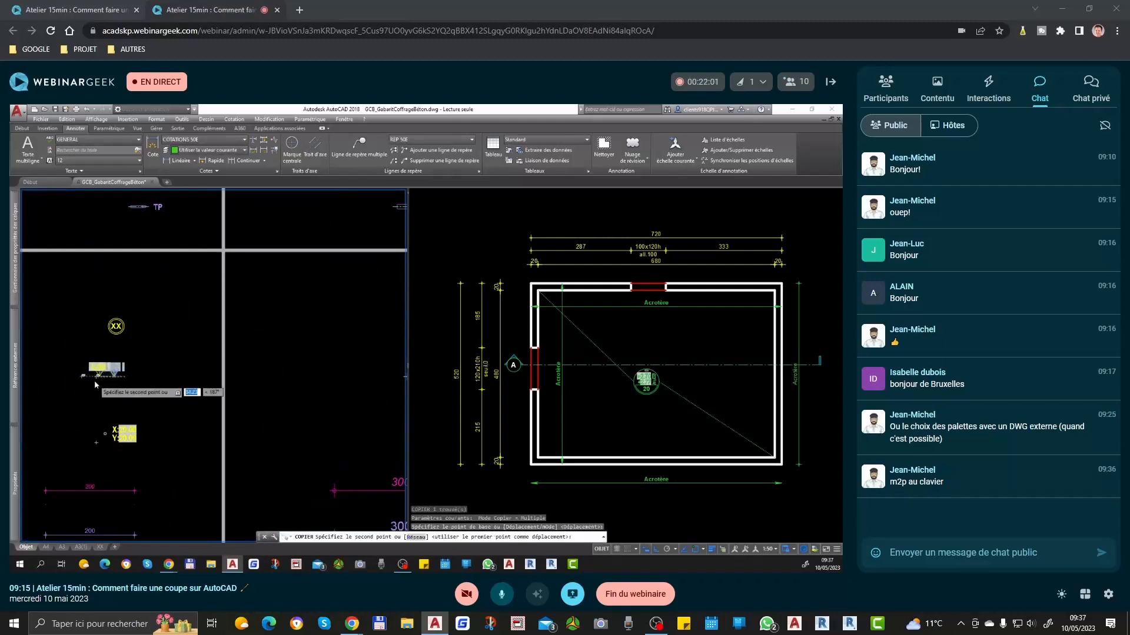
pyautogui.scroll(-5, 100, 376)
pyautogui.scroll(8, 197, 382)
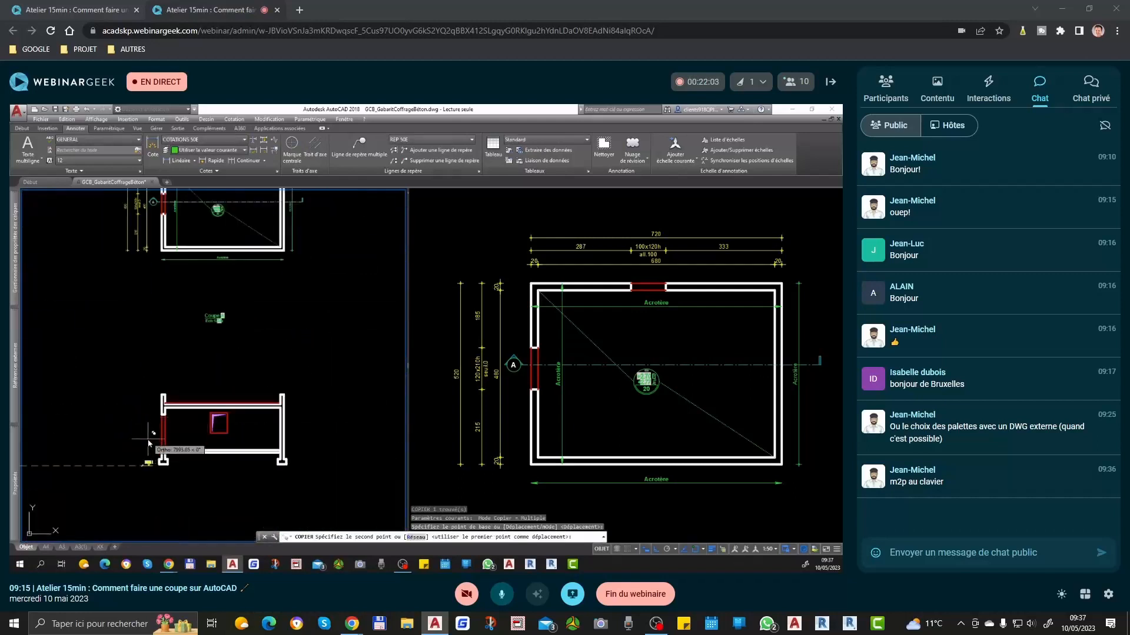
pyautogui.click(210, 405)
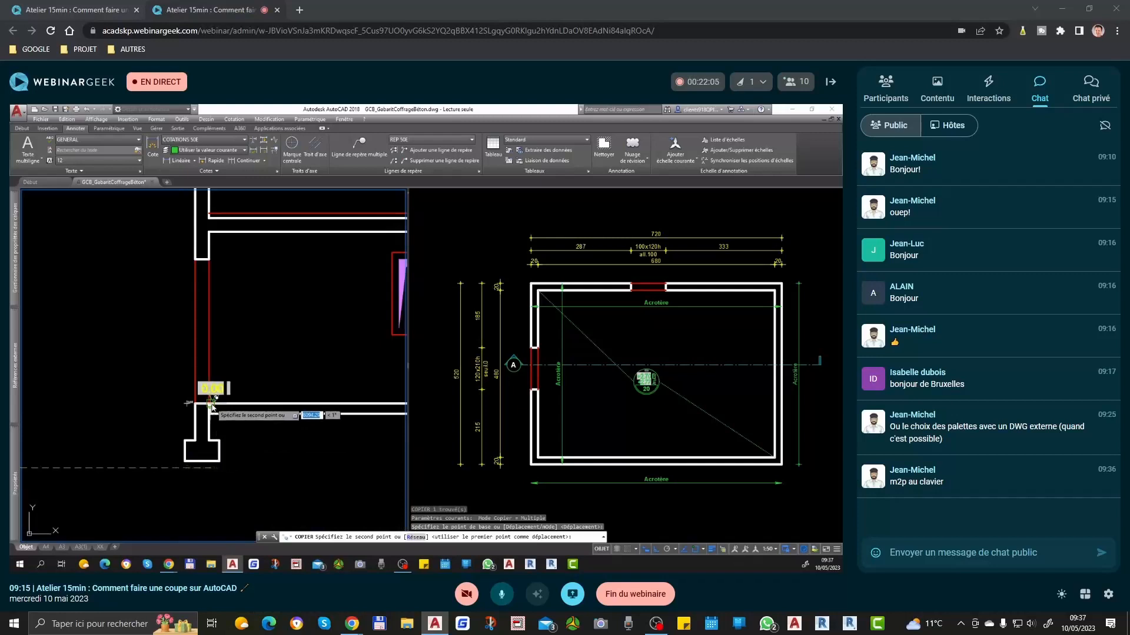
# Step: Move the copied level marker along the lower slab's top so it sits inside the room, clear of the left wall
pyautogui.press('space')
pyautogui.click(218, 389)
pyautogui.click(187, 403)
pyautogui.scroll(-4, 182, 404)
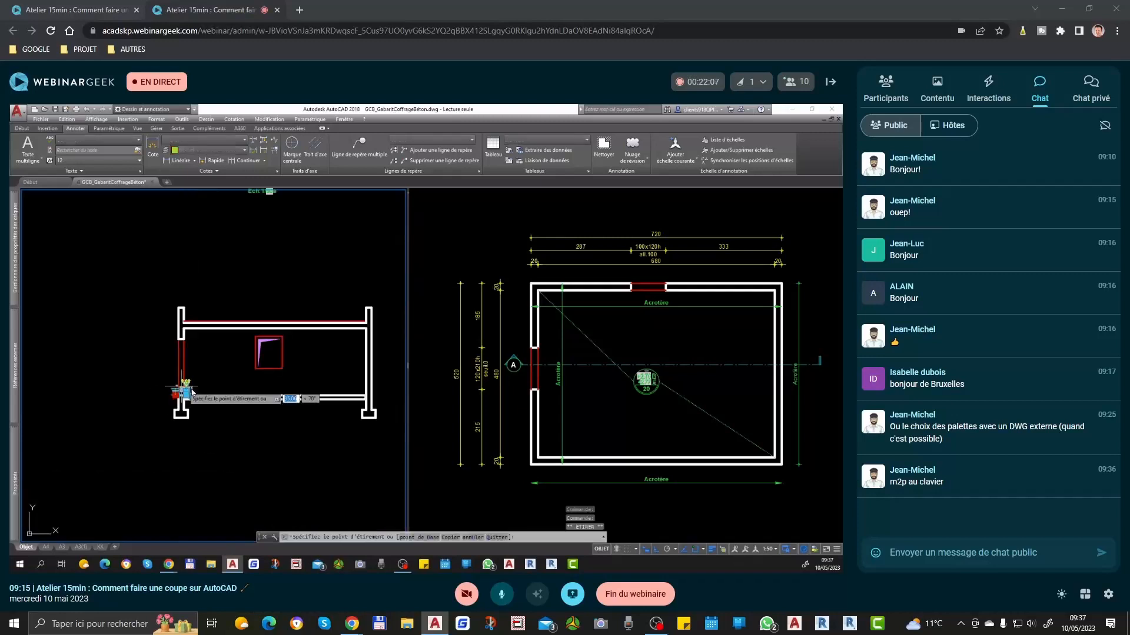
pyautogui.scroll(4, 224, 400)
pyautogui.click(207, 402)
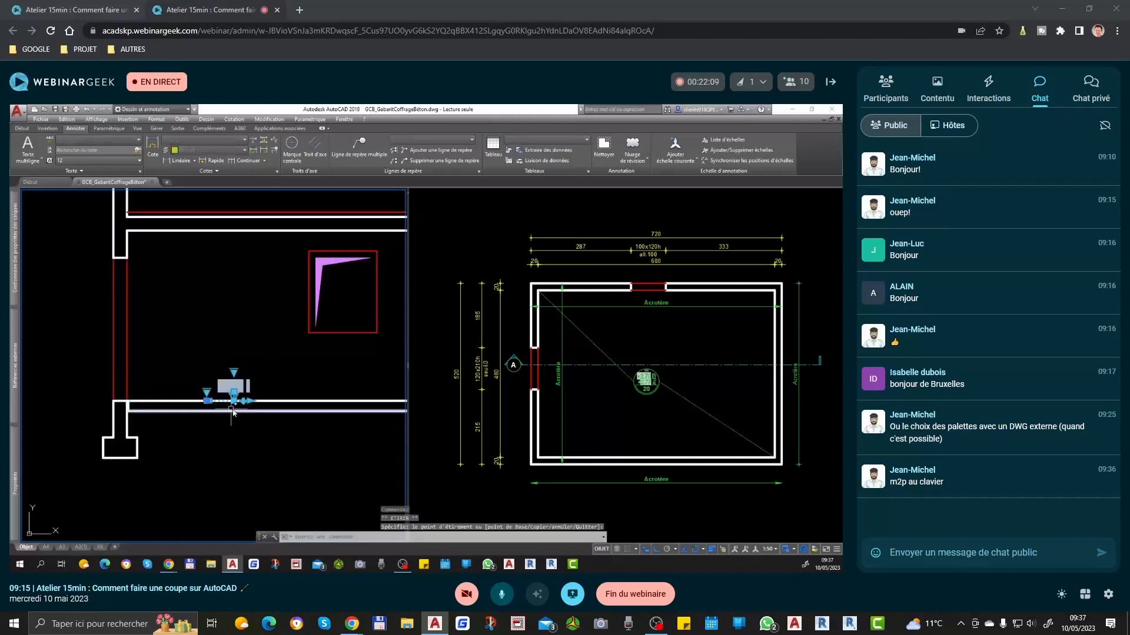
pyautogui.press('Escape')
# Step: Use ADF to place a level marker on the upper slab's top face, based on the 0.00 marker
pyautogui.scroll(4, 230, 392)
pyautogui.write('ADF')
pyautogui.press('Return')
pyautogui.click(248, 376)
pyautogui.scroll(-4, 247, 380)
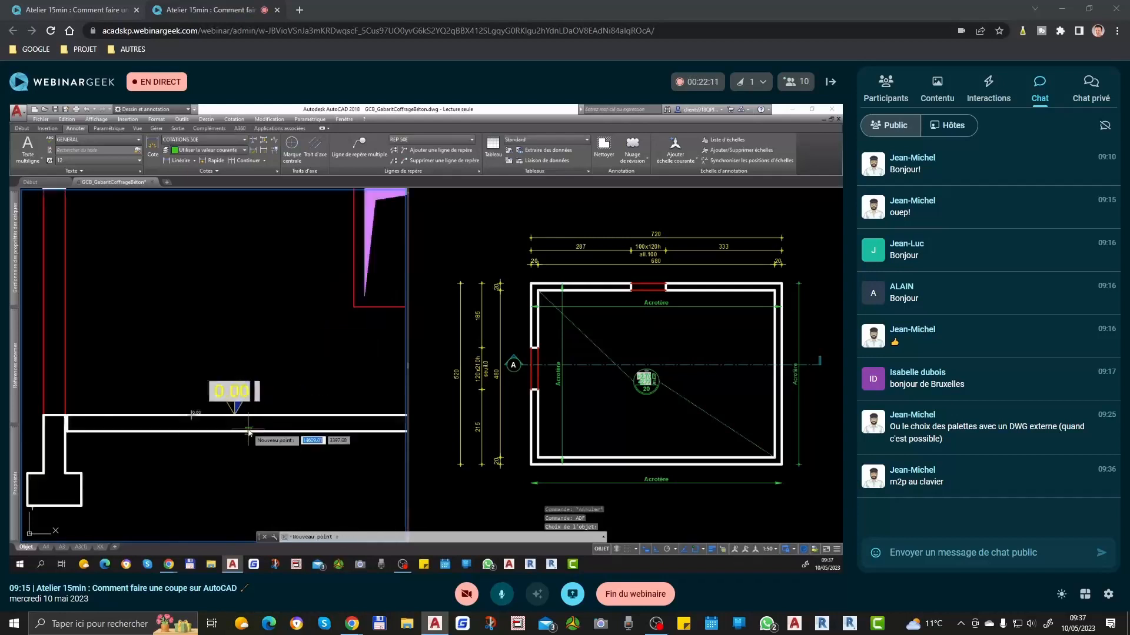
pyautogui.click(249, 307)
pyautogui.scroll(4, 256, 338)
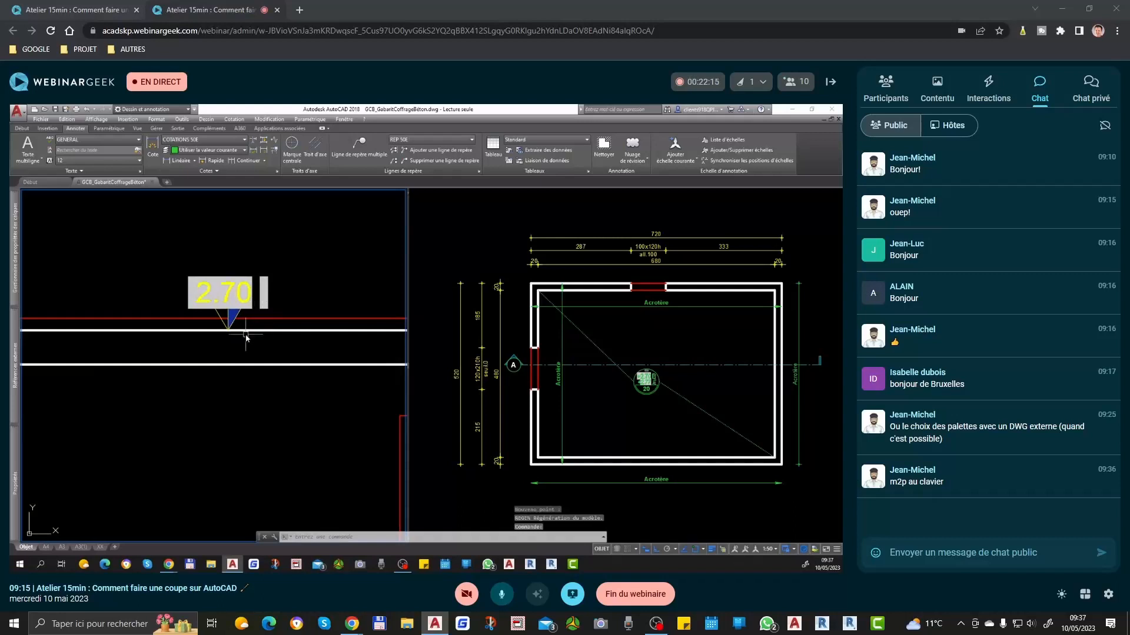
# Step: Use ADF to place a level marker on the red line above the upper slab, based on the 2.70 marker
pyautogui.write('adf')
pyautogui.press('Return')
pyautogui.click(246, 305)
pyautogui.scroll(-2, 229, 304)
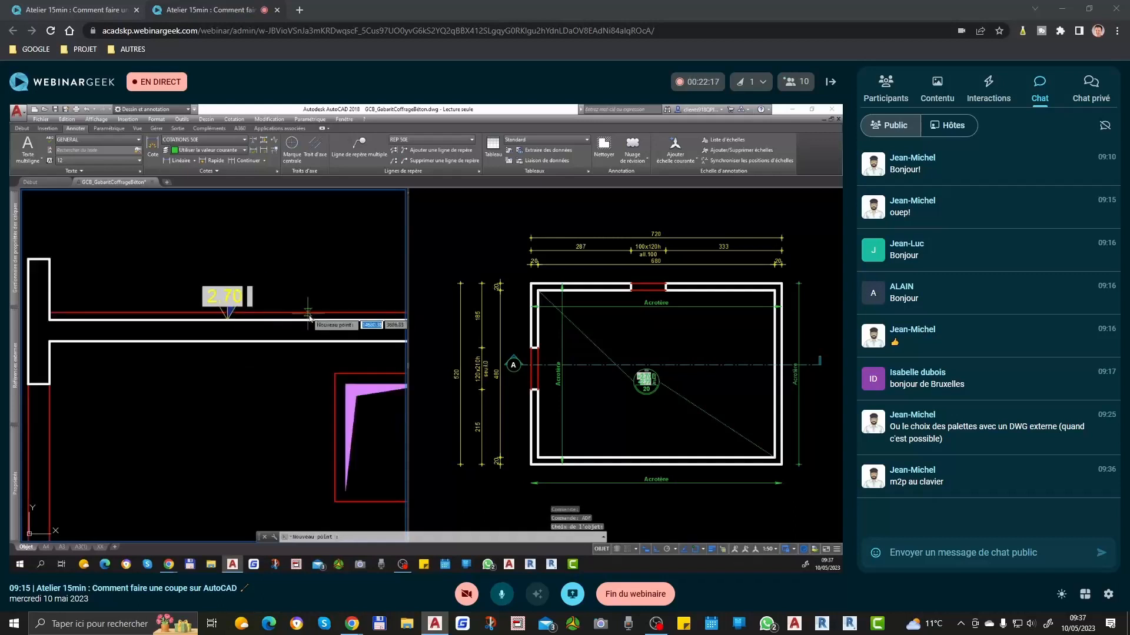
pyautogui.click(309, 313)
pyautogui.click(309, 316)
# Step: Use ADF to place a level marker on top of the left wall's parapet
pyautogui.write('adf')
pyautogui.press('Return')
pyautogui.click(329, 291)
pyautogui.scroll(-2, 340, 323)
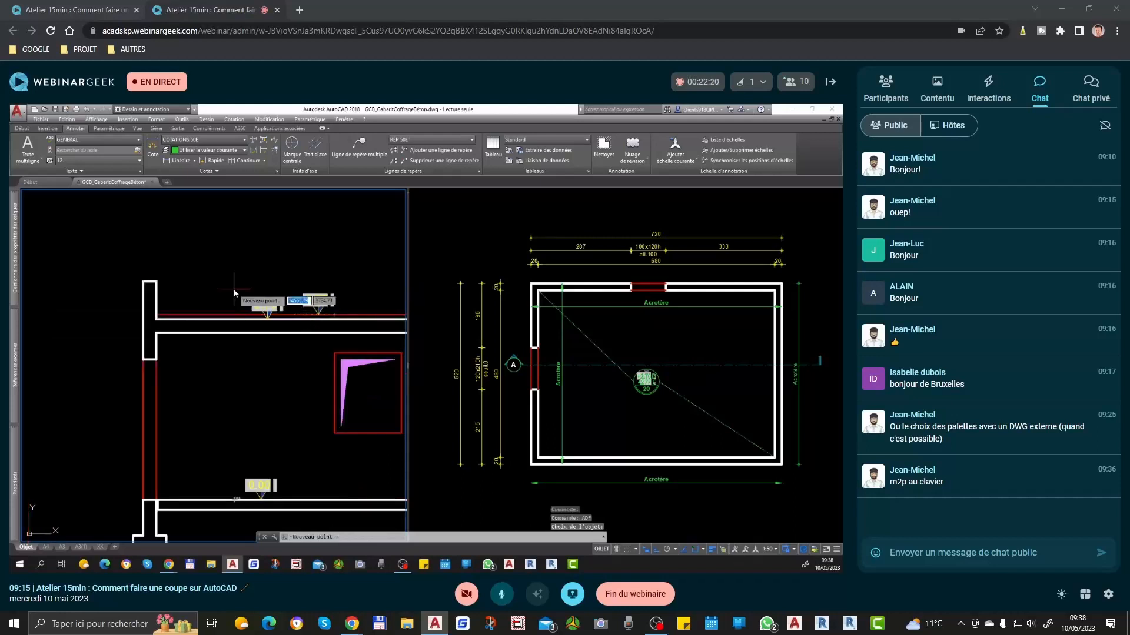
pyautogui.click(146, 283)
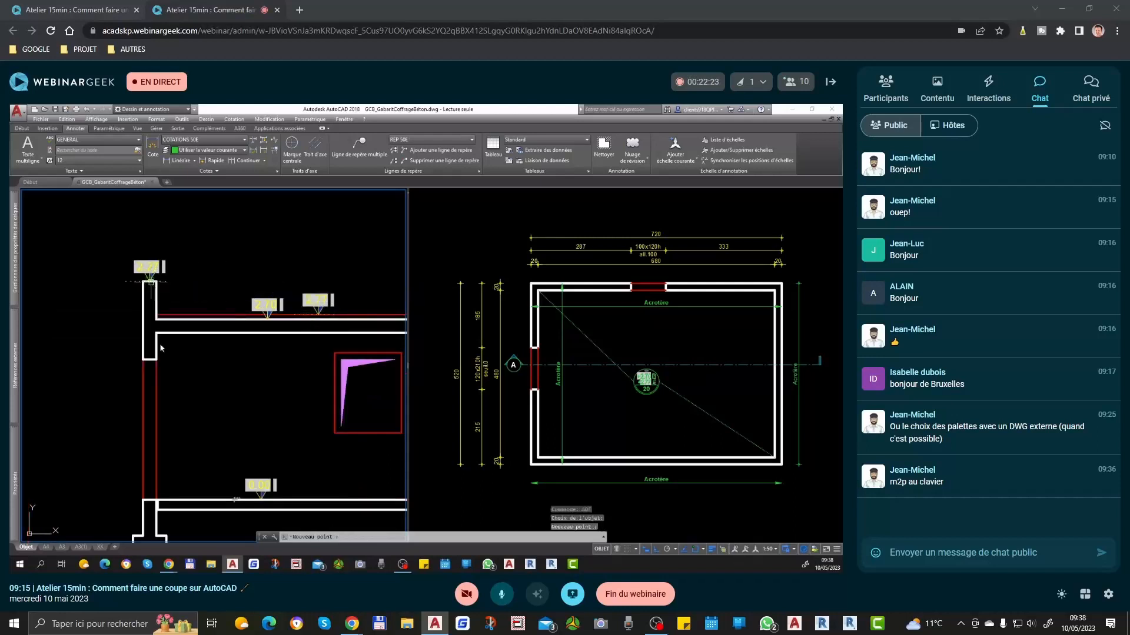
pyautogui.scroll(2, 160, 347)
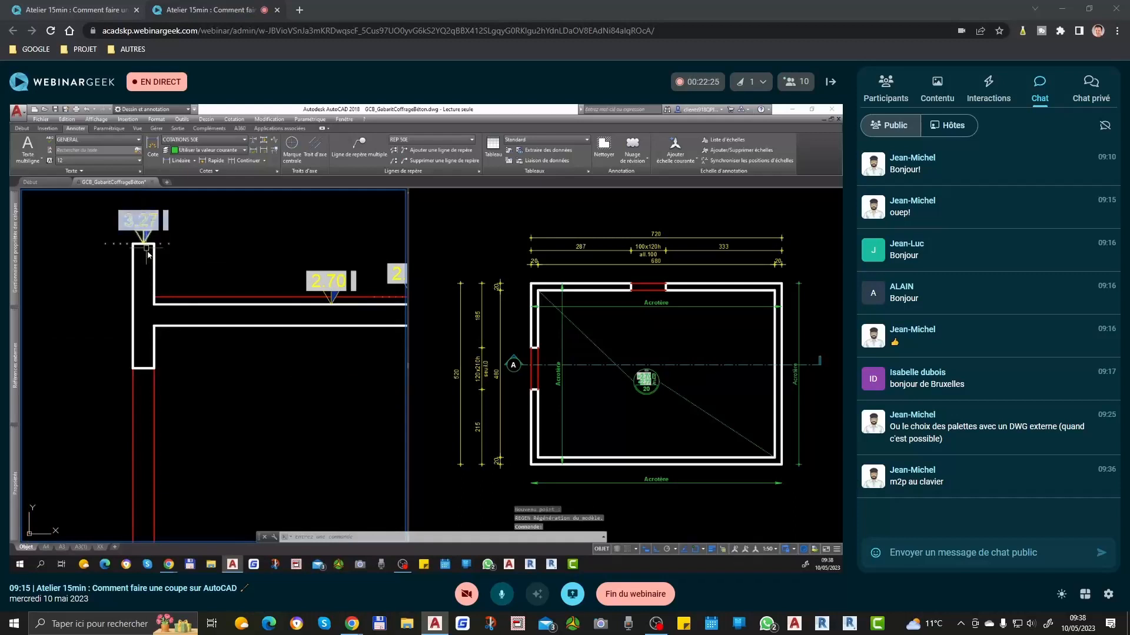
pyautogui.scroll(-4, 153, 278)
pyautogui.scroll(5, 204, 403)
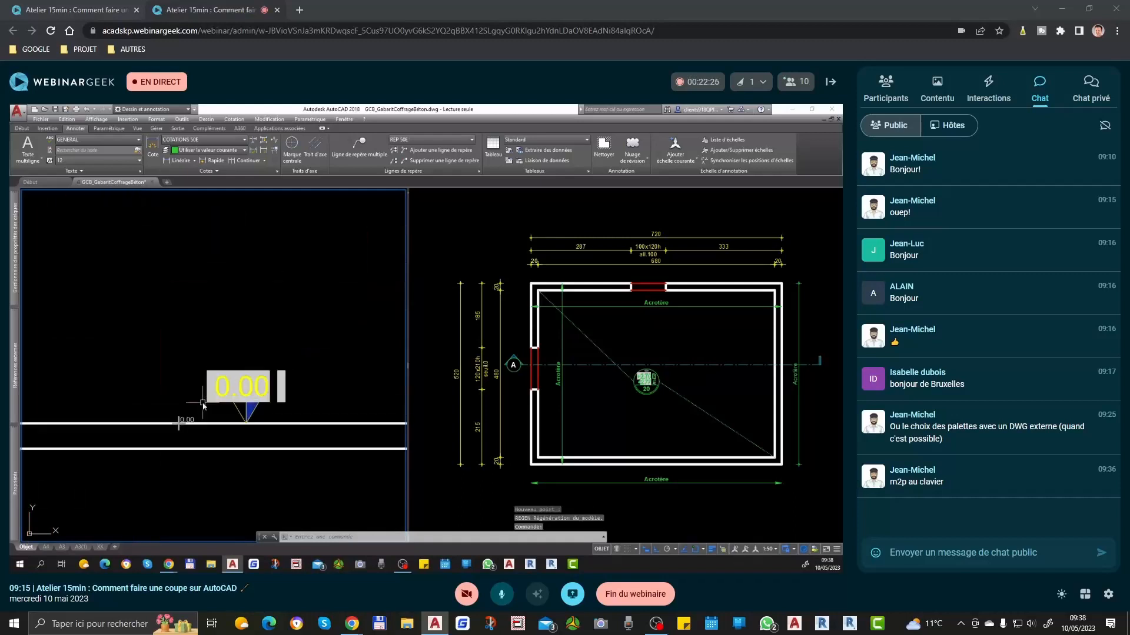
pyautogui.click(179, 422)
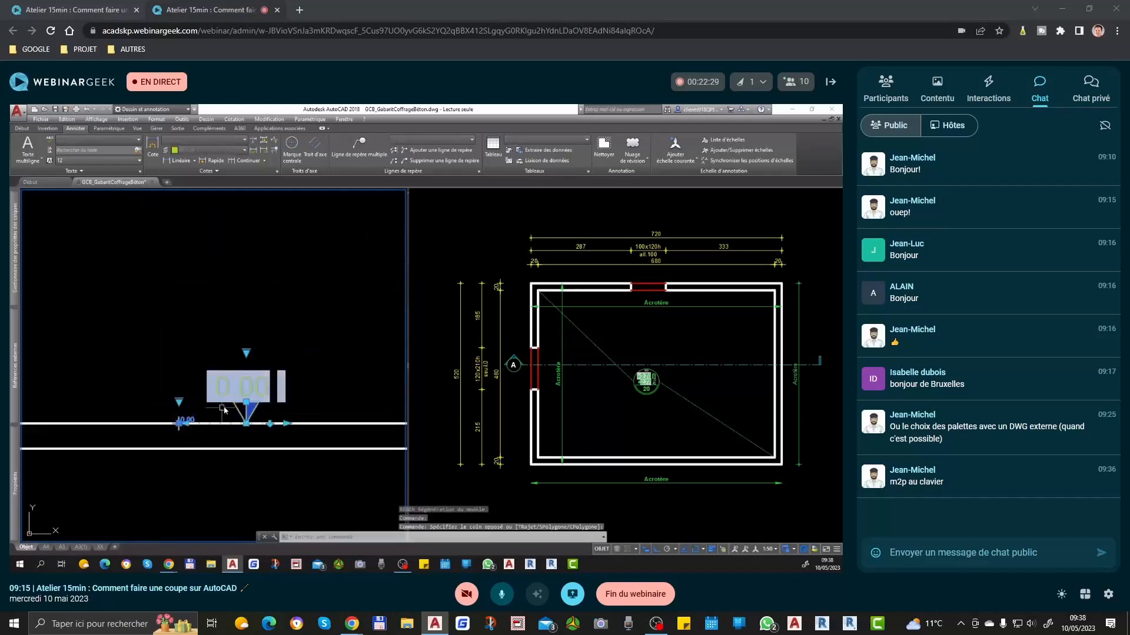
pyautogui.scroll(-3, 198, 415)
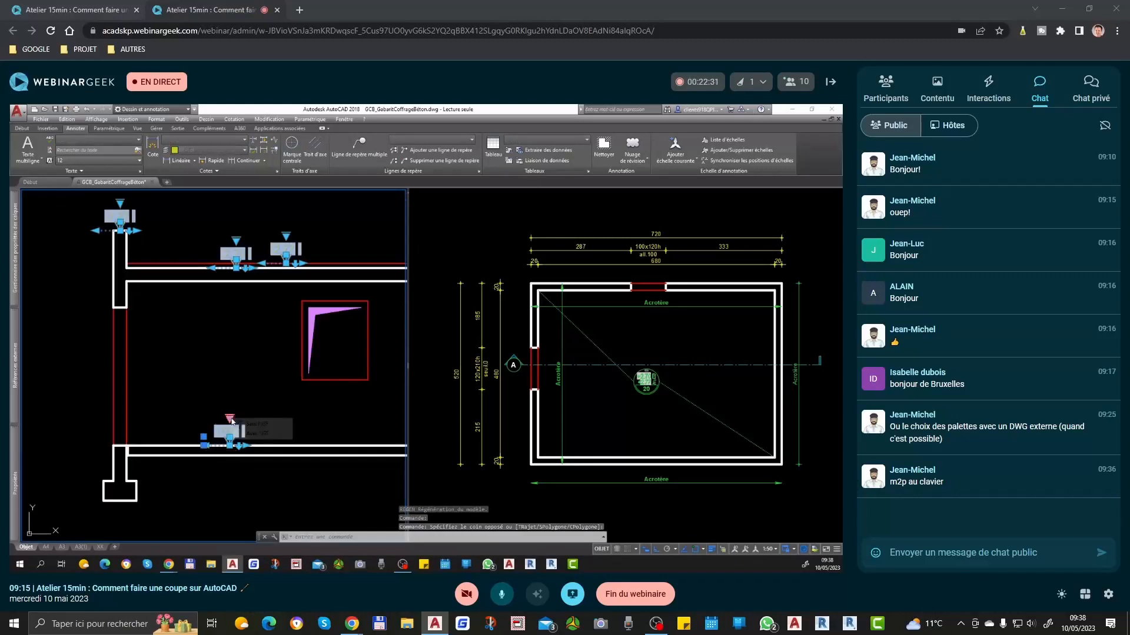
pyautogui.click(261, 423)
pyautogui.press('Escape')
# Step: Set the PREFIXE attribute of the three upper level markers to "+" and regenerate the drawing
pyautogui.moveTo(144, 271); pyautogui.dragTo(189, 336, button='middle')
pyautogui.click(166, 283)
pyautogui.click(288, 319)
pyautogui.click(325, 317)
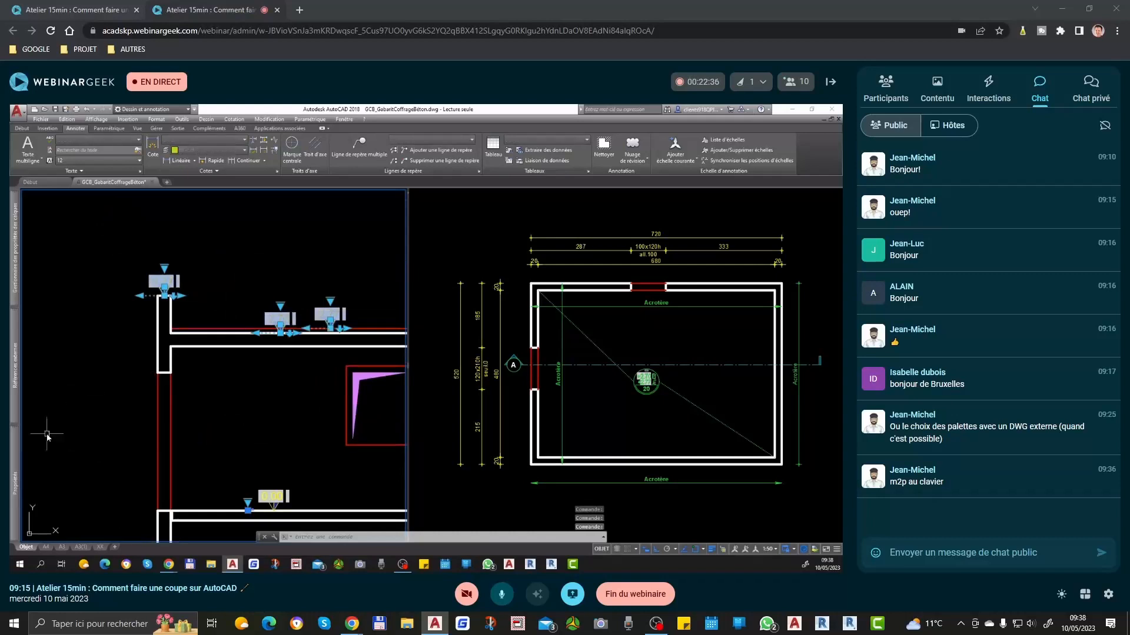
pyautogui.moveTo(18, 474)
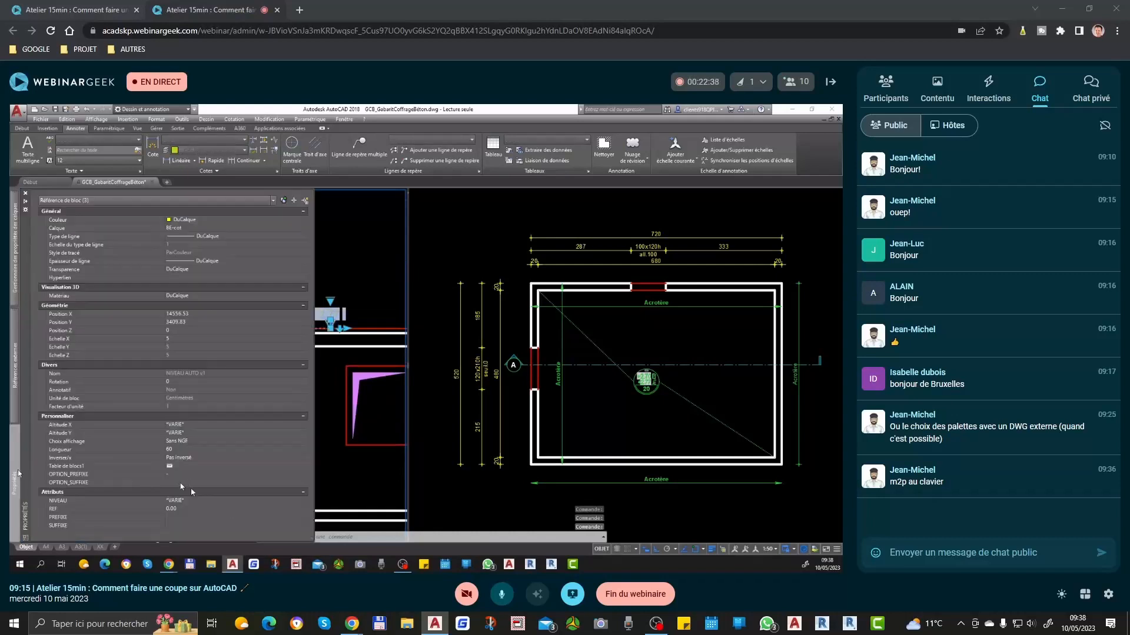
pyautogui.click(180, 518)
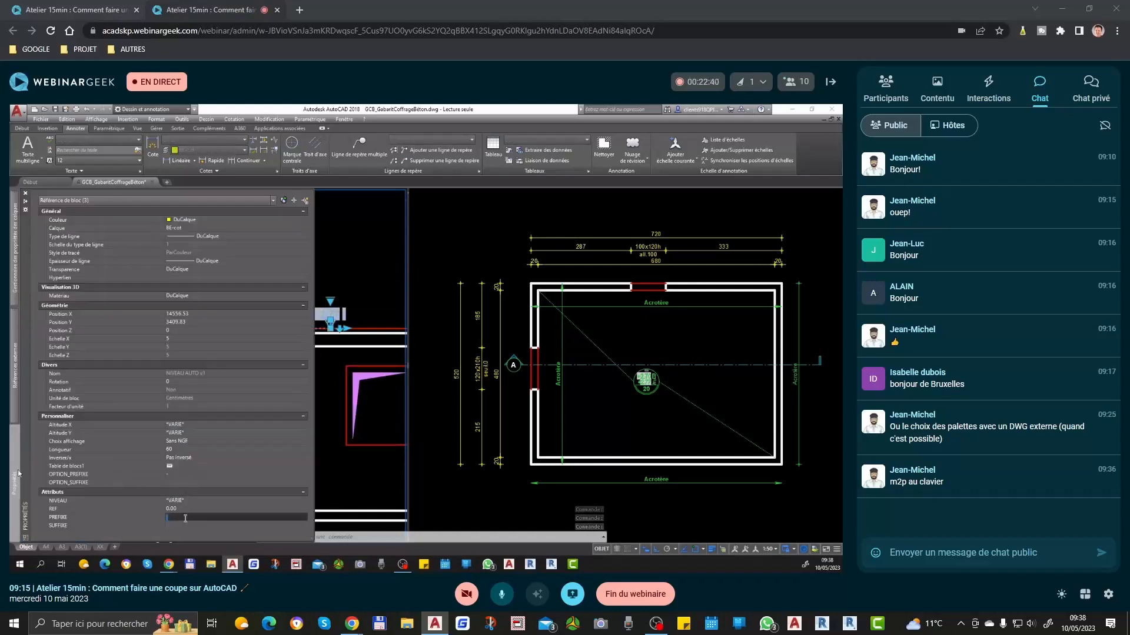
pyautogui.write('+')
pyautogui.press('Return')
pyautogui.scroll(2, 349, 326)
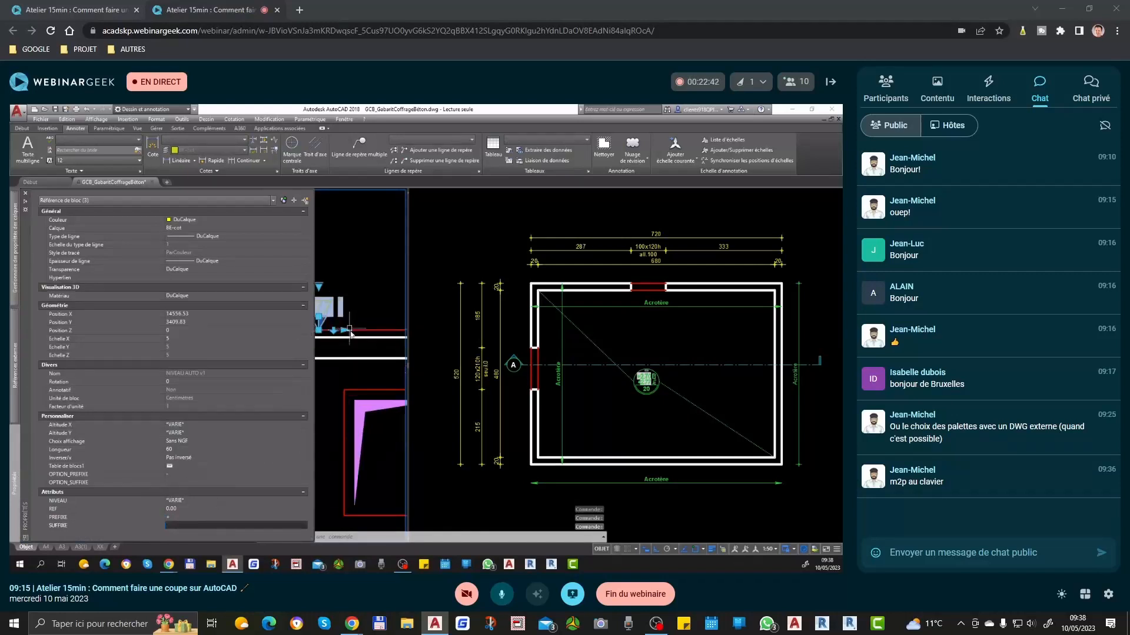
pyautogui.write('RG')
pyautogui.press('Return')
pyautogui.press('Escape')
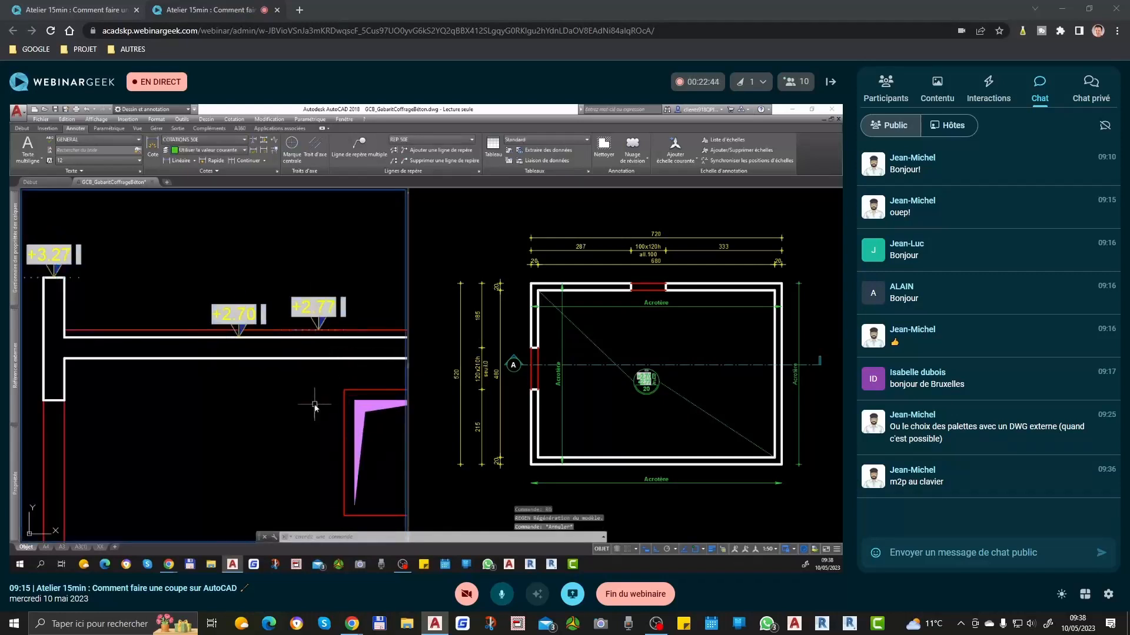
# Step: Use ADF to place a level marker at the underside of the left wall's upper part, based on the 0.00 marker
pyautogui.scroll(-3, 244, 318)
pyautogui.scroll(3, 232, 428)
pyautogui.write('ADF')
pyautogui.press('Return')
pyautogui.click(240, 427)
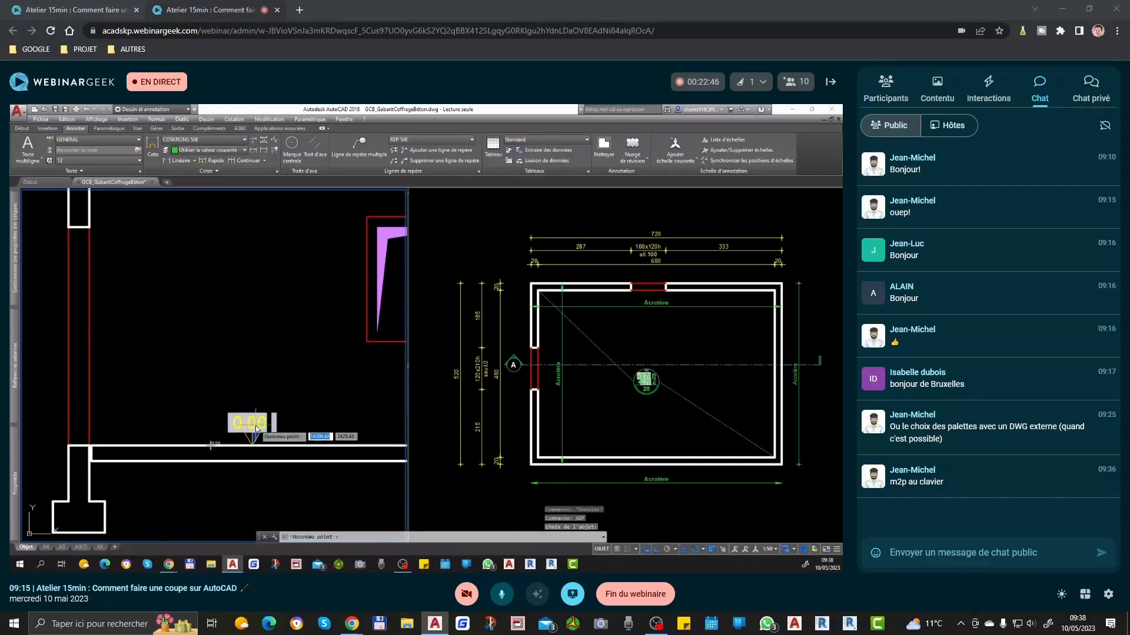
pyautogui.scroll(-3, 262, 423)
pyautogui.scroll(3, 181, 358)
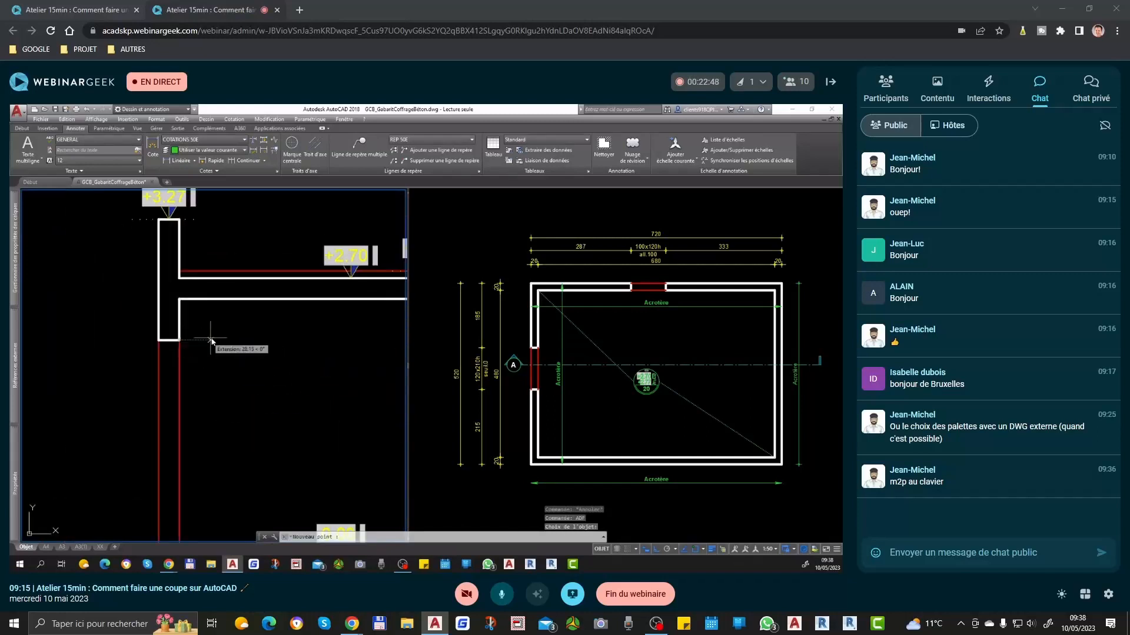
pyautogui.scroll(-3, 259, 377)
pyautogui.scroll(3, 247, 397)
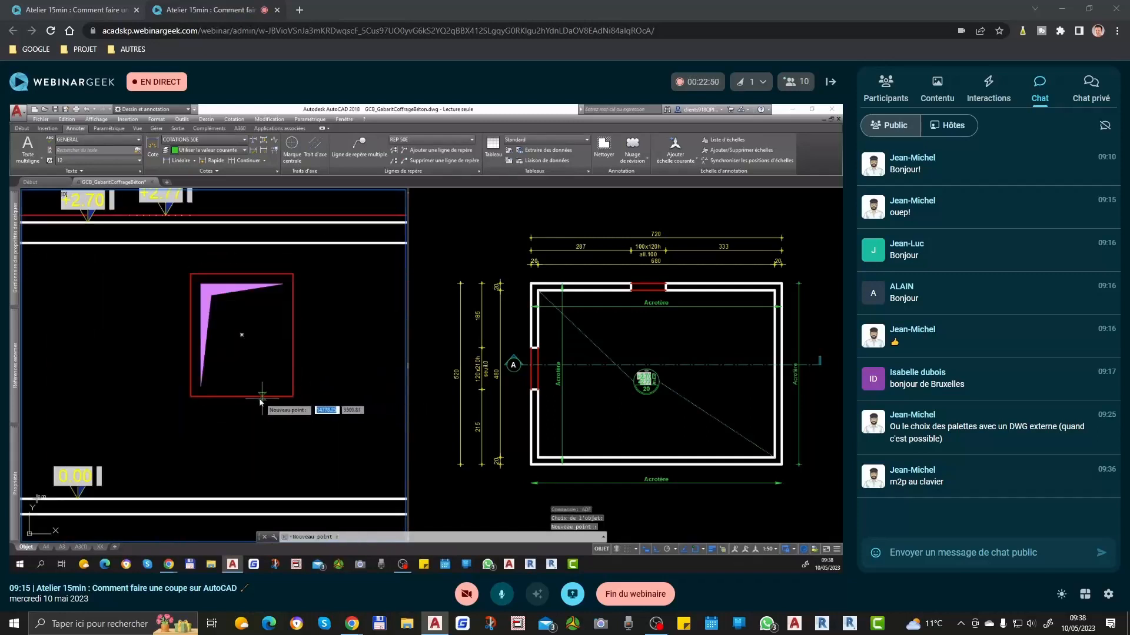
# Step: Place level markers on the bottom and top edges of the window opening and finish ADF
pyautogui.click(246, 396)
pyautogui.click(252, 273)
pyautogui.press('Return')
# Step: Flip the window opening's two level markers downward and shift the upper one beyond the opening's right edge
pyautogui.scroll(-2, 277, 376)
pyautogui.click(269, 379)
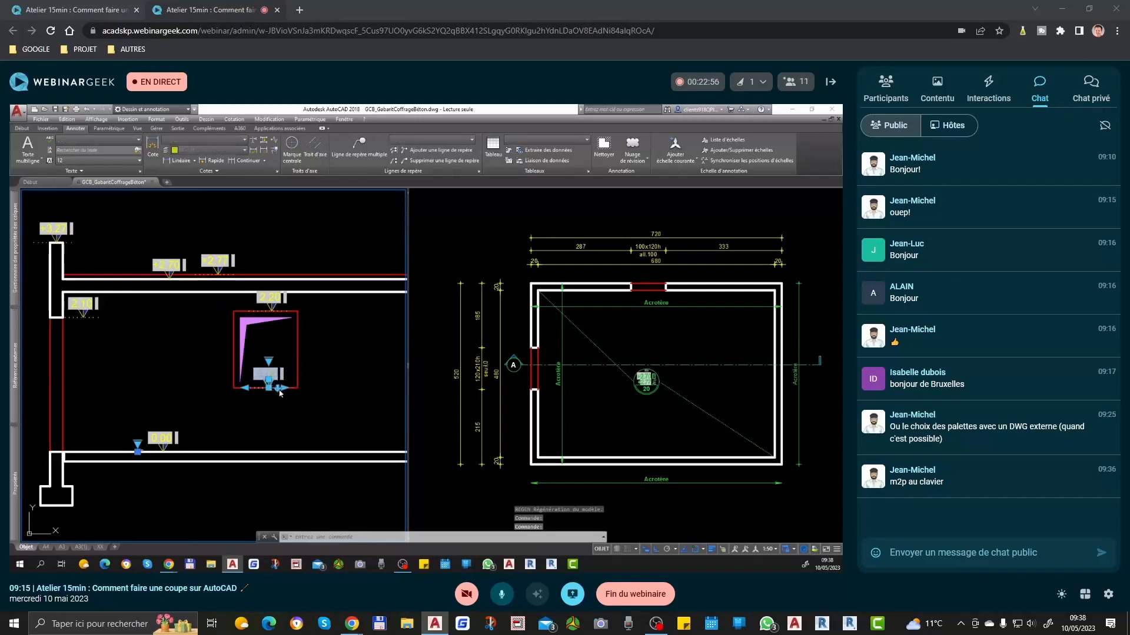
pyautogui.press('Escape')
pyautogui.click(269, 306)
pyautogui.scroll(3, 272, 300)
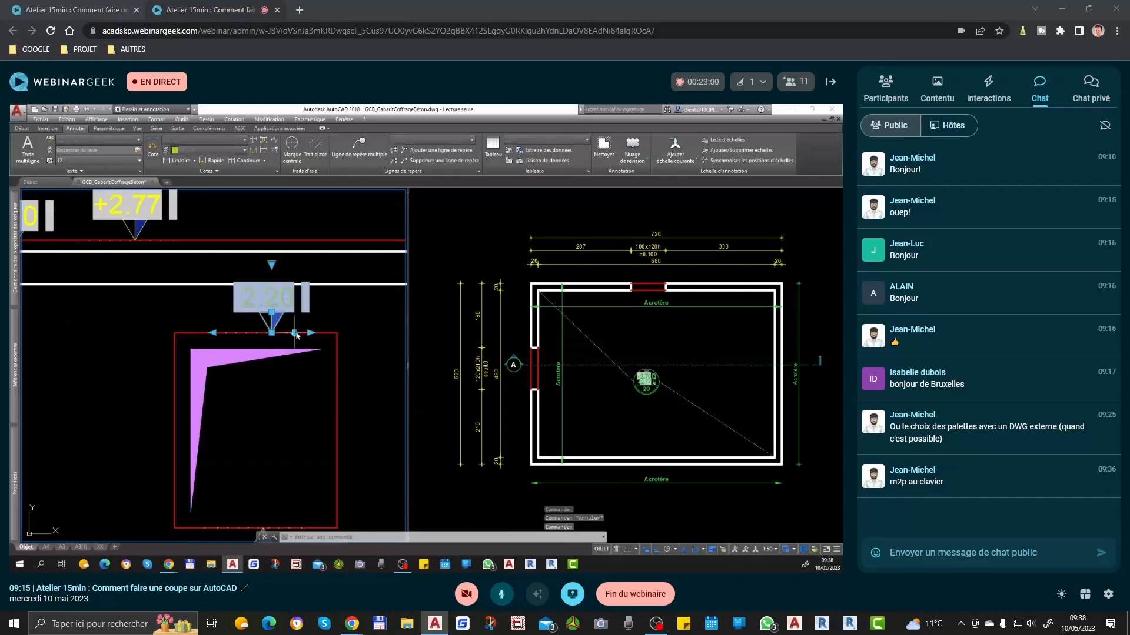
pyautogui.scroll(-2, 280, 335)
pyautogui.click(272, 333)
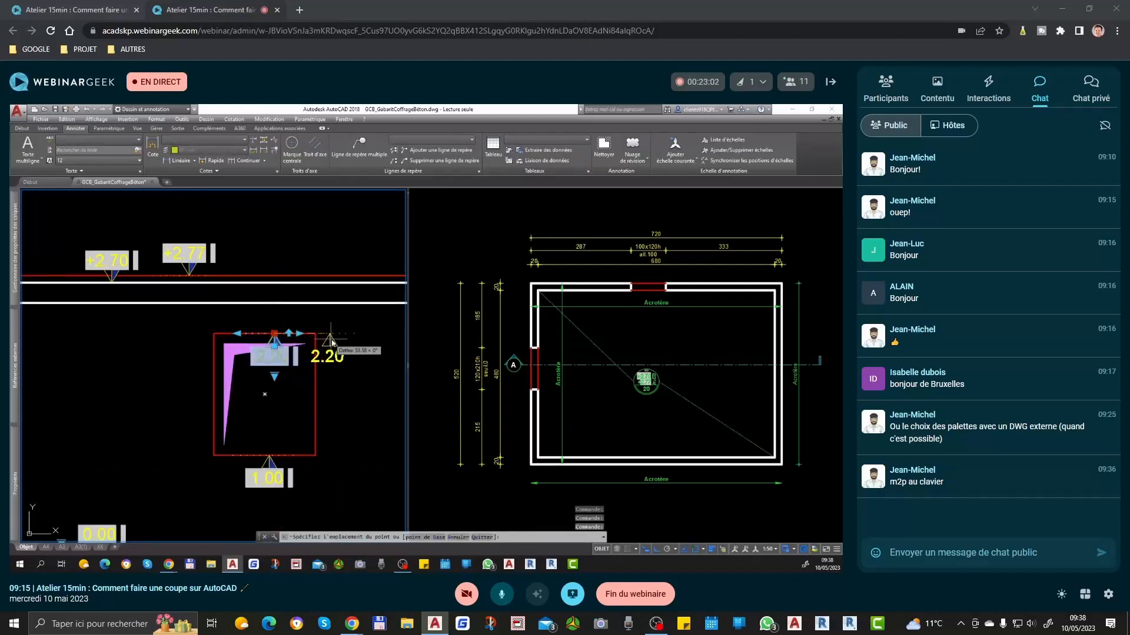
pyautogui.press('Escape')
pyautogui.scroll(-3, 280, 356)
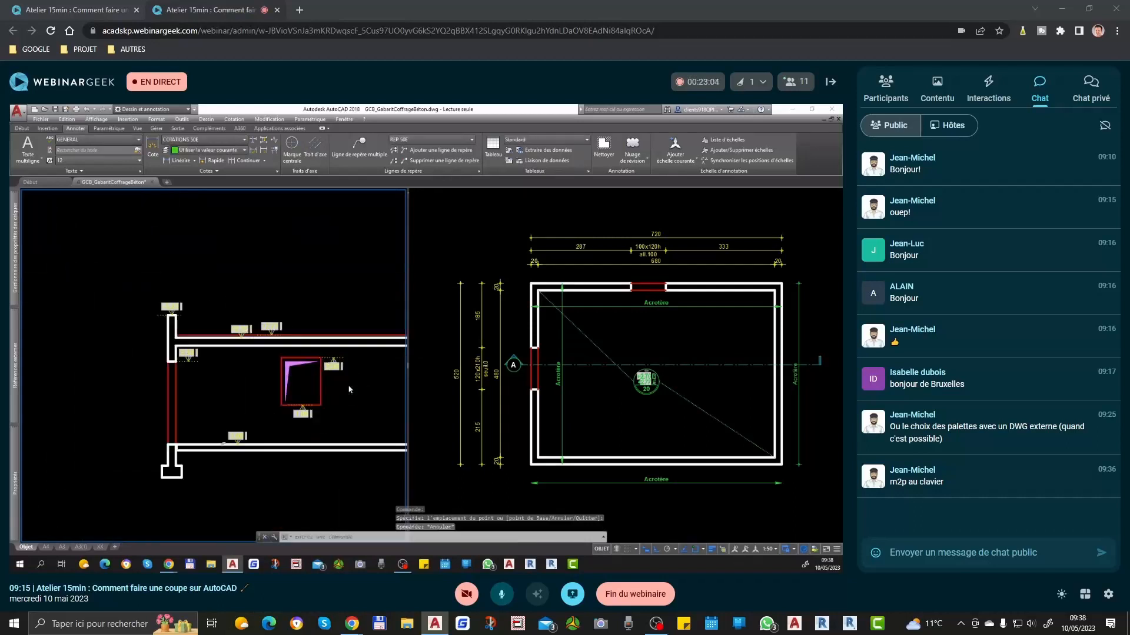
# Step: Move the 2.10 level marker slightly right, away from the left wall, along its level line
pyautogui.scroll(4, 95, 353)
pyautogui.click(171, 356)
pyautogui.click(170, 368)
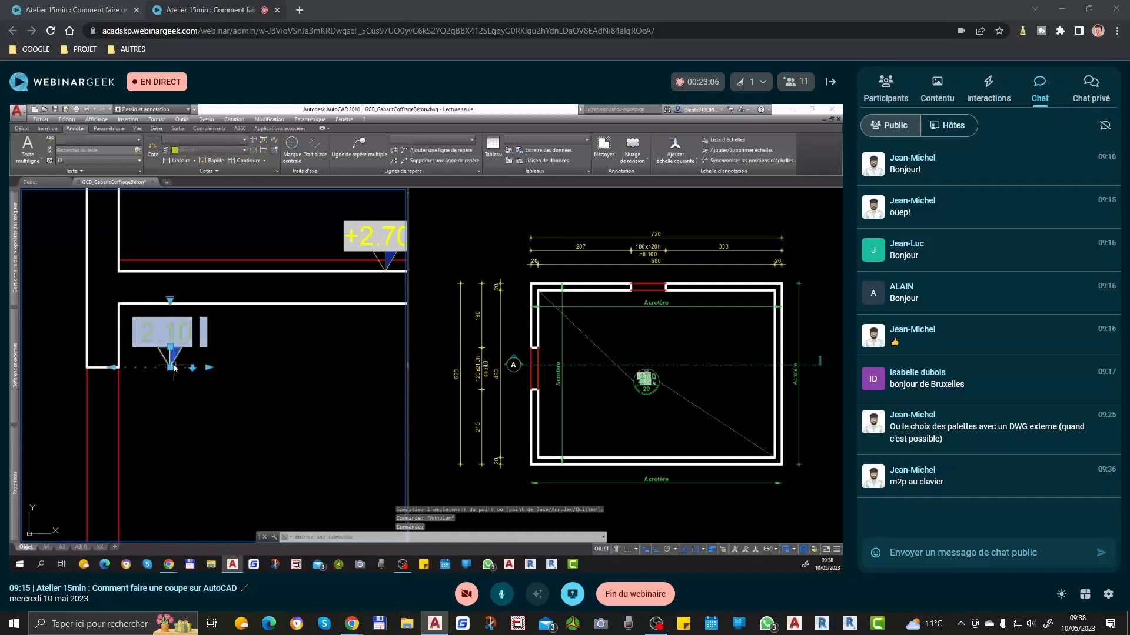
pyautogui.click(205, 382)
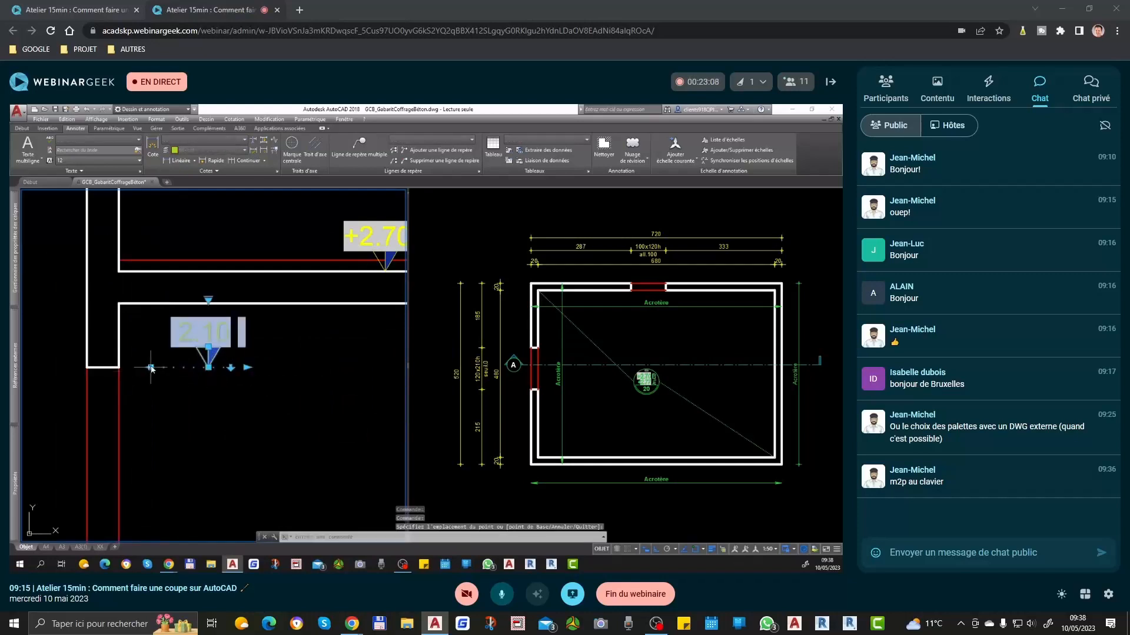
pyautogui.press('Escape')
pyautogui.scroll(-3, 202, 353)
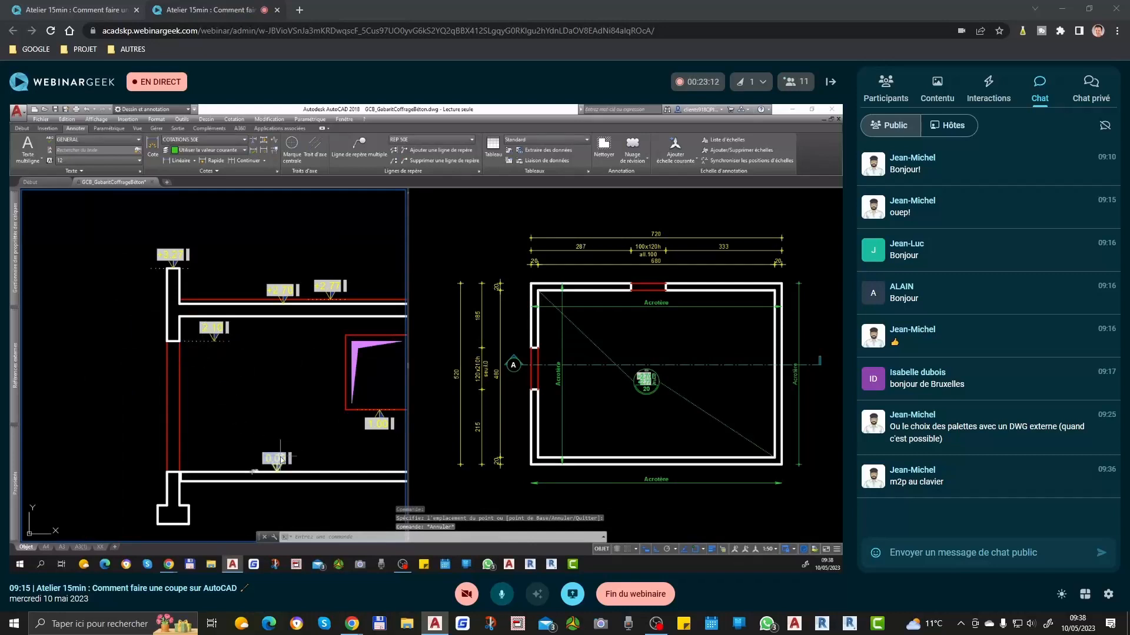
# Step: Save the drawing
pyautogui.click(281, 459)
pyautogui.scroll(3, 285, 467)
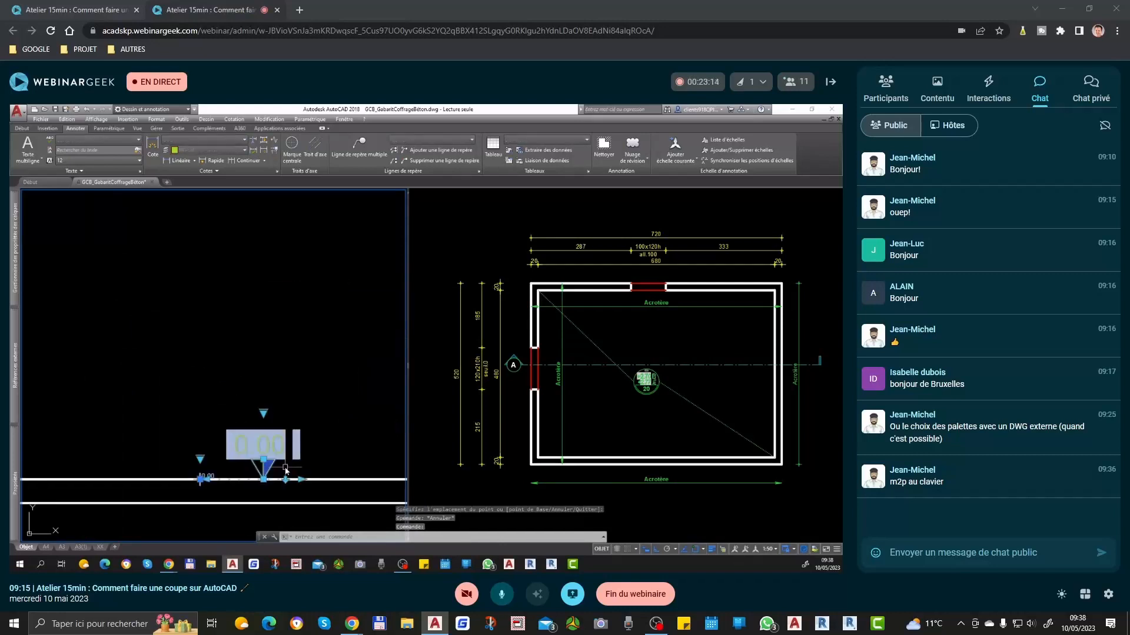
pyautogui.press('Escape')
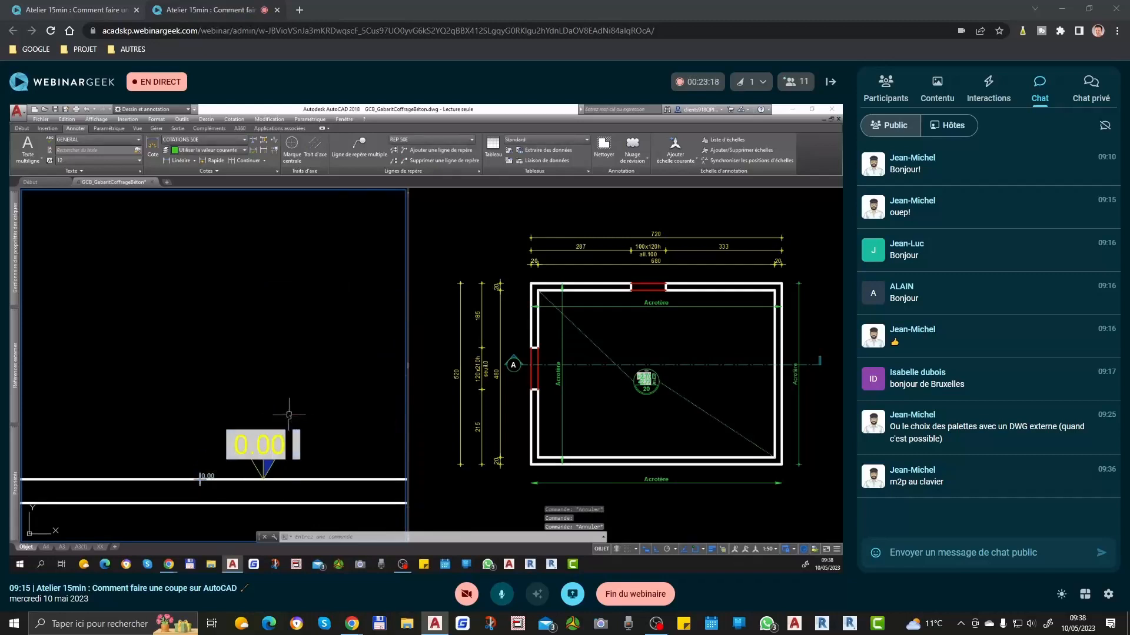
pyautogui.scroll(-3, 293, 416)
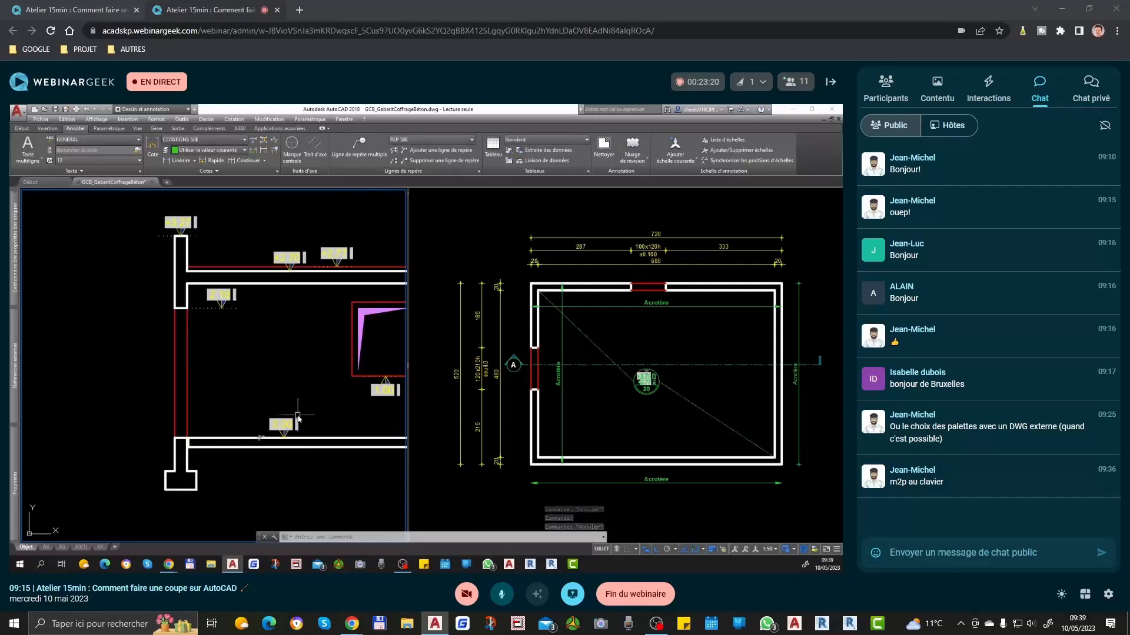
pyautogui.hotkey('ctrl', 's')
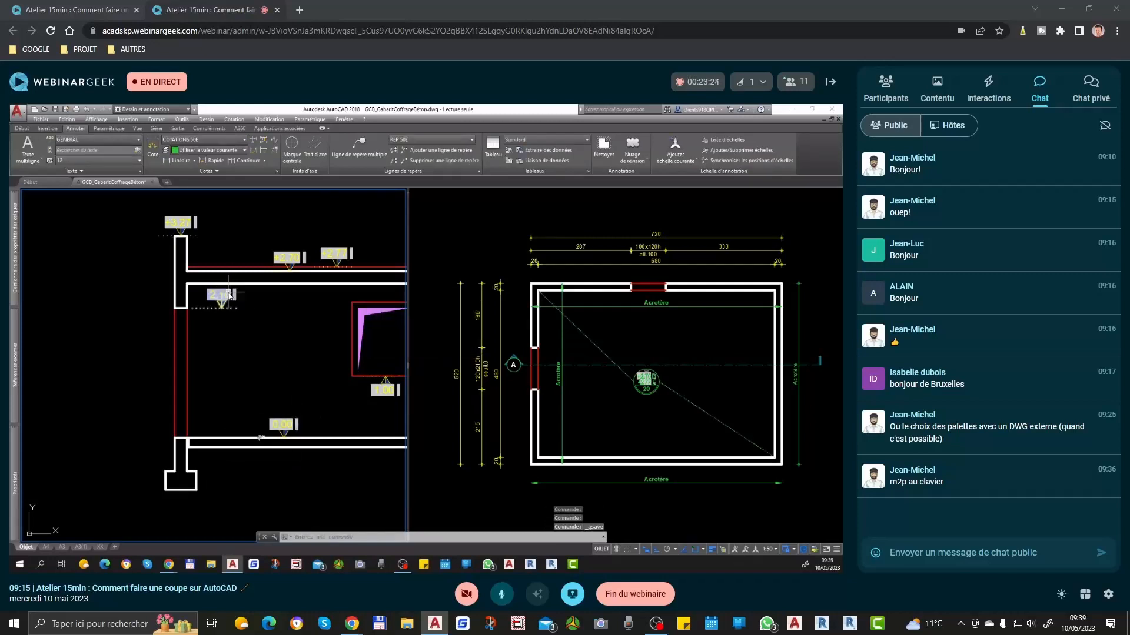
pyautogui.scroll(-2, 238, 341)
pyautogui.moveTo(254, 355); pyautogui.dragTo(217, 373, button='middle')
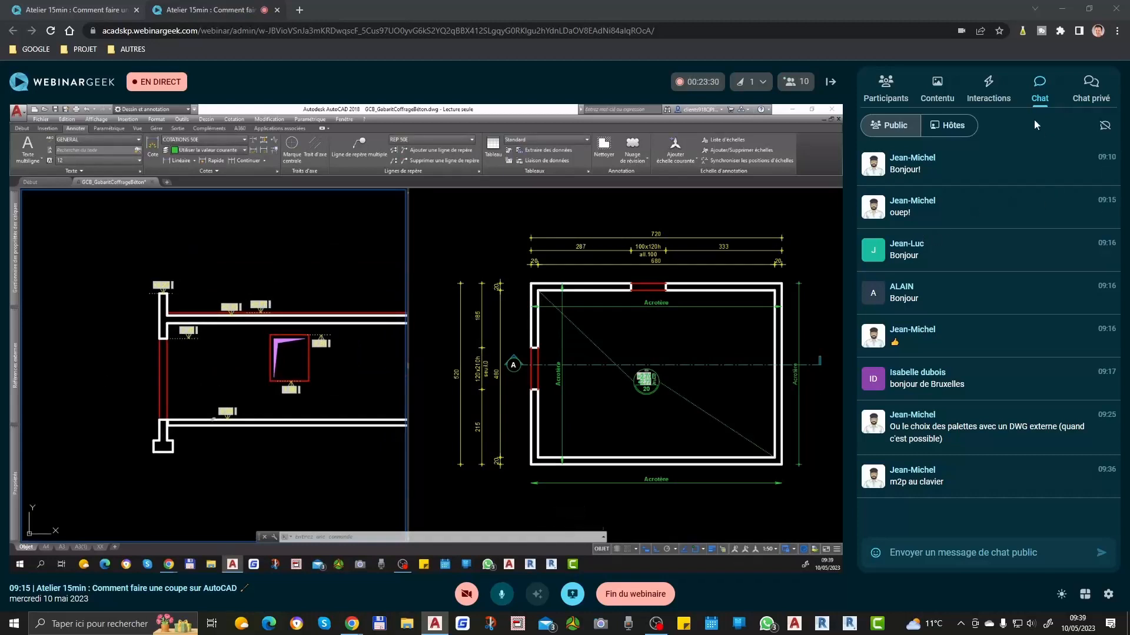
# Step: Switch to the WebinarGeek interactions and launch the PACK GRATUIT call-to-action for 30 seconds
pyautogui.click(1006, 88)
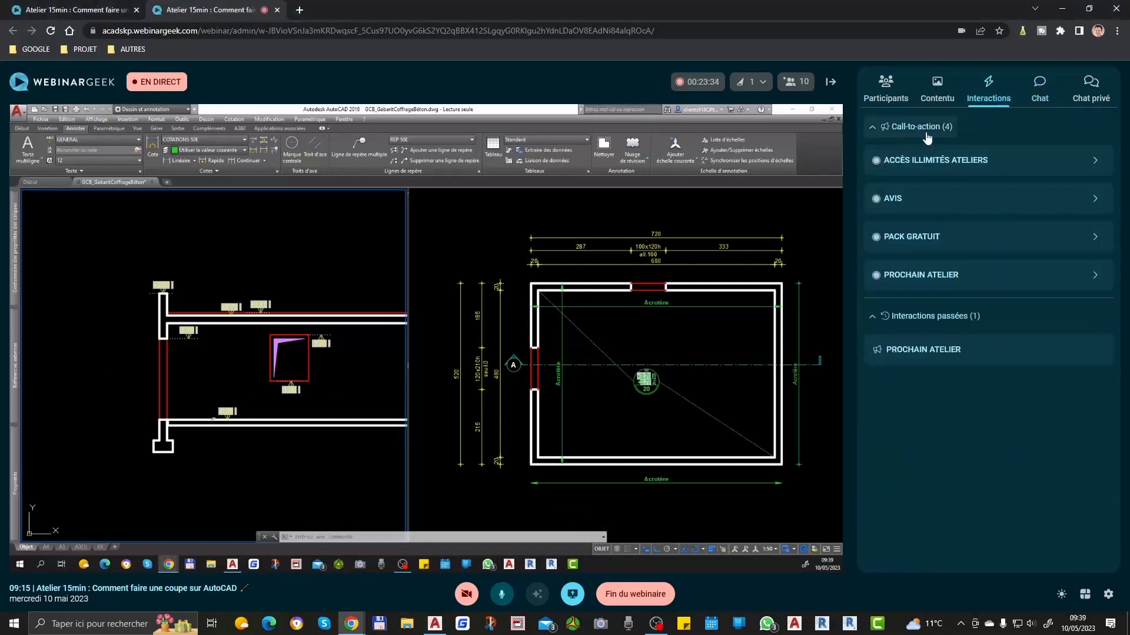
pyautogui.click(927, 235)
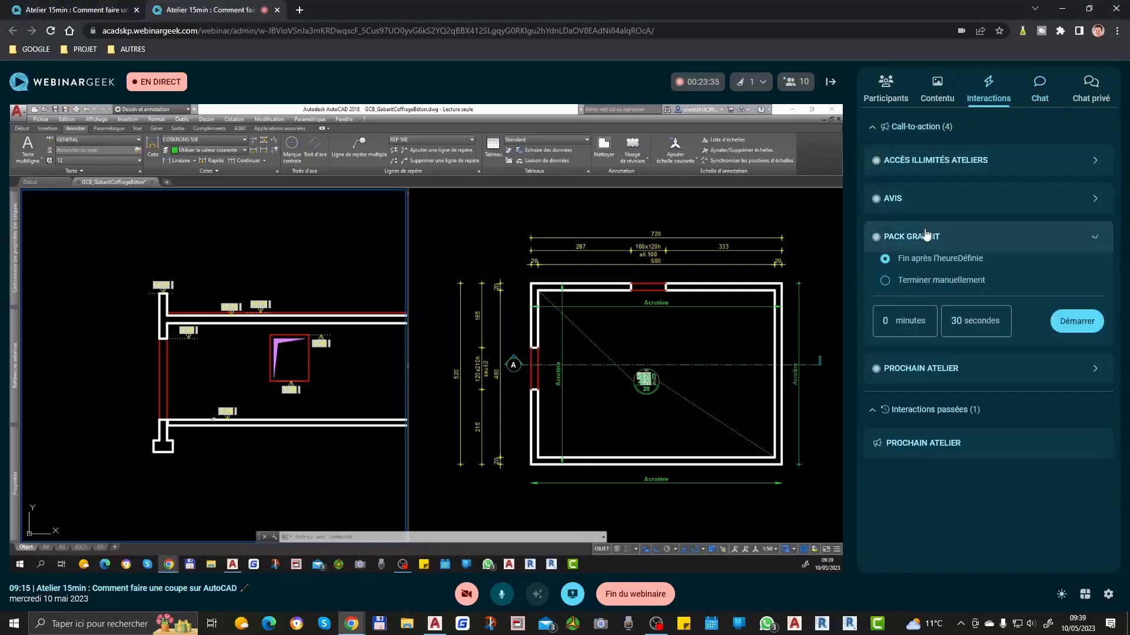
pyautogui.click(1065, 319)
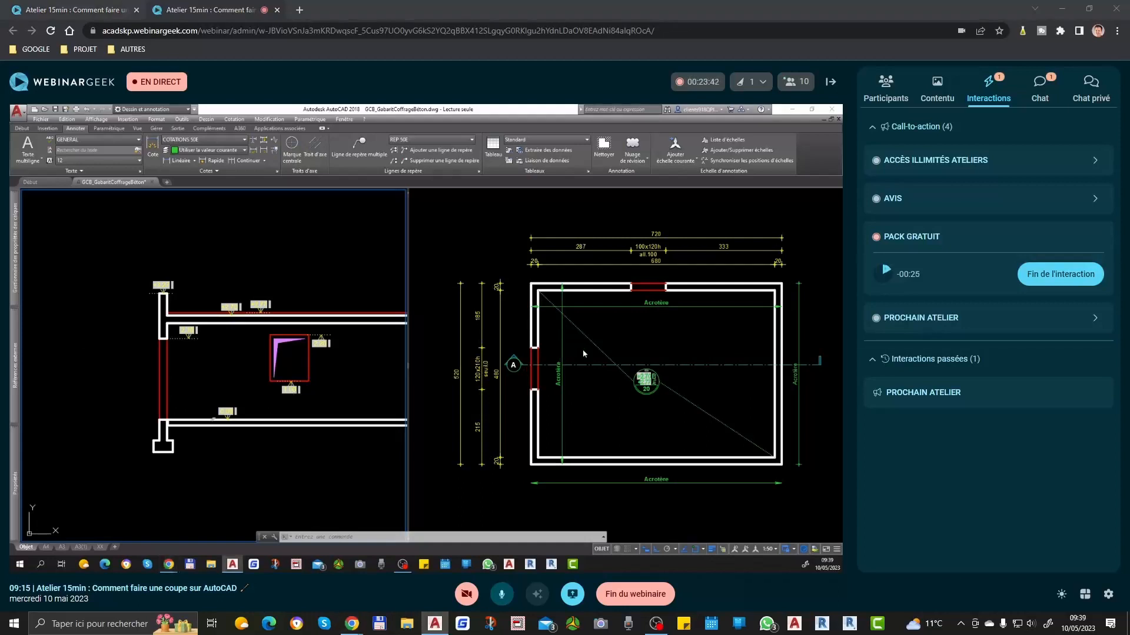
# Step: Return to AutoCAD and use ADF to place a level marker at the top of the left footing, based on the 0.00 marker
pyautogui.moveTo(328, 377); pyautogui.dragTo(234, 403, button='middle')
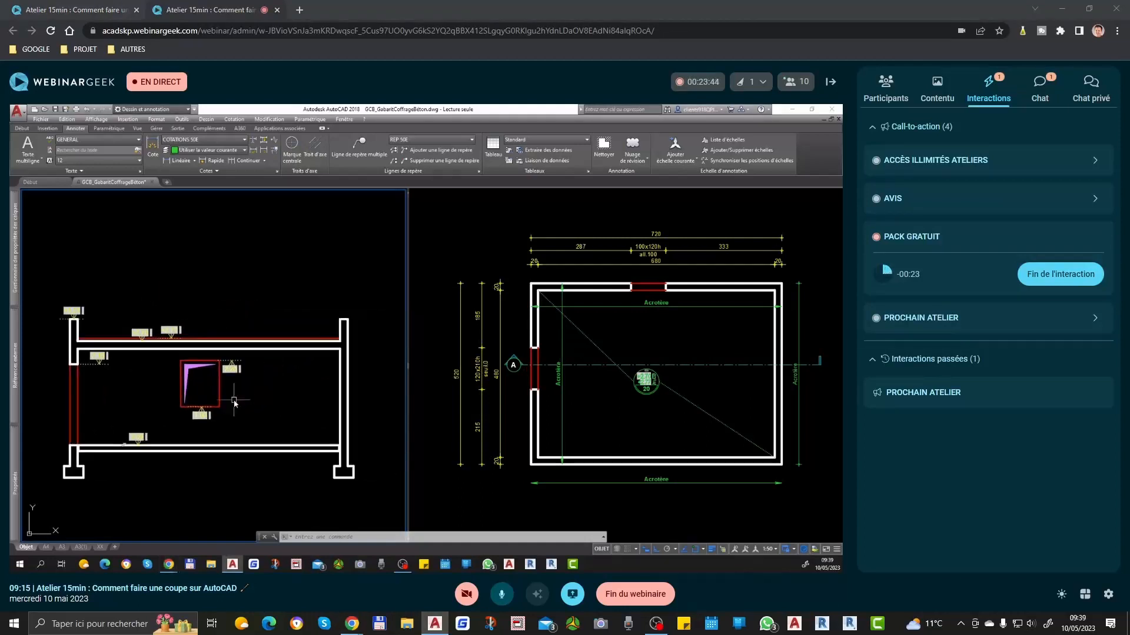
pyautogui.scroll(2, 181, 415)
pyautogui.moveTo(101, 436); pyautogui.dragTo(189, 439, button='middle')
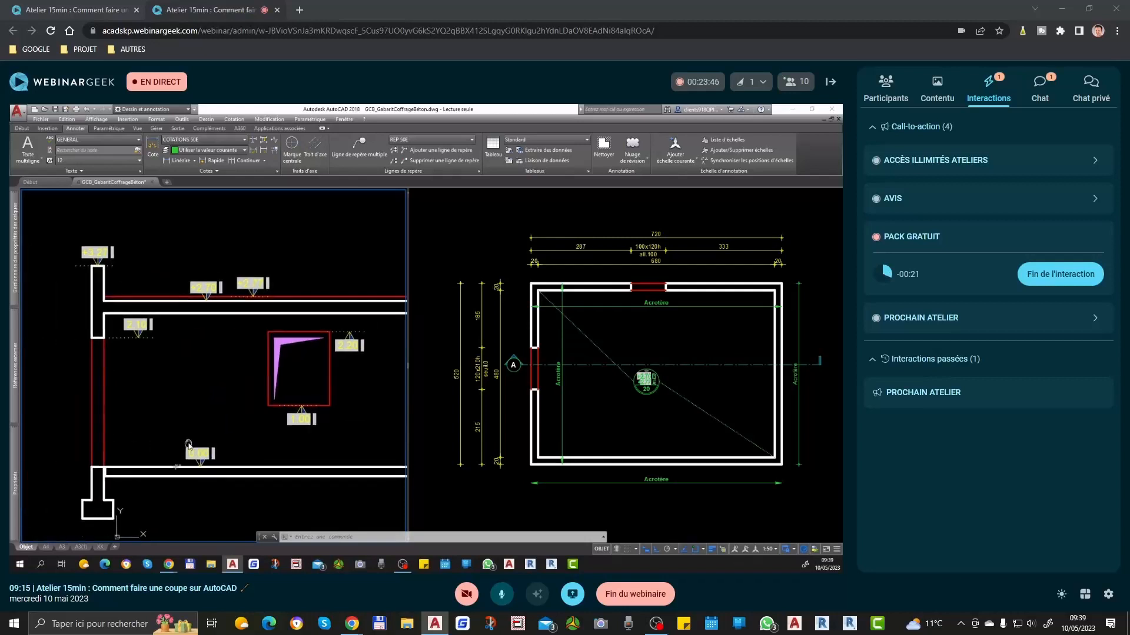
pyautogui.moveTo(134, 479); pyautogui.dragTo(170, 414, button='middle')
pyautogui.write('adf')
pyautogui.press('space')
pyautogui.click(229, 388)
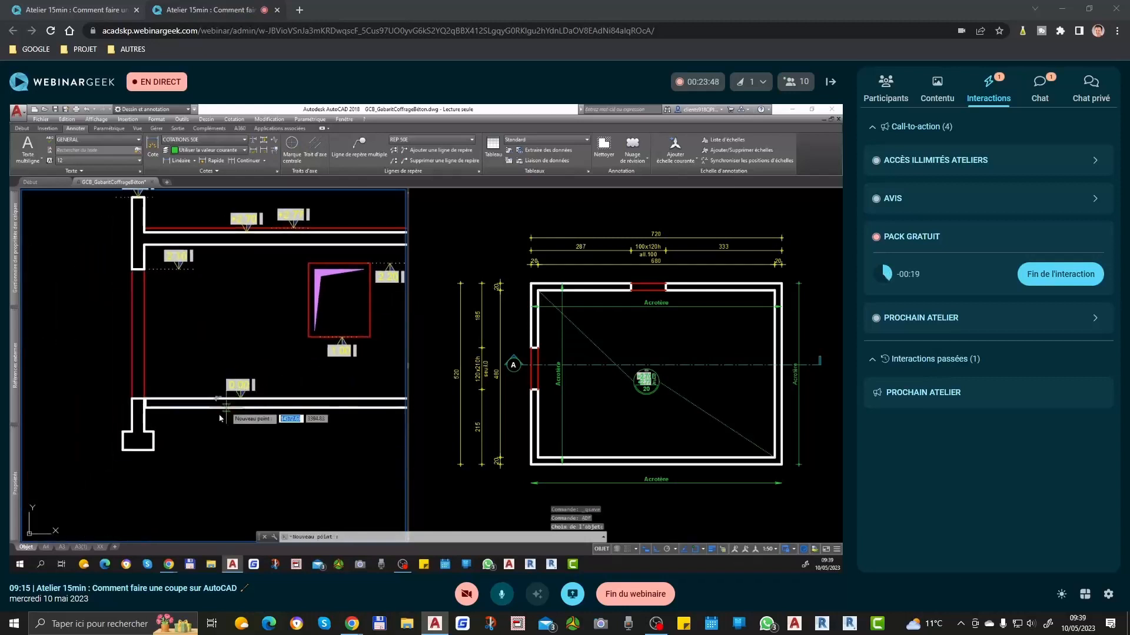
pyautogui.scroll(2, 153, 438)
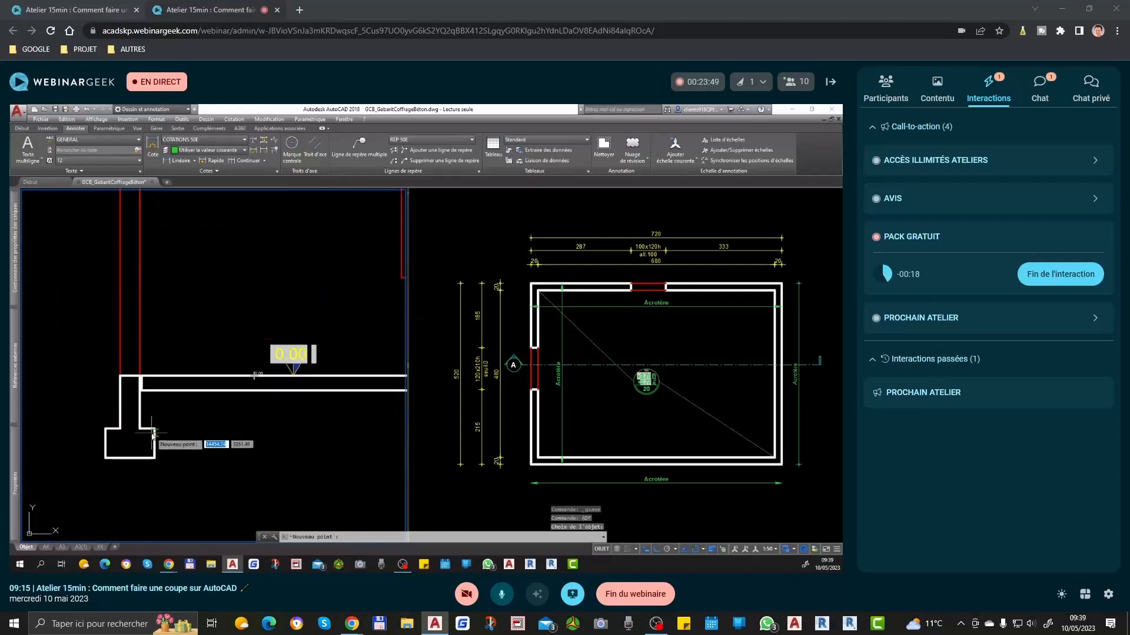
pyautogui.click(189, 429)
pyautogui.press('space')
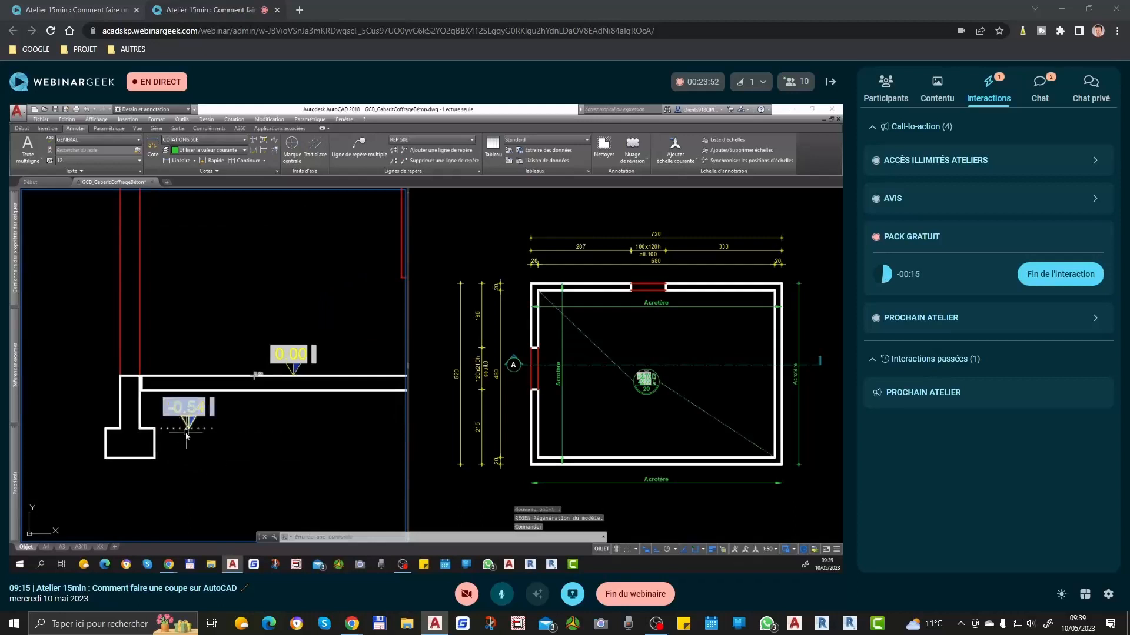
pyautogui.click(184, 428)
pyautogui.press('Escape')
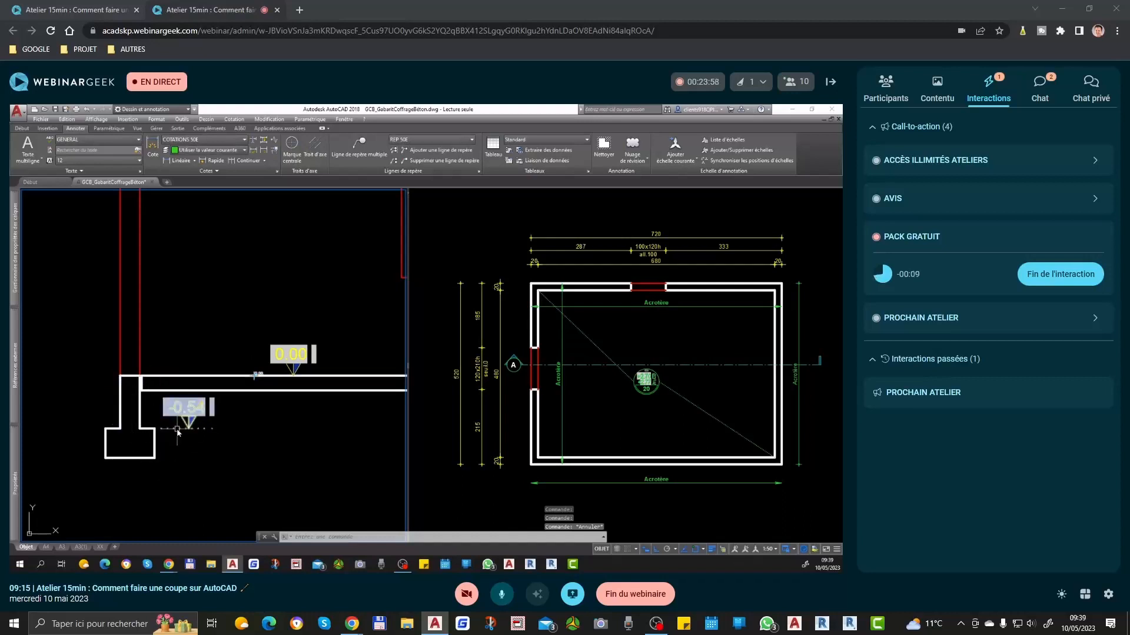
pyautogui.press('Escape')
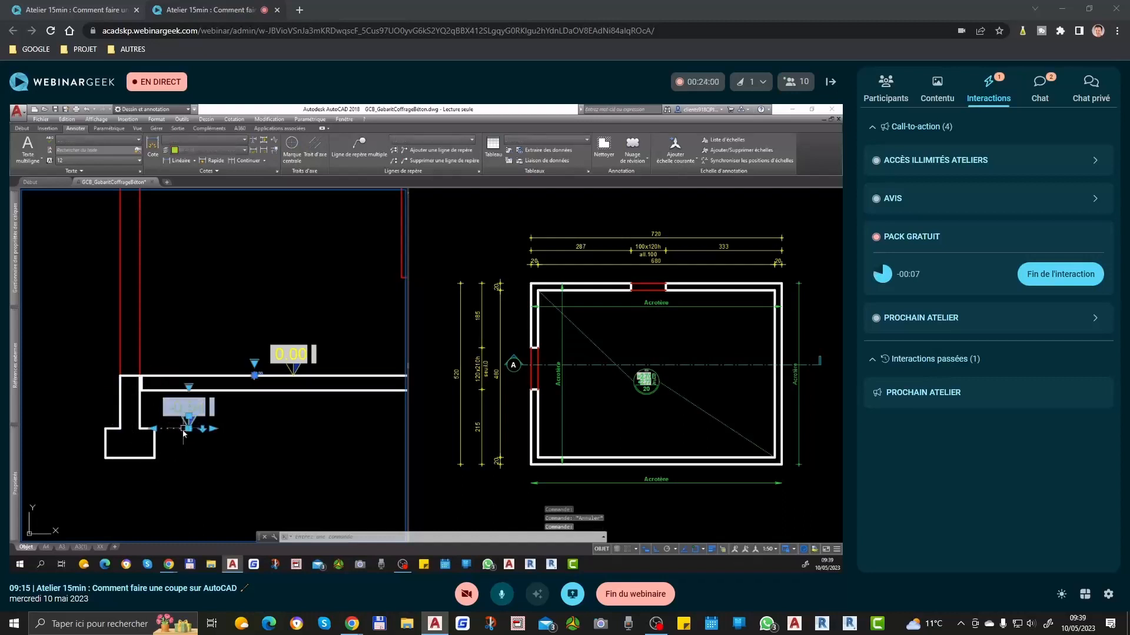
# Step: Use ADF to place a level marker on the upper slab's underside, based on the +2.70 marker, and flip it downward
pyautogui.scroll(-2, 184, 426)
pyautogui.moveTo(296, 311); pyautogui.dragTo(282, 396, button='middle')
pyautogui.scroll(2, 250, 308)
pyautogui.write('adf')
pyautogui.press('Return')
pyautogui.click(238, 322)
pyautogui.click(239, 349)
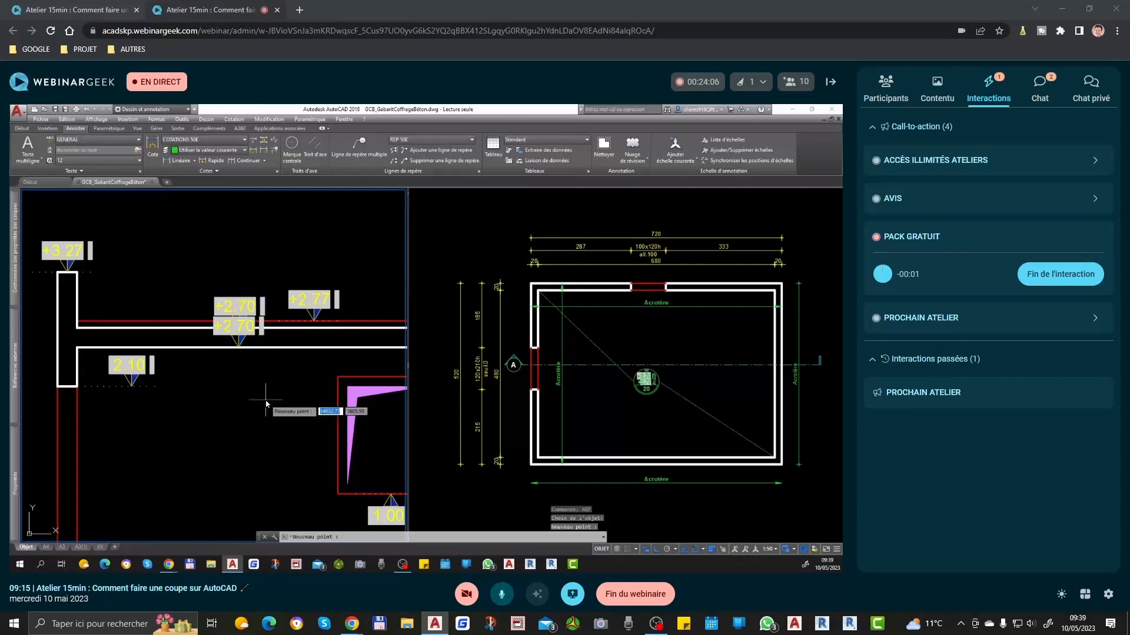
pyautogui.click(252, 348)
pyautogui.press('Escape')
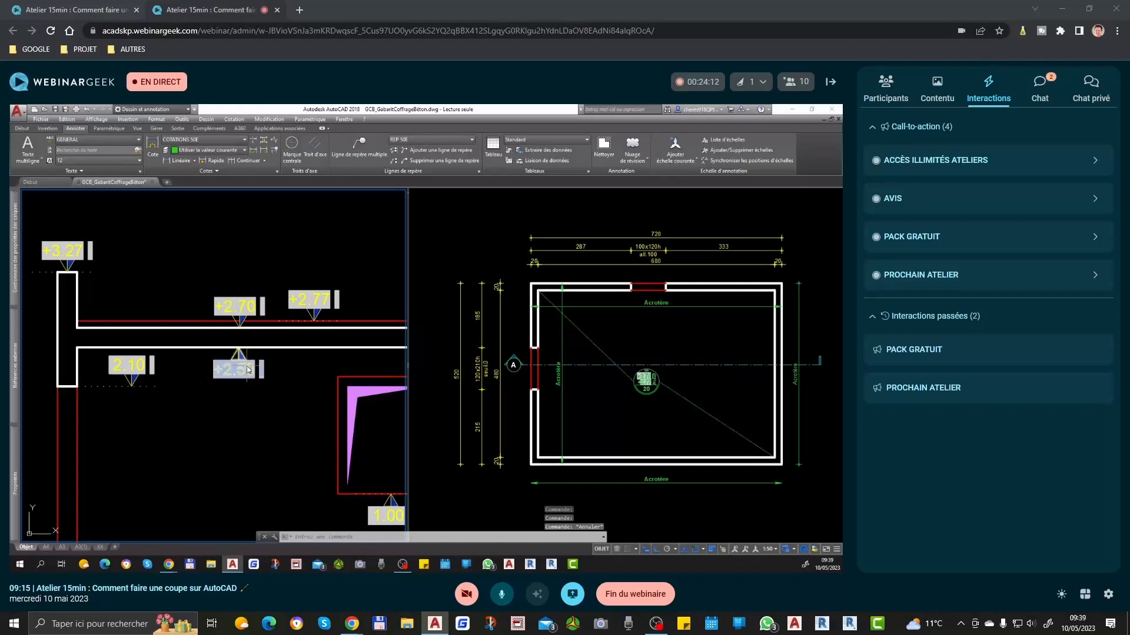
# Step: Change the Choix affichage property of all the section's level markers so they also display NGF levels
pyautogui.scroll(-2, 269, 384)
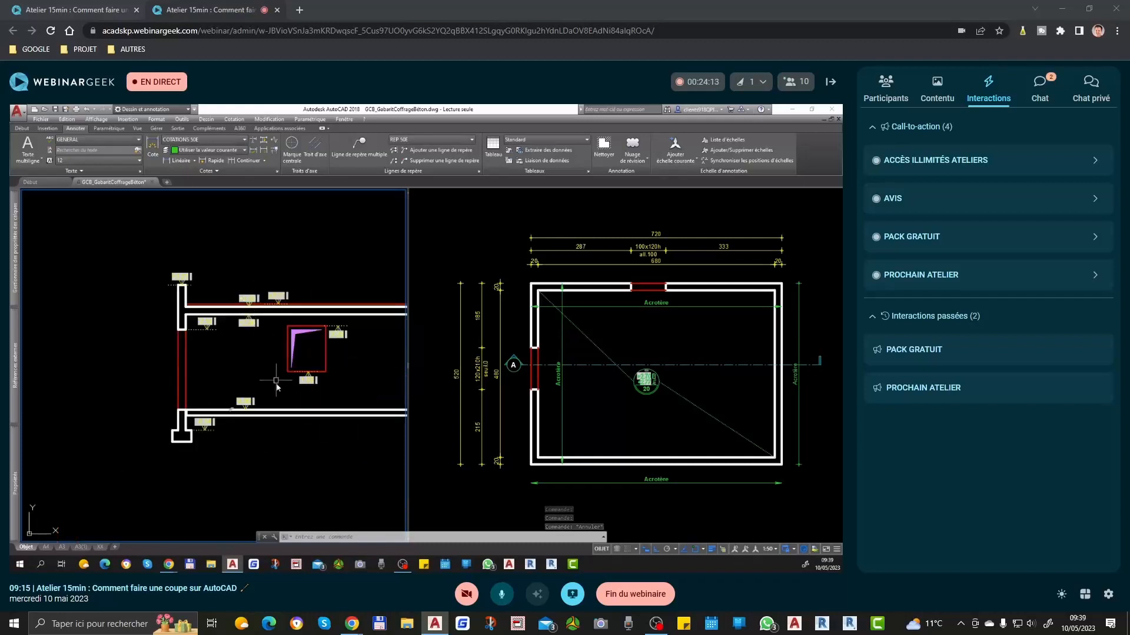
pyautogui.scroll(2, 238, 406)
pyautogui.scroll(2, 235, 405)
pyautogui.click(221, 413)
pyautogui.click(197, 437)
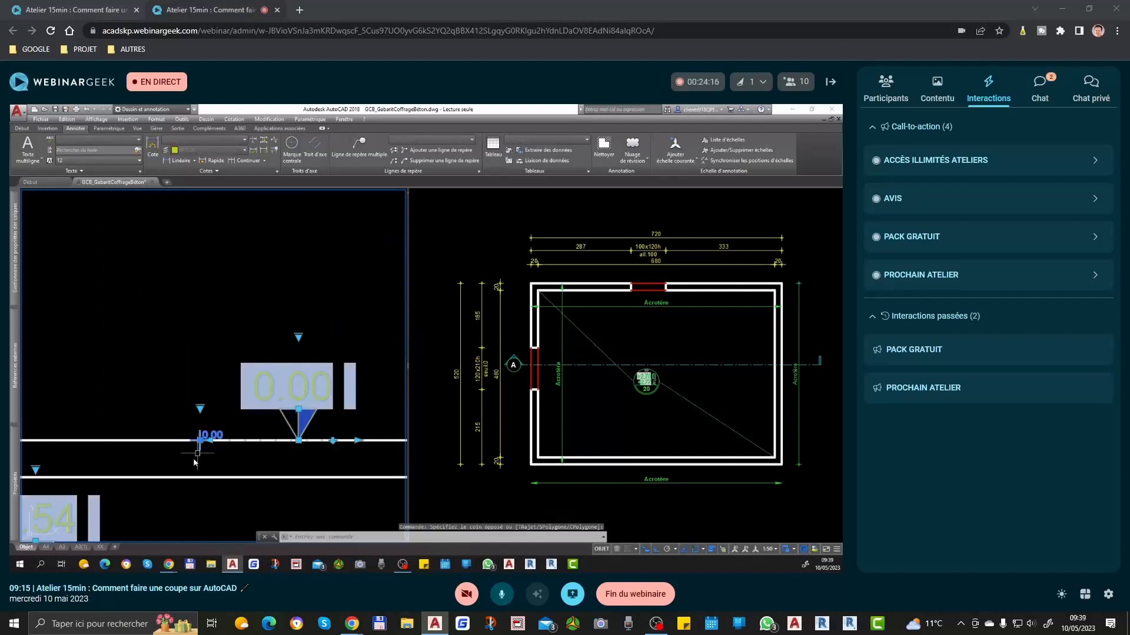
pyautogui.scroll(-3, 183, 471)
pyautogui.moveTo(15, 477)
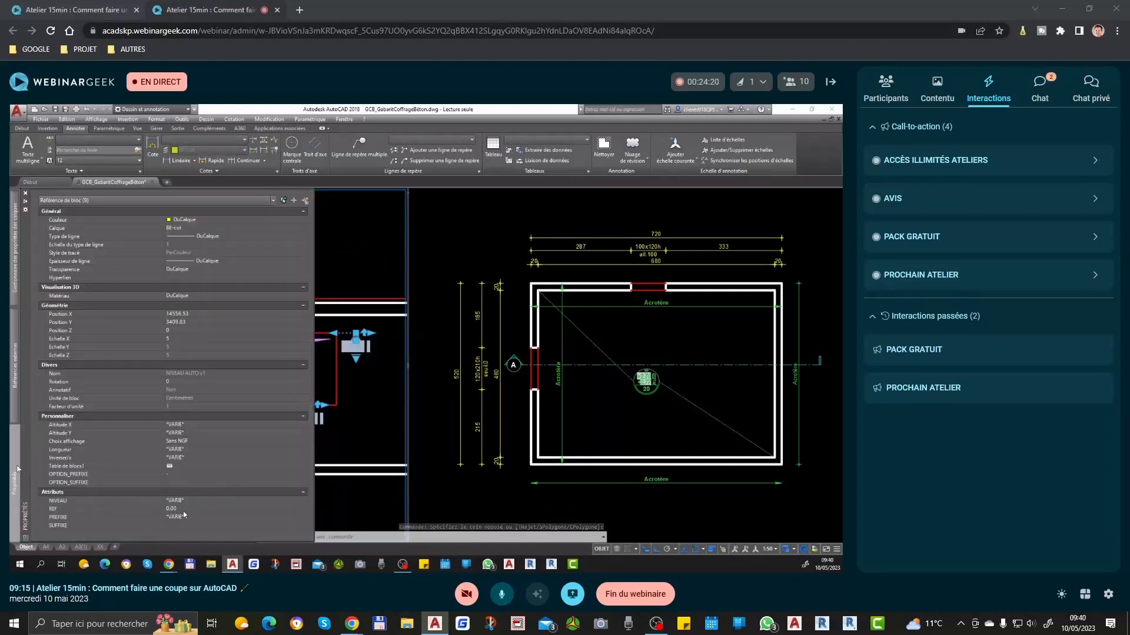
pyautogui.click(184, 443)
pyautogui.click(184, 443)
pyautogui.click(190, 458)
pyautogui.press('Escape')
# Step: Flip the 2.10 level marker beside the left wall so its text sits below the level line
pyautogui.scroll(3, 291, 382)
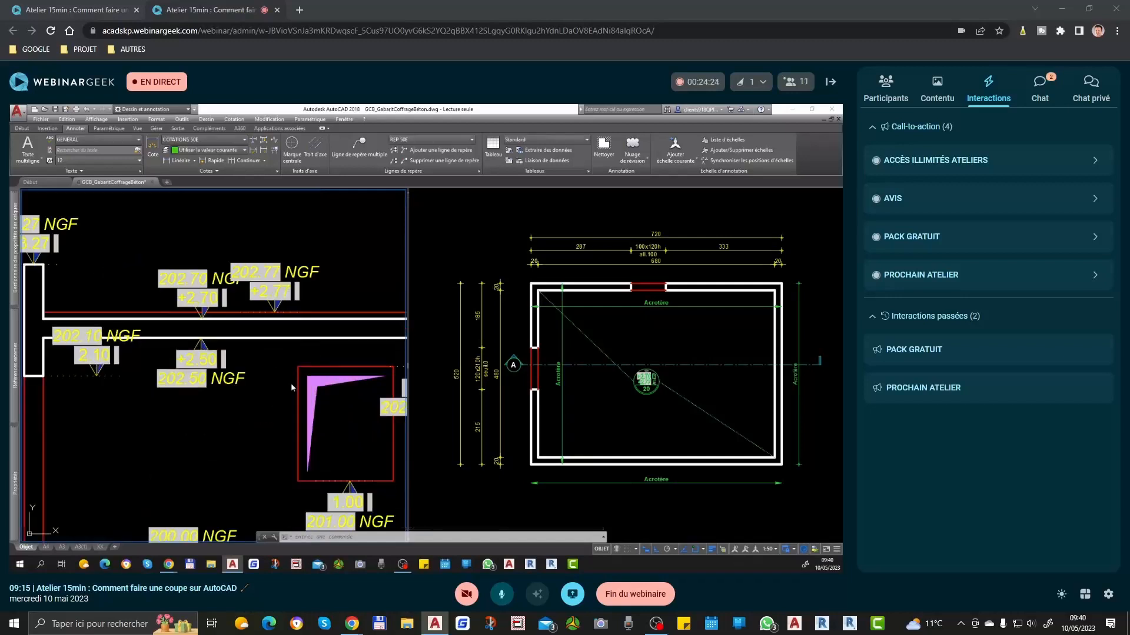
pyautogui.scroll(-2, 274, 382)
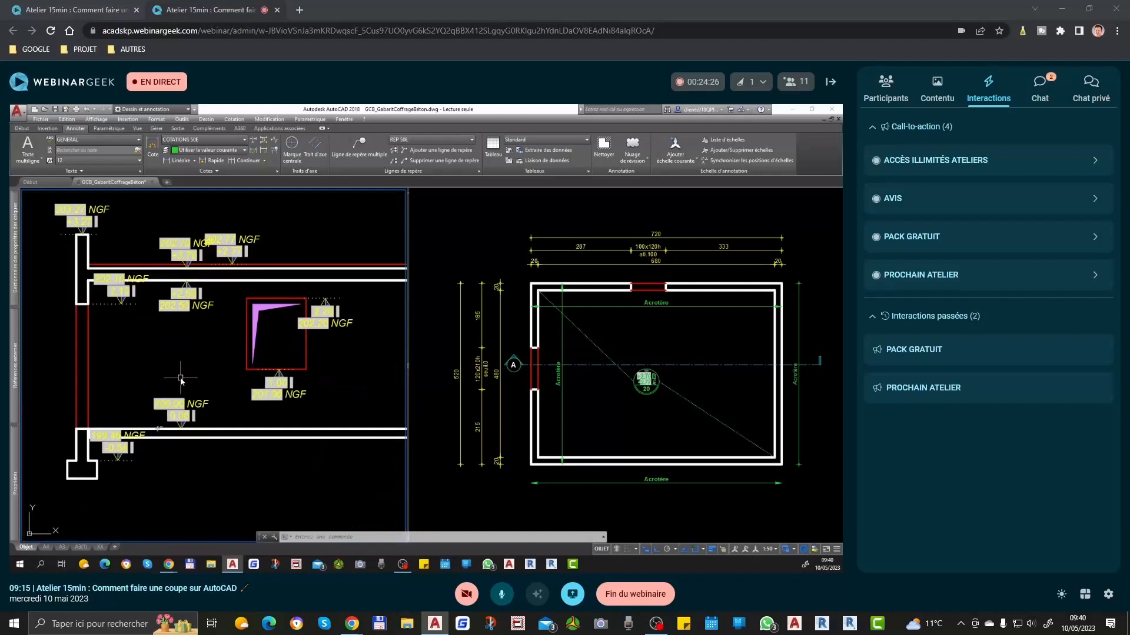
pyautogui.moveTo(162, 406); pyautogui.dragTo(201, 458, button='middle')
pyautogui.click(162, 350)
pyautogui.click(160, 350)
pyautogui.press('Escape')
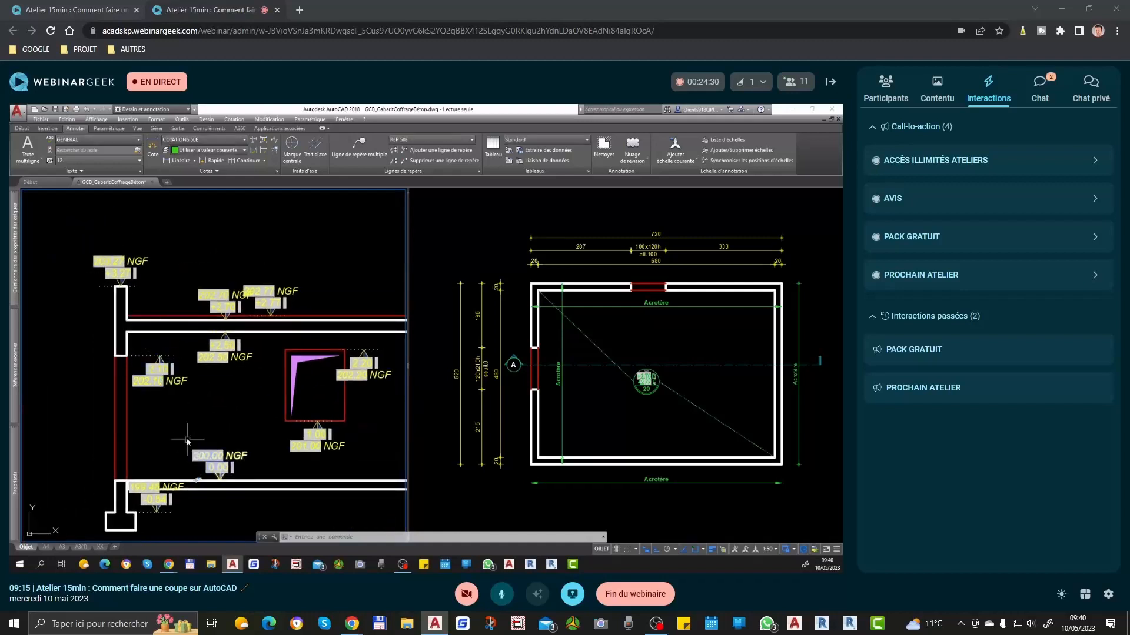
# Step: Use PROPDESS to examine the reference level among the drawing's custom properties, then cancel without changes
pyautogui.write('propdess')
pyautogui.press('Return')
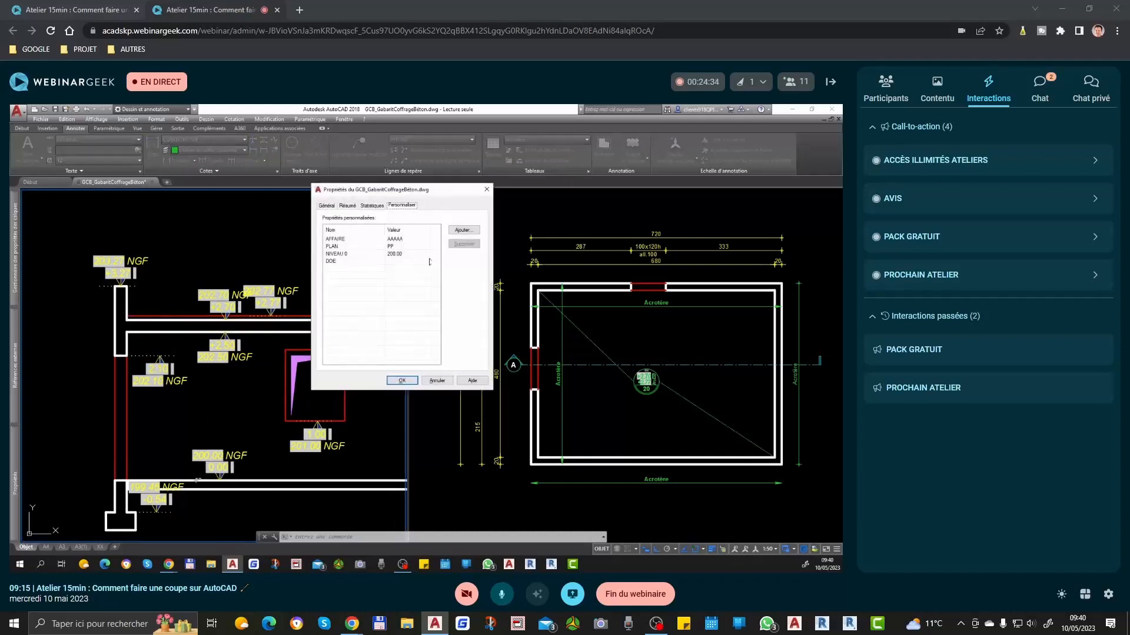
pyautogui.doubleClick(406, 255)
pyautogui.press('Escape')
pyautogui.press('Escape')
pyautogui.scroll(5, 198, 494)
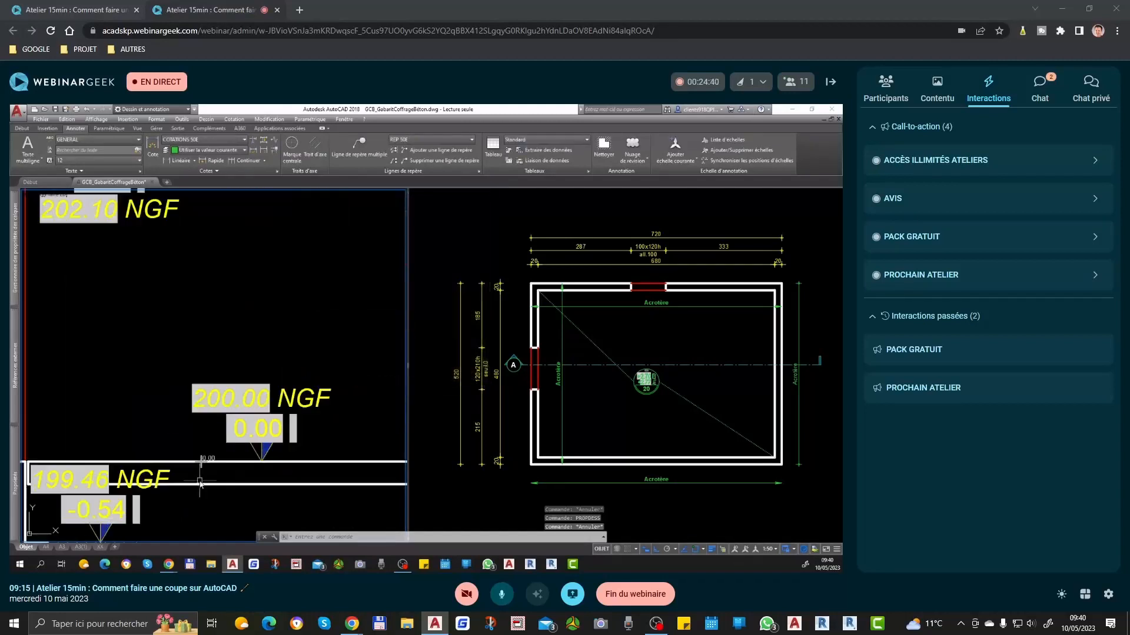
# Step: Set the Choix affichage property of all the section's level markers to Sans NGF
pyautogui.click(224, 449)
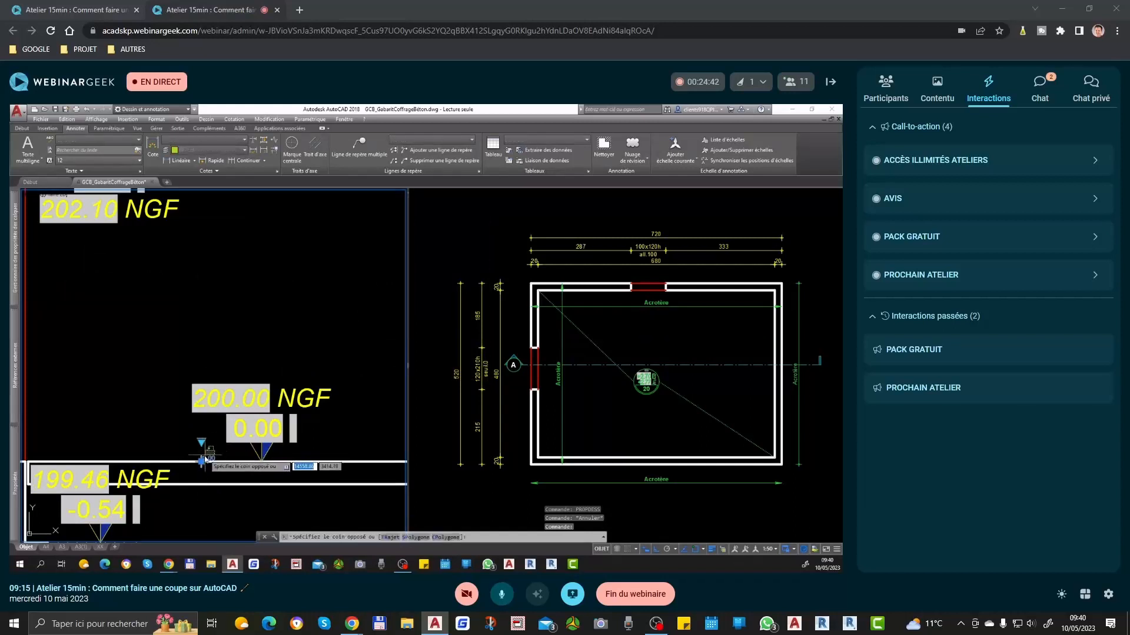
pyautogui.click(226, 449)
pyautogui.scroll(-5, 241, 438)
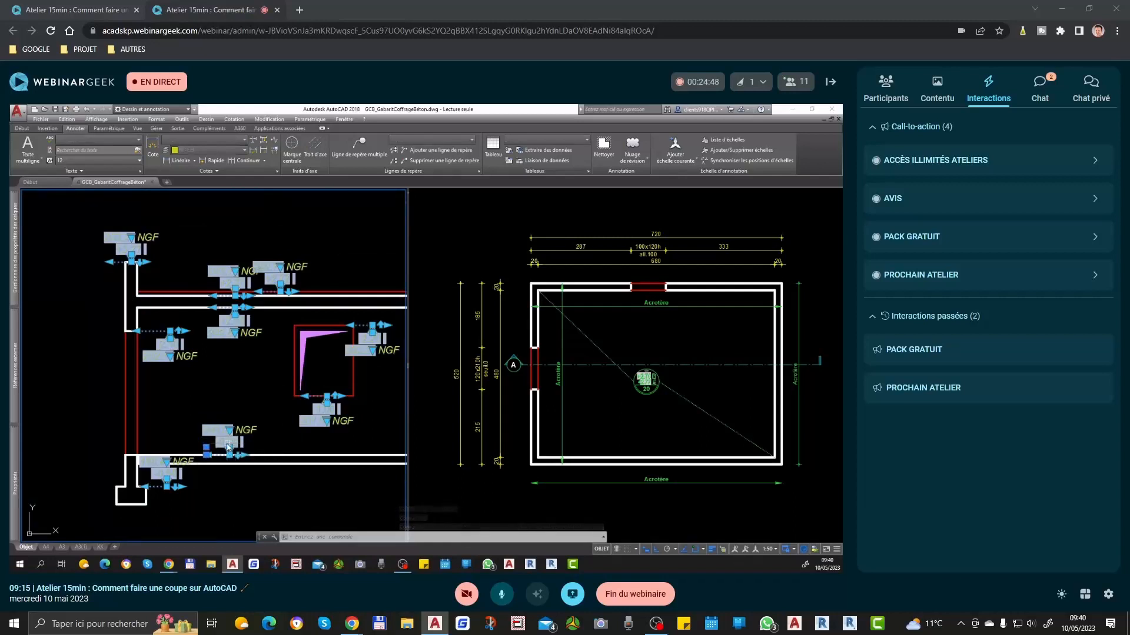
pyautogui.moveTo(233, 445)
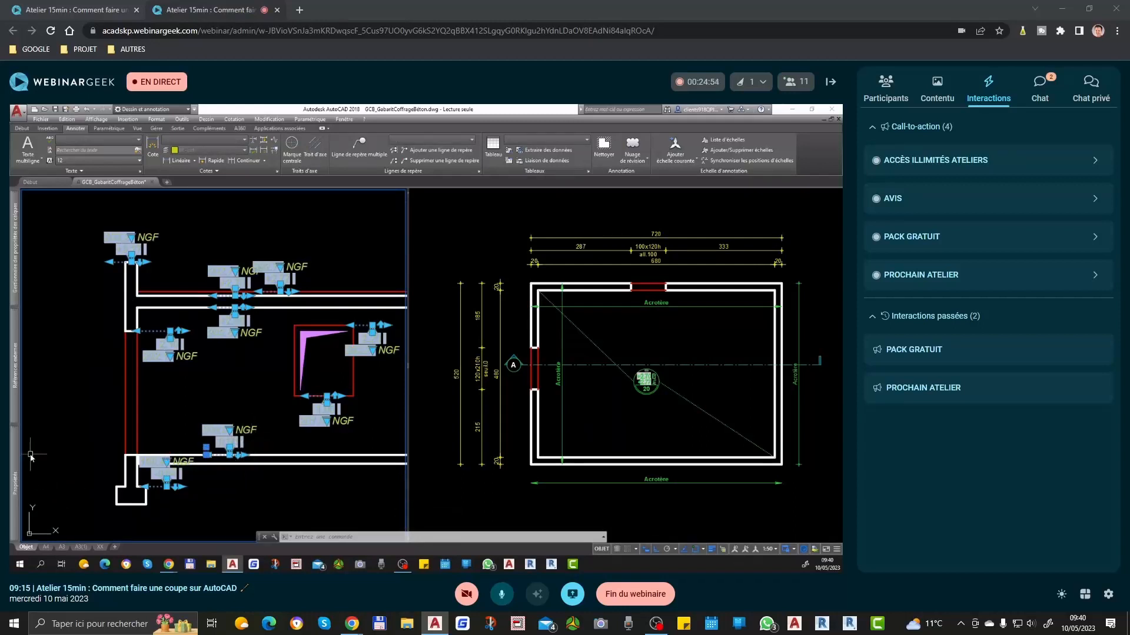
pyautogui.moveTo(16, 459)
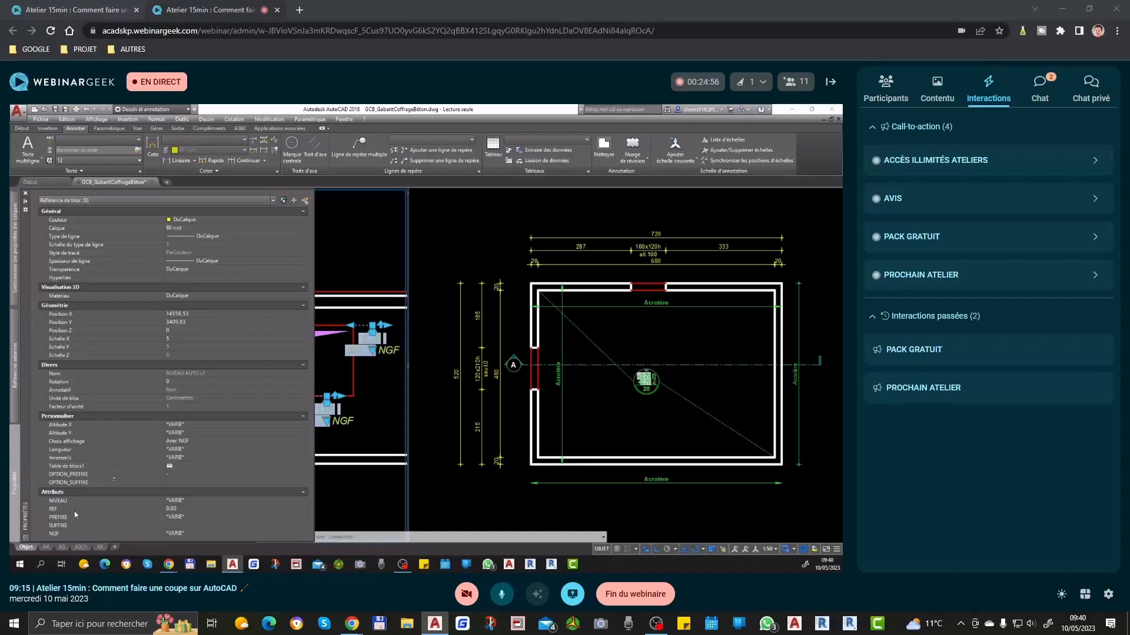
pyautogui.click(188, 510)
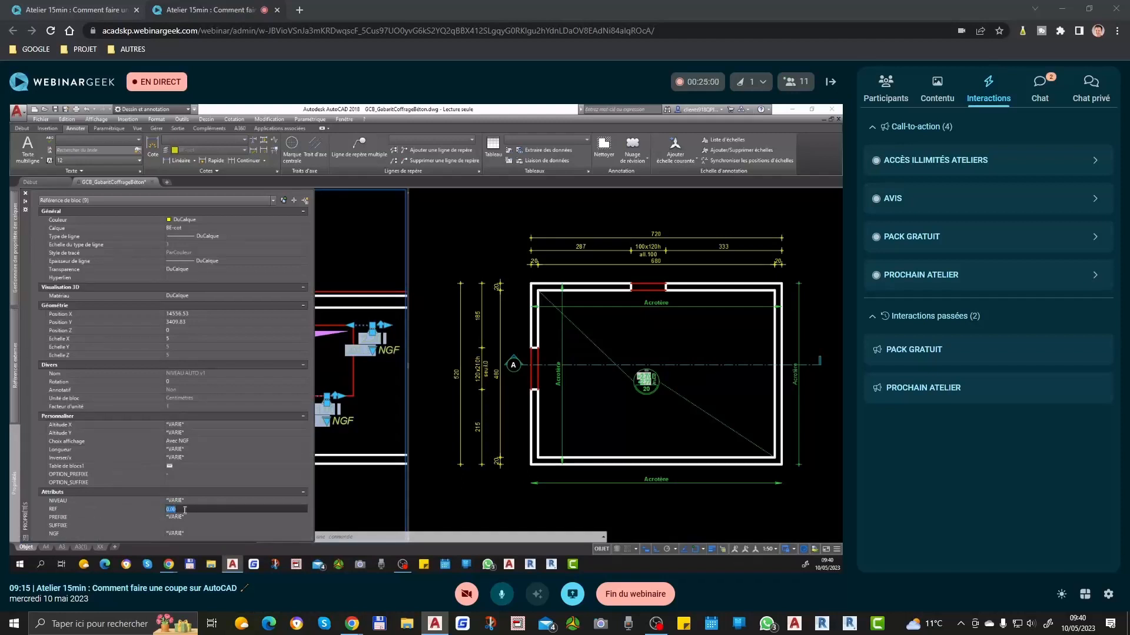
pyautogui.click(173, 467)
pyautogui.press('Escape')
pyautogui.click(184, 443)
pyautogui.click(184, 443)
pyautogui.click(177, 457)
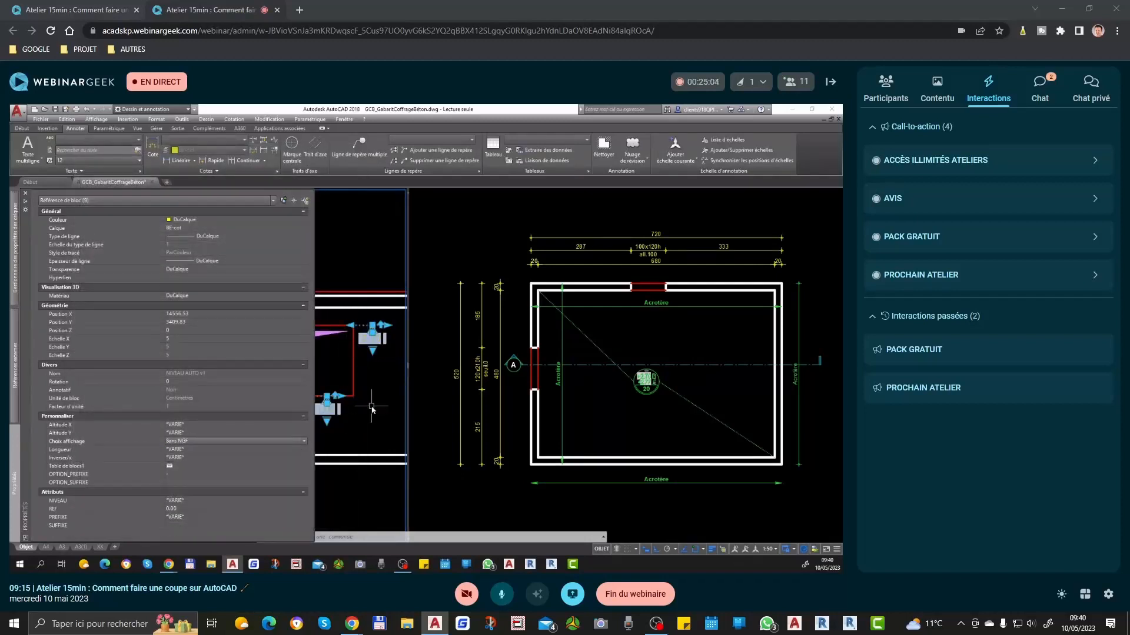
pyautogui.scroll(3, 341, 392)
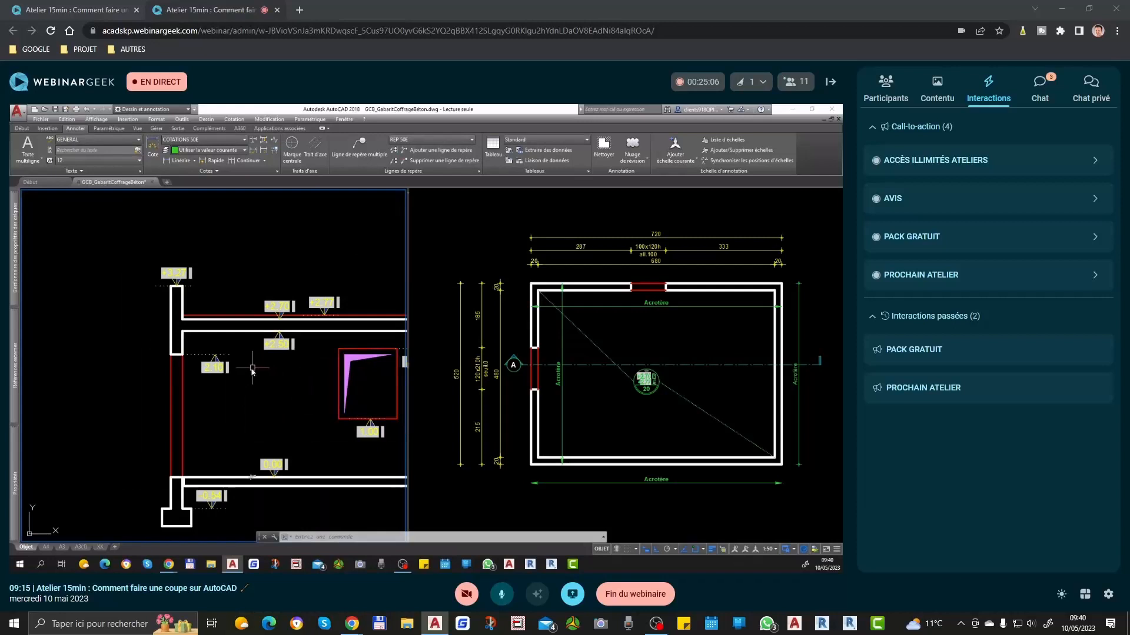
# Step: Set the PREFIXE attribute to + for the 2.10 marker beside the left wall and the two markers at the window opening
pyautogui.moveTo(297, 443); pyautogui.dragTo(223, 418, button='middle')
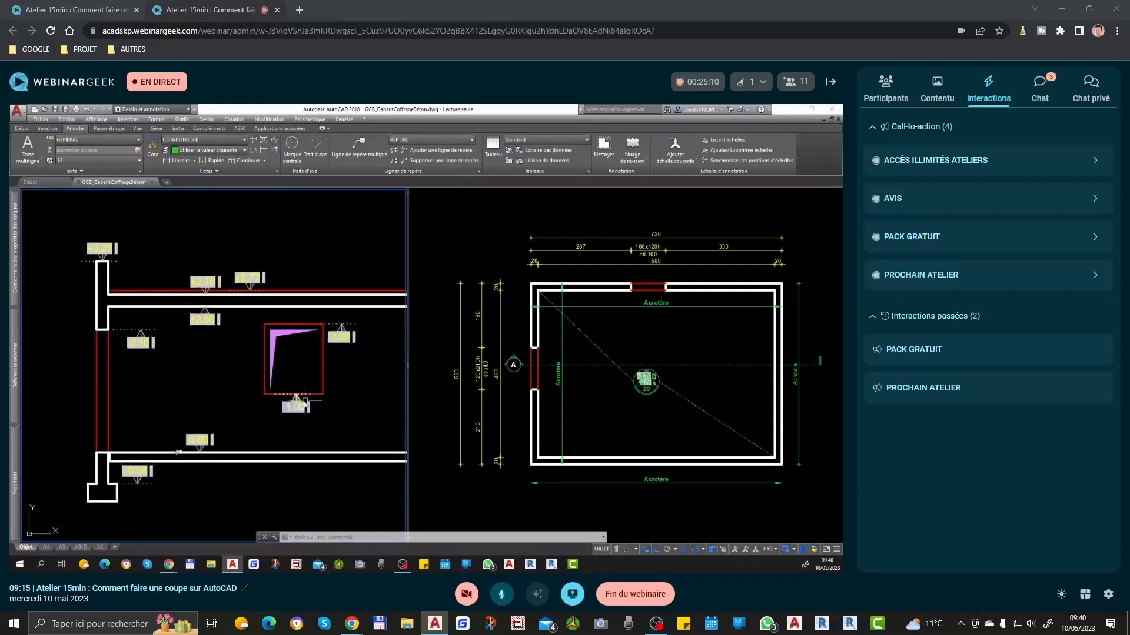
pyautogui.click(296, 407)
pyautogui.click(344, 338)
pyautogui.click(137, 343)
pyautogui.moveTo(16, 489)
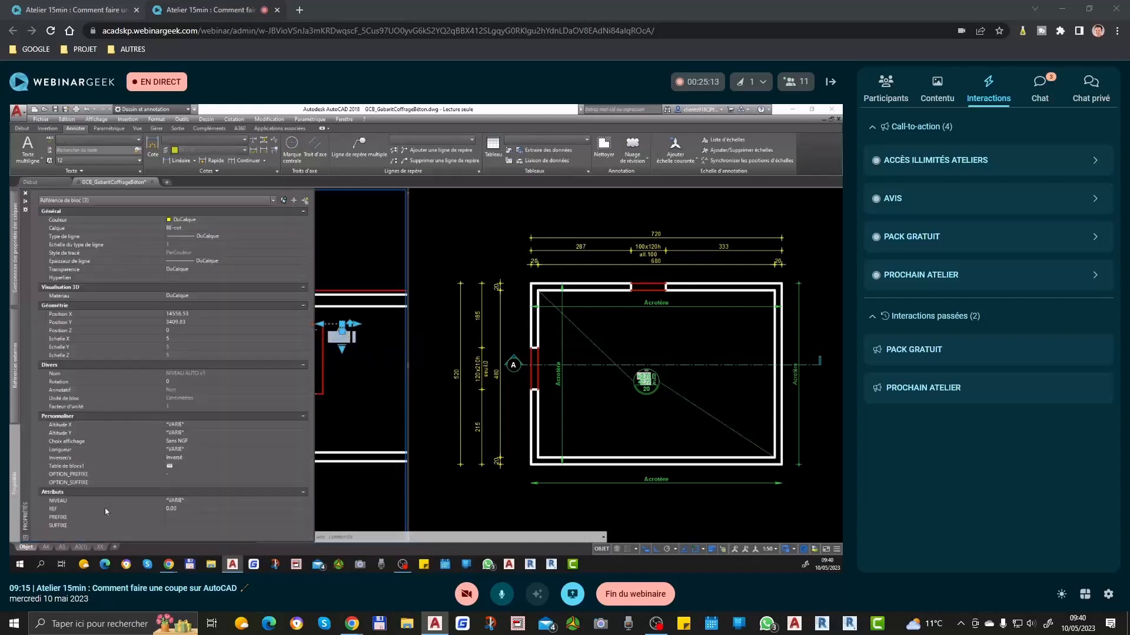
pyautogui.click(188, 517)
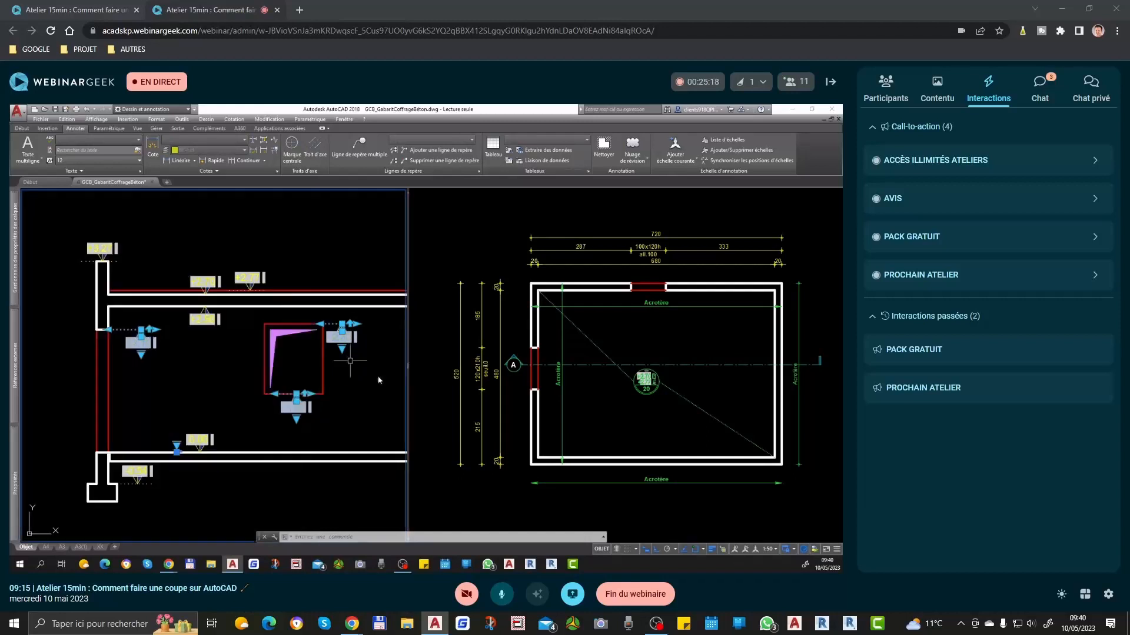
pyautogui.press('Escape')
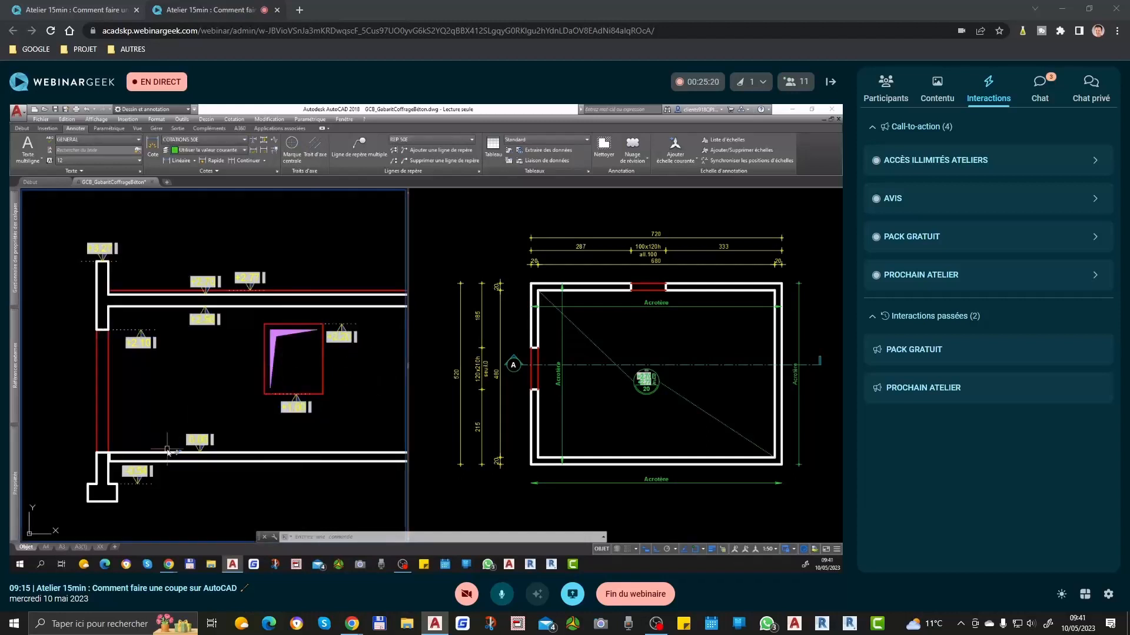
# Step: Give the 0.00 marker on the lower slab the ± prefix option and the B/F suffix option
pyautogui.scroll(2, 177, 450)
pyautogui.click(196, 444)
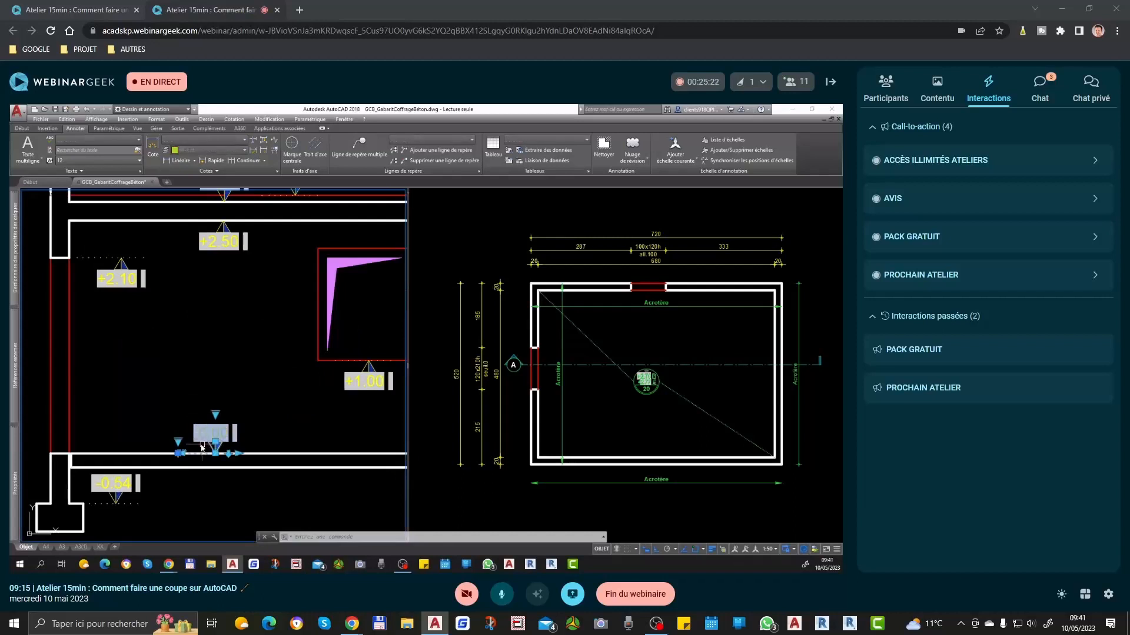
pyautogui.click(178, 442)
pyautogui.moveTo(229, 483)
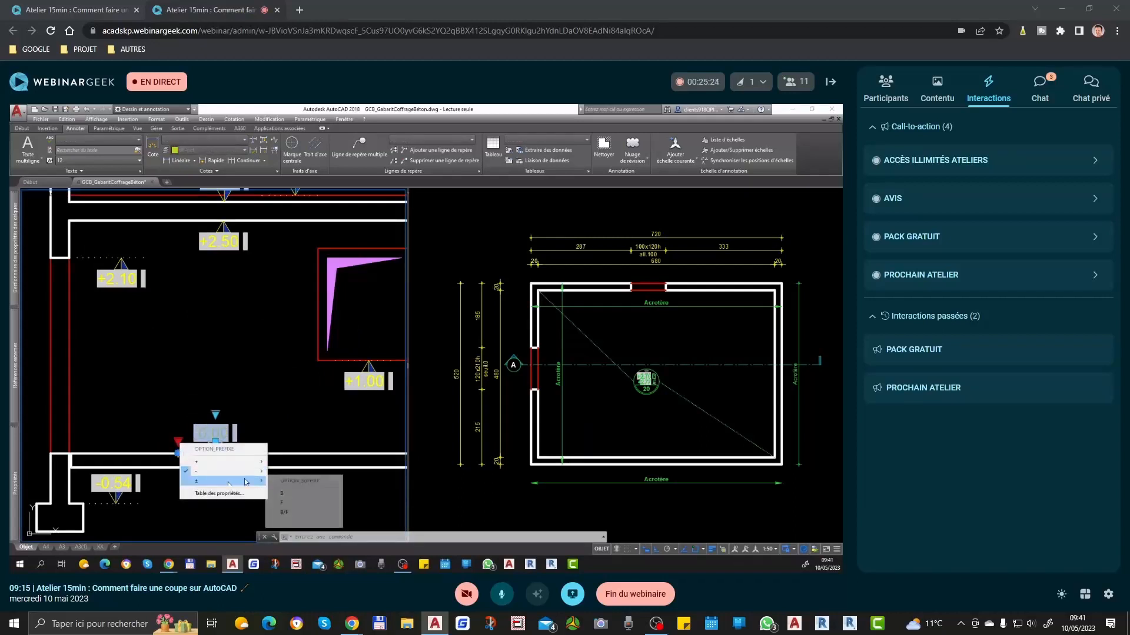
pyautogui.click(325, 515)
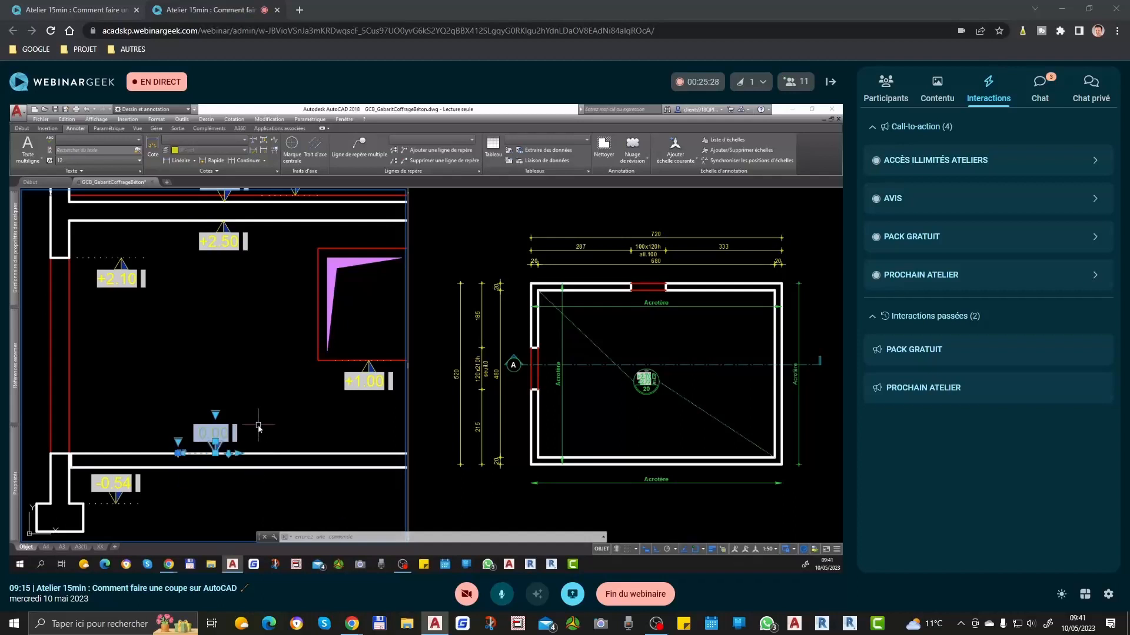
pyautogui.press('Return')
# Step: Add a single-line text reading texte above the 0.00 marker and replace its content with the codes %%c%%p
pyautogui.write('dt')
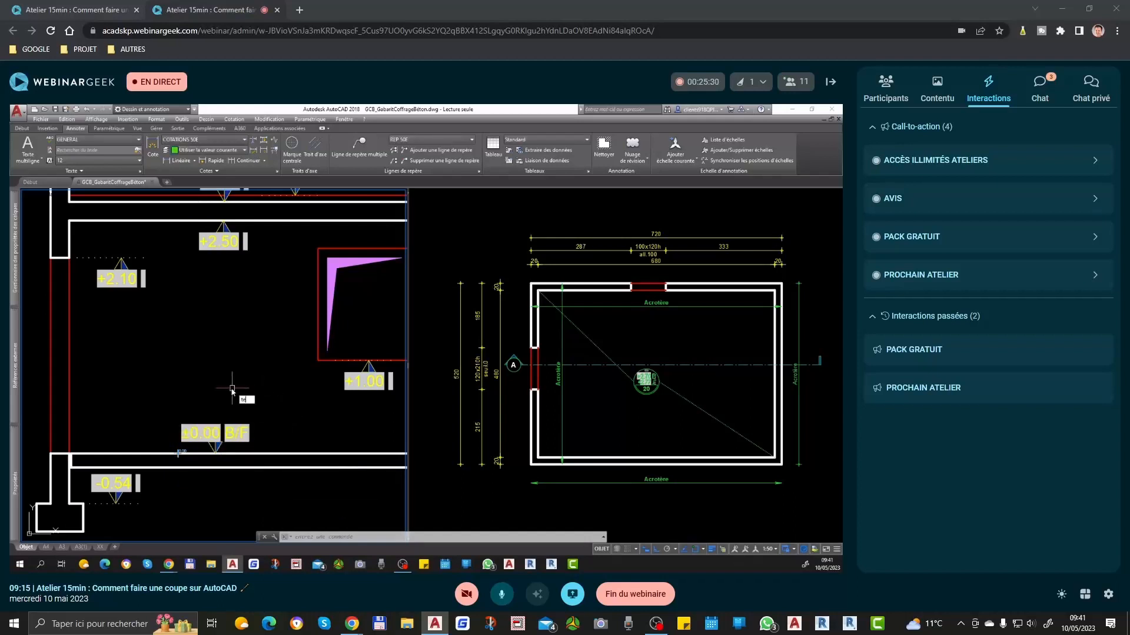
pyautogui.press('Return')
pyautogui.click(197, 377)
pyautogui.press('Return')
pyautogui.write('texte')
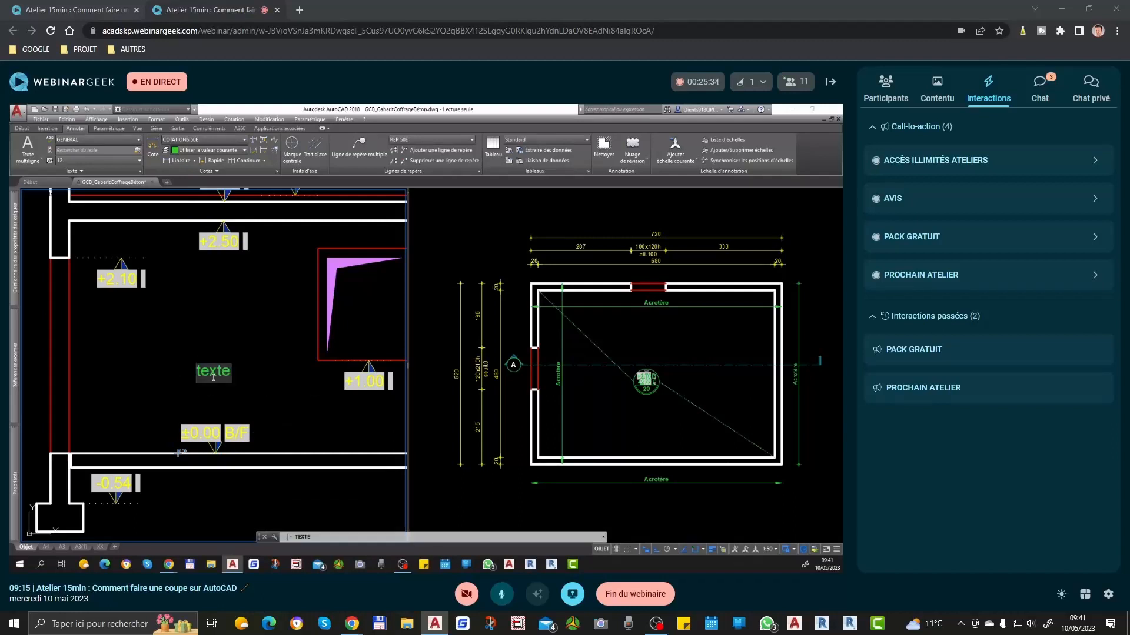
pyautogui.doubleClick(211, 379)
pyautogui.write('%%c%%p')
pyautogui.scroll(4, 212, 372)
pyautogui.press('Escape')
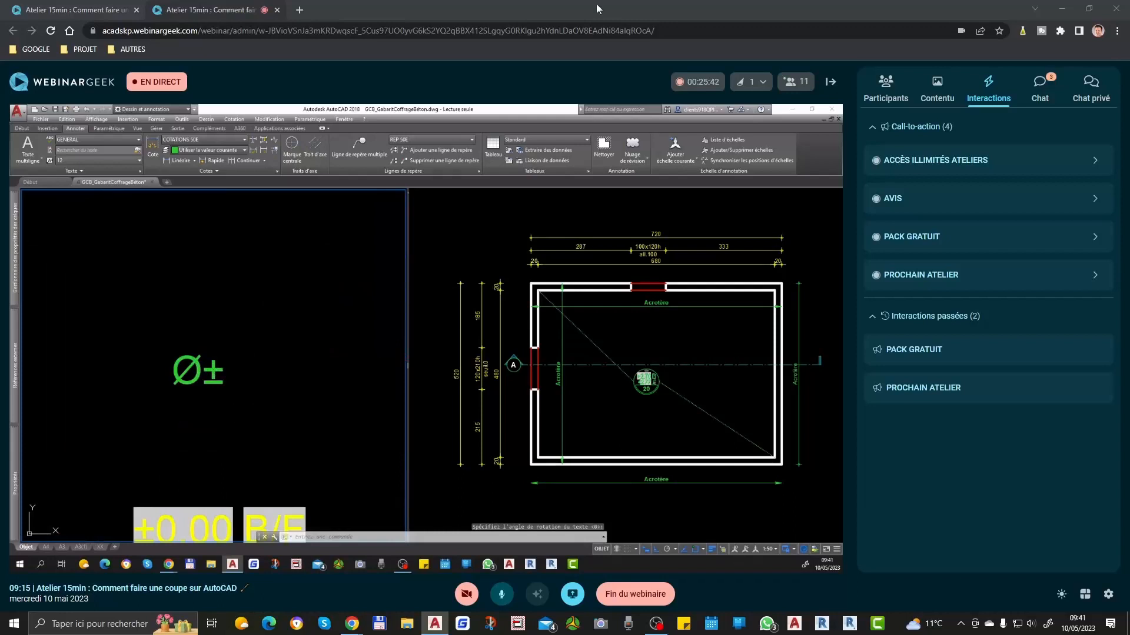
# Step: Examine the latest messages in the webinar's public chat
pyautogui.click(1040, 88)
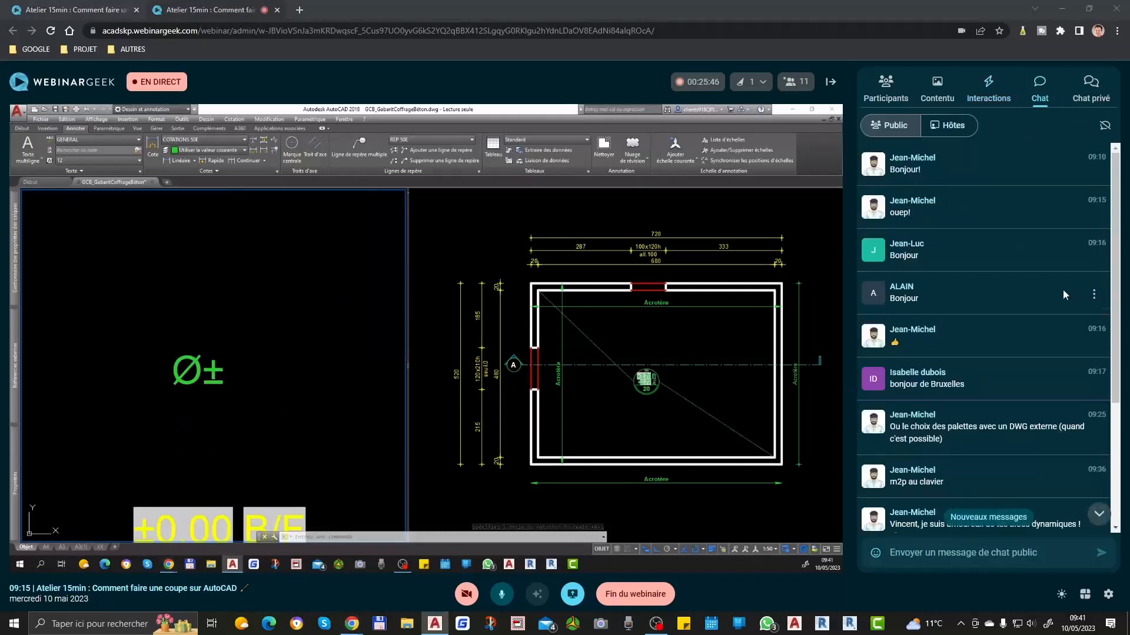
pyautogui.scroll(-3, 1062, 291)
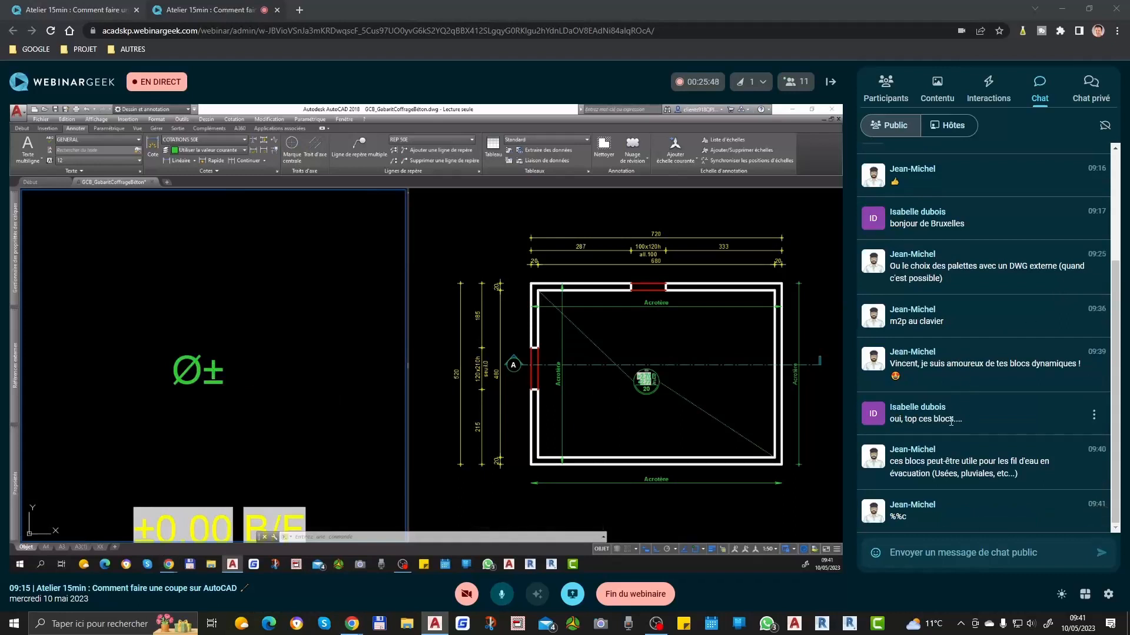
# Step: Edit the Ø± single-line text above the lower slab's marker so it reads ±0.00
pyautogui.click(165, 362)
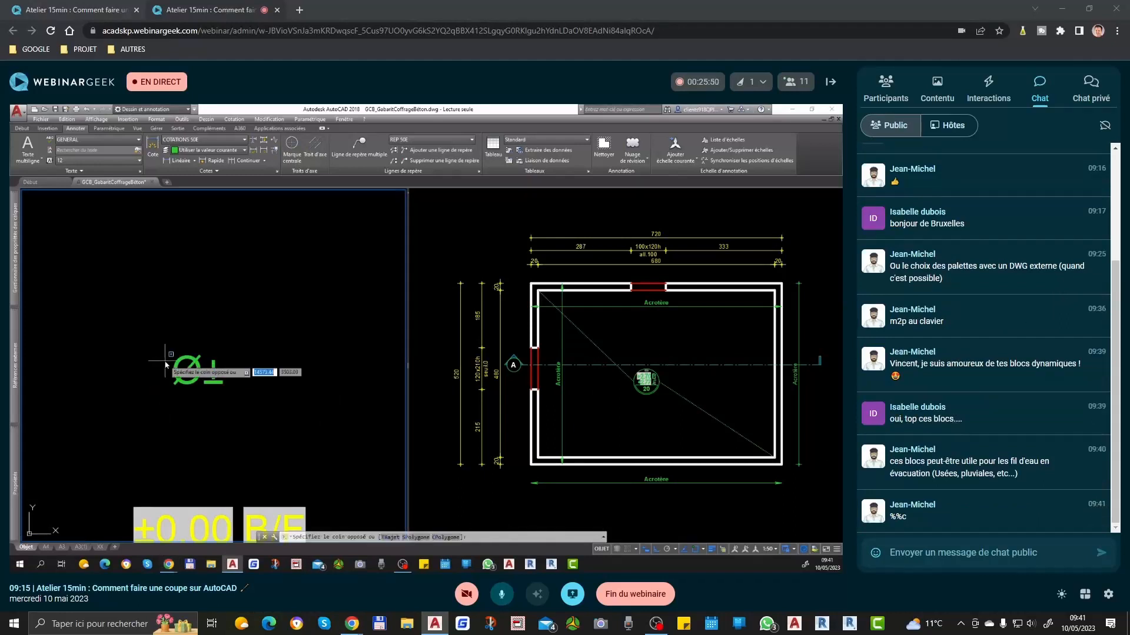
pyautogui.scroll(-2, 229, 354)
pyautogui.click(212, 361)
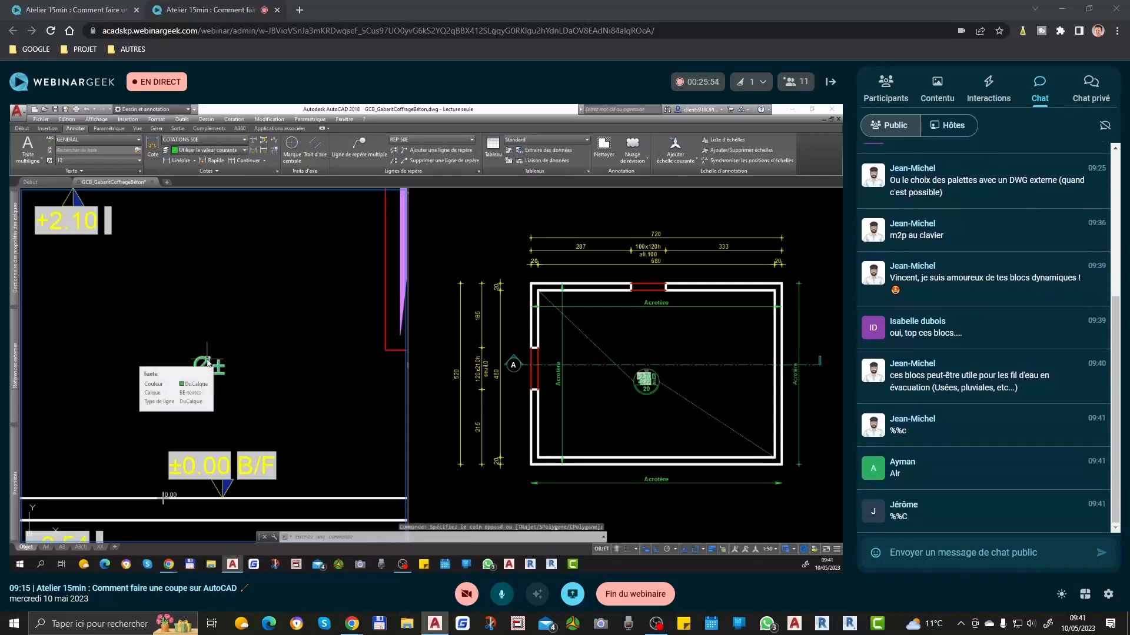
pyautogui.doubleClick(210, 363)
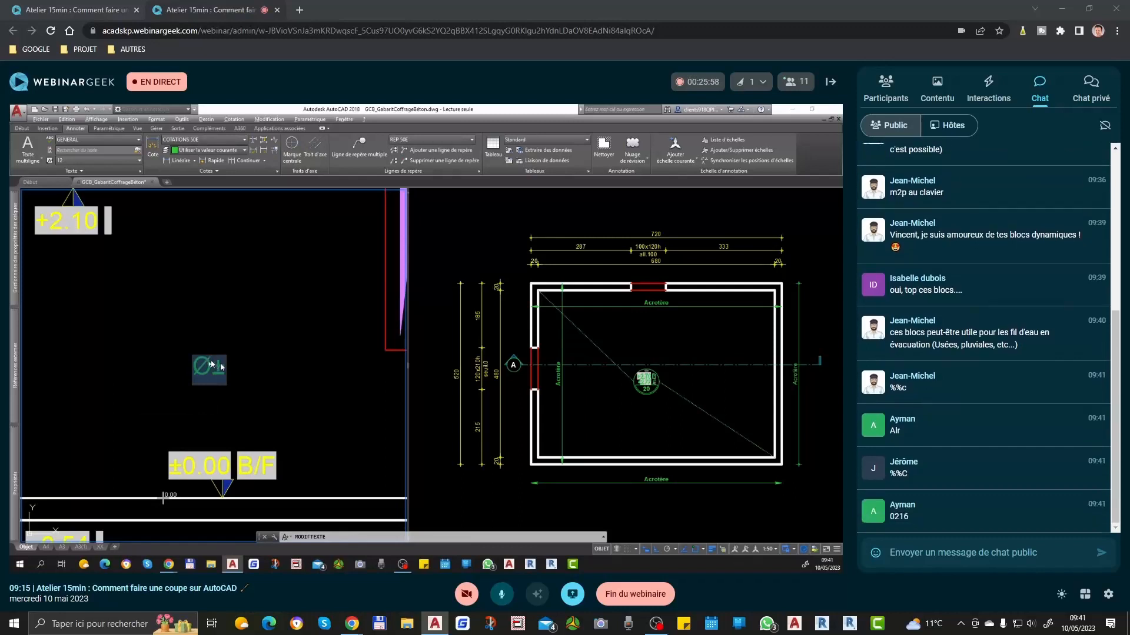
pyautogui.press('BackSpace')
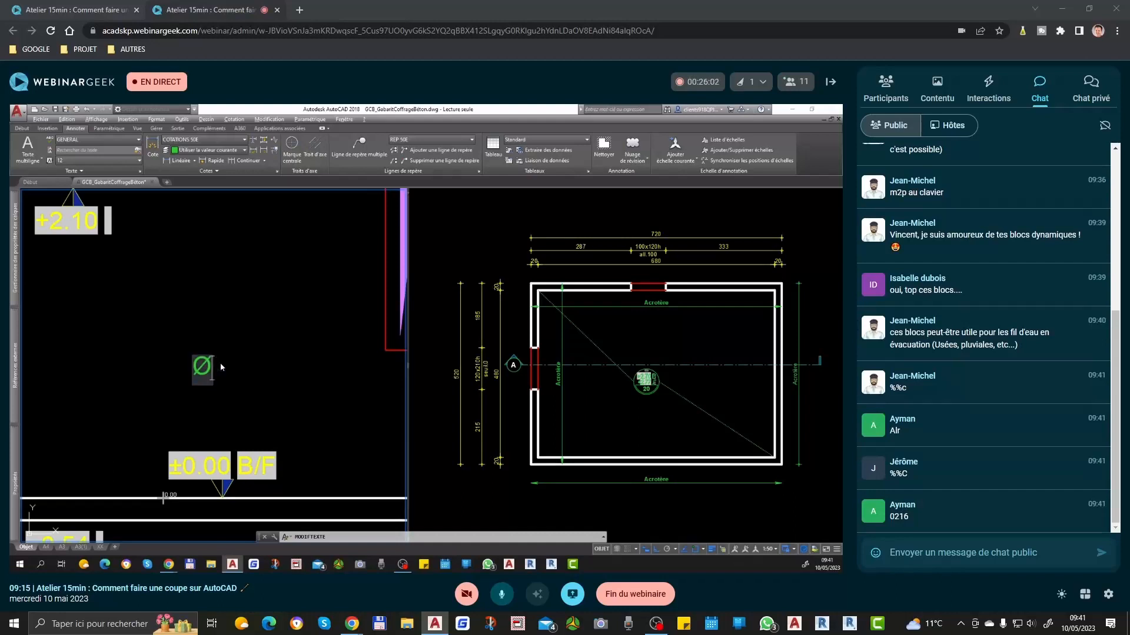
pyautogui.write('Ø')
pyautogui.press('BackSpace')
pyautogui.press('BackSpace')
pyautogui.write('±')
pyautogui.write('±')
pyautogui.click(207, 367)
pyautogui.write('0.00')
pyautogui.click(241, 331)
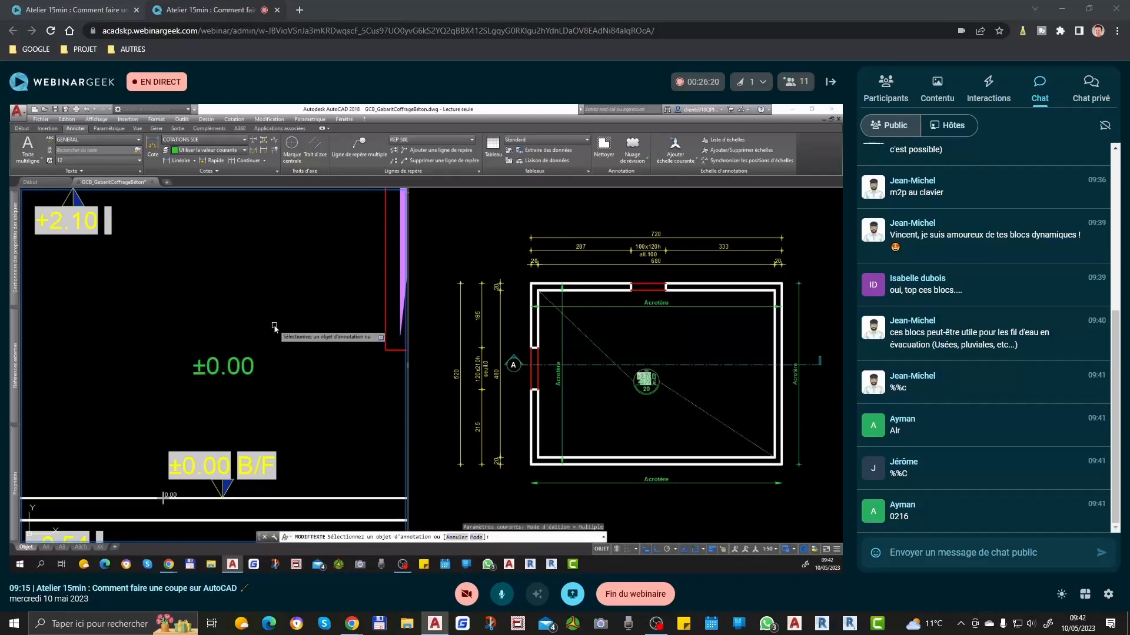
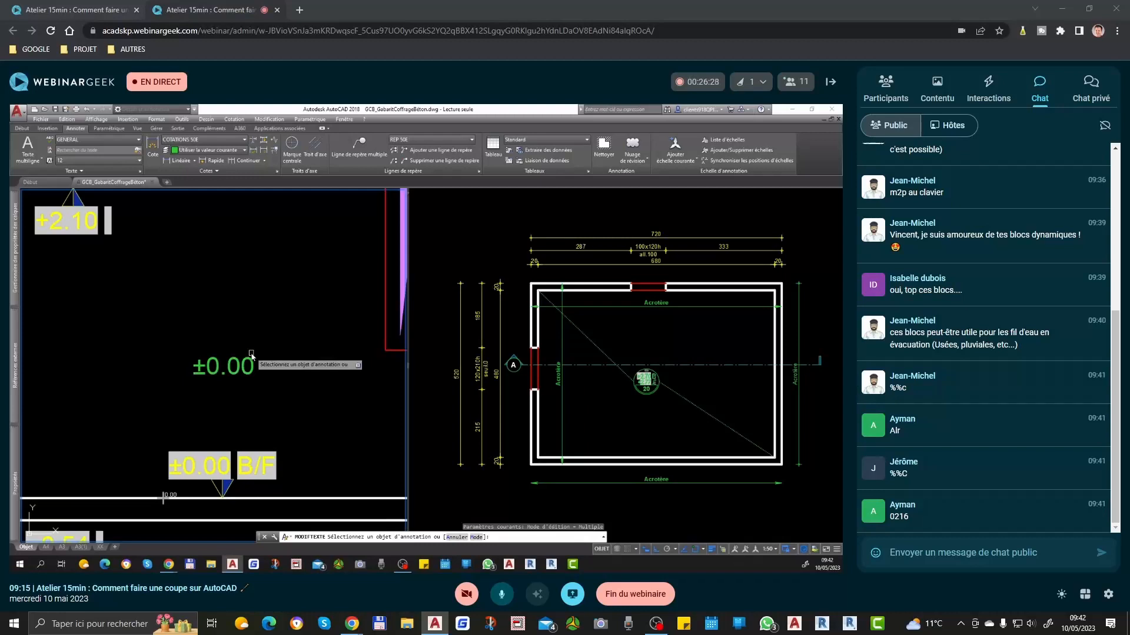
# Step: Replace the content of the ±0.00 single-line text above the lower slab's marker with a ↓ arrow
pyautogui.click(250, 363)
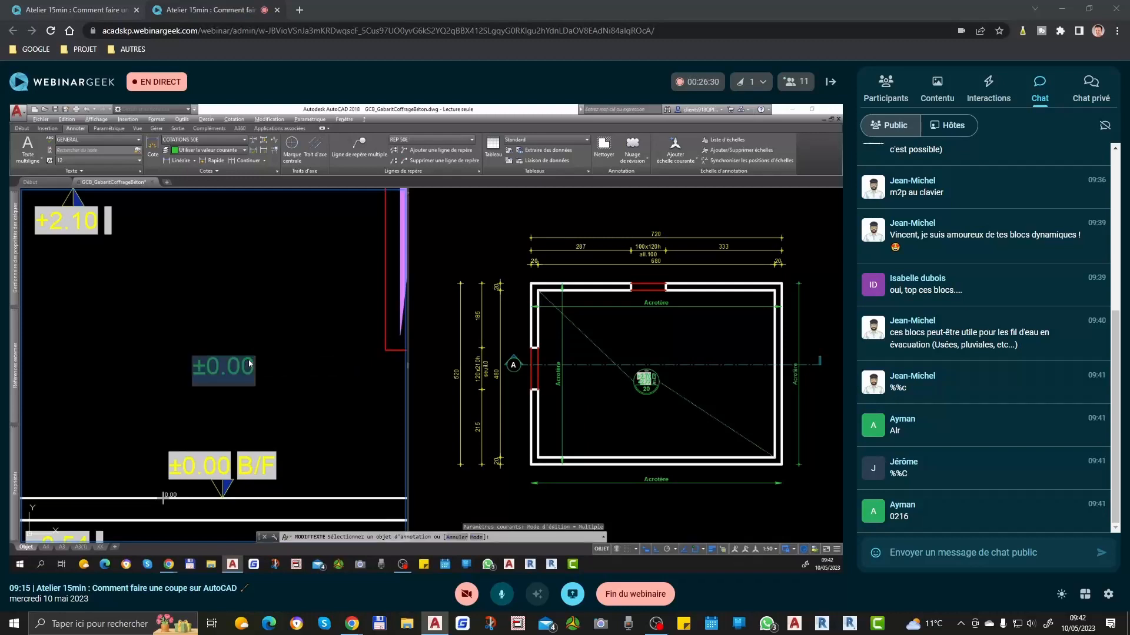
pyautogui.write('↓')
pyautogui.press('Return')
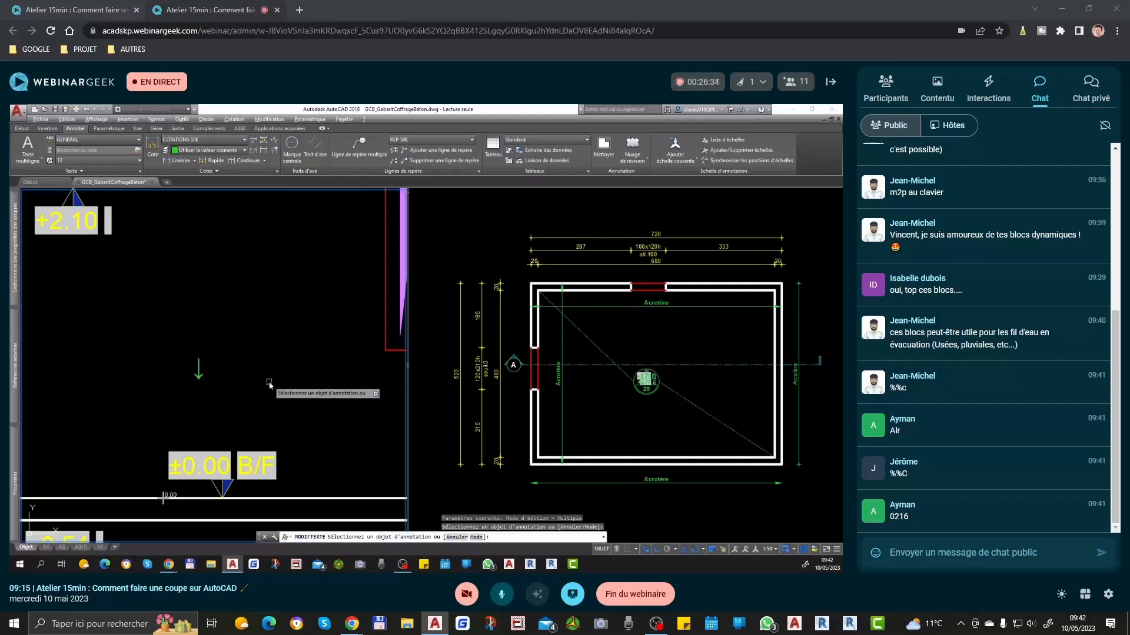
# Step: Undo the arrow edit and delete the green single-line text above the lower slab's marker
pyautogui.hotkey('ctrl', 'z')
pyautogui.press('Escape')
pyautogui.click(225, 367)
pyautogui.click(210, 345)
pyautogui.press('Delete')
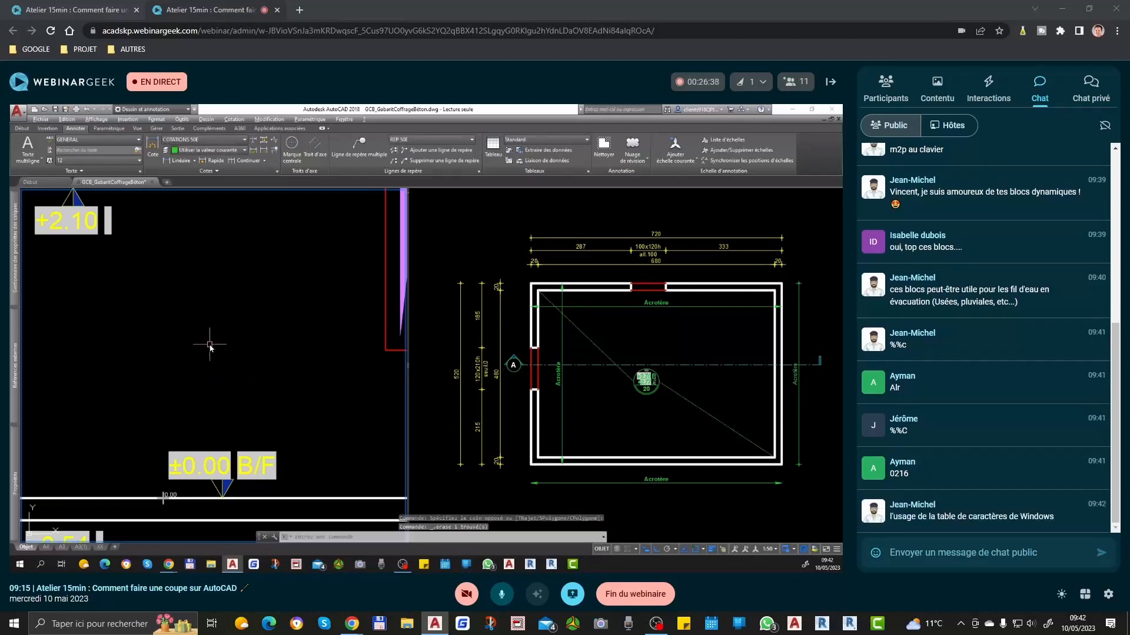
# Step: Send the character code 0177 as a message in the webinar's public chat
pyautogui.click(941, 550)
pyautogui.write('0177')
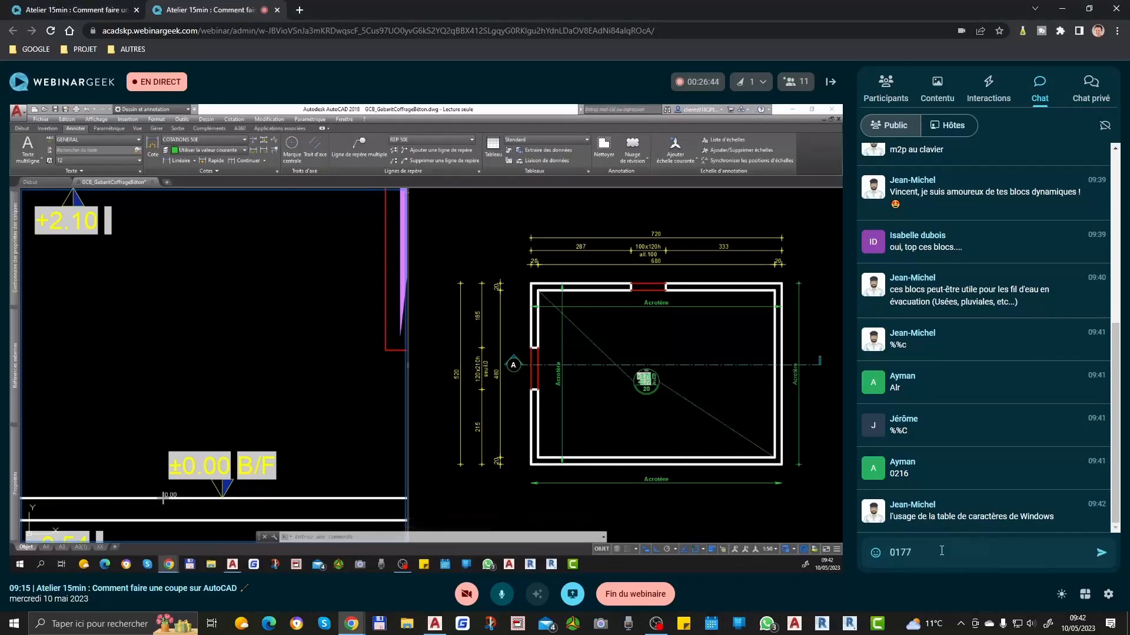
pyautogui.press('Return')
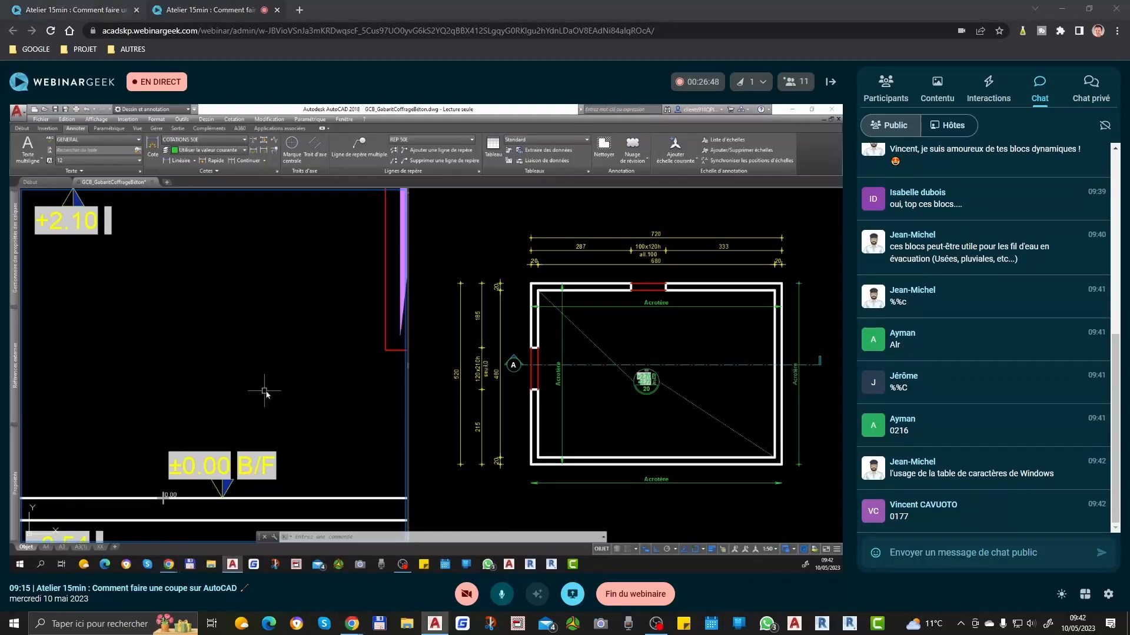
# Step: Add a single-line text with the content %%p0.00 above the lower slab's marker, keeping the default height and rotation
pyautogui.scroll(-4, 227, 391)
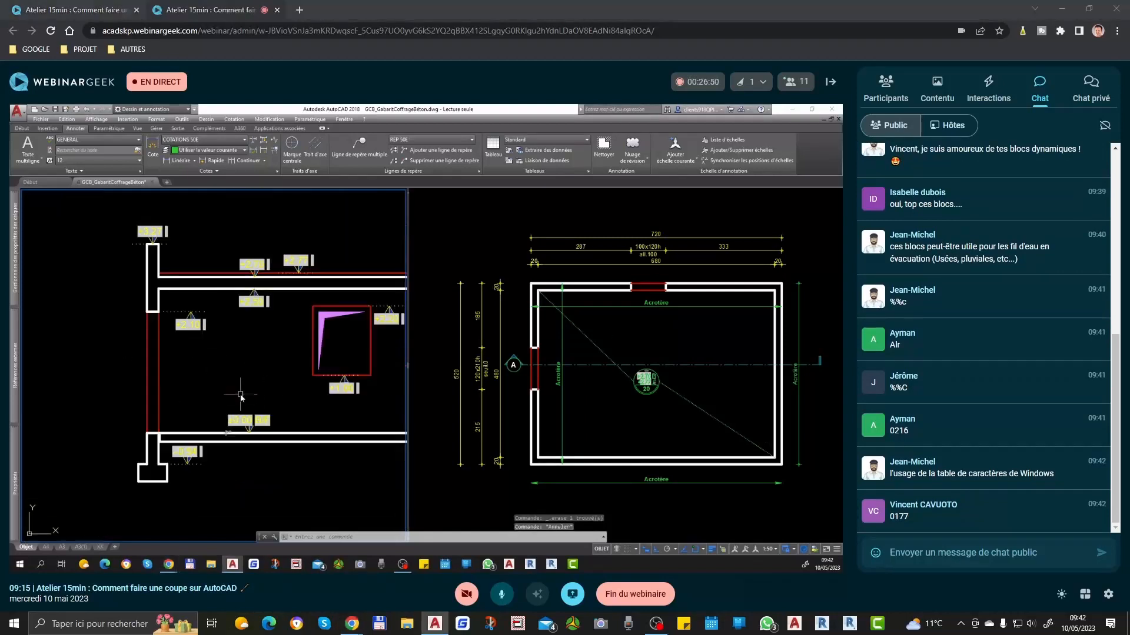
pyautogui.scroll(2, 240, 394)
pyautogui.write('tx')
pyautogui.press('space')
pyautogui.click(258, 393)
pyautogui.press('Return')
pyautogui.press('Return')
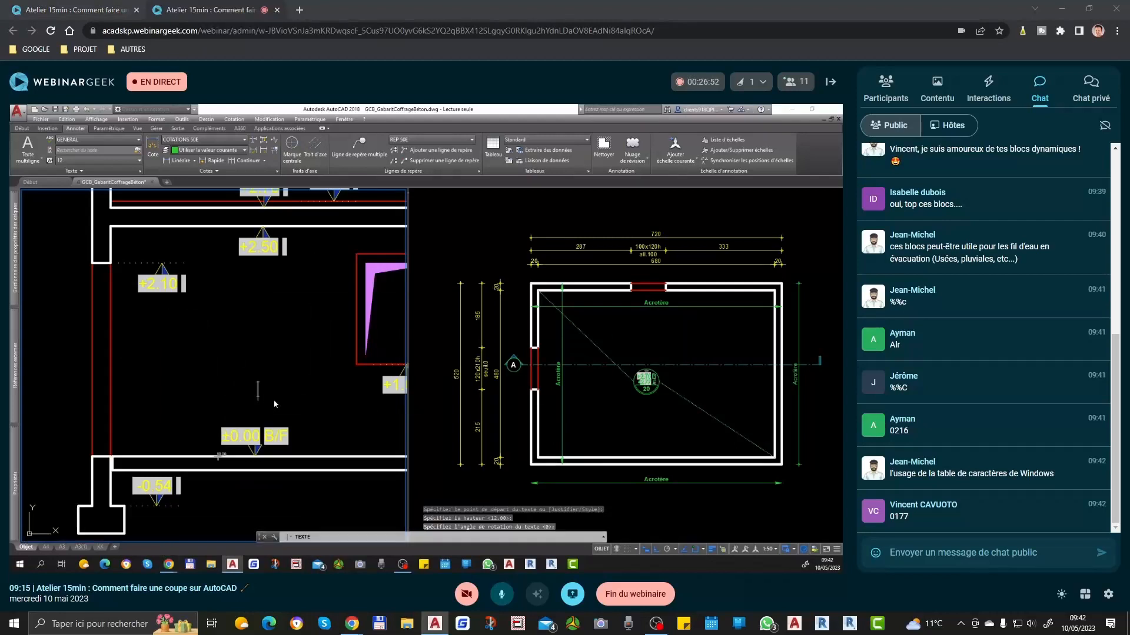
pyautogui.write('%%p0.00')
pyautogui.press('Return')
pyautogui.press('Return')
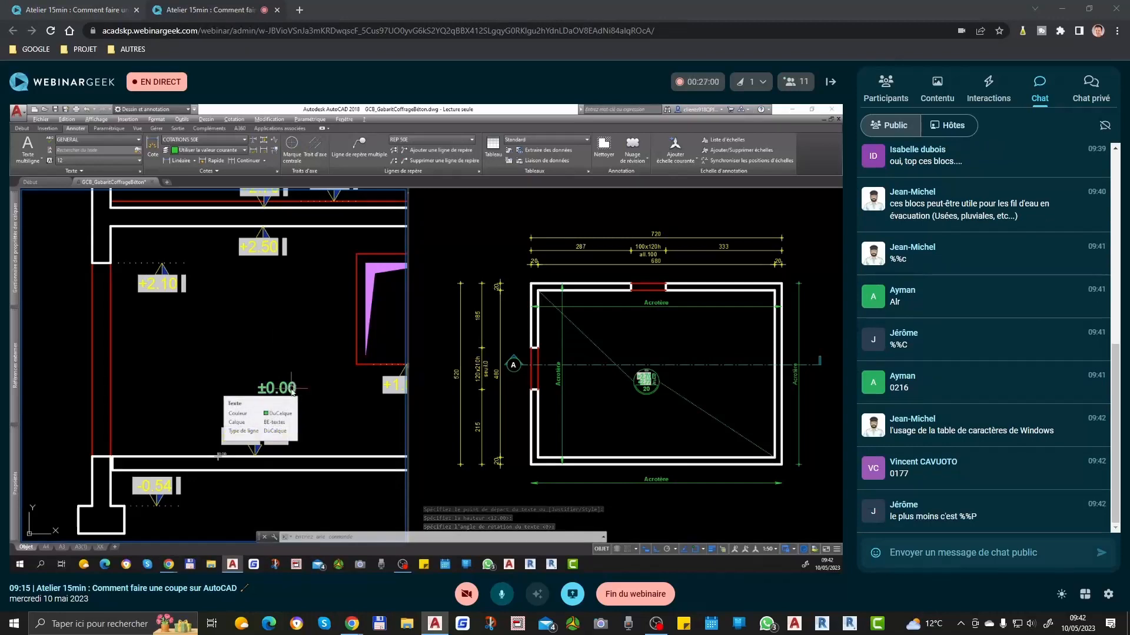
# Step: Replace the content of the ±0.00 single-line text with only the ± symbol, using the %%p code
pyautogui.doubleClick(288, 389)
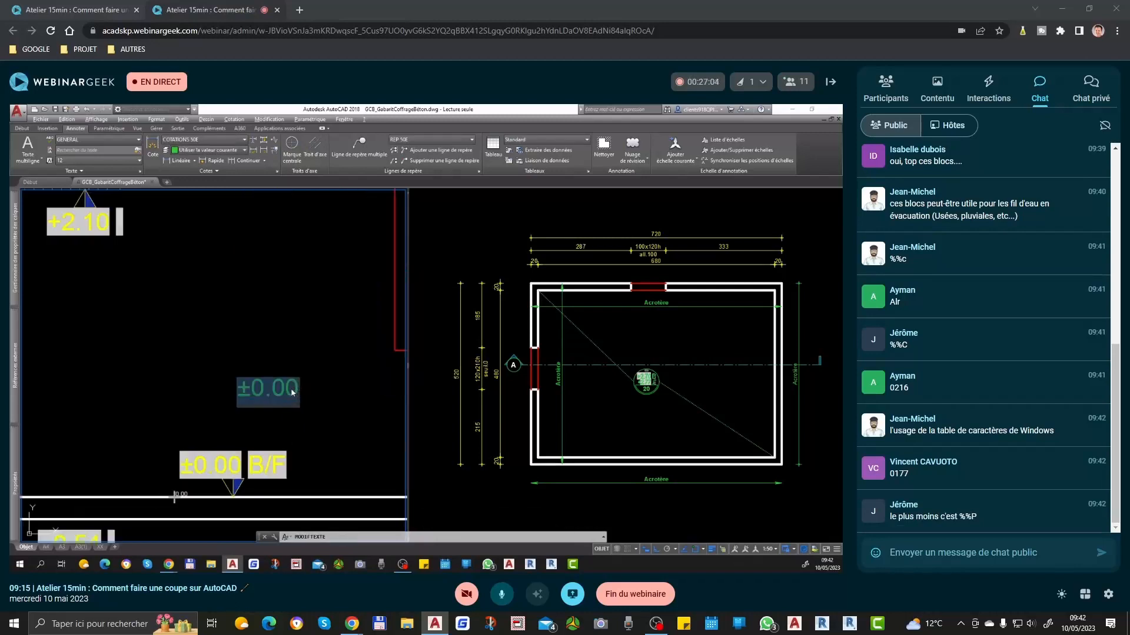
pyautogui.write('%%')
pyautogui.press('Return')
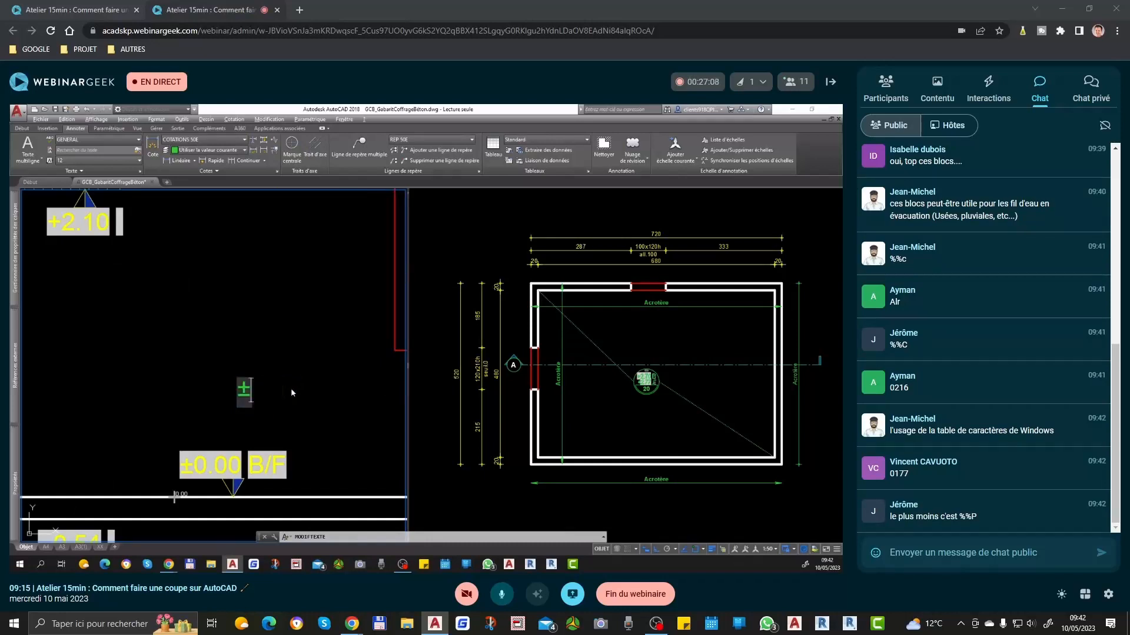
# Step: End the text editing and delete the ± single-line text above the lower slab's marker
pyautogui.click(240, 384)
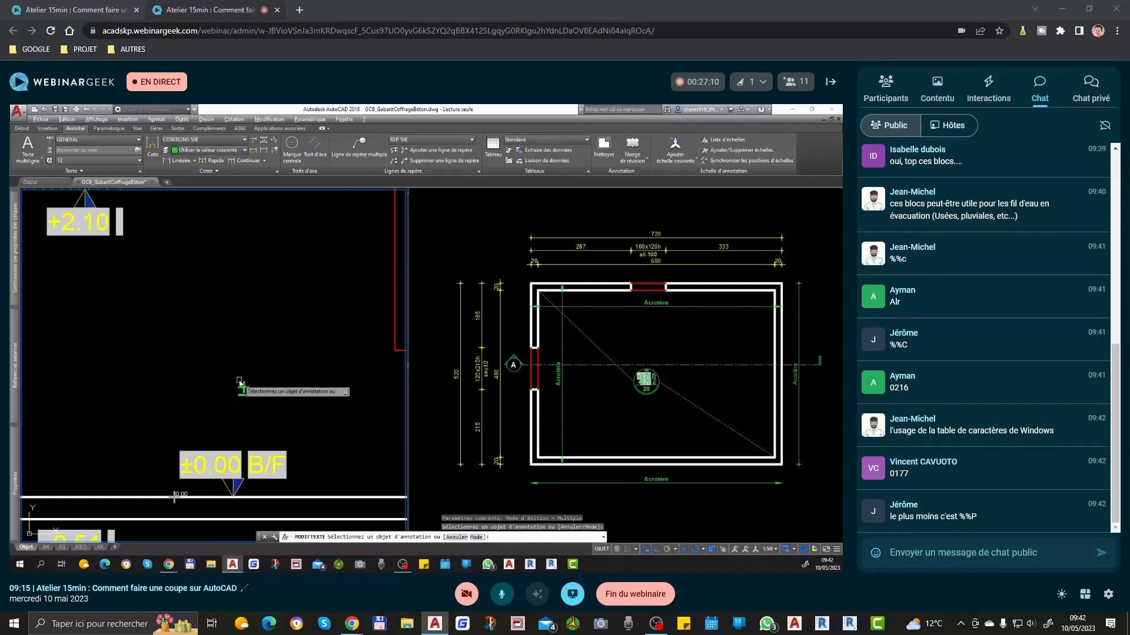
pyautogui.click(246, 394)
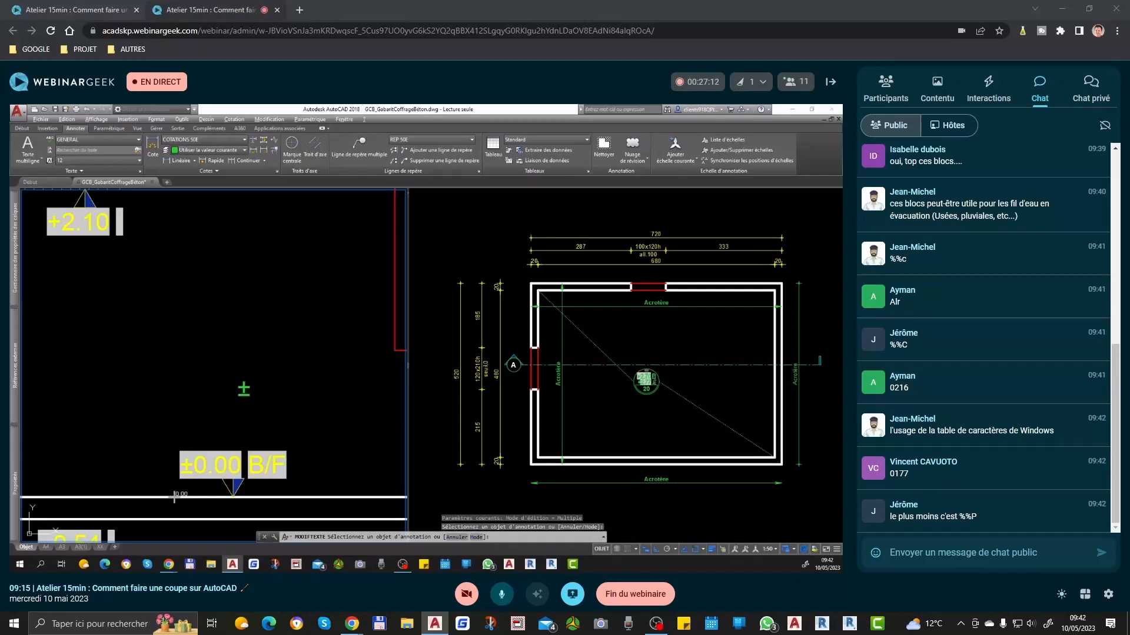
pyautogui.press('Return')
pyautogui.press('Escape')
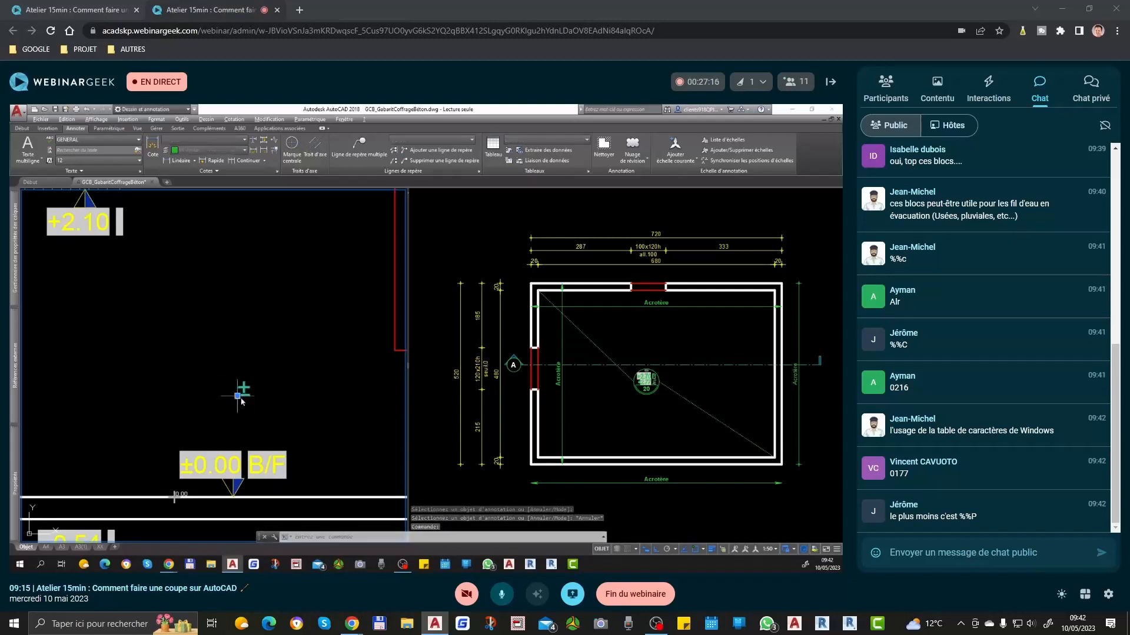
pyautogui.press('Escape')
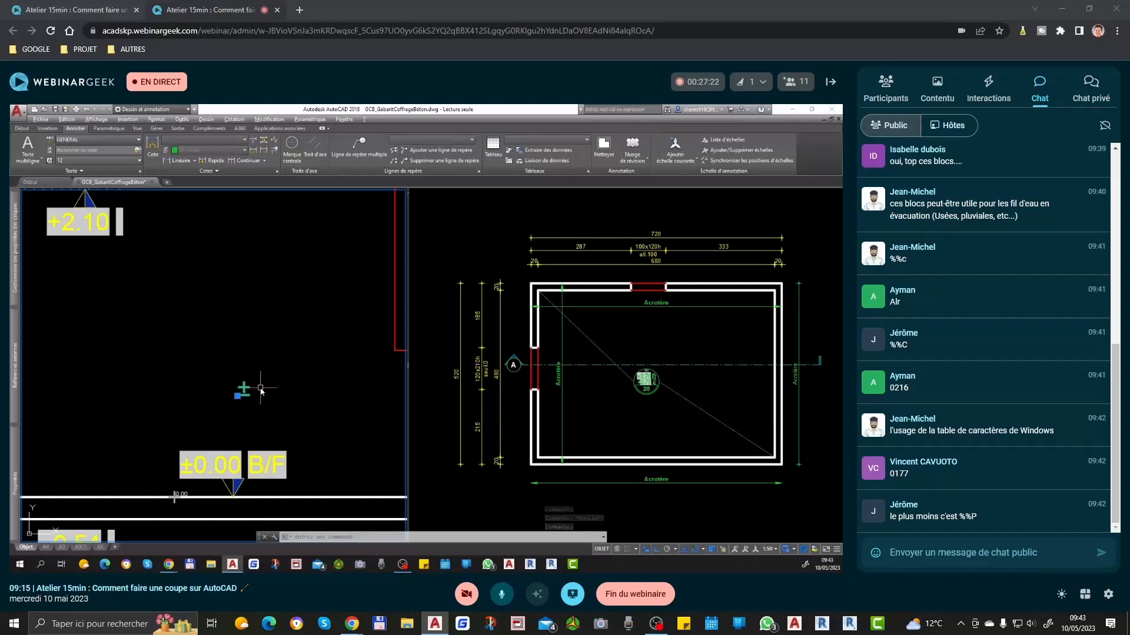
pyautogui.press('Delete')
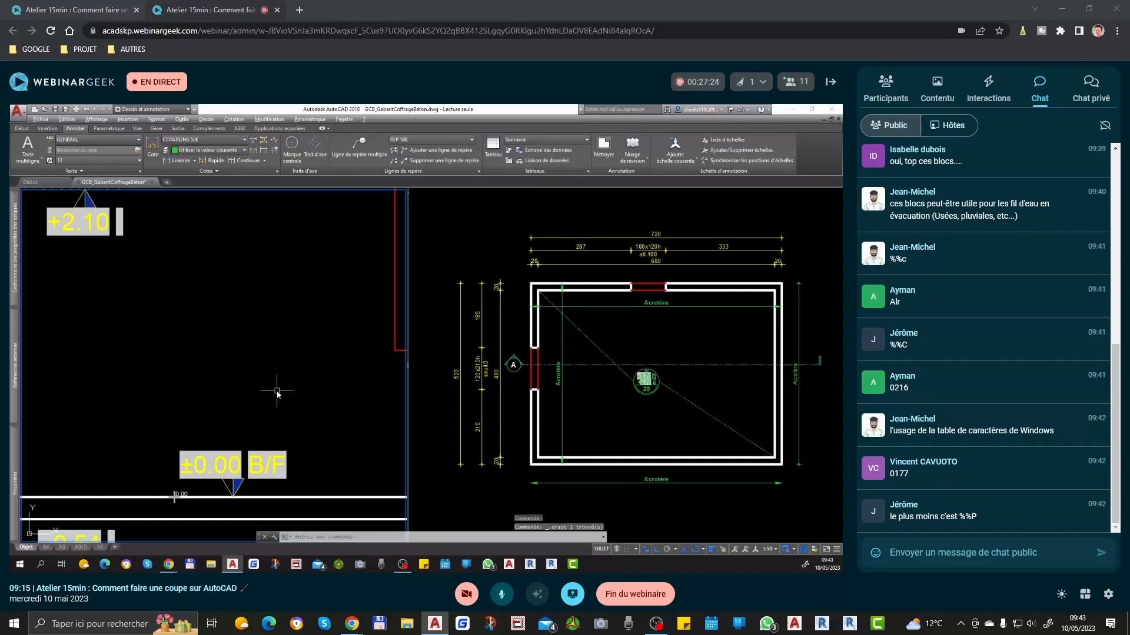
# Step: Add a continuous quick dimension chain outside the section's left wall, covering the parapet, opening, foundation wall and footing heights
pyautogui.scroll(-3, 269, 395)
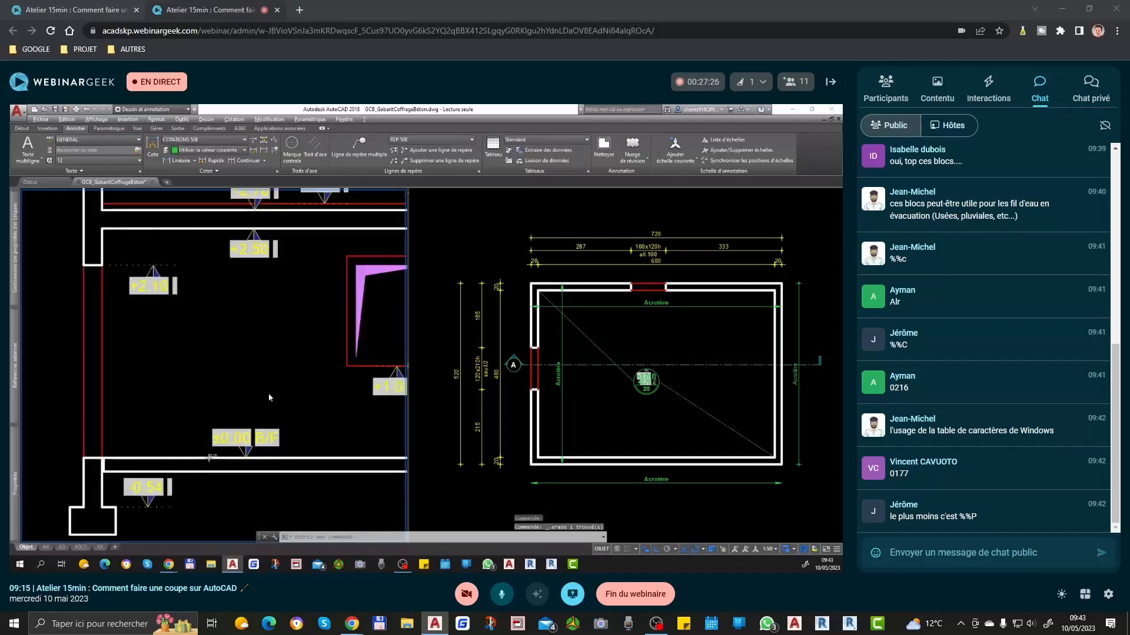
pyautogui.scroll(1, 280, 400)
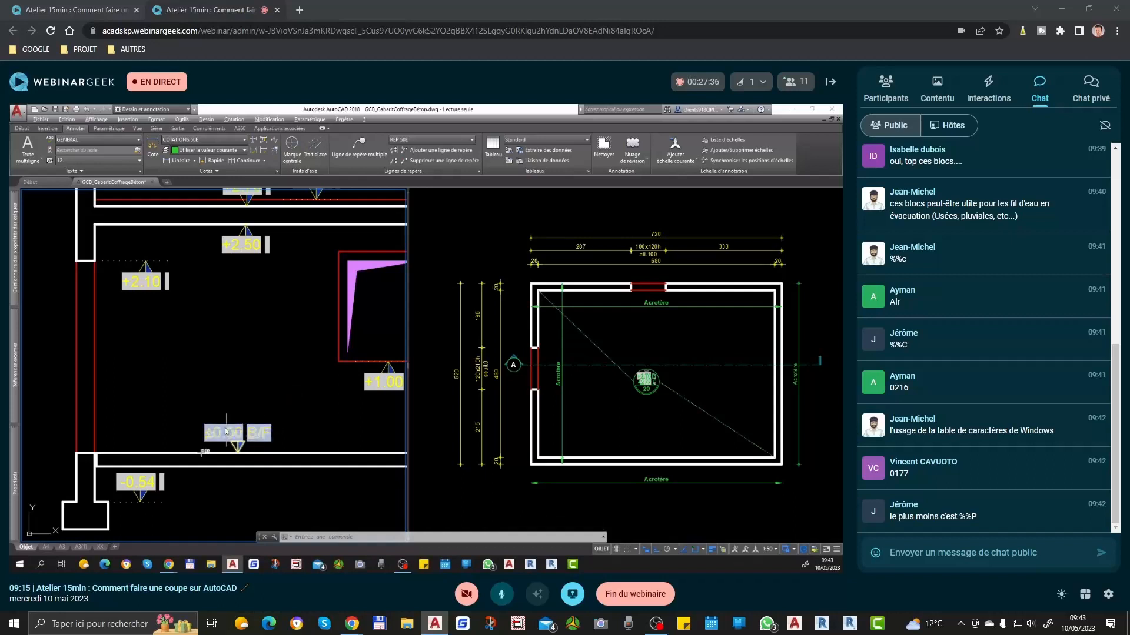
pyautogui.scroll(-2, 200, 405)
pyautogui.scroll(-3, 371, 404)
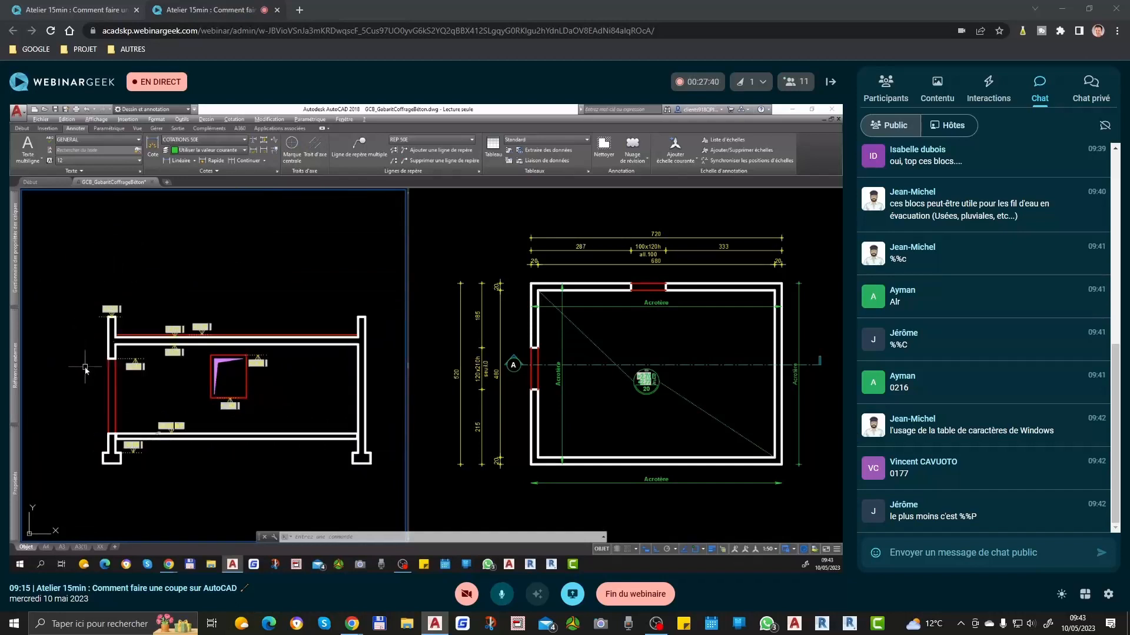
pyautogui.scroll(2, 98, 369)
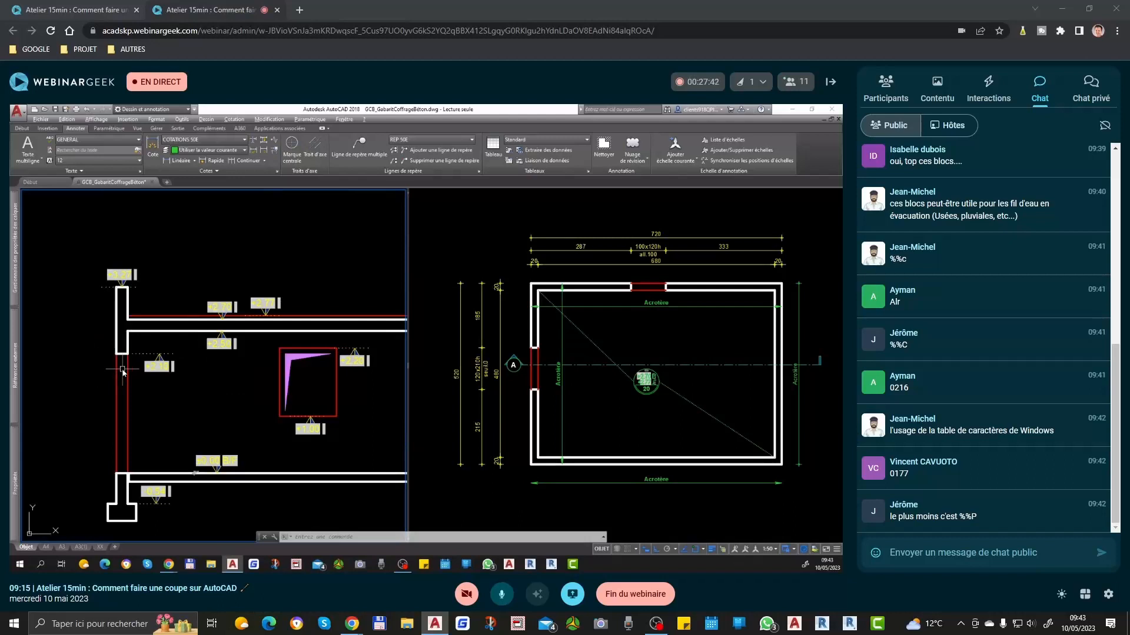
pyautogui.write('p')
pyautogui.press('Return')
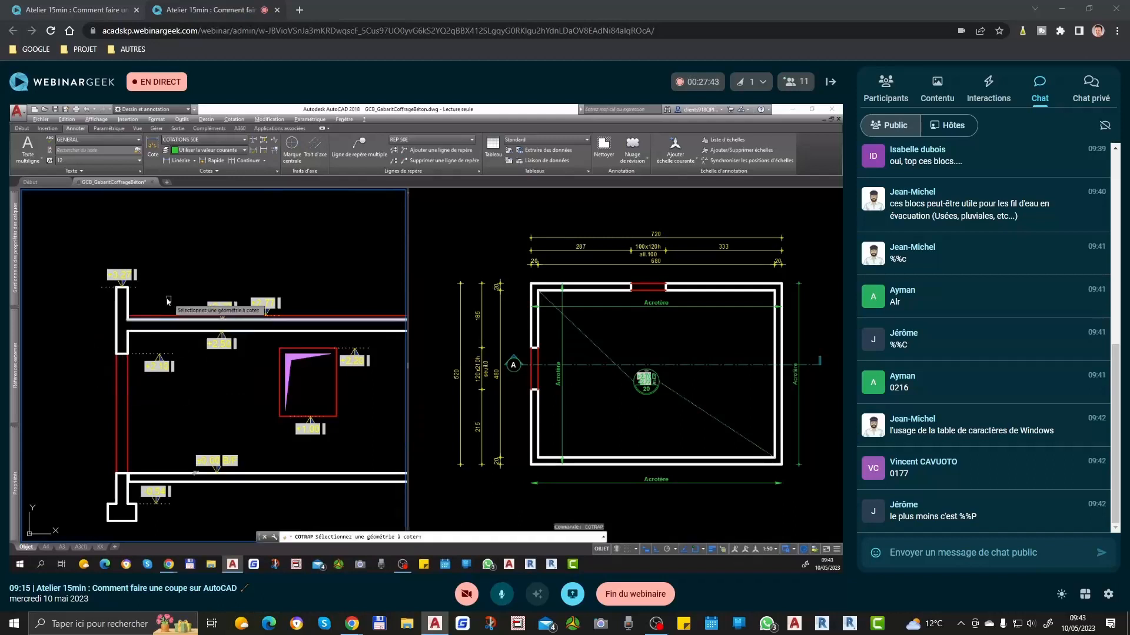
pyautogui.scroll(4, 113, 293)
pyautogui.click(113, 292)
pyautogui.click(254, 332)
pyautogui.scroll(-6, 217, 280)
pyautogui.scroll(4, 223, 305)
pyautogui.scroll(-2, 202, 320)
pyautogui.click(201, 328)
pyautogui.click(200, 444)
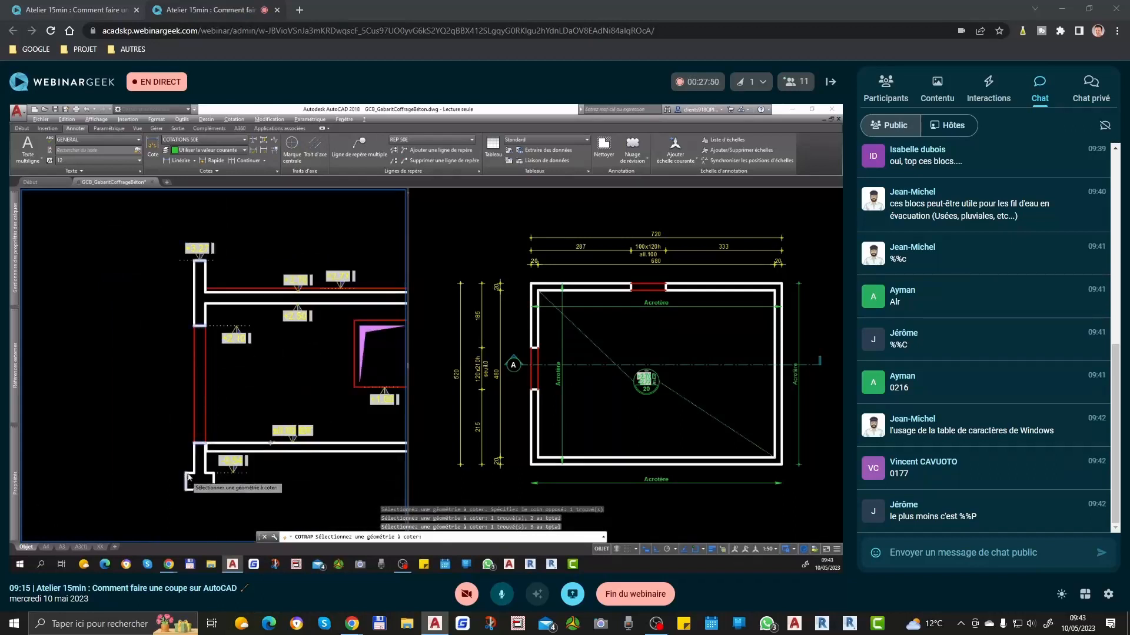
pyautogui.scroll(2, 189, 478)
pyautogui.click(196, 497)
pyautogui.press('Return')
pyautogui.scroll(-4, 171, 483)
pyautogui.scroll(2, 117, 371)
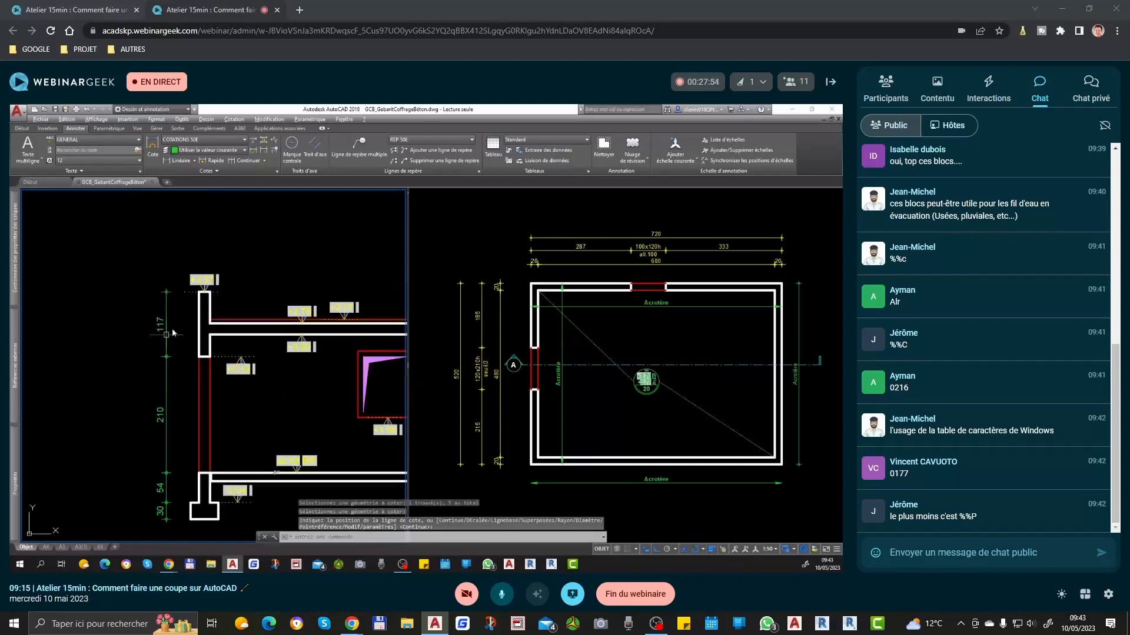
# Step: Add a vertical dimension on the left parapet's inner side, from its top to the upper slab
pyautogui.scroll(2, 206, 287)
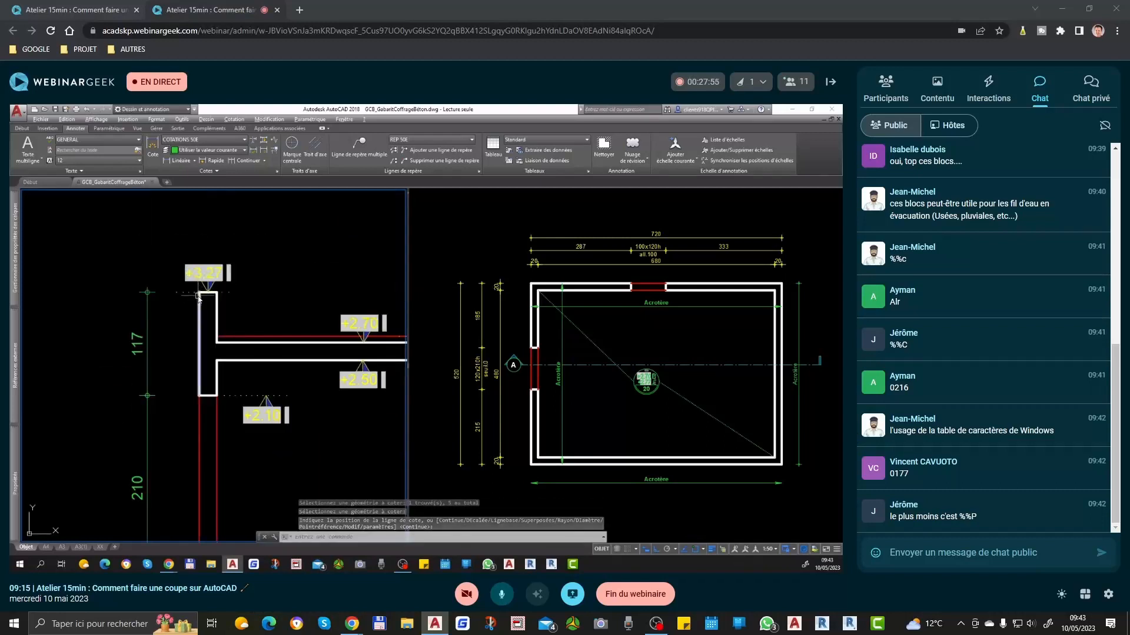
pyautogui.write('cot')
pyautogui.press('Return')
pyautogui.write('A')
pyautogui.click(219, 296)
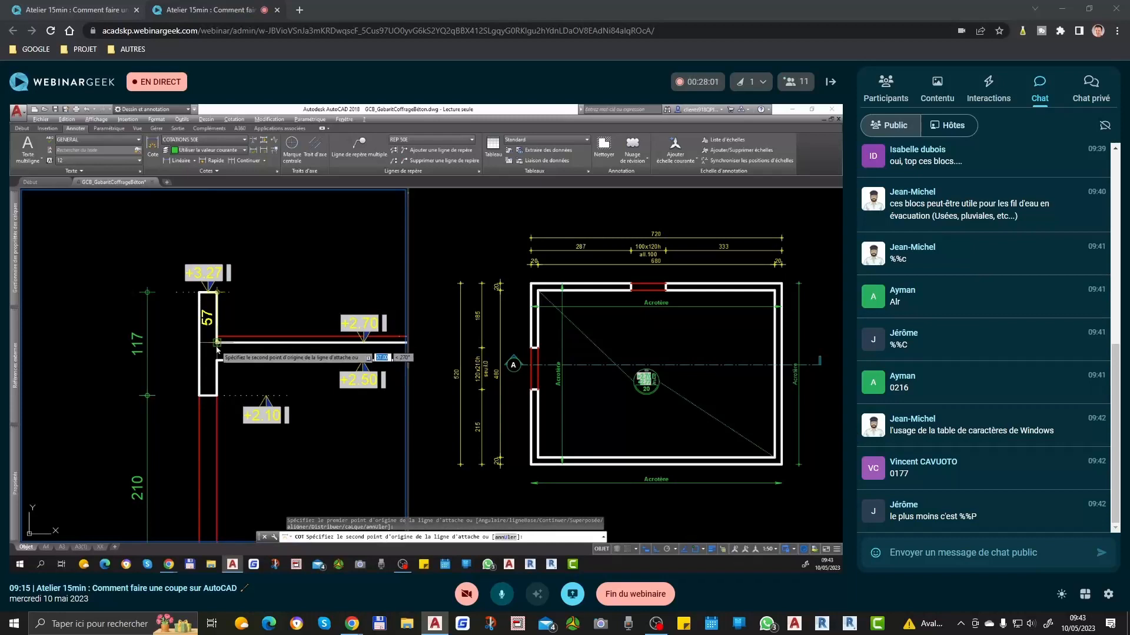
pyautogui.scroll(5, 224, 351)
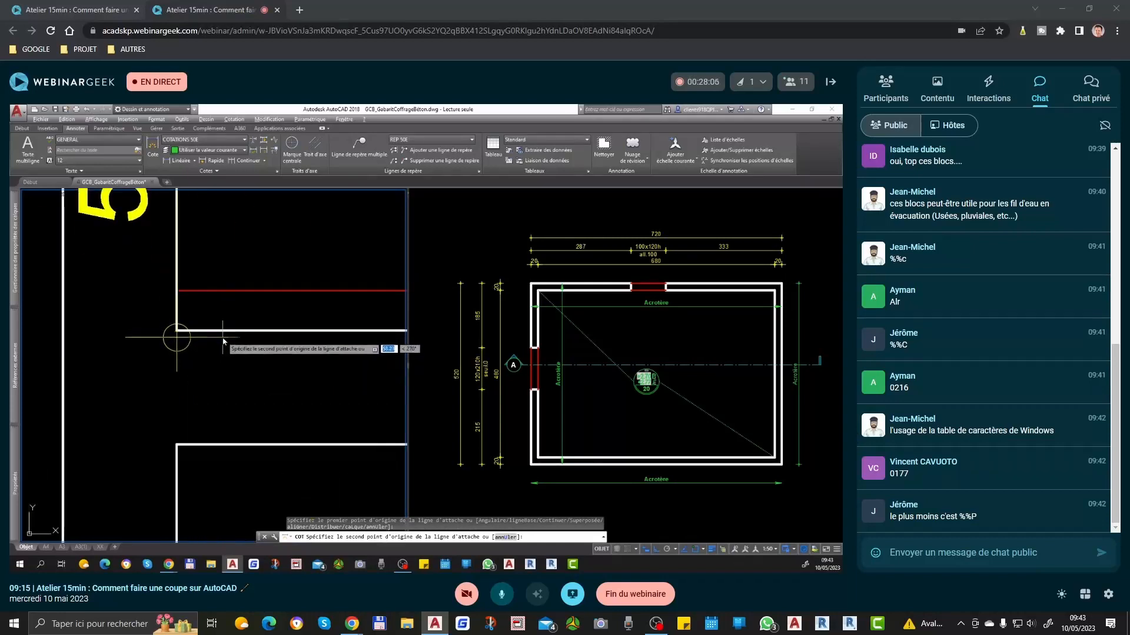
pyautogui.click(222, 339)
pyautogui.scroll(-5, 222, 340)
pyautogui.click(249, 319)
pyautogui.press('Escape')
# Step: Continue the parapet dimension downward along the left wall's inner side, through the slabs and opening to the footing's base
pyautogui.click(247, 330)
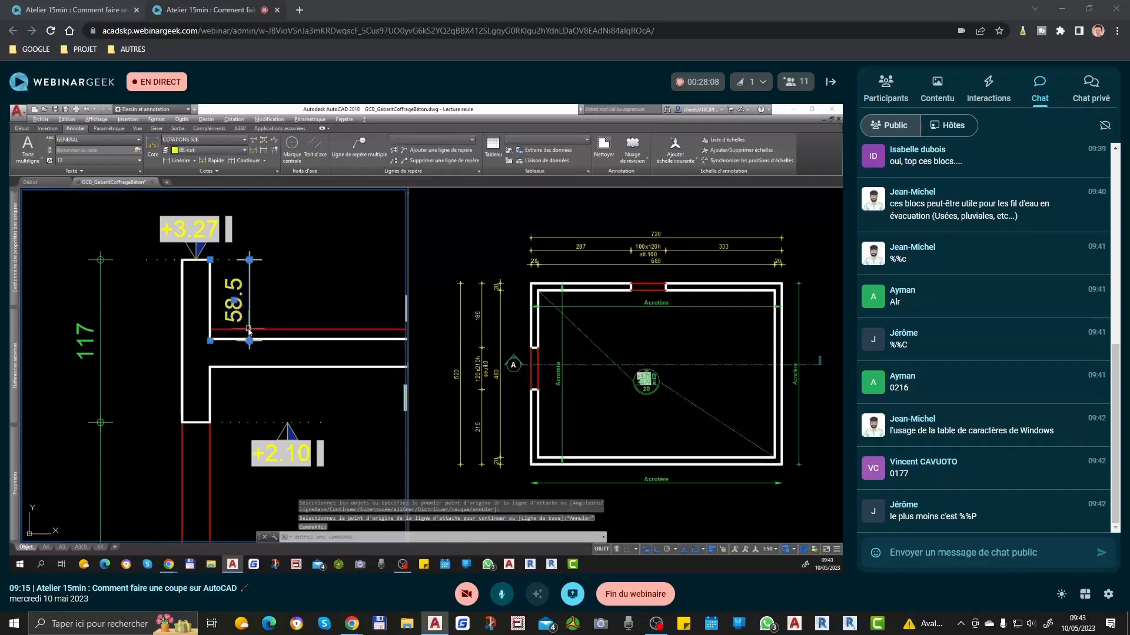
pyautogui.moveTo(249, 344)
pyautogui.click(277, 370)
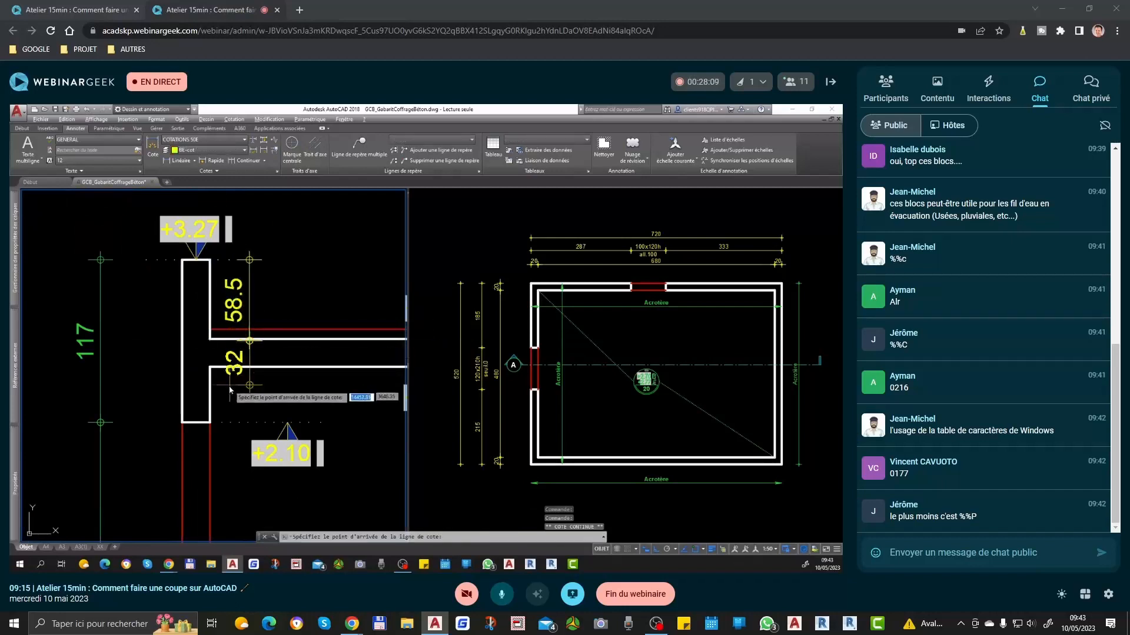
pyautogui.scroll(-2, 229, 346)
pyautogui.click(217, 389)
pyautogui.scroll(-4, 238, 299)
pyautogui.scroll(6, 233, 412)
pyautogui.click(235, 396)
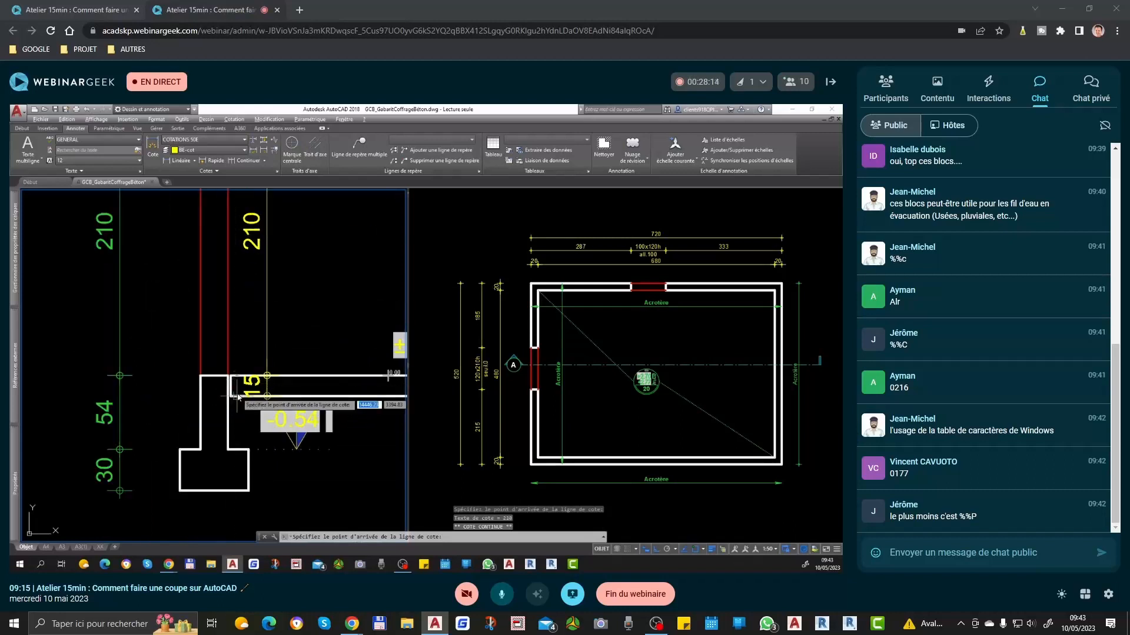
pyautogui.click(239, 451)
pyautogui.click(241, 490)
pyautogui.scroll(-4, 241, 490)
pyautogui.press('Escape')
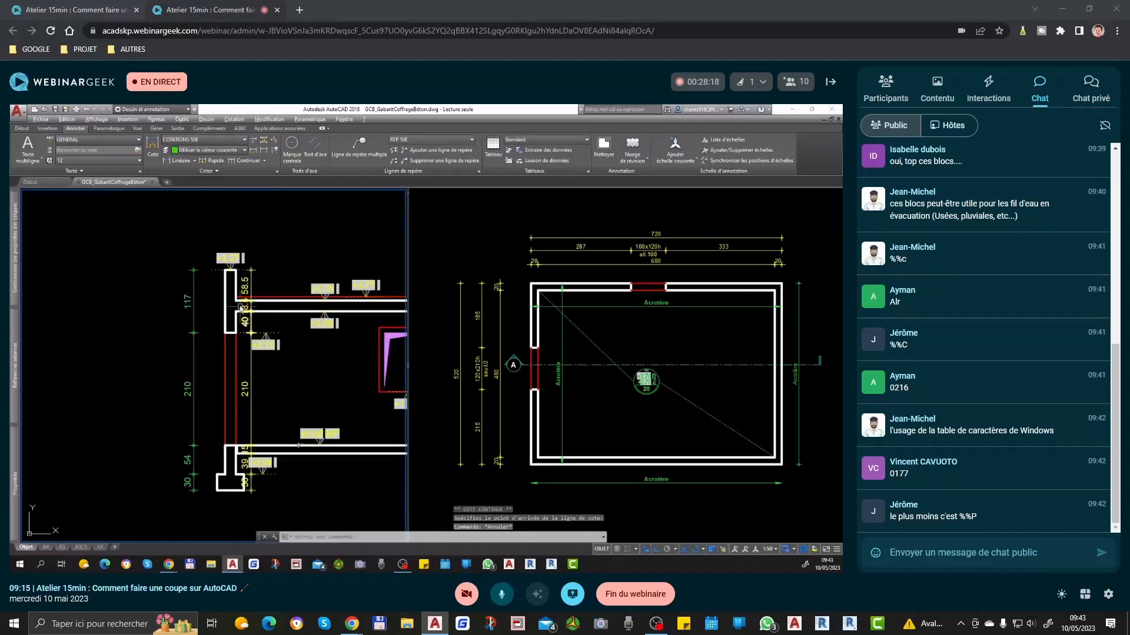
# Step: Stretch the parapet dimension's lower extension point onto the upper slab's top edge in the inner dimension chain
pyautogui.scroll(3, 241, 318)
pyautogui.scroll(3, 312, 321)
pyautogui.scroll(-2, 323, 321)
pyautogui.click(323, 321)
pyautogui.click(207, 332)
pyautogui.click(123, 328)
pyautogui.scroll(-4, 177, 327)
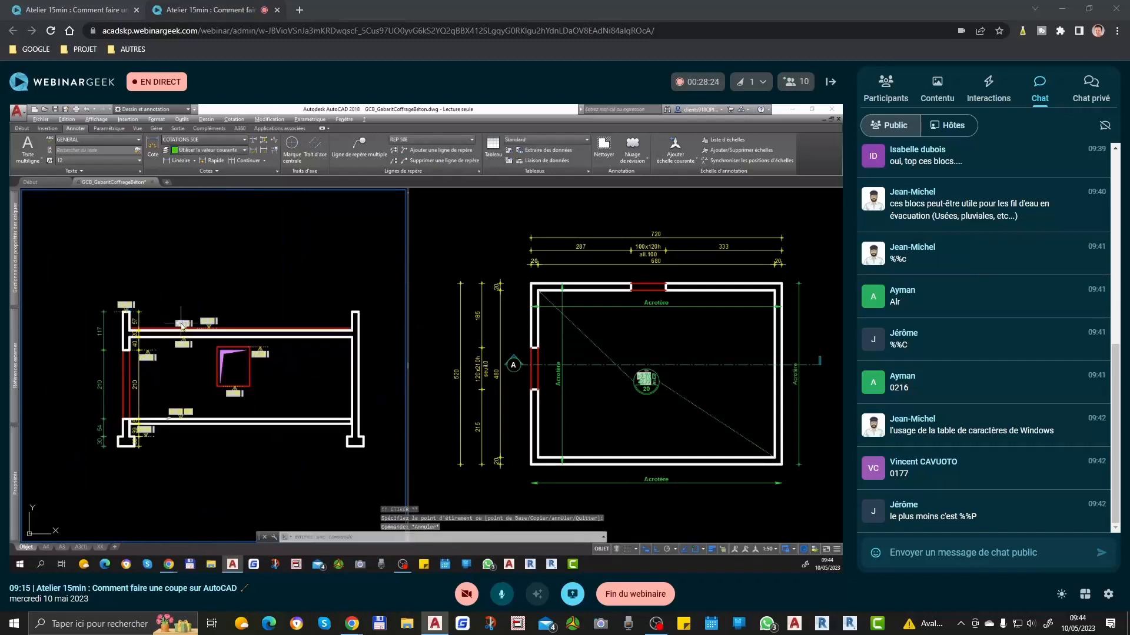
# Step: Add a continuous quick dimension chain of the slab and room heights outside the section's right wall
pyautogui.write('p')
pyautogui.press('Return')
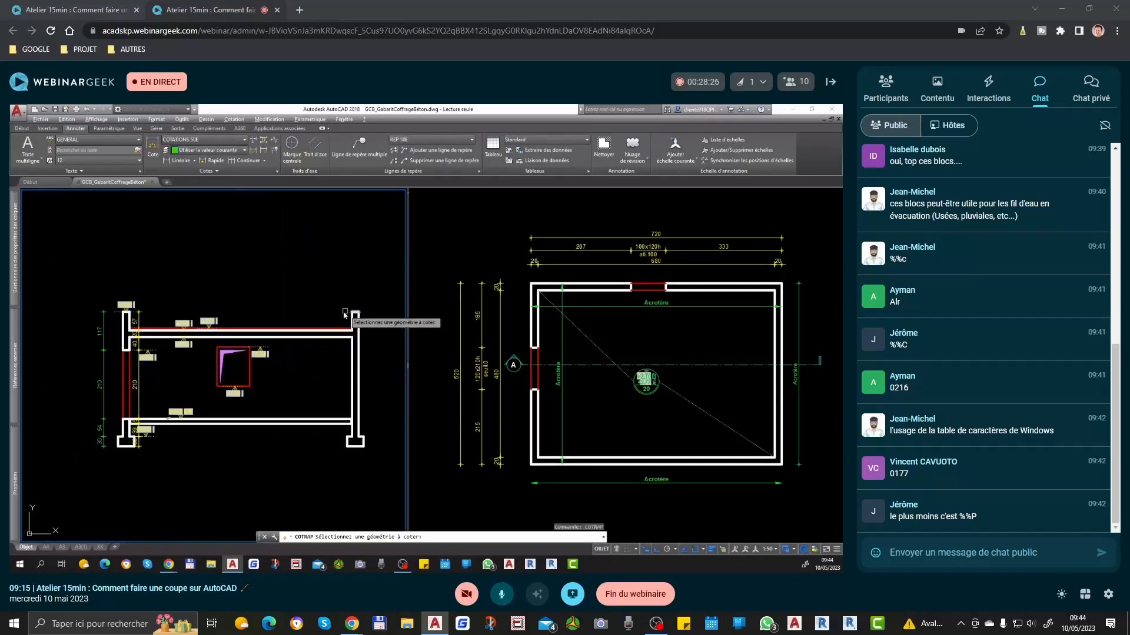
pyautogui.click(332, 304)
pyautogui.click(273, 500)
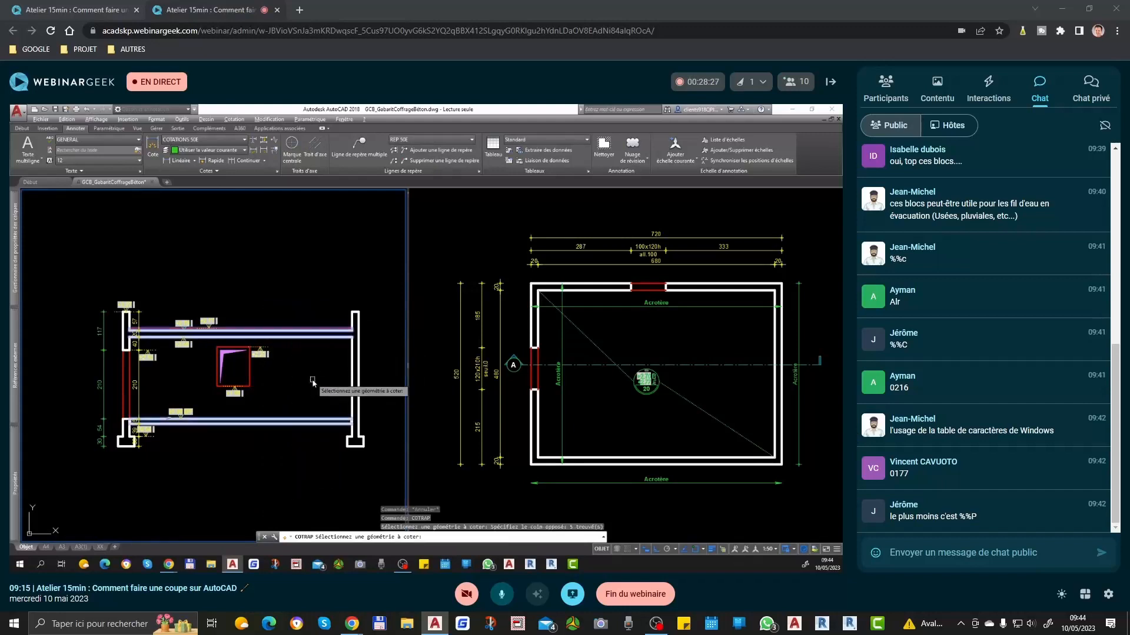
pyautogui.press('Return')
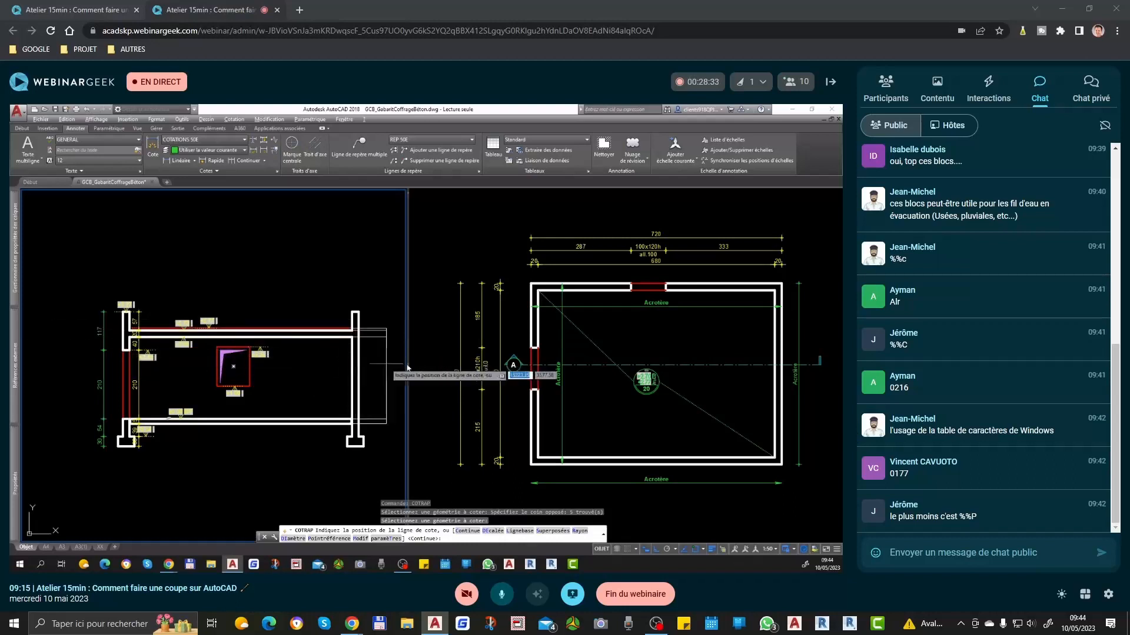
pyautogui.click(387, 359)
# Step: Stretch the slab and room height dimensions horizontally from outside the right wall to inside the room
pyautogui.moveTo(387, 357); pyautogui.dragTo(352, 345, button='middle')
pyautogui.write('et')
pyautogui.press('Return')
pyautogui.click(373, 296)
pyautogui.click(334, 420)
pyautogui.press('Return')
pyautogui.click(350, 279)
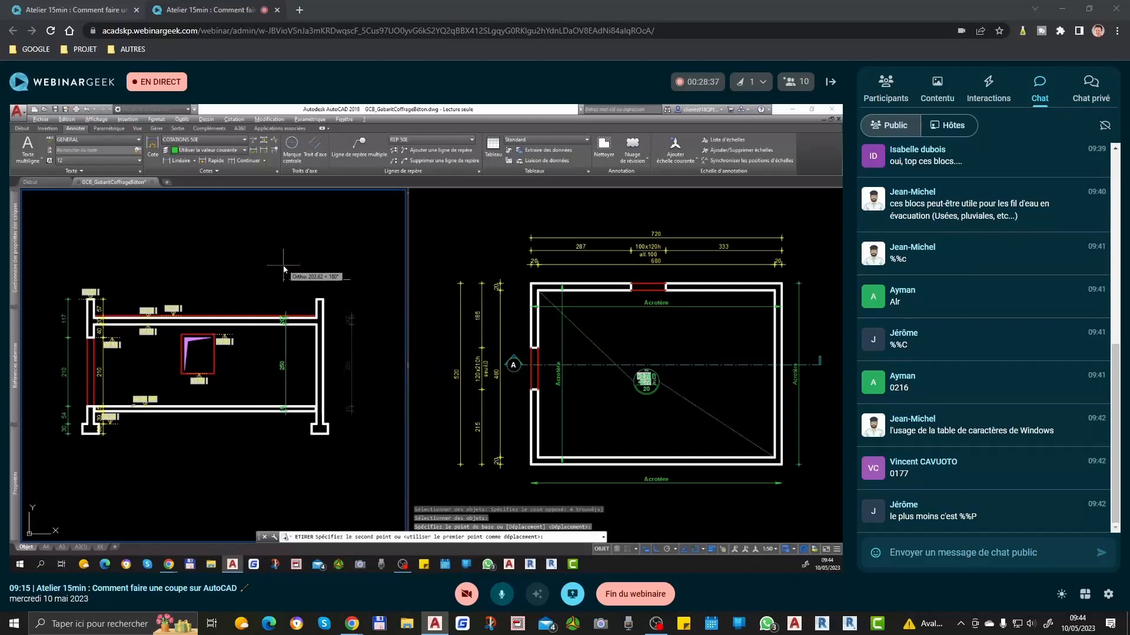
pyautogui.click(281, 266)
pyautogui.scroll(7, 281, 319)
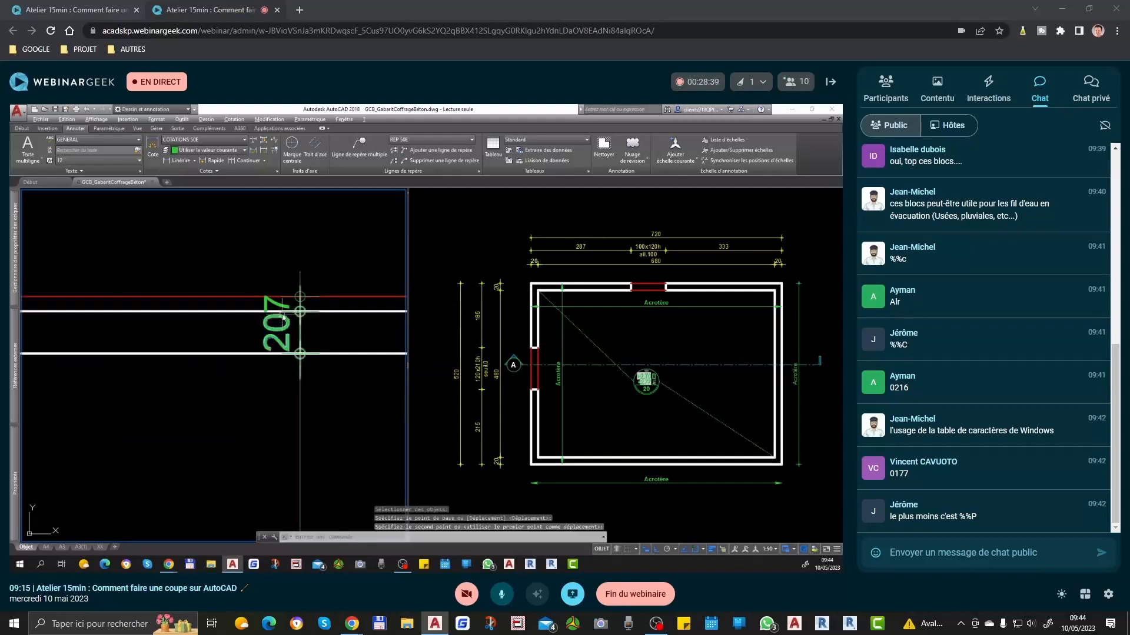
# Step: Move the text of the thin 7 roof layer dimension above its line, clear of the slab's 20 text
pyautogui.write('dt')
pyautogui.press('Return')
pyautogui.click(285, 309)
pyautogui.press('Return')
pyautogui.scroll(-4, 299, 248)
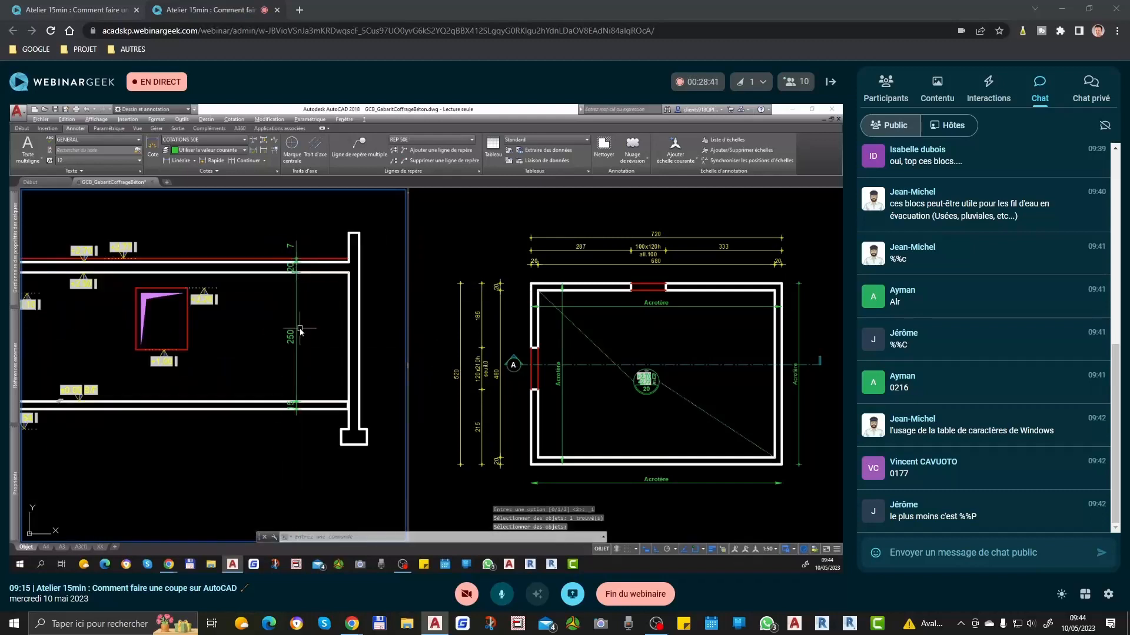
# Step: Match the vertical dimension chain inside the right wall to the yellow properties of the level marker under the upper slab
pyautogui.write('ma')
pyautogui.press('Return')
pyautogui.click(77, 286)
pyautogui.click(313, 229)
pyautogui.click(240, 262)
pyautogui.click(303, 352)
pyautogui.click(265, 321)
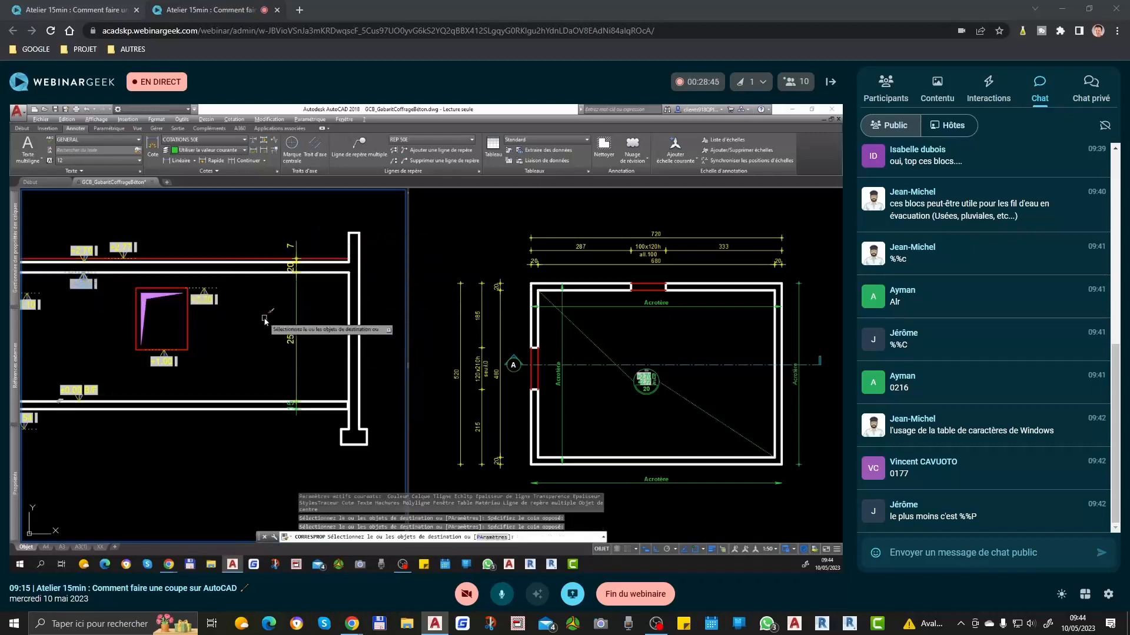
pyautogui.click(294, 410)
pyautogui.press('Return')
# Step: Move the text of the lower slab's 15 dimension below the slab in the chain near the right wall
pyautogui.scroll(6, 292, 408)
pyautogui.press('Return')
pyautogui.click(294, 398)
pyautogui.click(313, 471)
pyautogui.press('Return')
pyautogui.scroll(-5, 312, 337)
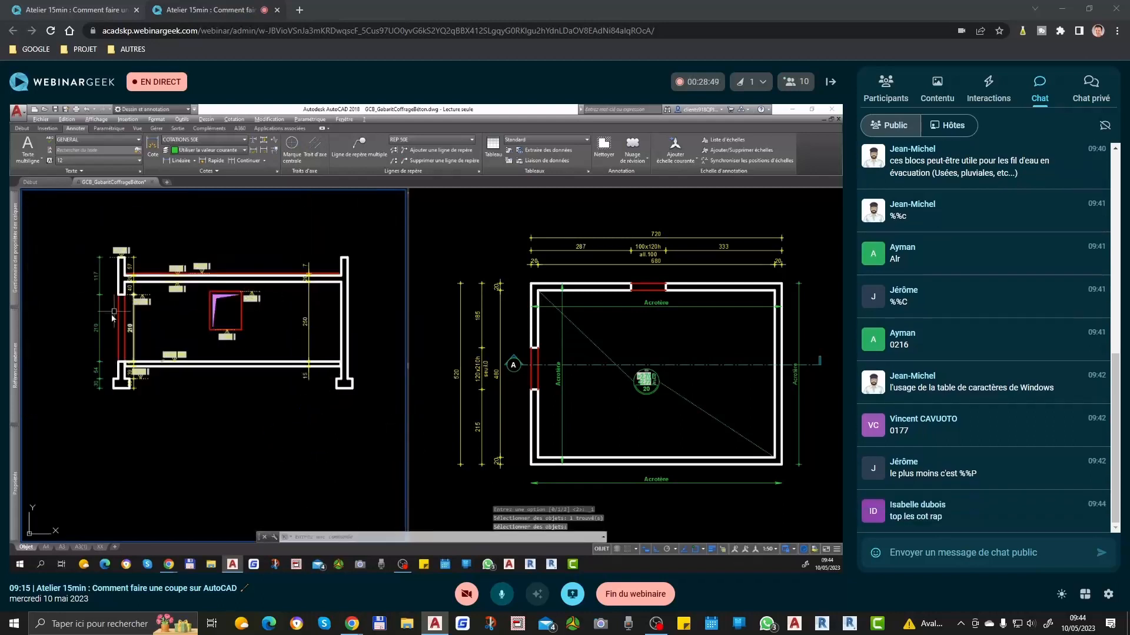
# Step: Move the text of the left footing's 30 dimension below the footing in the inner chain
pyautogui.scroll(3, 111, 324)
pyautogui.scroll(3, 144, 441)
pyautogui.press('Return')
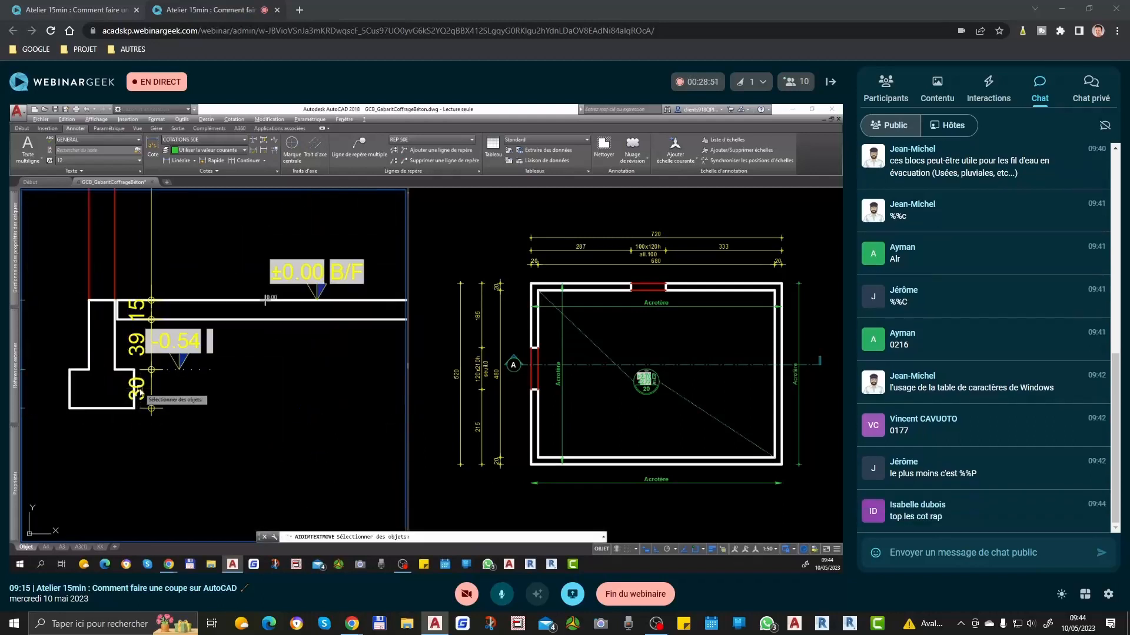
pyautogui.click(168, 444)
# Step: Shift the -0.54 level marker away from the inner dimension chain and adjust the chain-side end of its reference line
pyautogui.click(199, 349)
pyautogui.click(179, 369)
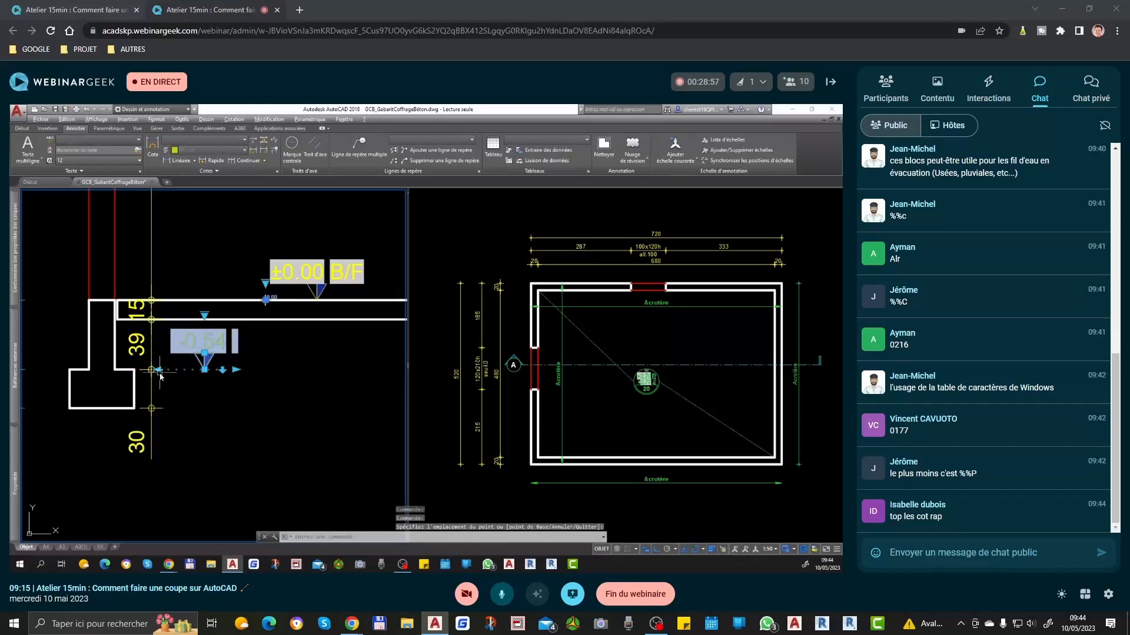
pyautogui.click(158, 369)
pyautogui.click(151, 369)
pyautogui.press('Escape')
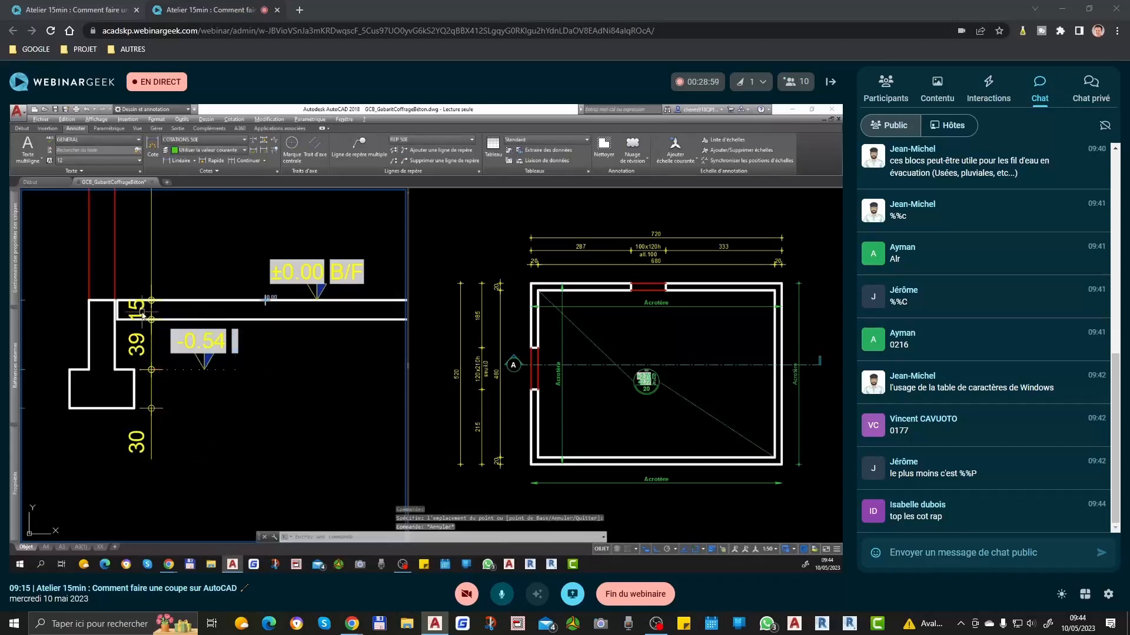
# Step: Move the lower slab's 15 dimension text out of the left inner chain to a free spot above the slab
pyautogui.press('Return')
pyautogui.click(141, 308)
pyautogui.scroll(5, 143, 308)
pyautogui.scroll(-3, 177, 318)
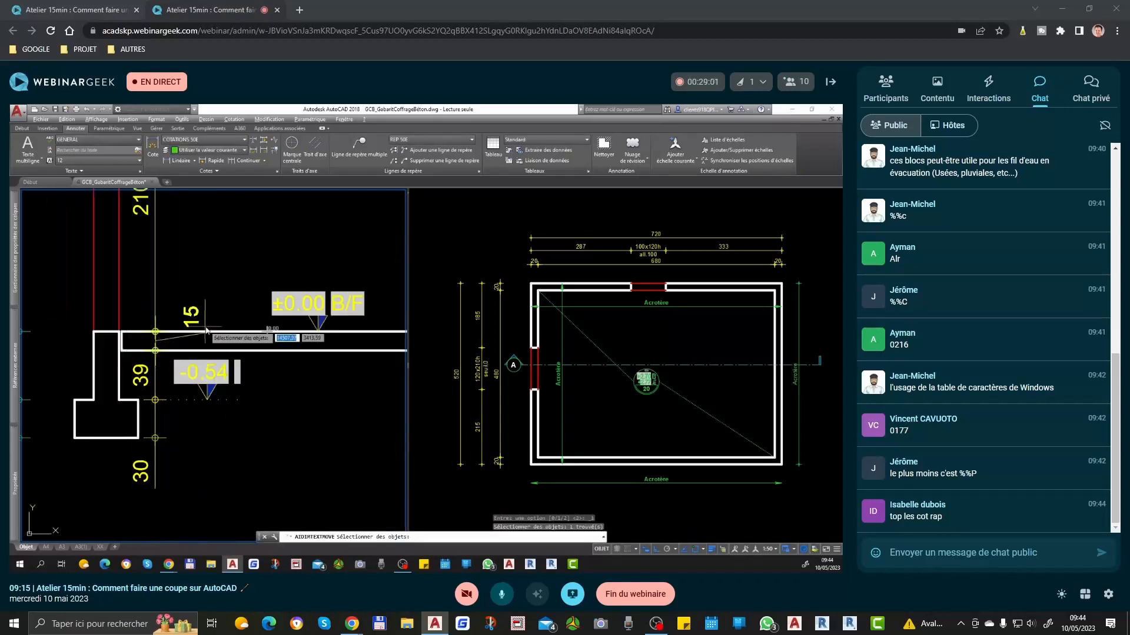
pyautogui.press('Return')
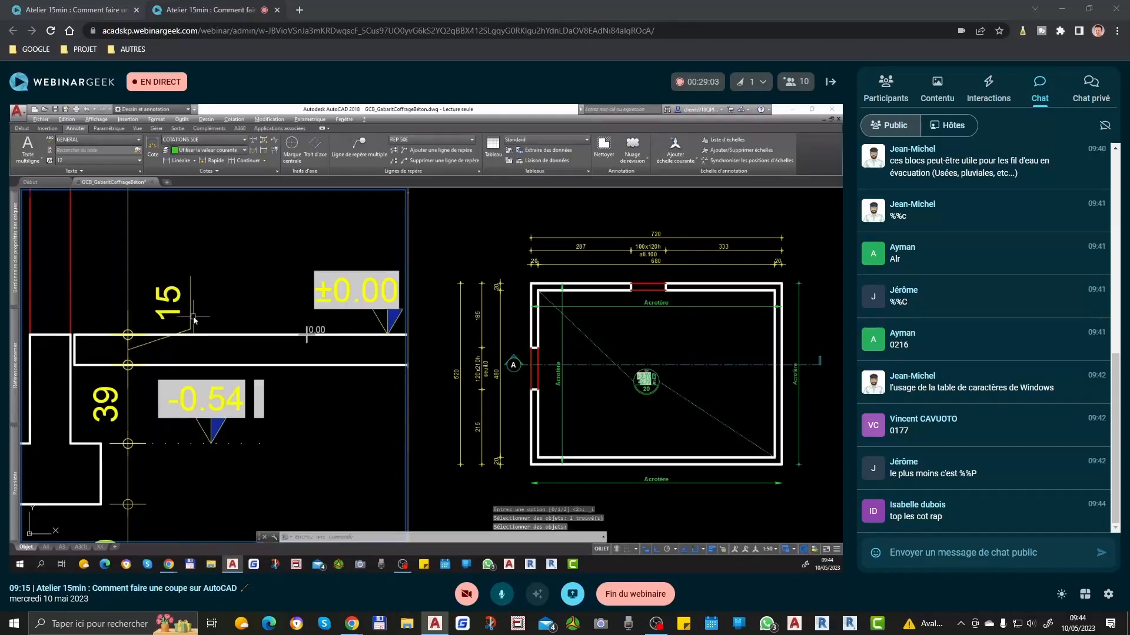
# Step: Reposition the displaced 15 dimension text above the lower slab using the move with leader option
pyautogui.scroll(-4, 194, 320)
pyautogui.click(188, 313)
pyautogui.moveTo(195, 322)
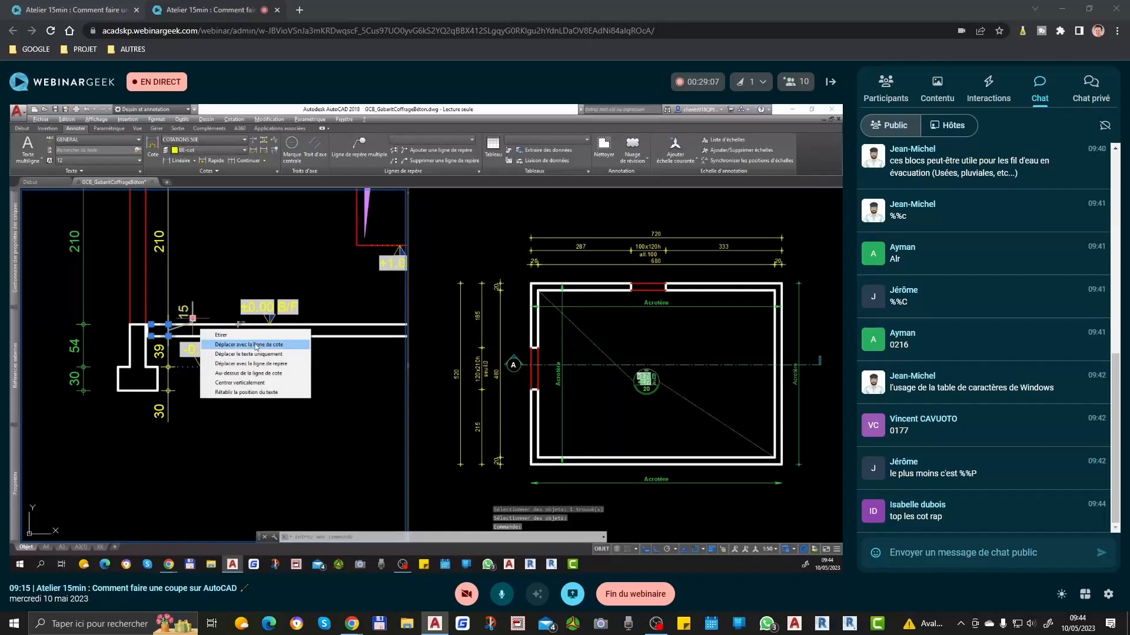
pyautogui.click(263, 364)
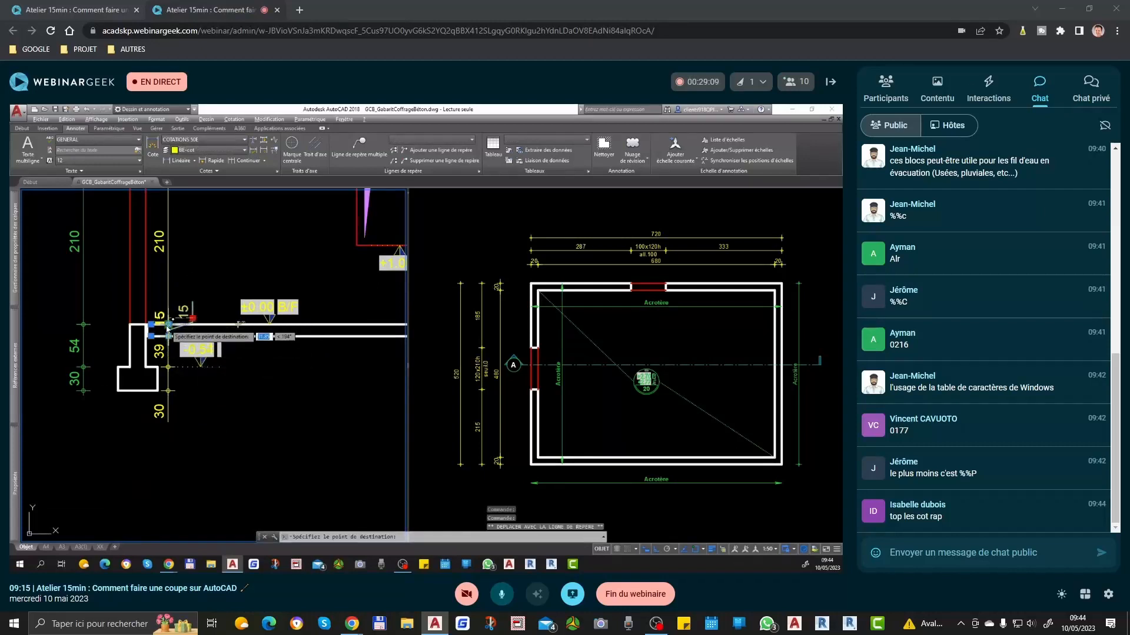
pyautogui.scroll(5, 167, 326)
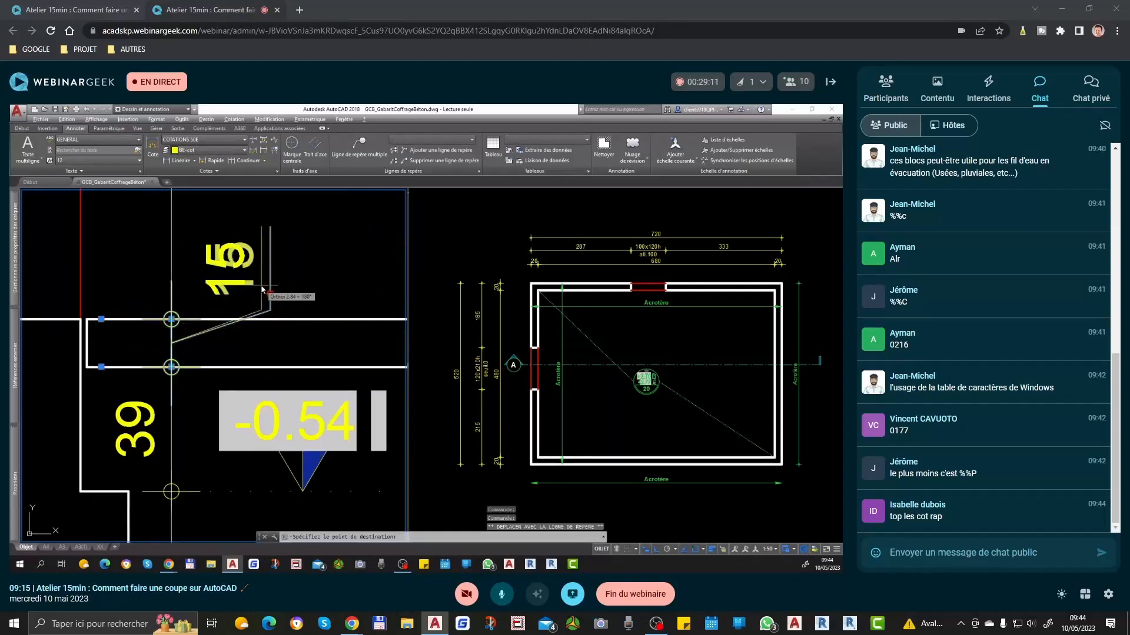
pyautogui.click(262, 287)
pyautogui.scroll(-2, 262, 291)
pyautogui.press('Escape')
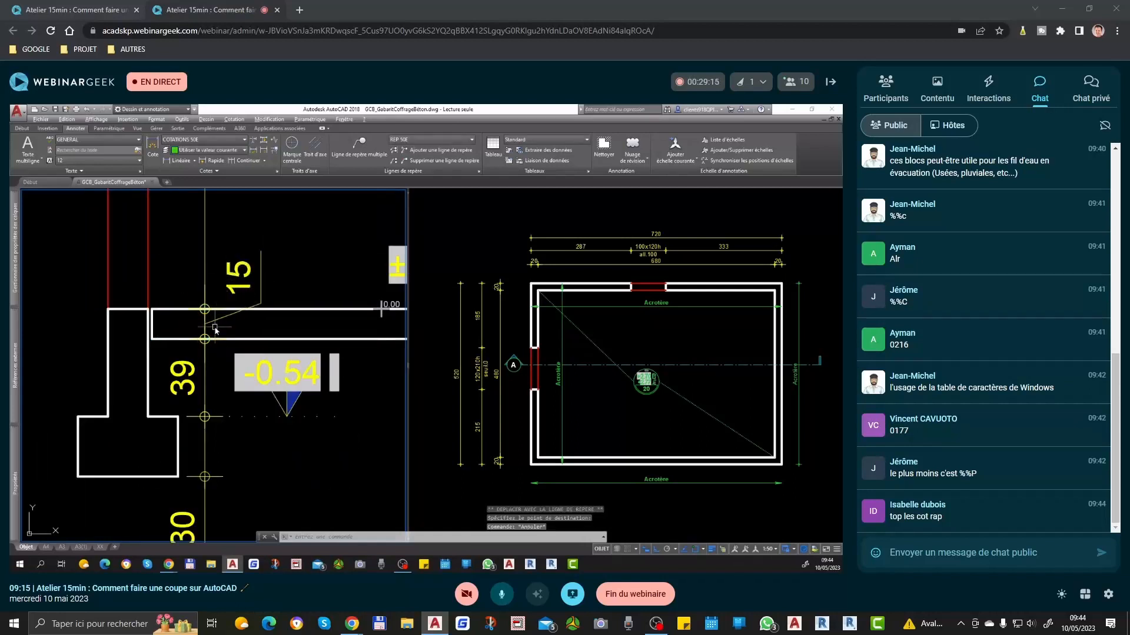
pyautogui.scroll(-4, 226, 360)
pyautogui.moveTo(235, 301); pyautogui.dragTo(244, 440, button='middle')
pyautogui.scroll(2, 229, 232)
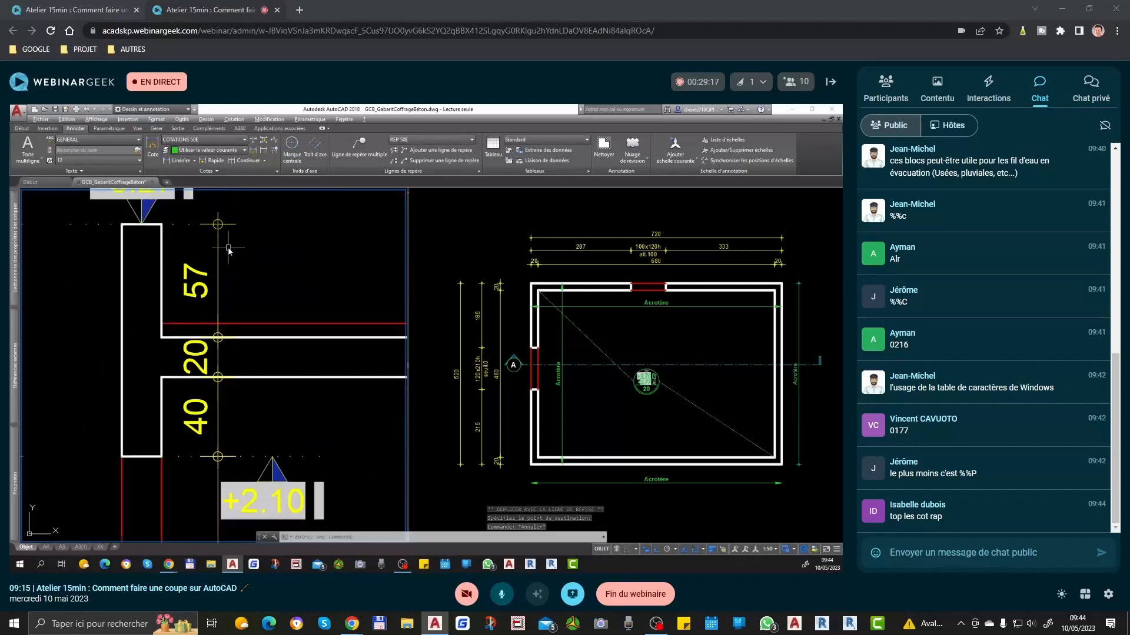
pyautogui.scroll(-3, 222, 272)
pyautogui.press('Escape')
pyautogui.press('Escape')
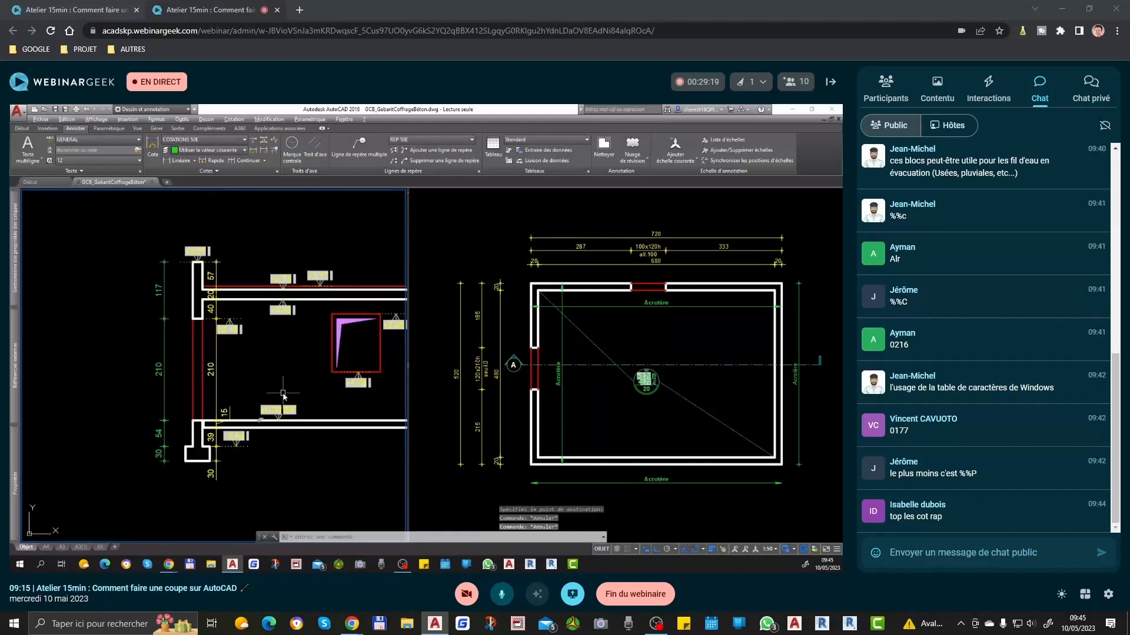
# Step: Quick-dimension the window's vertical position between the upper slab's underside and the floor, placing the chain outside the right wall
pyautogui.moveTo(285, 398); pyautogui.dragTo(183, 398, button='middle')
pyautogui.write('cotrap')
pyautogui.press('Return')
pyautogui.click(272, 299)
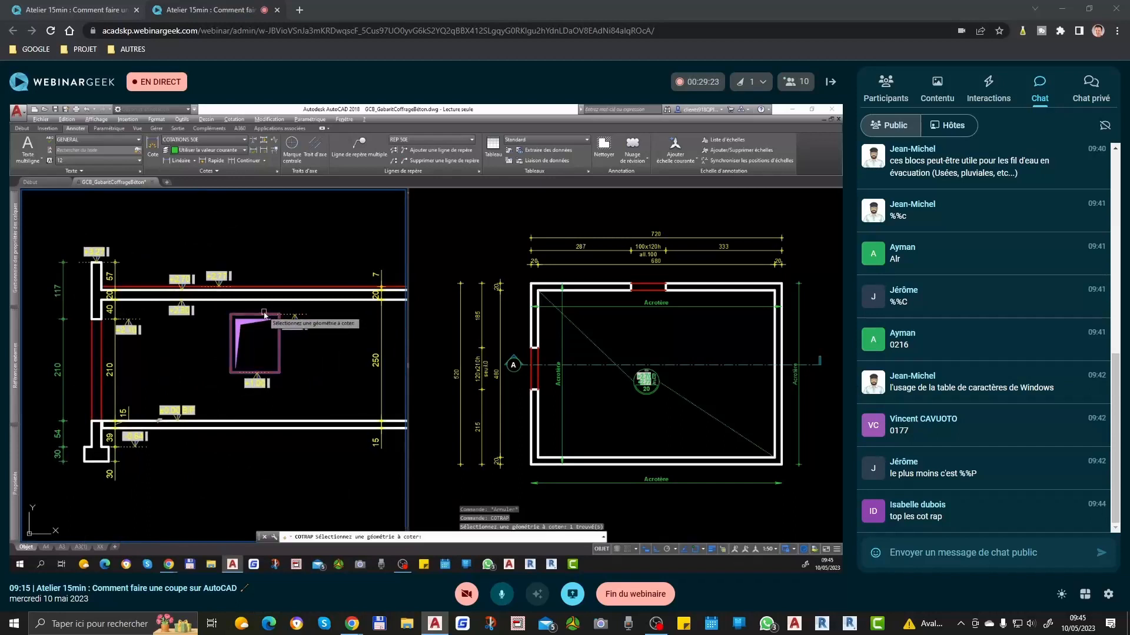
pyautogui.click(272, 300)
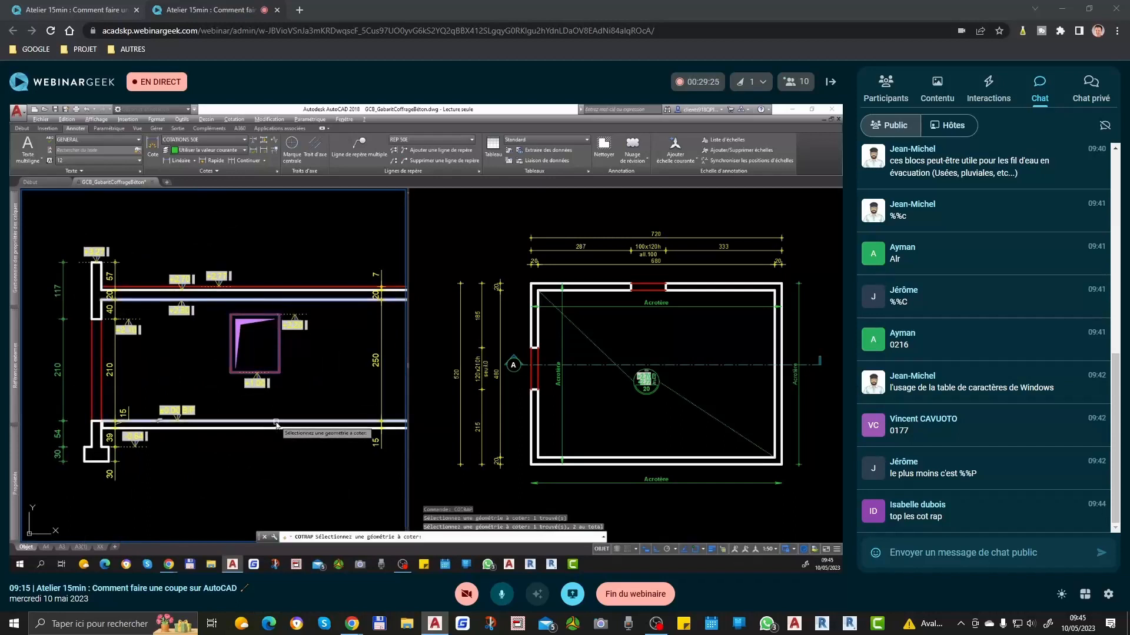
pyautogui.click(275, 421)
pyautogui.press('Return')
pyautogui.scroll(-5, 250, 363)
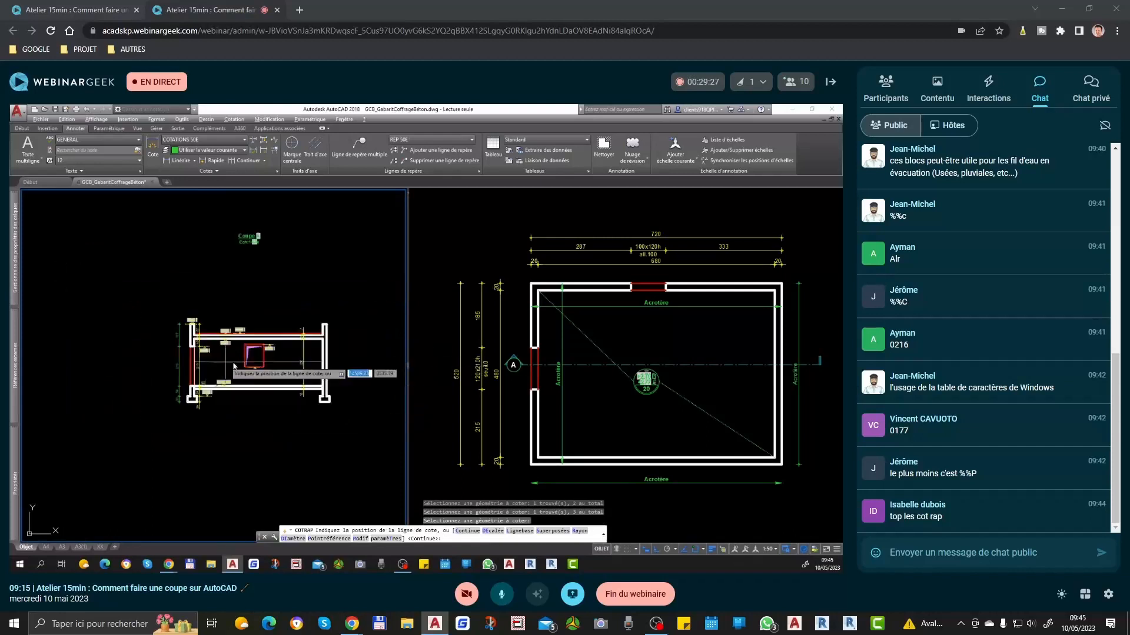
pyautogui.press('Escape')
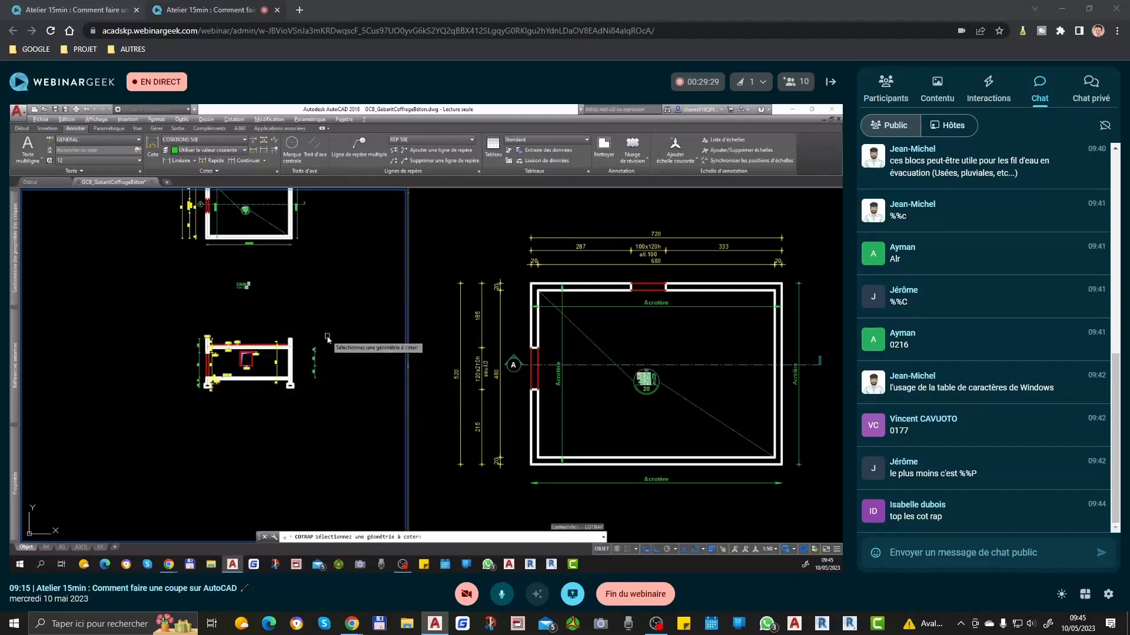
# Step: Stretch the window height dimension chain horizontally from outside the right wall to just left of the window
pyautogui.write('ent')
pyautogui.press('Return')
pyautogui.click(325, 338)
pyautogui.click(301, 405)
pyautogui.press('Return')
pyautogui.click(312, 416)
pyautogui.scroll(6, 233, 389)
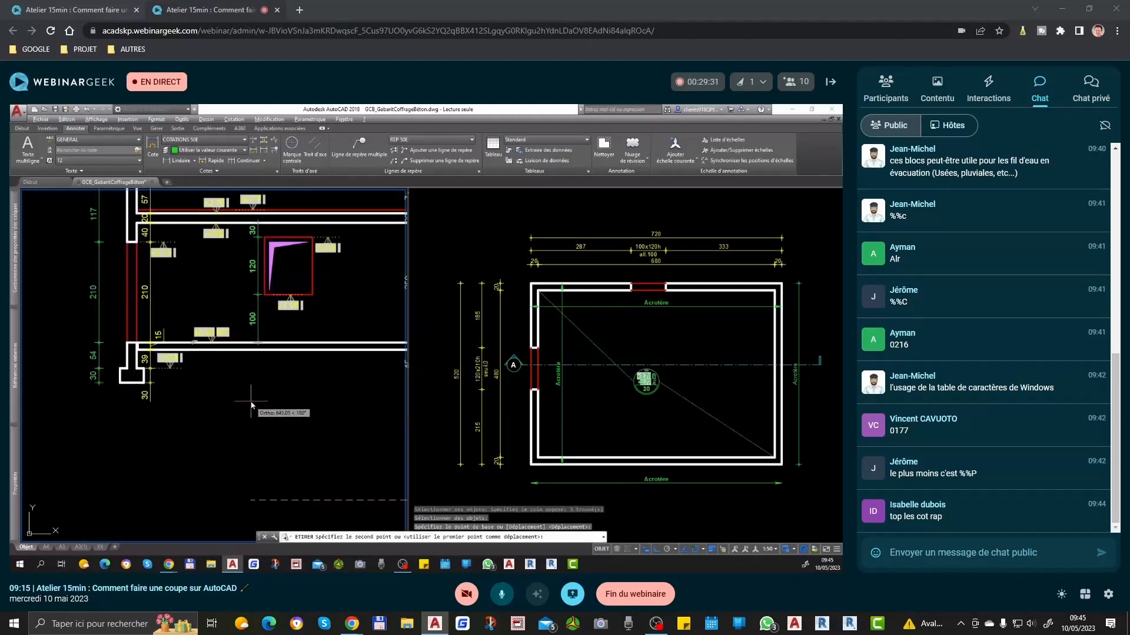
pyautogui.click(250, 401)
pyautogui.scroll(-3, 251, 392)
pyautogui.scroll(3, 257, 291)
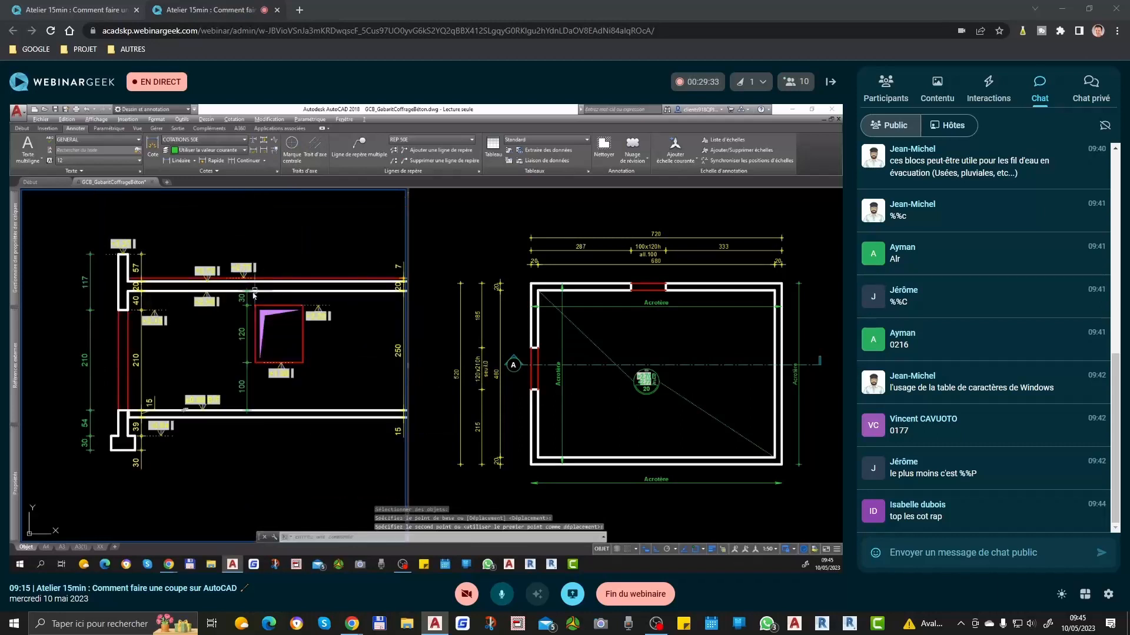
# Step: Match the window height chain and the outer left wall chain to the yellow inner wall dimensions' properties
pyautogui.write('cr')
pyautogui.press('Return')
pyautogui.click(142, 300)
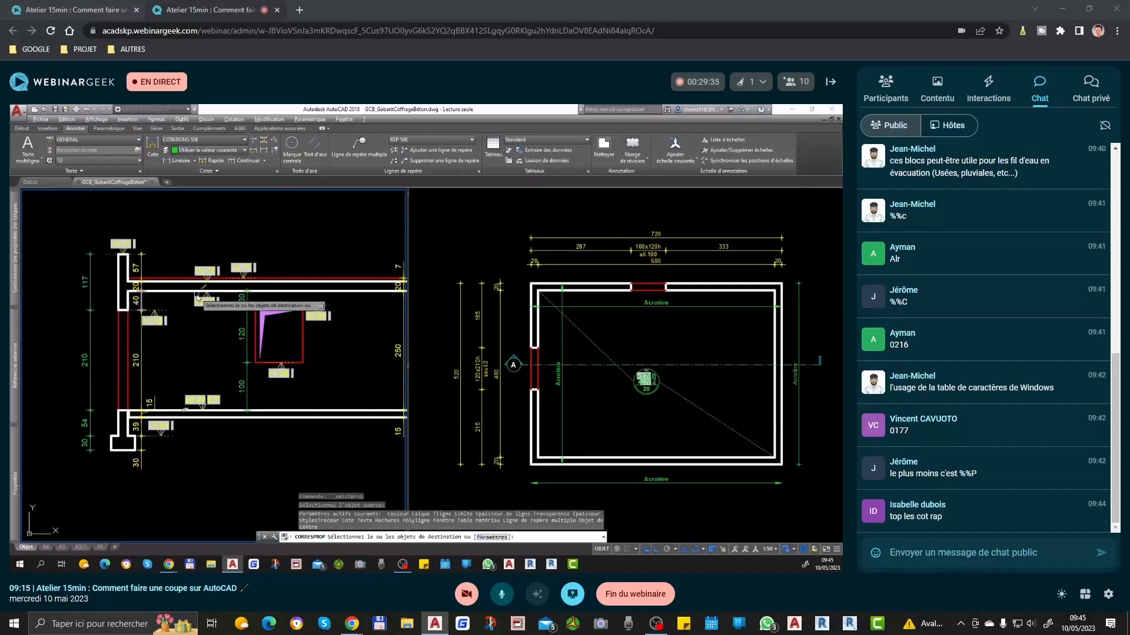
pyautogui.click(247, 298)
pyautogui.click(247, 323)
pyautogui.click(247, 386)
pyautogui.click(105, 294)
pyautogui.click(64, 466)
pyautogui.press('Return')
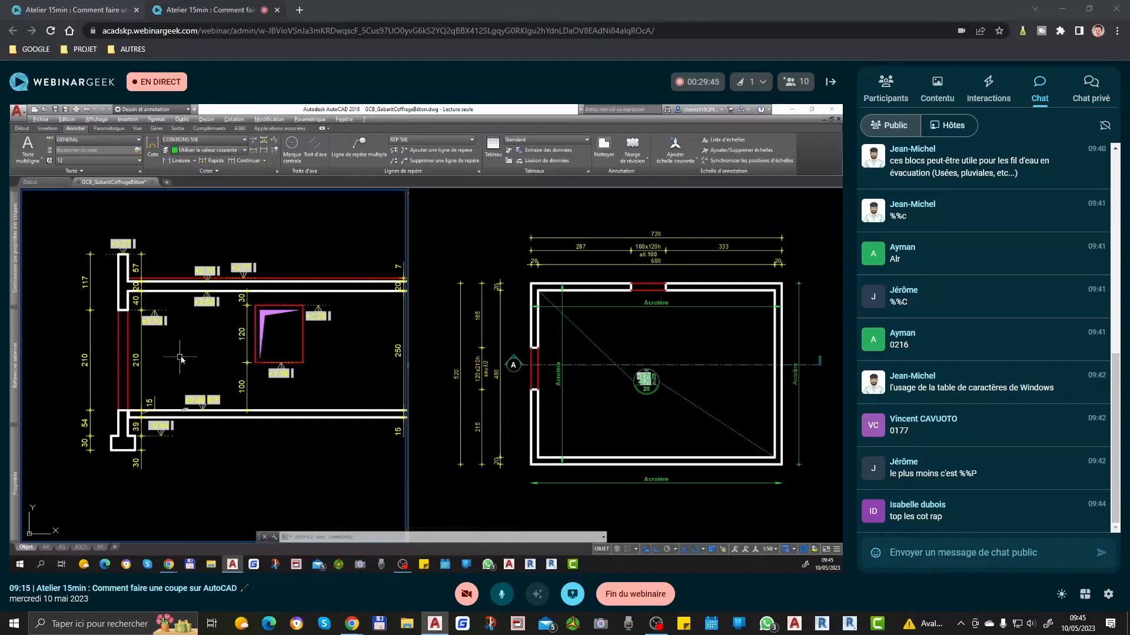
# Step: Compare the plan's 100x120h all.100 window label with the window's height dimensions and level markers in the section
pyautogui.click(669, 349)
pyautogui.scroll(4, 649, 228)
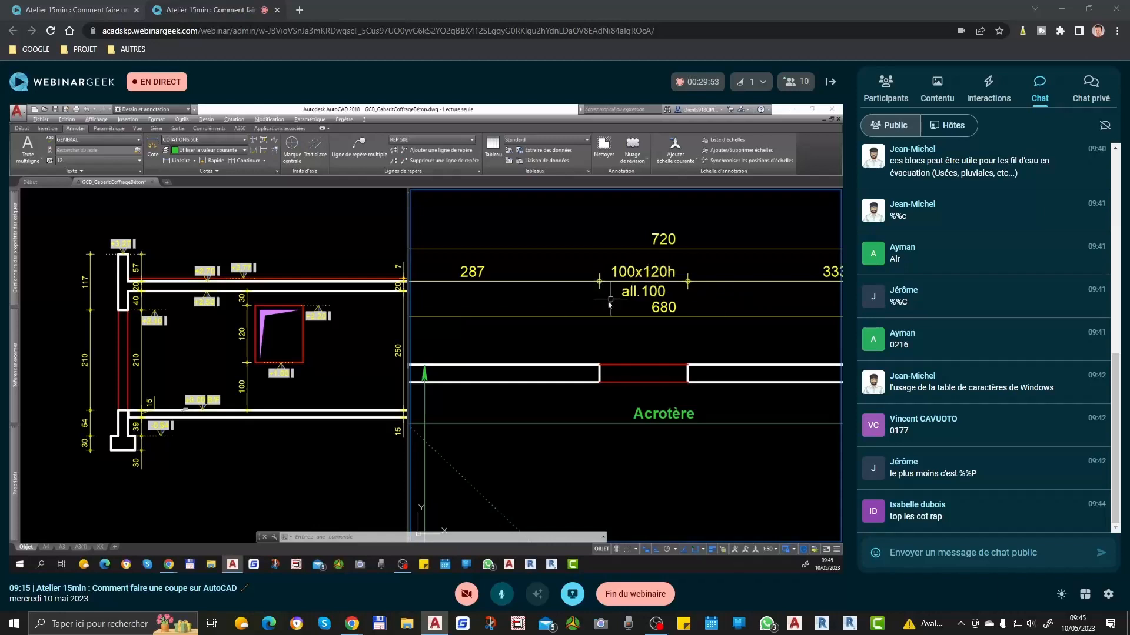
pyautogui.click(255, 375)
pyautogui.scroll(2, 275, 309)
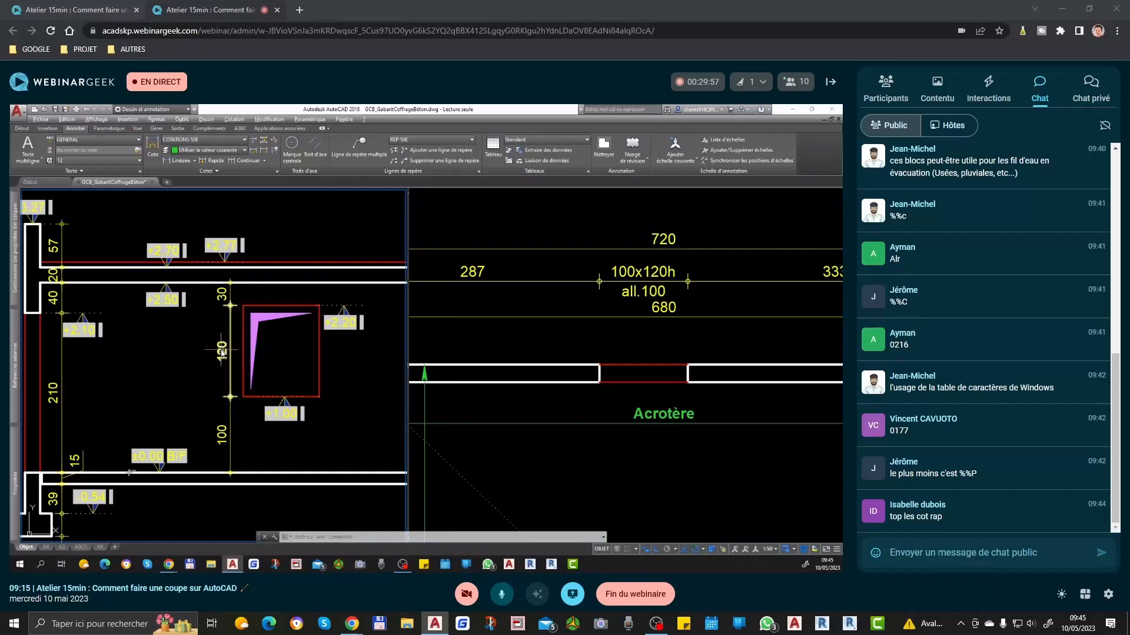
pyautogui.click(826, 282)
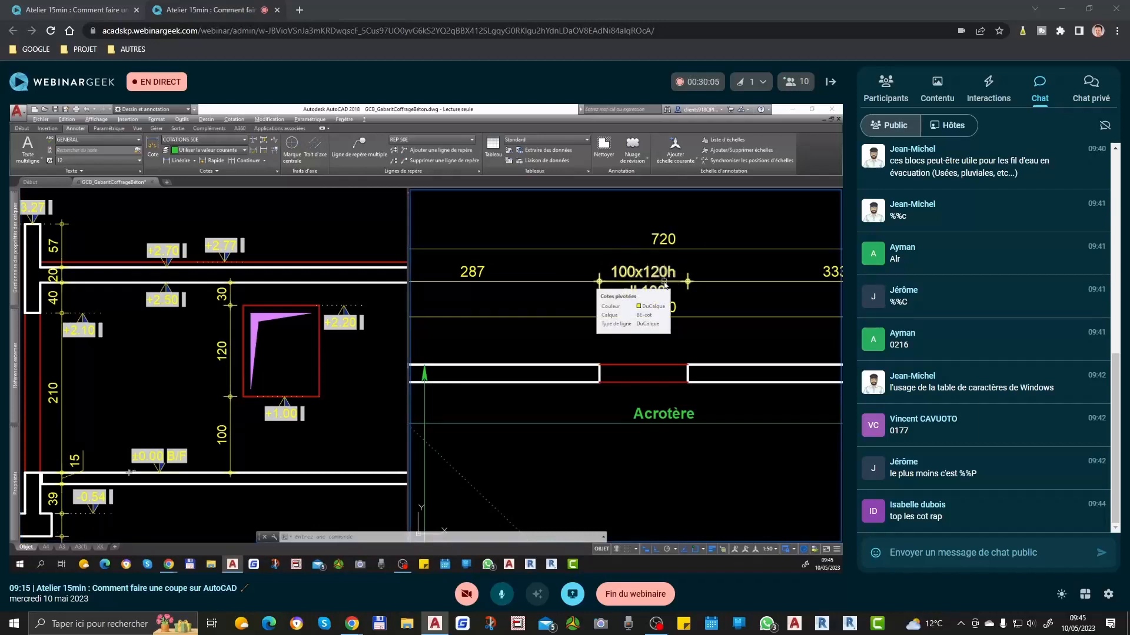
pyautogui.scroll(-2, 664, 286)
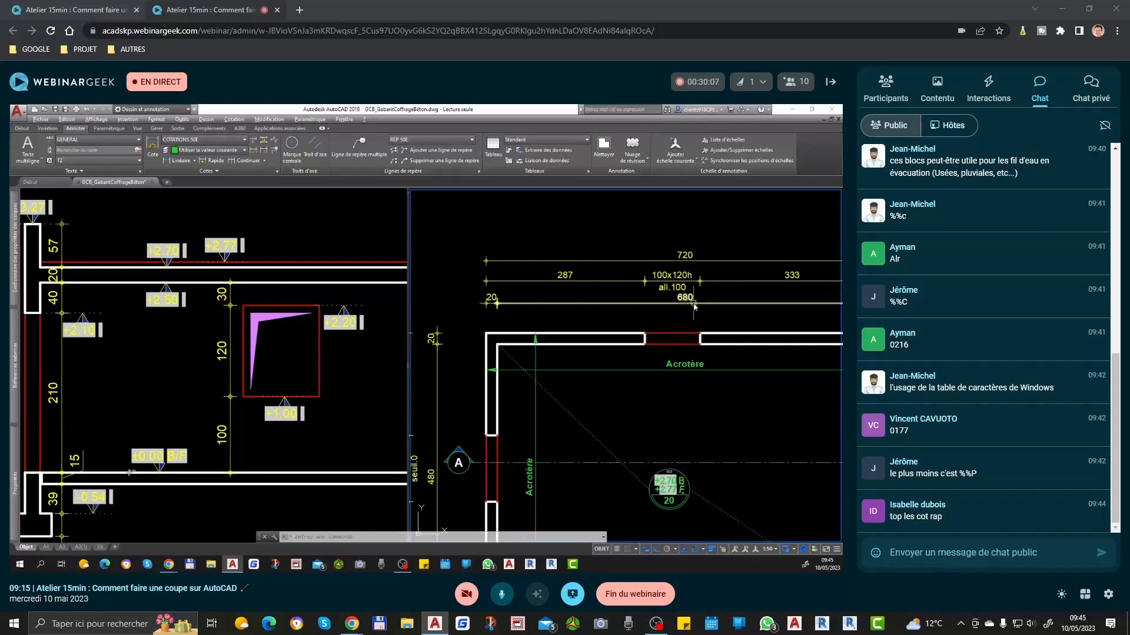
pyautogui.click(273, 338)
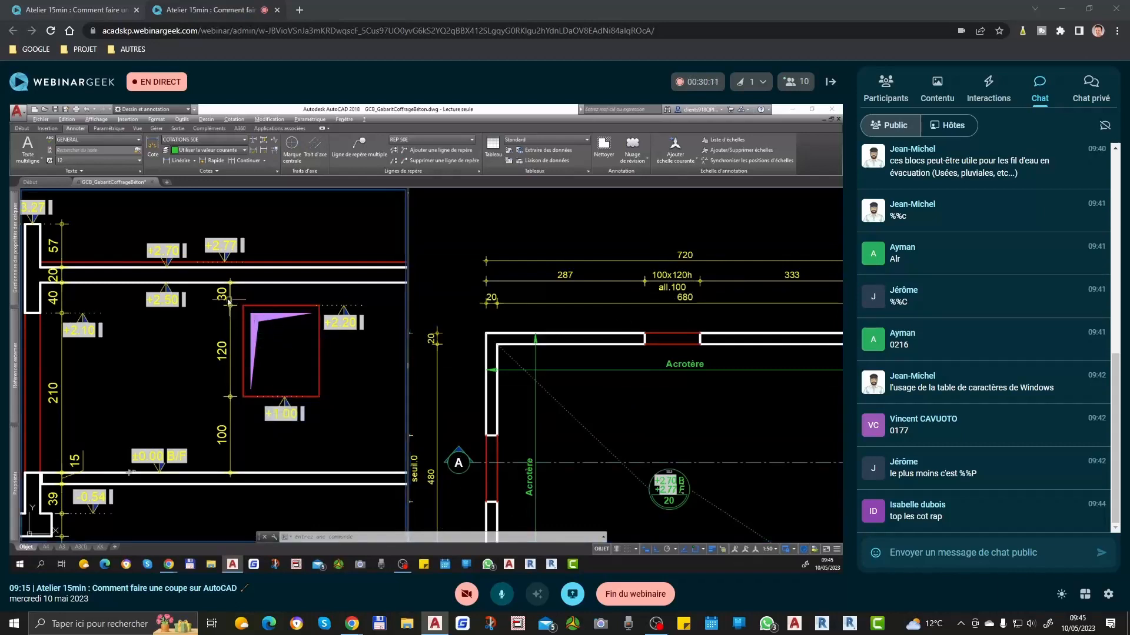
pyautogui.scroll(3, 704, 275)
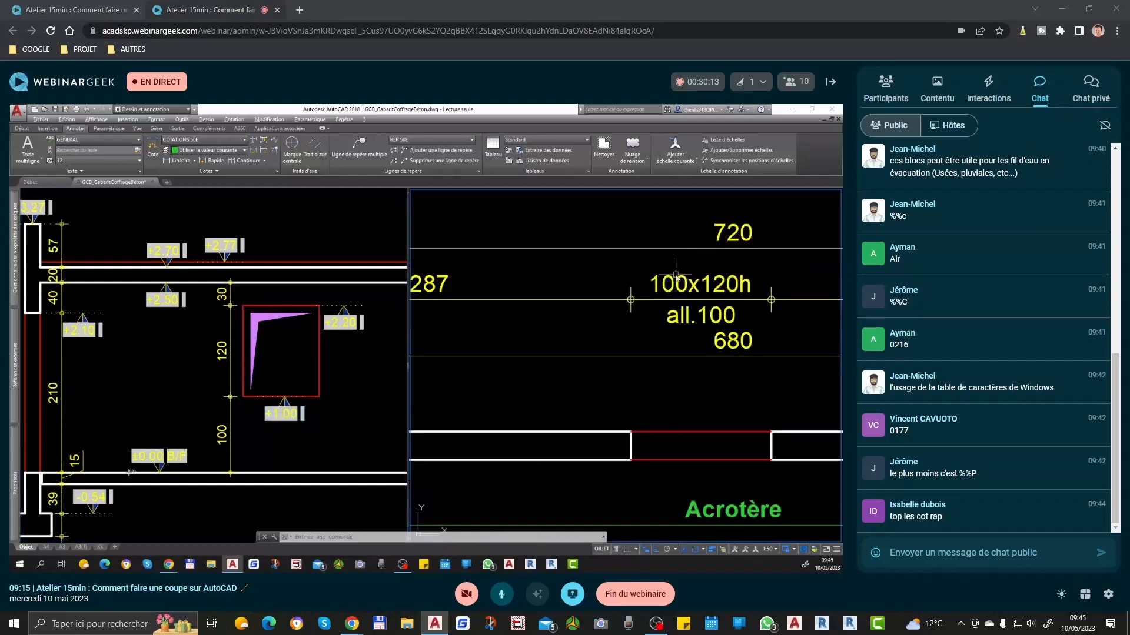
pyautogui.scroll(-2, 719, 295)
pyautogui.click(259, 350)
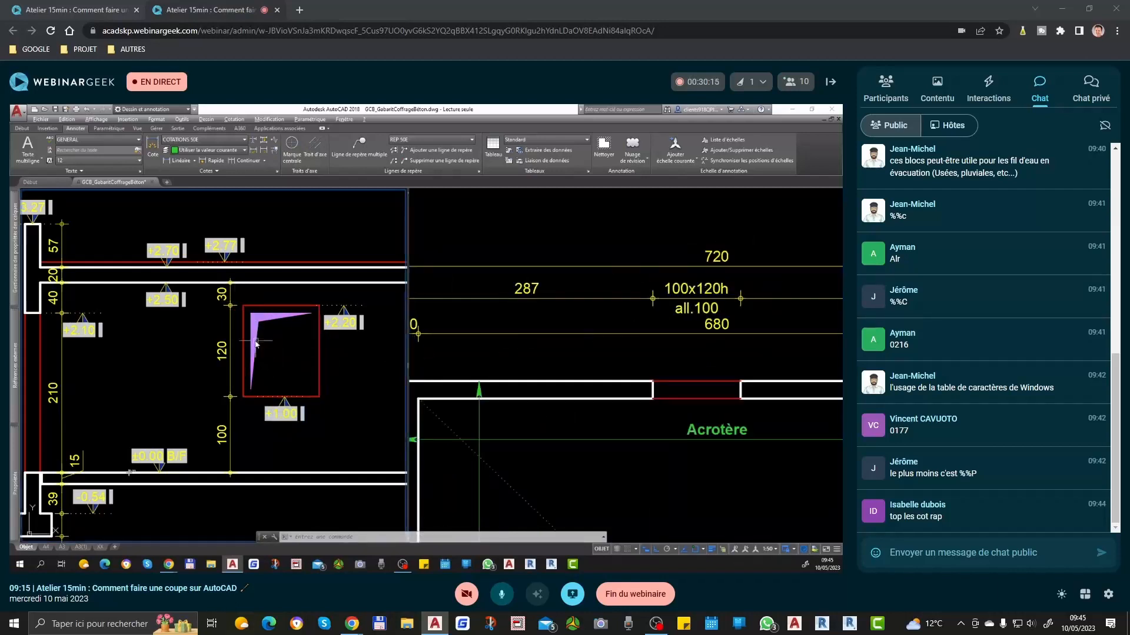
# Step: Delete the window's two level markers and its vertical dimension chain from the section
pyautogui.click(345, 339)
pyautogui.click(284, 409)
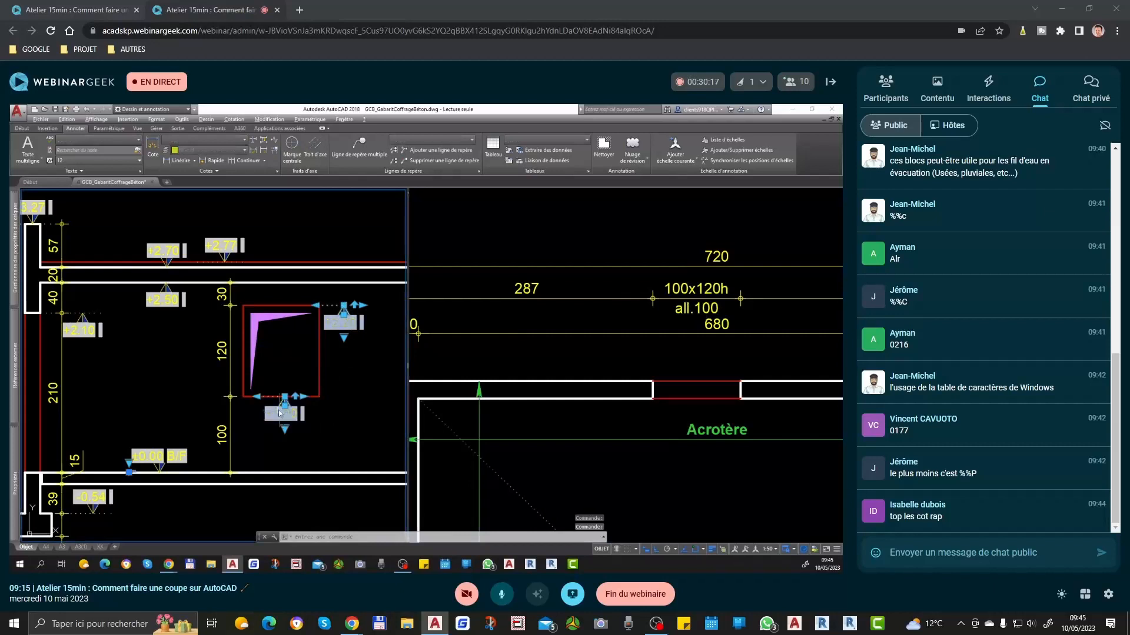
pyautogui.press('Delete')
pyautogui.click(236, 296)
pyautogui.click(212, 414)
pyautogui.press('Delete')
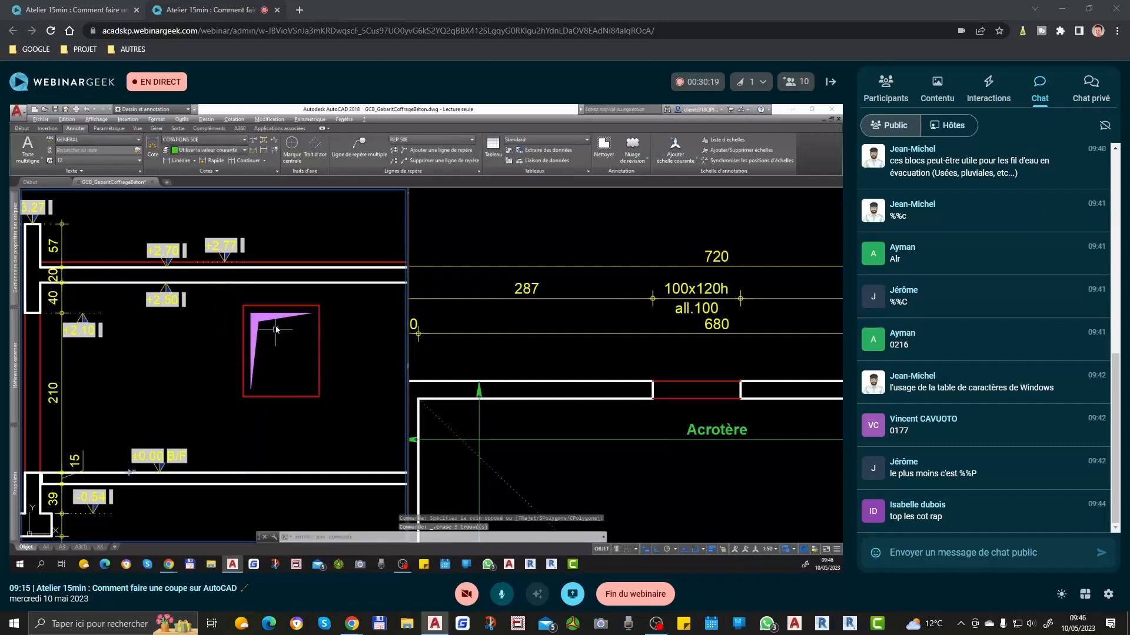
# Step: Examine the undimensioned window in the section against the window opening in the plan
pyautogui.scroll(-2, 272, 320)
pyautogui.moveTo(268, 347)
pyautogui.mouseDown(button='middle')
pyautogui.moveTo(218, 374)
pyautogui.moveTo(262, 412)
pyautogui.moveTo(249, 381)
pyautogui.mouseUp(button='middle')
pyautogui.click(748, 310)
pyautogui.moveTo(674, 324); pyautogui.dragTo(605, 330, button='middle')
pyautogui.scroll(4, 669, 297)
pyautogui.scroll(-2, 578, 344)
pyautogui.click(277, 344)
pyautogui.scroll(2, 276, 344)
pyautogui.scroll(-2, 277, 344)
# Step: Review the plan's opening labels and its upper and left dimension chains, including the 120x210h seuil.0 door
pyautogui.click(715, 362)
pyautogui.scroll(-3, 715, 362)
pyautogui.moveTo(633, 438); pyautogui.dragTo(618, 334, button='middle')
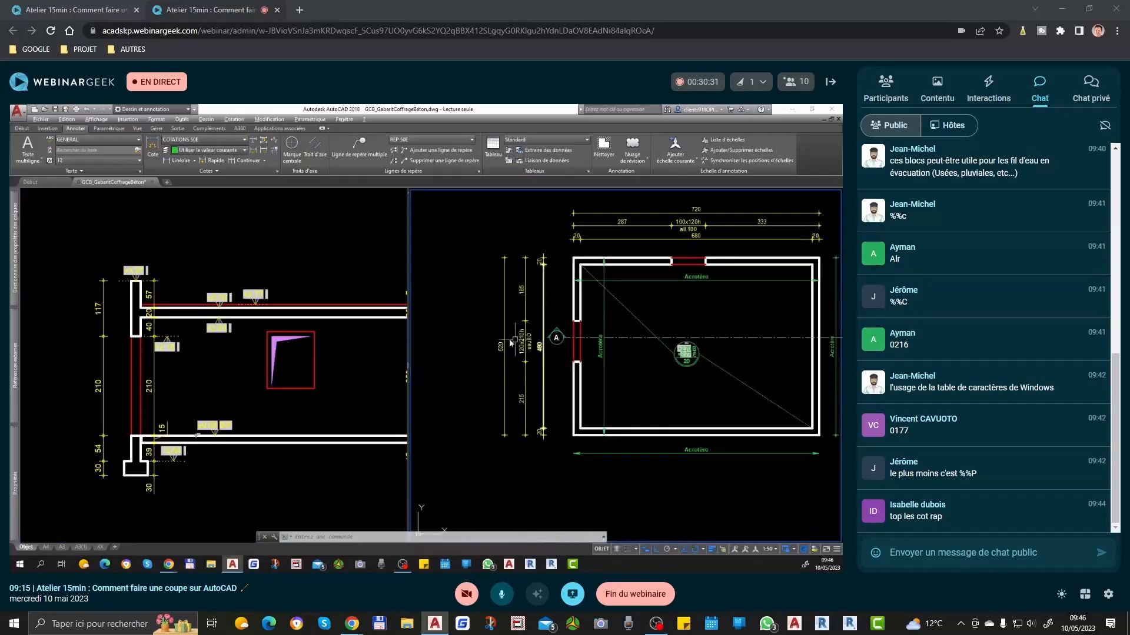
pyautogui.scroll(4, 508, 342)
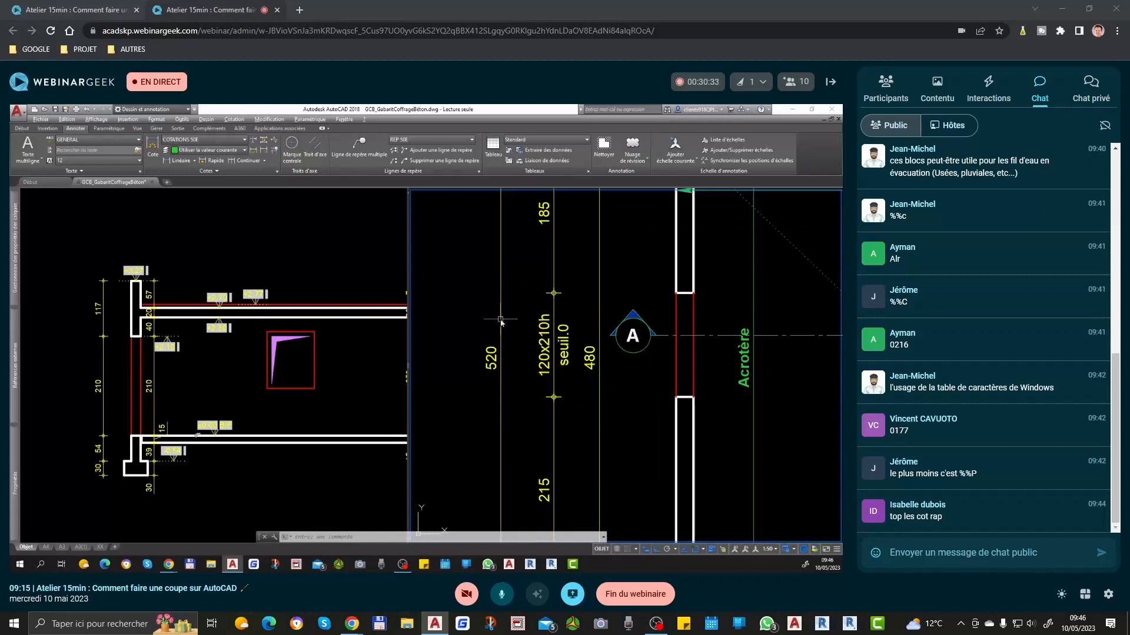
pyautogui.scroll(-4, 463, 355)
pyautogui.scroll(4, 674, 274)
pyautogui.scroll(-2, 638, 304)
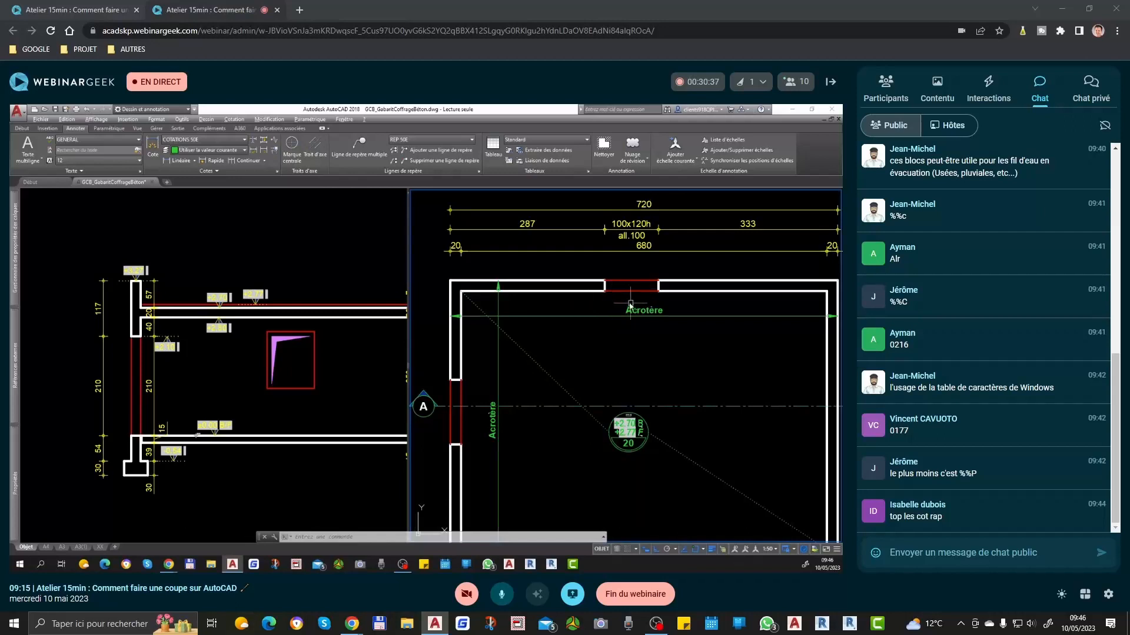
pyautogui.scroll(-2, 672, 256)
pyautogui.scroll(2, 470, 347)
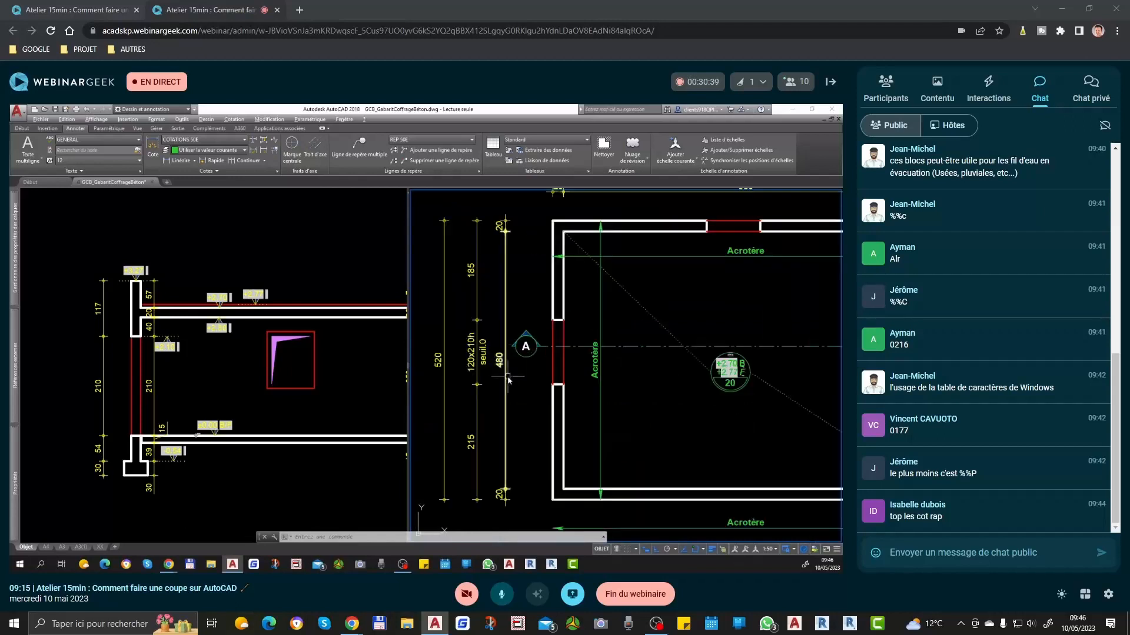
# Step: Compare the 120x210h seuil.0 door opening at section mark A in the plan with the door's heights in the section
pyautogui.scroll(-2, 585, 374)
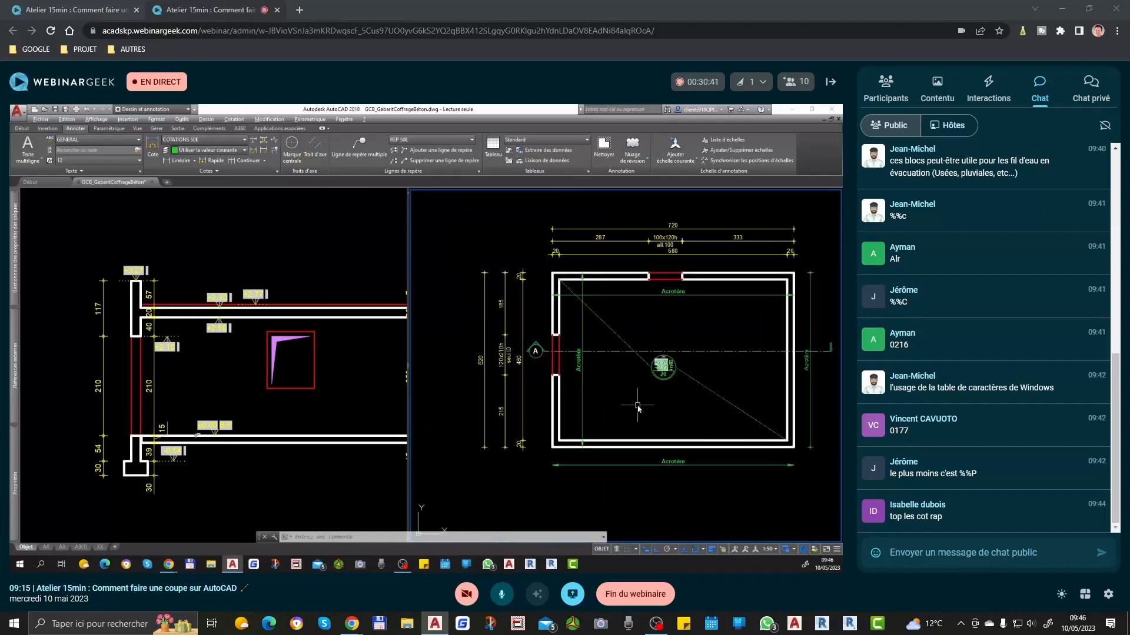
pyautogui.moveTo(638, 406); pyautogui.dragTo(638, 397, button='middle')
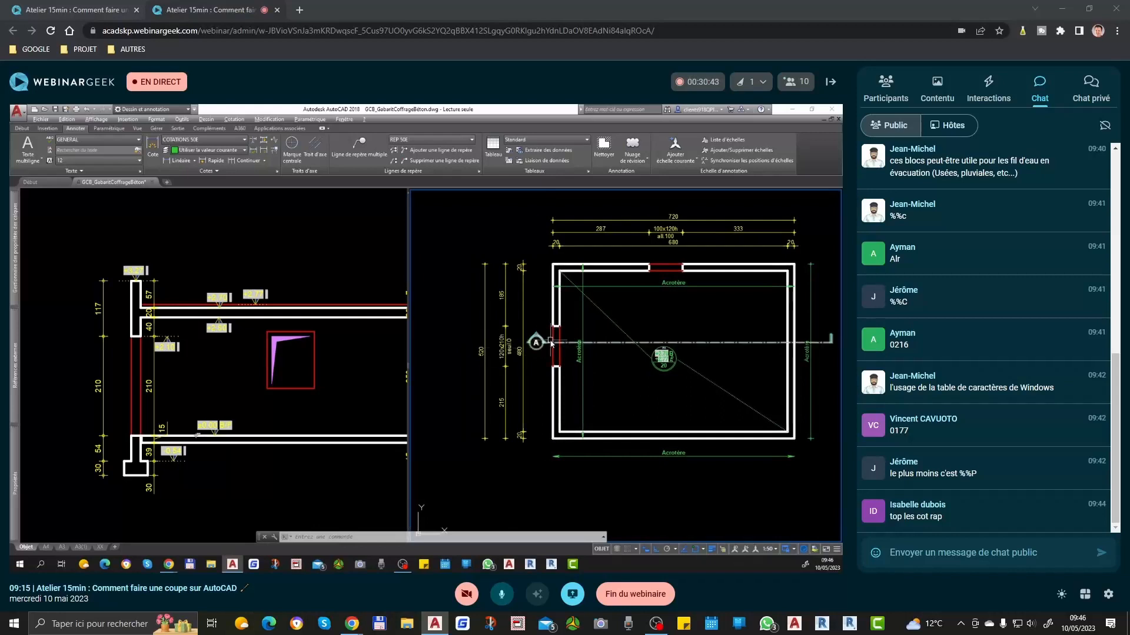
pyautogui.scroll(5, 531, 344)
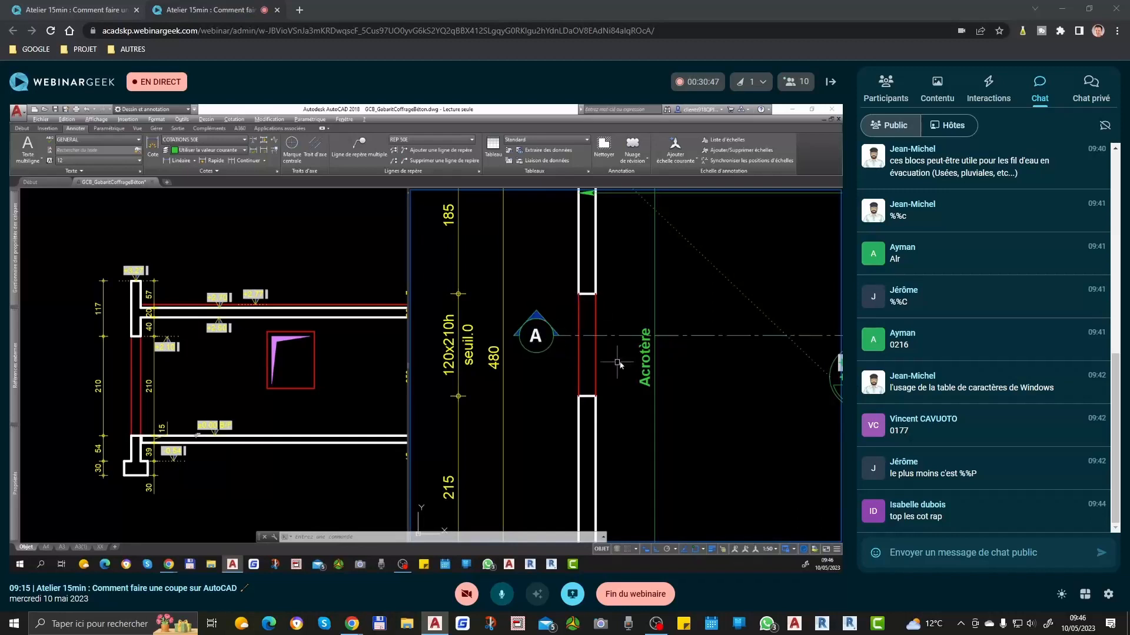
pyautogui.scroll(-5, 558, 357)
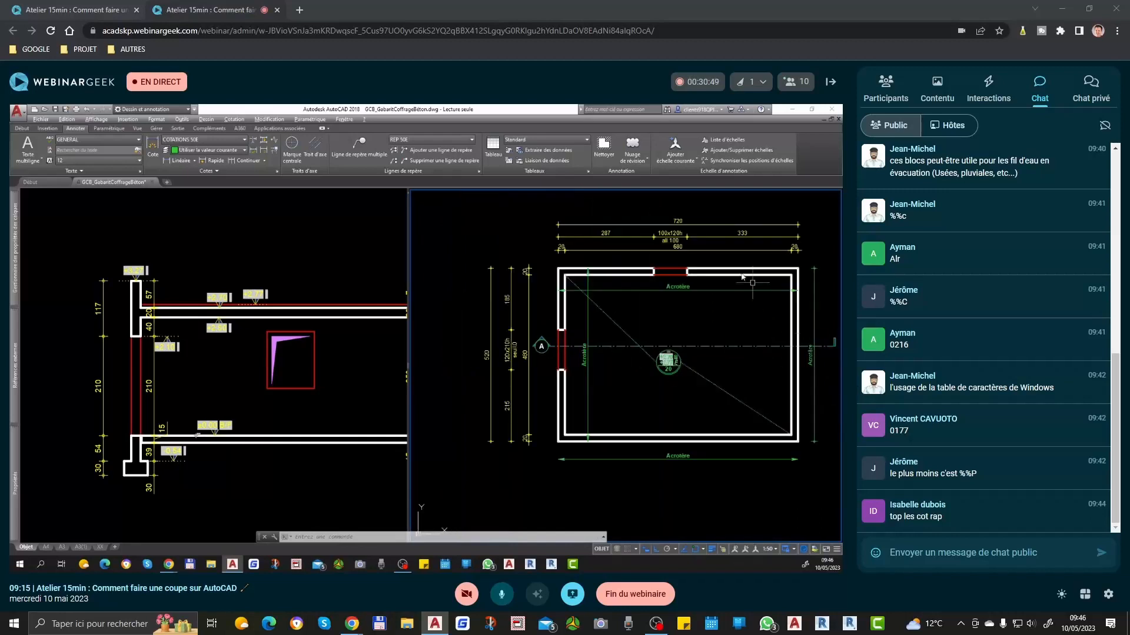
pyautogui.scroll(5, 559, 346)
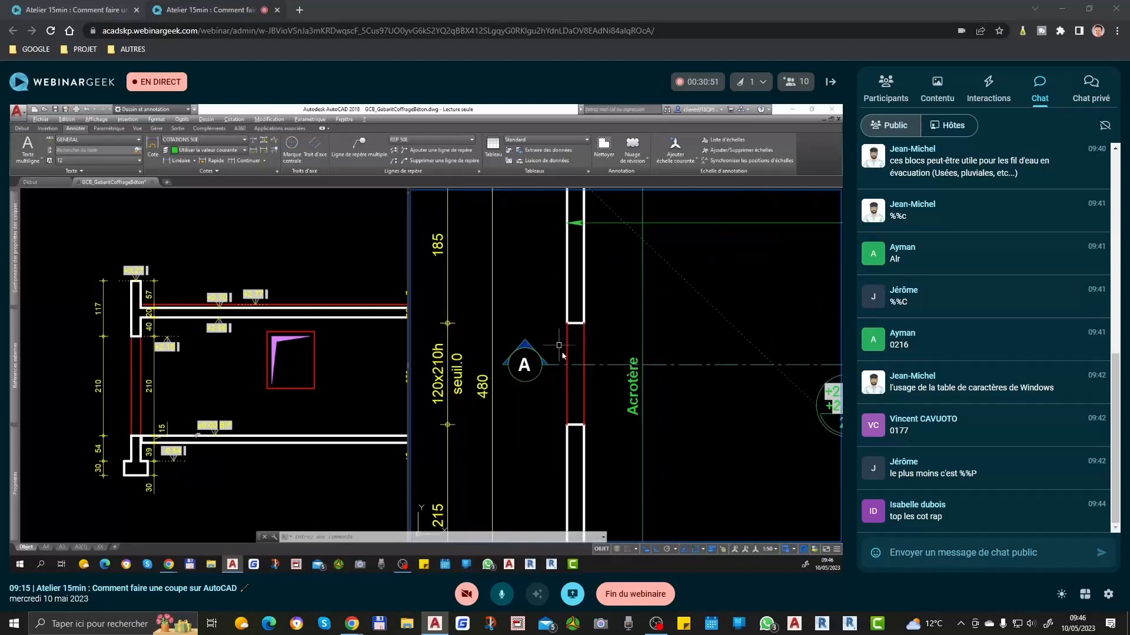
pyautogui.click(125, 352)
pyautogui.scroll(2, 85, 372)
pyautogui.moveTo(177, 358)
pyautogui.mouseDown(button='middle')
pyautogui.moveTo(339, 335)
pyautogui.moveTo(271, 334)
pyautogui.mouseUp(button='middle')
pyautogui.scroll(-4, 252, 370)
pyautogui.moveTo(295, 378); pyautogui.dragTo(225, 377, button='middle')
pyautogui.scroll(4, 283, 348)
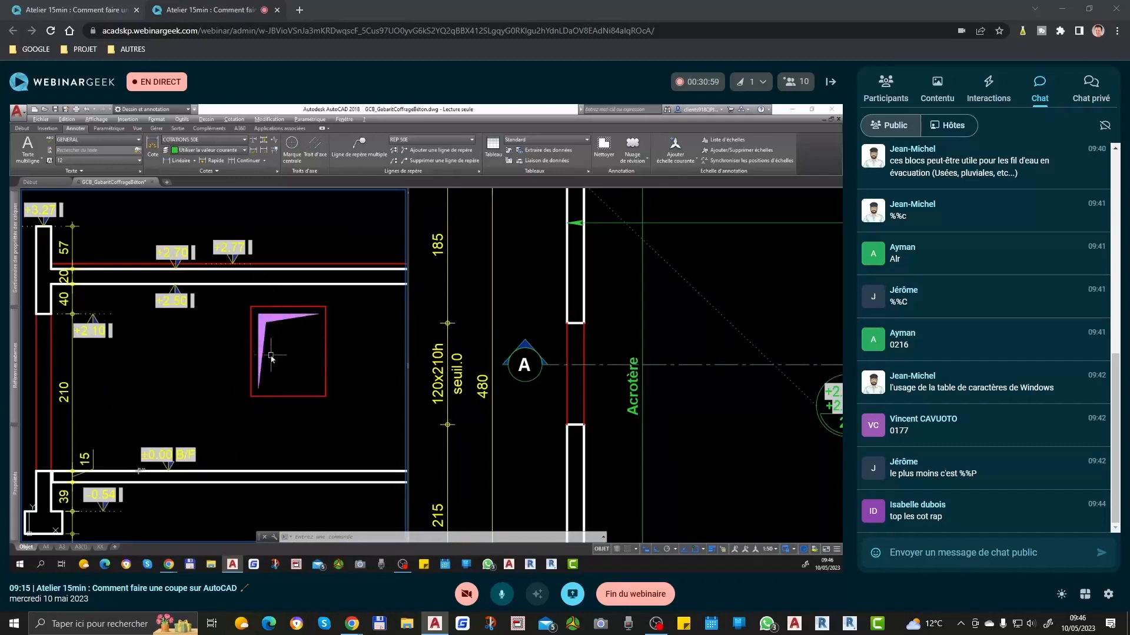
pyautogui.scroll(-3, 235, 356)
# Step: Examine the path of section line A across the plan, from the door opening to the opposite wall
pyautogui.click(619, 370)
pyautogui.scroll(-5, 640, 386)
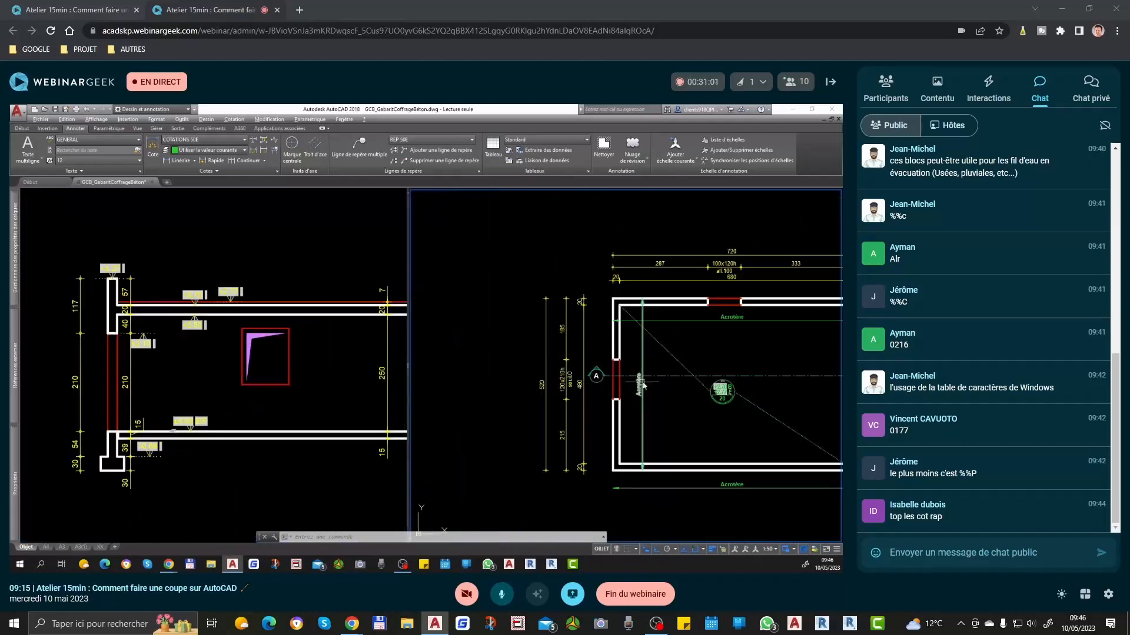
pyautogui.scroll(2, 735, 307)
pyautogui.moveTo(728, 328); pyautogui.dragTo(667, 347, button='middle')
pyautogui.moveTo(478, 416); pyautogui.dragTo(592, 353, button='middle')
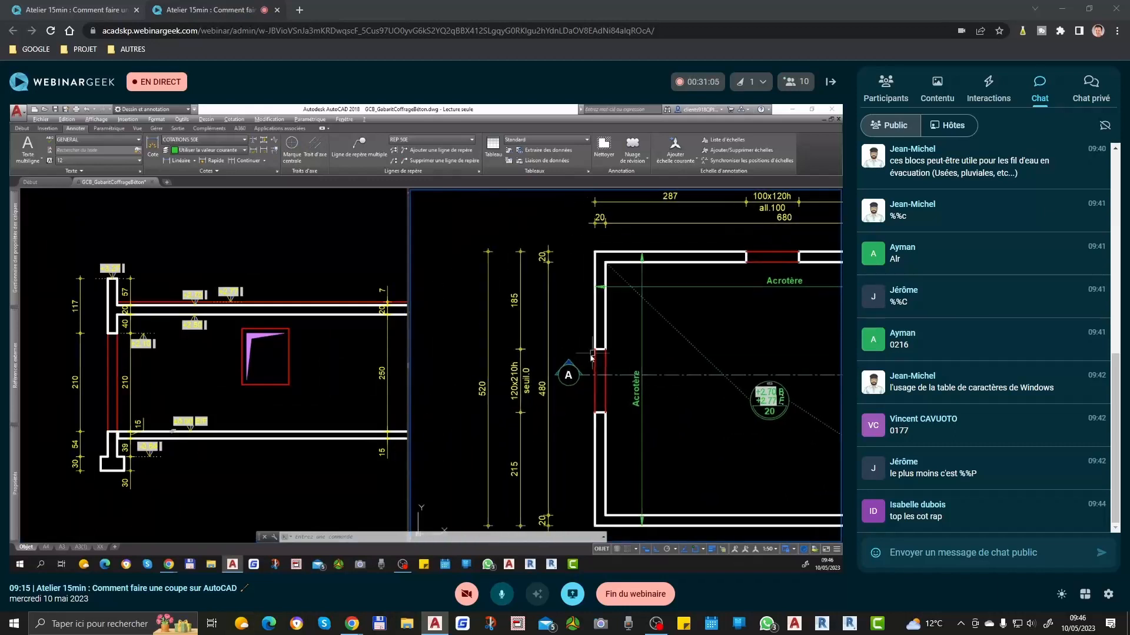
pyautogui.scroll(2, 572, 370)
pyautogui.scroll(-4, 500, 373)
pyautogui.moveTo(618, 393); pyautogui.dragTo(585, 394, button='middle')
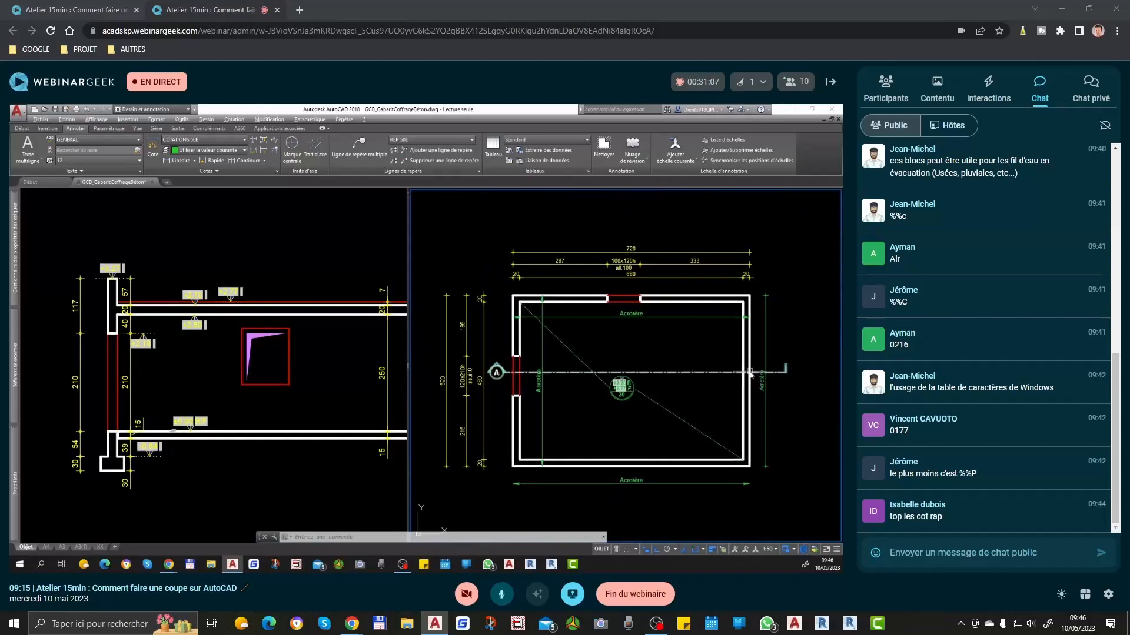
# Step: Draw a small rectangle across the thickness of the plan's upper wall, between the window and the right corner, for a reservation
pyautogui.scroll(3, 603, 279)
pyautogui.moveTo(717, 325); pyautogui.dragTo(380, 317, button='middle')
pyautogui.moveTo(547, 326); pyautogui.dragTo(614, 317, button='middle')
pyautogui.write('rec')
pyautogui.press('Return')
pyautogui.click(557, 305)
pyautogui.click(580, 322)
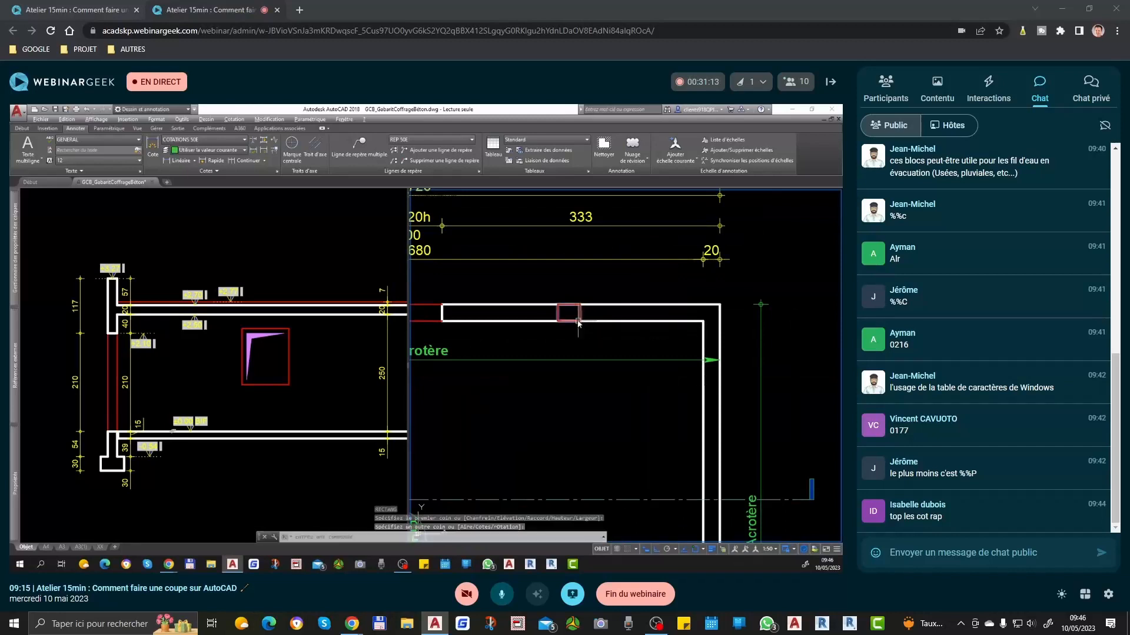
# Step: Draw two crossing diagonal lines between the corners of the reservation rectangle in the upper wall
pyautogui.scroll(2, 573, 312)
pyautogui.write('l')
pyautogui.press('Return')
pyautogui.click(550, 304)
pyautogui.click(586, 329)
pyautogui.press('Return')
pyautogui.press('Return')
pyautogui.click(548, 328)
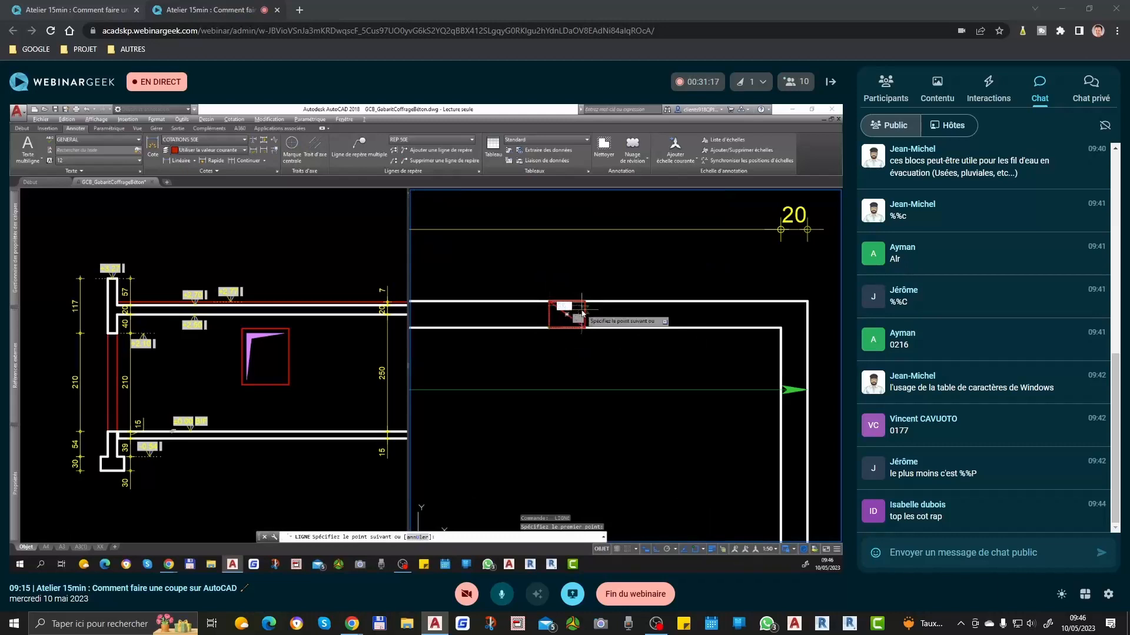
pyautogui.click(585, 302)
pyautogui.press('Return')
pyautogui.scroll(2, 578, 310)
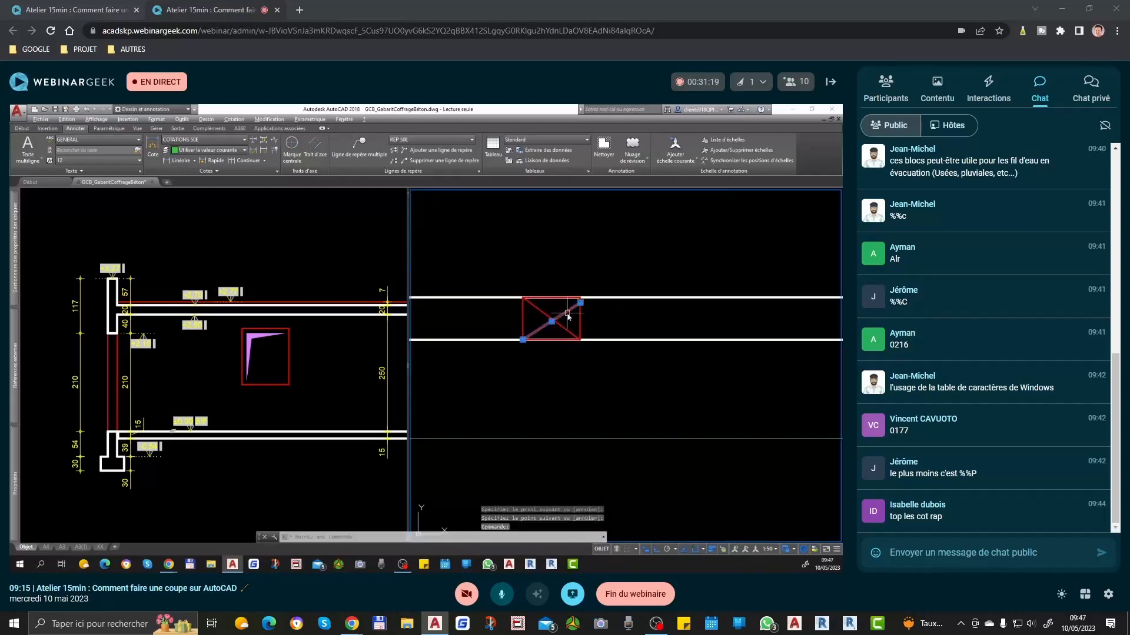
pyautogui.click(580, 302)
pyautogui.scroll(-2, 595, 315)
pyautogui.press('Escape')
pyautogui.scroll(-2, 602, 348)
pyautogui.scroll(3, 604, 318)
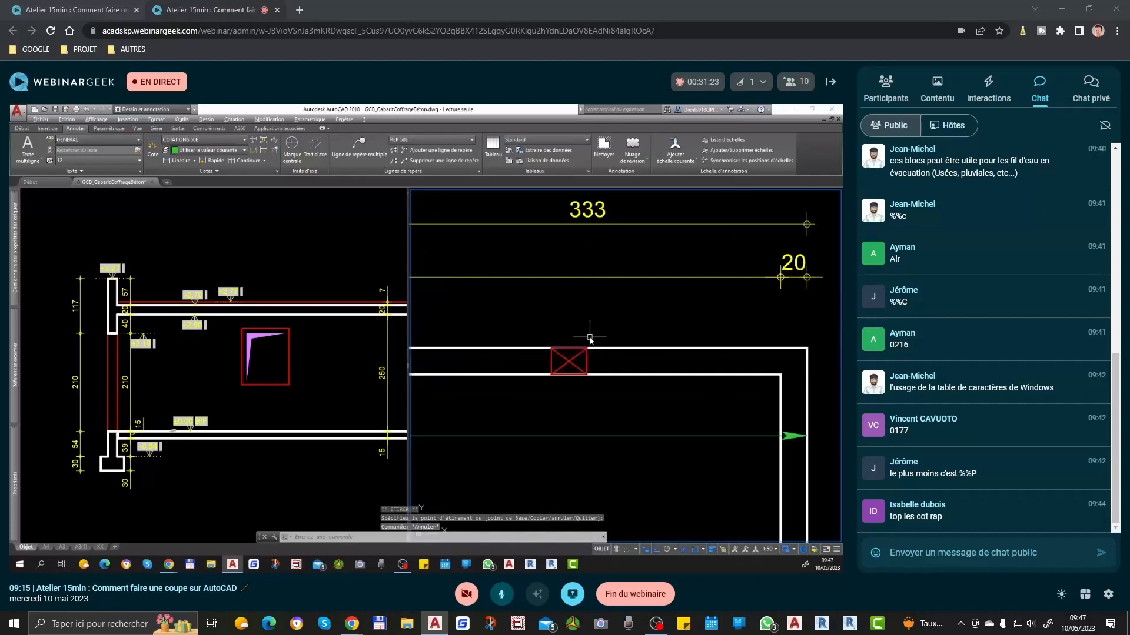
# Step: Add a multileader pointing to the crossed reservation with the text "Résa 20x10 As:+2.10"
pyautogui.press('Return')
pyautogui.scroll(3, 572, 341)
pyautogui.click(576, 367)
pyautogui.scroll(-3, 575, 369)
pyautogui.click(583, 327)
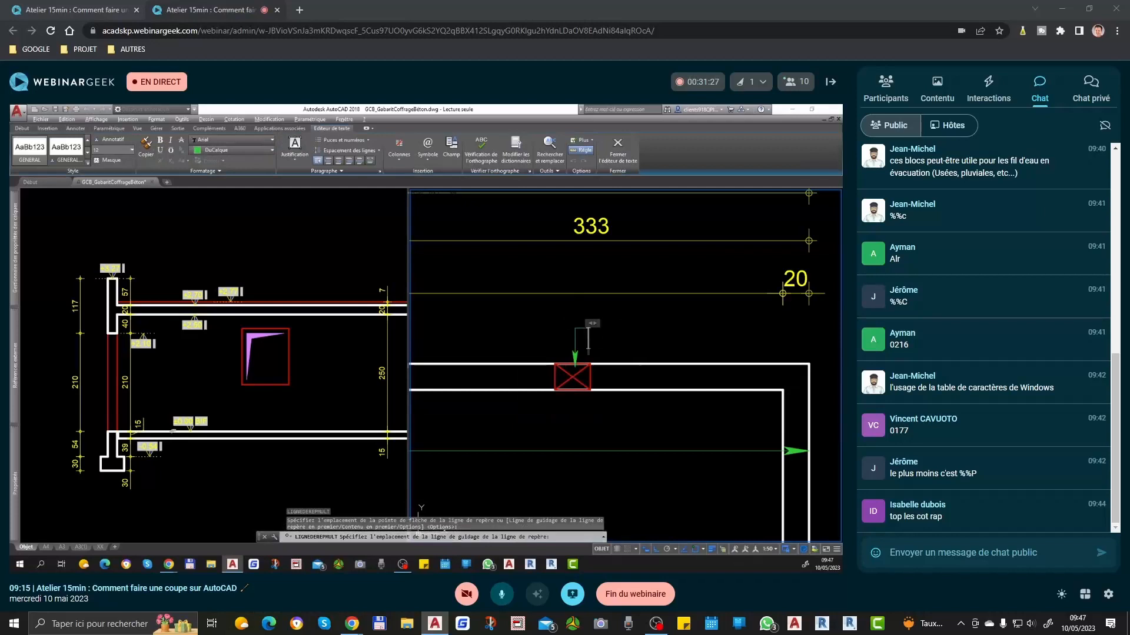
pyautogui.write('Résa 20x10')
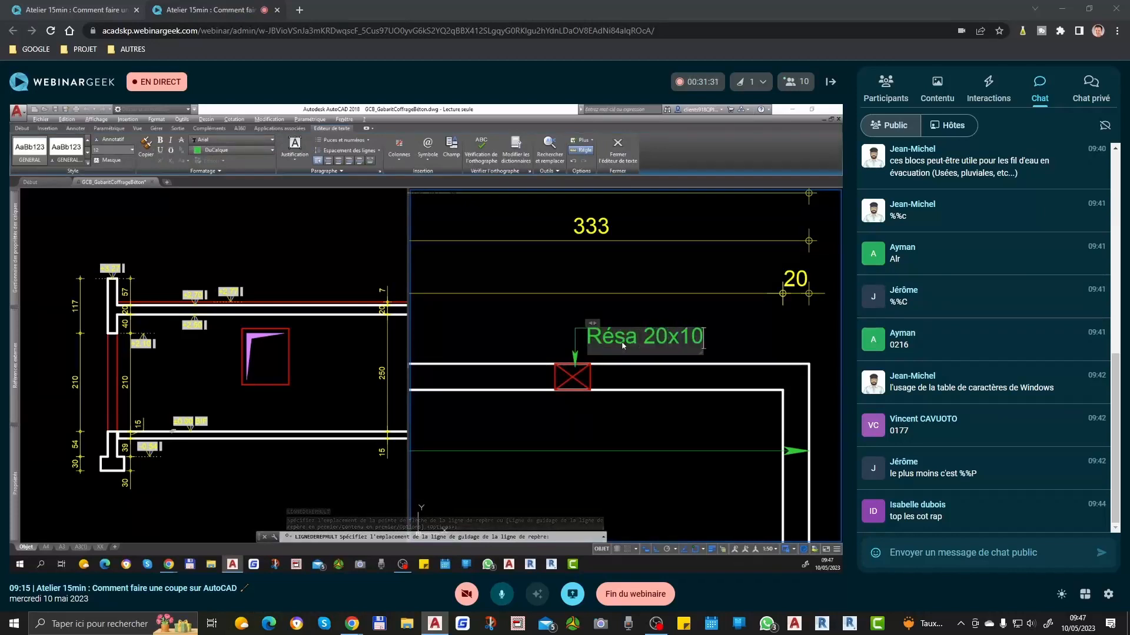
pyautogui.write(' As:+')
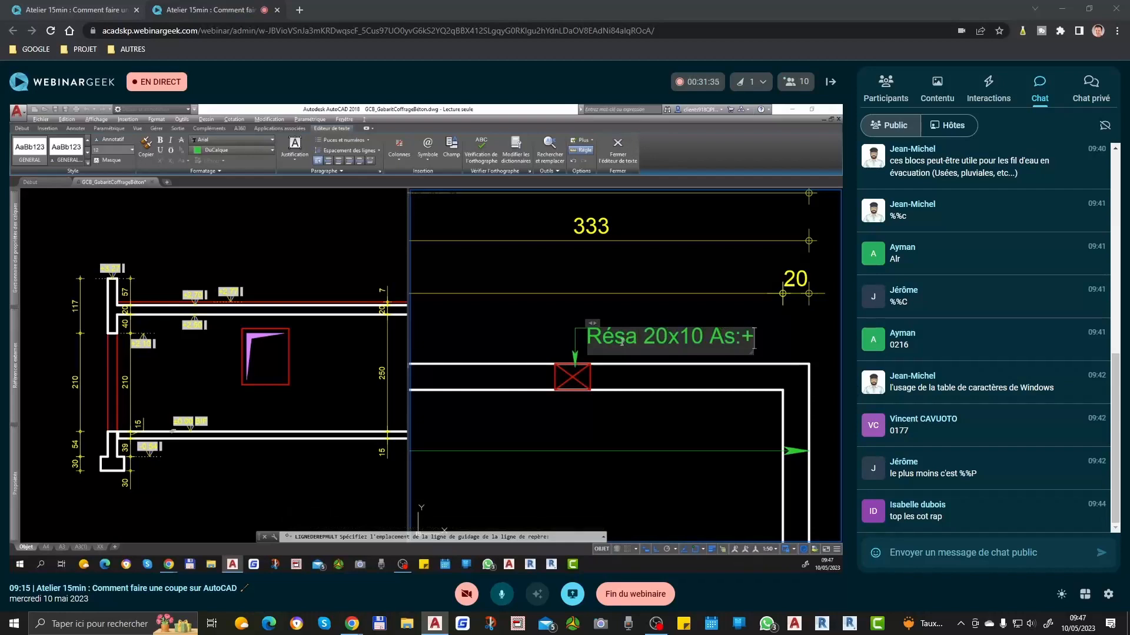
pyautogui.write('2.')
pyautogui.write('10')
pyautogui.click(731, 424)
# Step: Change the level in the reservation's leader text to +2.20
pyautogui.click(778, 318)
pyautogui.doubleClick(777, 318)
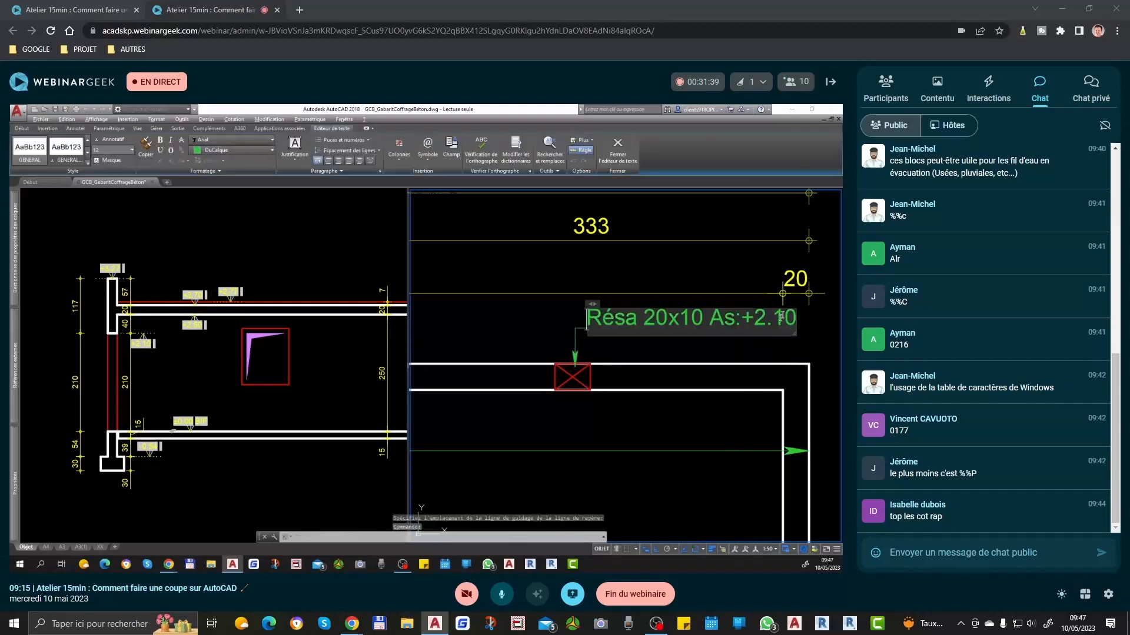
pyautogui.write('2')
pyautogui.click(751, 356)
pyautogui.scroll(-4, 749, 355)
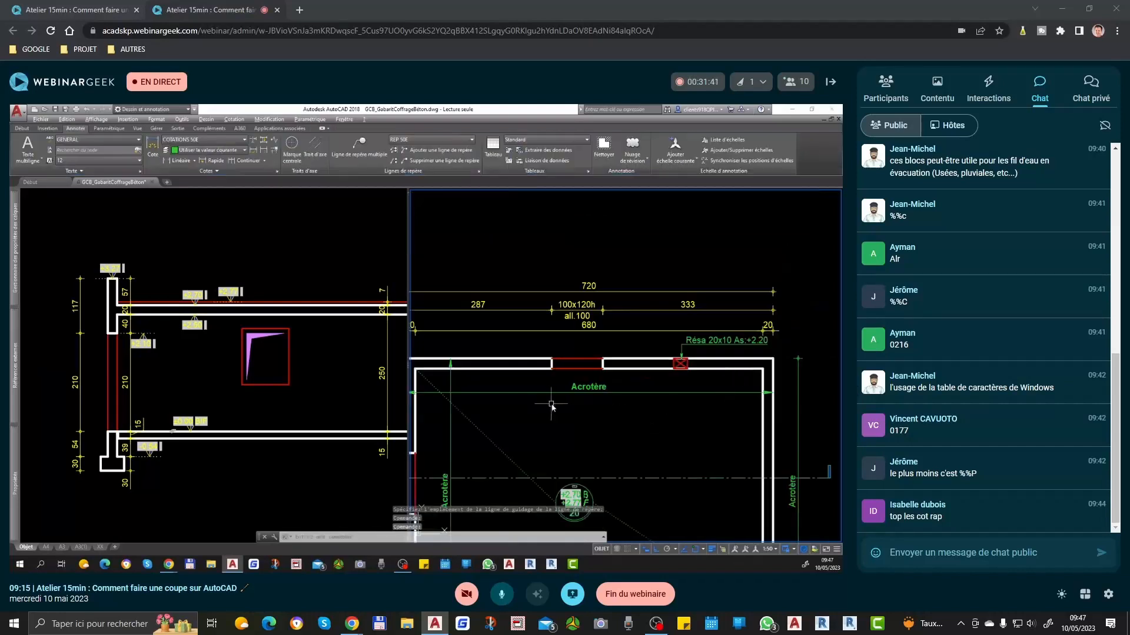
# Step: Draw a vertical projection line from the reservation's lower left corner in the plan down past the section
pyautogui.click(293, 375)
pyautogui.scroll(-2, 289, 362)
pyautogui.scroll(2, 321, 347)
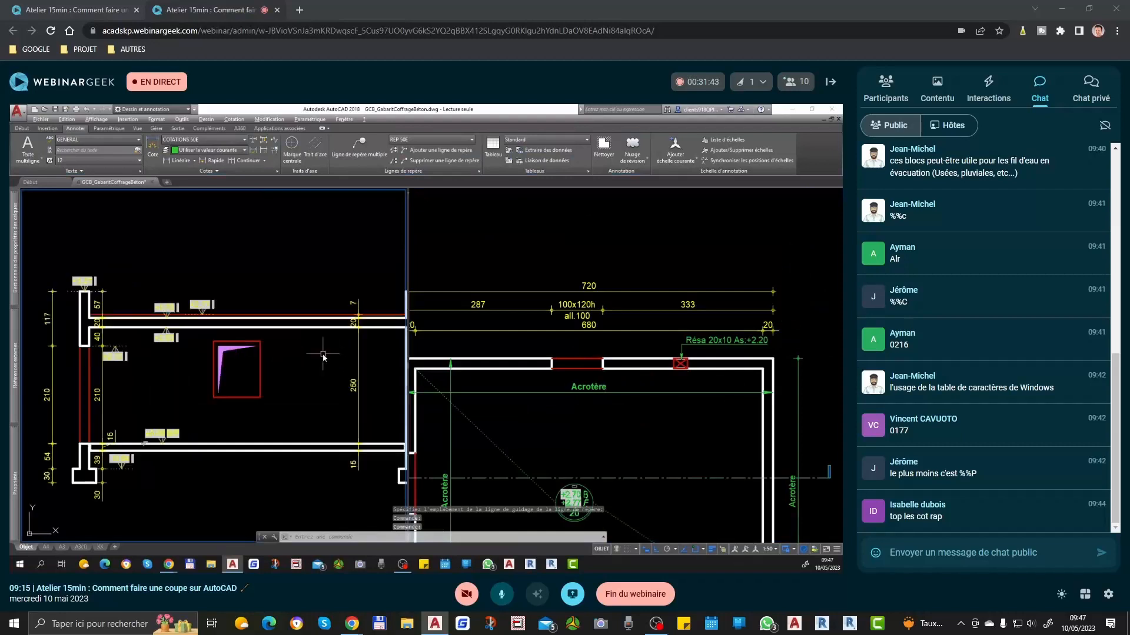
pyautogui.moveTo(323, 356); pyautogui.dragTo(231, 366, button='middle')
pyautogui.click(683, 371)
pyautogui.write('l')
pyautogui.press('Return')
pyautogui.click(673, 369)
pyautogui.scroll(-5, 657, 312)
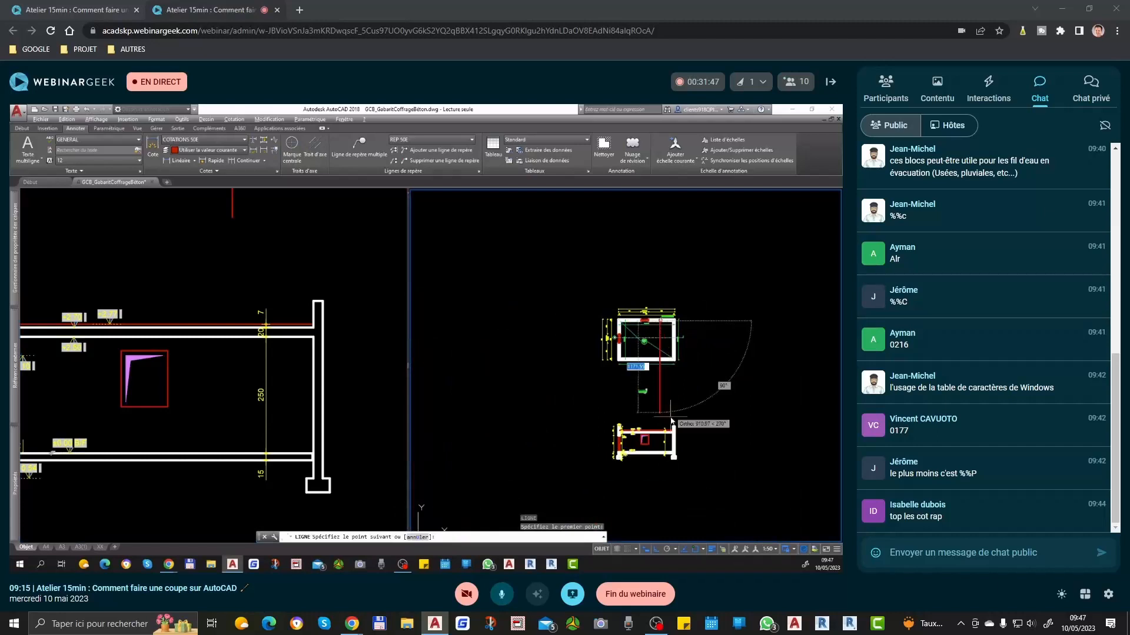
pyautogui.click(693, 514)
pyautogui.press('Return')
# Step: Copy the vertical projection line from the reservation's lower left corner to its lower right corner
pyautogui.scroll(10, 673, 321)
pyautogui.click(640, 352)
pyautogui.click(568, 375)
pyautogui.write('c')
pyautogui.press('Return')
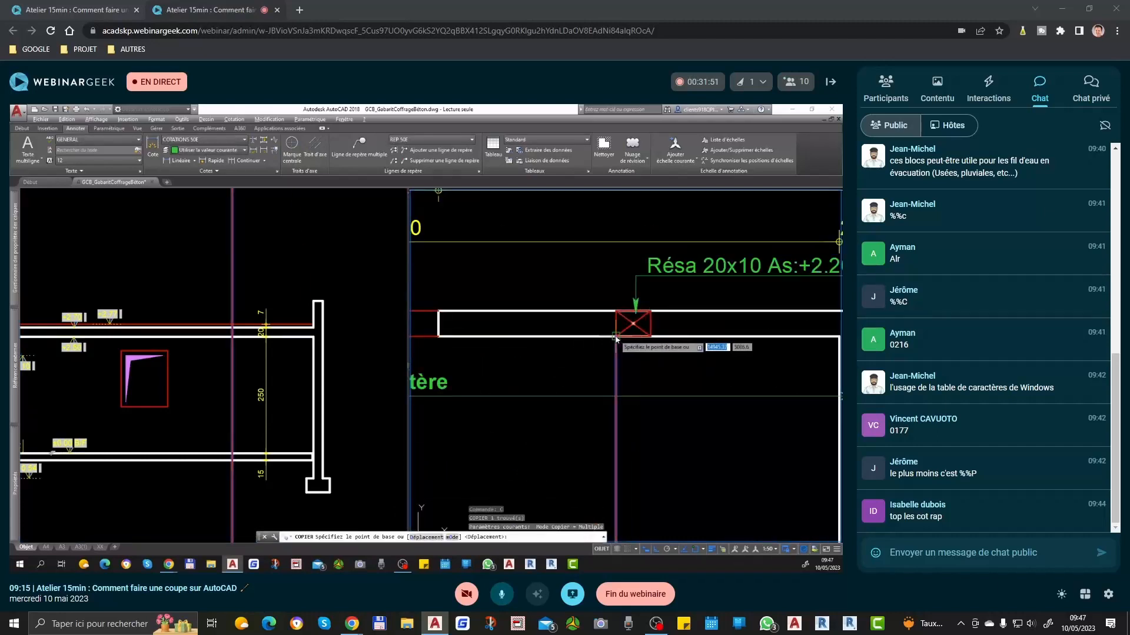
pyautogui.click(616, 337)
pyautogui.click(650, 336)
pyautogui.press('Return')
# Step: Copy the top line of the section's floor slab upward by 220 to mark the +2.20 level
pyautogui.click(277, 357)
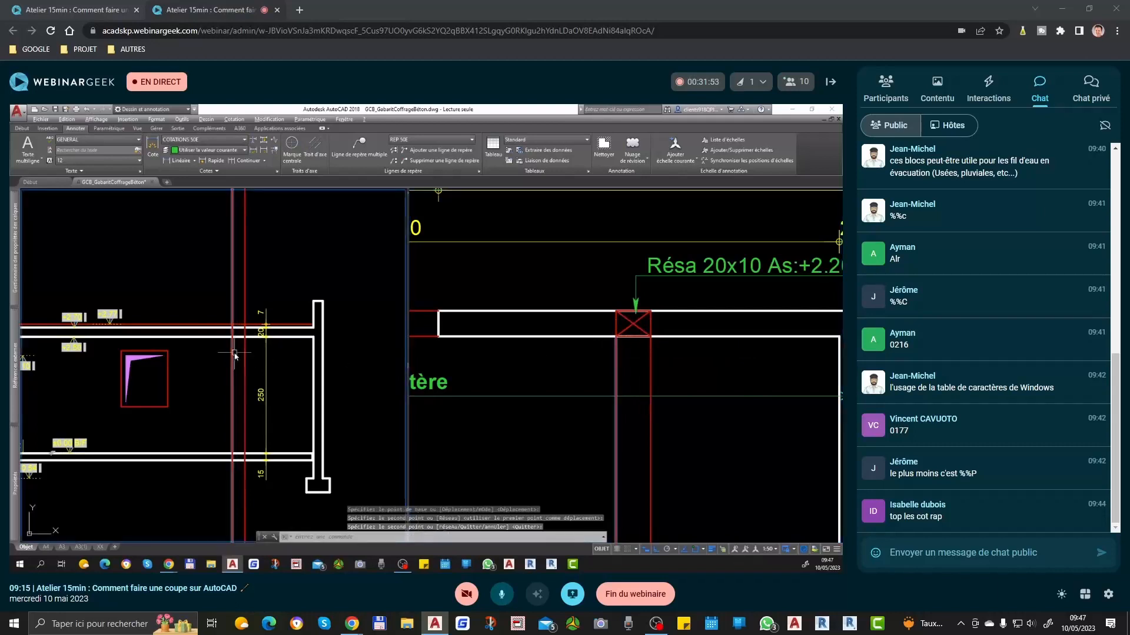
pyautogui.scroll(-2, 796, 369)
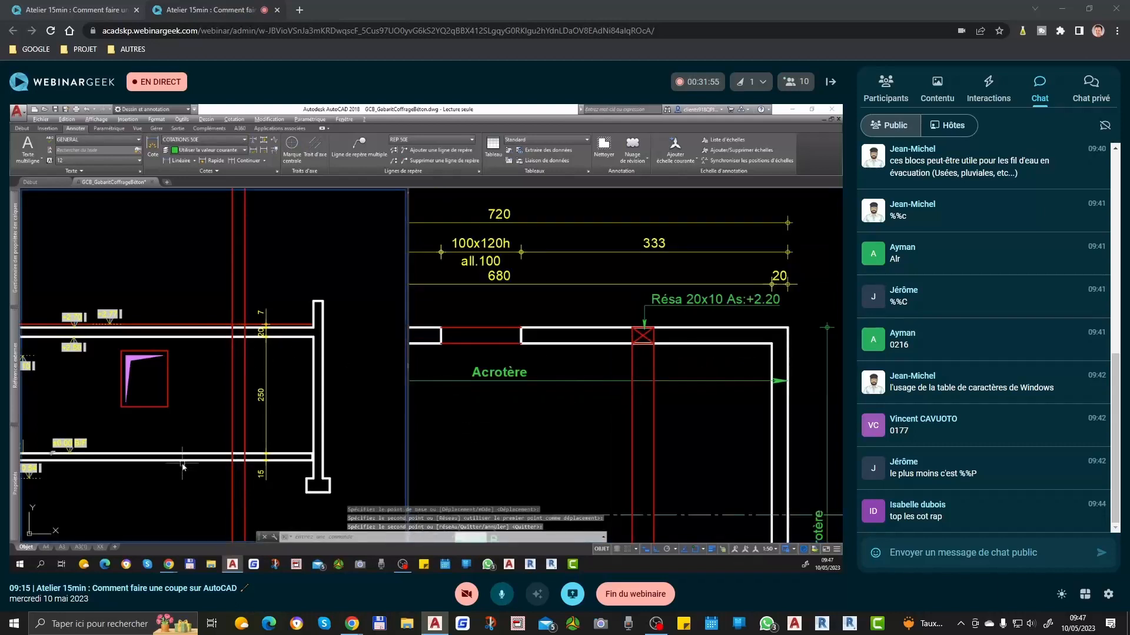
pyautogui.scroll(-4, 215, 439)
pyautogui.scroll(4, 234, 424)
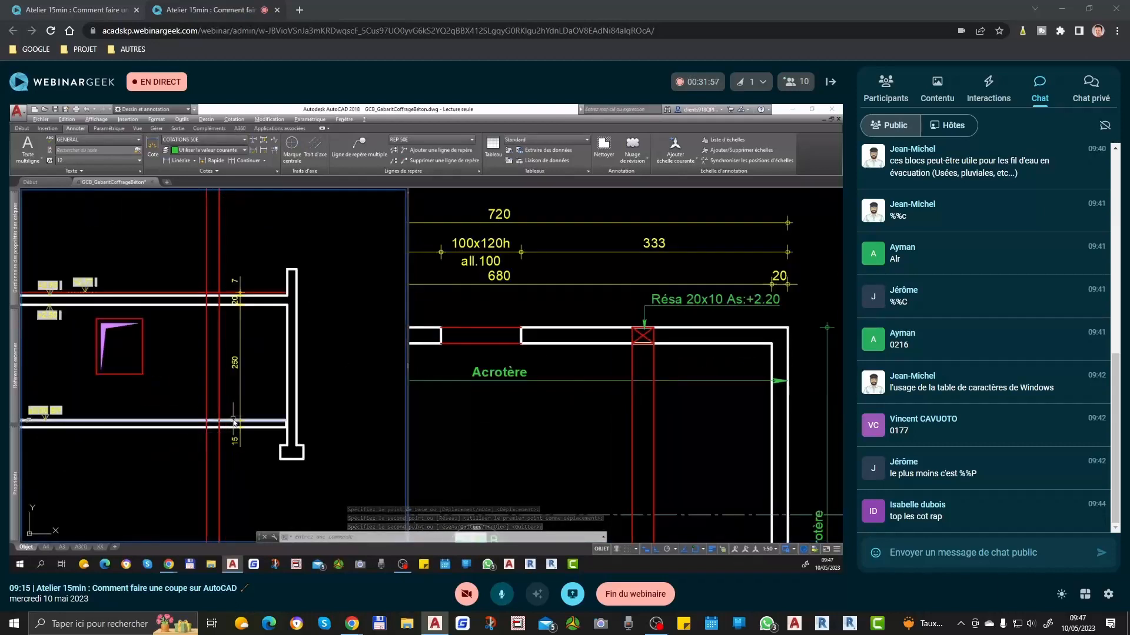
pyautogui.click(234, 420)
pyautogui.scroll(4, 231, 411)
pyautogui.press('Return')
pyautogui.click(232, 425)
pyautogui.scroll(-2, 232, 423)
pyautogui.write('2')
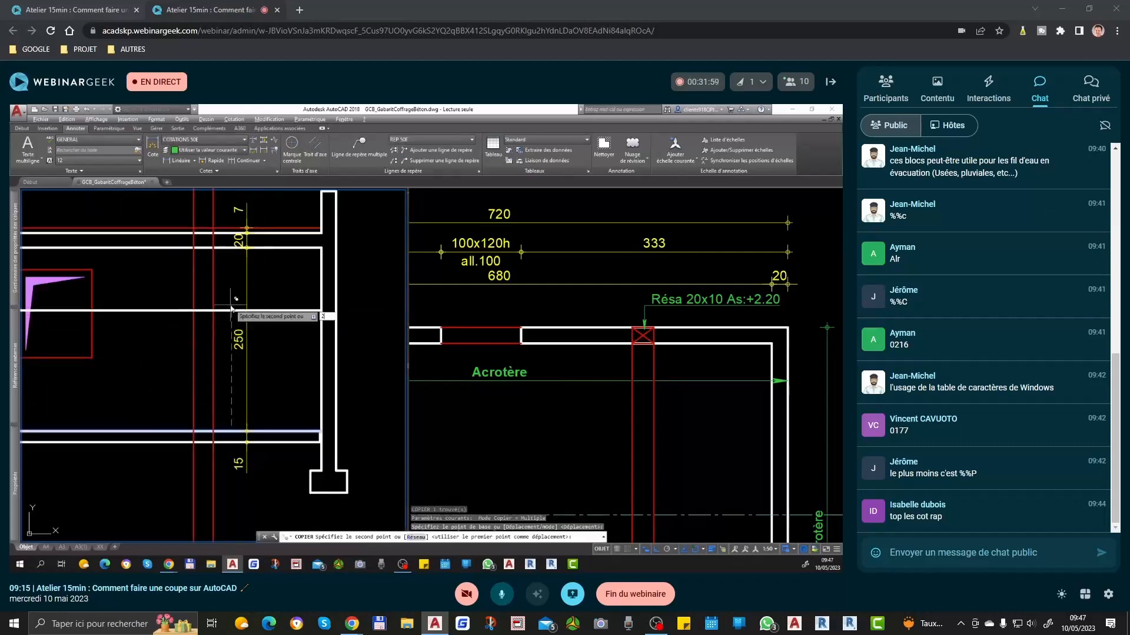
pyautogui.write('.20')
pyautogui.press('Return')
pyautogui.press('Return')
pyautogui.scroll(2, 191, 246)
pyautogui.write('rec')
pyautogui.press('Return')
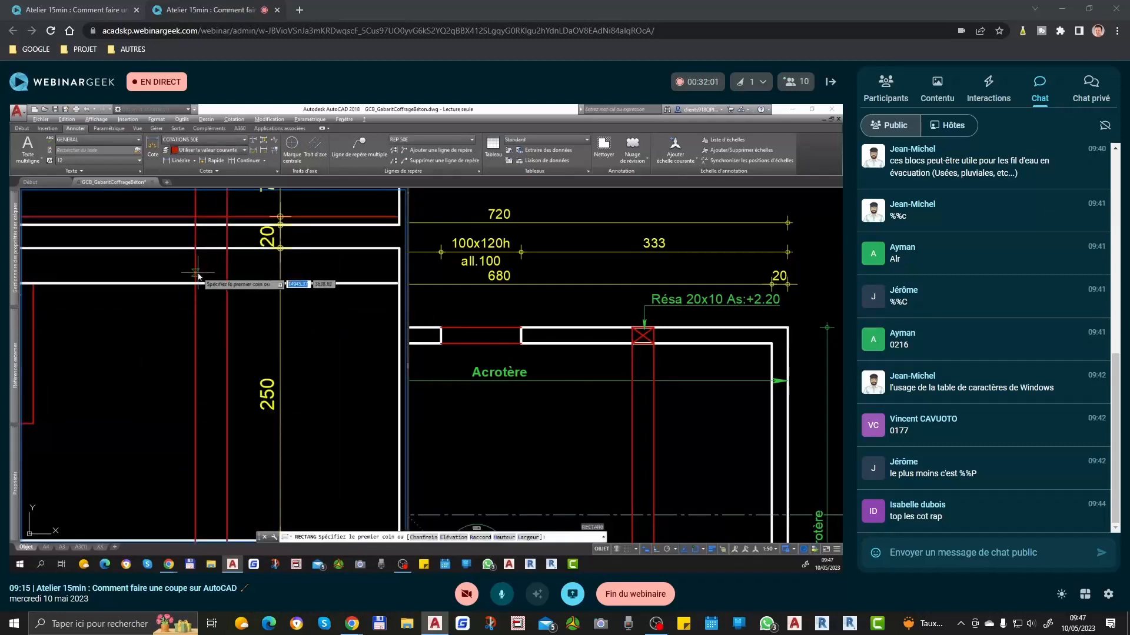
pyautogui.click(199, 275)
pyautogui.write('c')
# Step: Copy the +2.20 level line downward by 10 to mark the underside of the reservation
pyautogui.press('Return')
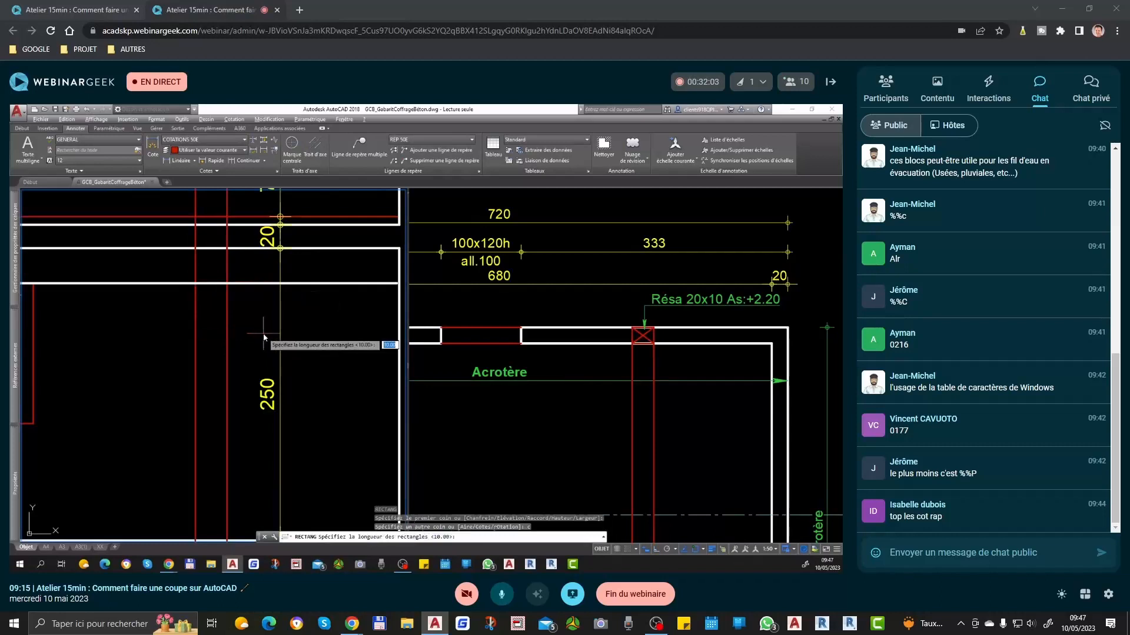
pyautogui.press('Escape')
pyautogui.click(216, 283)
pyautogui.write('co')
pyautogui.press('Return')
pyautogui.click(211, 299)
pyautogui.write('10')
# Step: Draw the reservation rectangle in the section between the two projection lines and the two level lines
pyautogui.press('Return')
pyautogui.press('Return')
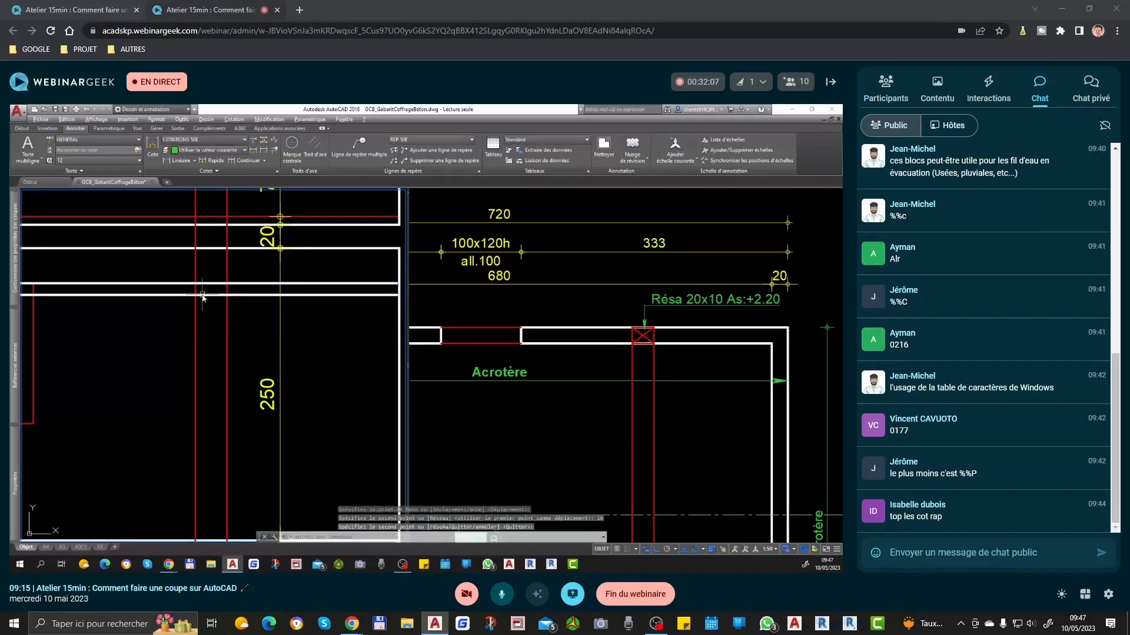
pyautogui.write('rec')
pyautogui.press('Return')
pyautogui.click(195, 284)
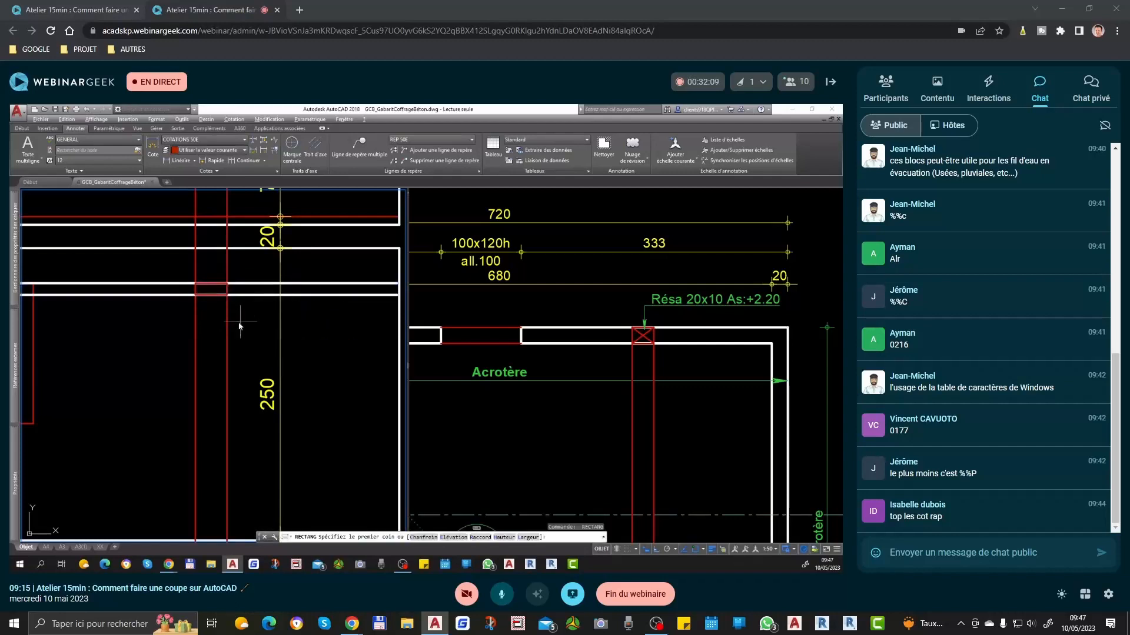
# Step: Delete the stray rectangle, the vertical projection lines and the horizontal level lines around the reservation in the section
pyautogui.click(242, 312)
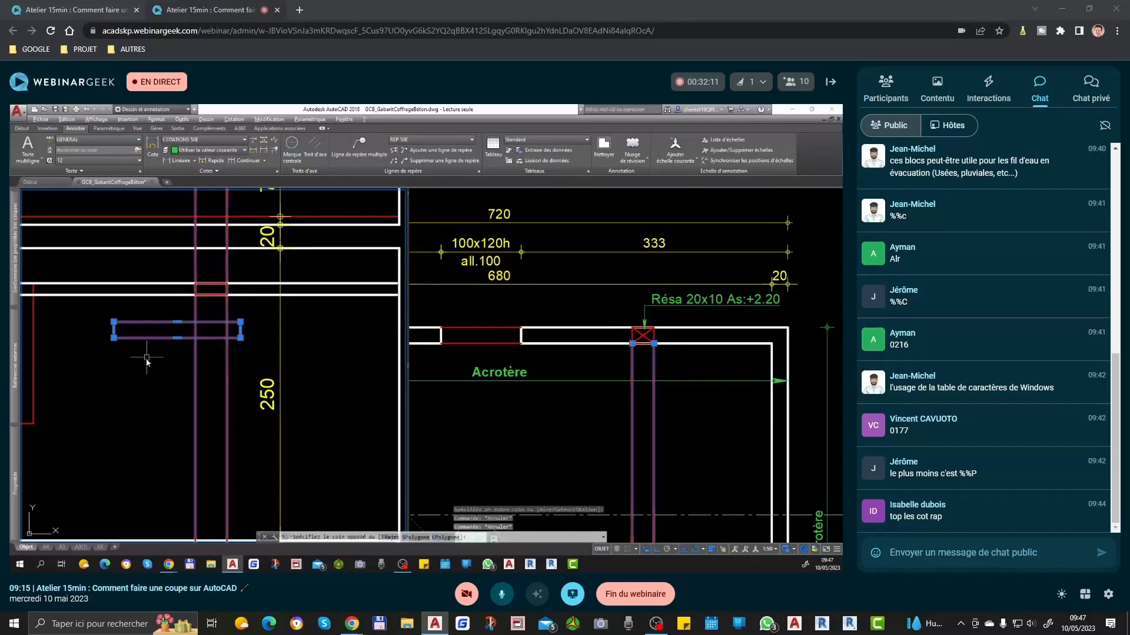
pyautogui.click(146, 358)
pyautogui.press('Delete')
pyautogui.click(250, 267)
pyautogui.click(239, 310)
pyautogui.press('Delete')
# Step: Draw a bent two-segment polyline inside the section's reservation, from its lower left corner via a point near the upper left to its upper right corner
pyautogui.scroll(4, 212, 292)
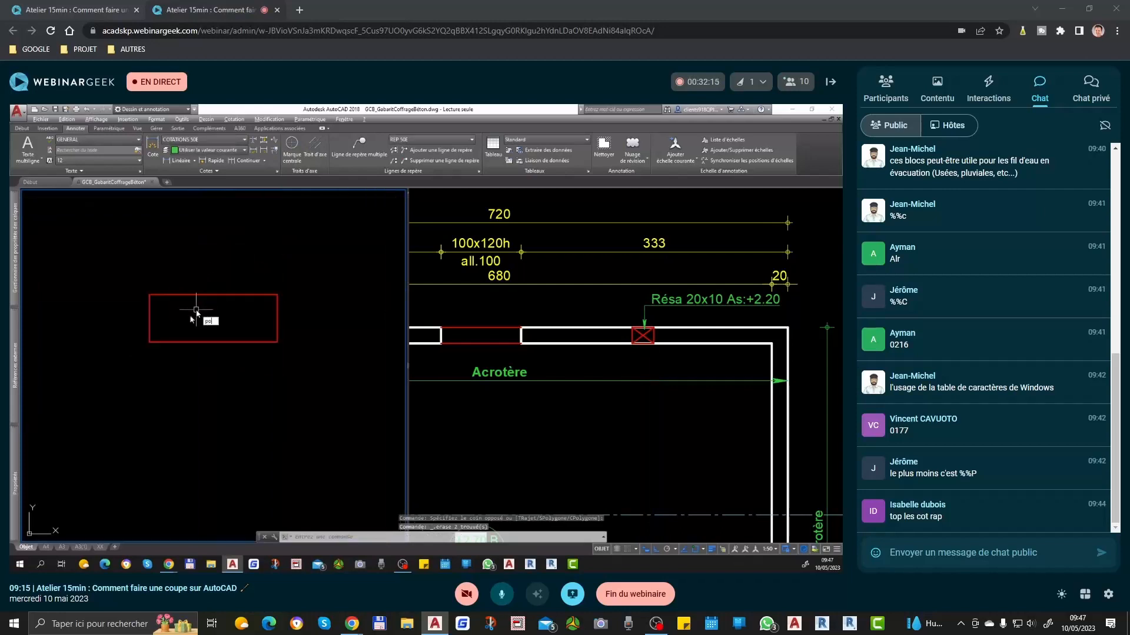
pyautogui.press('Return')
pyautogui.click(214, 317)
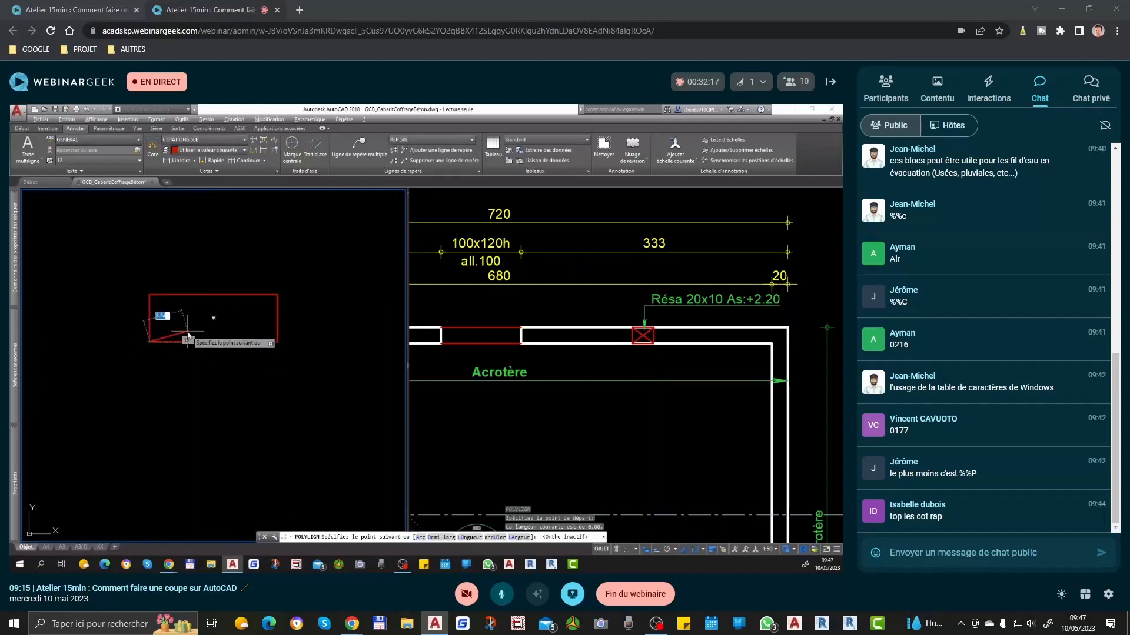
pyautogui.click(170, 308)
pyautogui.click(277, 295)
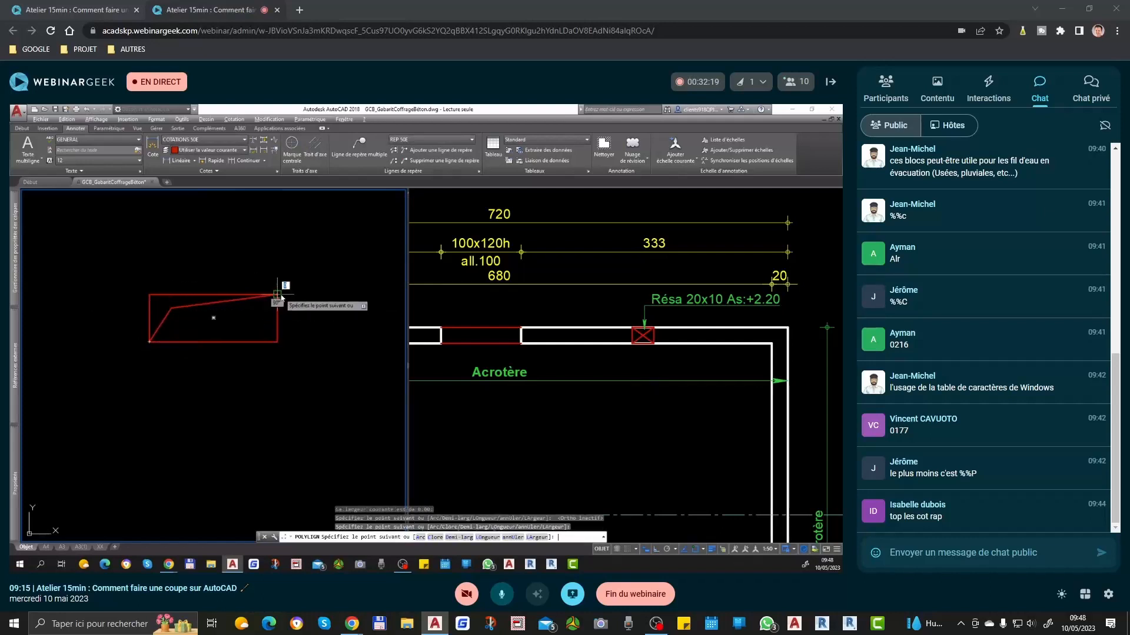
pyautogui.press('Return')
pyautogui.scroll(-5, 285, 320)
pyautogui.scroll(-4, 259, 327)
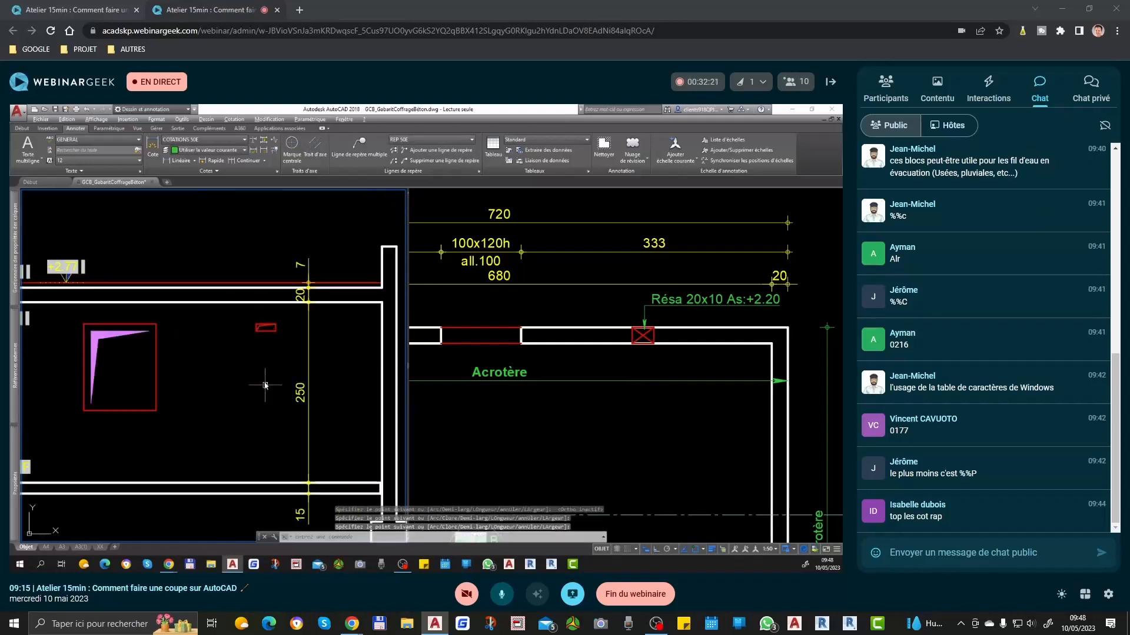
pyautogui.click(632, 374)
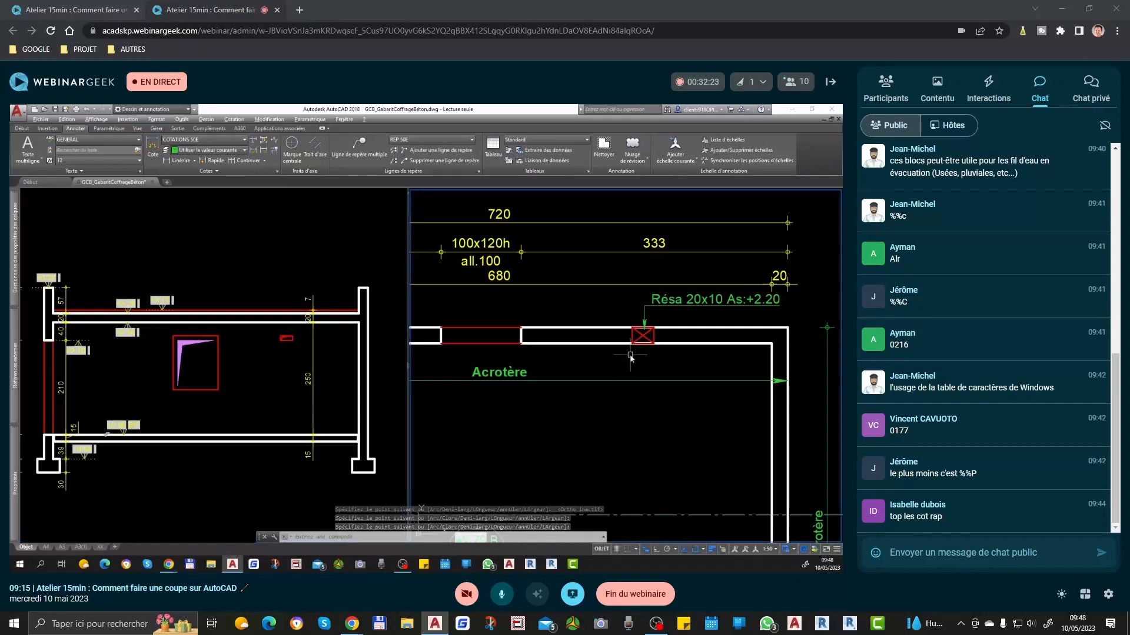
# Step: Try erasing the reservation and its bent polyline from the section, and undo that deletion
pyautogui.scroll(-5, 671, 352)
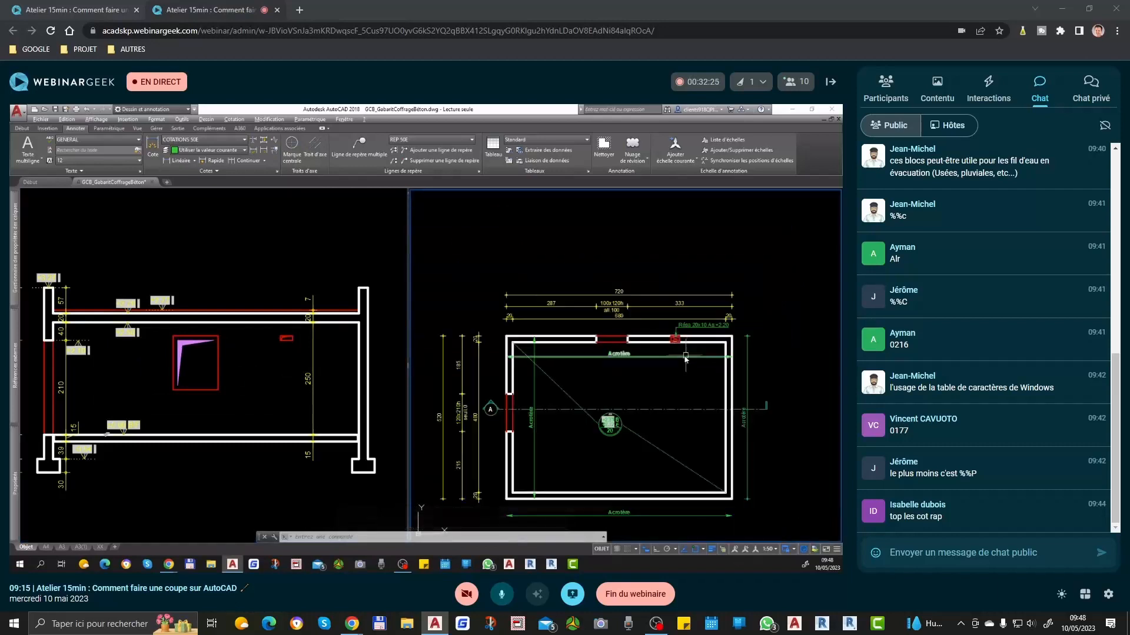
pyautogui.scroll(2, 724, 291)
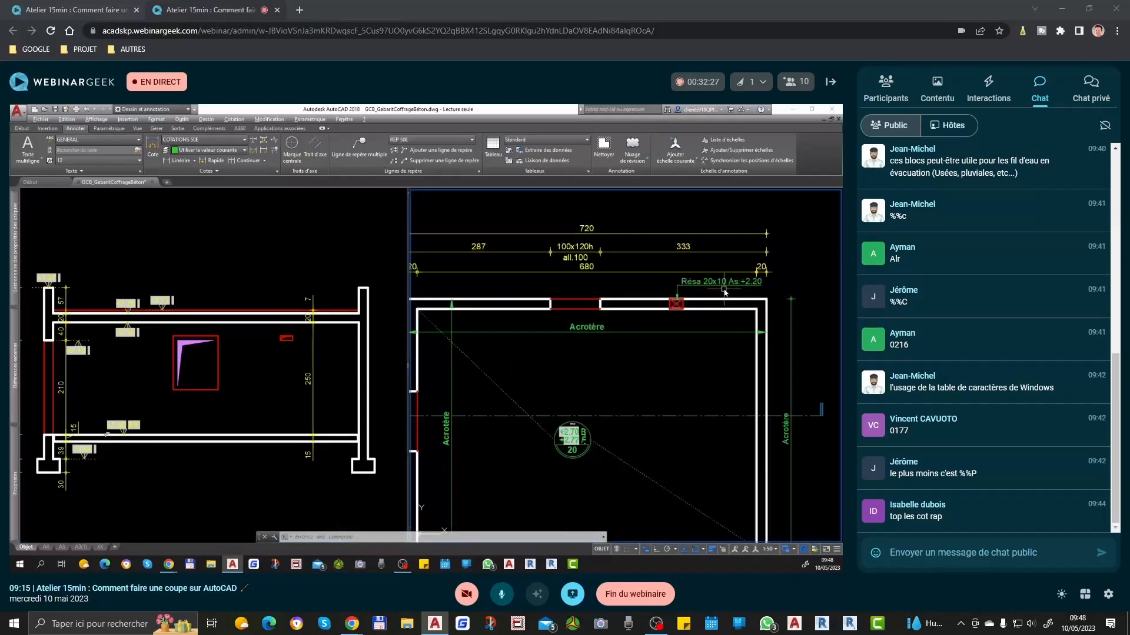
pyautogui.click(264, 327)
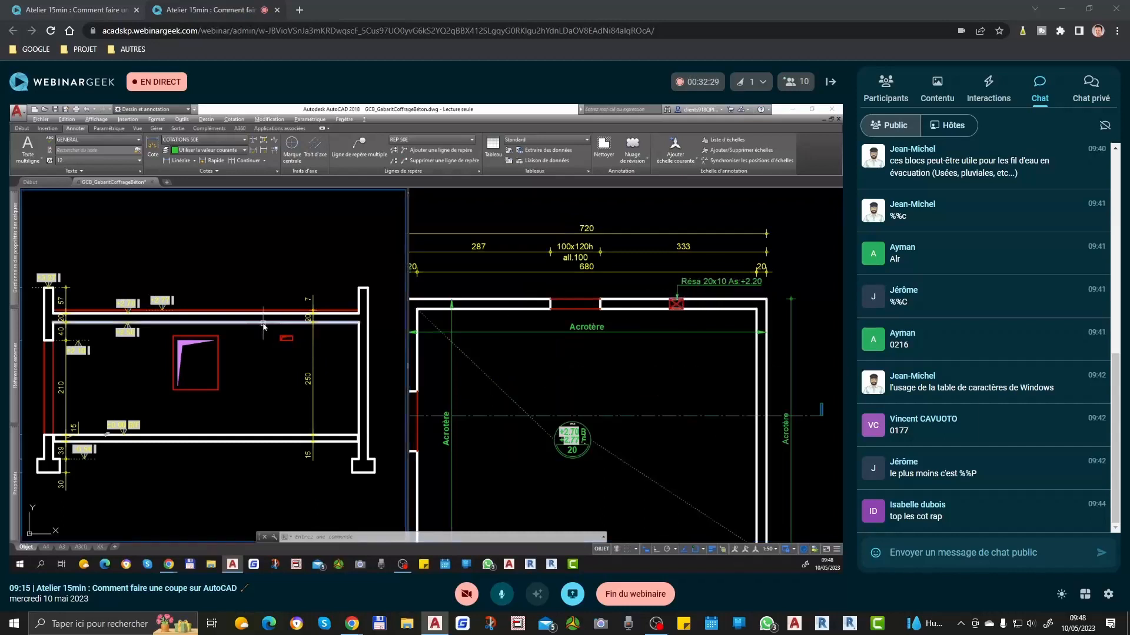
pyautogui.scroll(2, 264, 324)
pyautogui.click(264, 337)
pyautogui.click(325, 367)
pyautogui.press('Delete')
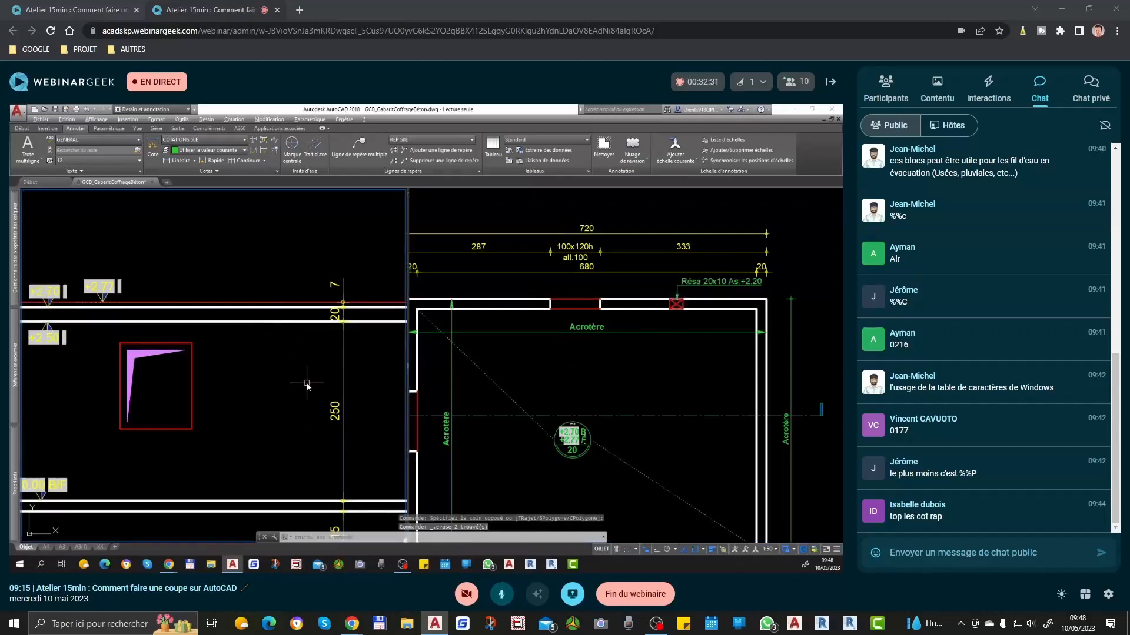
pyautogui.hotkey('ctrl', 'z')
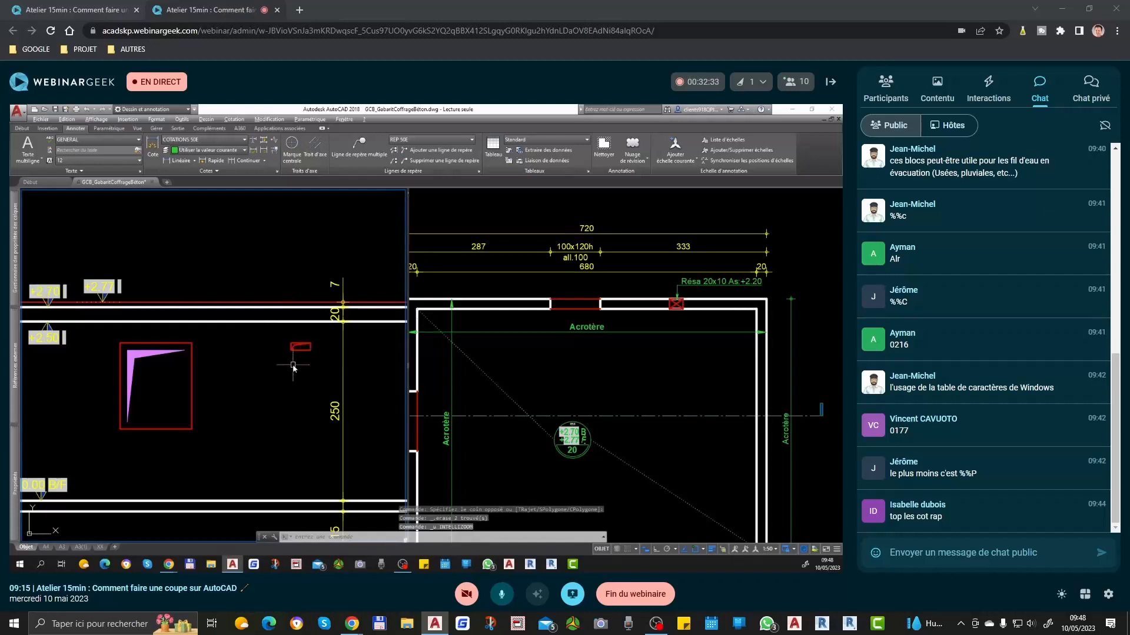
pyautogui.scroll(-2, 303, 352)
pyautogui.click(688, 309)
pyautogui.scroll(2, 693, 307)
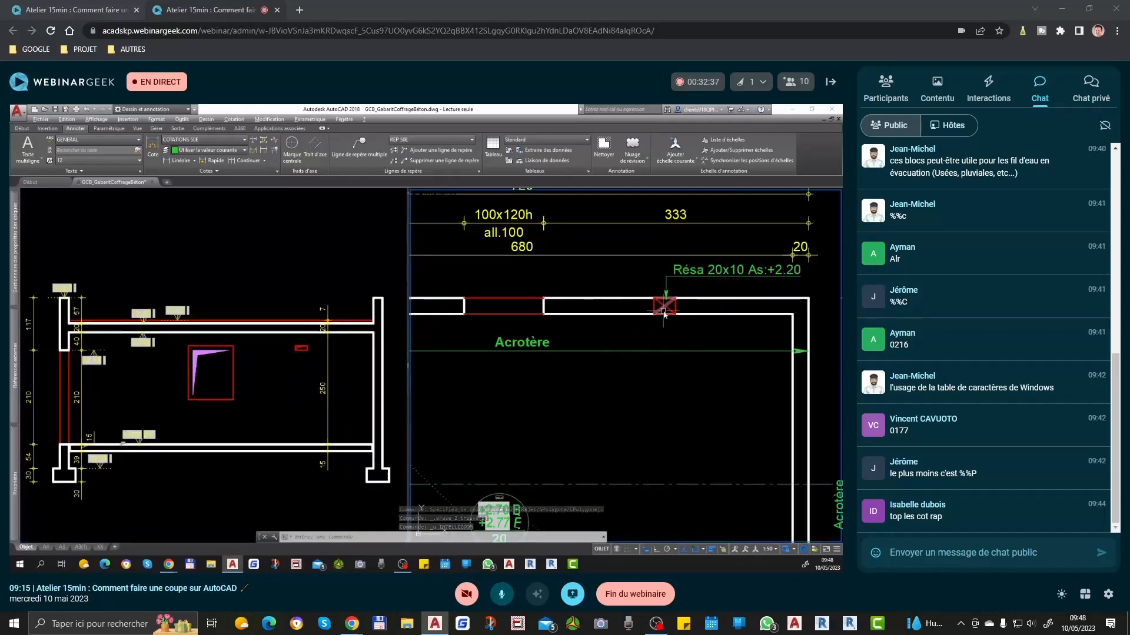
pyautogui.scroll(-2, 663, 312)
pyautogui.click(313, 366)
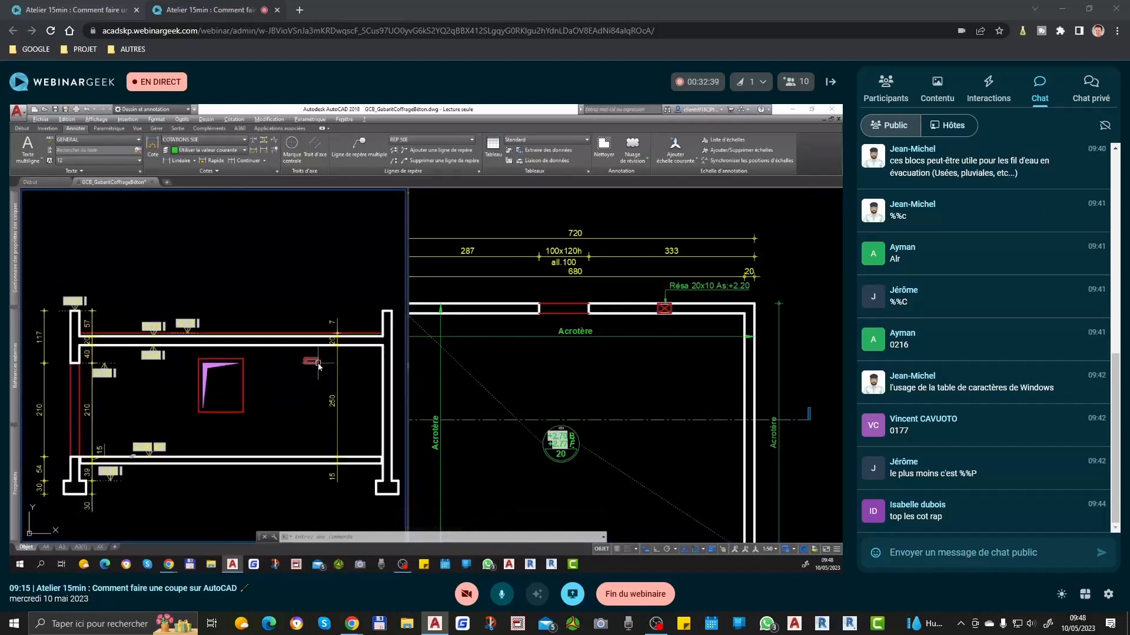
pyautogui.click(706, 317)
pyautogui.scroll(-2, 712, 312)
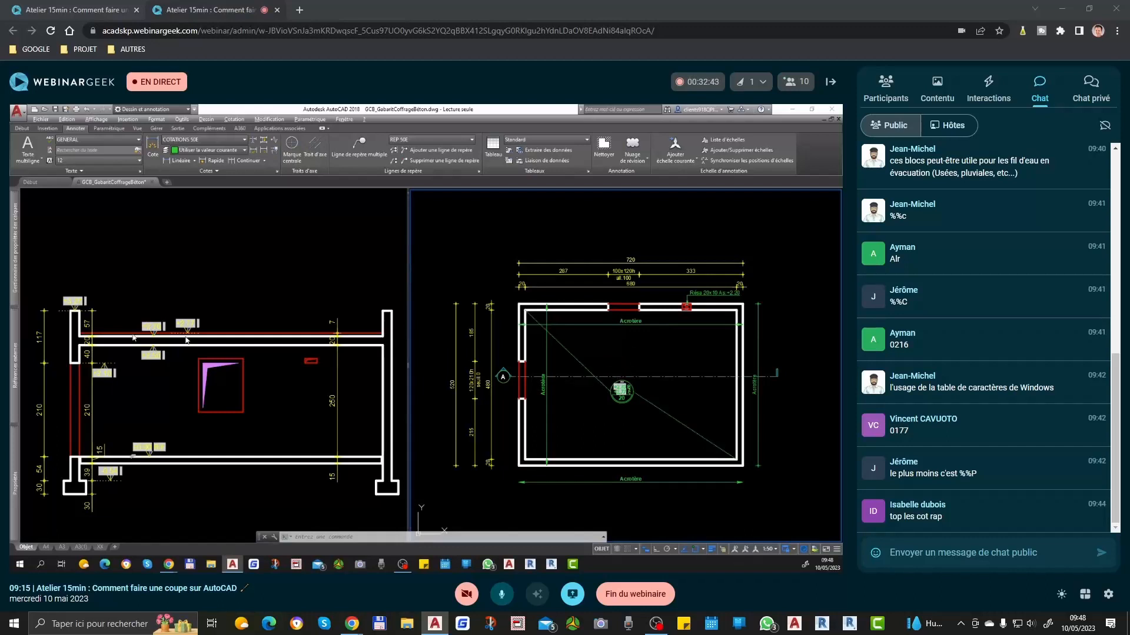
# Step: Delete the window from the middle of the section
pyautogui.click(188, 355)
pyautogui.click(187, 354)
pyautogui.click(272, 437)
pyautogui.press('Delete')
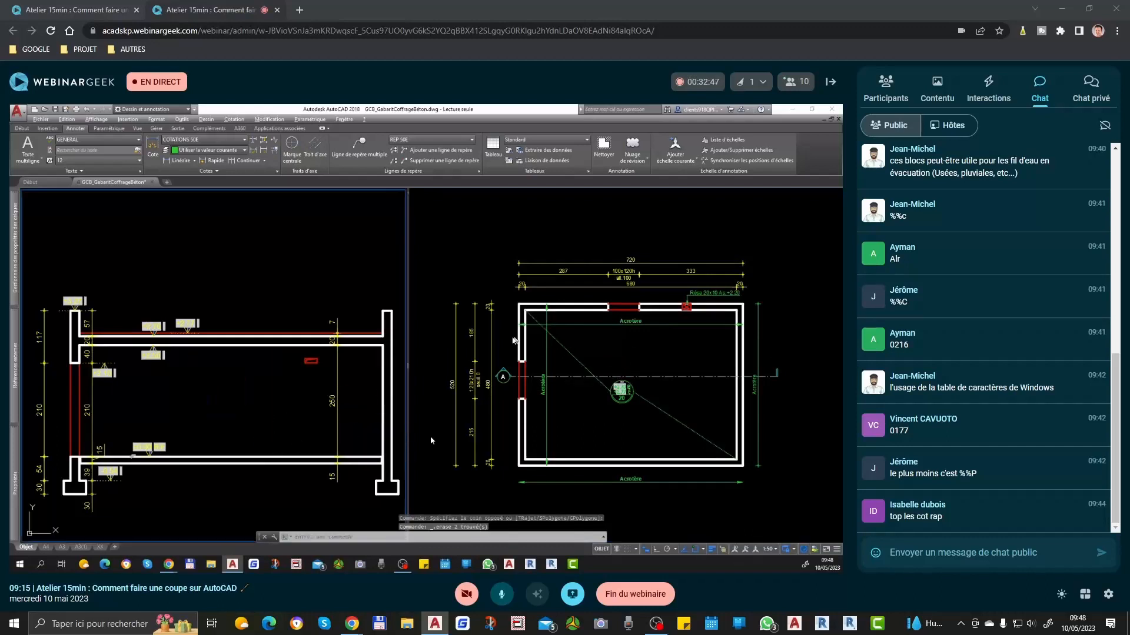
# Step: Move section line A up in the plan so it runs just inside the upper wall
pyautogui.click(612, 375)
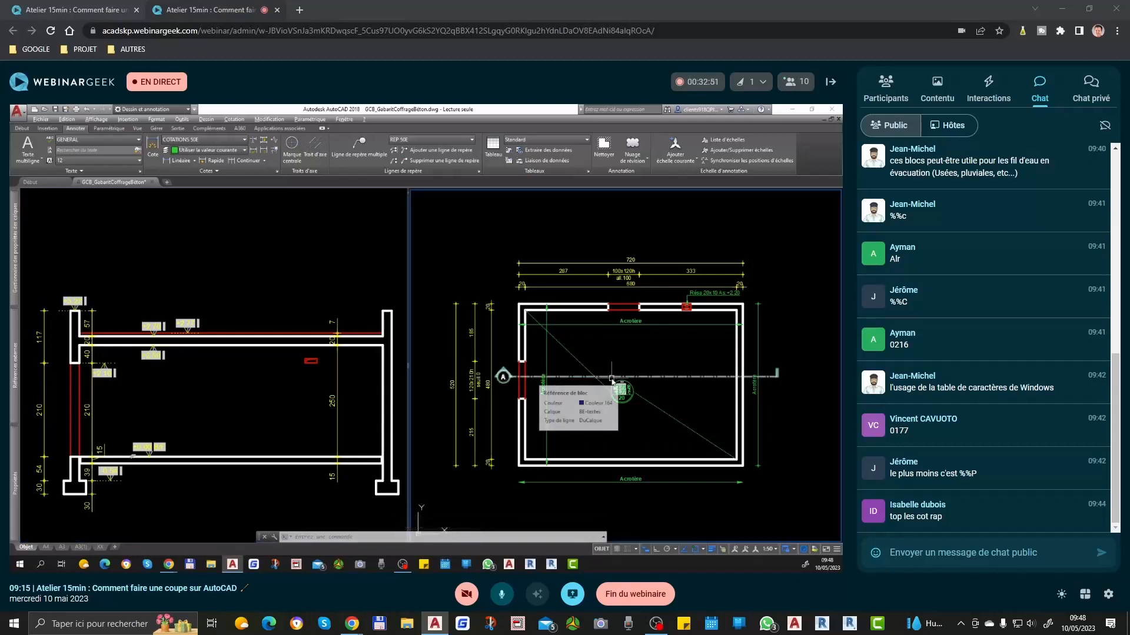
pyautogui.press('Escape')
pyautogui.scroll(4, 610, 357)
pyautogui.scroll(-4, 633, 389)
pyautogui.write('d')
pyautogui.press('space')
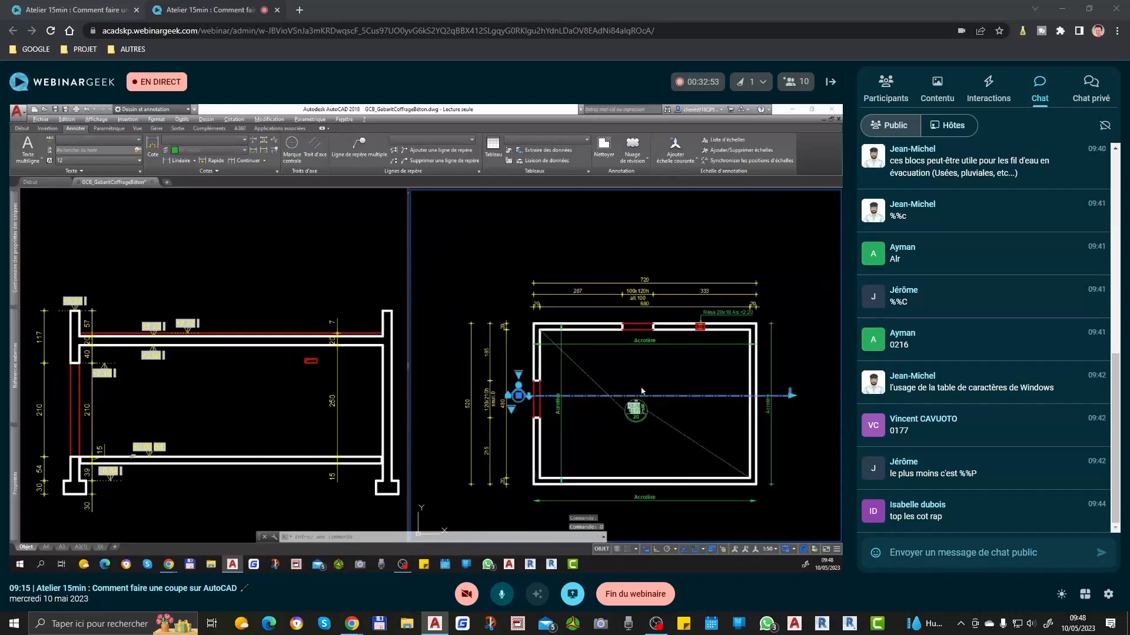
pyautogui.click(638, 389)
pyautogui.scroll(6, 646, 334)
pyautogui.click(646, 335)
pyautogui.scroll(-6, 598, 354)
pyautogui.press('space')
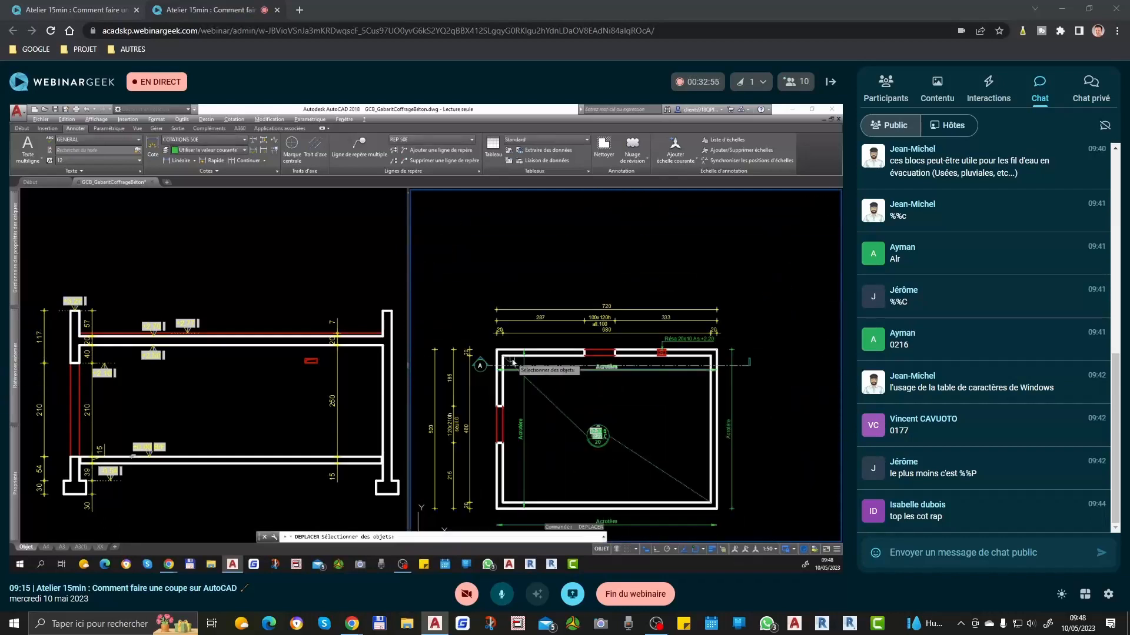
pyautogui.scroll(4, 504, 358)
pyautogui.press('Escape')
pyautogui.scroll(-2, 467, 387)
pyautogui.scroll(-2, 467, 388)
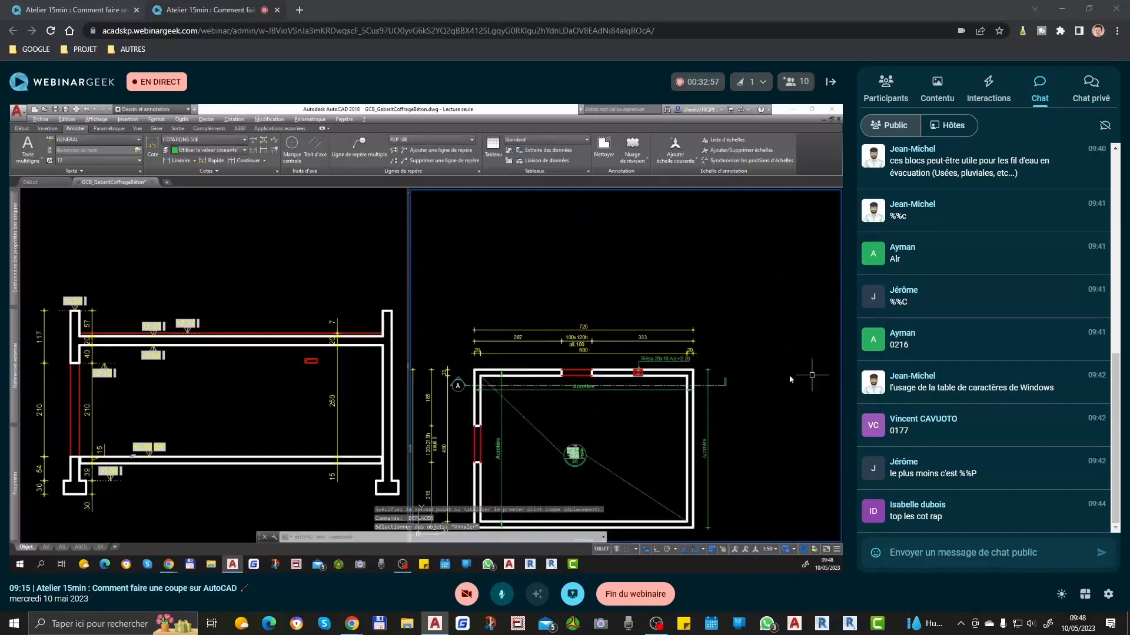
# Step: Move section line A back down in the plan to cross the middle of the room
pyautogui.scroll(2, 747, 376)
pyautogui.scroll(5, 568, 371)
pyautogui.scroll(-5, 665, 385)
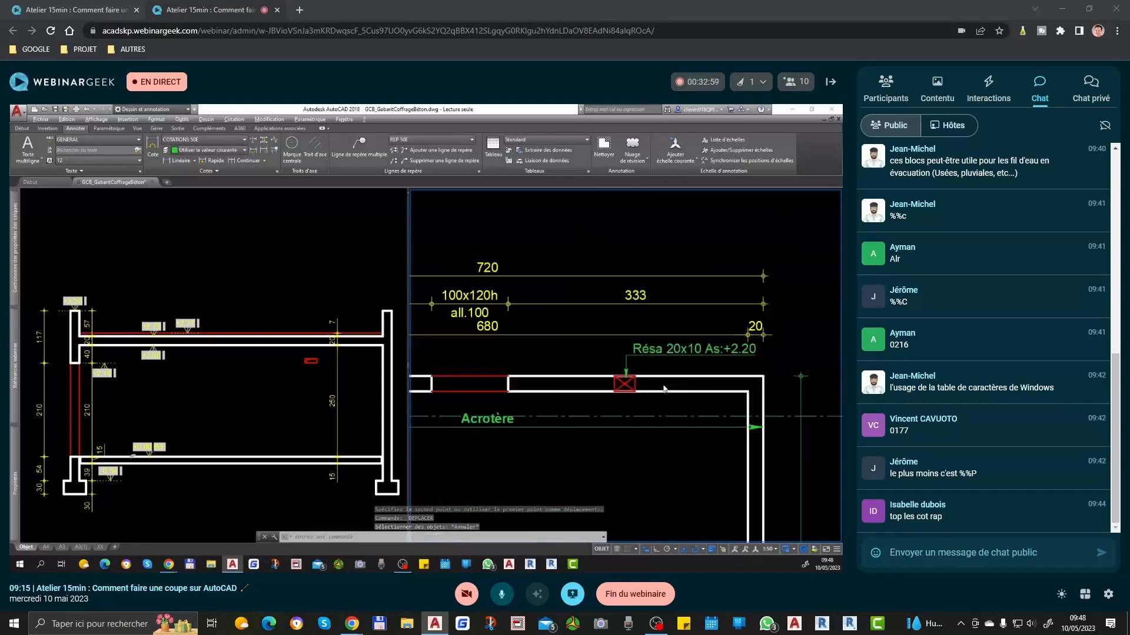
pyautogui.click(522, 404)
pyautogui.scroll(-4, 624, 357)
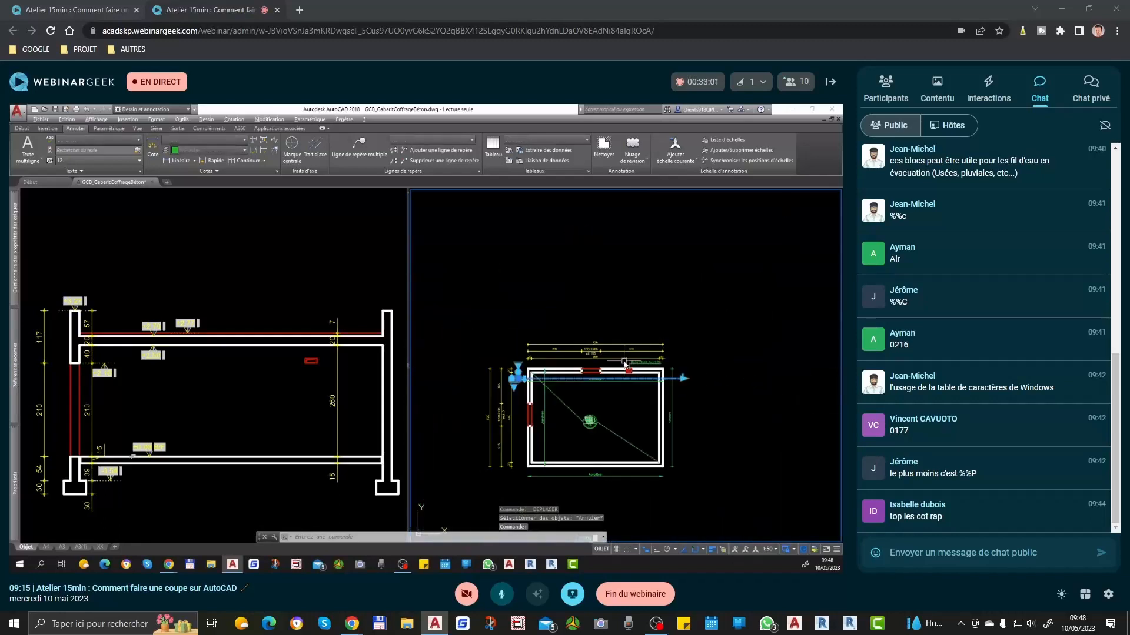
pyautogui.write('d')
pyautogui.press('space')
pyautogui.scroll(2, 600, 388)
pyautogui.click(613, 391)
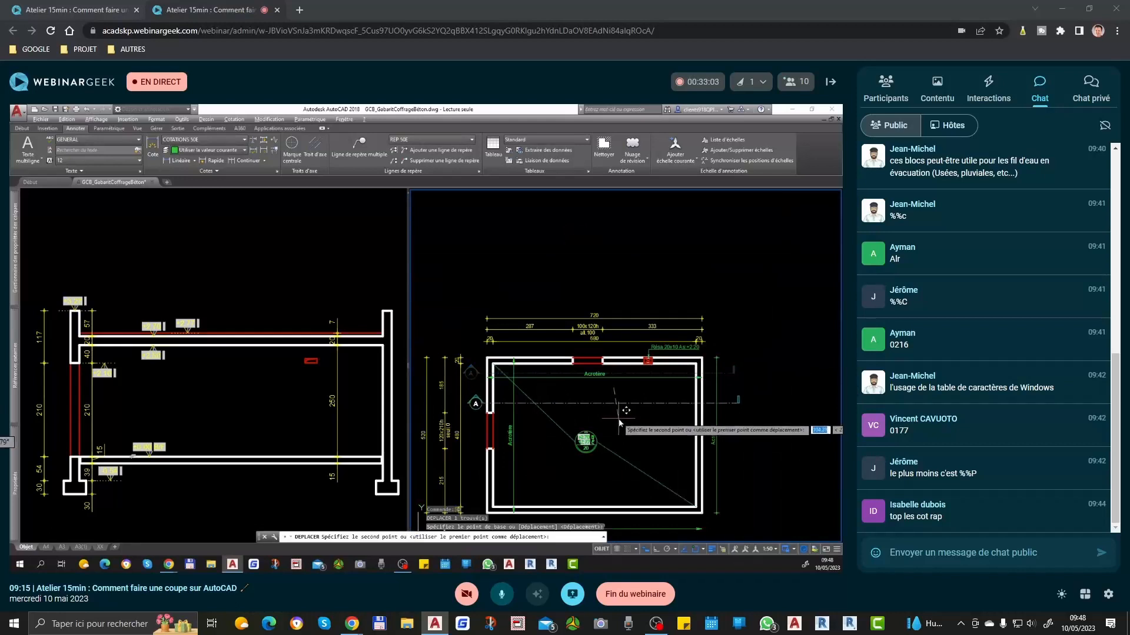
pyautogui.click(617, 459)
pyautogui.scroll(4, 593, 358)
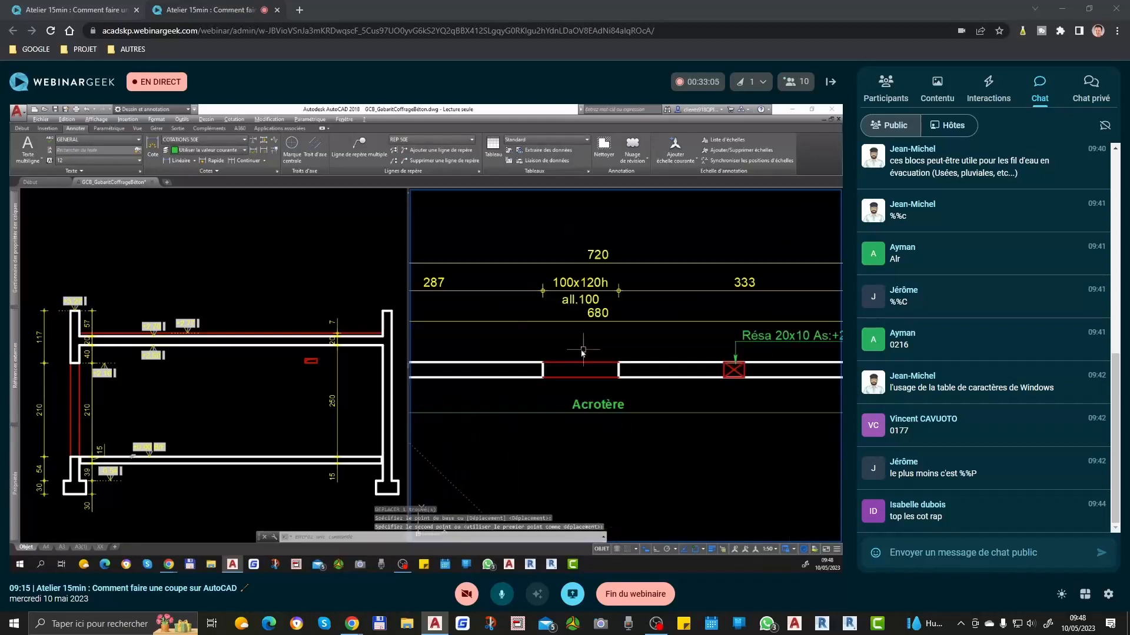
pyautogui.click(532, 346)
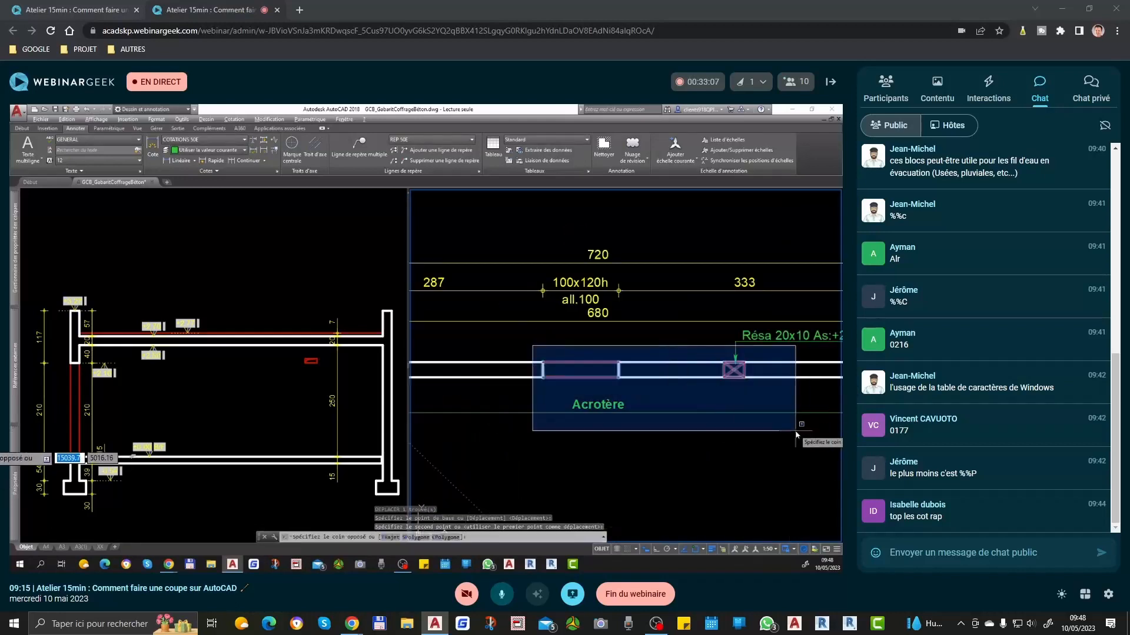
pyautogui.press('Escape')
pyautogui.scroll(-4, 731, 332)
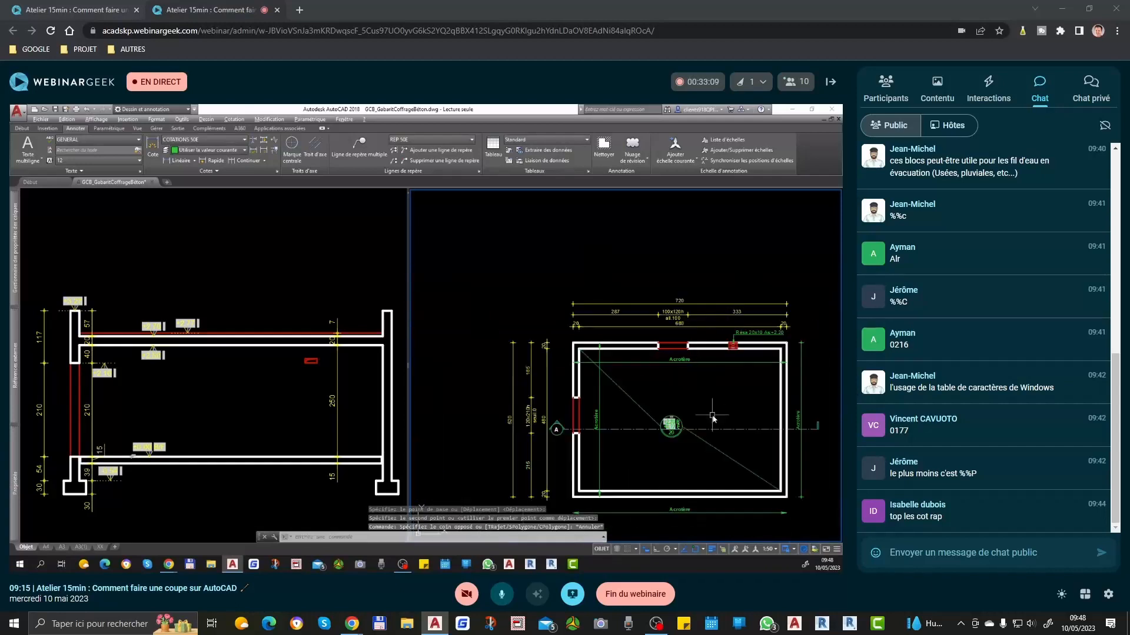
# Step: Move section line A slightly upward so it passes through the opening in the plan's left wall
pyautogui.click(715, 428)
pyautogui.scroll(2, 591, 424)
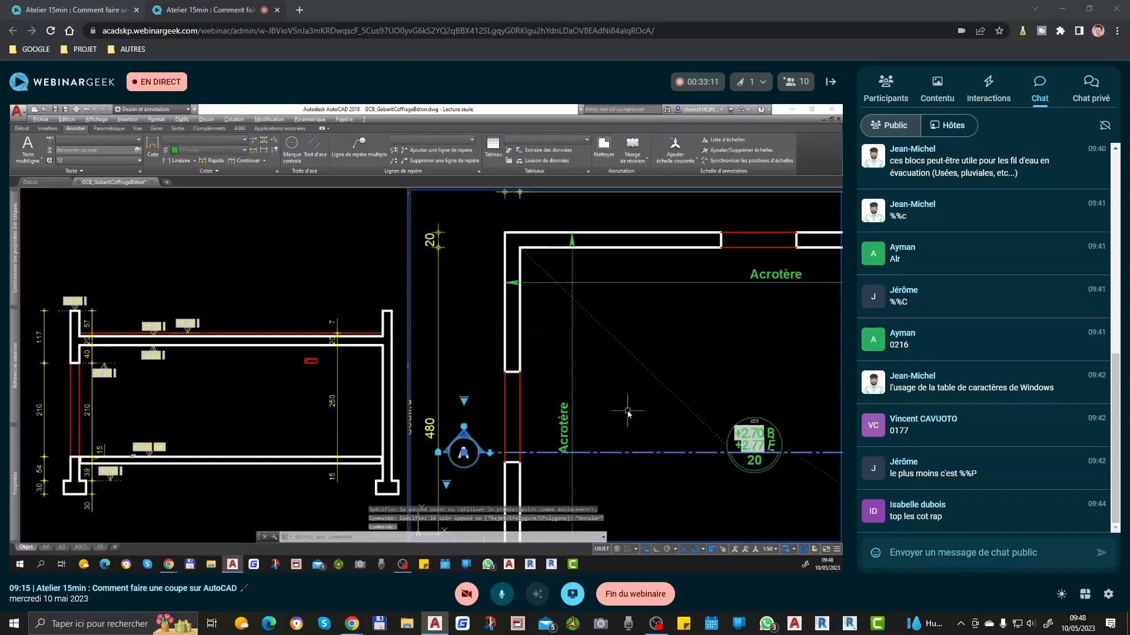
pyautogui.press('space')
pyautogui.click(779, 386)
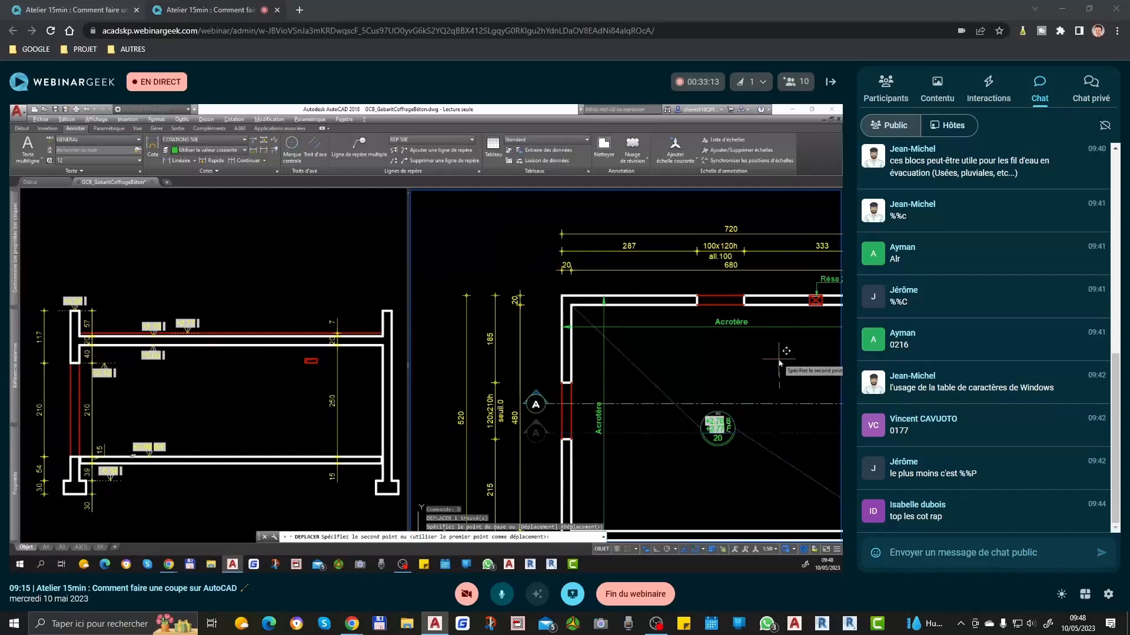
pyautogui.click(780, 357)
pyautogui.scroll(-3, 600, 406)
# Step: Examine the part of the plan beyond section line A, including the upper wall's opening and reservation
pyautogui.click(501, 299)
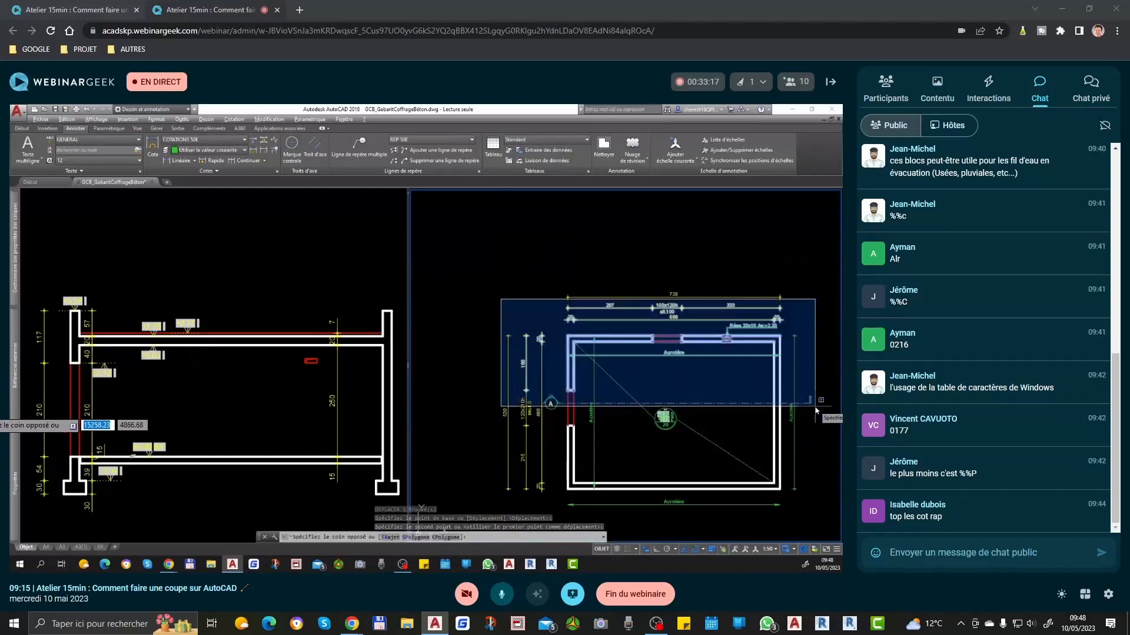
pyautogui.press('Escape')
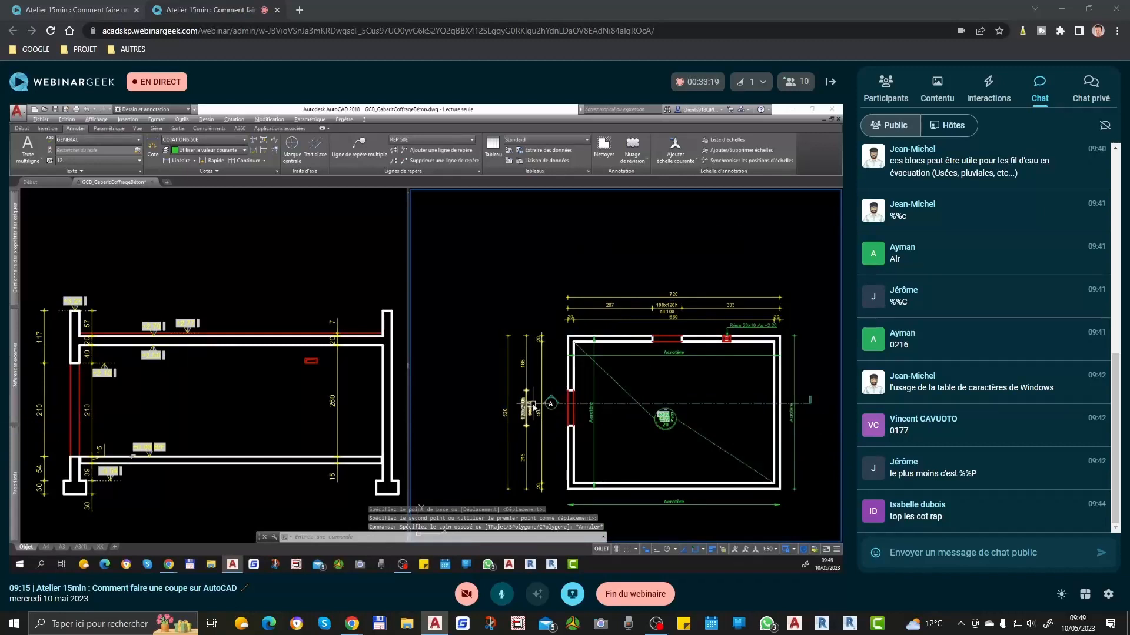
pyautogui.press('Escape')
pyautogui.press('Escape')
pyautogui.click(464, 398)
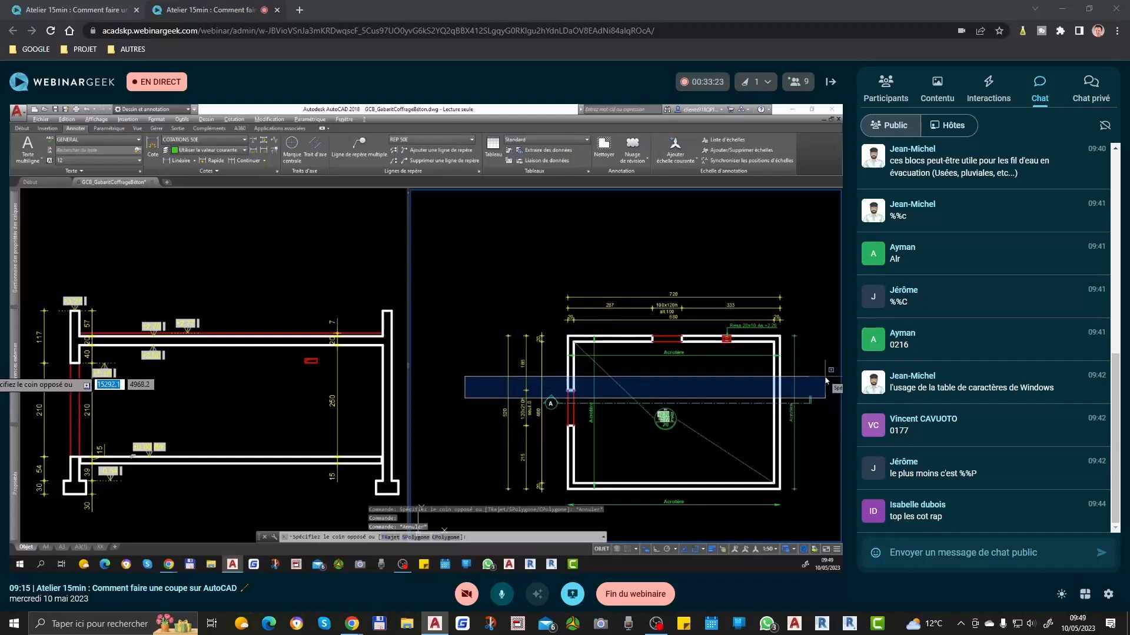
pyautogui.click(827, 379)
pyautogui.press('Escape')
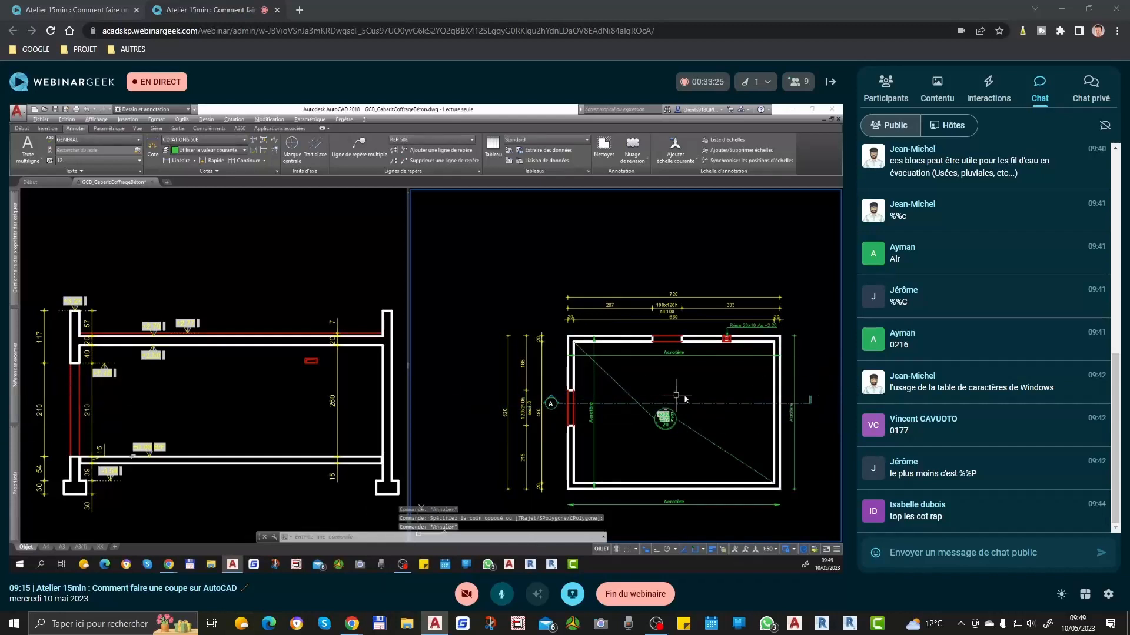
pyautogui.moveTo(666, 400); pyautogui.dragTo(627, 406, button='middle')
pyautogui.scroll(2, 628, 401)
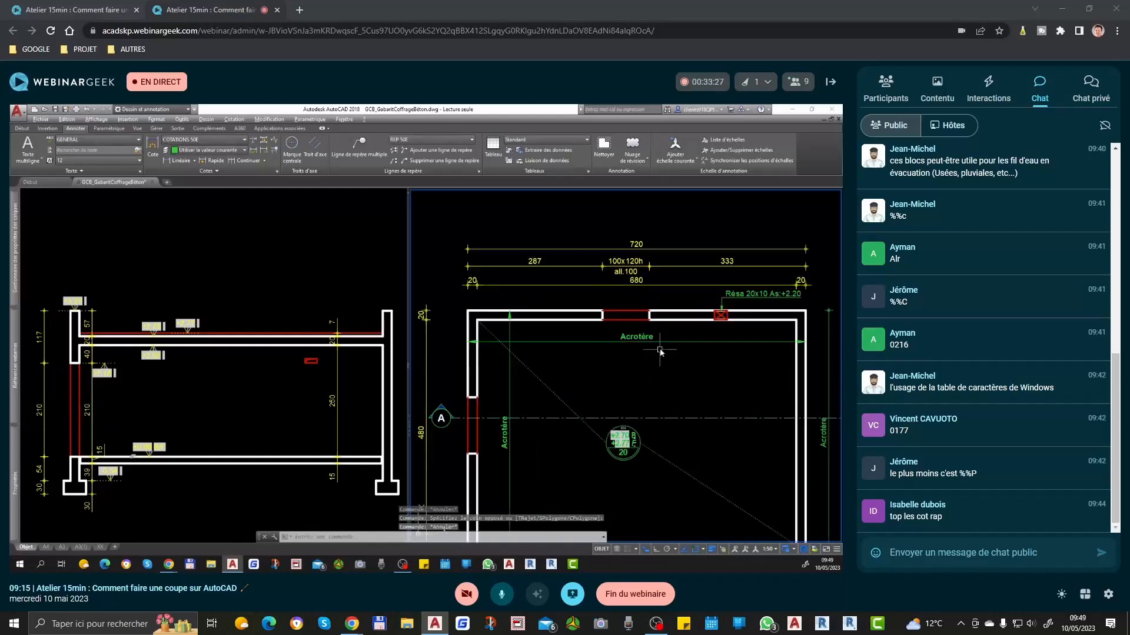
pyautogui.scroll(-2, 659, 352)
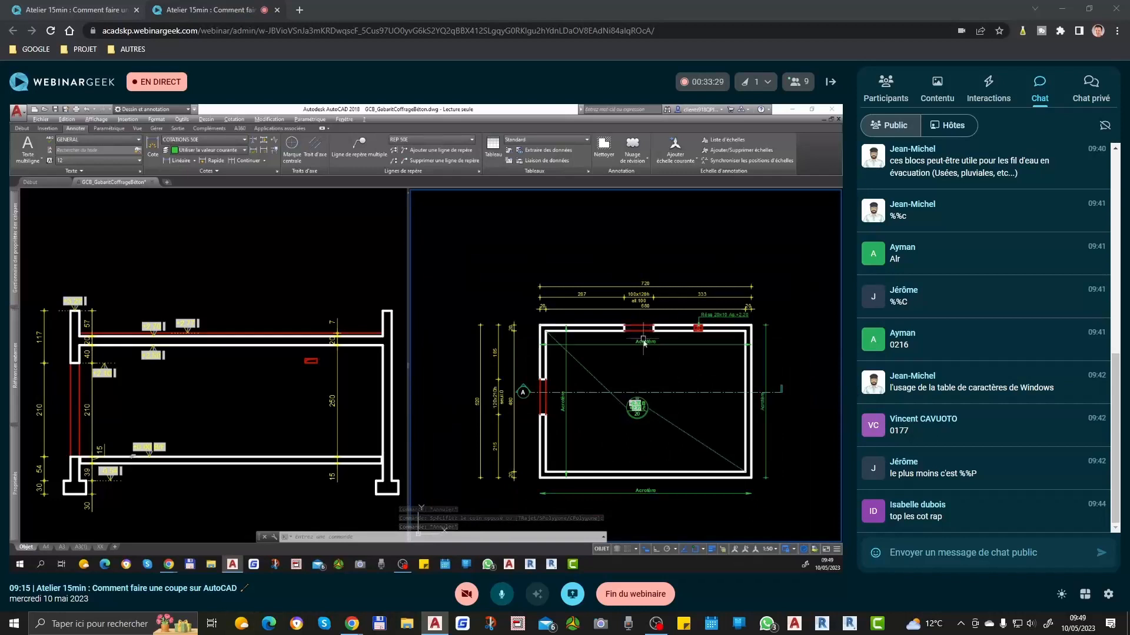
# Step: Undo the section line moves in the plan and the deletion of the window in the section
pyautogui.click(236, 374)
pyautogui.hotkey('ctrl', 'z')
pyautogui.hotkey('ctrl', 'z')
pyautogui.hotkey('ctrl', 'z')
pyautogui.hotkey('ctrl', 'z')
pyautogui.hotkey('ctrl', 'z')
pyautogui.hotkey('ctrl', 'z')
pyautogui.hotkey('ctrl', 'z')
pyautogui.hotkey('ctrl', 'z')
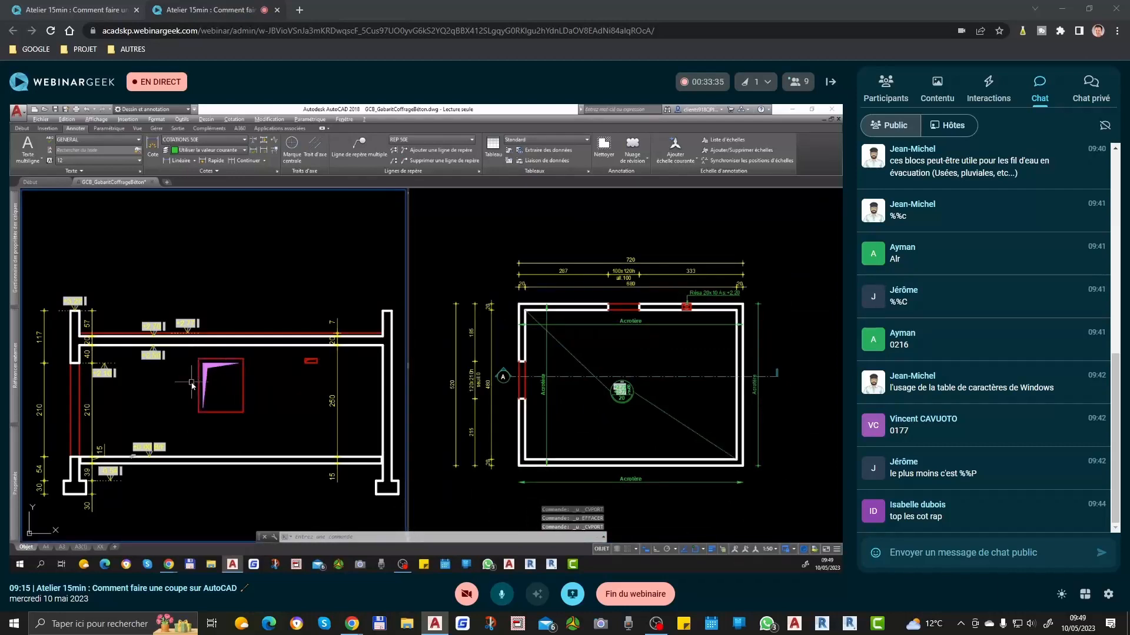
# Step: Compare the head of the section's window with the head of the left wall opening, using a temporary horizontal line from the window's upper left corner
pyautogui.scroll(2, 215, 362)
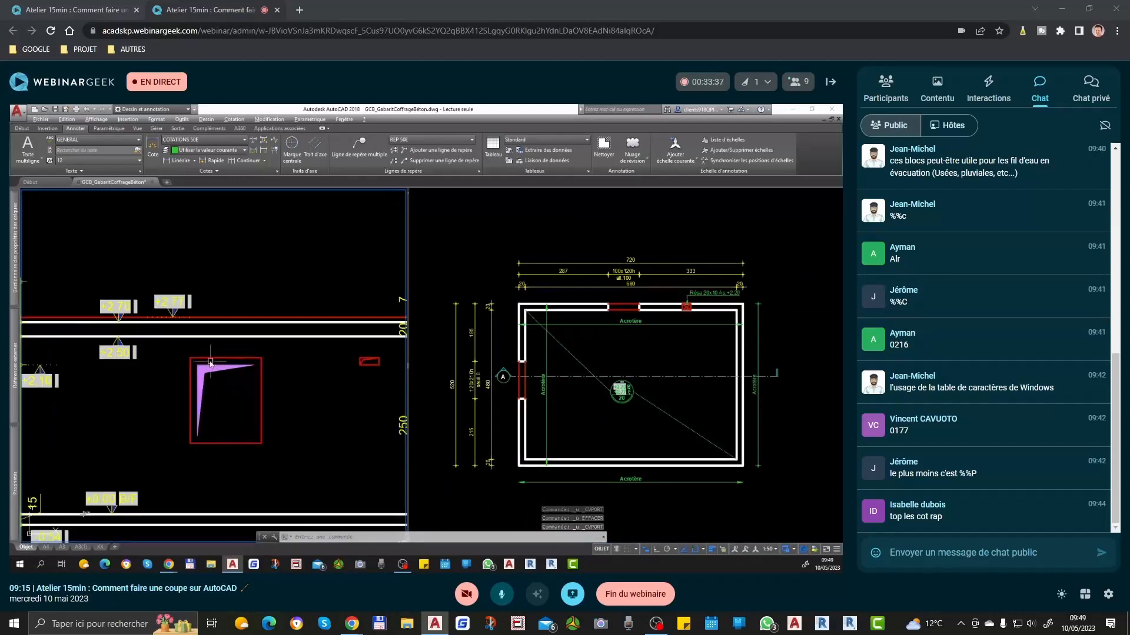
pyautogui.scroll(-3, 200, 382)
pyautogui.moveTo(172, 413); pyautogui.dragTo(211, 381, button='middle')
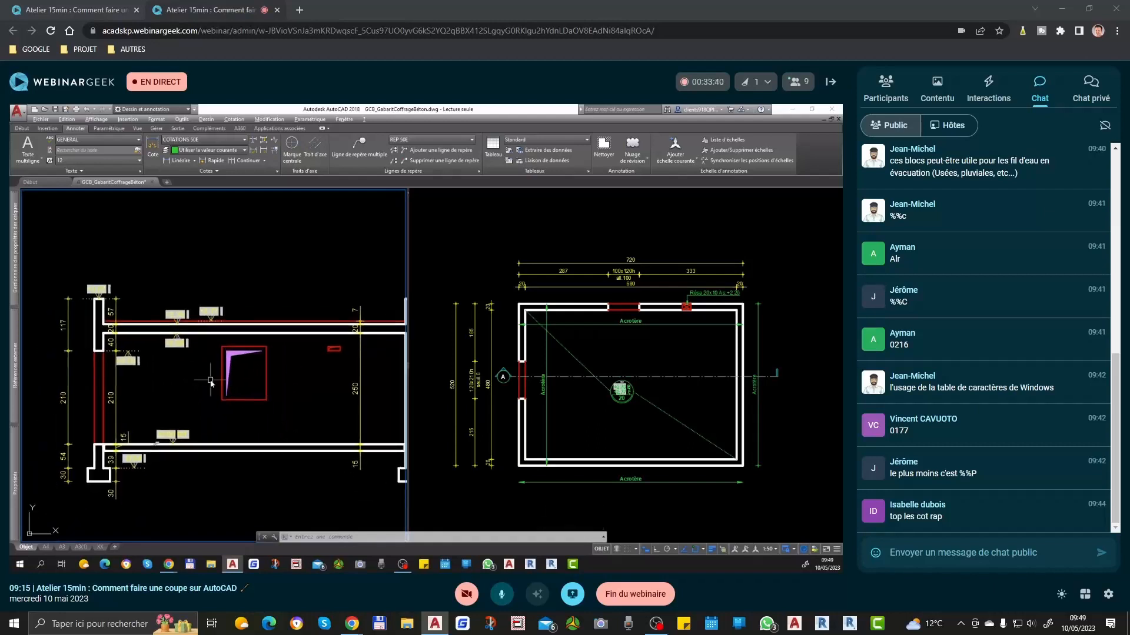
pyautogui.write('l')
pyautogui.press('Return')
pyautogui.click(221, 349)
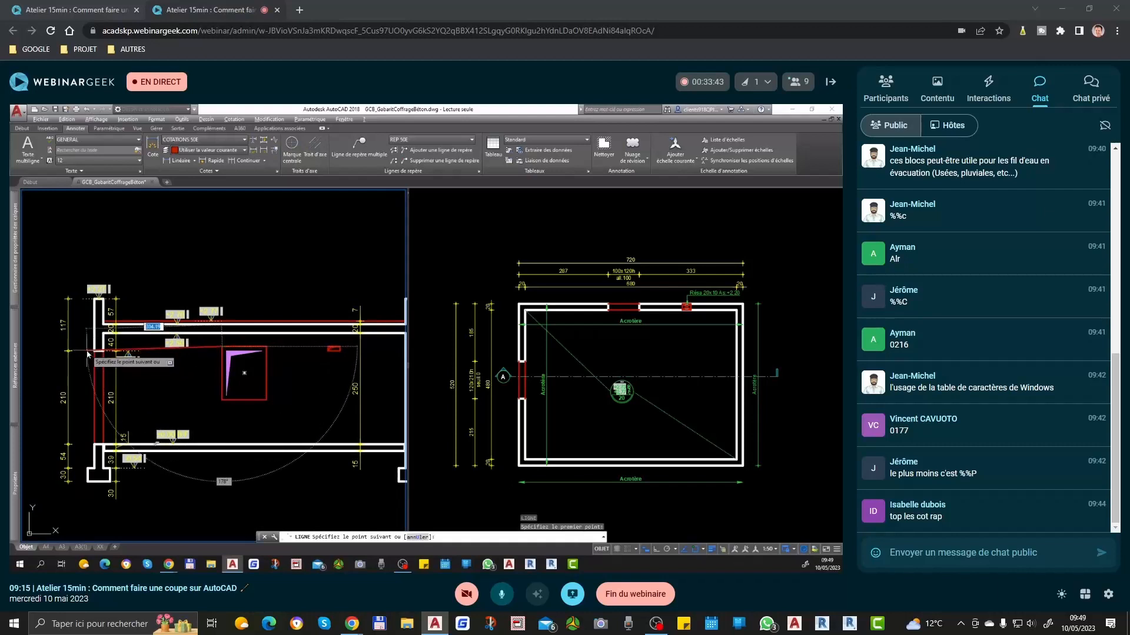
pyautogui.press('F8')
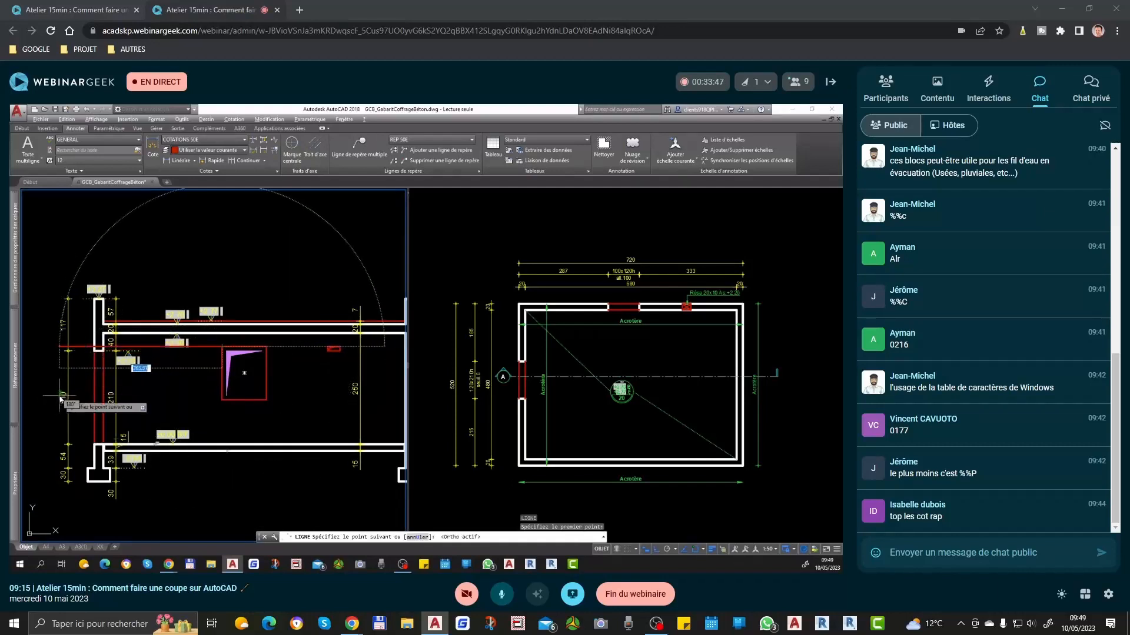
pyautogui.press('Escape')
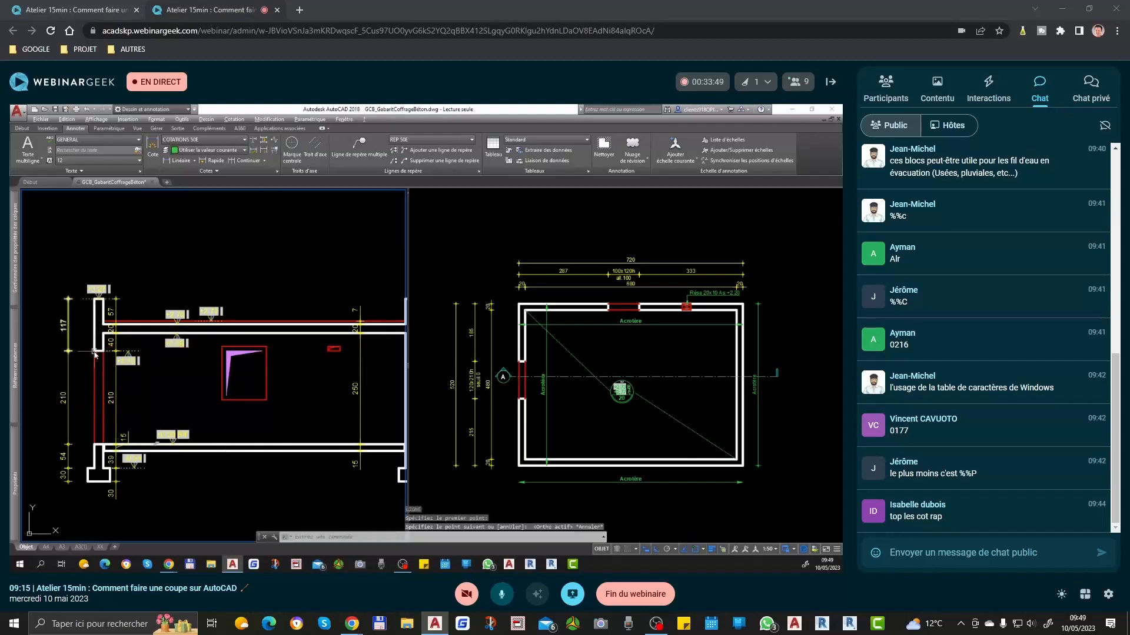
pyautogui.scroll(2, 92, 348)
pyautogui.click(86, 350)
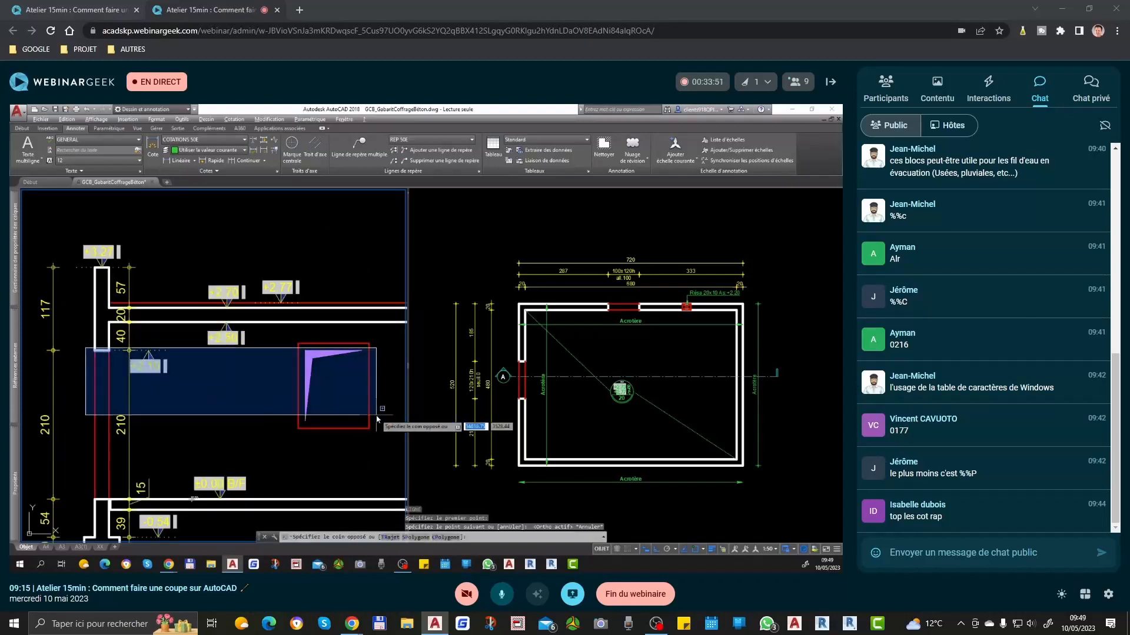
pyautogui.press('Escape')
# Step: Move the section's window down so its head aligns with the head of the left wall opening
pyautogui.click(328, 346)
pyautogui.click(282, 382)
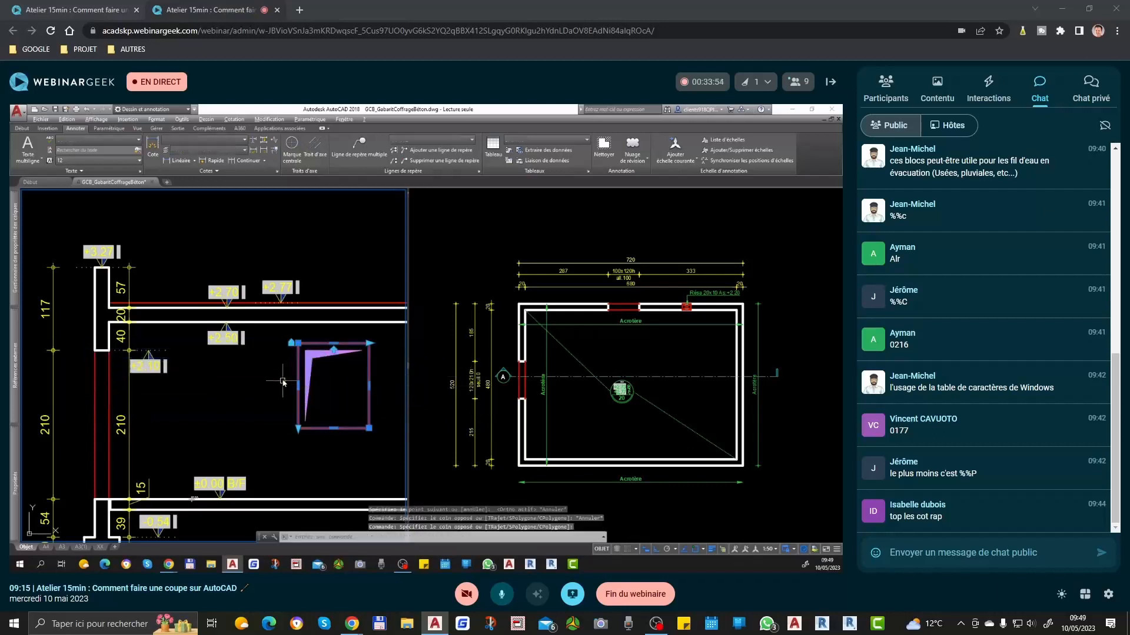
pyautogui.press('Return')
pyautogui.click(299, 343)
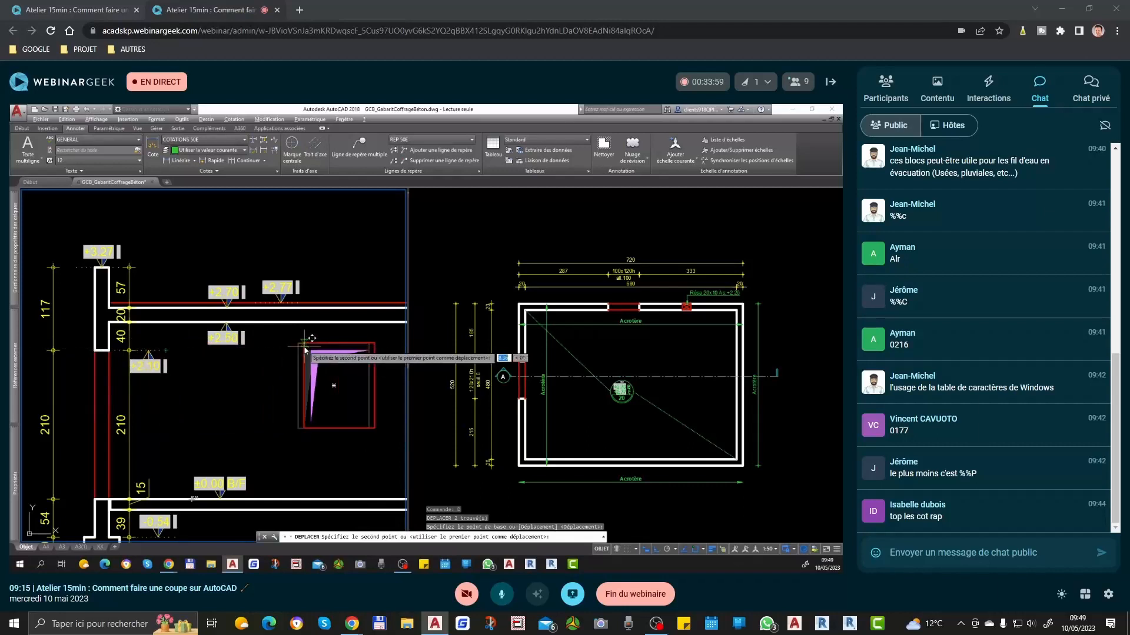
pyautogui.click(292, 356)
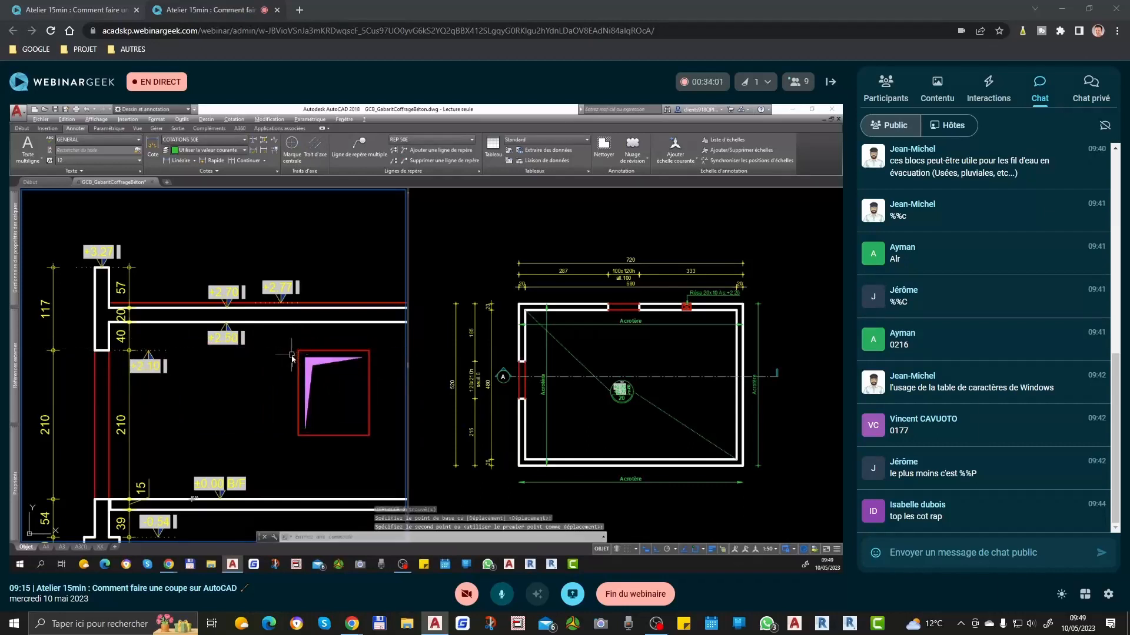
# Step: Dimension the sill height from the floor to the lower left corner of the section's window
pyautogui.write('cot')
pyautogui.press('Return')
pyautogui.click(298, 436)
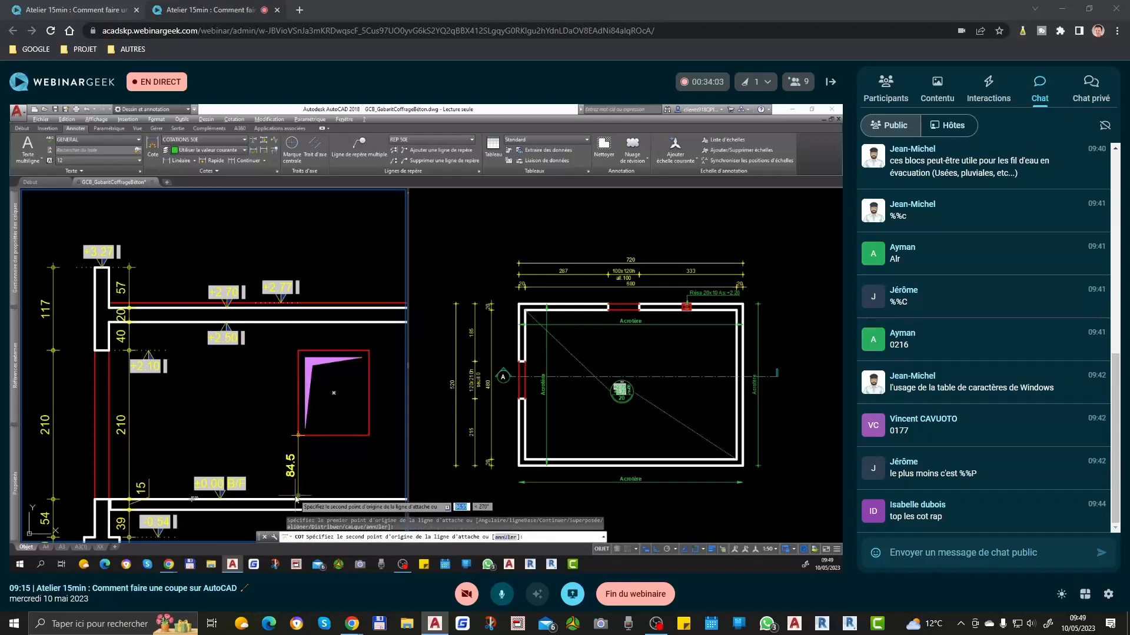
pyautogui.click(298, 499)
pyautogui.click(283, 482)
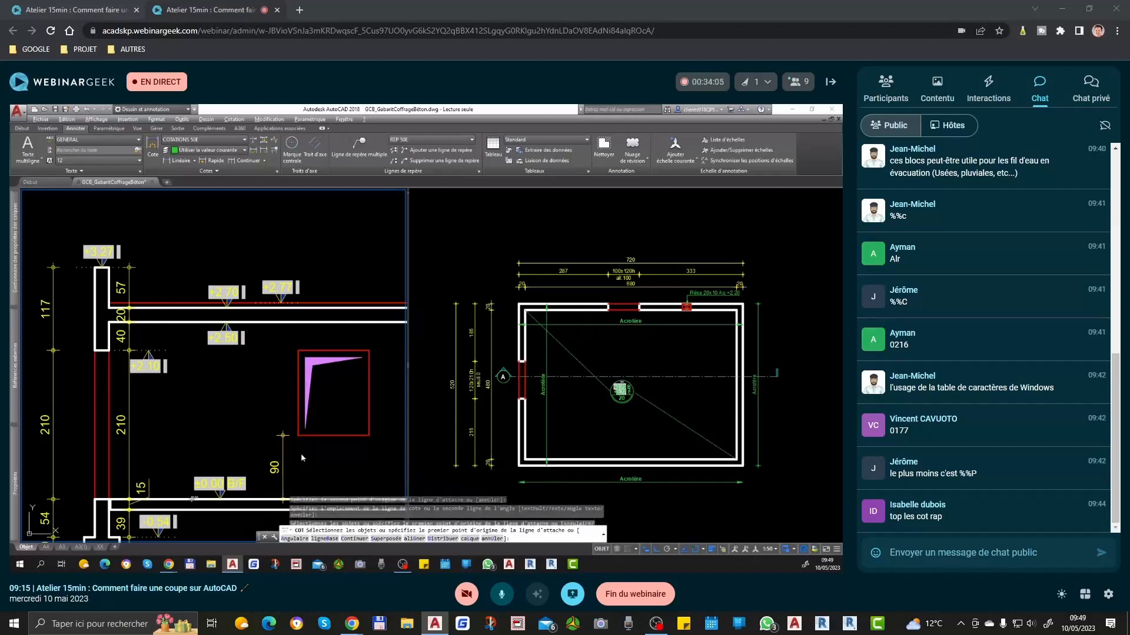
pyautogui.press('Escape')
# Step: Stretch the window's lower edge, together with its sill dimension, upward by 10
pyautogui.moveTo(318, 420); pyautogui.dragTo(281, 392, button='middle')
pyautogui.write('et')
pyautogui.press('Return')
pyautogui.click(361, 381)
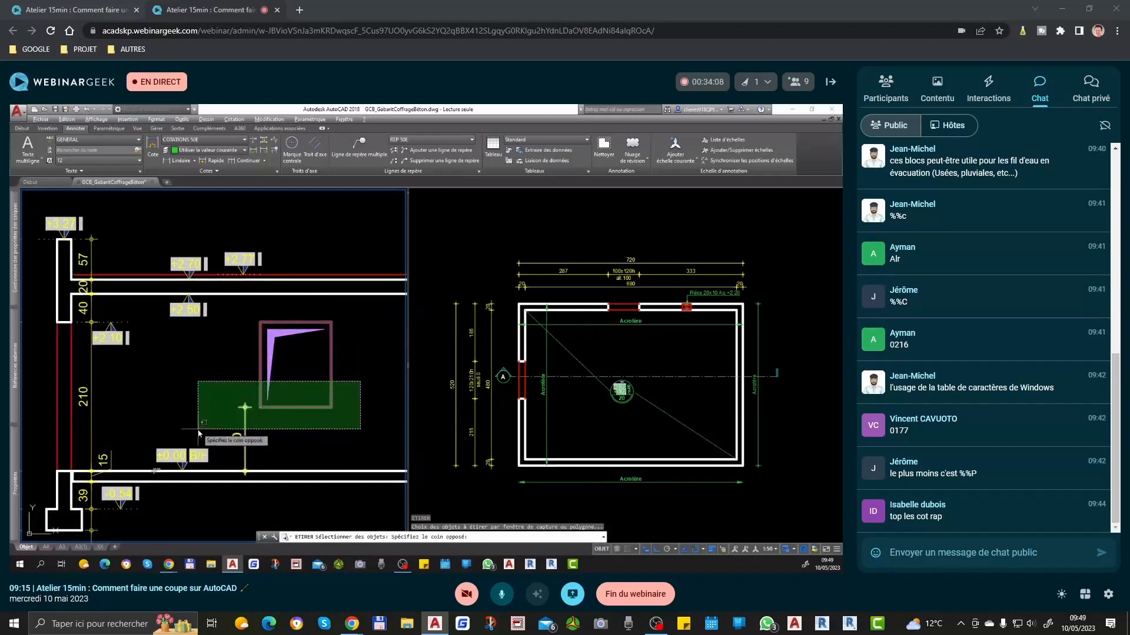
pyautogui.click(199, 429)
pyautogui.press('Return')
pyautogui.click(199, 408)
pyautogui.write('10')
pyautogui.press('Return')
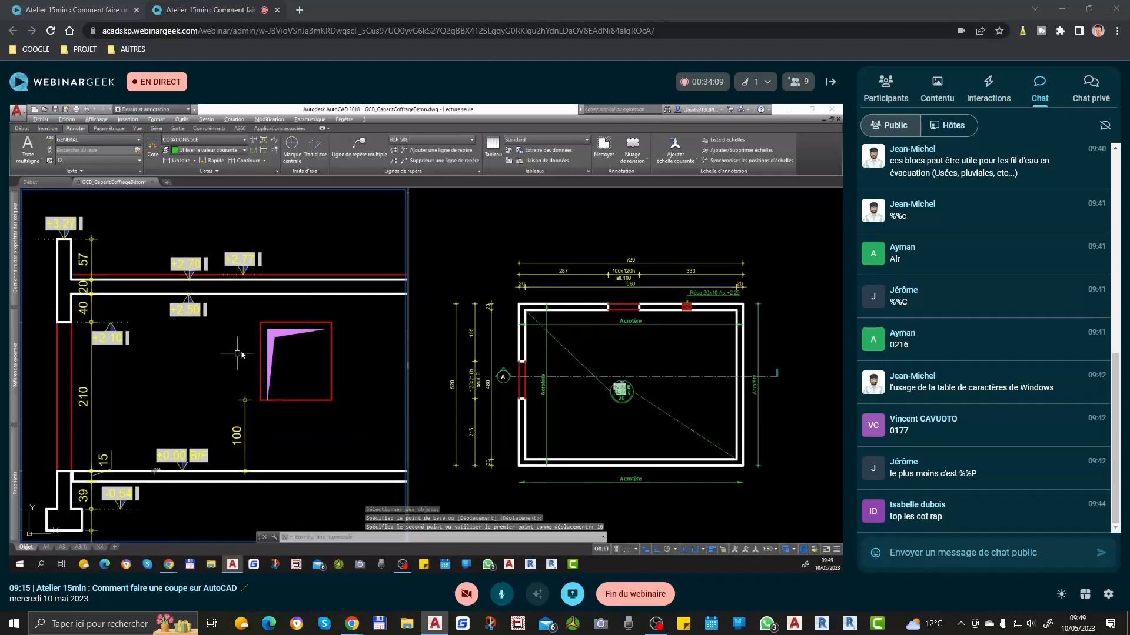
pyautogui.click(290, 336)
pyautogui.click(259, 408)
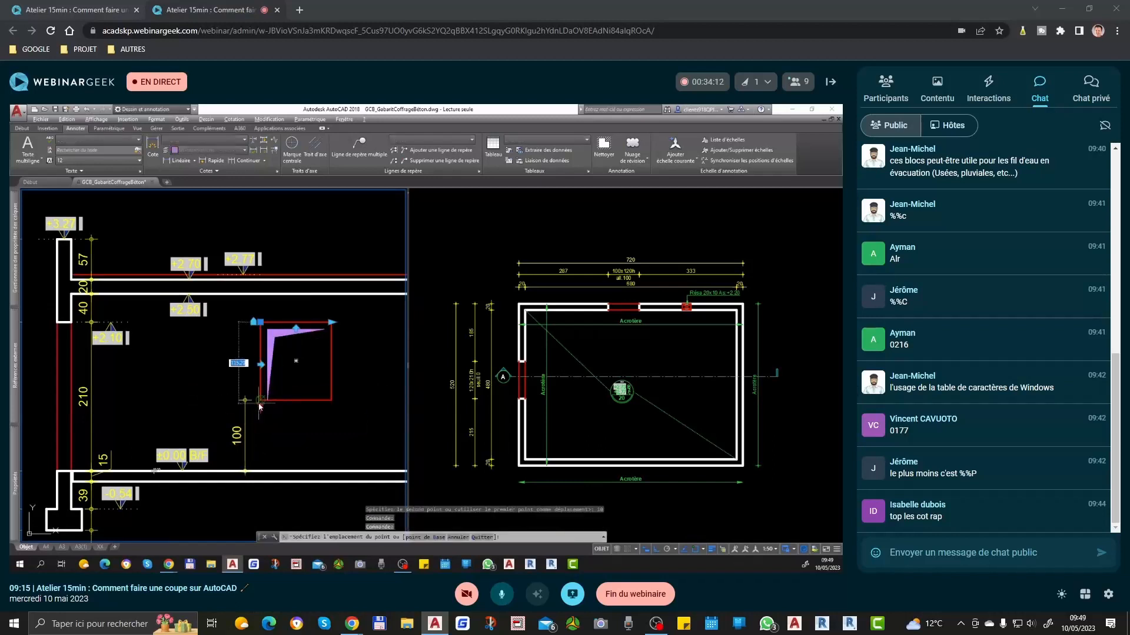
pyautogui.click(260, 401)
pyautogui.press('Escape')
# Step: Continue the sill dimension upward to the window's head and on to the underside of the upper slab
pyautogui.click(245, 403)
pyautogui.moveTo(247, 401)
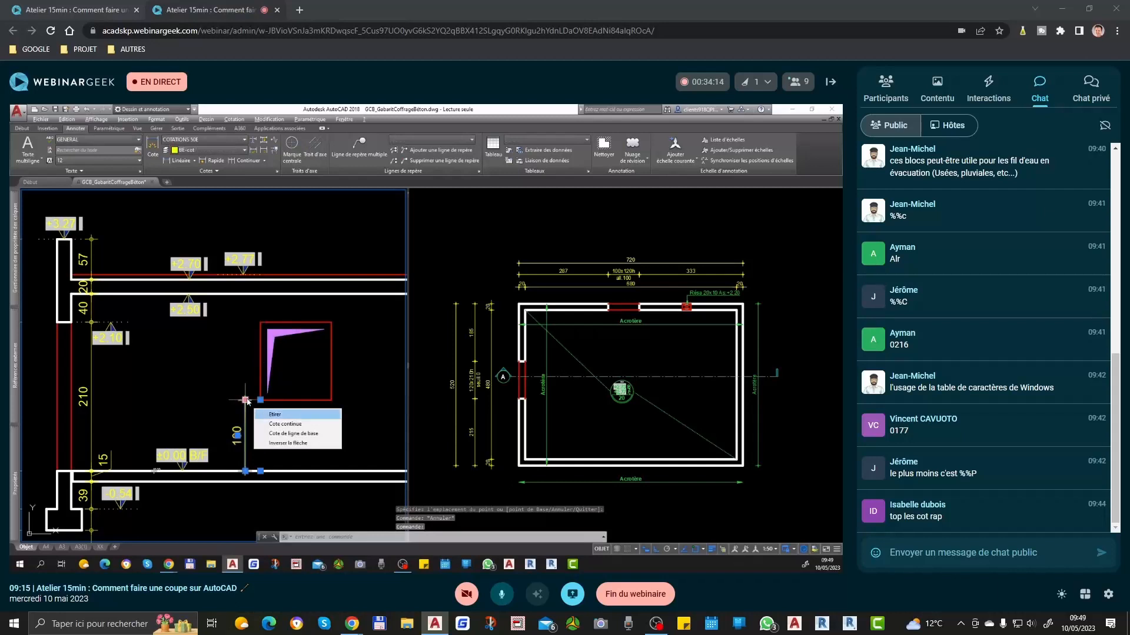
pyautogui.click(280, 424)
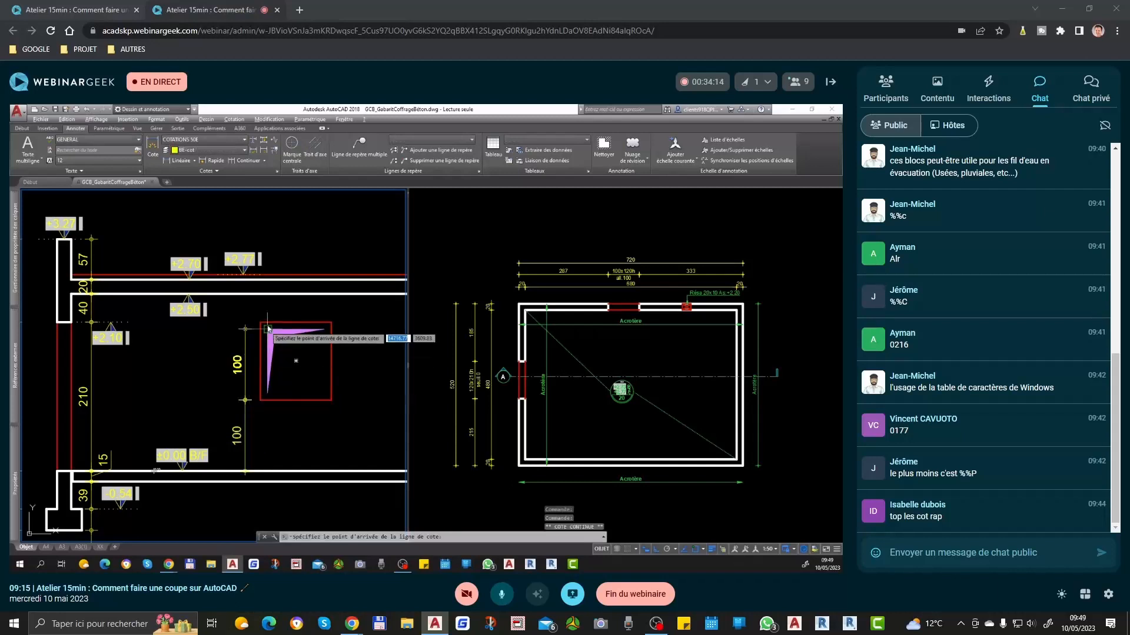
pyautogui.click(262, 294)
pyautogui.press('Escape')
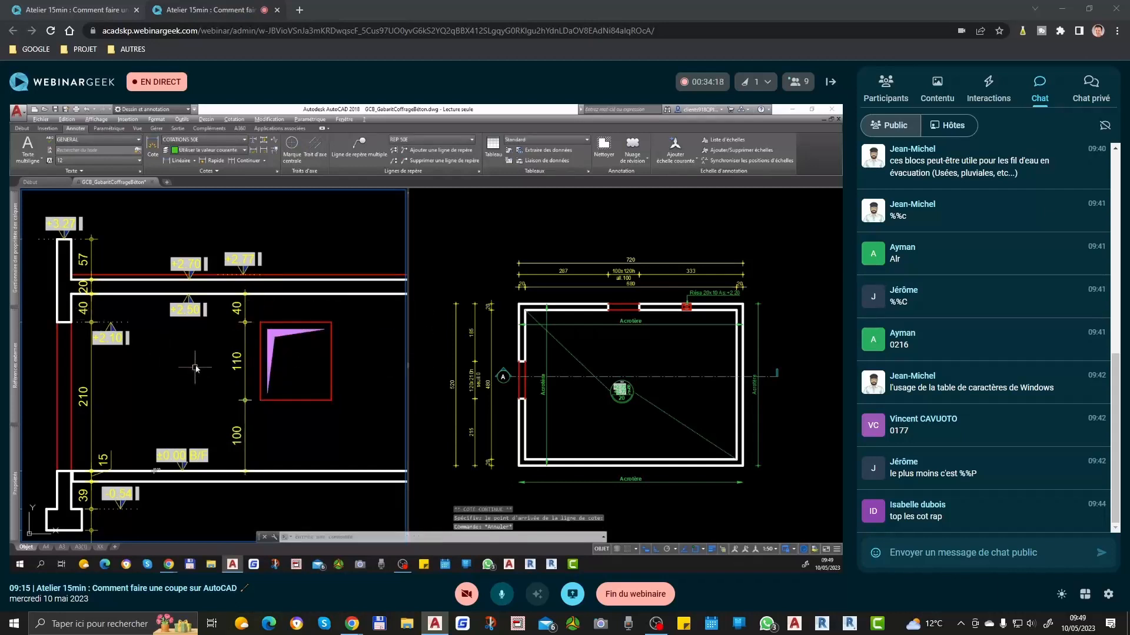
# Step: Change the size text of the upper wall's window in the plan to 100x110h
pyautogui.click(627, 313)
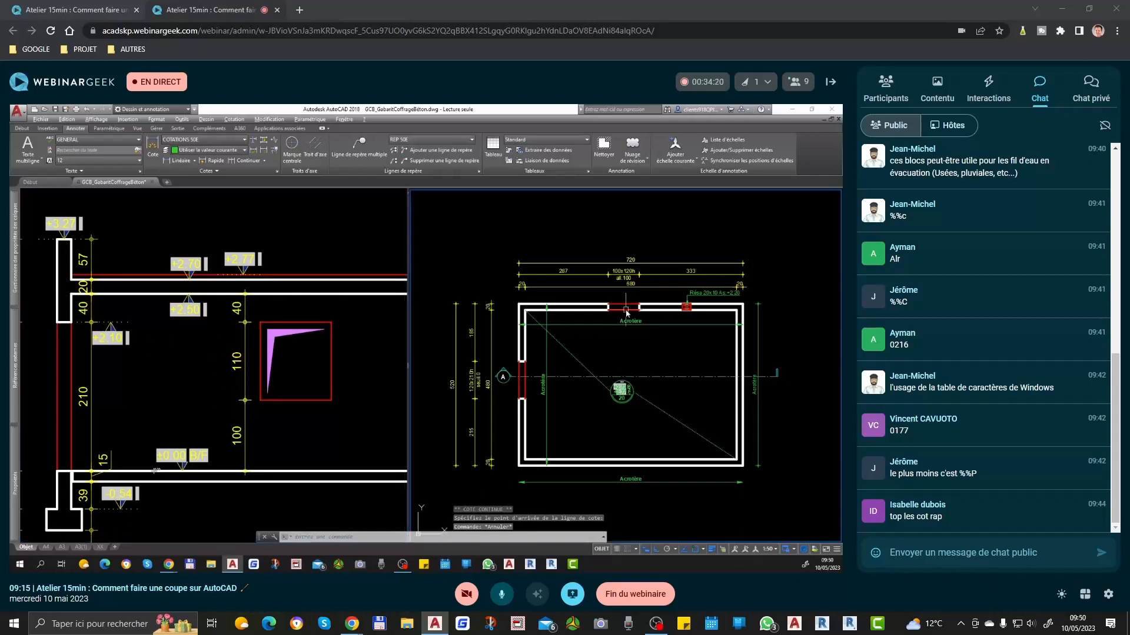
pyautogui.scroll(5, 633, 257)
pyautogui.doubleClick(621, 306)
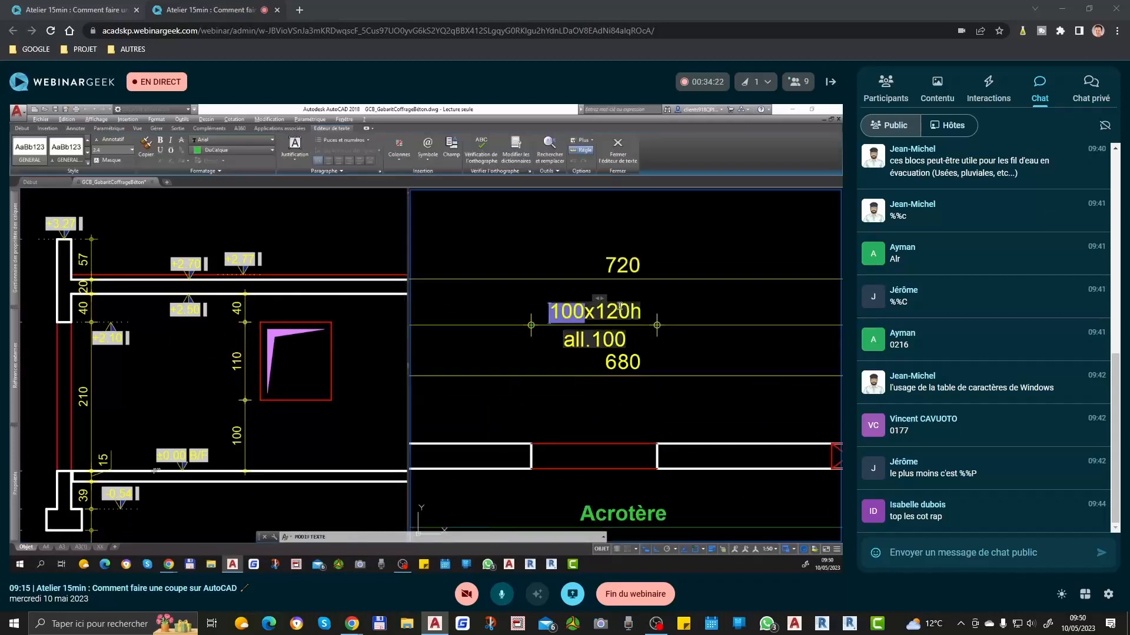
pyautogui.click(681, 301)
pyautogui.scroll(-5, 683, 311)
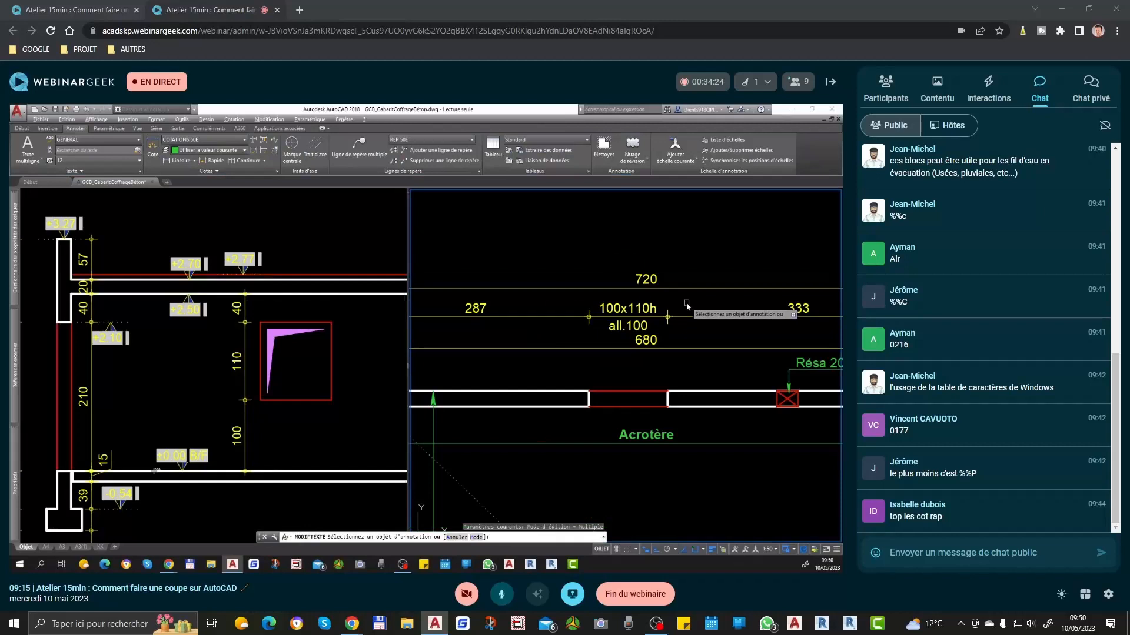
# Step: Compare the small reservation beside the window in the section with the 20x10 reservation in the plan's upper wall
pyautogui.scroll(2, 684, 361)
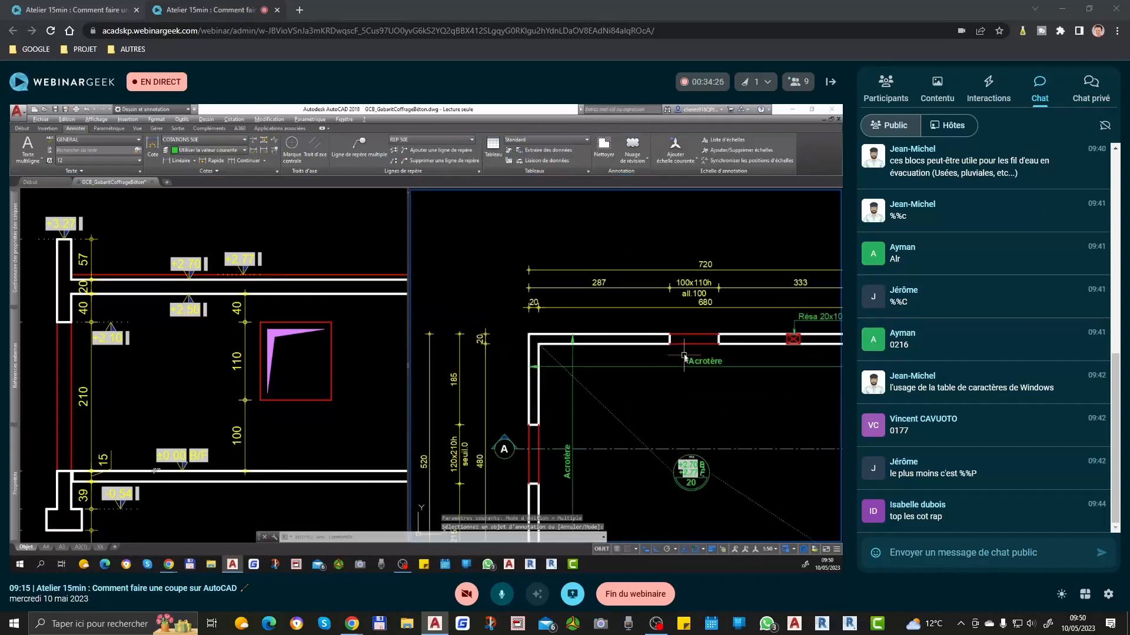
pyautogui.moveTo(692, 333); pyautogui.dragTo(626, 336, button='middle')
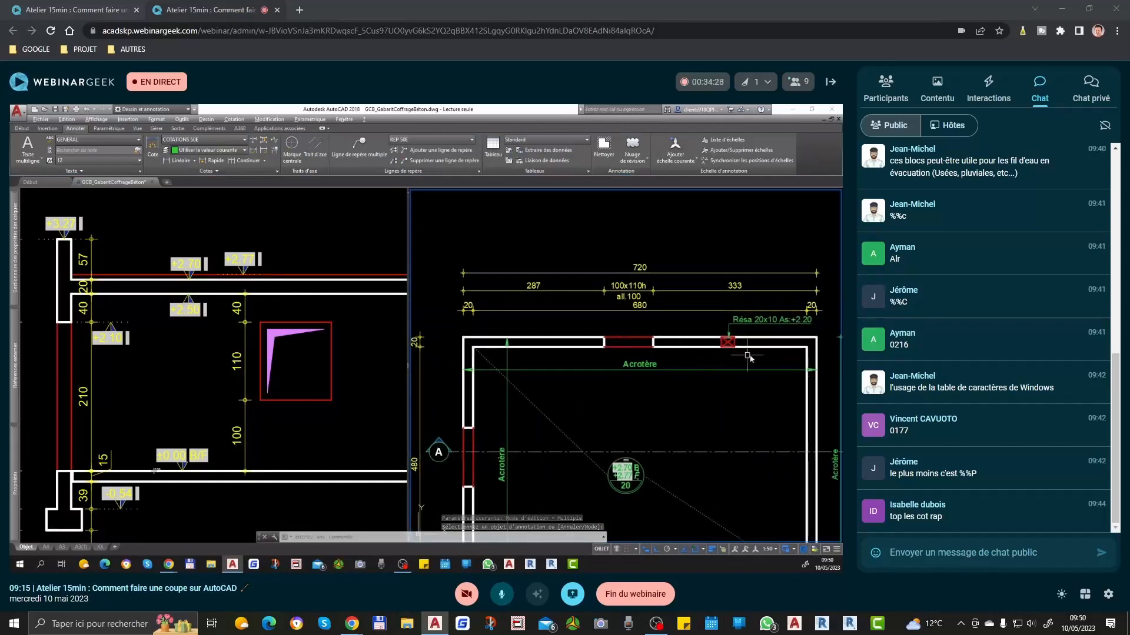
pyautogui.click(366, 368)
pyautogui.scroll(-4, 283, 366)
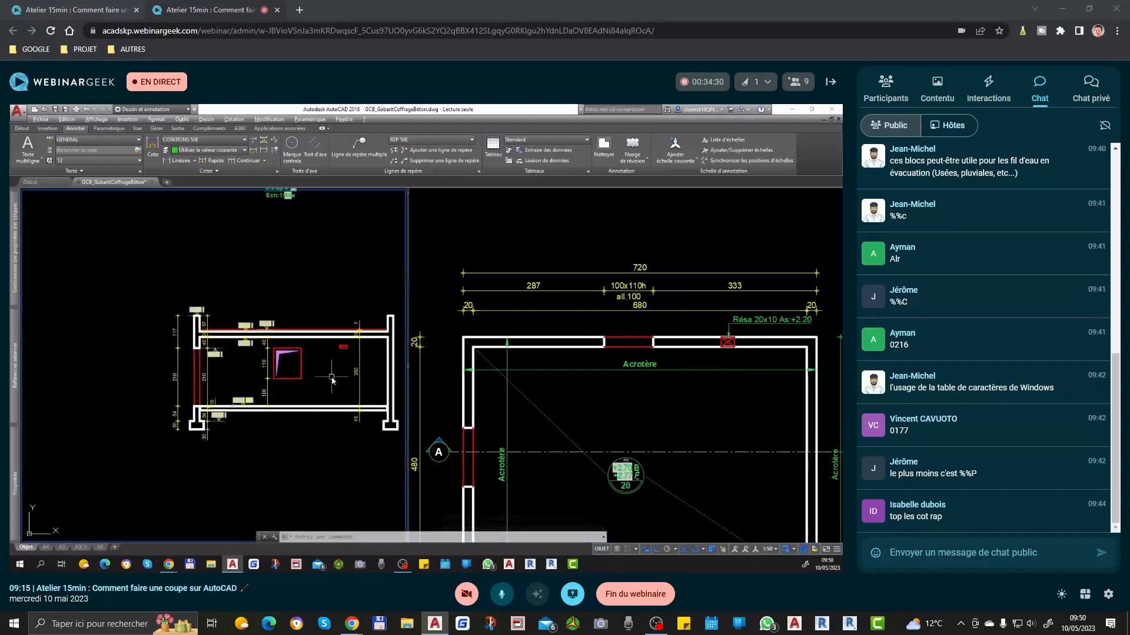
pyautogui.scroll(6, 333, 354)
pyautogui.click(342, 320)
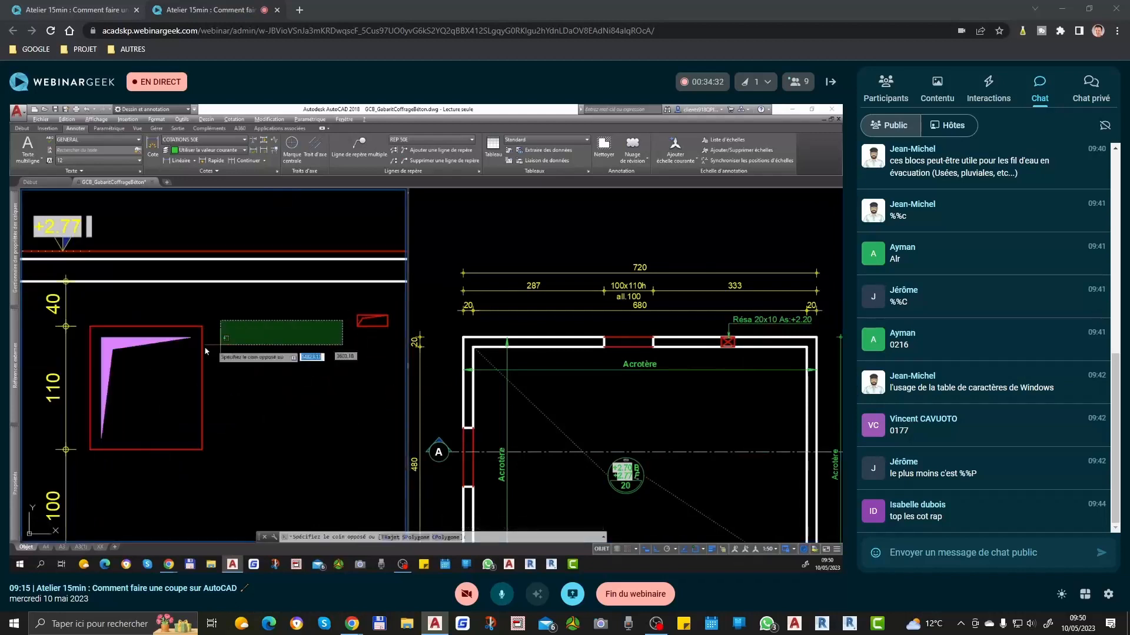
pyautogui.press('Escape')
pyautogui.scroll(-3, 353, 361)
pyautogui.scroll(3, 320, 369)
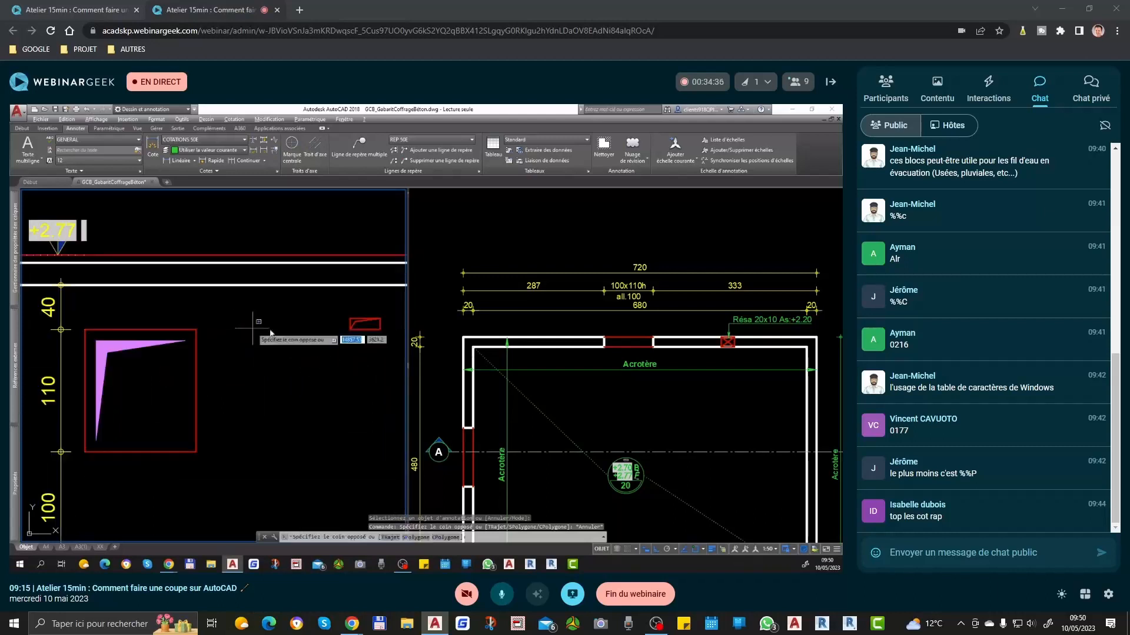
pyautogui.scroll(-4, 312, 336)
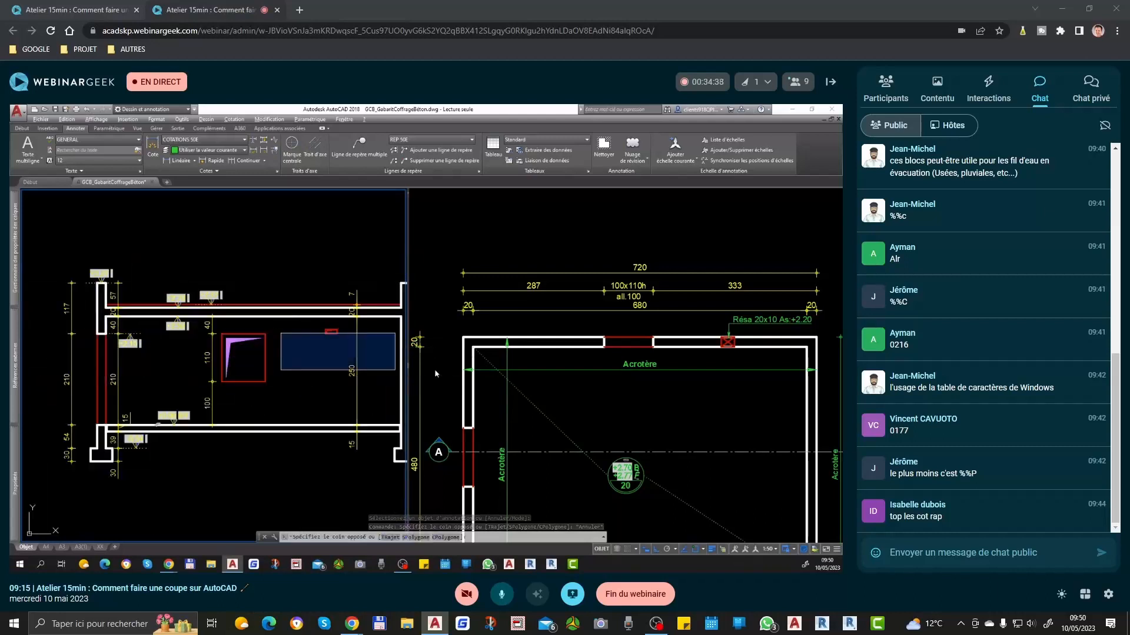
pyautogui.press('Escape')
# Step: Examine the right wall where section line A crosses it, comparing the plan with the section
pyautogui.click(591, 406)
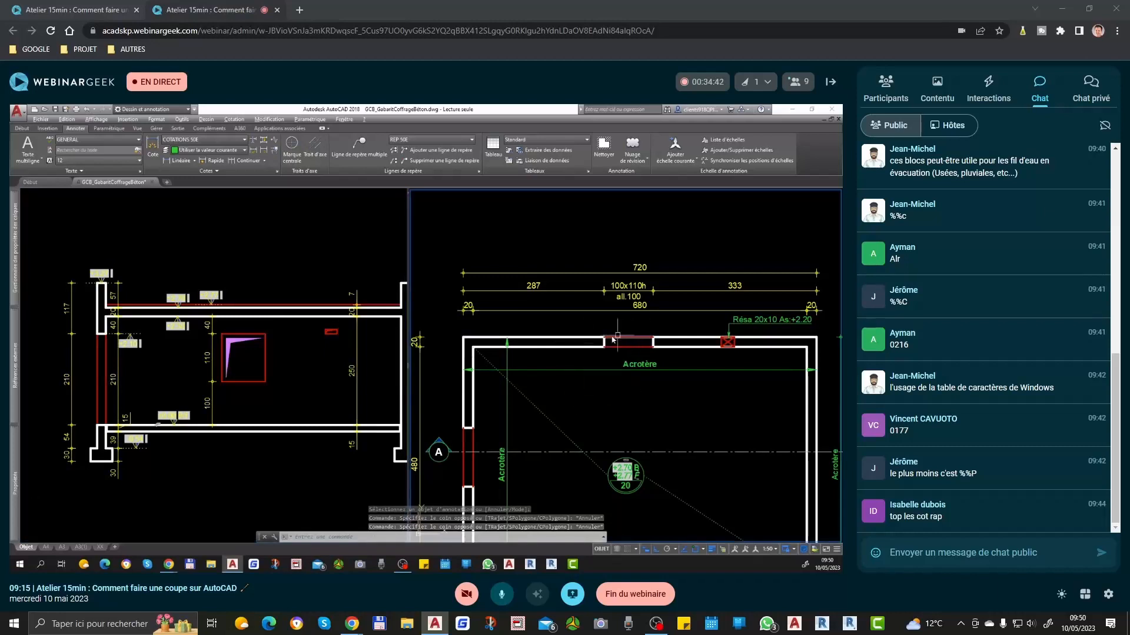
pyautogui.scroll(-2, 584, 365)
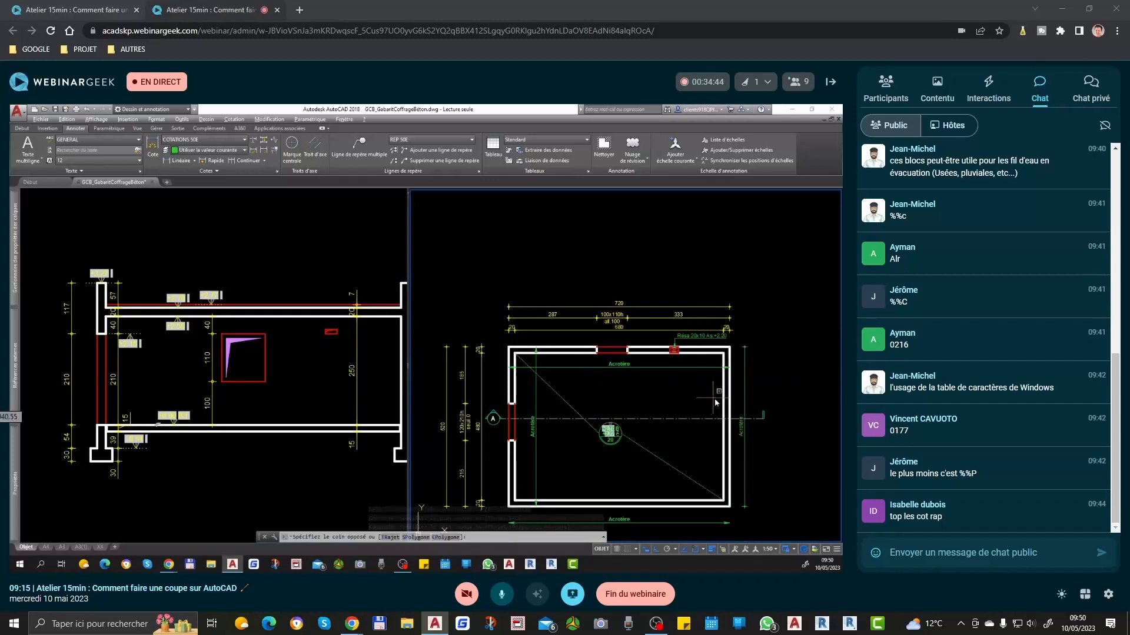
pyautogui.click(711, 400)
pyautogui.press('Escape')
pyautogui.click(359, 360)
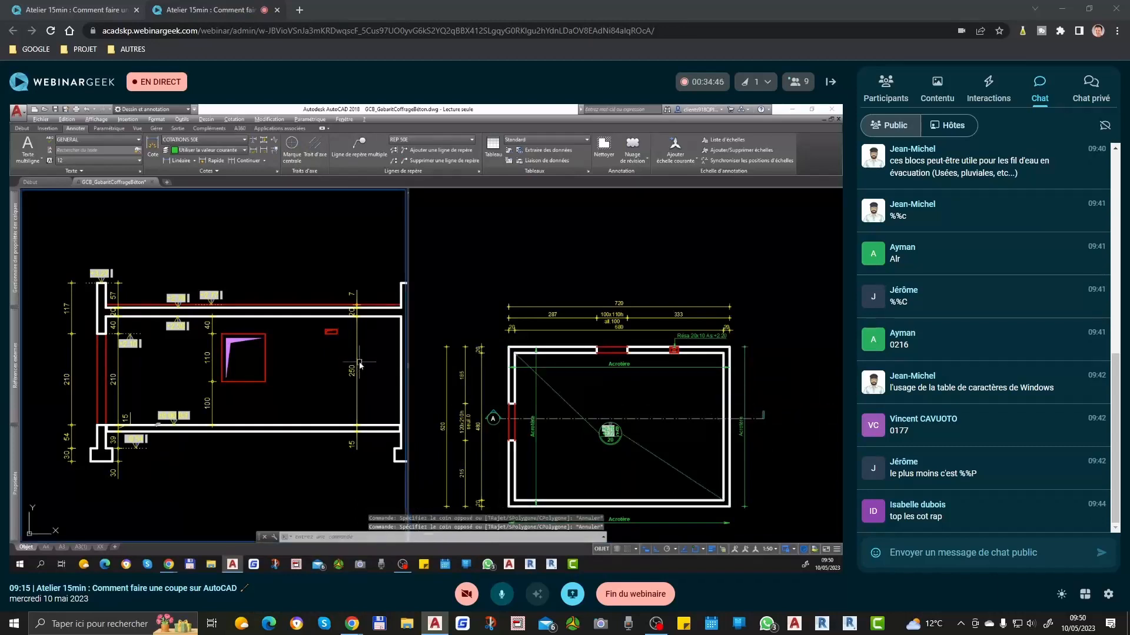
pyautogui.moveTo(360, 359); pyautogui.dragTo(311, 368, button='middle')
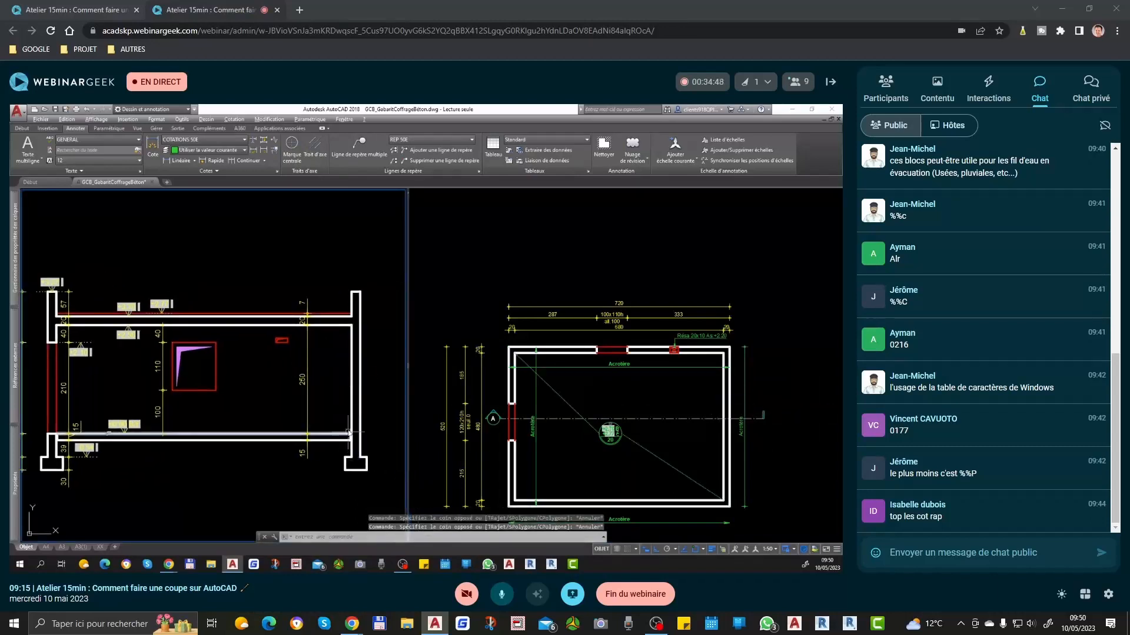
pyautogui.click(722, 399)
pyautogui.scroll(2, 722, 395)
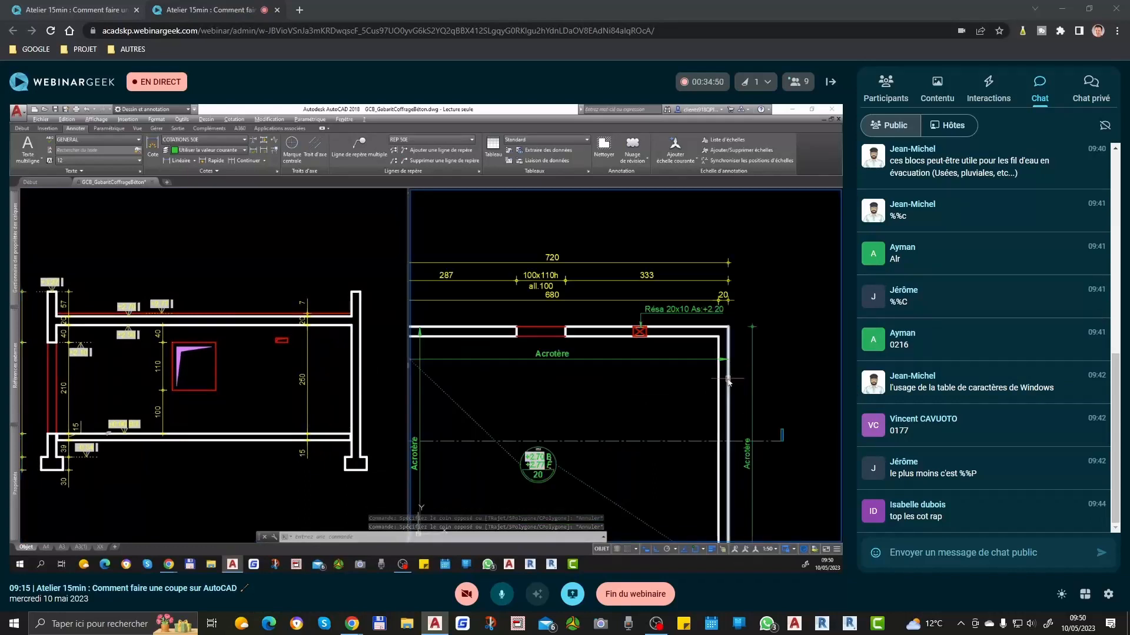
pyautogui.click(706, 382)
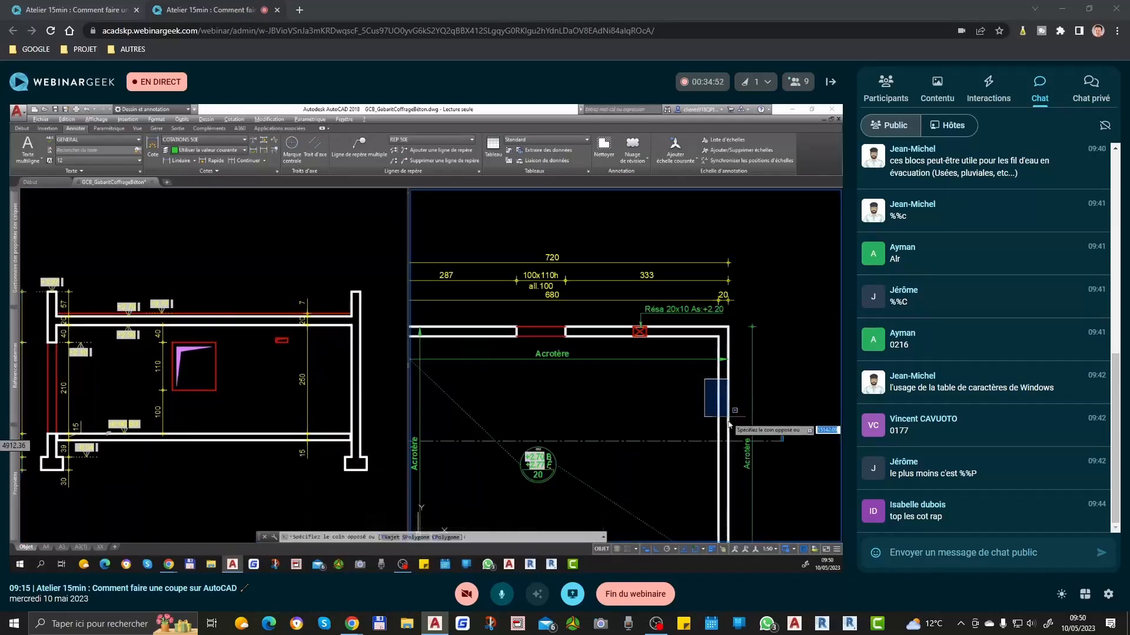
pyautogui.press('Escape')
pyautogui.click(353, 353)
pyautogui.scroll(2, 353, 353)
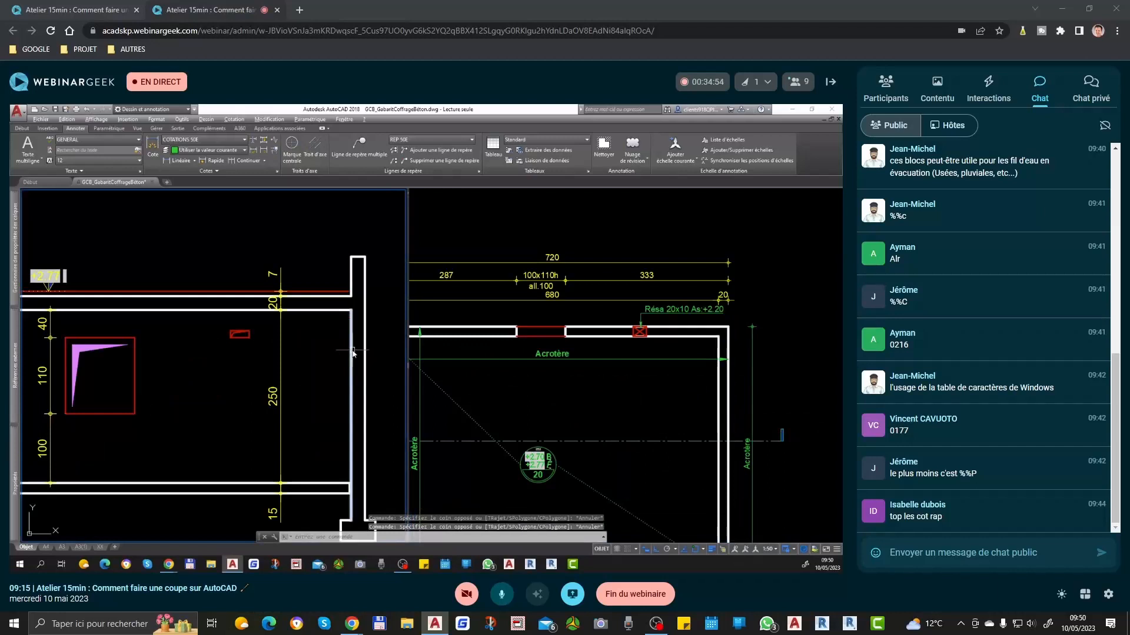
# Step: Draw a horizontal line level with the window's head, running past the right wall of the section
pyautogui.write('l')
pyautogui.press('Return')
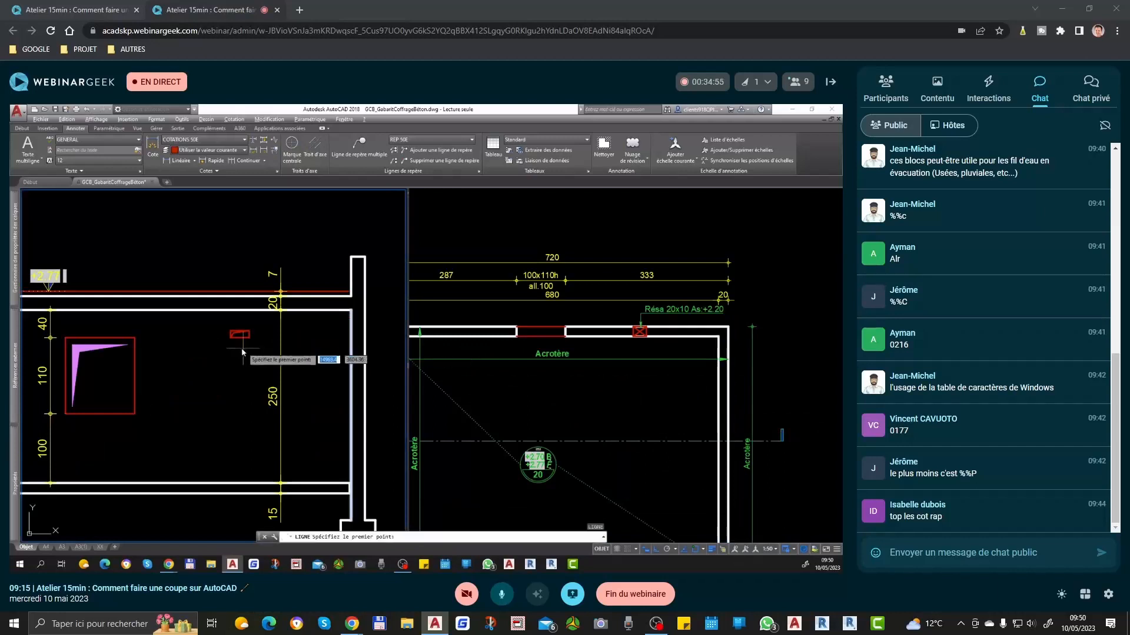
pyautogui.click(141, 344)
pyautogui.scroll(-2, 140, 348)
pyautogui.click(306, 380)
pyautogui.press('Return')
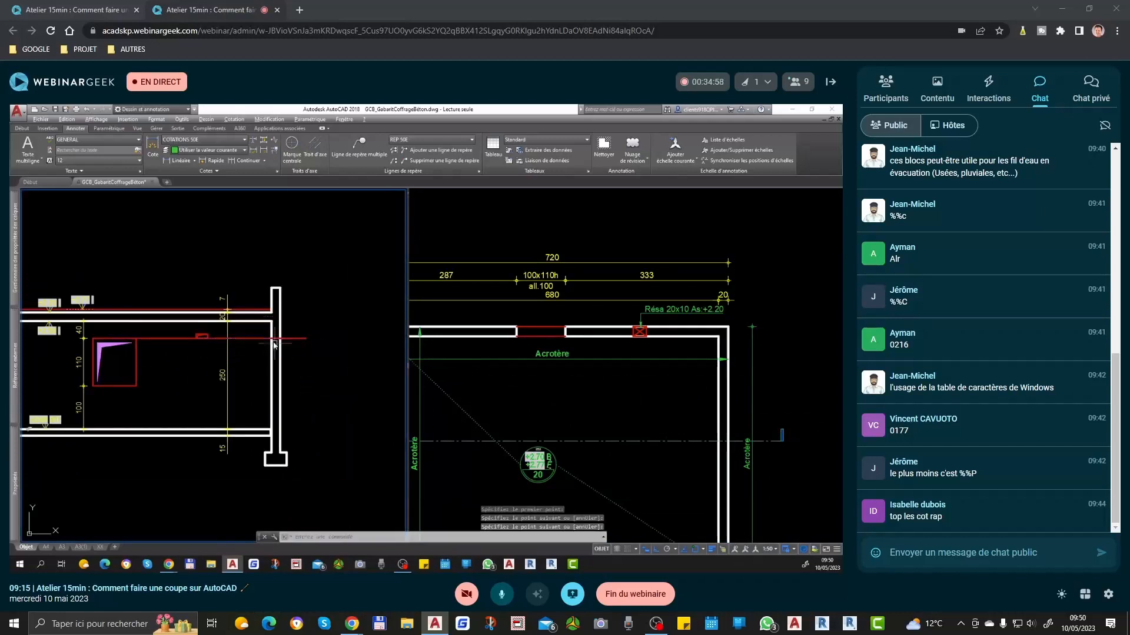
# Step: Trim the horizontal line to the thickness of the right wall and delete its leftover piece inside the room
pyautogui.scroll(3, 274, 342)
pyautogui.write('aj')
pyautogui.press('Return')
pyautogui.press('Return')
pyautogui.click(245, 316)
pyautogui.click(227, 349)
pyautogui.click(328, 320)
pyautogui.click(314, 353)
pyautogui.press('Return')
pyautogui.scroll(-2, 314, 353)
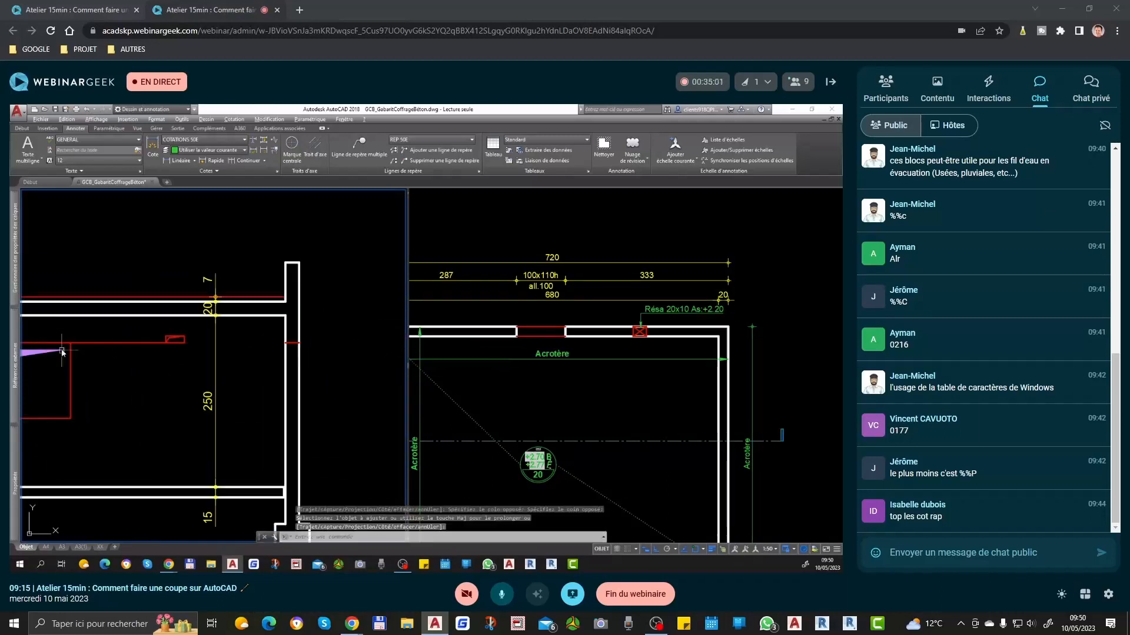
pyautogui.click(126, 340)
pyautogui.press('Delete')
# Step: Put the short horizontal line inside the right wall on the dashed-line layer BE-pointillés
pyautogui.scroll(2, 273, 355)
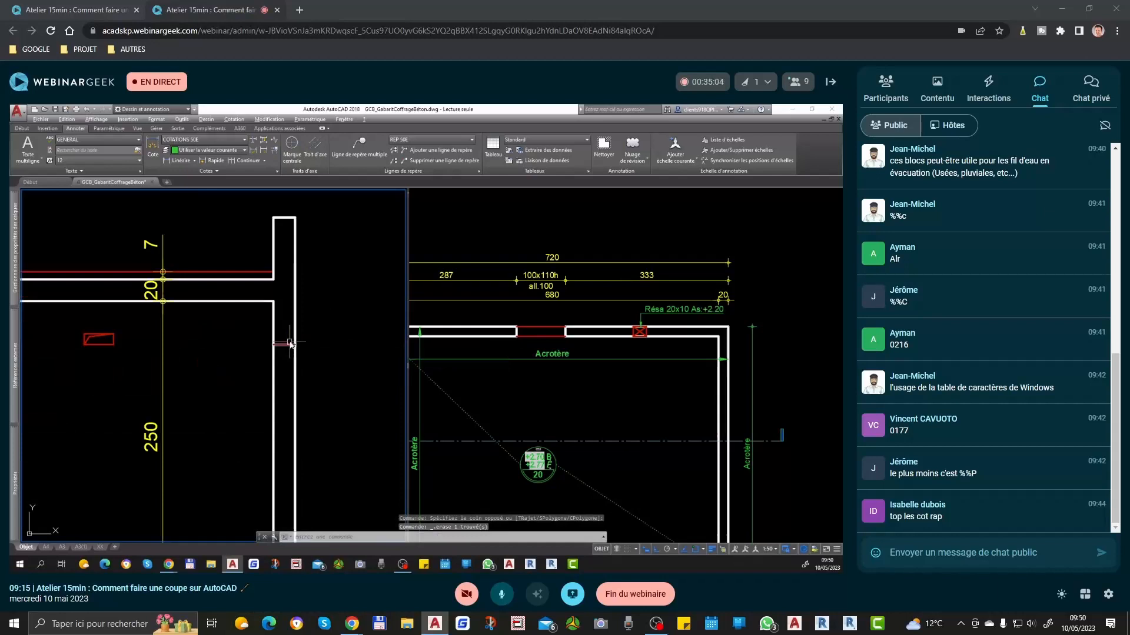
pyautogui.click(72, 372)
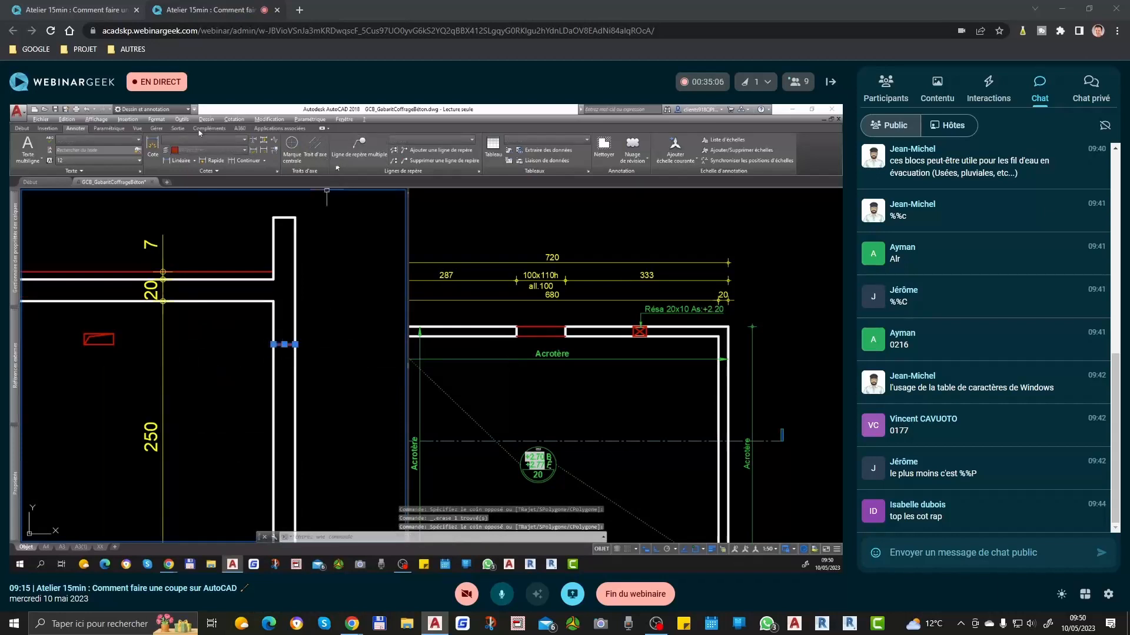
pyautogui.click(24, 129)
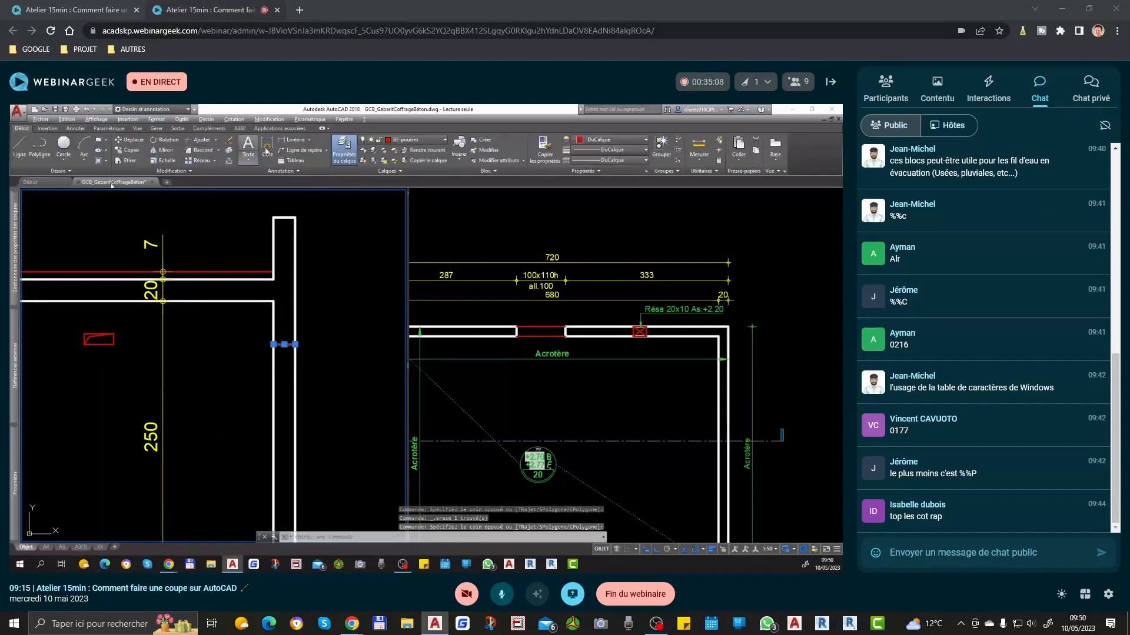
pyautogui.click(424, 140)
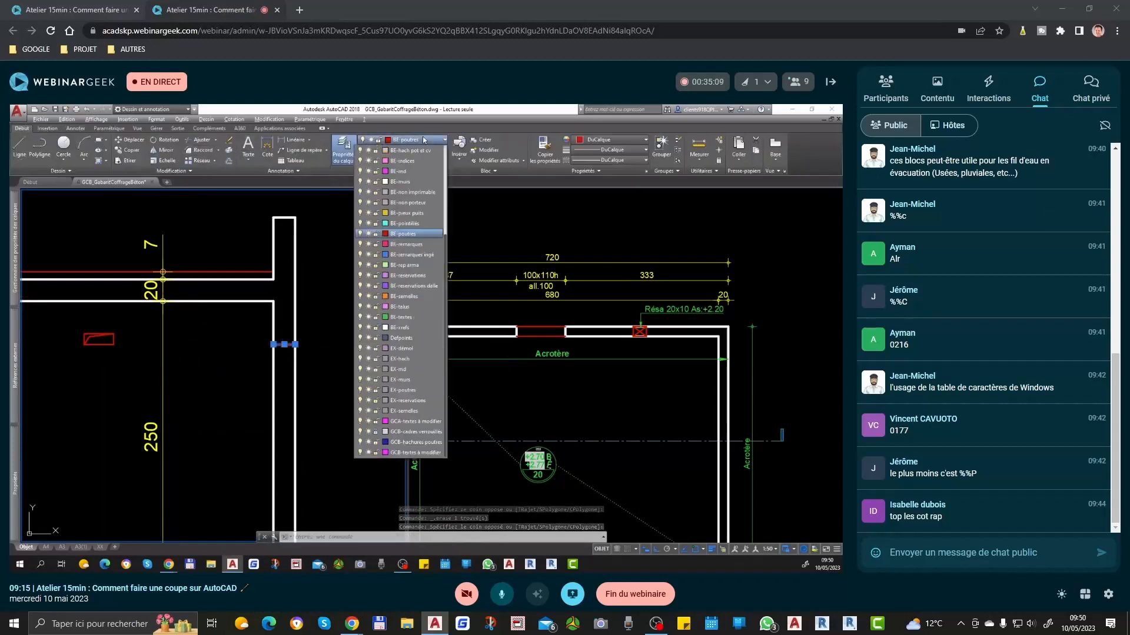
pyautogui.click(412, 224)
pyautogui.press('Escape')
pyautogui.scroll(4, 273, 363)
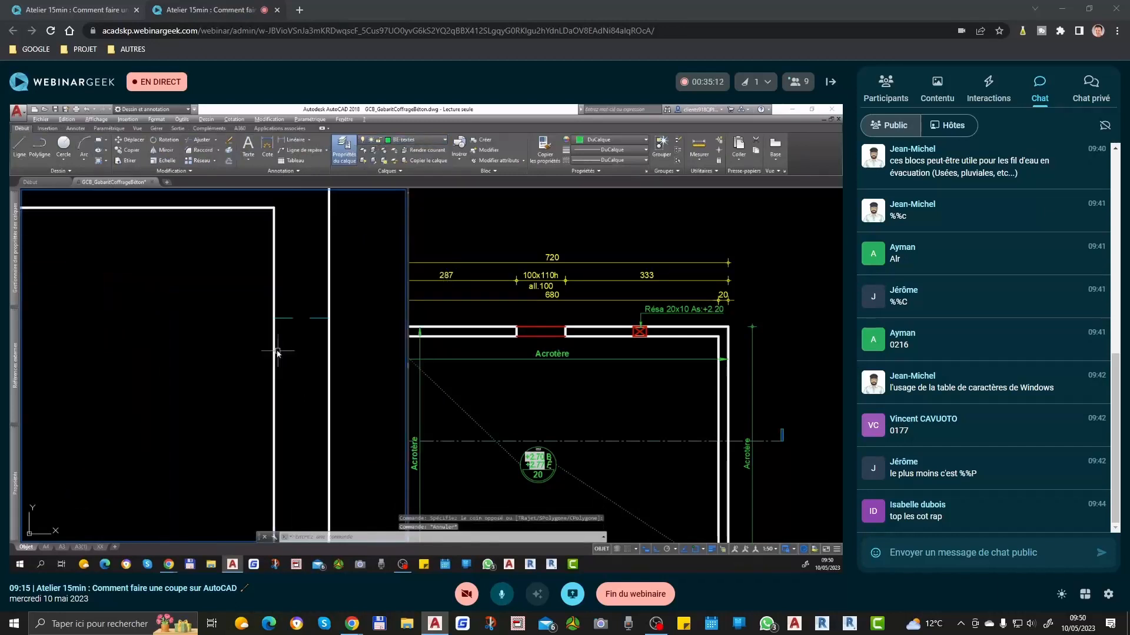
# Step: Draw a reservation rectangle across the thickness of the plan's right wall, between its upper corner and section line A
pyautogui.click(584, 379)
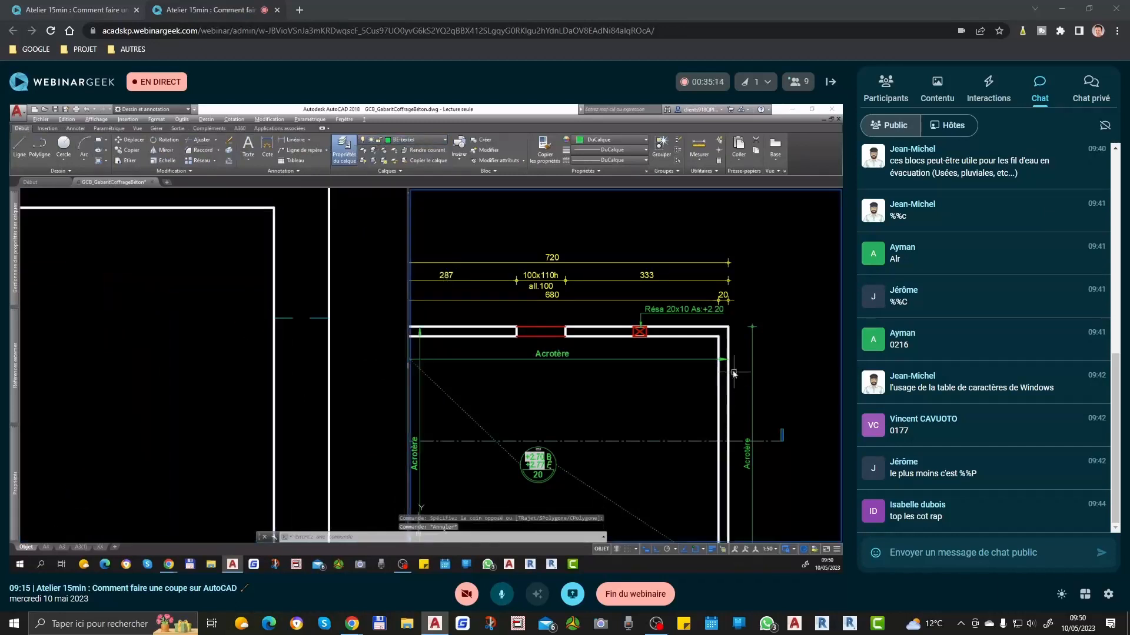
pyautogui.scroll(-1, 728, 387)
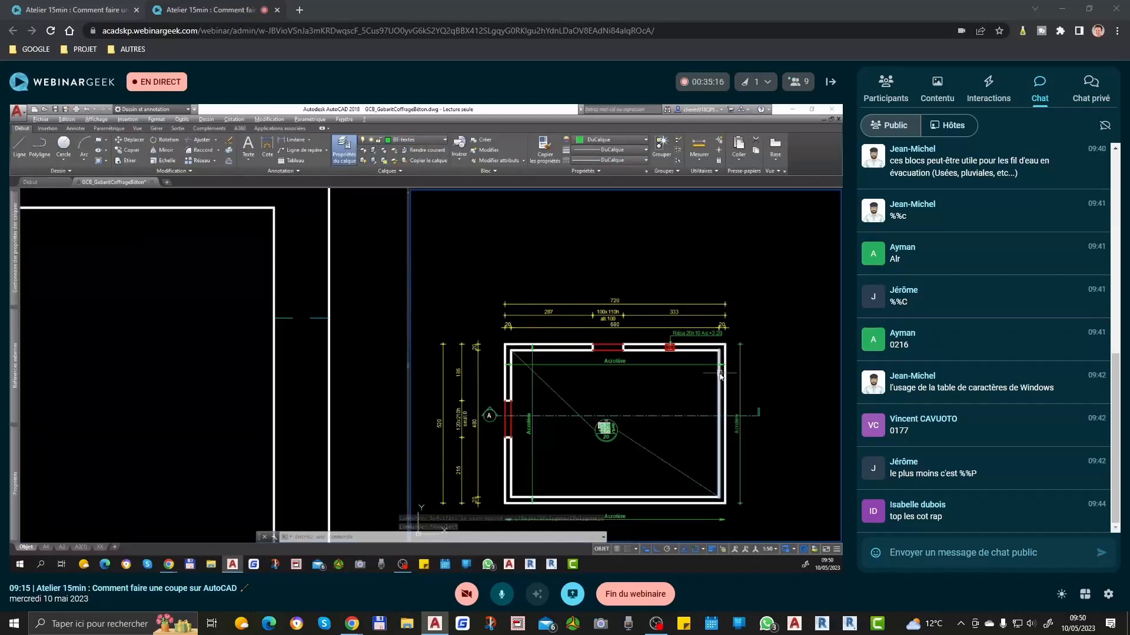
pyautogui.scroll(5, 718, 397)
pyautogui.write('rec')
pyautogui.press('Return')
pyautogui.click(664, 362)
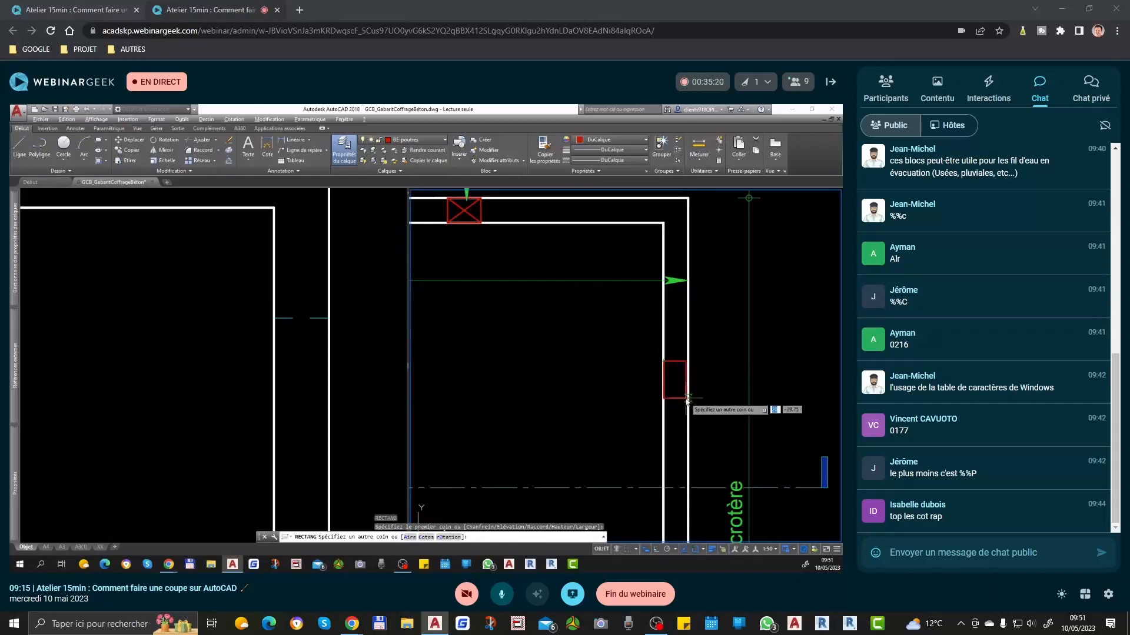
pyautogui.click(687, 399)
# Step: Draw two crossing diagonals inside the new reservation rectangle in the plan's right wall
pyautogui.write('l')
pyautogui.press('Return')
pyautogui.click(664, 361)
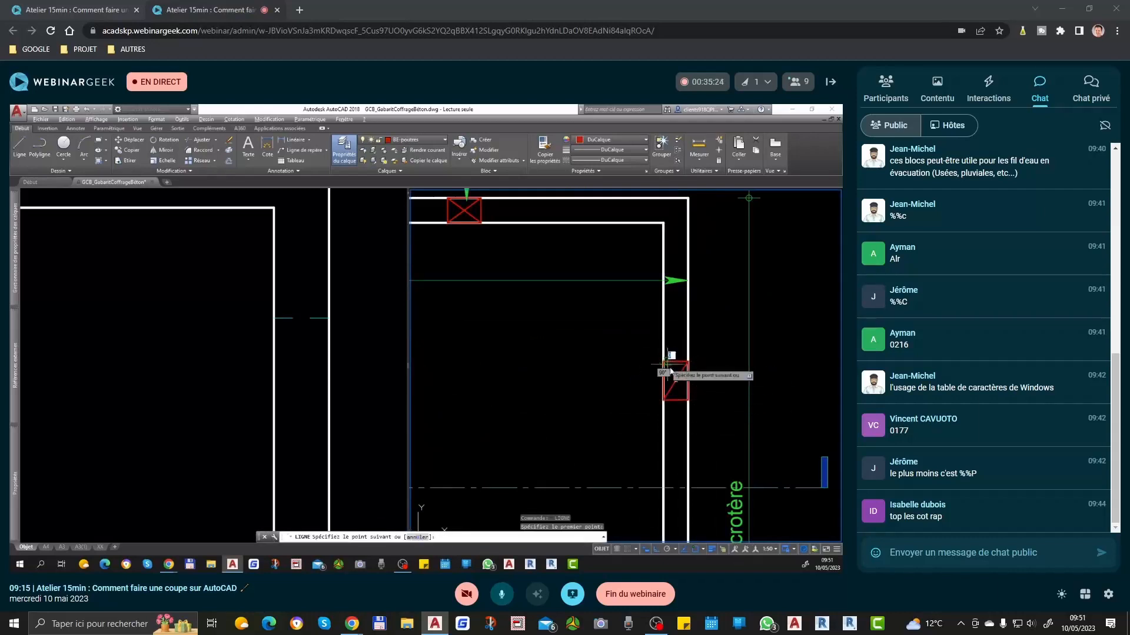
pyautogui.click(687, 400)
pyautogui.press('Return')
pyautogui.scroll(-4, 688, 399)
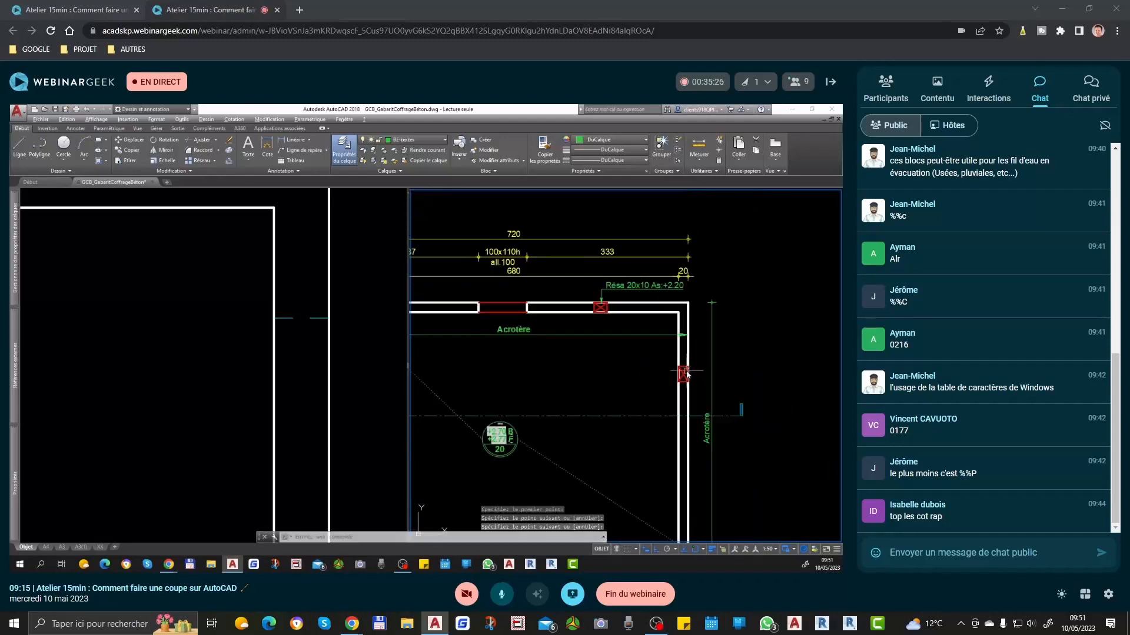
# Step: Copy the short dashed line in the section's right wall 20 downwards
pyautogui.click(281, 298)
pyautogui.click(230, 300)
pyautogui.click(340, 359)
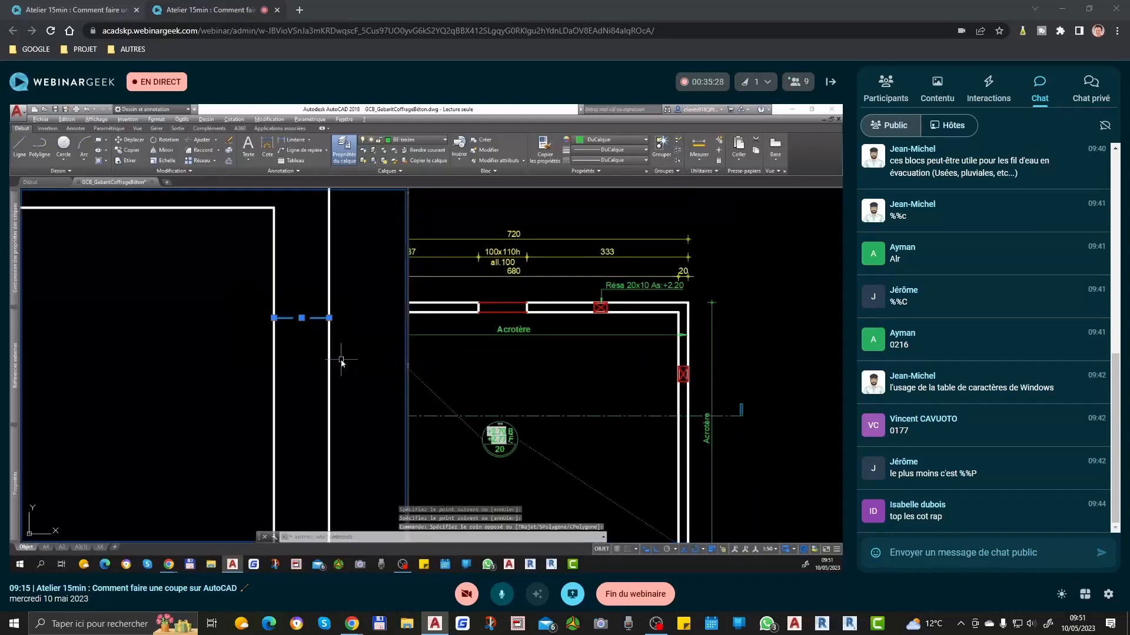
pyautogui.write('co')
pyautogui.press('Return')
pyautogui.click(345, 339)
pyautogui.write('20')
pyautogui.press('Return')
# Step: Draw two crossing diagonals between the ends of the two dashed lines in the section's right wall
pyautogui.press('Return')
pyautogui.scroll(3, 330, 353)
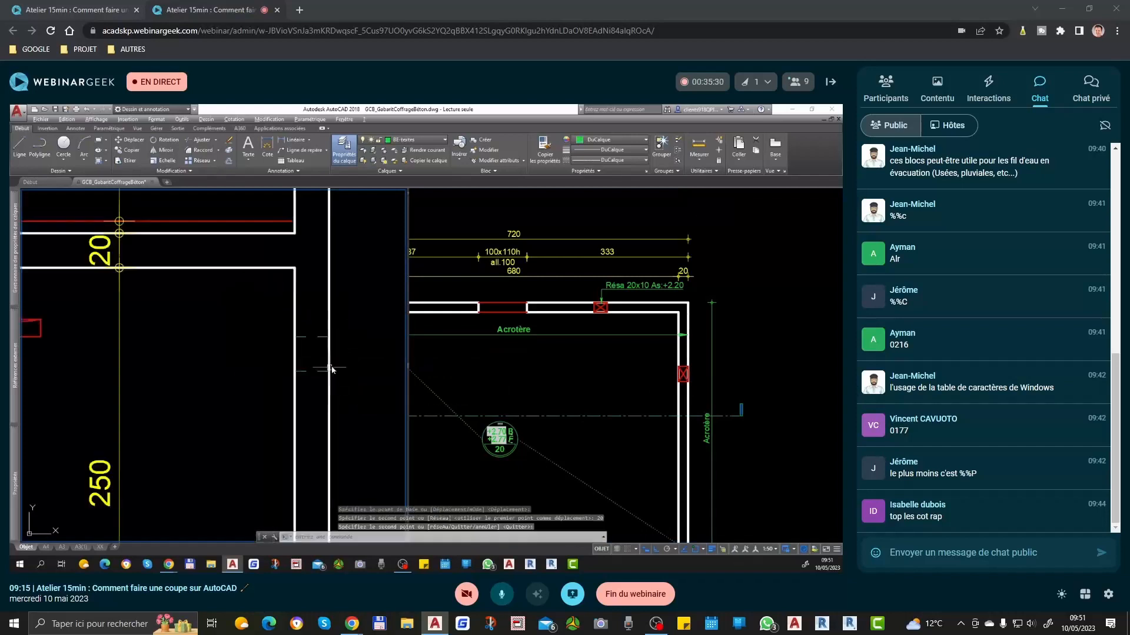
pyautogui.scroll(-3, 326, 350)
pyautogui.write('l')
pyautogui.press('Return')
pyautogui.click(282, 345)
pyautogui.click(336, 400)
pyautogui.press('Return')
# Step: Match the properties of the dashed line onto the two diagonals in the section's right wall
pyautogui.press('Return')
pyautogui.click(282, 399)
pyautogui.click(336, 346)
pyautogui.press('Return')
pyautogui.click(325, 345)
pyautogui.write('ma')
pyautogui.press('Return')
pyautogui.click(316, 355)
pyautogui.click(293, 387)
# Step: Compare the hidden reservation in the section's right wall with the crossed rectangle in the plan's right wall
pyautogui.scroll(-5, 318, 360)
pyautogui.moveTo(318, 360); pyautogui.dragTo(349, 330, button='middle')
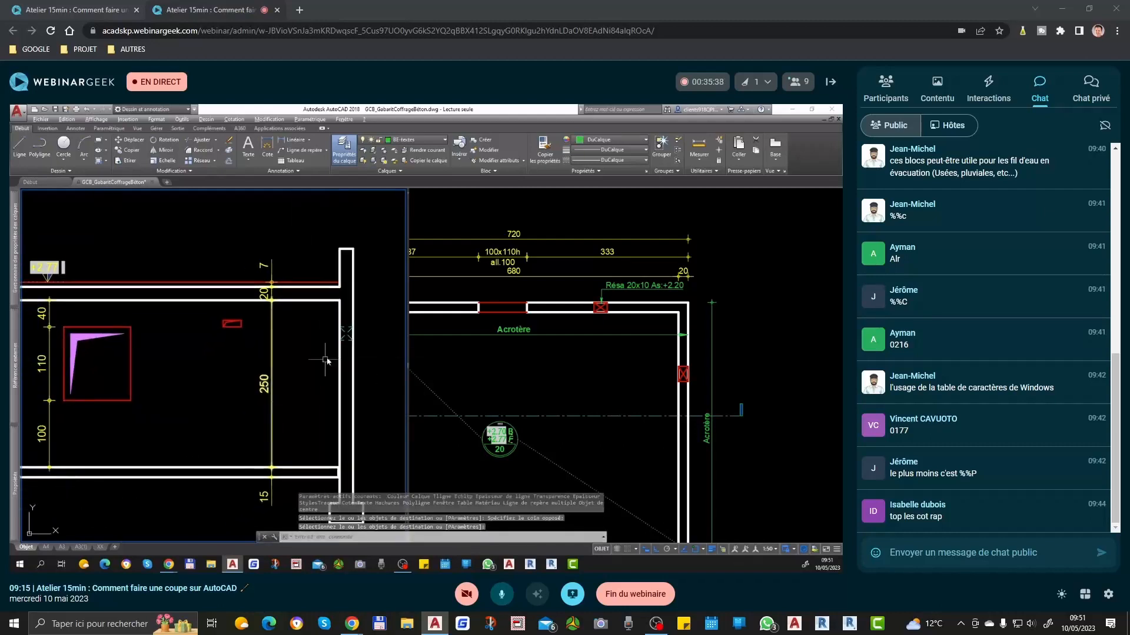
pyautogui.click(693, 352)
pyautogui.scroll(2, 693, 352)
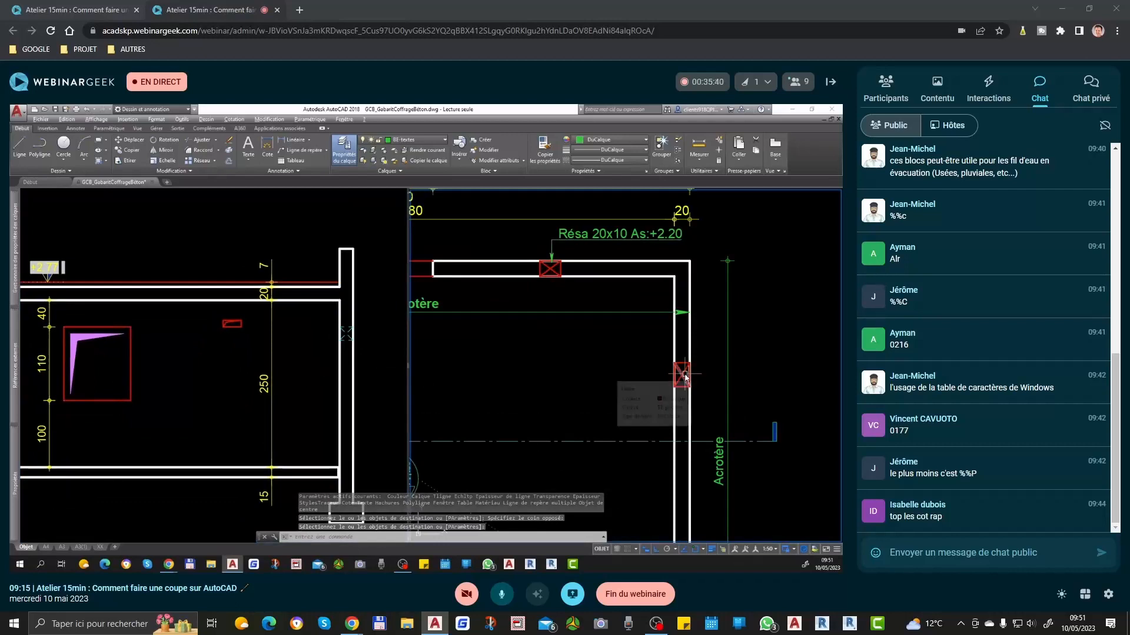
pyautogui.scroll(-2, 672, 368)
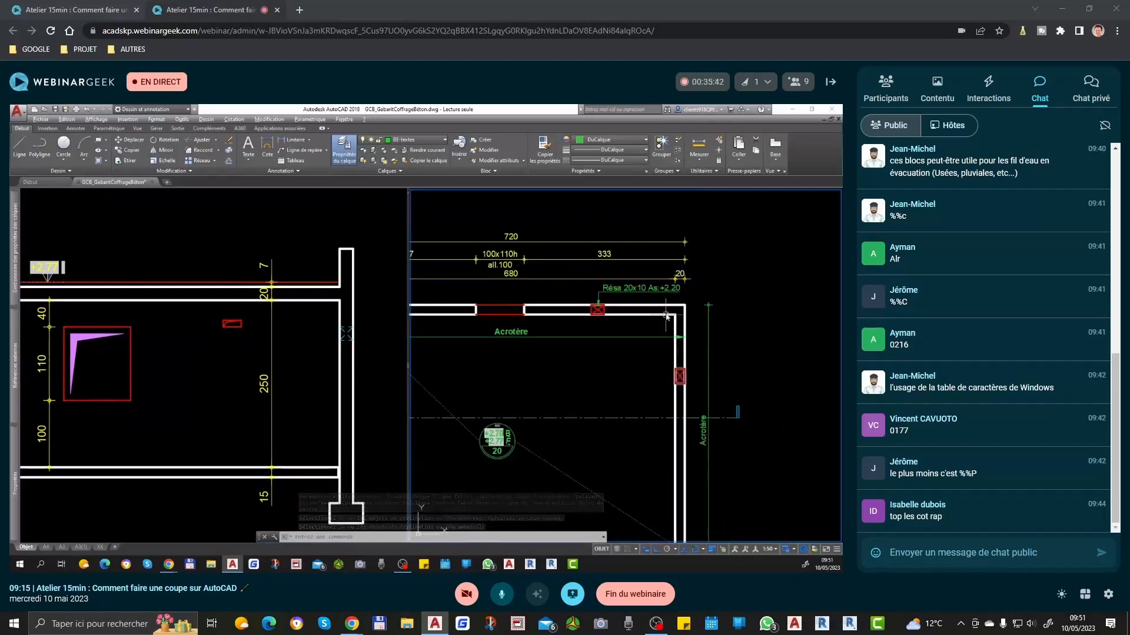
pyautogui.moveTo(560, 408); pyautogui.dragTo(603, 387, button='middle')
pyautogui.click(192, 360)
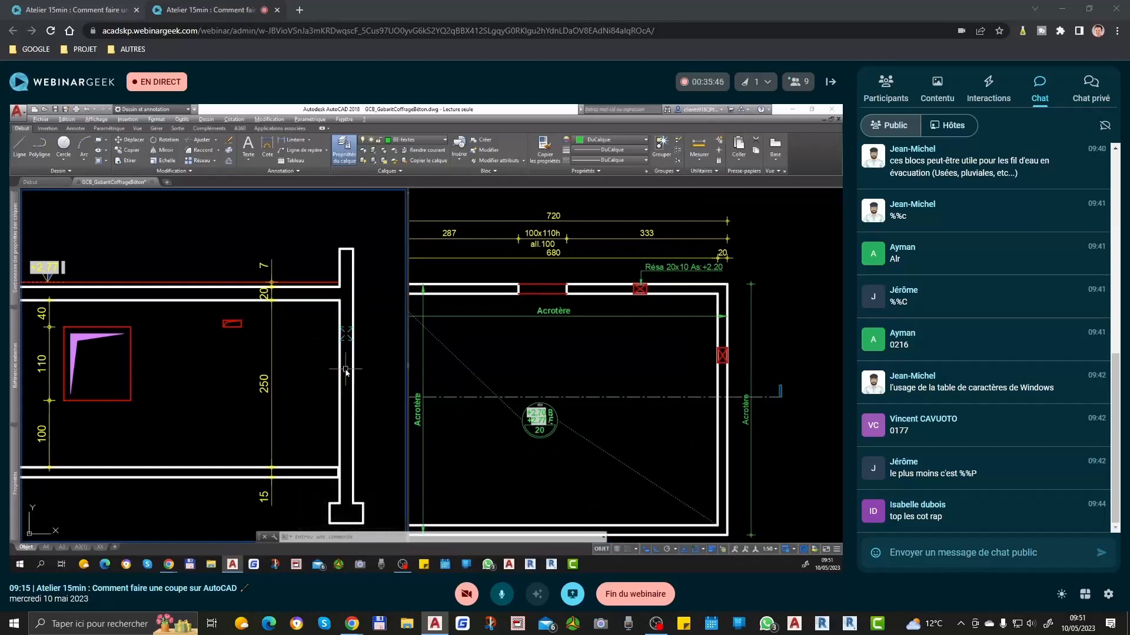
pyautogui.scroll(-2, 346, 371)
pyautogui.click(598, 398)
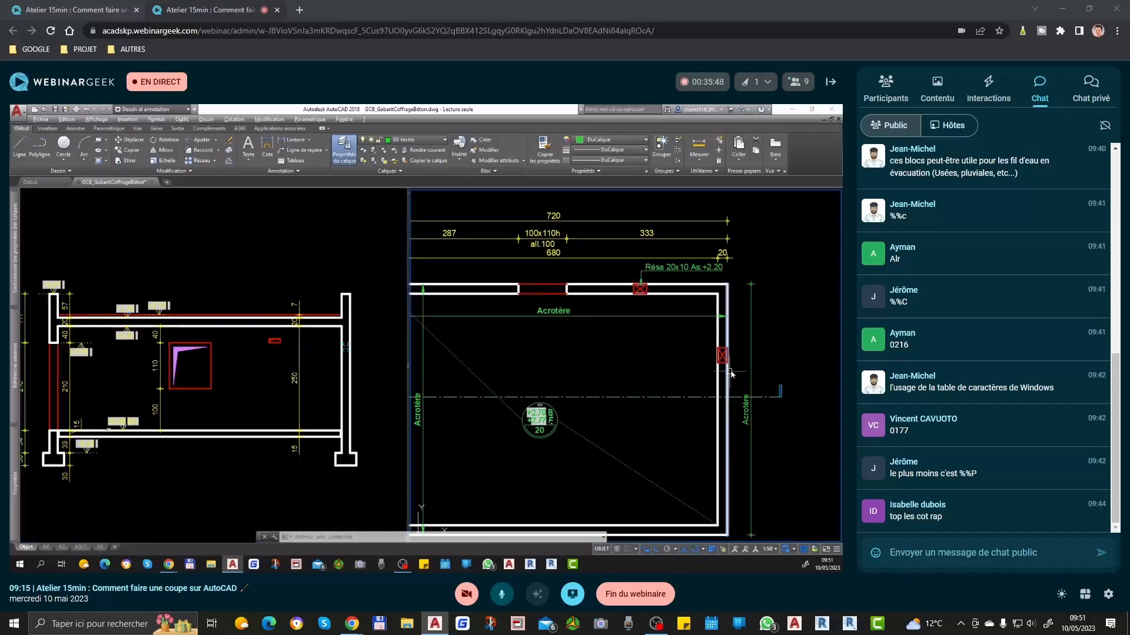
pyautogui.scroll(5, 729, 376)
pyautogui.scroll(-4, 718, 365)
pyautogui.click(300, 356)
pyautogui.scroll(6, 355, 349)
pyautogui.scroll(-6, 346, 357)
pyautogui.scroll(2, 234, 348)
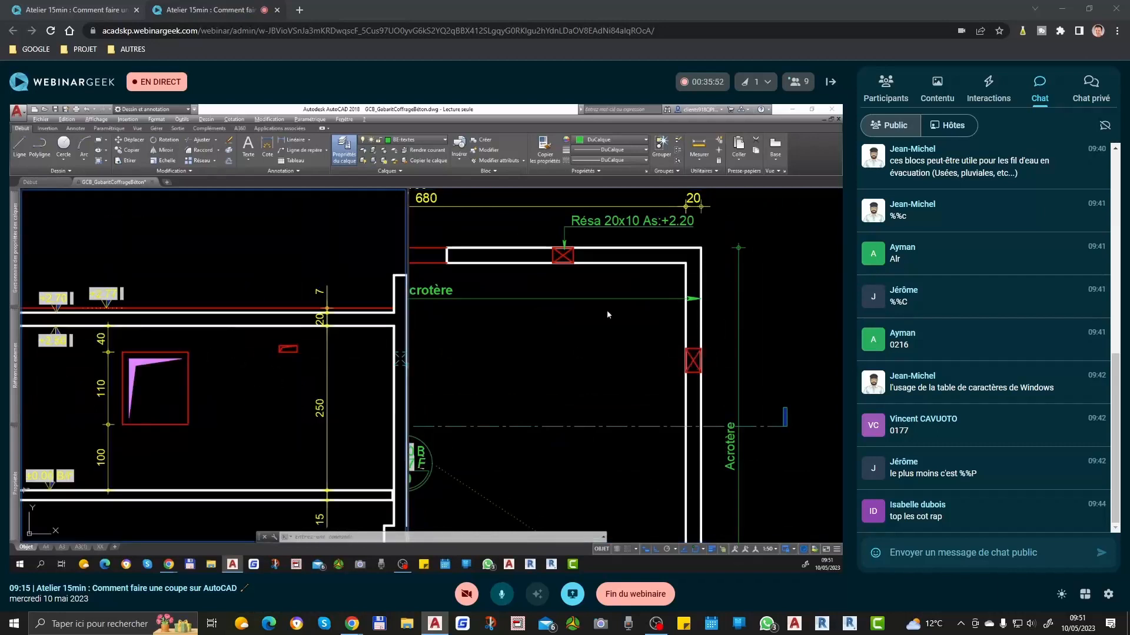
# Step: Examine the window and reservation in the plan's upper wall alongside their counterparts in the section
pyautogui.moveTo(549, 254); pyautogui.dragTo(687, 327, button='middle')
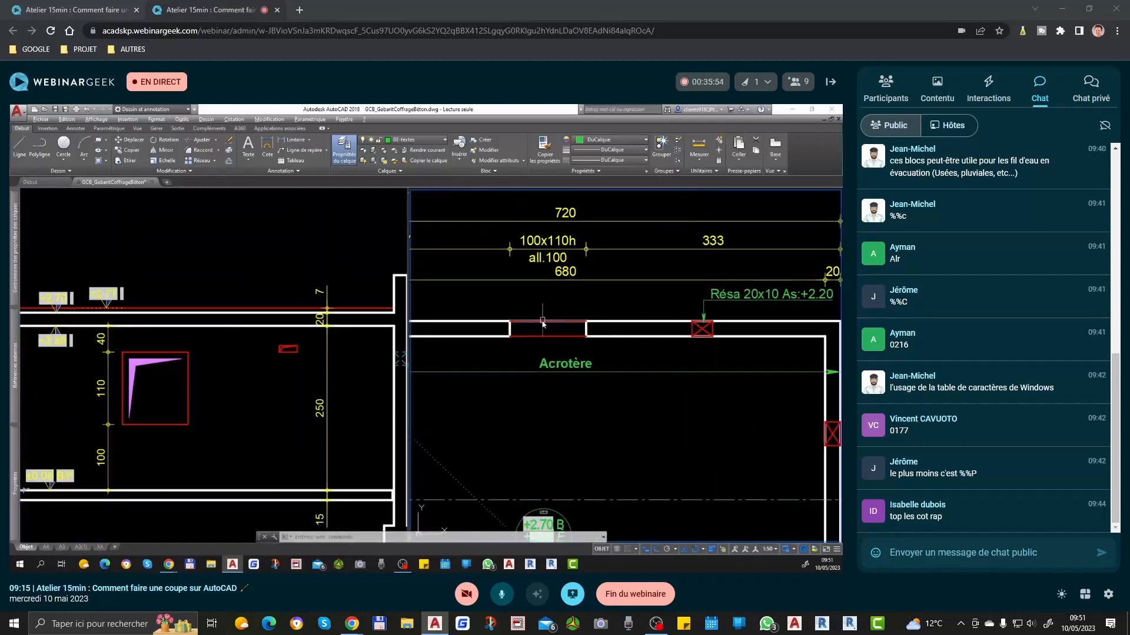
pyautogui.moveTo(547, 322); pyautogui.dragTo(799, 356, button='middle')
pyautogui.scroll(-2, 563, 386)
pyautogui.moveTo(523, 489)
pyautogui.mouseDown(button='middle')
pyautogui.moveTo(604, 346)
pyautogui.moveTo(349, 390)
pyautogui.mouseUp(button='middle')
pyautogui.moveTo(16, 475)
pyautogui.click(367, 386)
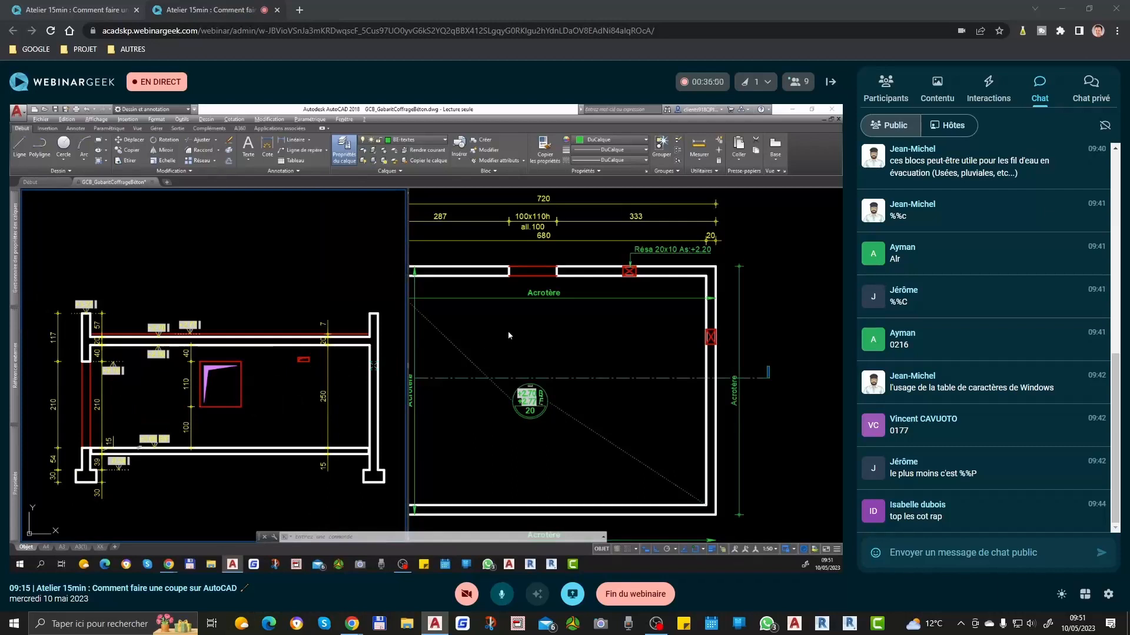
pyautogui.click(440, 365)
pyautogui.scroll(-4, 582, 342)
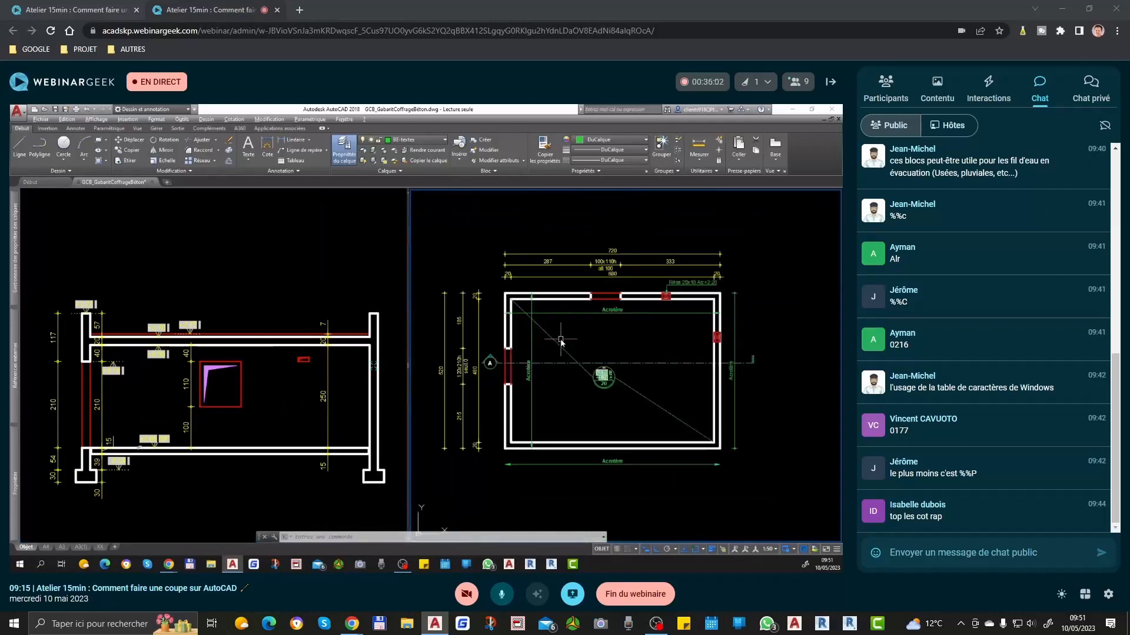
pyautogui.scroll(2, 581, 341)
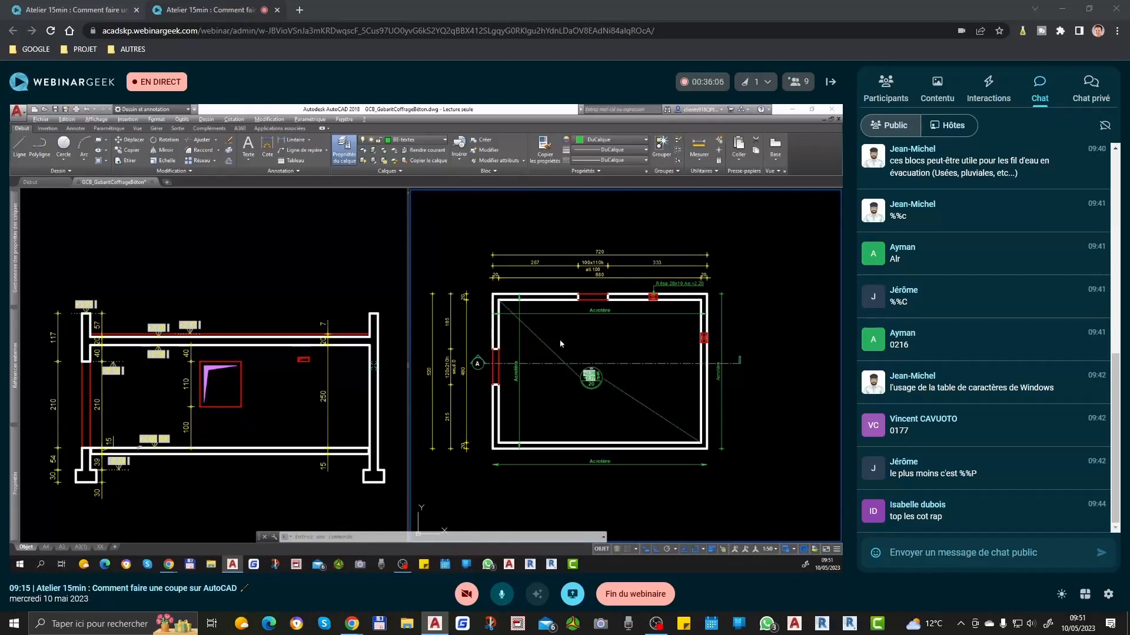
pyautogui.scroll(-2, 394, 301)
# Step: Return to a single viewport and move the Coupe A title with its scale text down close above the section
pyautogui.moveTo(411, 436); pyautogui.dragTo(424, 236, button='middle')
pyautogui.click(405, 267)
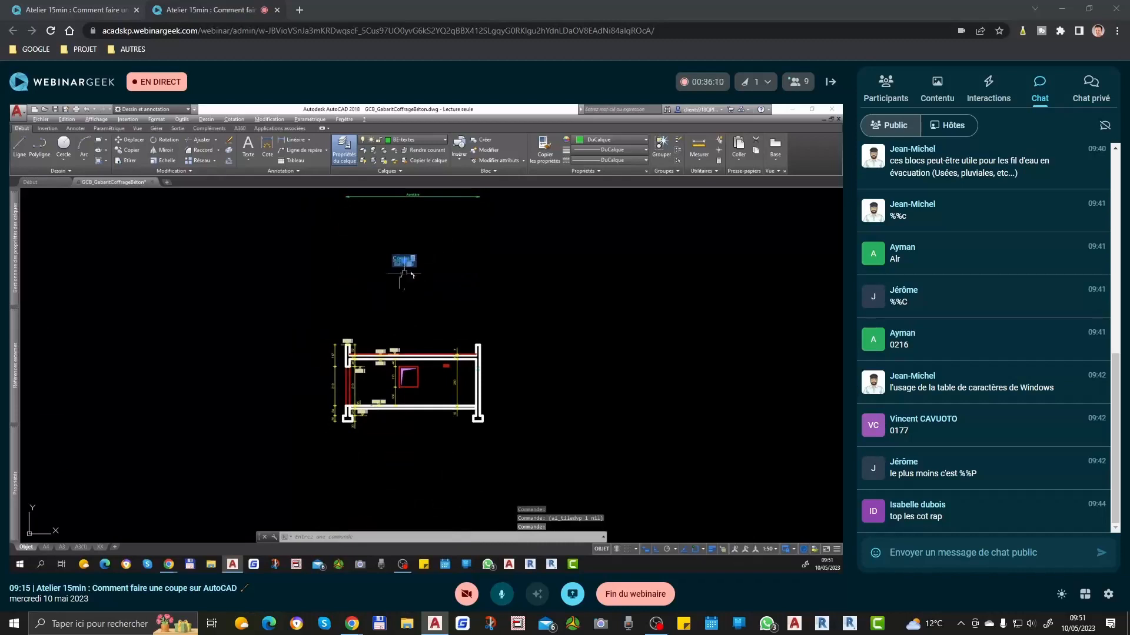
pyautogui.write('dp')
pyautogui.press('space')
pyautogui.scroll(2, 448, 257)
pyautogui.click(444, 257)
pyautogui.click(440, 365)
# Step: Shift the Coupe A title slightly sideways to centre it above the section
pyautogui.click(386, 370)
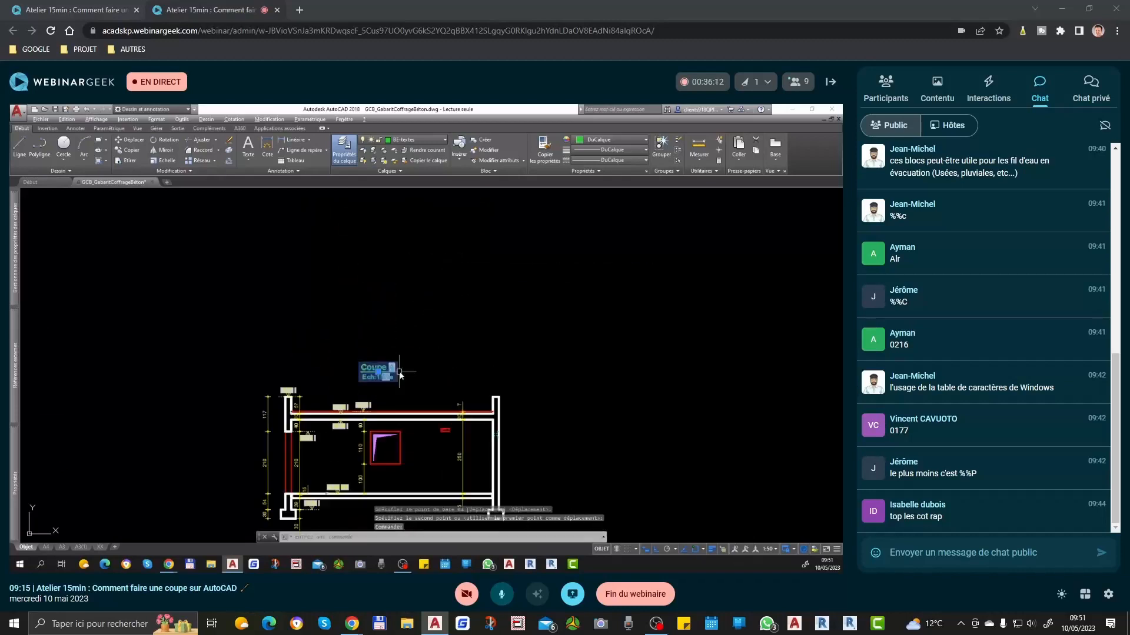
pyautogui.scroll(2, 407, 369)
pyautogui.write('dp')
pyautogui.press('space')
pyautogui.click(420, 348)
pyautogui.click(436, 350)
pyautogui.scroll(-4, 445, 382)
# Step: Try changing the text of the plan's window dimension to 100x130h
pyautogui.moveTo(435, 202); pyautogui.dragTo(451, 330, button='middle')
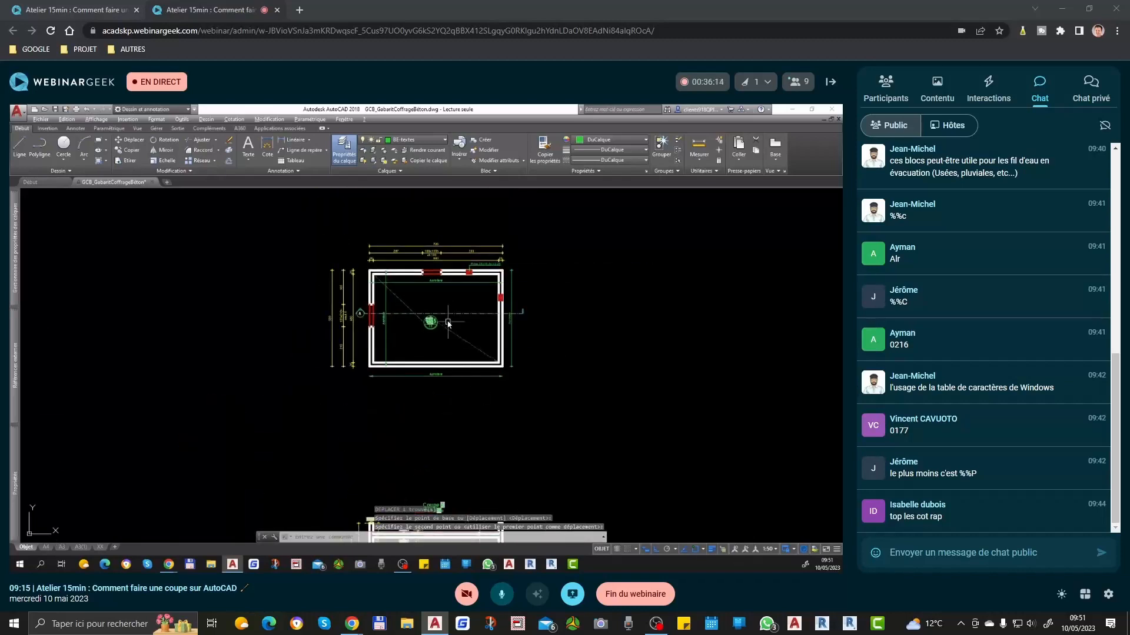
pyautogui.scroll(4, 447, 321)
pyautogui.moveTo(264, 312); pyautogui.dragTo(344, 342, button='middle')
pyautogui.scroll(4, 248, 342)
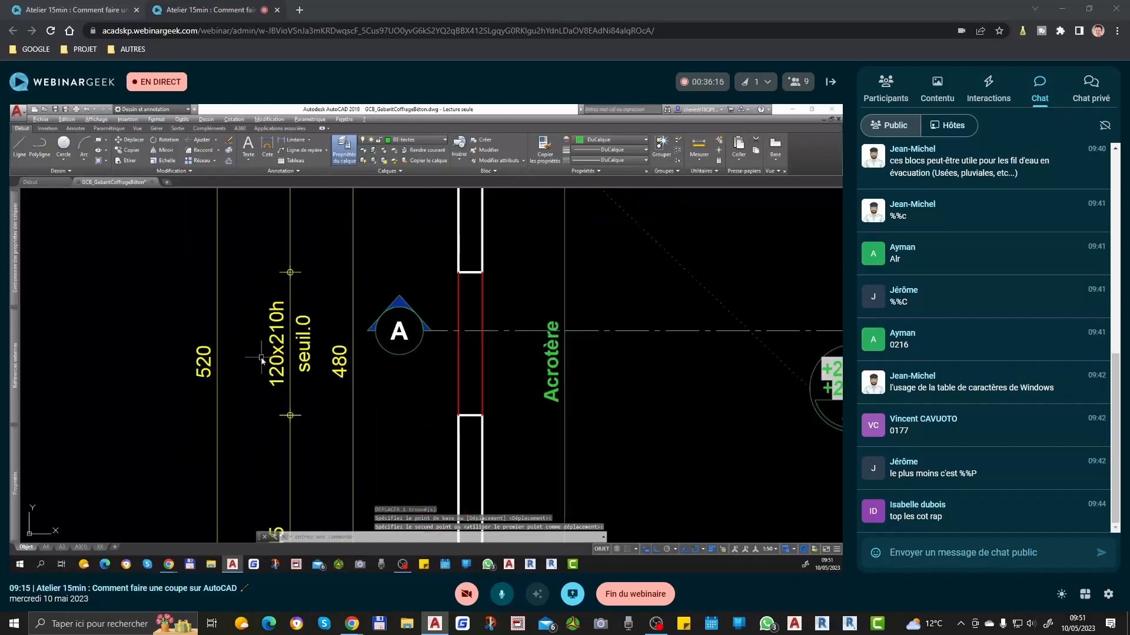
pyautogui.scroll(-4, 264, 369)
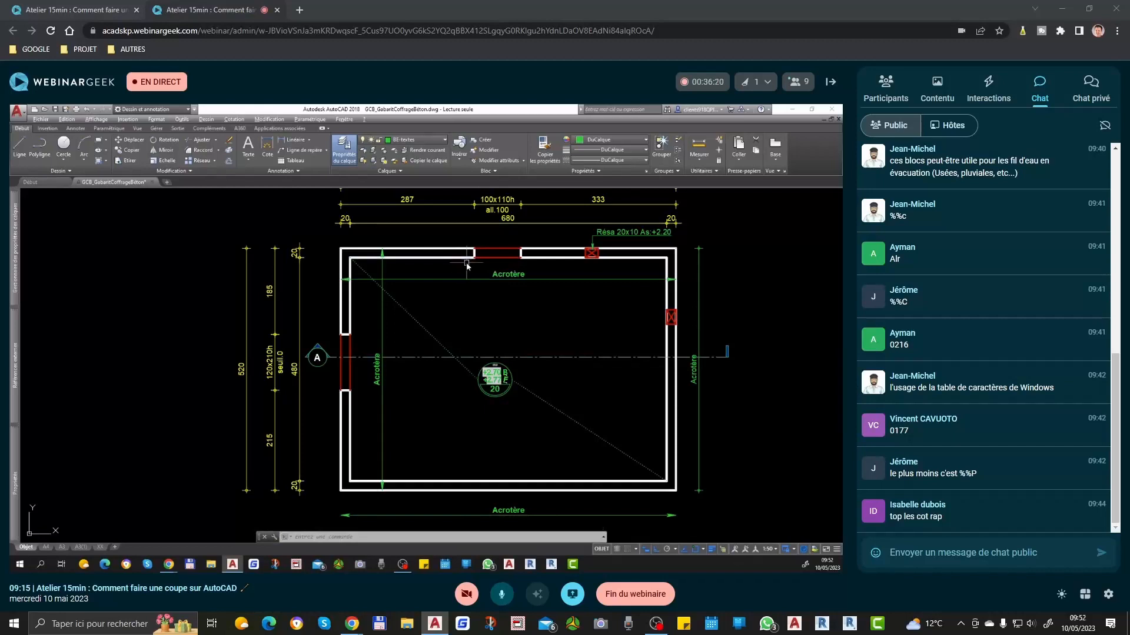
pyautogui.scroll(6, 506, 192)
pyautogui.doubleClick(503, 281)
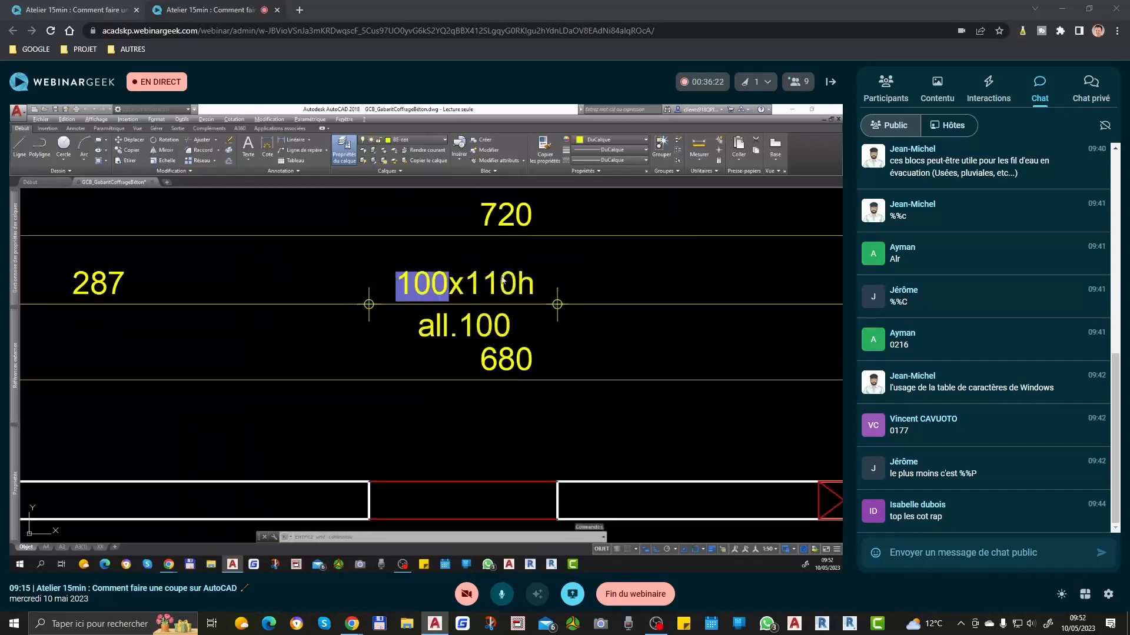
pyautogui.write('3')
pyautogui.click(562, 275)
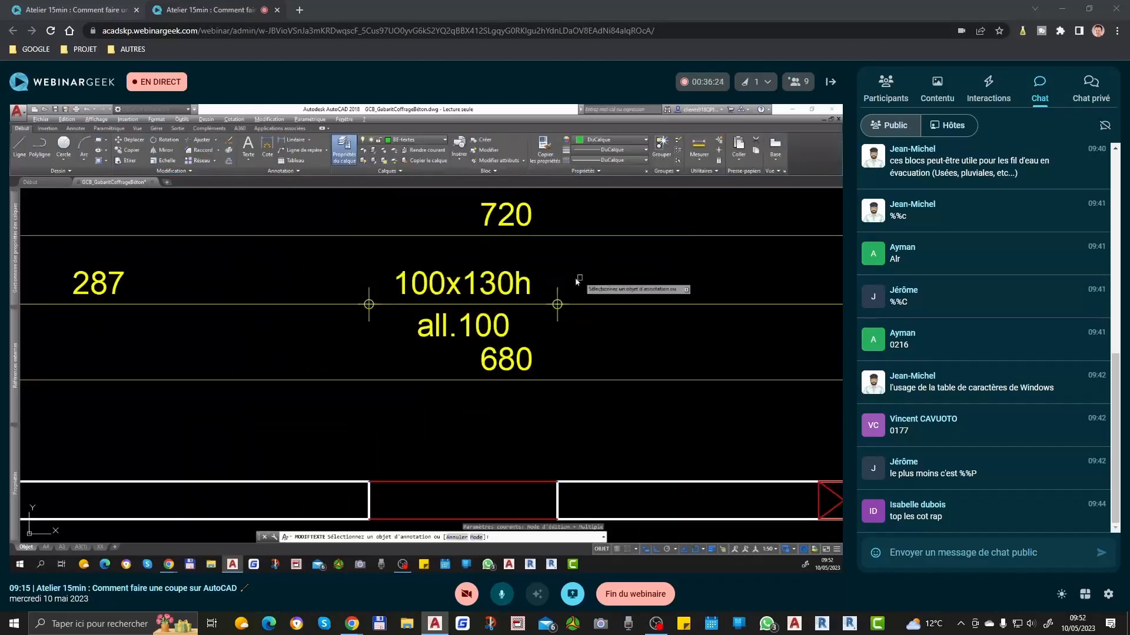
pyautogui.click(507, 294)
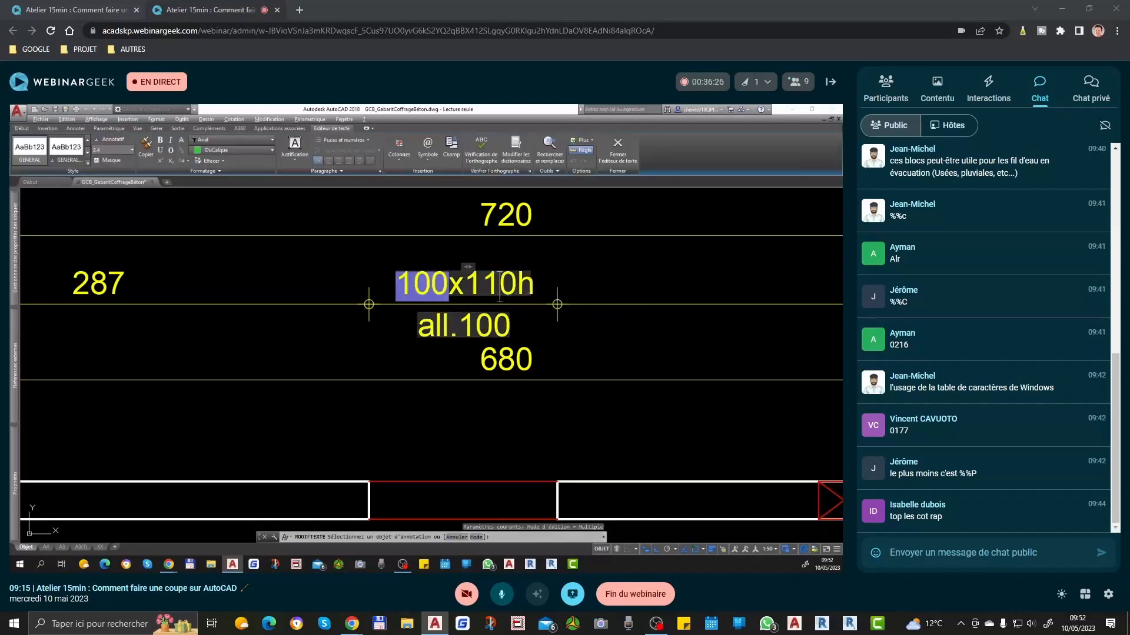
pyautogui.press('Escape')
# Step: Split the drawing area into two vertical viewports, with the plan's window shown in the one beside the section
pyautogui.scroll(-8, 560, 269)
pyautogui.scroll(6, 457, 355)
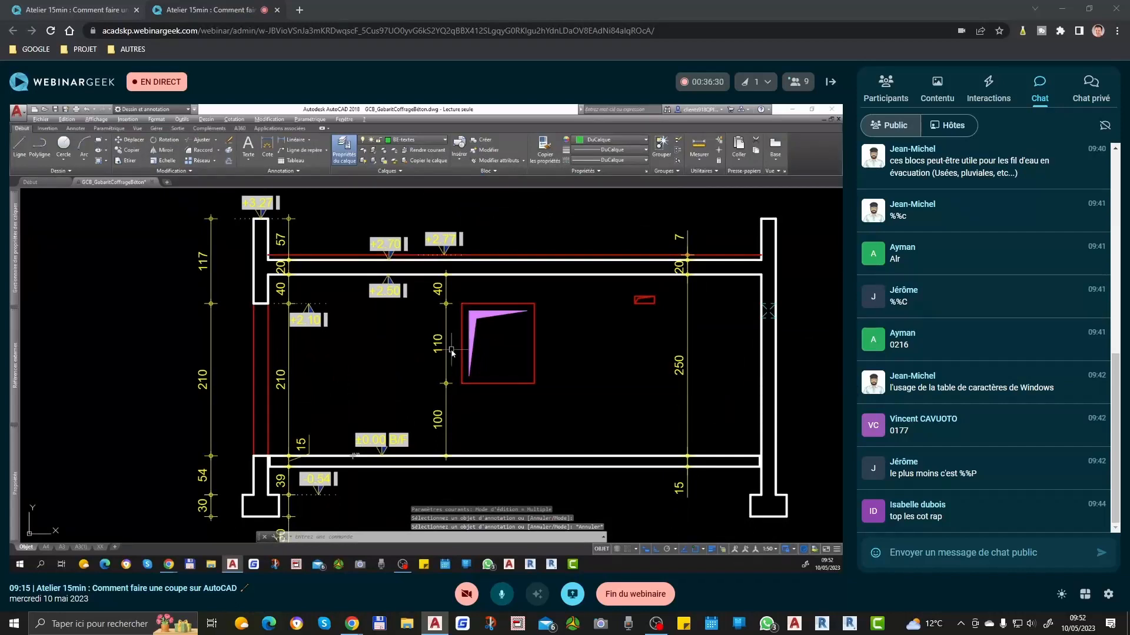
pyautogui.click(415, 362)
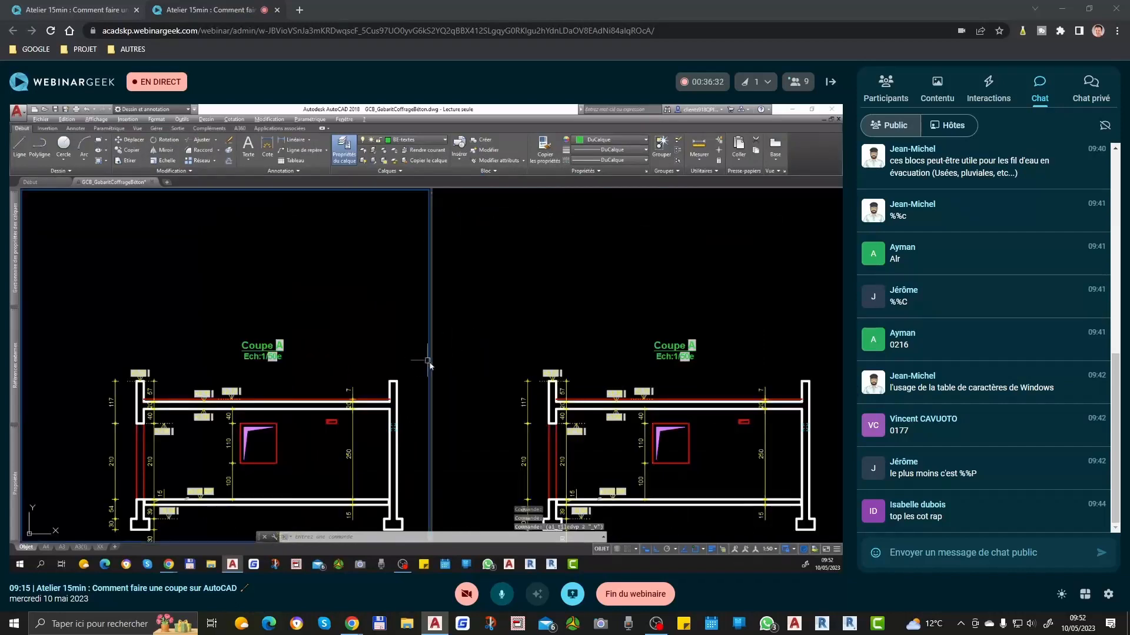
pyautogui.click(389, 362)
pyautogui.click(365, 358)
pyautogui.click(647, 327)
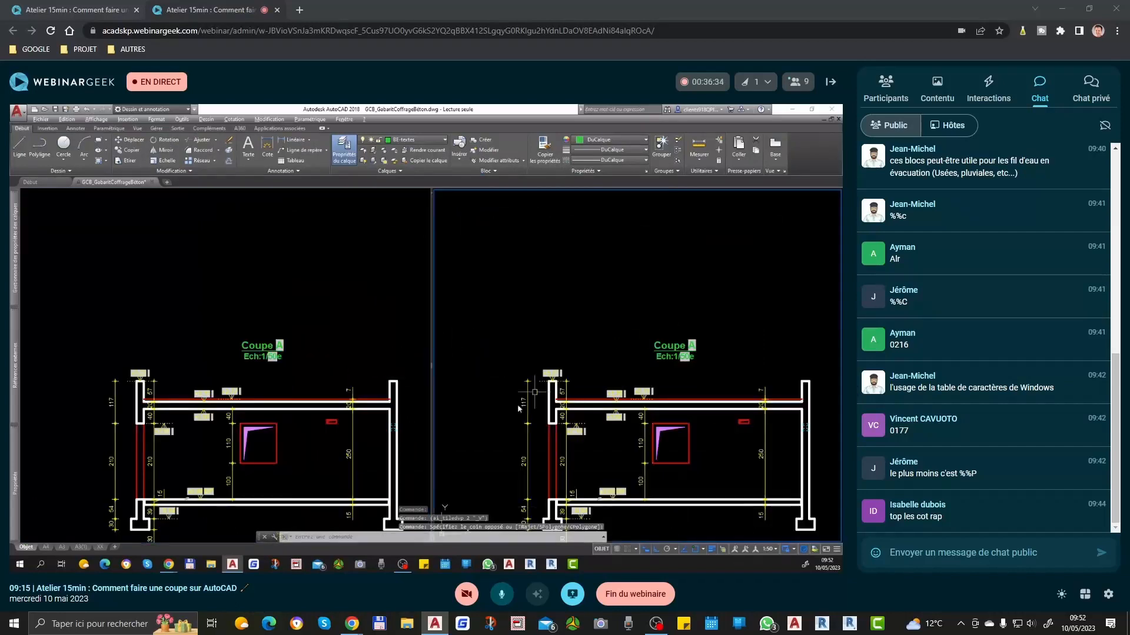
pyautogui.scroll(-6, 513, 419)
pyautogui.scroll(10, 532, 311)
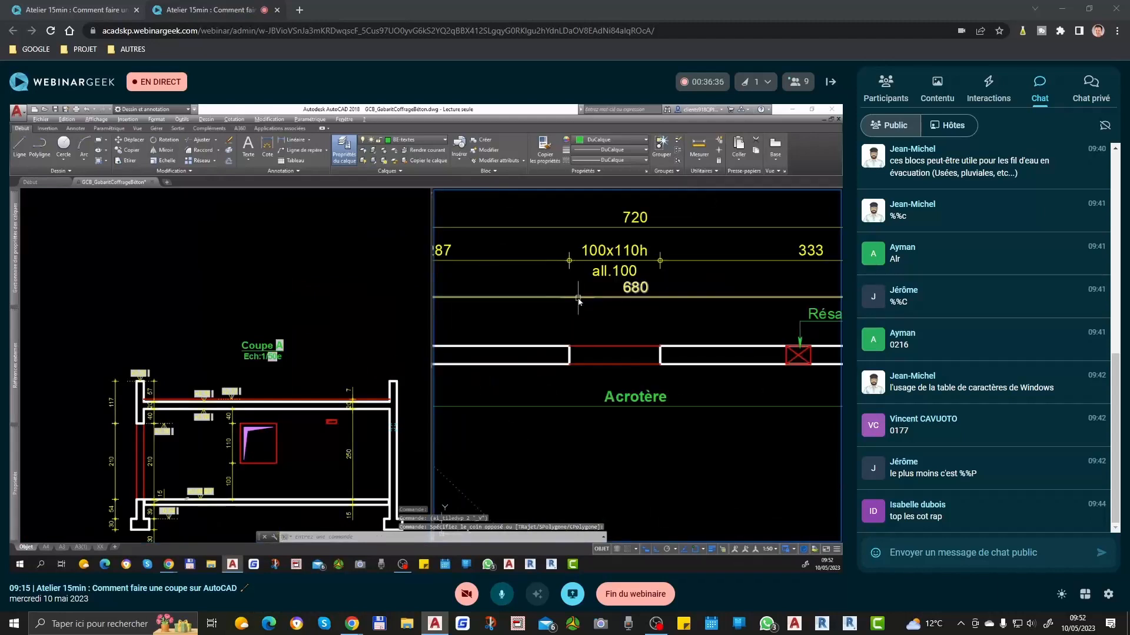
# Step: Measure the height from the window's head to the top of the slab in the section
pyautogui.click(224, 465)
pyautogui.scroll(4, 213, 465)
pyautogui.moveTo(311, 481); pyautogui.dragTo(287, 462, button='middle')
pyautogui.moveTo(278, 415); pyautogui.dragTo(284, 436, button='middle')
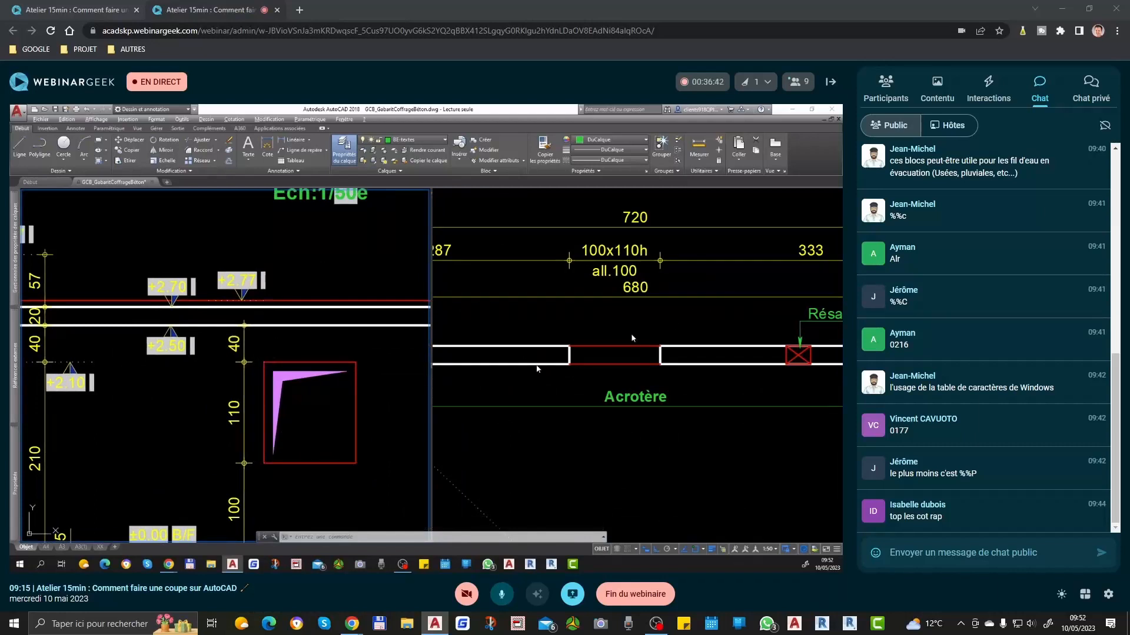
pyautogui.write('cot')
pyautogui.press('Return')
pyautogui.click(264, 363)
pyautogui.click(296, 307)
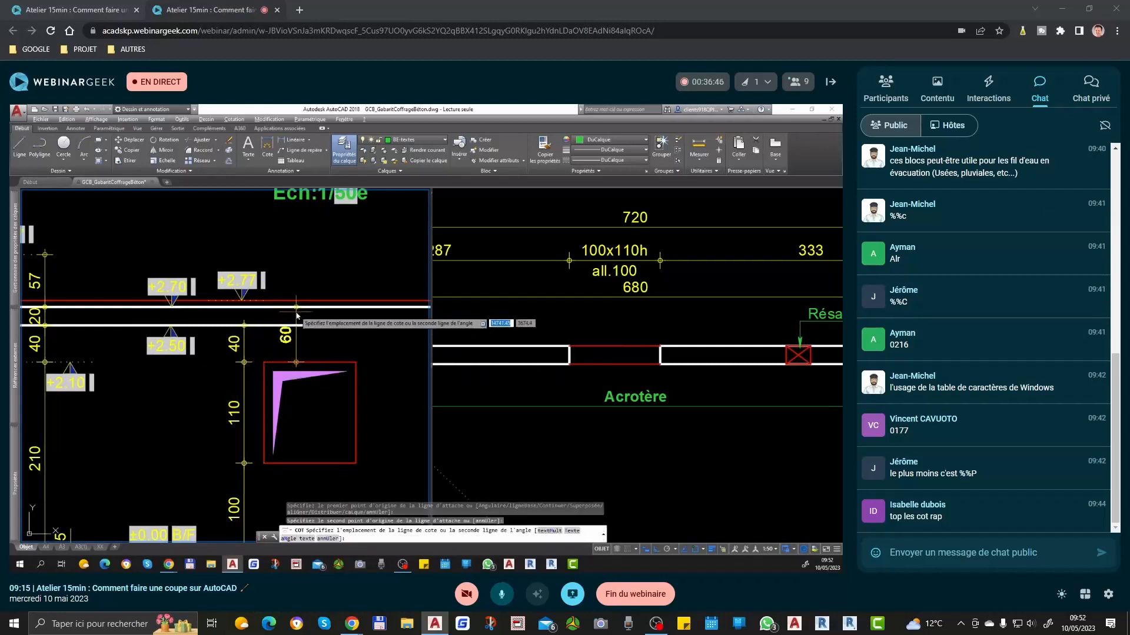
pyautogui.press('Escape')
# Step: Place the single-line text L1 above the window opening in the plan, accepting the default height and rotation
pyautogui.click(585, 325)
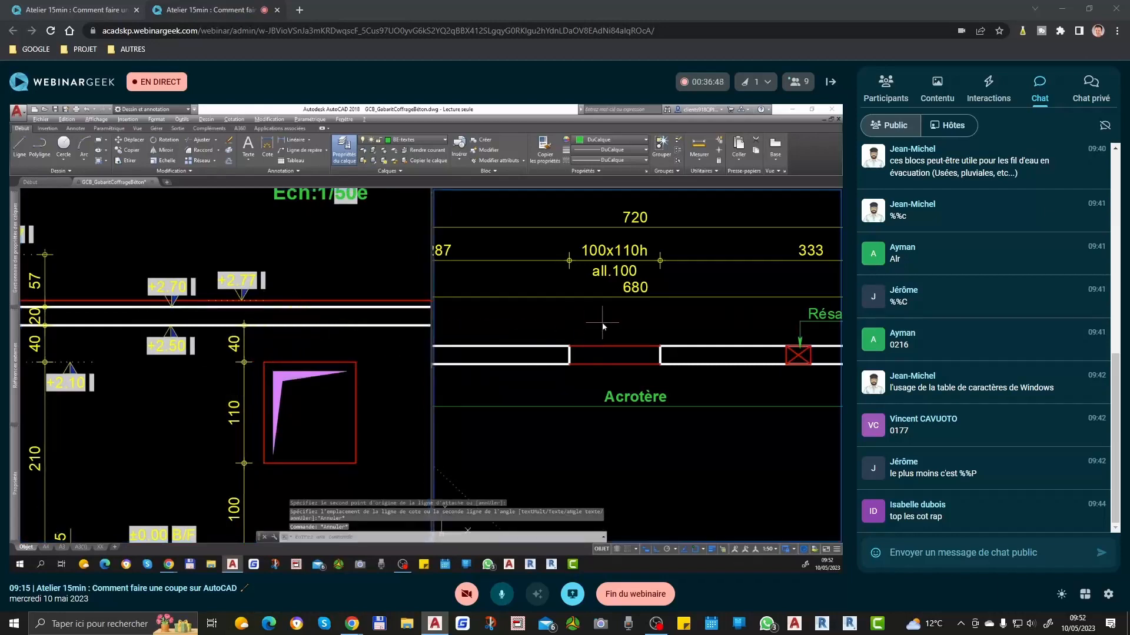
pyautogui.write('tx')
pyautogui.press('Return')
pyautogui.click(602, 323)
pyautogui.press('Return')
pyautogui.press('Return')
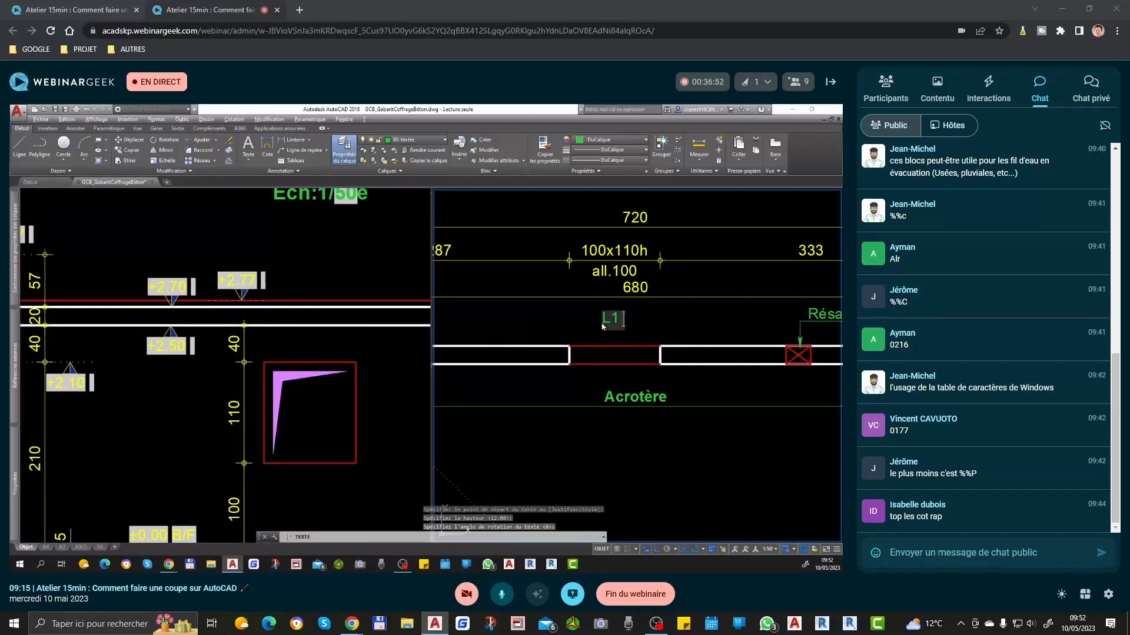
pyautogui.press('Return')
pyautogui.press('Return')
# Step: Copy the L1 text to a spot directly beneath the original, just above the window opening
pyautogui.scroll(4, 618, 315)
pyautogui.click(614, 319)
pyautogui.write('co')
pyautogui.press('Return')
pyautogui.click(655, 322)
pyautogui.click(656, 365)
# Step: Move both L1 texts down so the lower one sits below the window opening in the plan
pyautogui.click(607, 360)
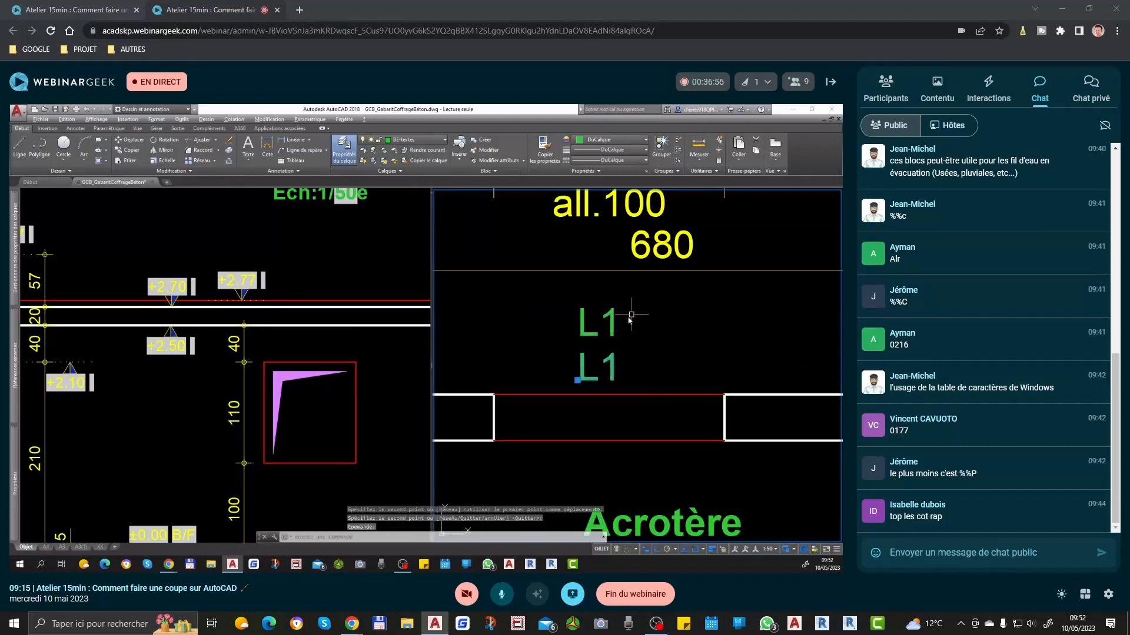
pyautogui.click(632, 314)
pyautogui.click(594, 356)
pyautogui.write('dp')
pyautogui.press('Return')
pyautogui.click(635, 353)
pyautogui.click(652, 449)
# Step: Move the upper L1 text up from the window opening to just above the wall
pyautogui.click(613, 405)
pyautogui.write('dp')
pyautogui.press('Return')
pyautogui.click(634, 428)
pyautogui.click(638, 368)
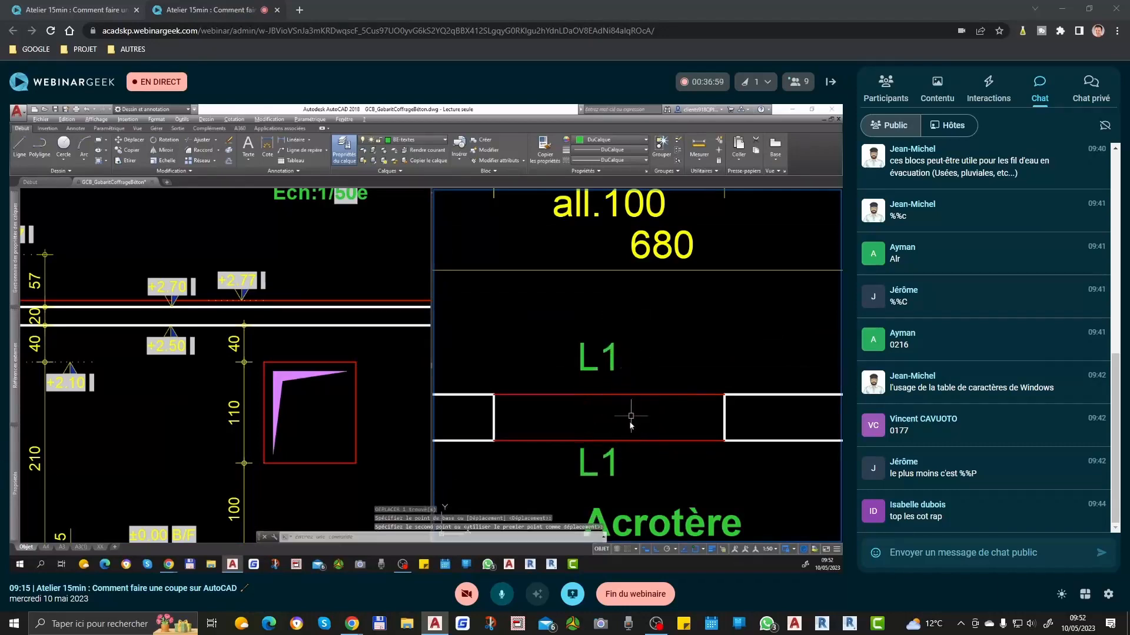
# Step: Change the lower L1 text, just below the window opening in the plan, to 20x60h
pyautogui.doubleClick(615, 456)
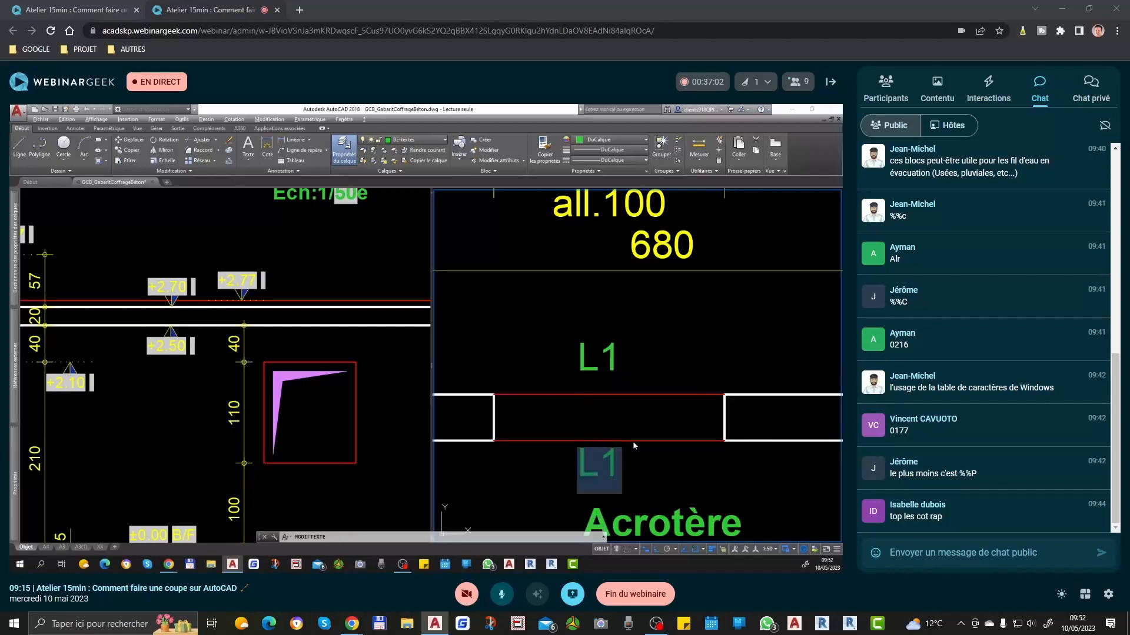
pyautogui.write('20x')
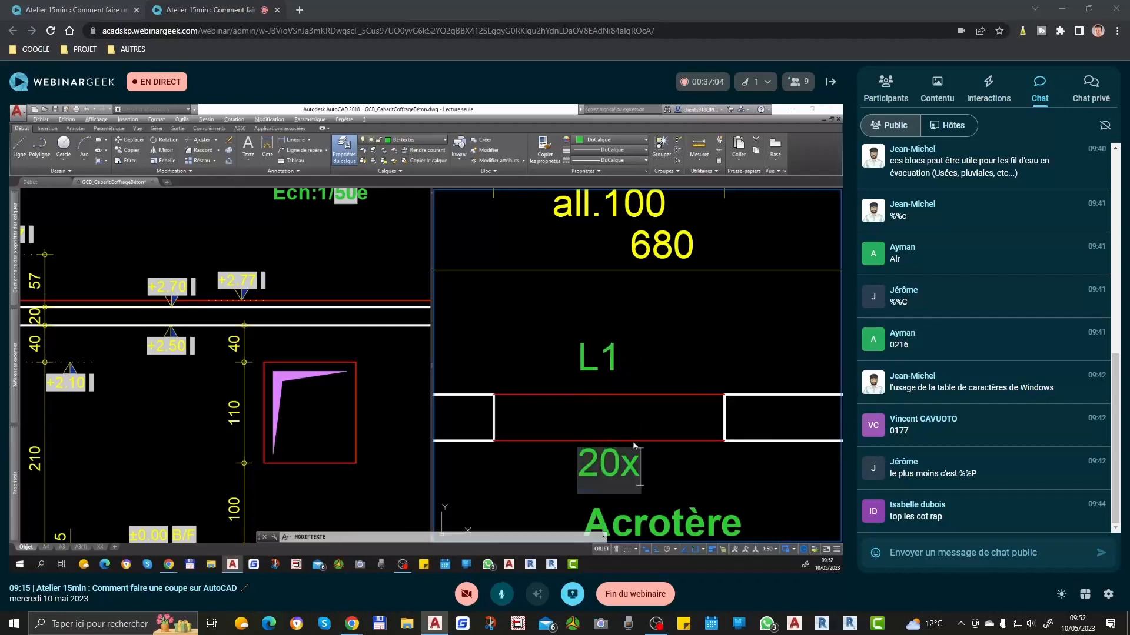
pyautogui.write('60h')
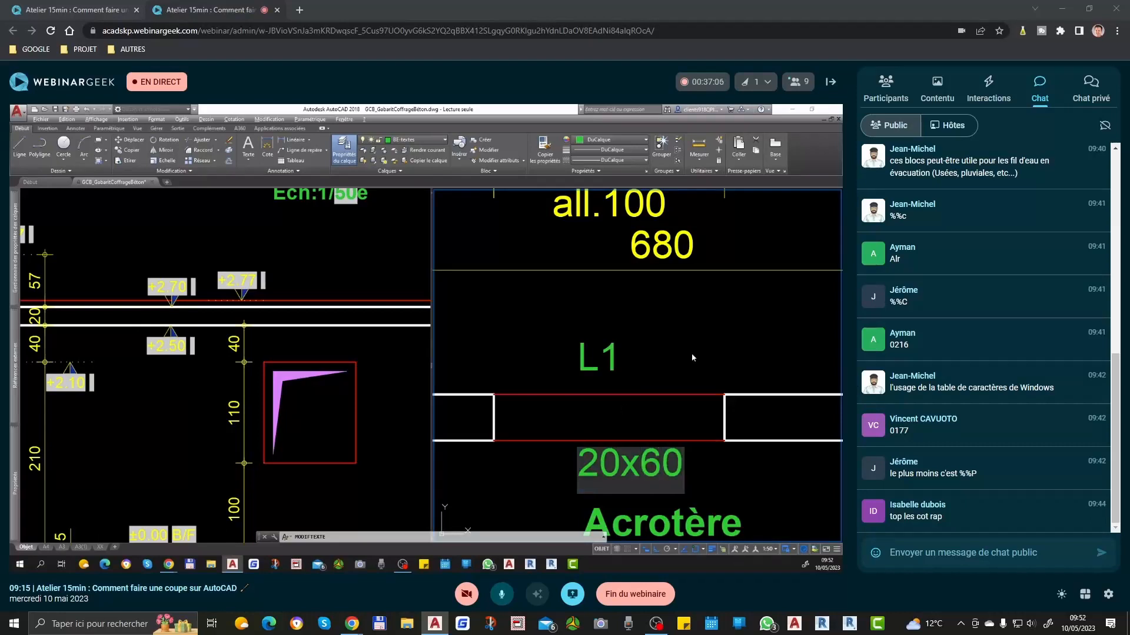
pyautogui.press('Return')
pyautogui.scroll(-4, 690, 353)
pyautogui.press('Escape')
# Step: Move the 20x60h text sideways so it sits roughly centred beneath the window opening in the plan
pyautogui.click(667, 395)
pyautogui.scroll(2, 703, 338)
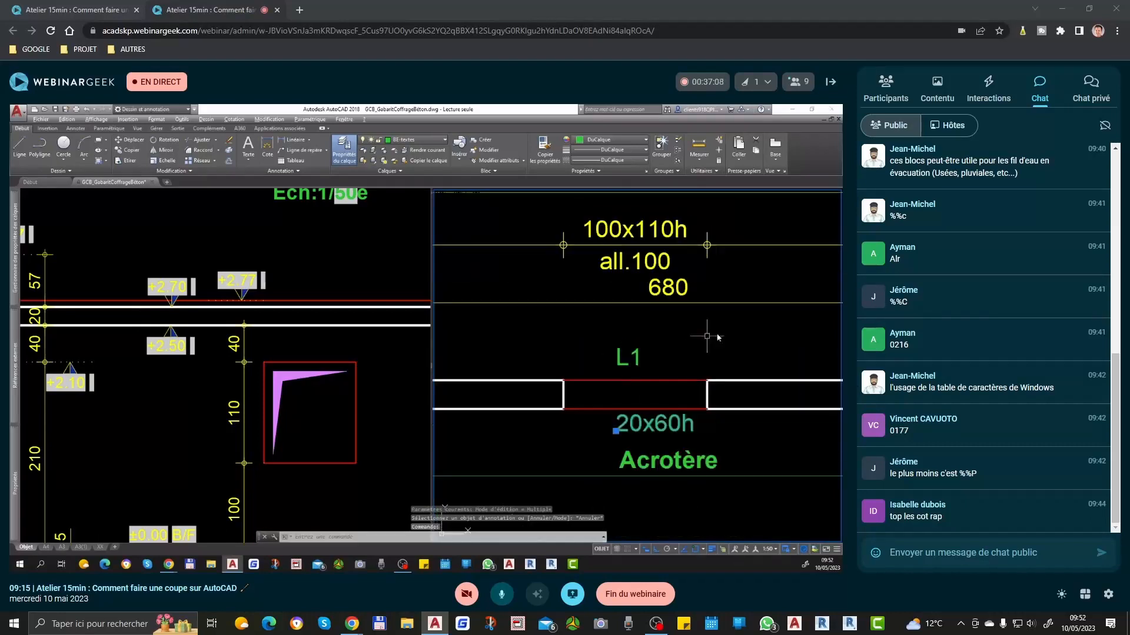
pyautogui.write('dp')
pyautogui.press('space')
pyautogui.click(719, 334)
pyautogui.click(701, 334)
pyautogui.scroll(-2, 675, 358)
pyautogui.scroll(2, 648, 389)
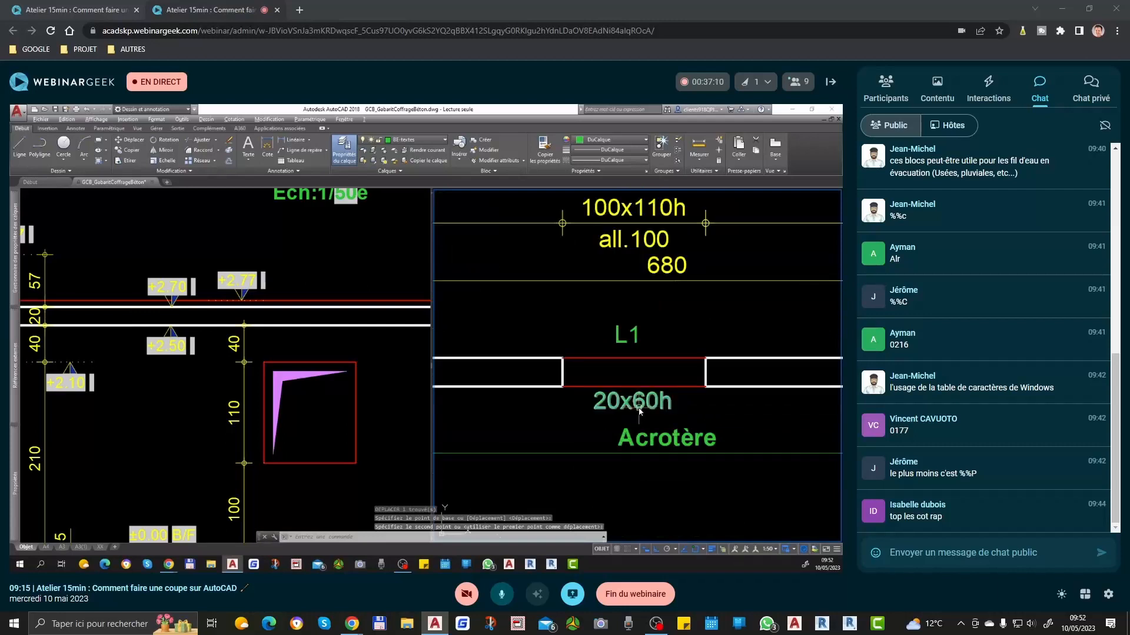
# Step: Change the 20x60h text below the plan's window opening to ret.40
pyautogui.doubleClick(643, 414)
pyautogui.write('ret.40')
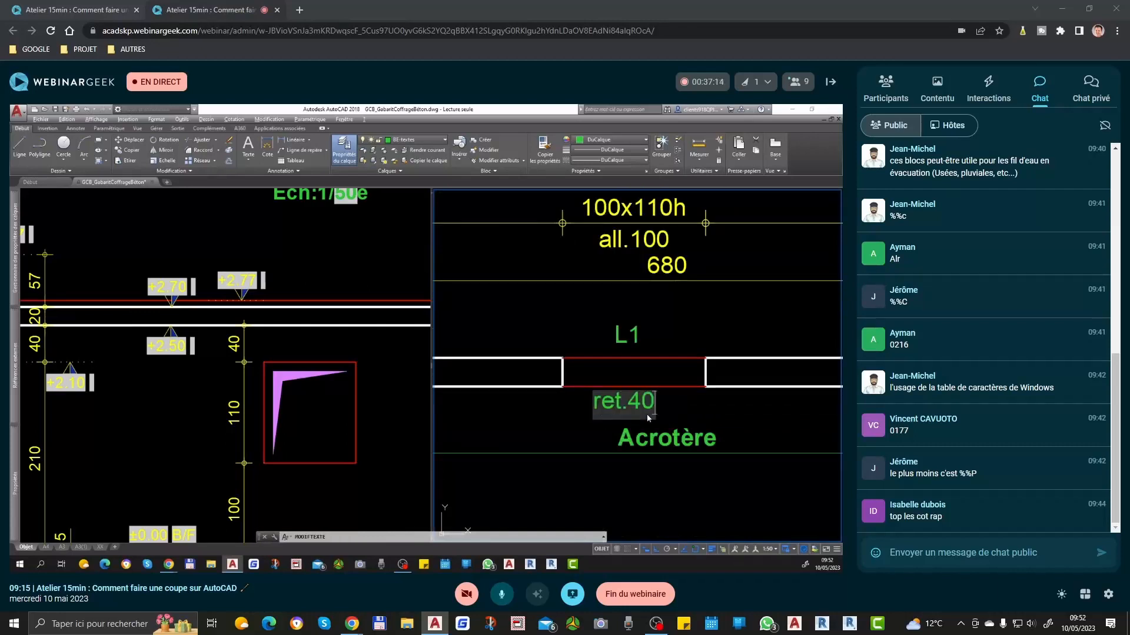
pyautogui.click(645, 334)
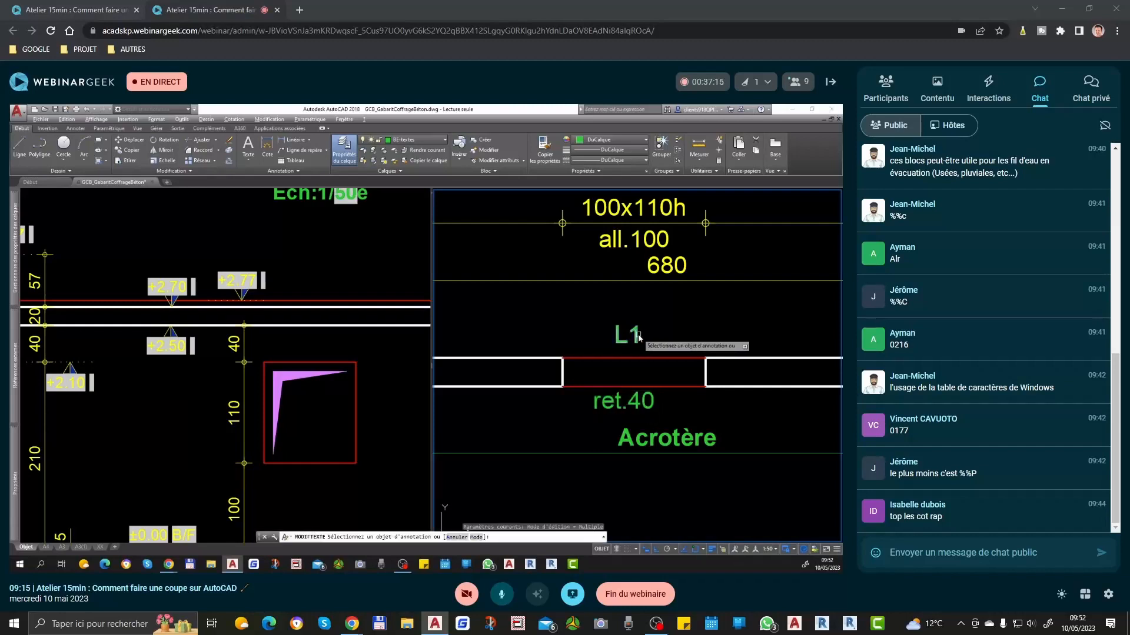
# Step: Move the L1 text down slightly, closer to the wall line above the window opening in the plan
pyautogui.scroll(-2, 636, 339)
pyautogui.click(633, 340)
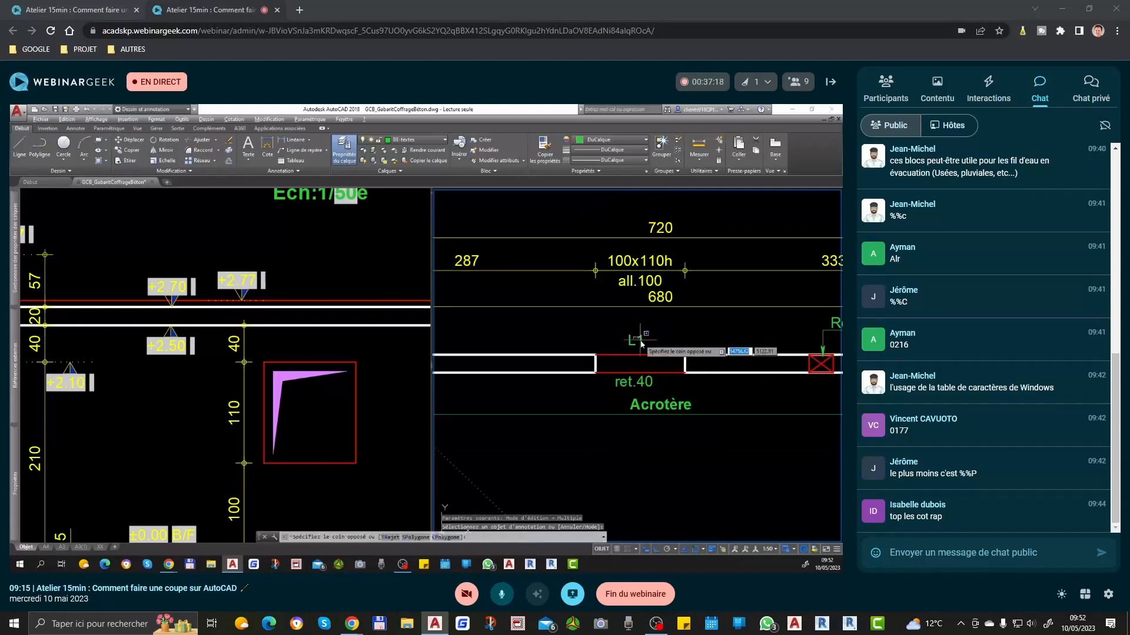
pyautogui.scroll(2, 642, 341)
pyautogui.click(563, 354)
pyautogui.scroll(1, 670, 353)
pyautogui.write('d')
pyautogui.press('space')
pyautogui.click(671, 336)
pyautogui.click(696, 354)
pyautogui.scroll(-2, 669, 342)
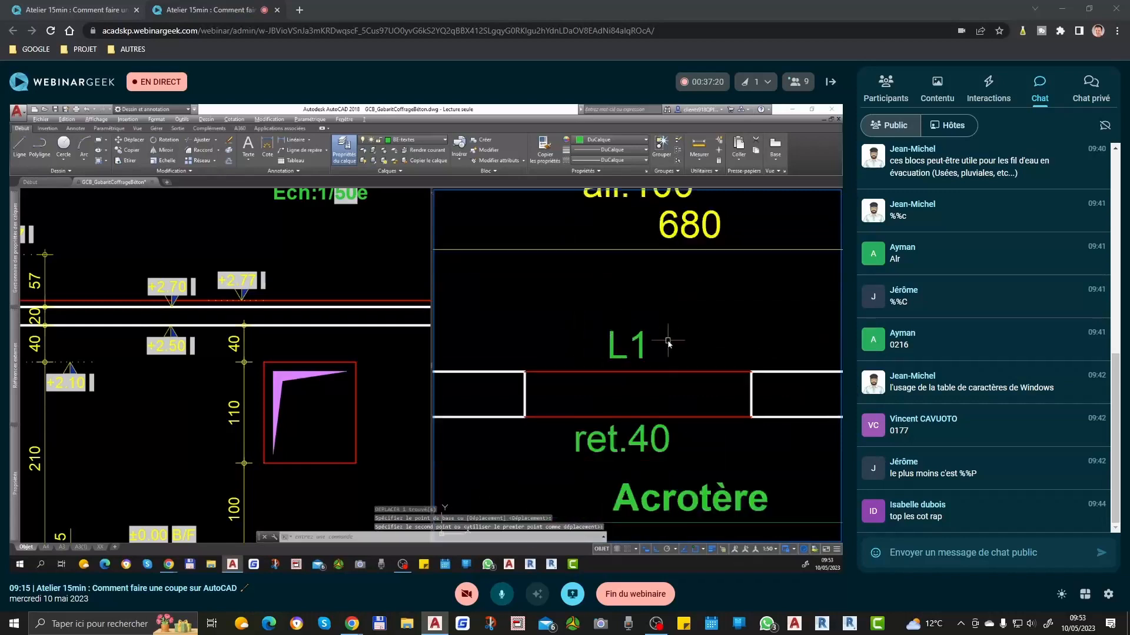
pyautogui.scroll(-1, 697, 300)
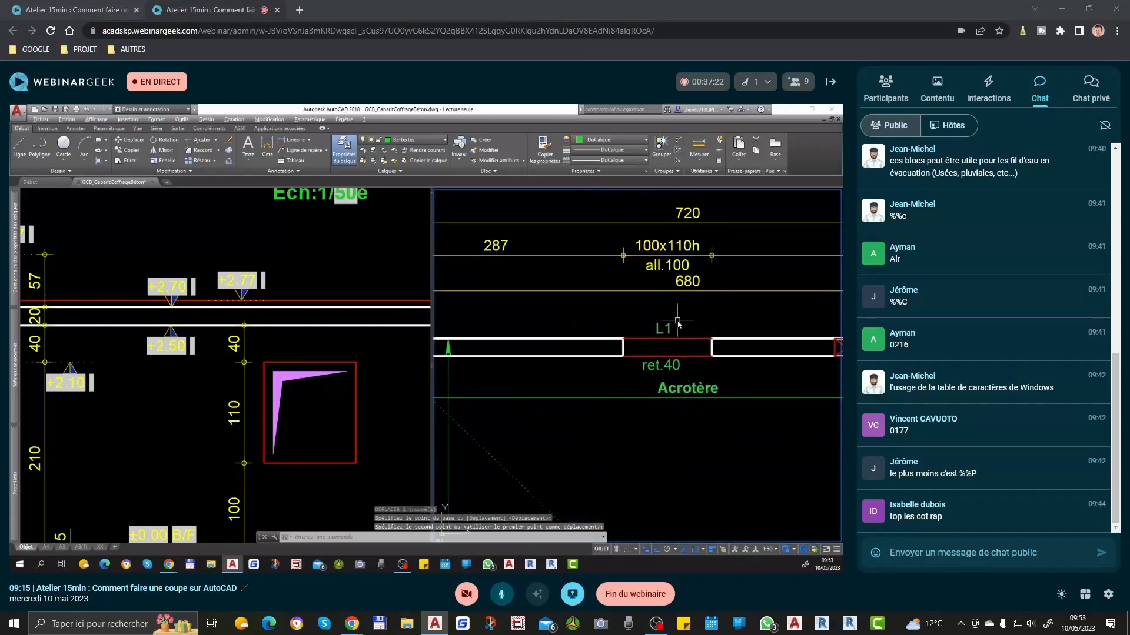
# Step: Measure the height from the window's top edge to the roof slab's top in Coupe A, without placing a dimension
pyautogui.click(388, 395)
pyautogui.scroll(-2, 293, 362)
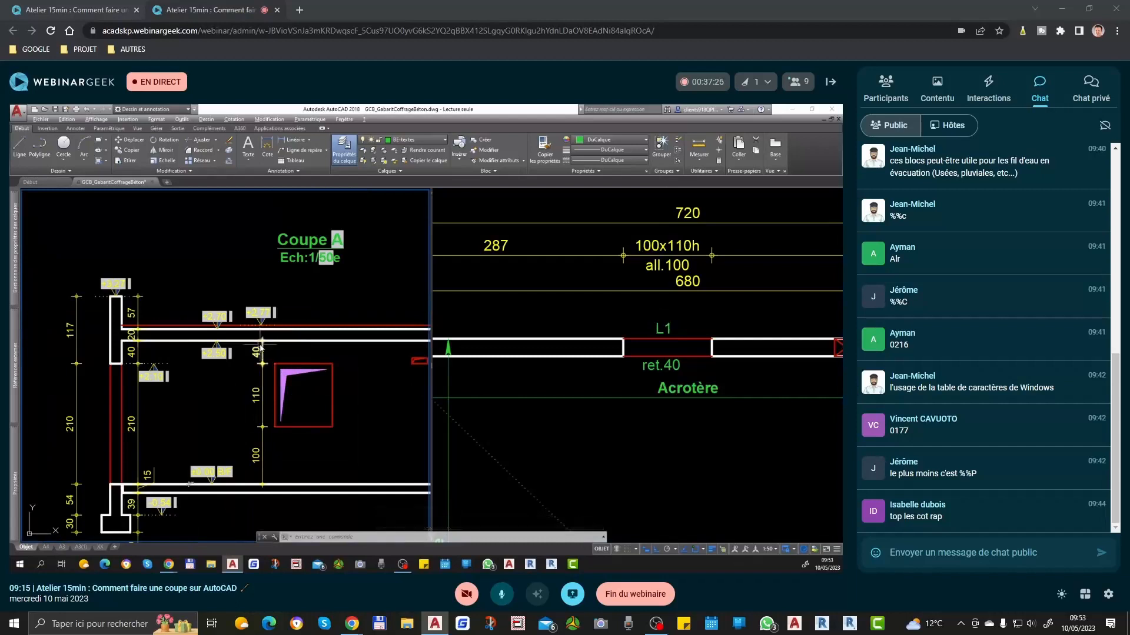
pyautogui.scroll(2, 259, 351)
pyautogui.write('cot')
pyautogui.press('Return')
pyautogui.click(283, 375)
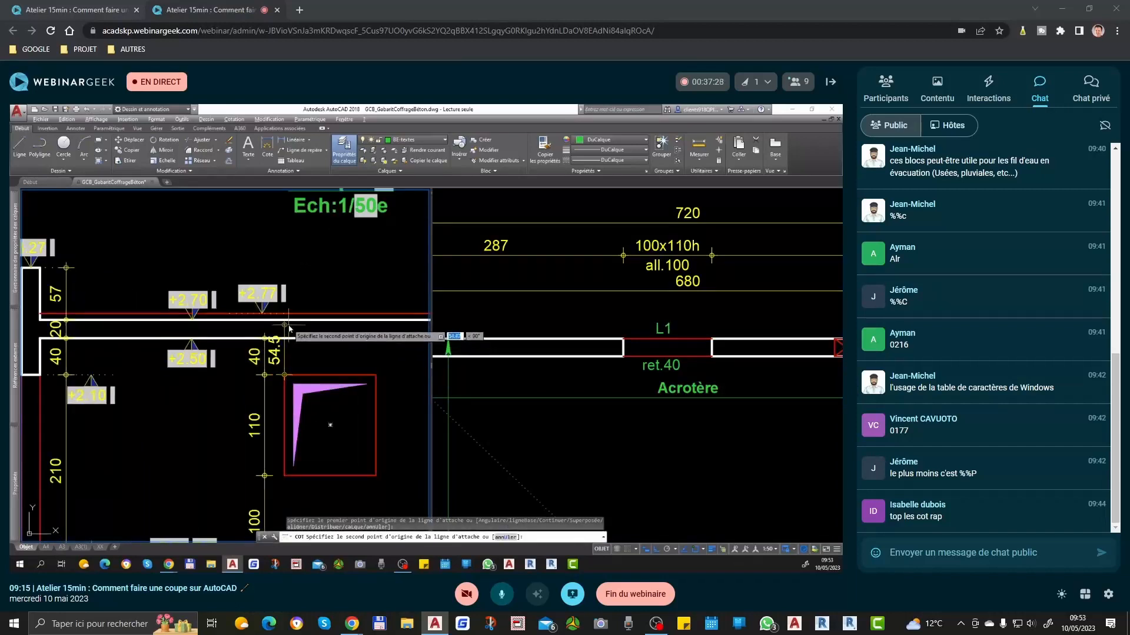
pyautogui.click(288, 321)
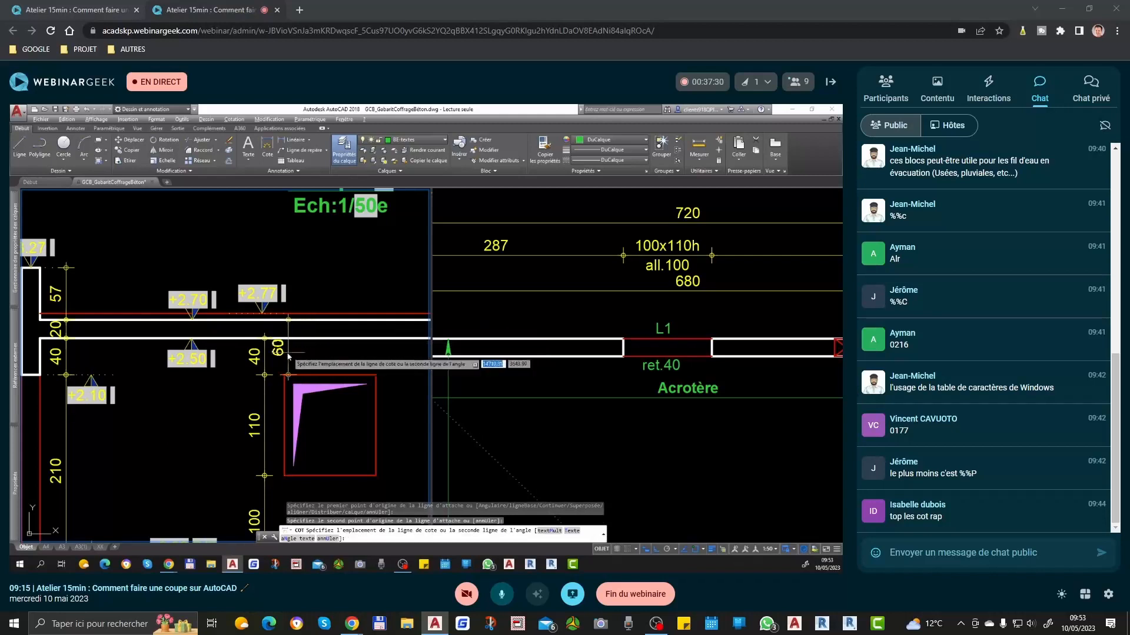
pyautogui.press('Escape')
pyautogui.click(667, 351)
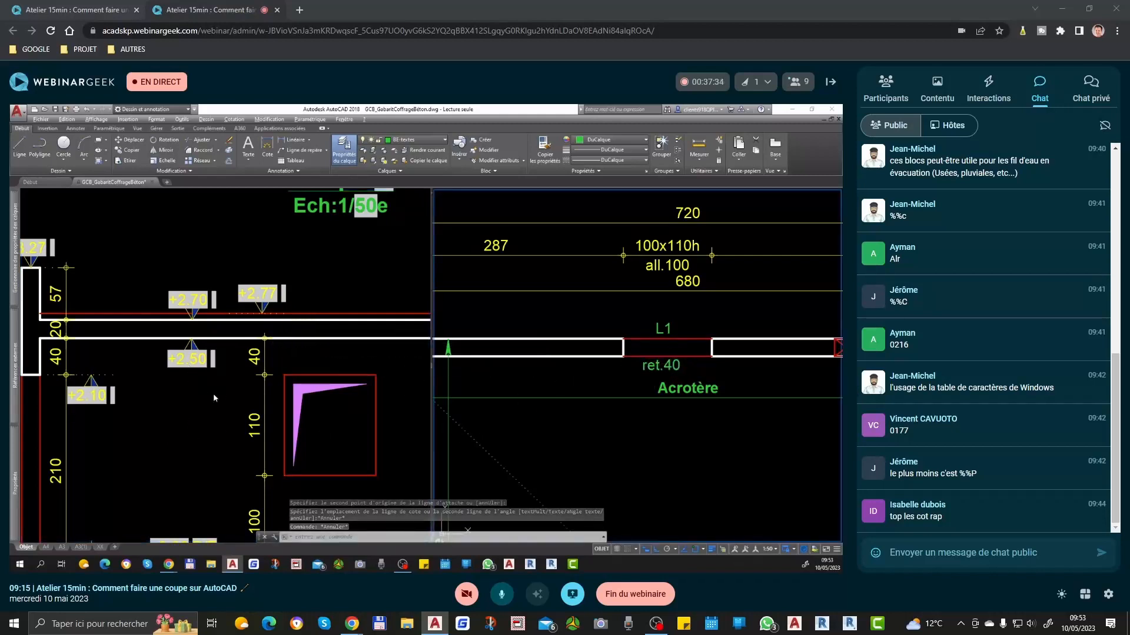
pyautogui.click(283, 356)
pyautogui.press('Escape')
pyautogui.press('Escape')
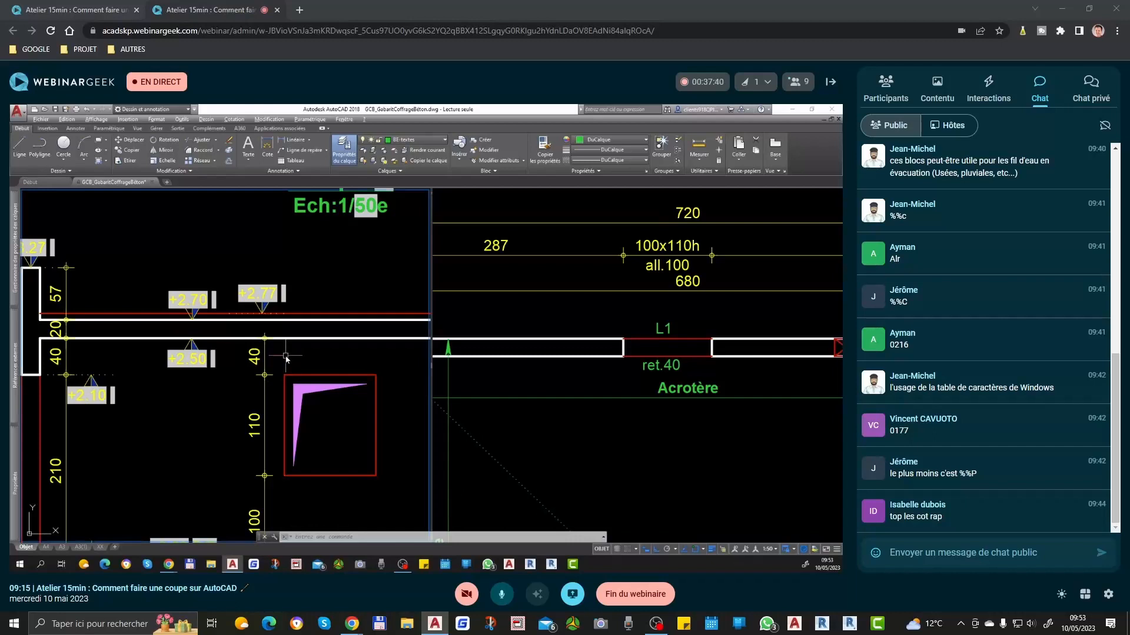
# Step: Stretch the roof slab's underside in Coupe A downward by 2, catching its full length with a crossing window
pyautogui.scroll(-2, 288, 359)
pyautogui.moveTo(351, 375); pyautogui.dragTo(274, 382, button='middle')
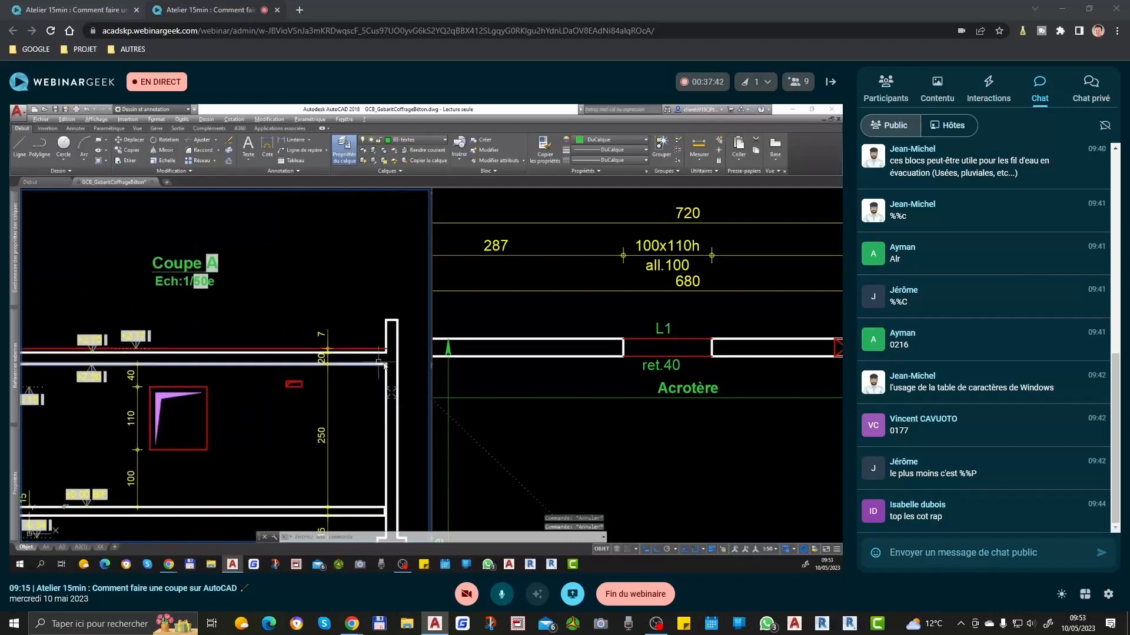
pyautogui.scroll(3, 392, 360)
pyautogui.write('et')
pyautogui.press('space')
pyautogui.click(392, 358)
pyautogui.scroll(-3, 392, 358)
pyautogui.scroll(-2, 392, 358)
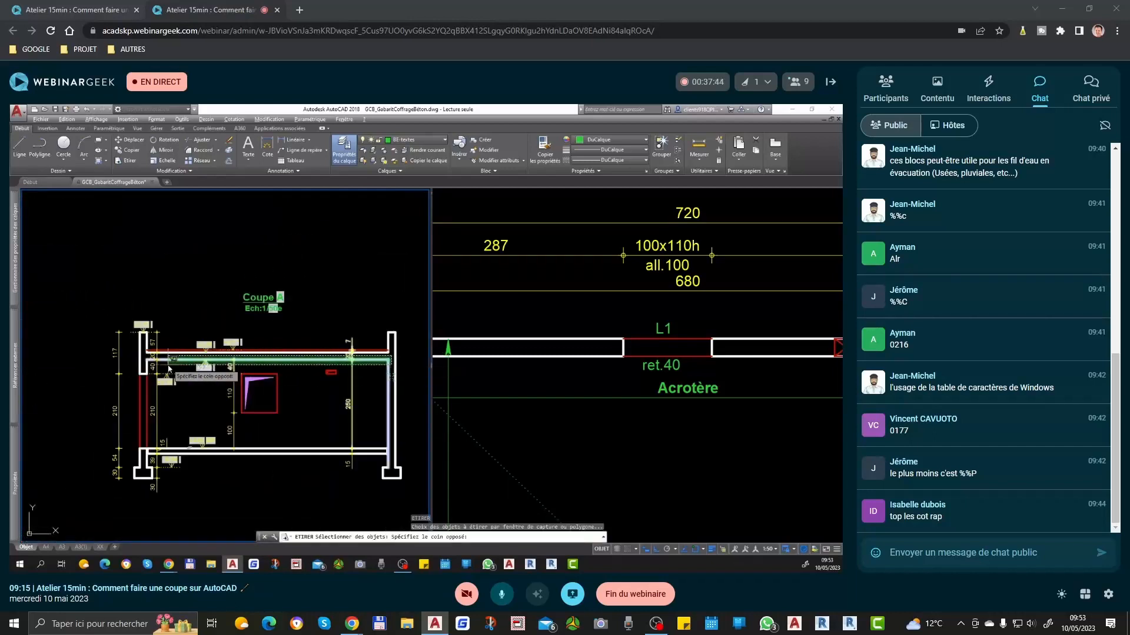
pyautogui.scroll(6, 168, 359)
pyautogui.click(69, 350)
pyautogui.scroll(-2, 69, 351)
pyautogui.press('space')
pyautogui.moveTo(365, 368); pyautogui.dragTo(312, 379, button='middle')
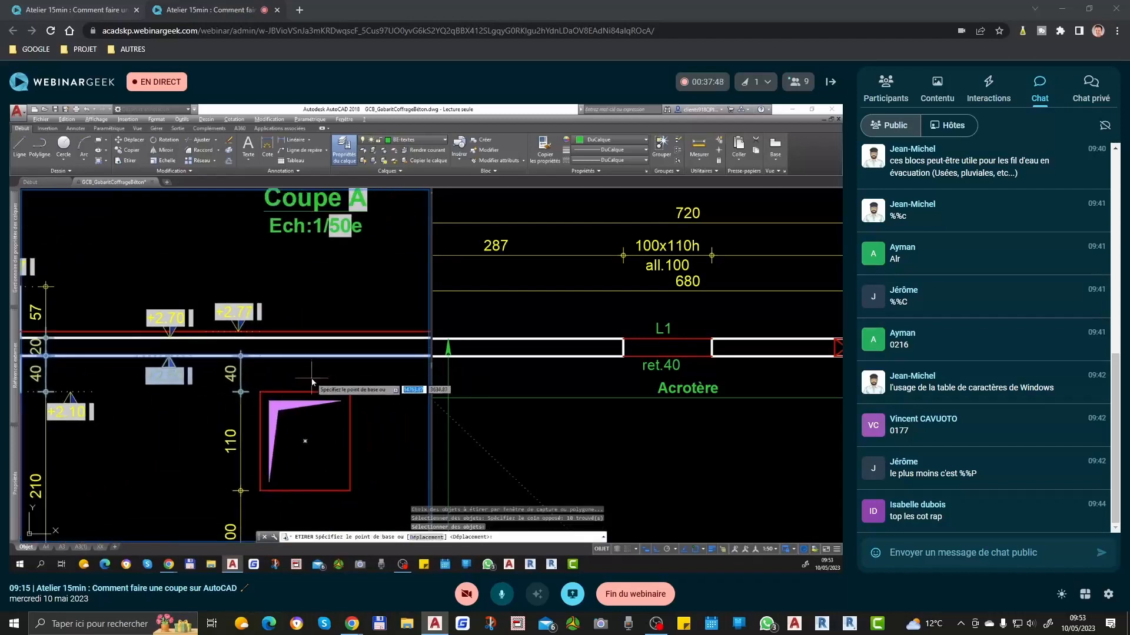
pyautogui.scroll(-1, 312, 381)
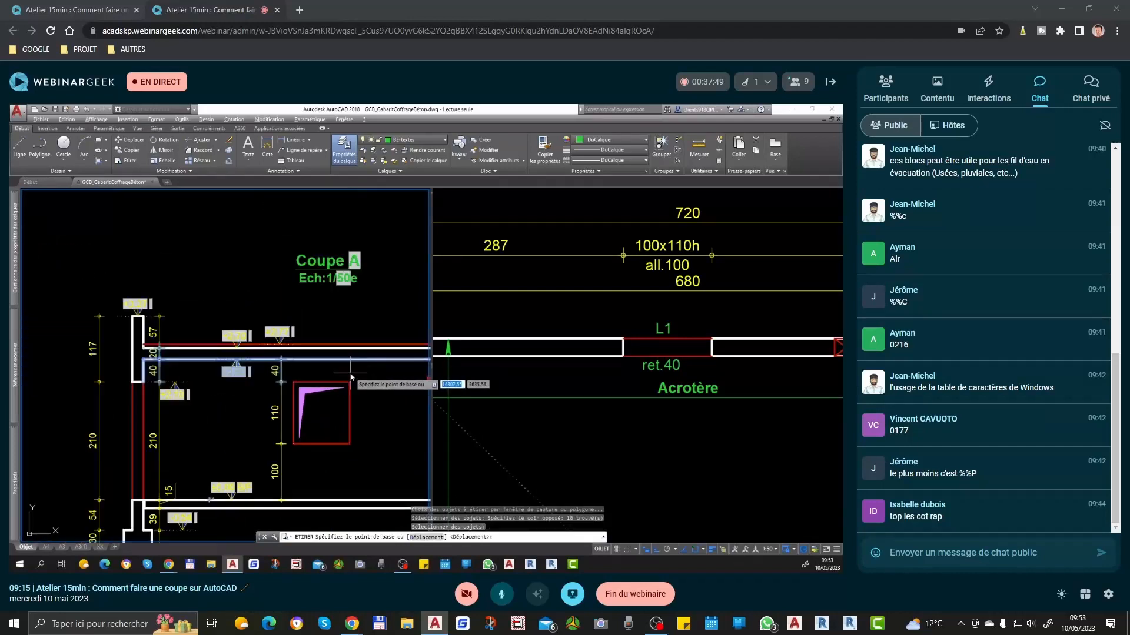
pyautogui.scroll(1, 300, 371)
pyautogui.scroll(1, 303, 371)
pyautogui.click(310, 373)
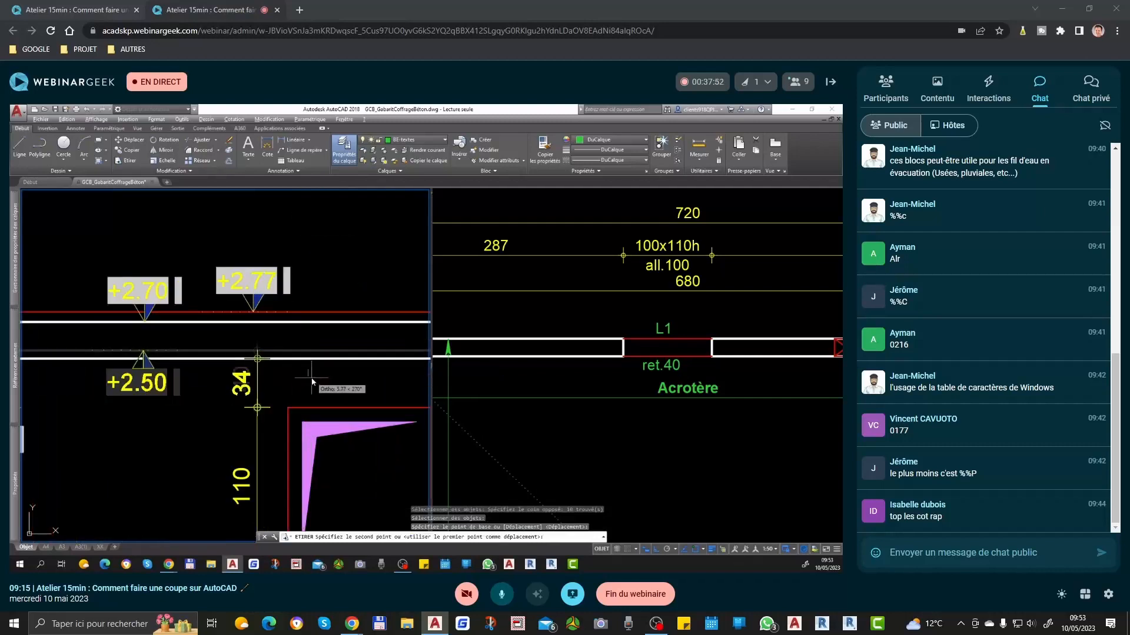
pyautogui.write('2')
pyautogui.press('Return')
pyautogui.scroll(-2, 330, 367)
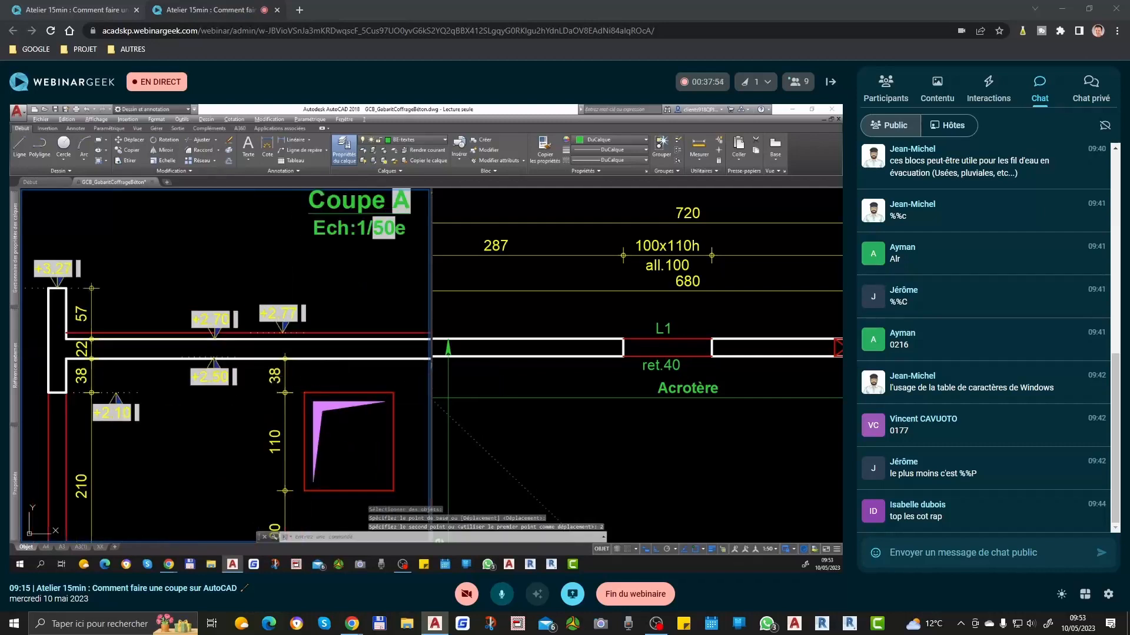
# Step: Change the ret.40 text below the plan's window opening to ret.38
pyautogui.click(691, 369)
pyautogui.scroll(2, 668, 368)
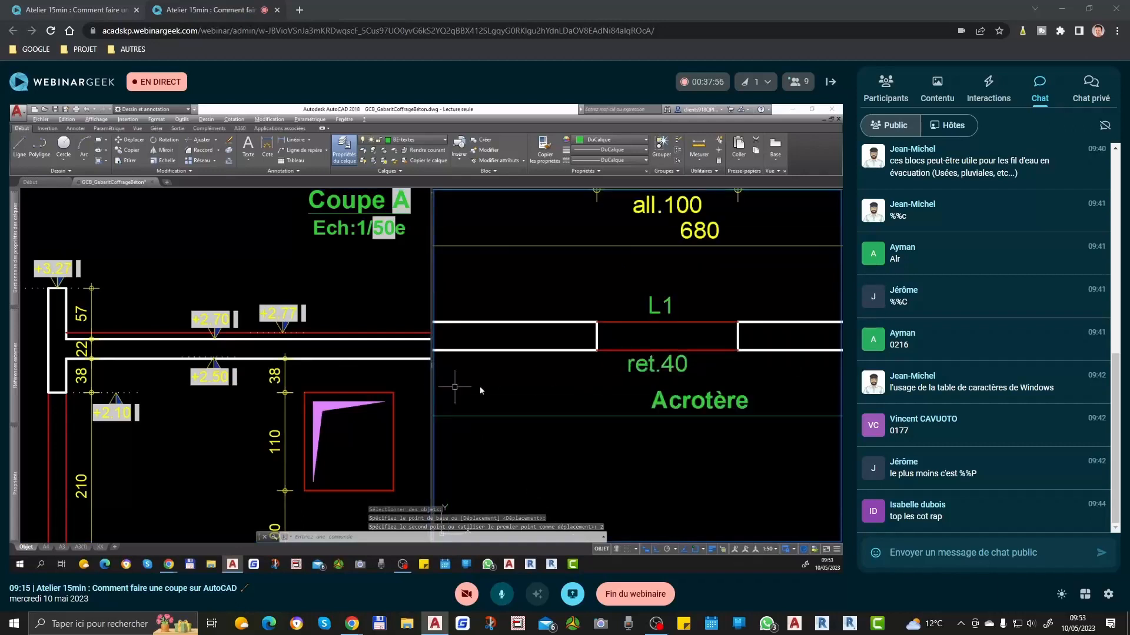
pyautogui.click(680, 367)
pyautogui.doubleClick(677, 368)
pyautogui.write('ret.38')
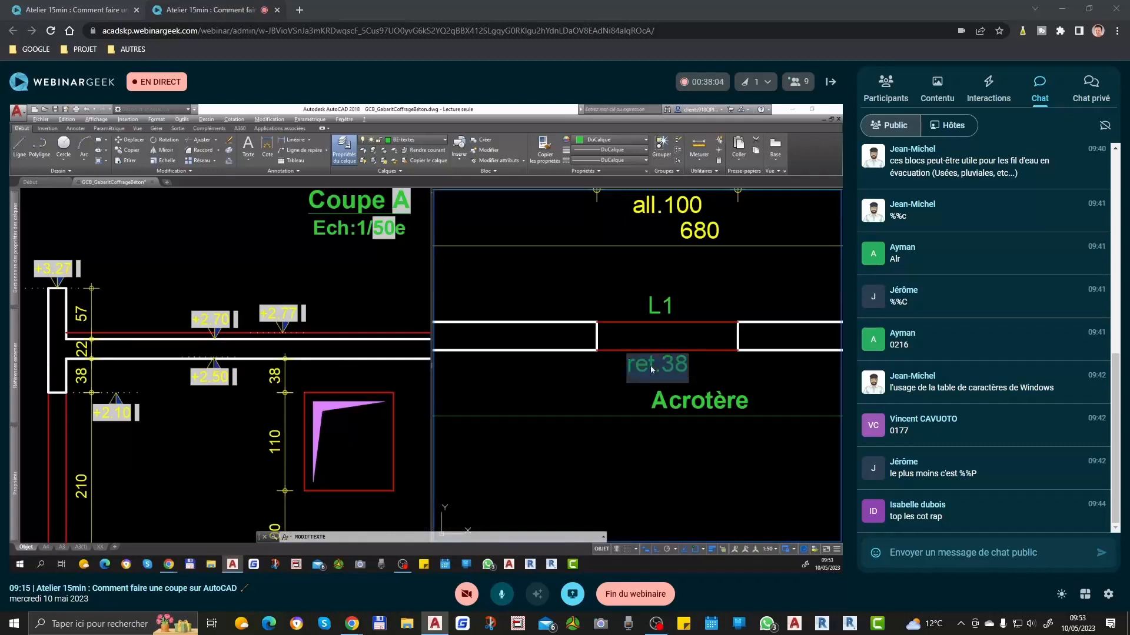
pyautogui.write('20X60')
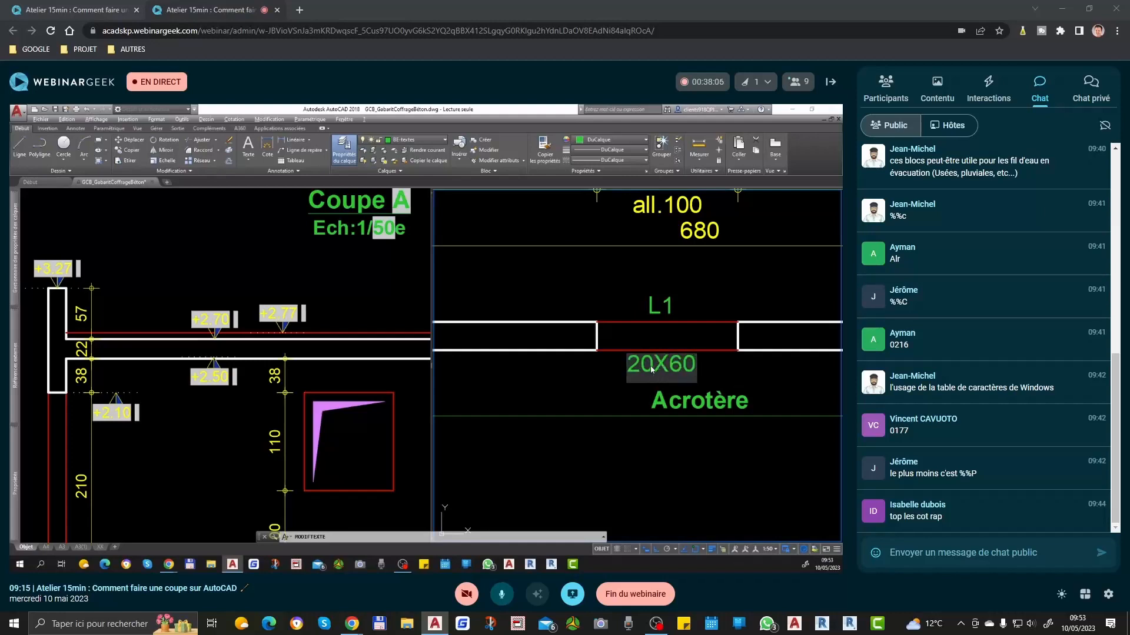
# Step: Replace the ret.38 text below the plan's window opening with 20x60h
pyautogui.press('BackSpace')
pyautogui.press('BackSpace')
pyautogui.write('x60')
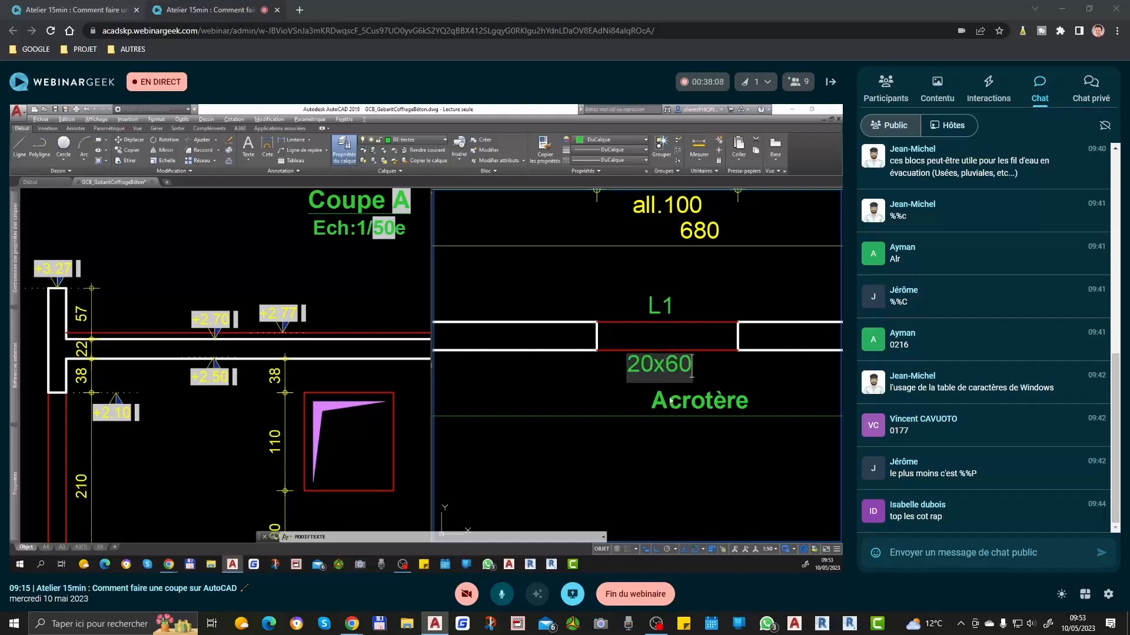
pyautogui.press('Return')
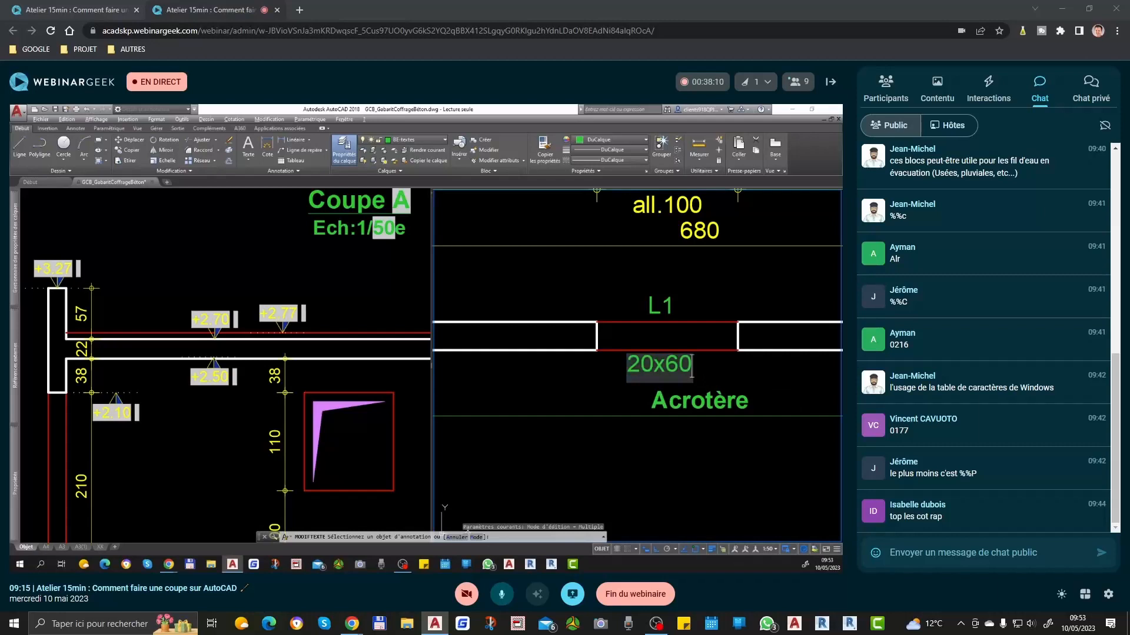
pyautogui.press('Return')
pyautogui.press('Escape')
# Step: Dimension the lintel's height in Coupe A, from the window's top edge to the roof slab's top
pyautogui.click(321, 375)
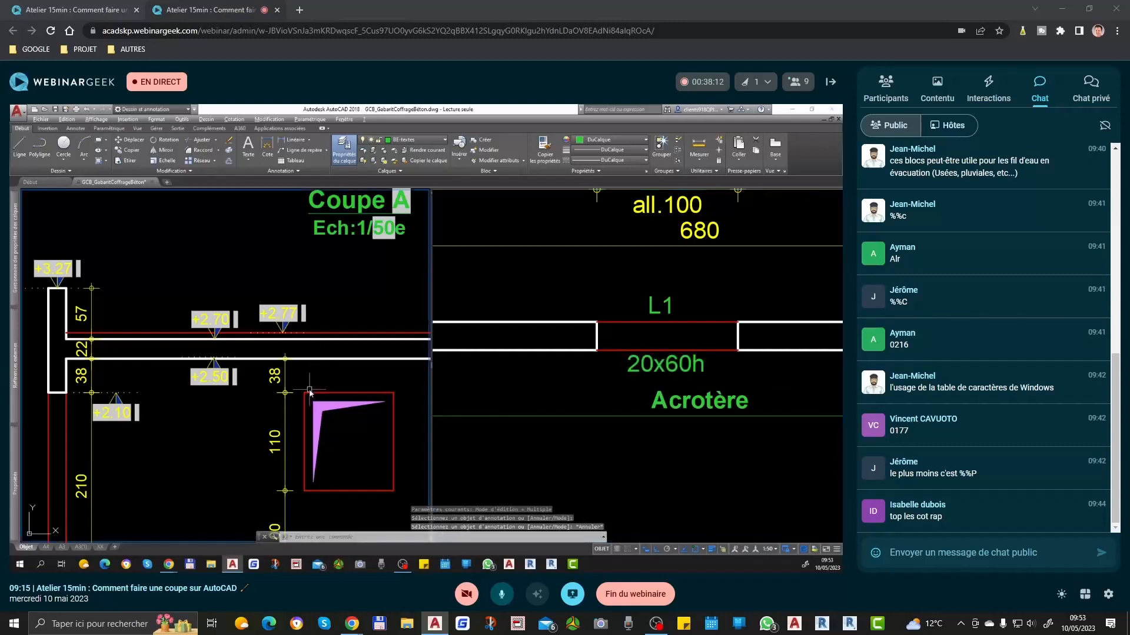
pyautogui.write('cot')
pyautogui.press('Return')
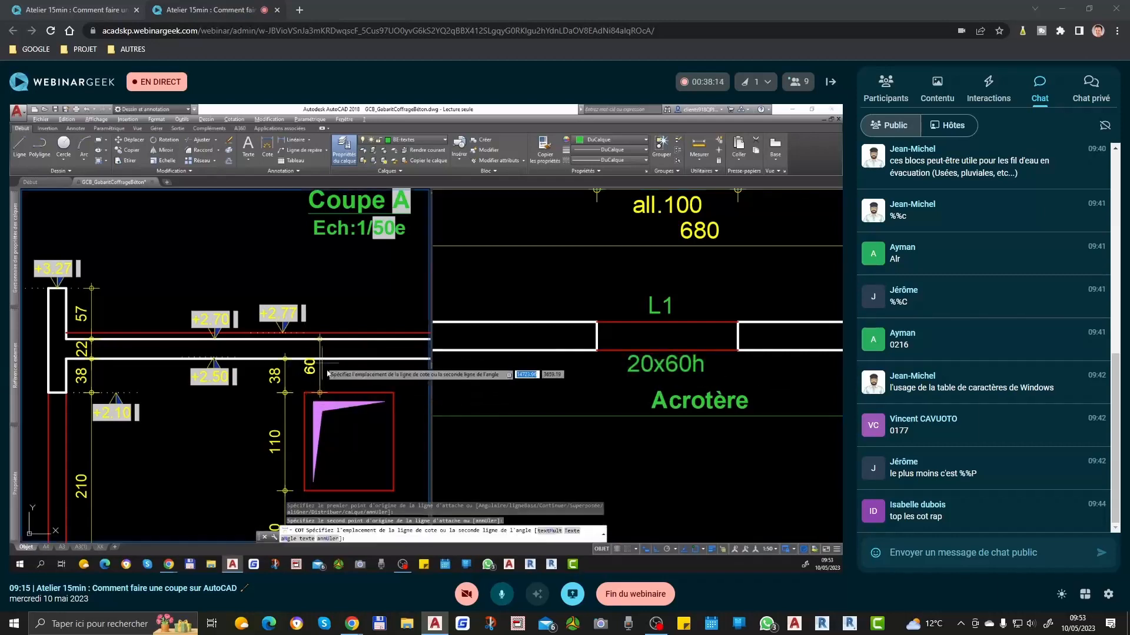
pyautogui.press('Escape')
# Step: Reposition the lintel height dimension's text below the slab so it stays clear of the slab lines
pyautogui.scroll(4, 319, 366)
pyautogui.write('cott')
pyautogui.press('Return')
pyautogui.click(321, 367)
pyautogui.click(340, 387)
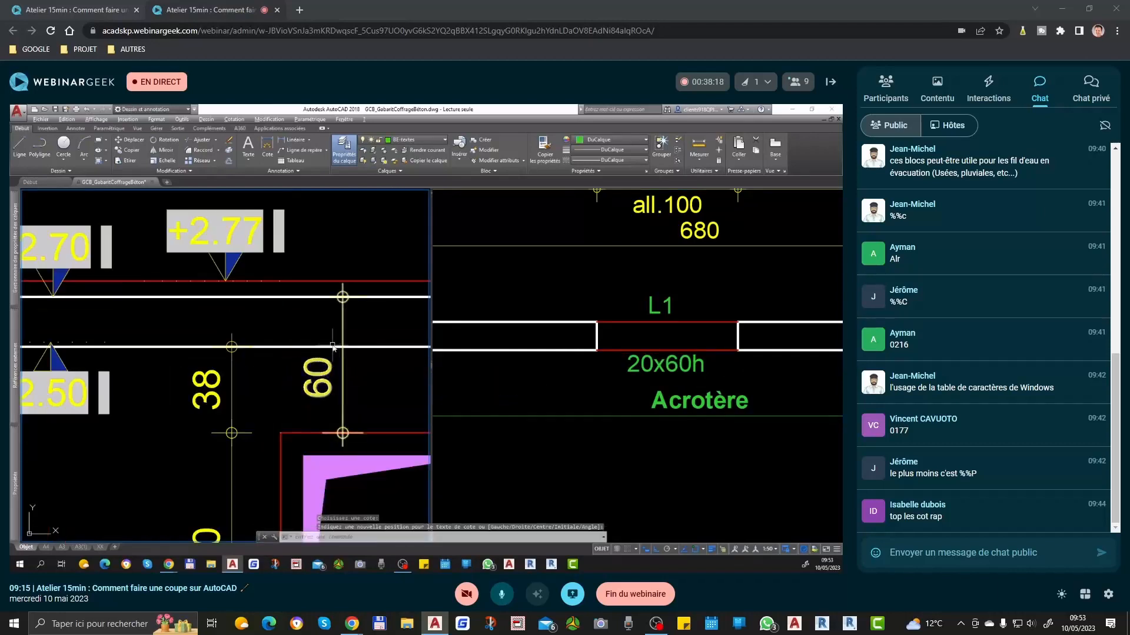
pyautogui.scroll(-4, 336, 397)
# Step: Compare the lintel label at the plan's window opening with the lintel height dimension in Coupe A
pyautogui.click(623, 393)
pyautogui.scroll(-4, 621, 388)
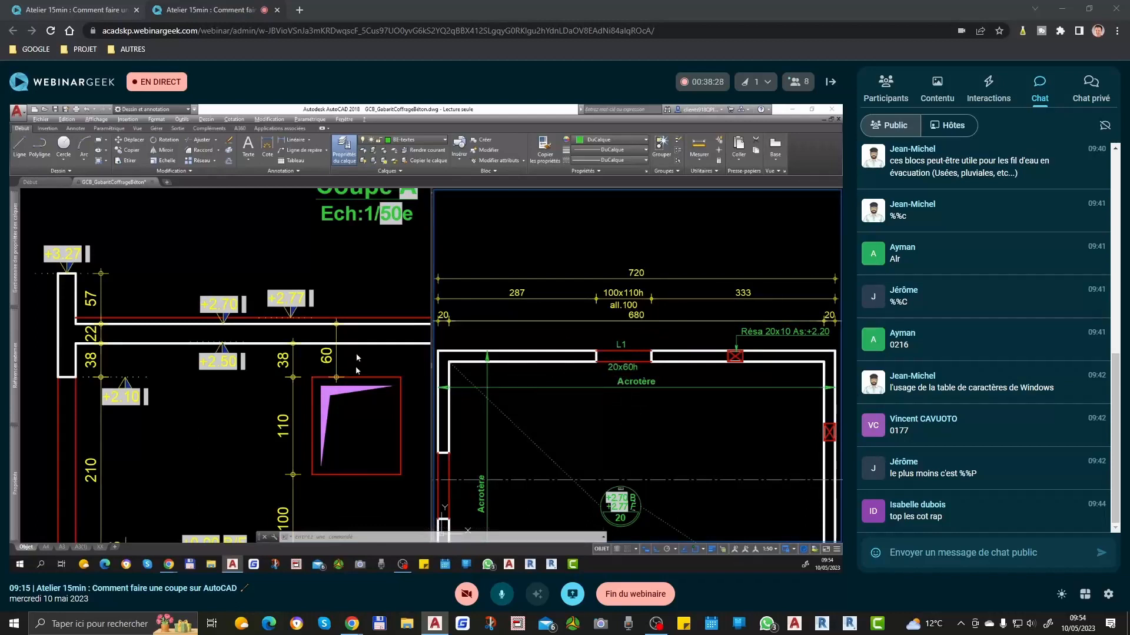
pyautogui.scroll(4, 630, 344)
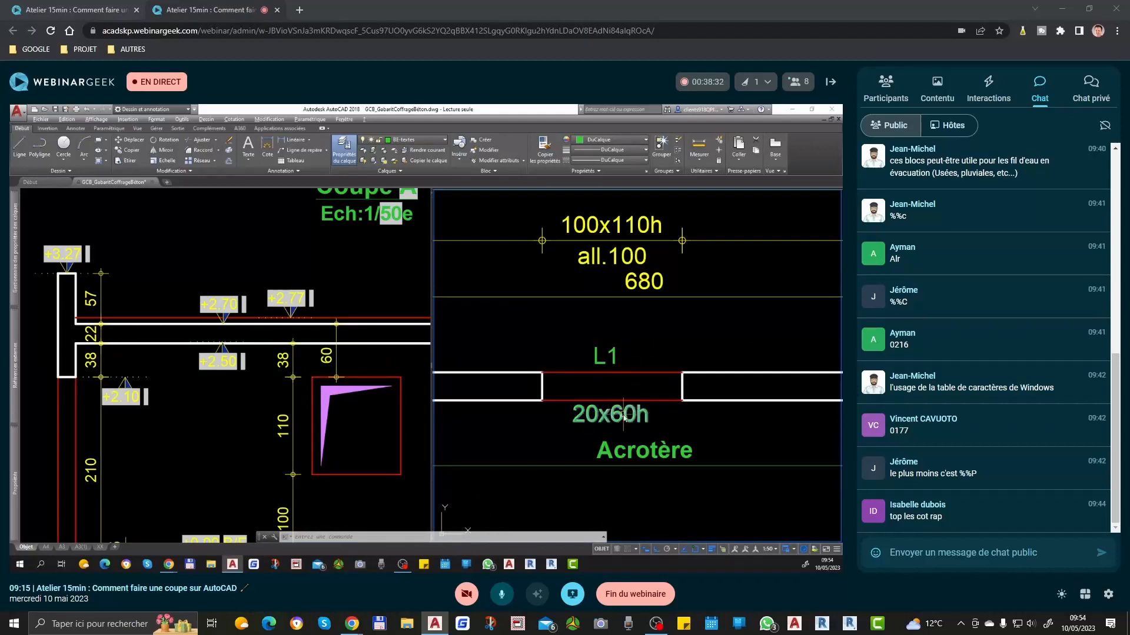
pyautogui.click(315, 335)
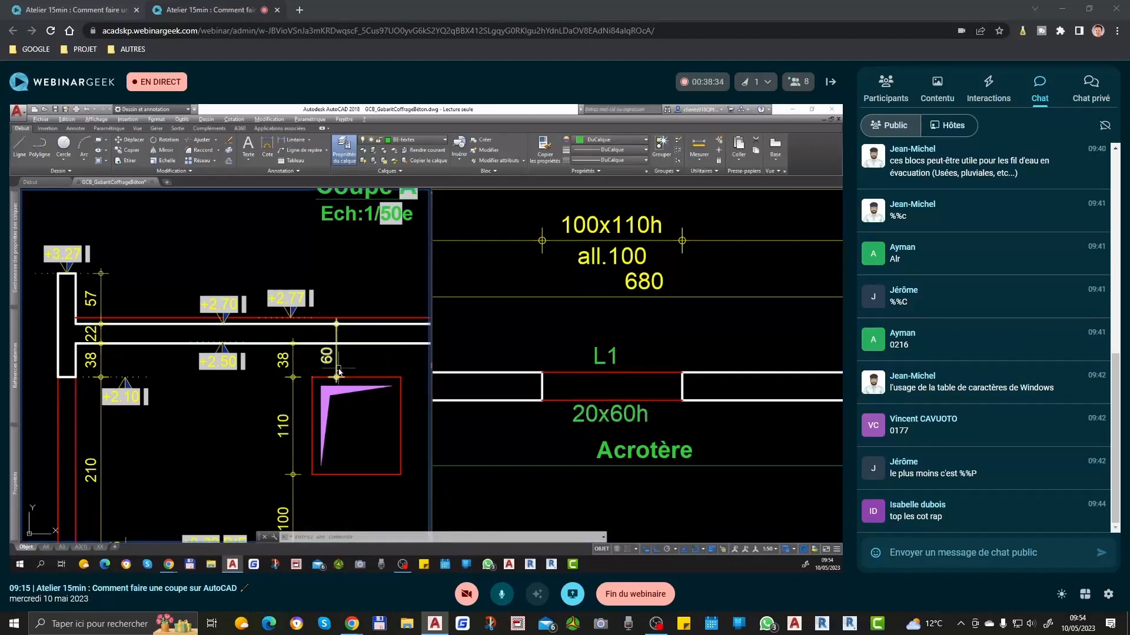
pyautogui.scroll(-2, 335, 364)
pyautogui.scroll(-2, 332, 357)
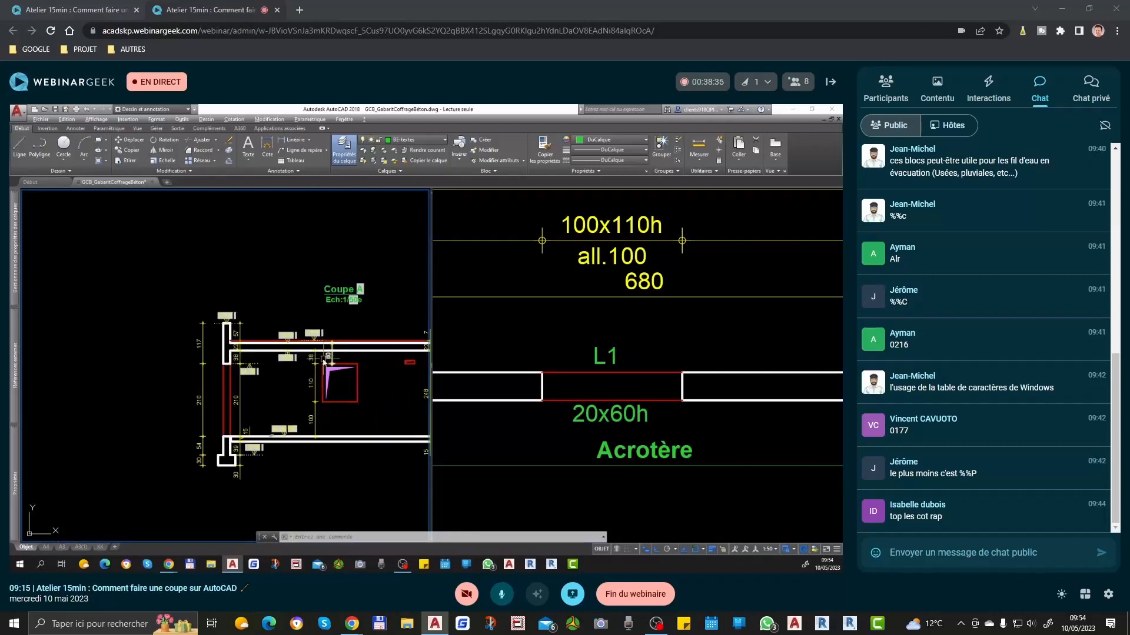
pyautogui.scroll(3, 335, 375)
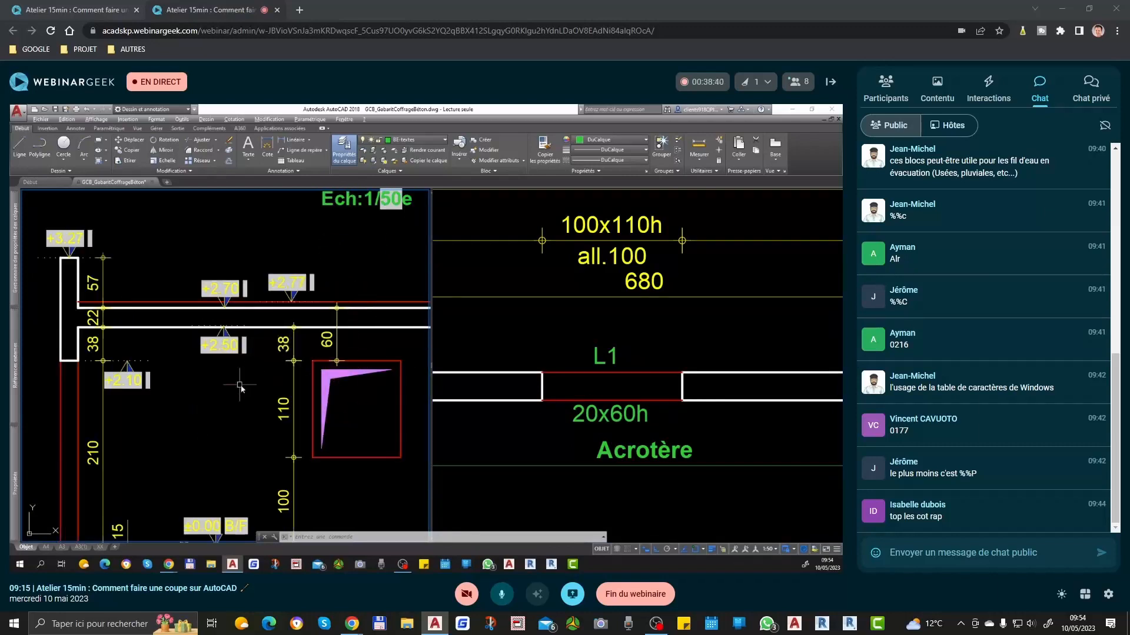
pyautogui.click(631, 435)
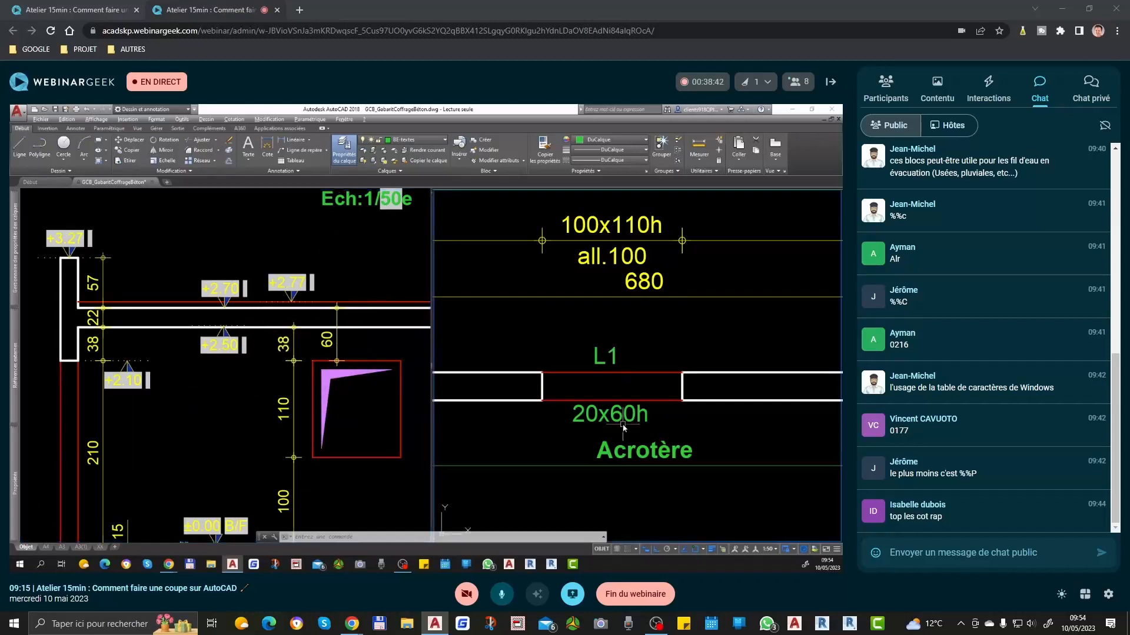
# Step: Replace the 20x60h text below the plan's window opening with the underside-level prefix Ai:+
pyautogui.doubleClick(635, 419)
pyautogui.write('Ai:+')
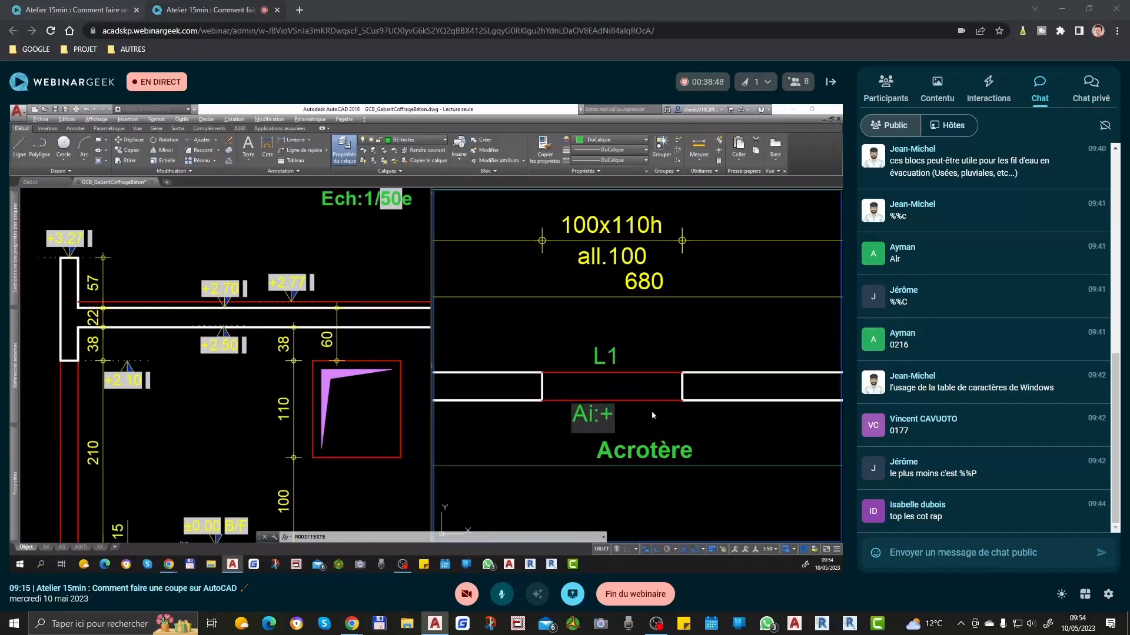
pyautogui.click(231, 385)
pyautogui.click(231, 346)
pyautogui.press('Escape')
pyautogui.press('Escape')
# Step: Add a level marker with the ADF command at the upper corner of the window in Coupe A
pyautogui.write('ADF')
pyautogui.press('Return')
pyautogui.scroll(-2, 230, 344)
pyautogui.click(268, 358)
pyautogui.click(337, 358)
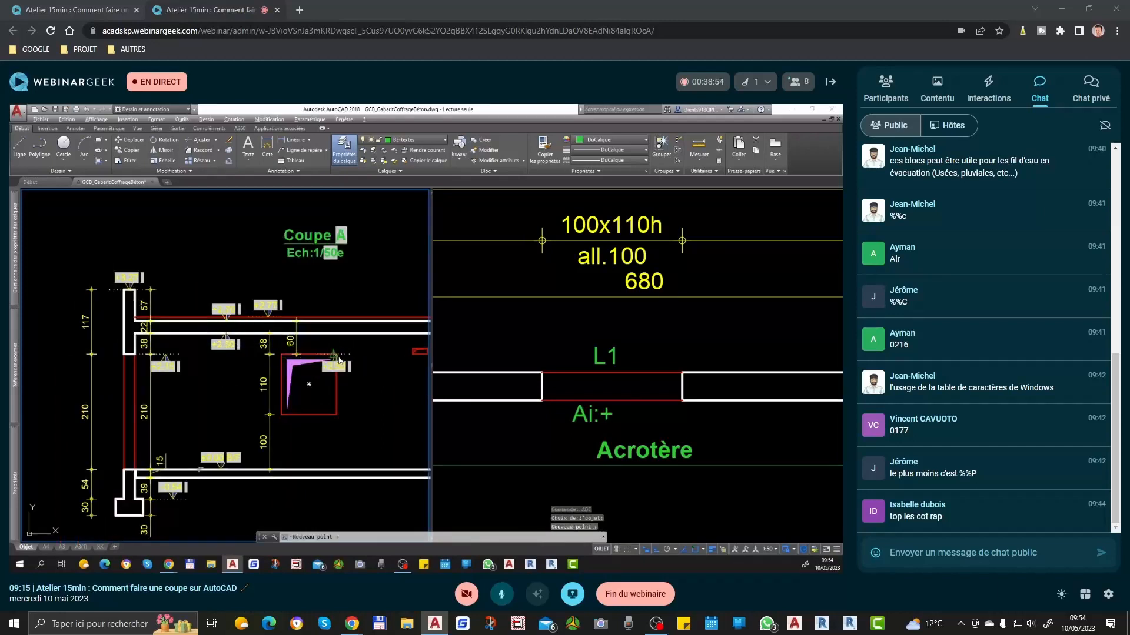
# Step: Complete the label below the plan's window opening so that it reads Ai:+2.10
pyautogui.scroll(2, 354, 410)
pyautogui.doubleClick(592, 414)
pyautogui.write('2.10')
pyautogui.press('Return')
pyautogui.scroll(-2, 700, 362)
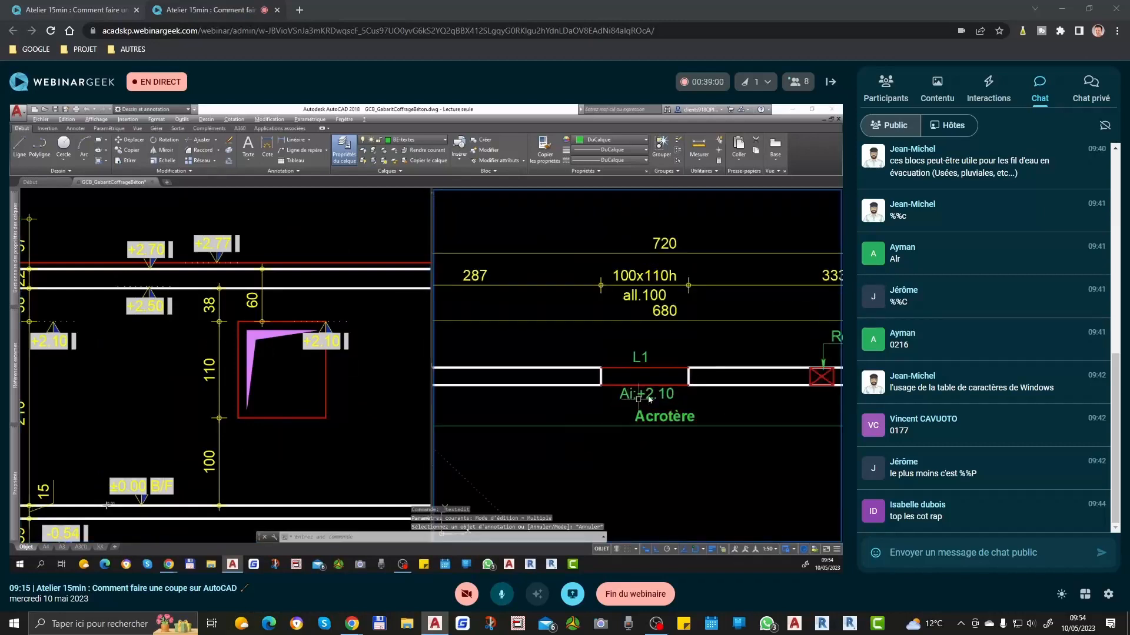
# Step: Flip the window's level marker in Coupe A so that it sits above the window's top edge
pyautogui.click(308, 333)
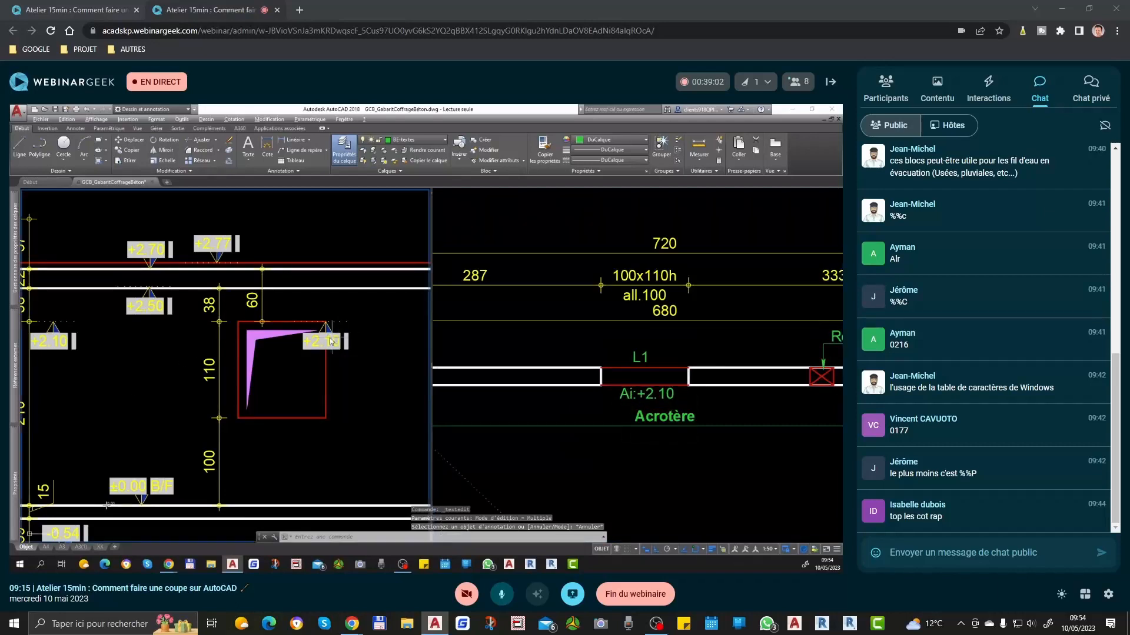
pyautogui.click(309, 334)
pyautogui.click(339, 322)
pyautogui.press('Escape')
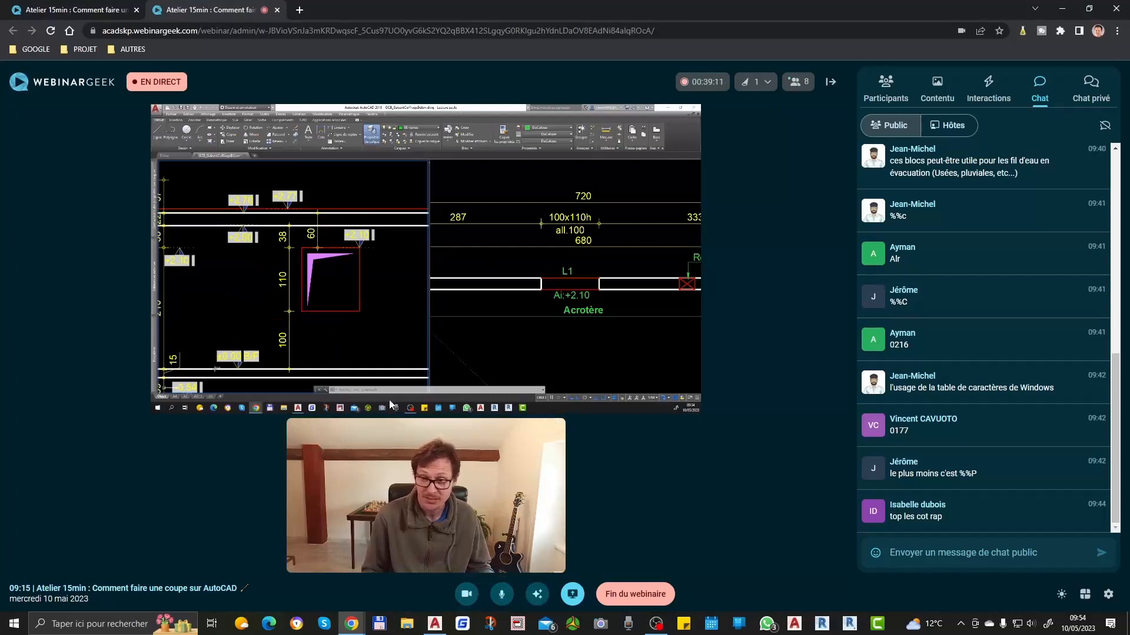
# Step: Check Coupe A against the whole plan, including the levels and thickness in the plan's slab symbol
pyautogui.click(345, 274)
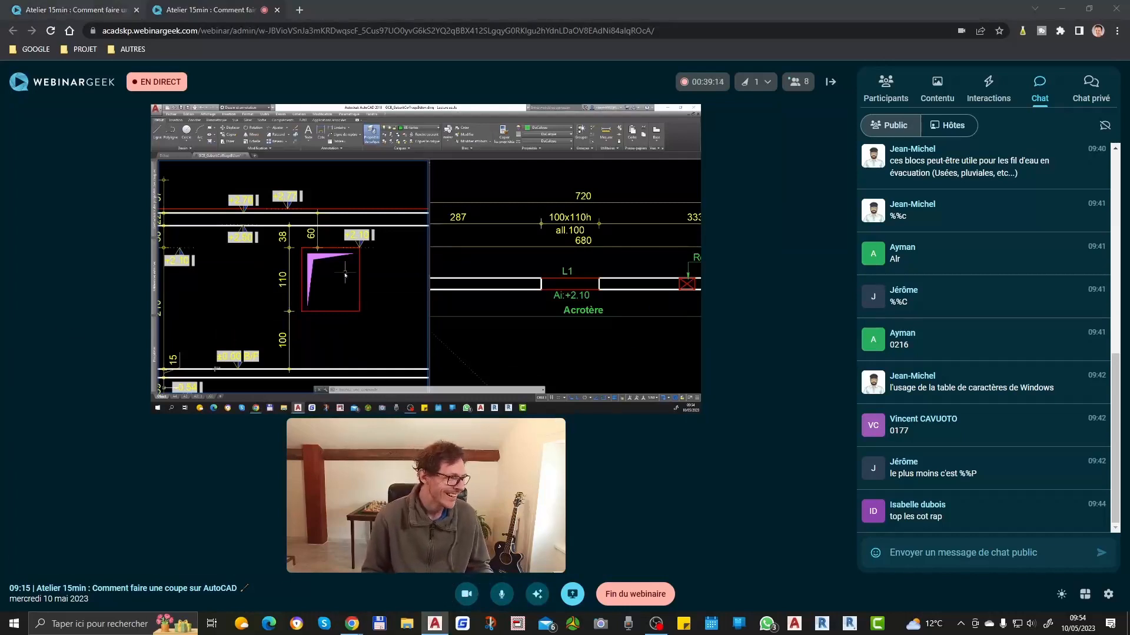
pyautogui.scroll(-5, 345, 275)
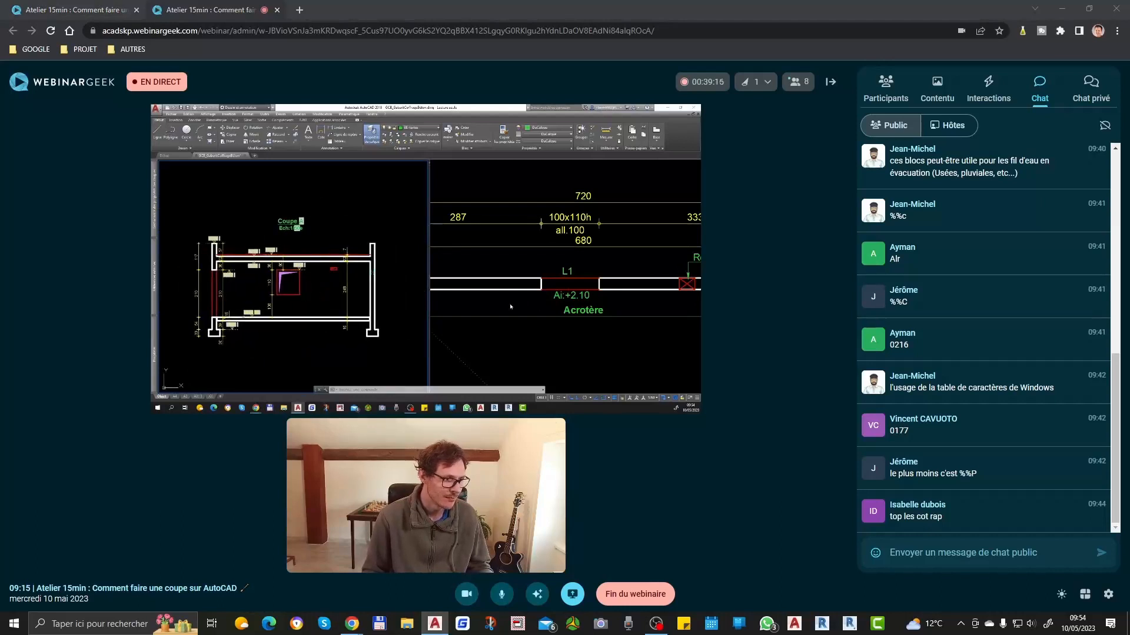
pyautogui.scroll(-6, 556, 275)
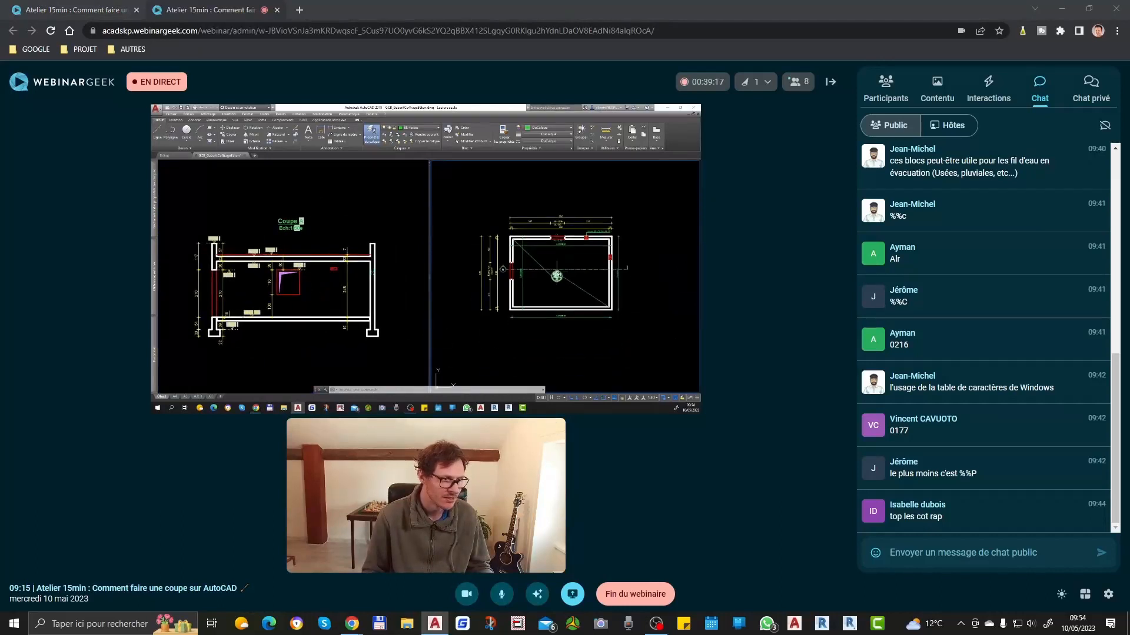
pyautogui.scroll(3, 591, 288)
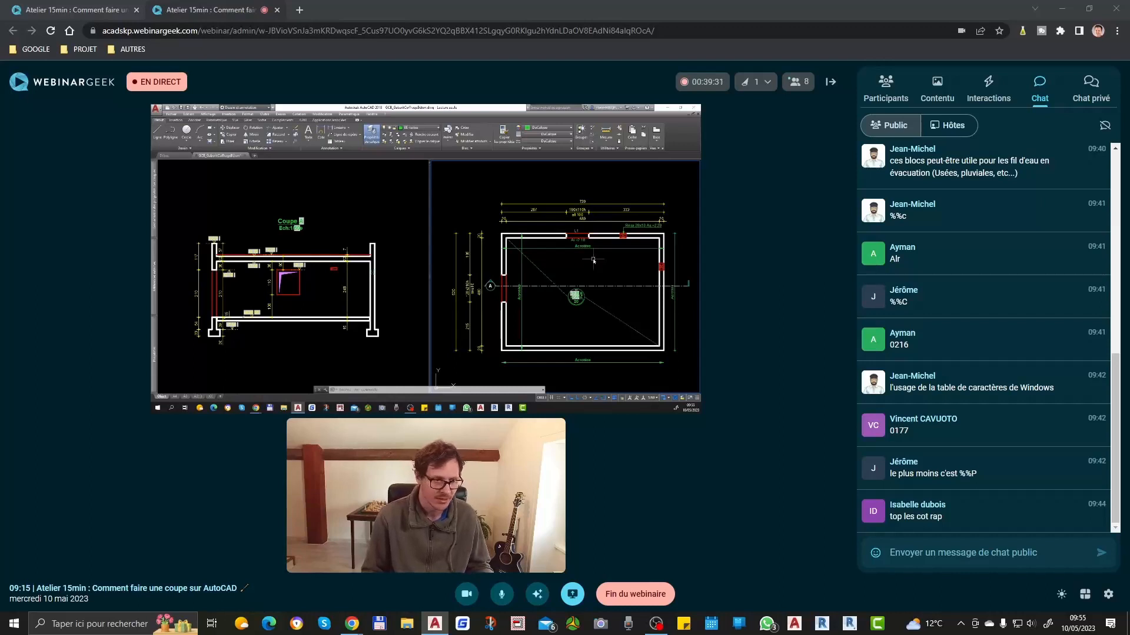
pyautogui.scroll(5, 594, 260)
pyautogui.scroll(-5, 582, 265)
pyautogui.scroll(3, 562, 296)
pyautogui.scroll(2, 562, 295)
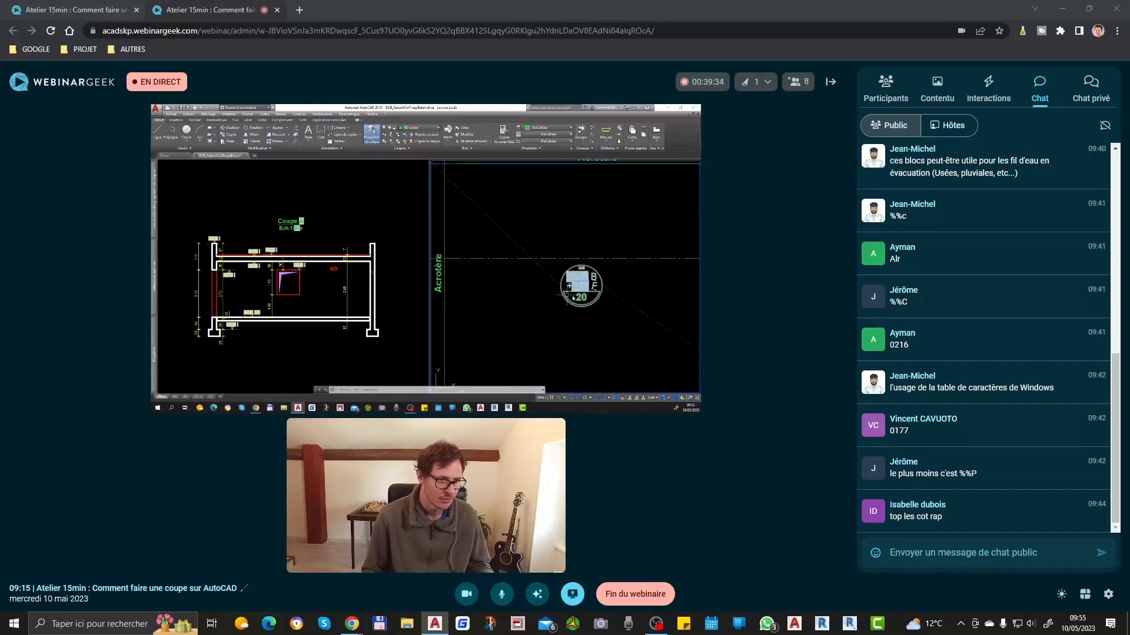
# Step: Move the level marker below the roof slab in Coupe A onto the slab's underside so it reads +2.48
pyautogui.click(259, 269)
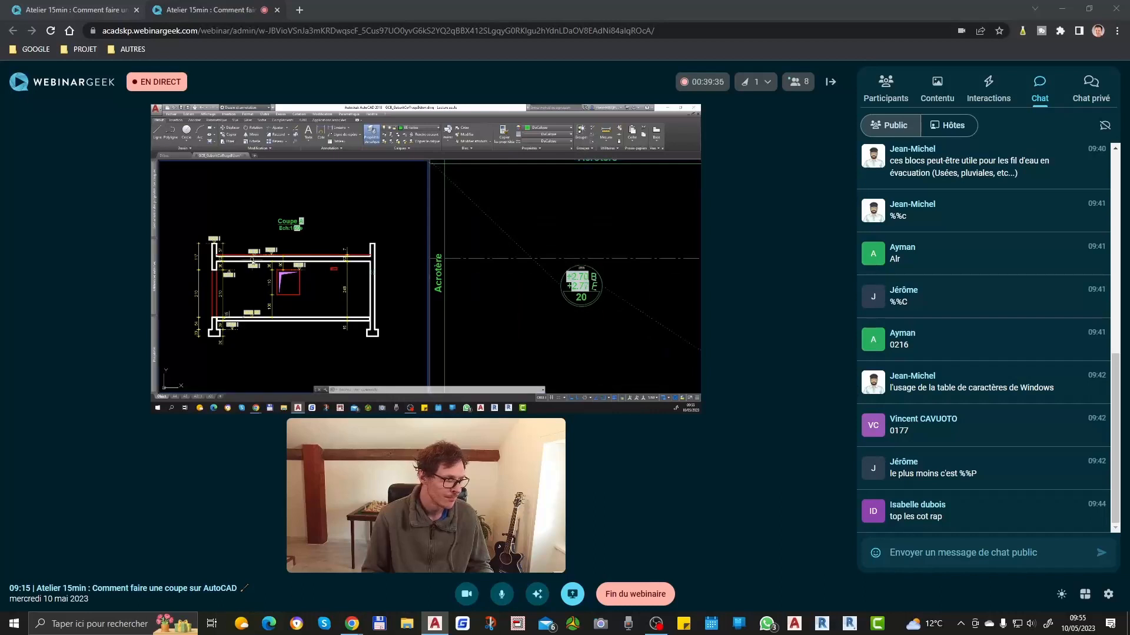
pyautogui.scroll(3, 262, 272)
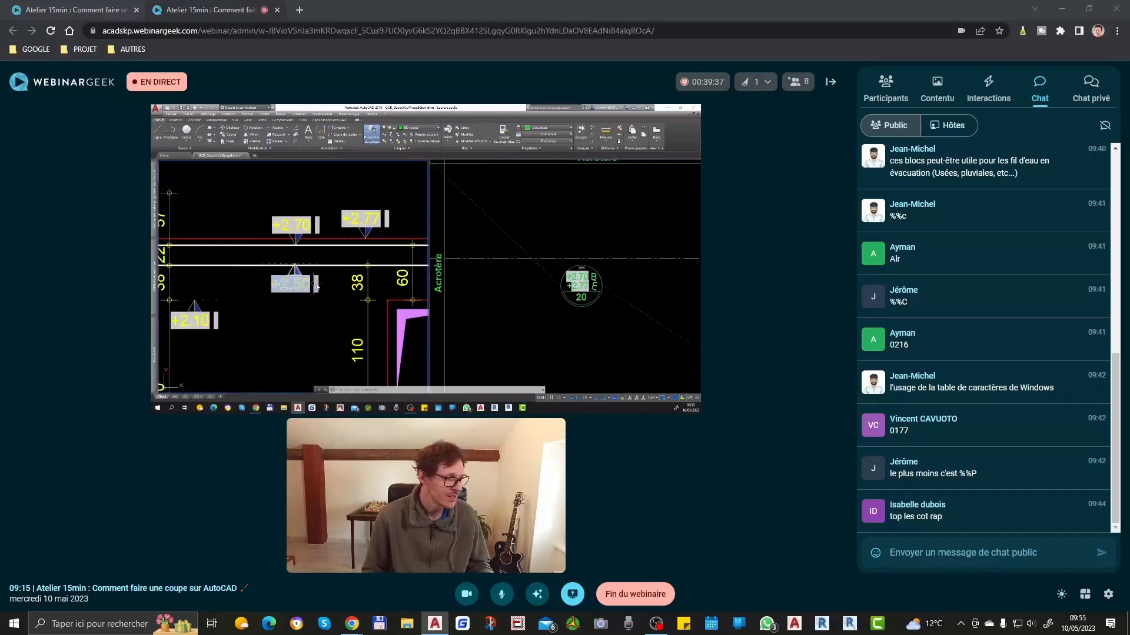
pyautogui.click(307, 282)
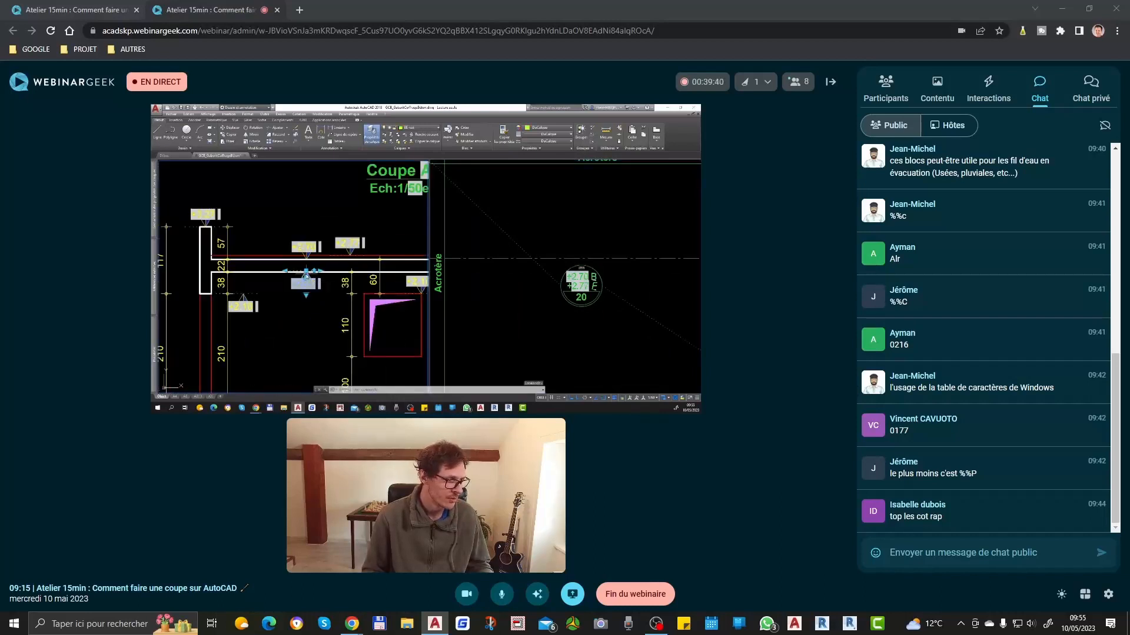
pyautogui.scroll(3, 306, 276)
pyautogui.click(306, 271)
pyautogui.click(307, 278)
pyautogui.scroll(-3, 286, 275)
pyautogui.scroll(3, 306, 282)
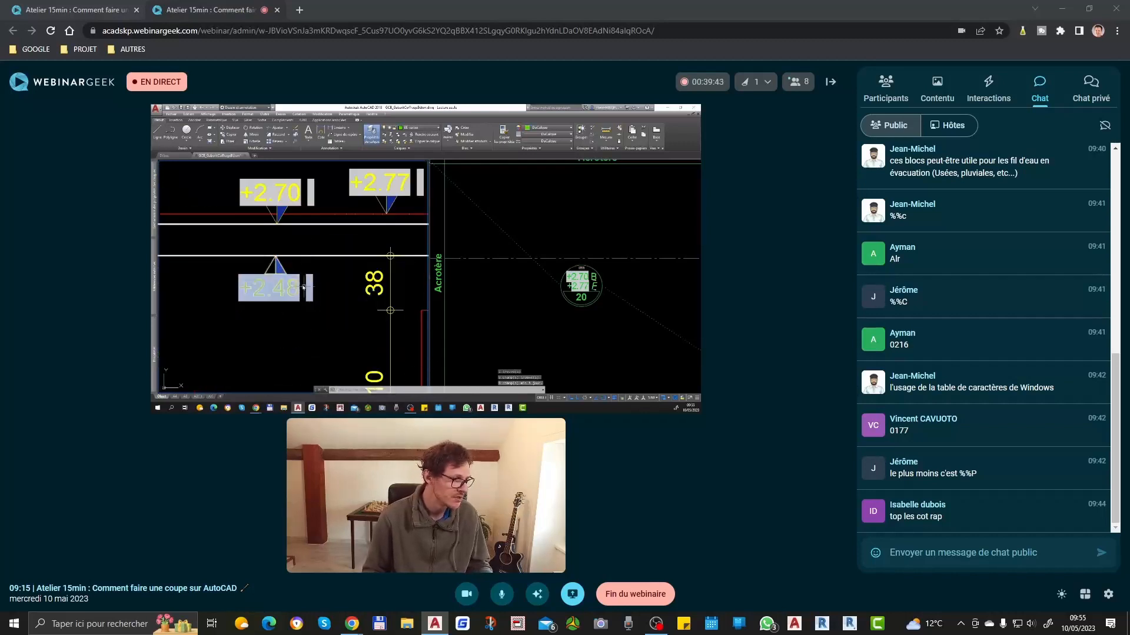
# Step: Delete the 38 dimension between the window's top edge and the roof slab's underside in Coupe A
pyautogui.scroll(-3, 304, 288)
pyautogui.scroll(-4, 202, 267)
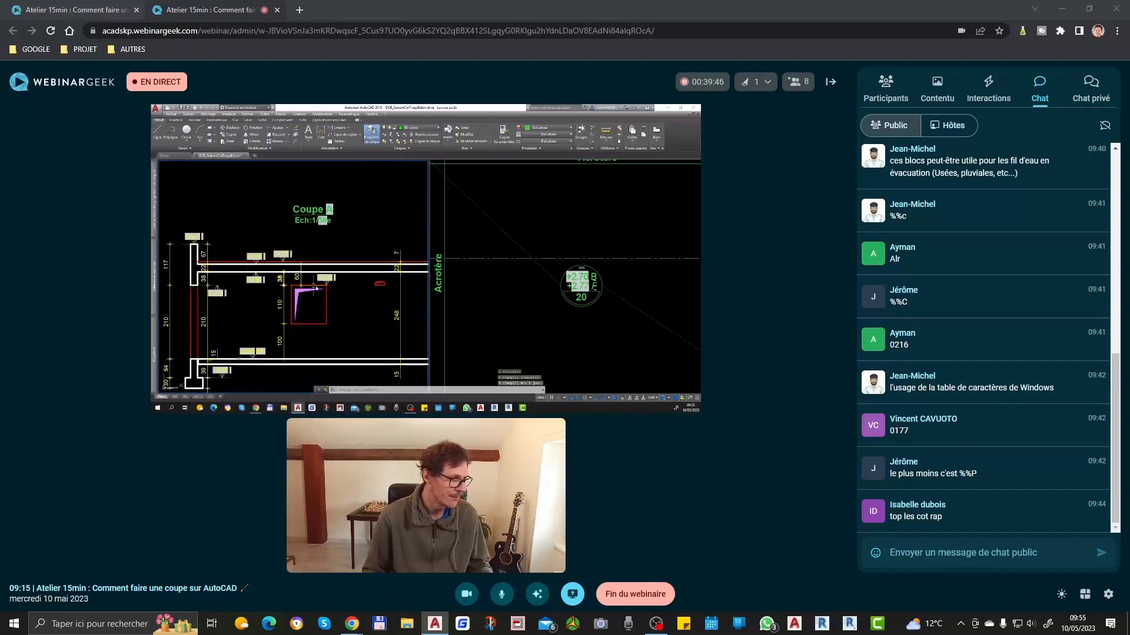
pyautogui.moveTo(315, 298); pyautogui.dragTo(345, 291, button='middle')
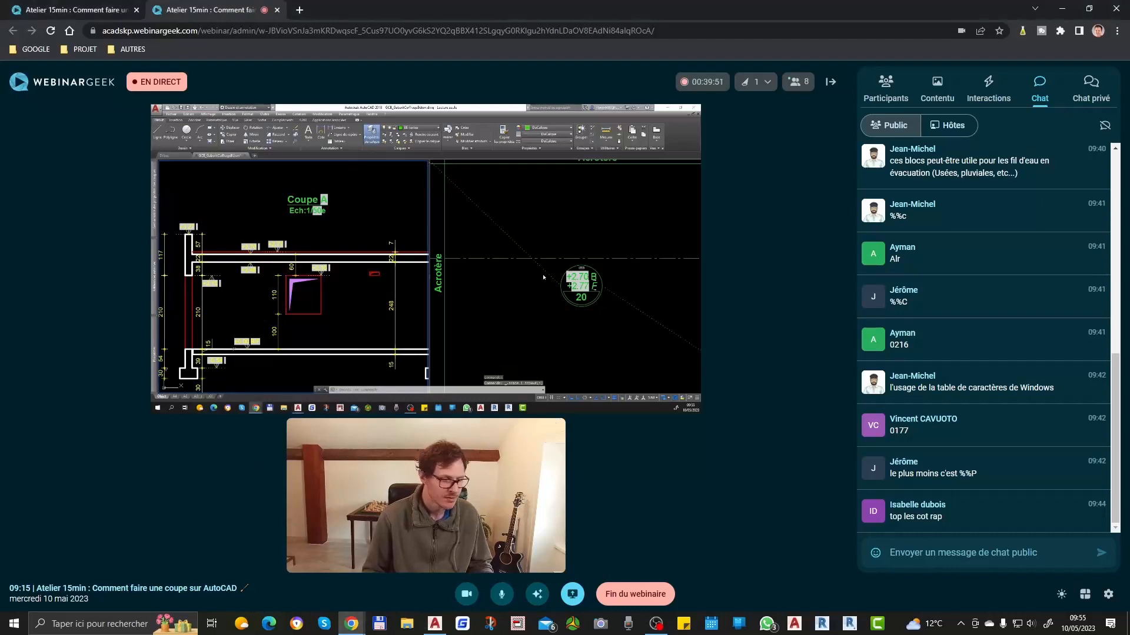
# Step: Set the slab thickness in the plan's circular slab symbol to 22
pyautogui.scroll(3, 582, 306)
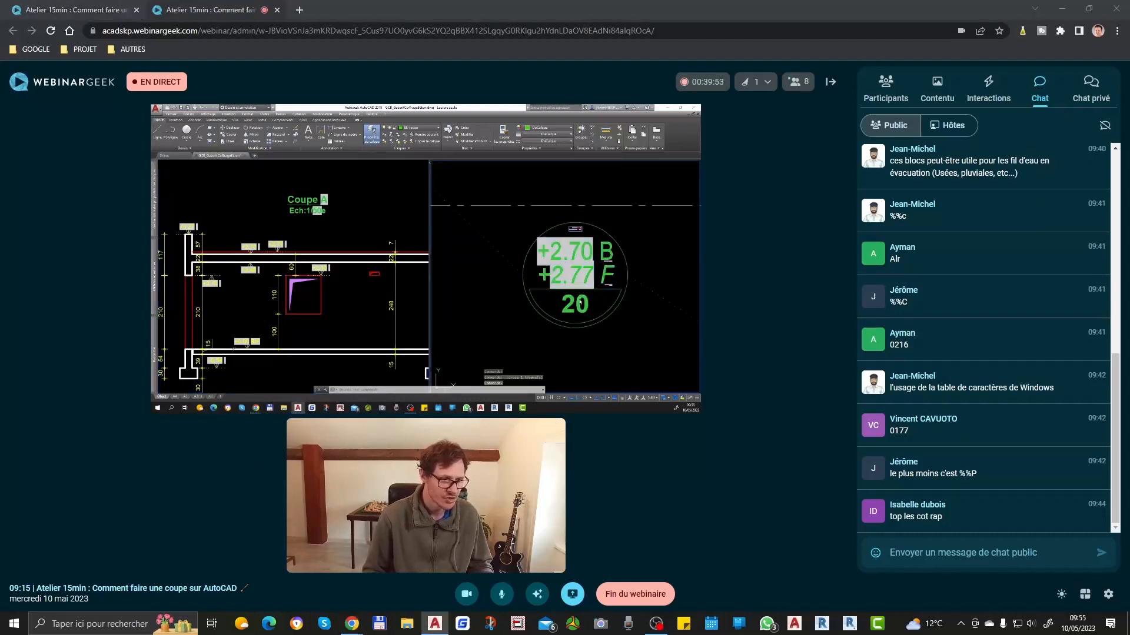
pyautogui.doubleClick(575, 304)
pyautogui.write('22')
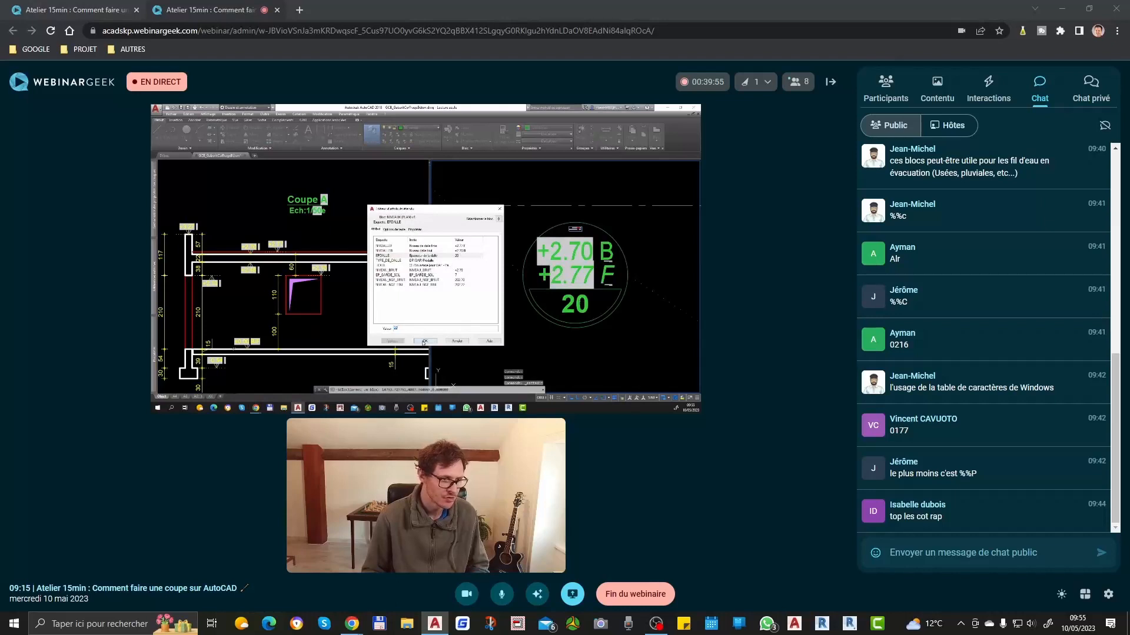
pyautogui.press('Return')
pyautogui.scroll(-3, 624, 285)
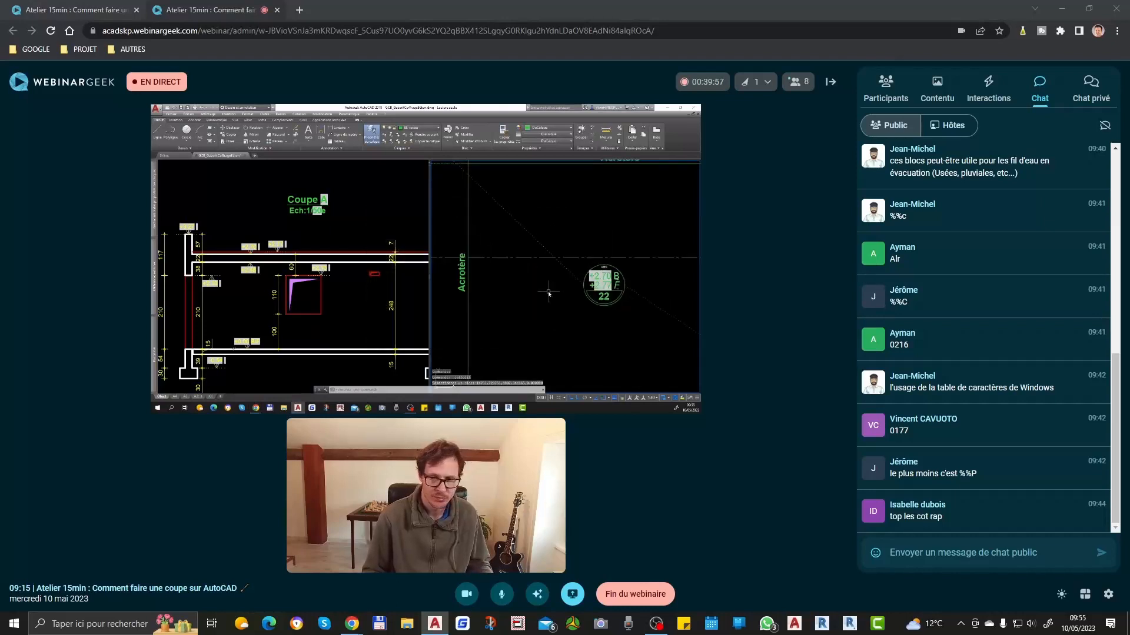
pyautogui.scroll(-3, 546, 296)
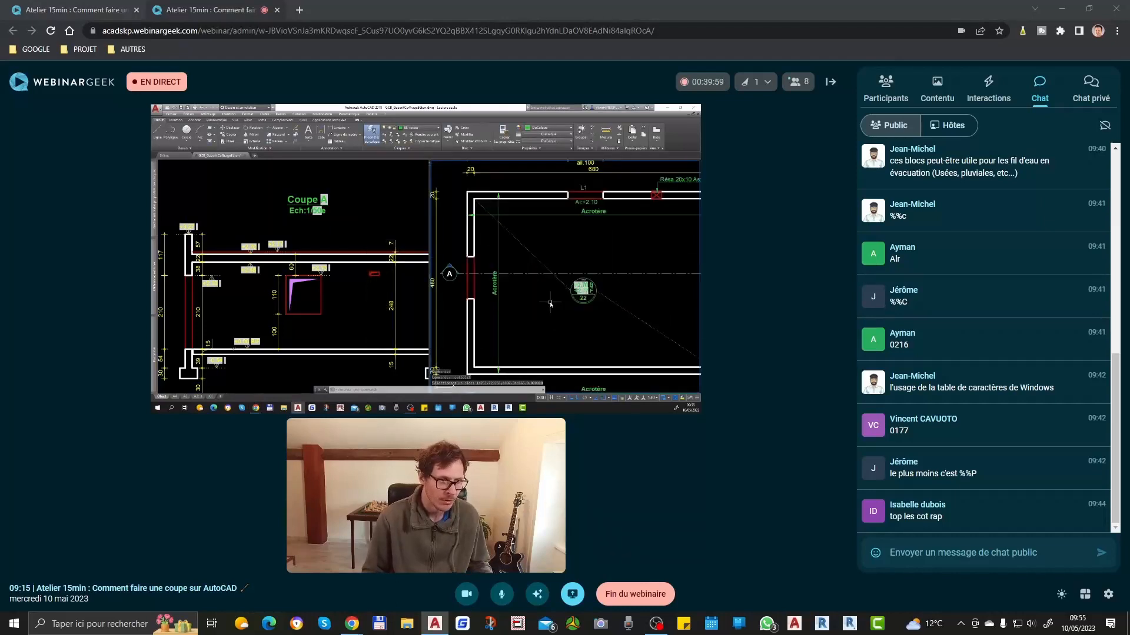
pyautogui.scroll(-1, 583, 293)
pyautogui.scroll(3, 585, 294)
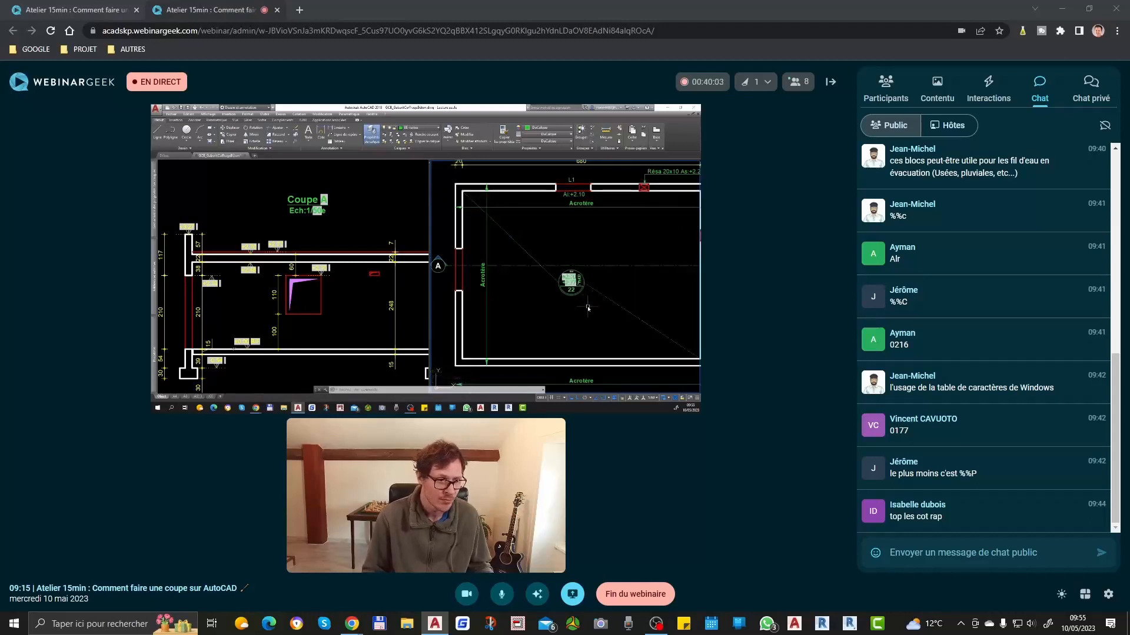
pyautogui.click(308, 292)
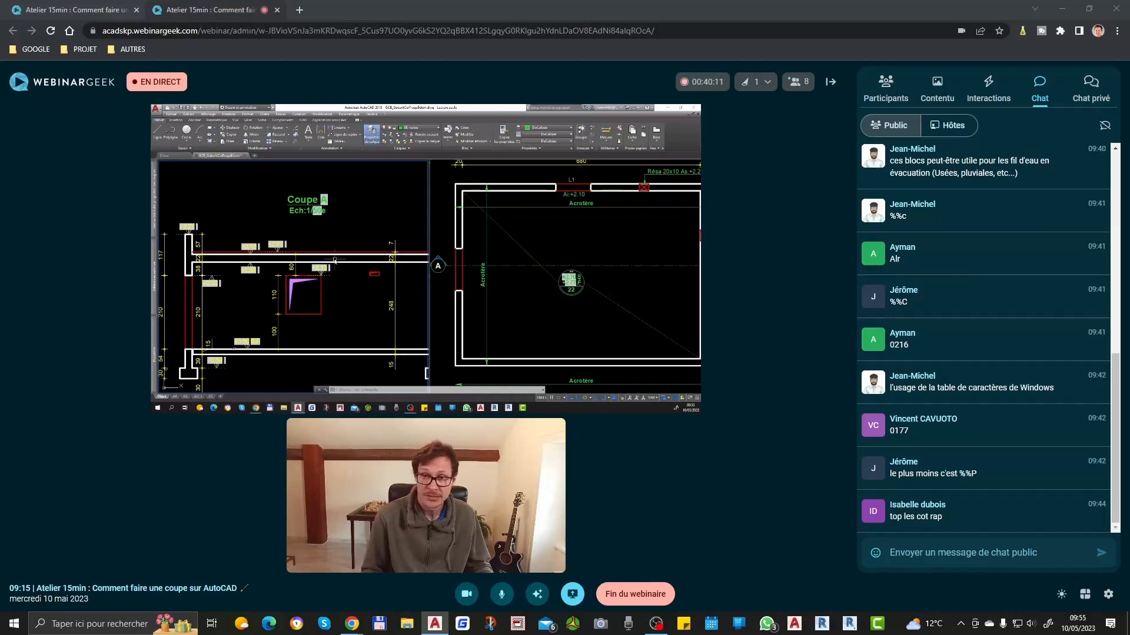
# Step: Start the AVIS call-to-action in the WebinarGeek webinar with a duration of 0 minutes 30 seconds
pyautogui.click(998, 88)
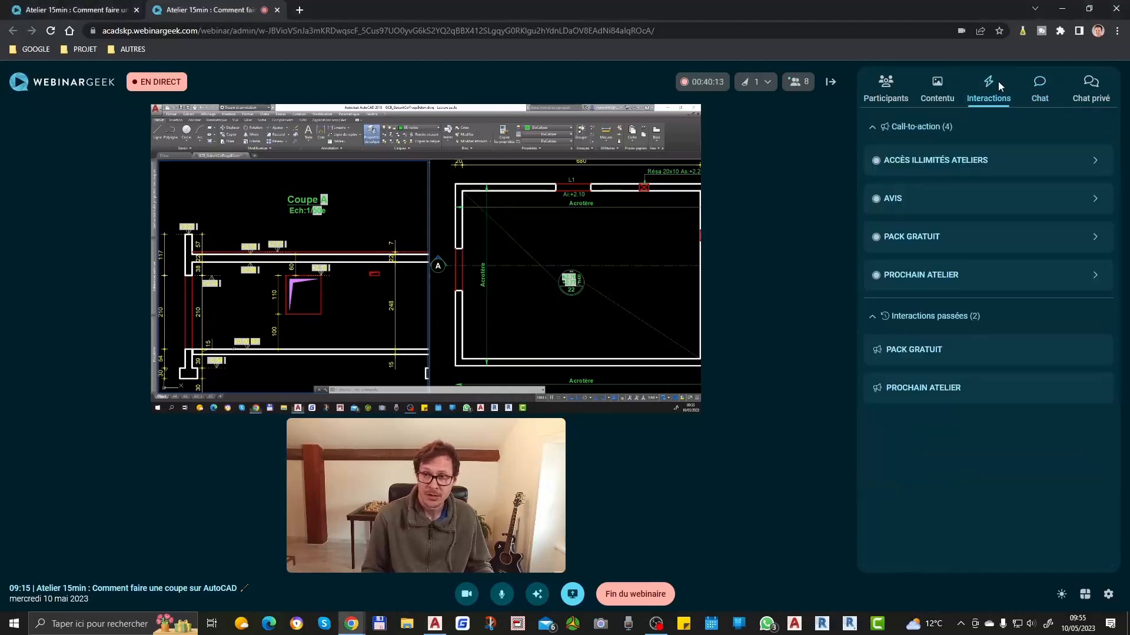
pyautogui.click(921, 210)
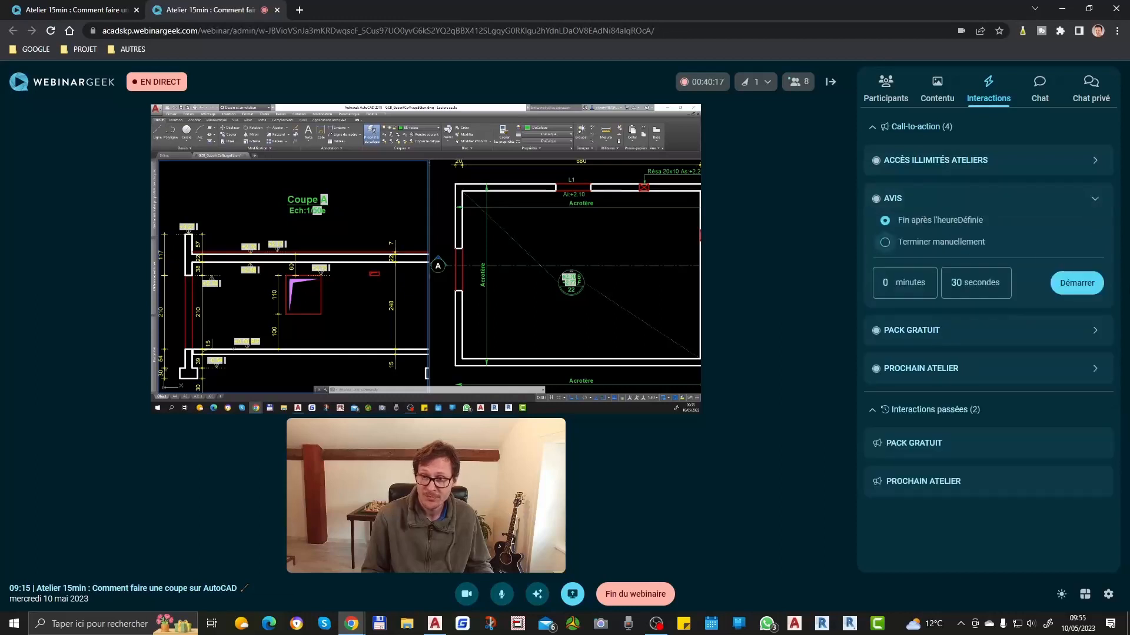
pyautogui.click(1092, 285)
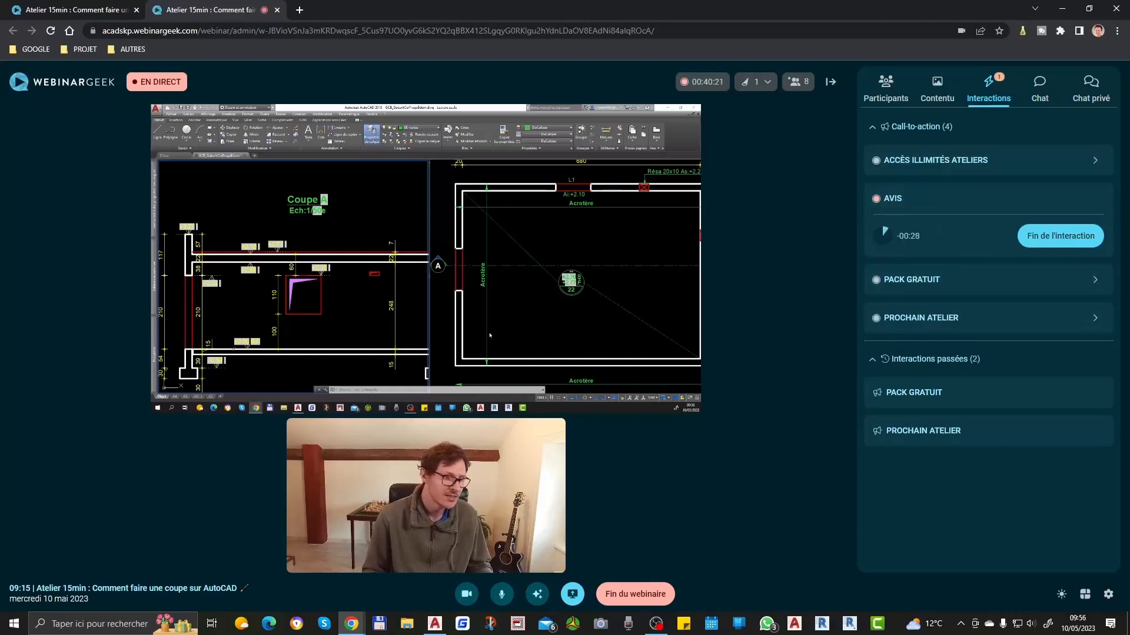
# Step: Review the completed AutoCAD plan and Coupe A side by side, including the slab symbol, window and levels
pyautogui.click(536, 319)
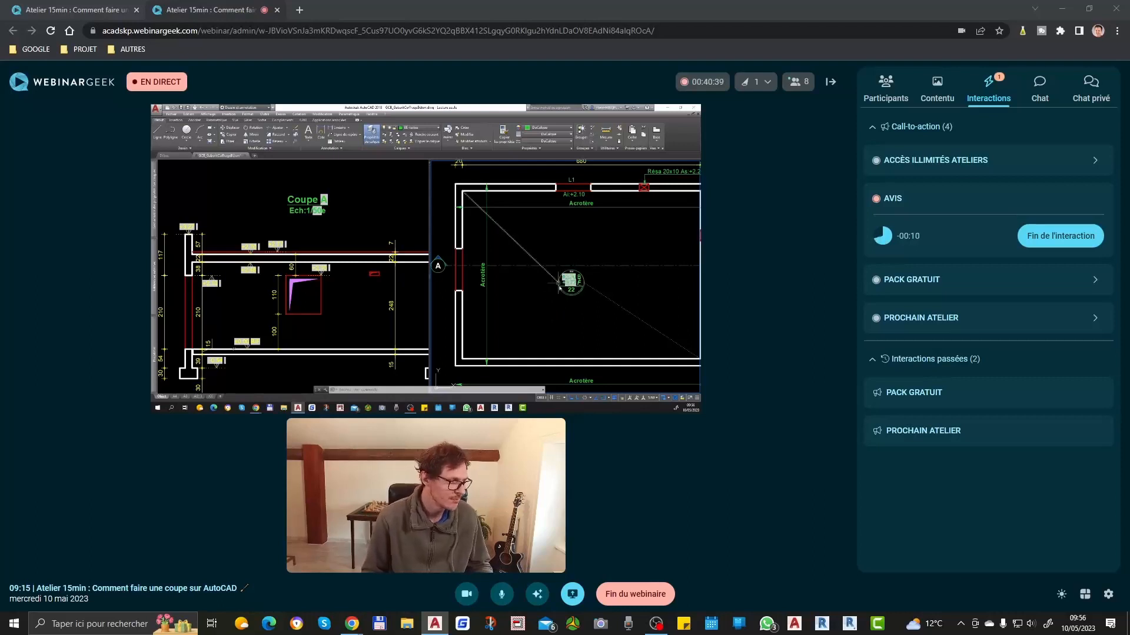
pyautogui.scroll(-2, 590, 311)
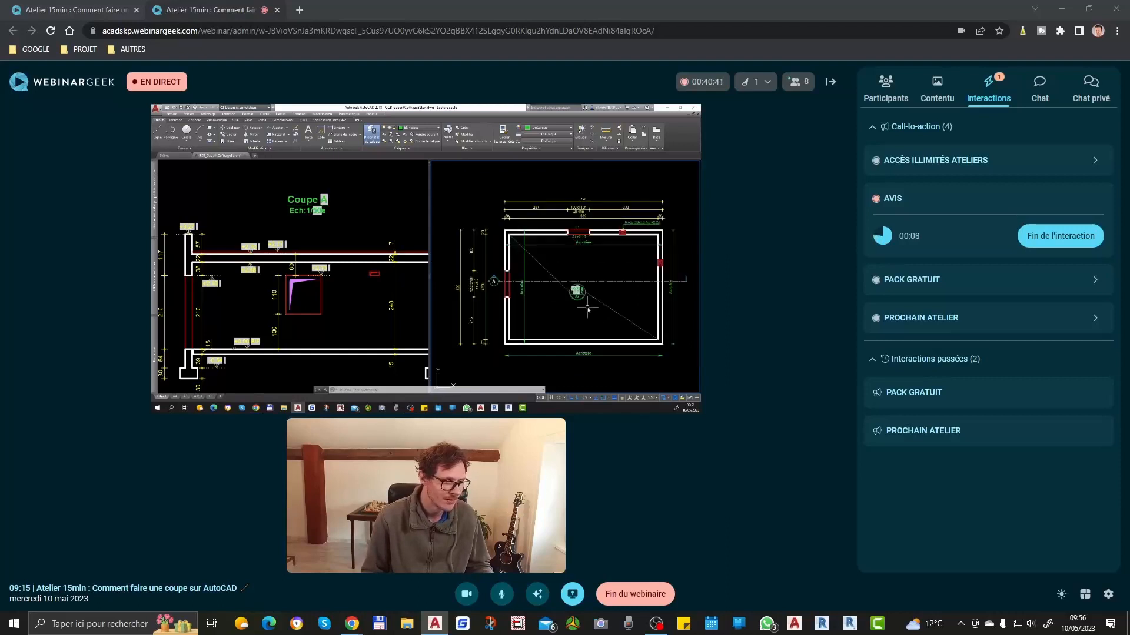
pyautogui.scroll(2, 590, 275)
pyautogui.scroll(-2, 591, 275)
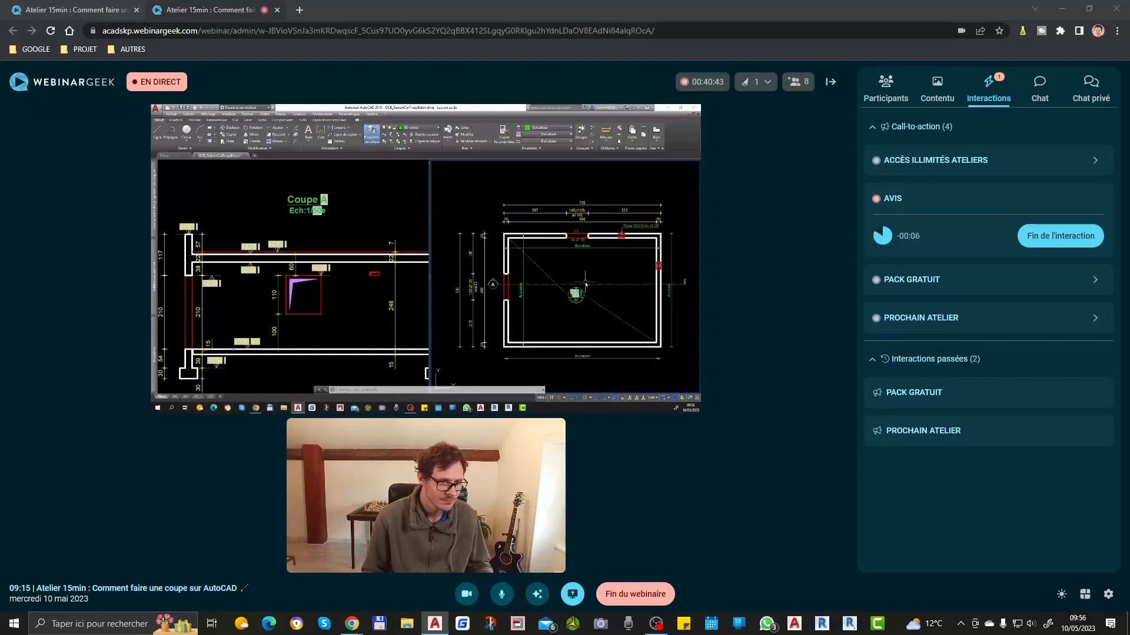
pyautogui.click(367, 302)
pyautogui.scroll(-2, 353, 297)
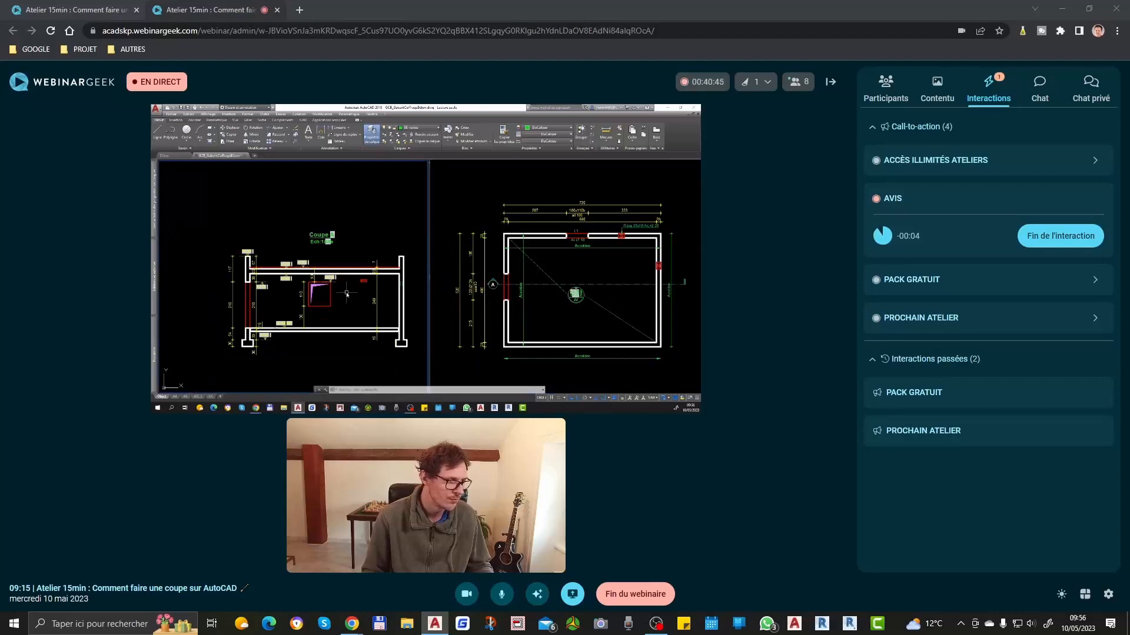
pyautogui.scroll(2, 262, 279)
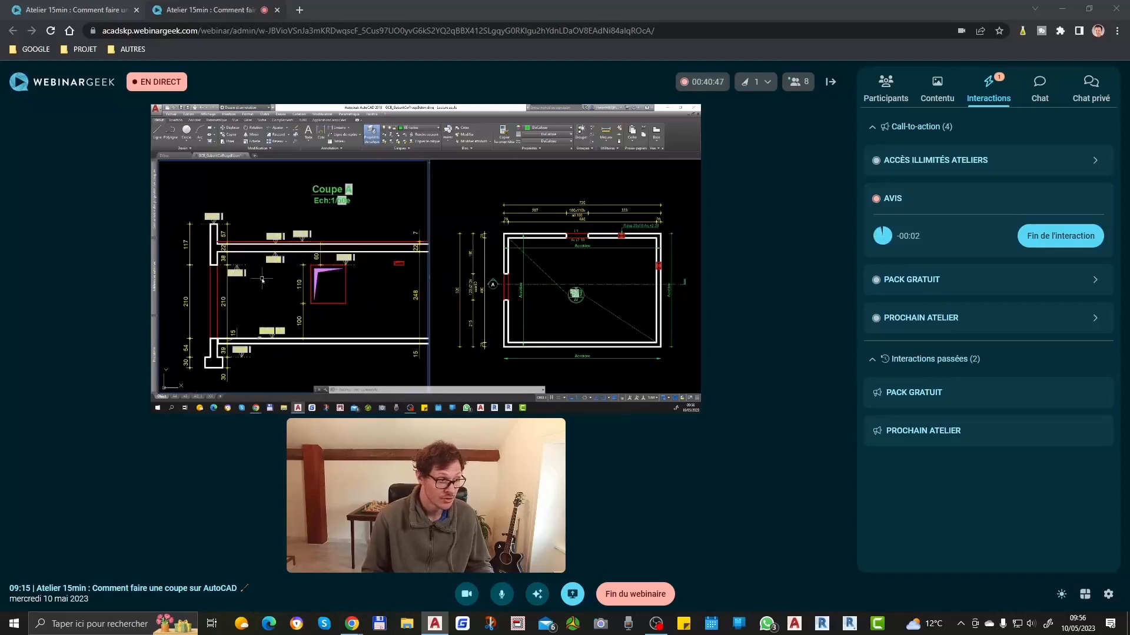
pyautogui.moveTo(353, 295); pyautogui.dragTo(336, 297, button='middle')
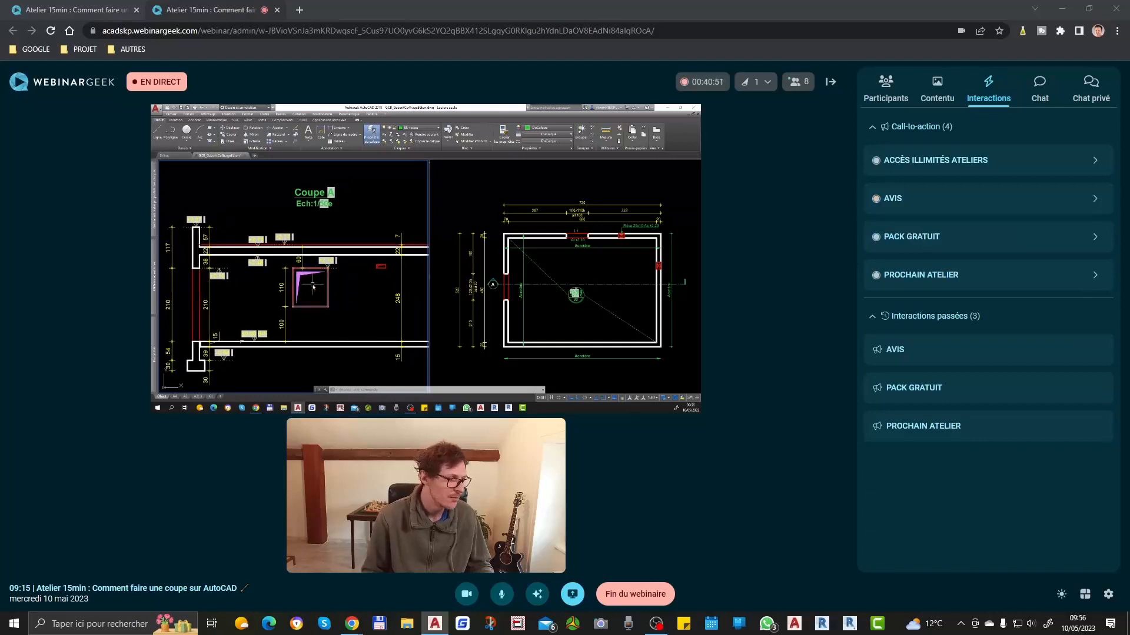
pyautogui.scroll(-2, 328, 304)
pyautogui.scroll(2, 327, 307)
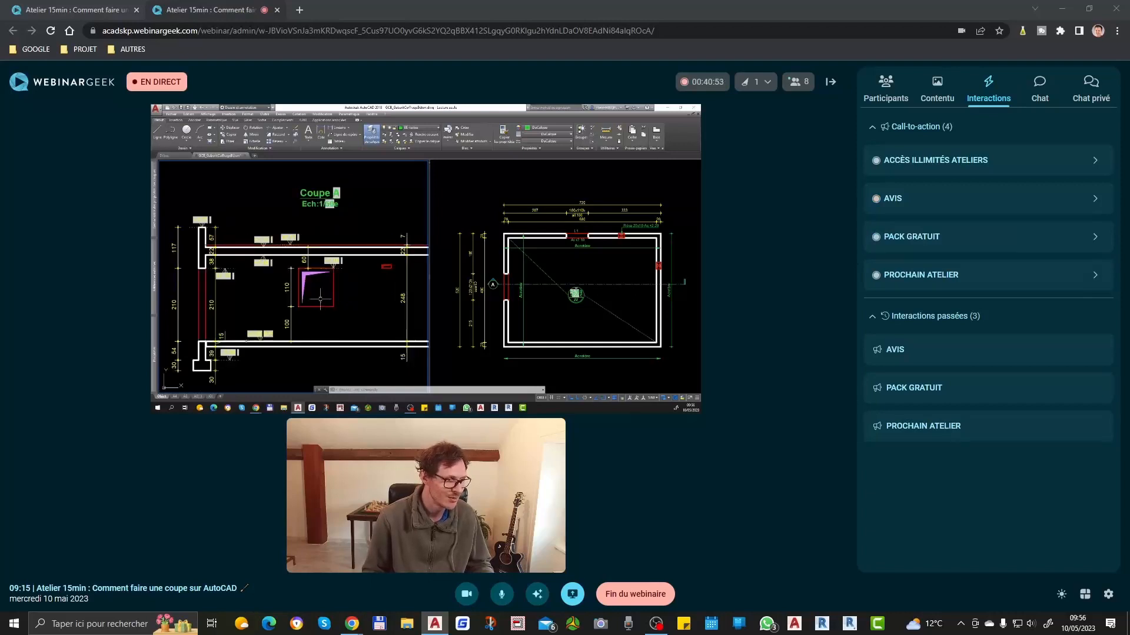
pyautogui.scroll(-2, 323, 305)
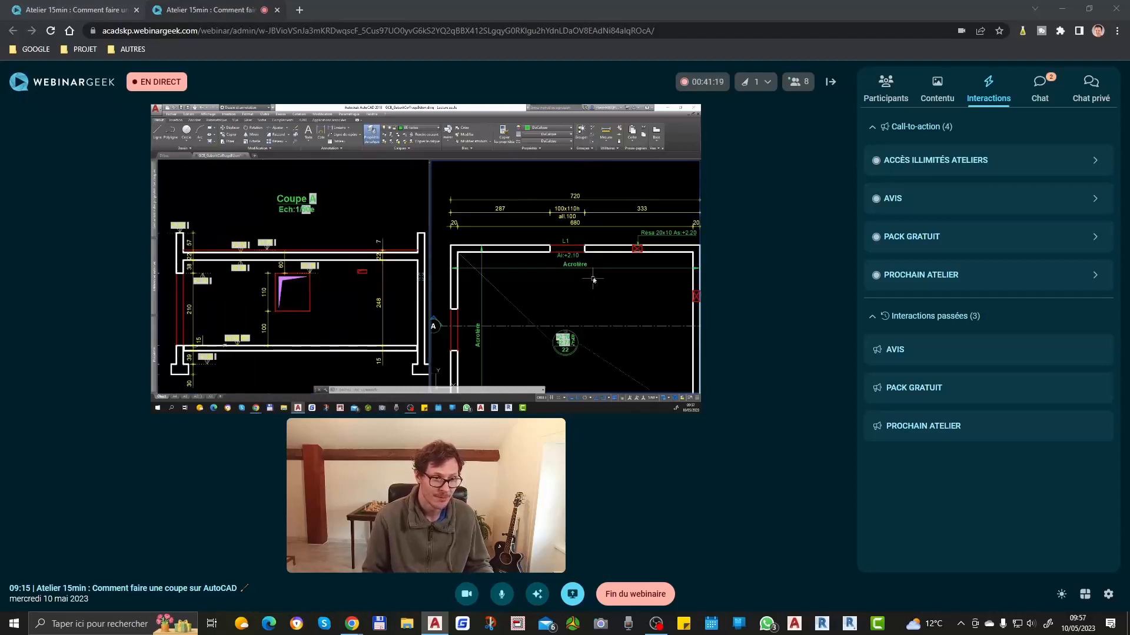
# Step: Open the webinar's public chat to read the participants' latest messages
pyautogui.click(1036, 93)
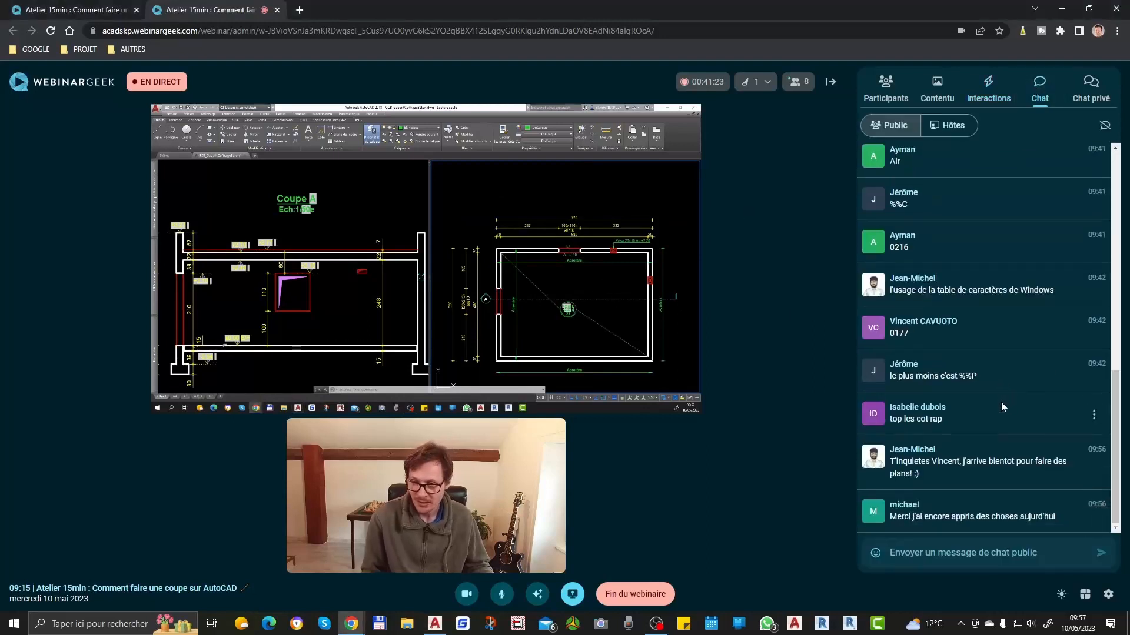
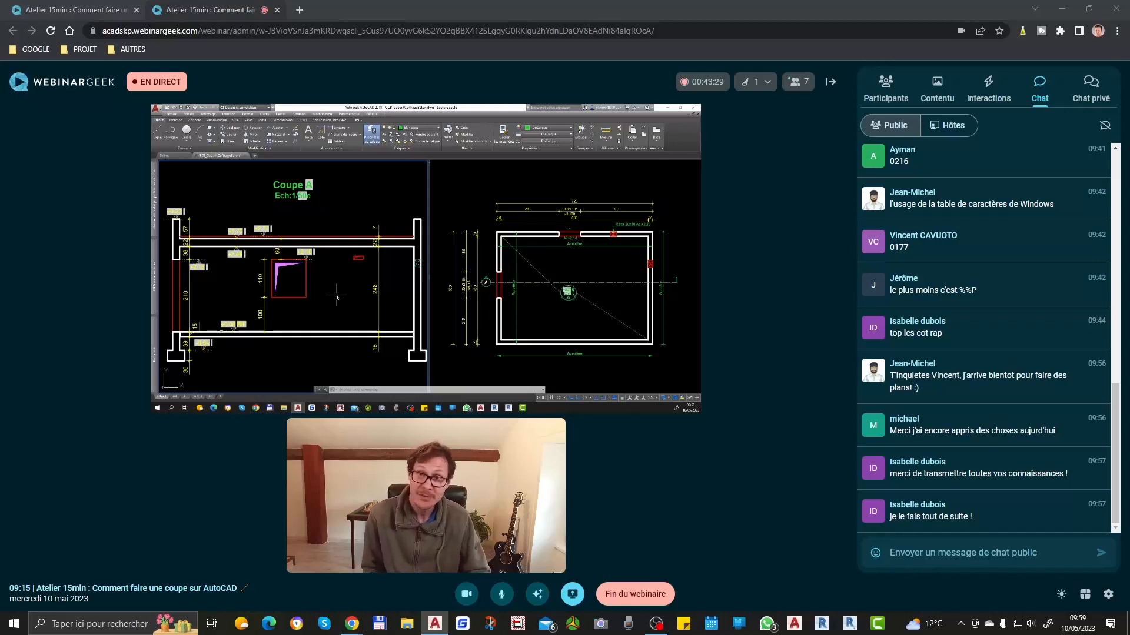
# Step: Switch the AutoCAD model space from two viewports to a single one showing the template's tool tables and the drawings
pyautogui.click(582, 235)
pyautogui.click(329, 250)
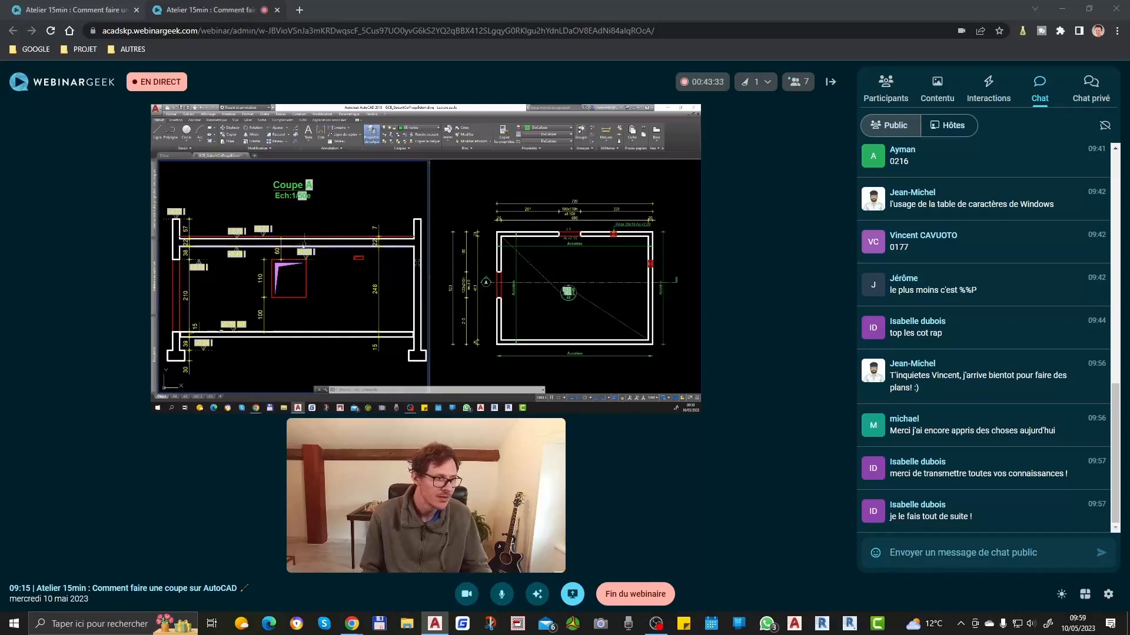
pyautogui.scroll(4, 314, 272)
pyautogui.scroll(-2, 318, 268)
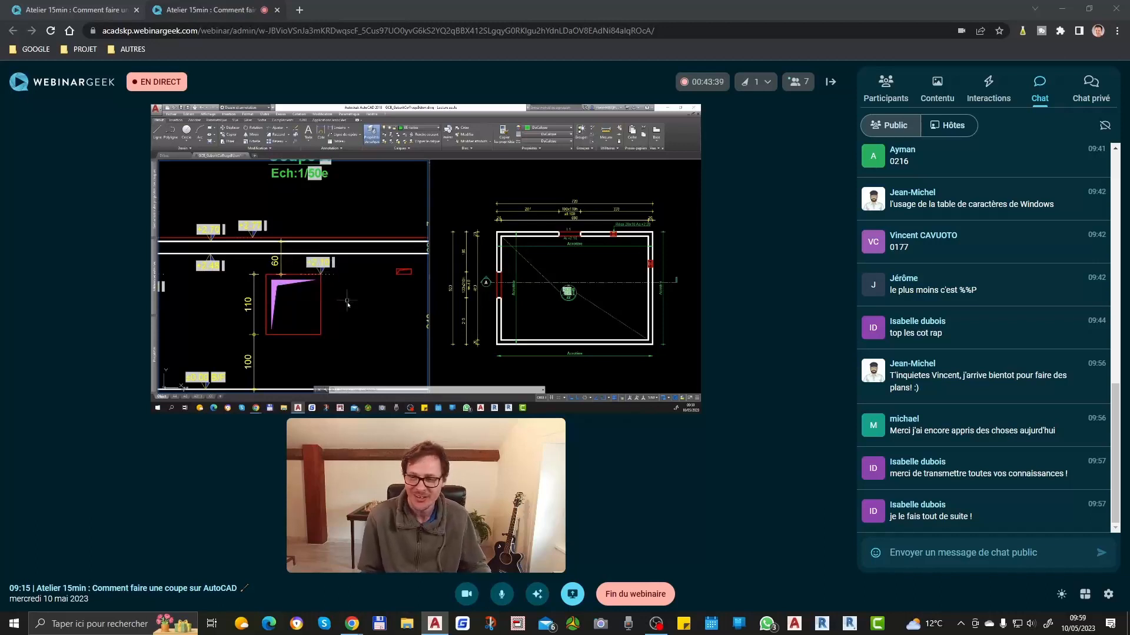
pyautogui.scroll(-3, 297, 281)
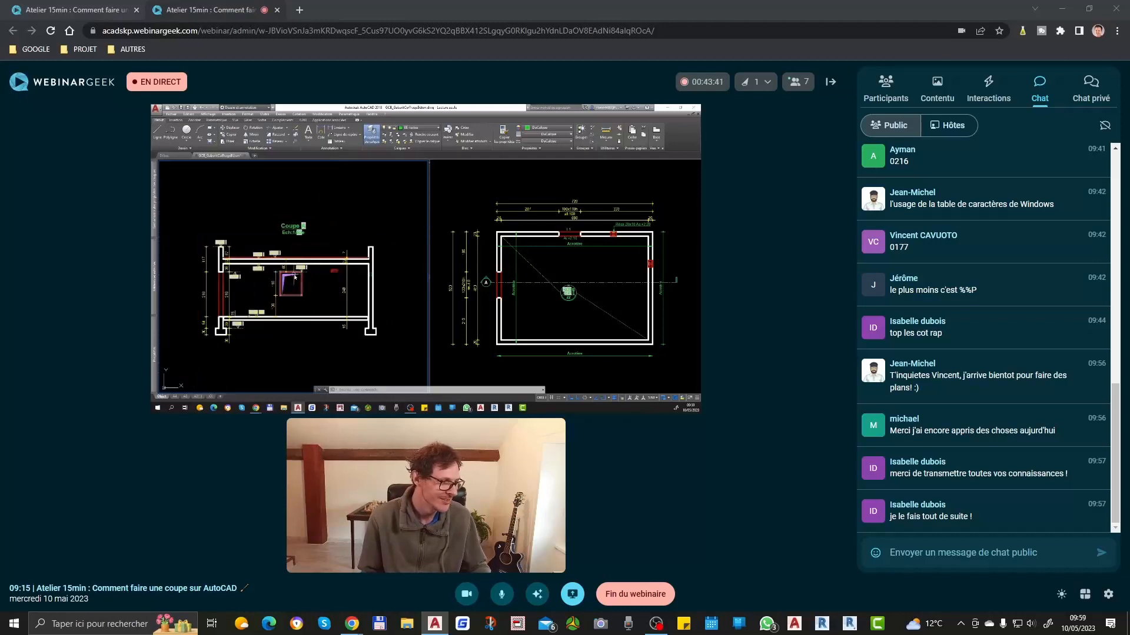
pyautogui.scroll(-5, 297, 281)
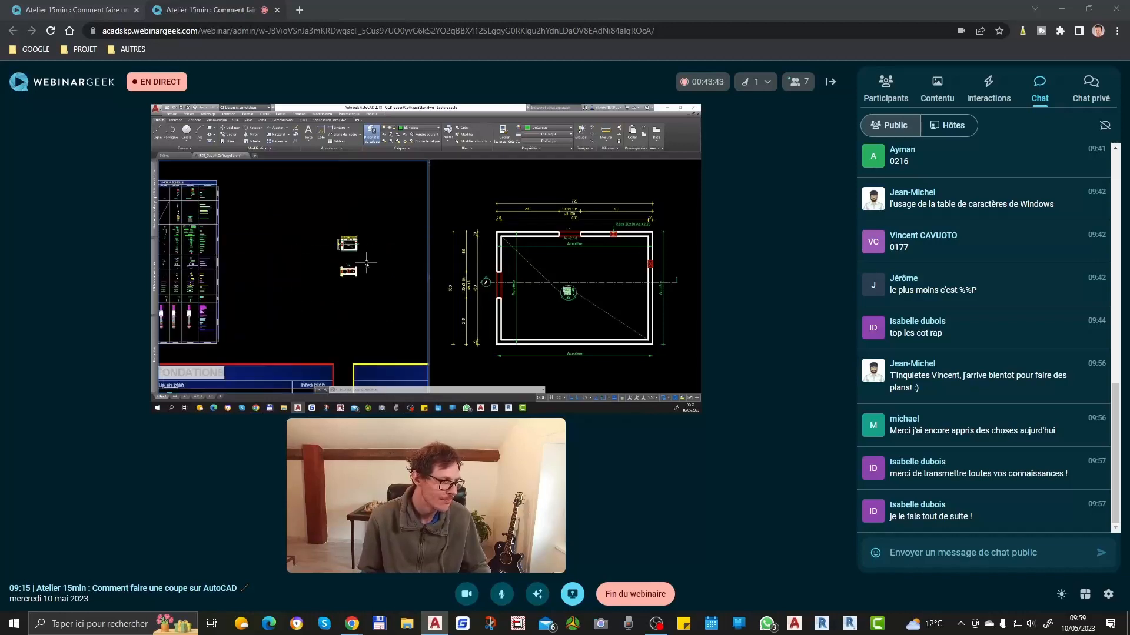
pyautogui.scroll(2, 265, 260)
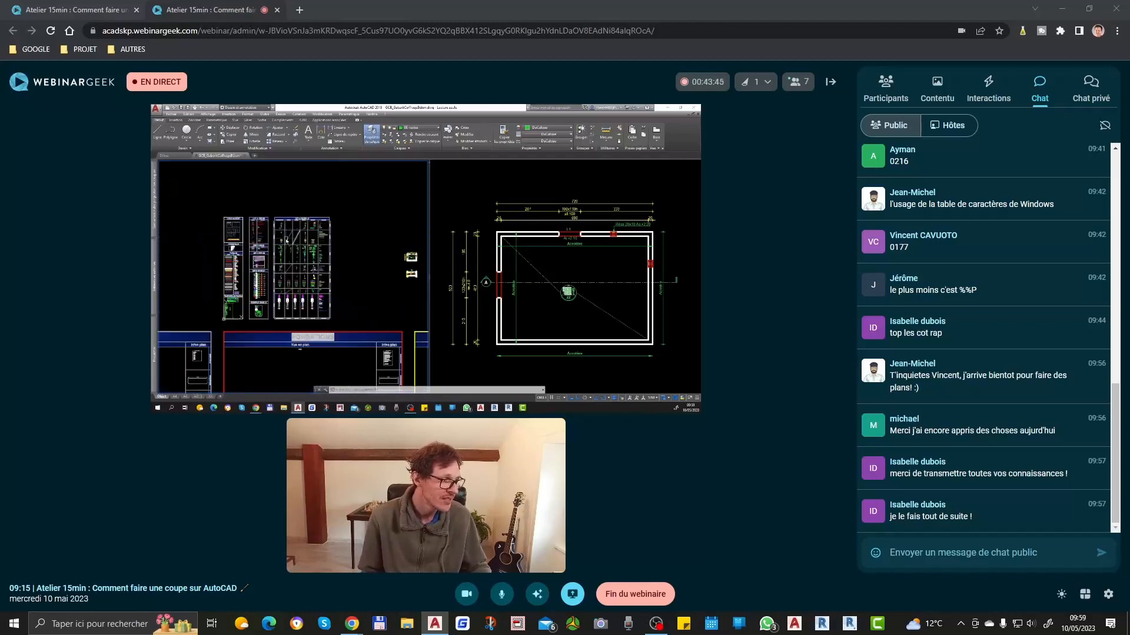
pyautogui.hotkey('ctrl', '1')
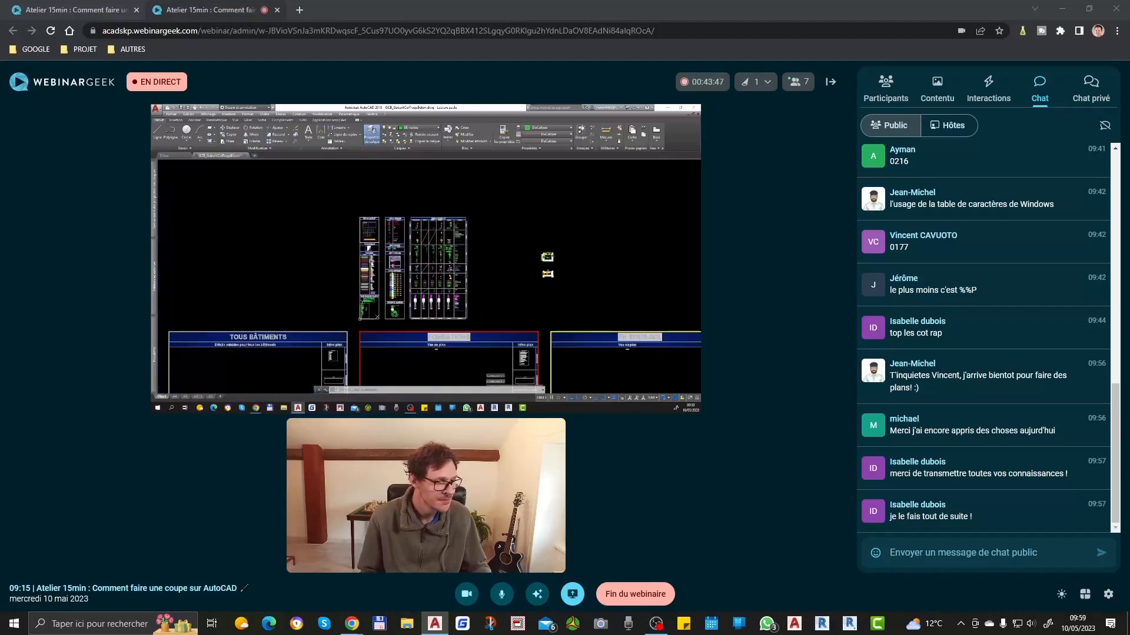
# Step: Examine the OUTILS DESSIN table and select the door symbol for "Porte avec feuillures/pré-cadre"
pyautogui.scroll(3, 371, 235)
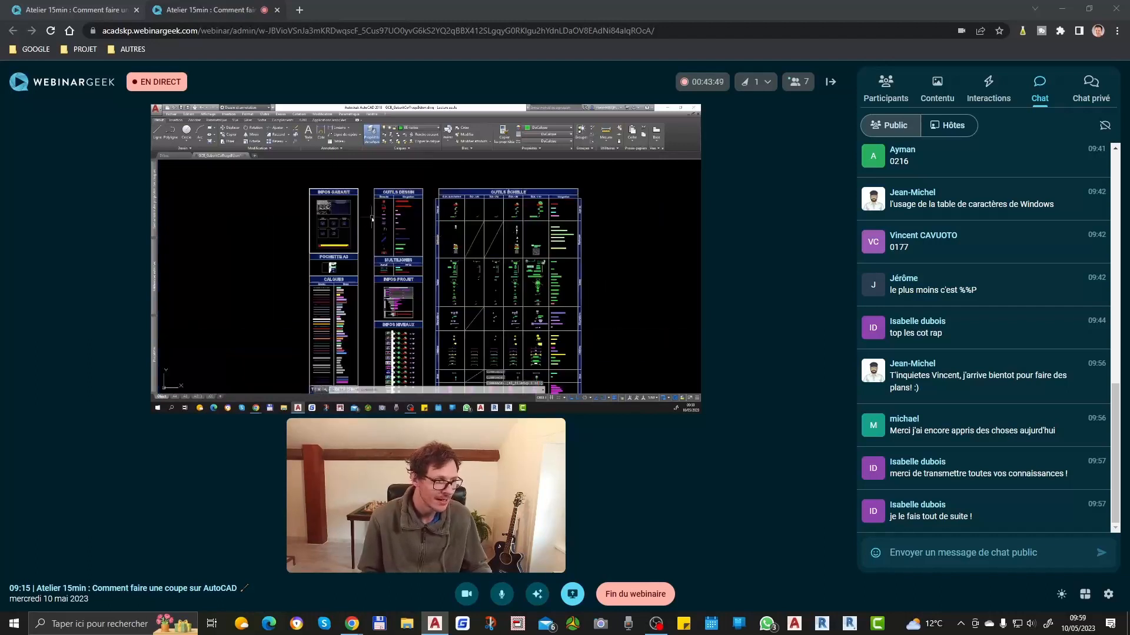
pyautogui.scroll(5, 378, 205)
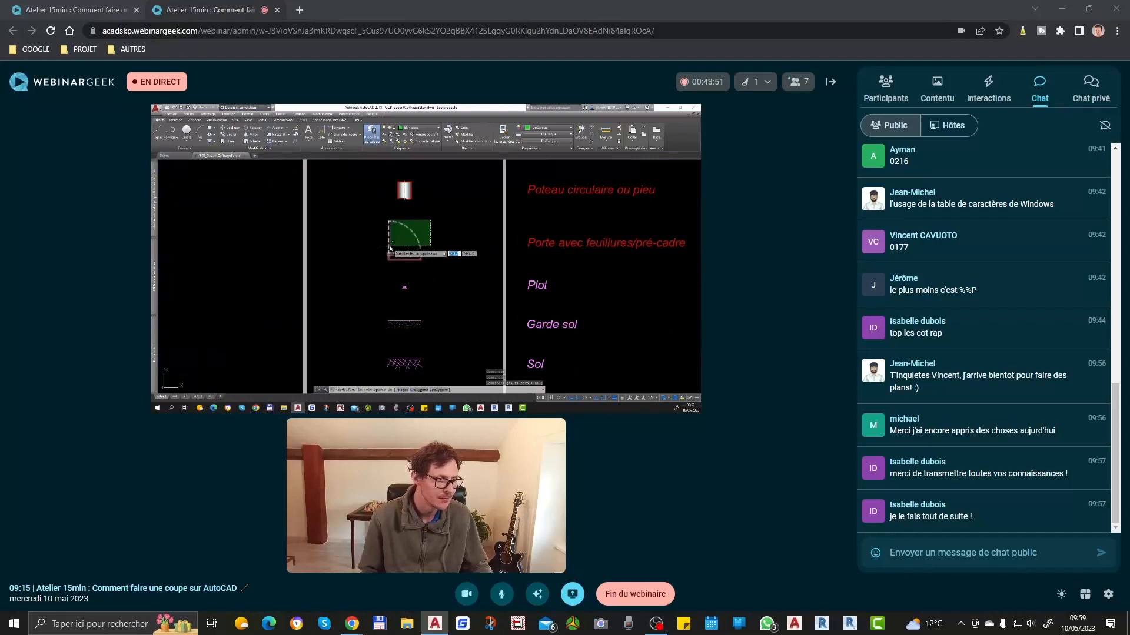
pyautogui.click(401, 234)
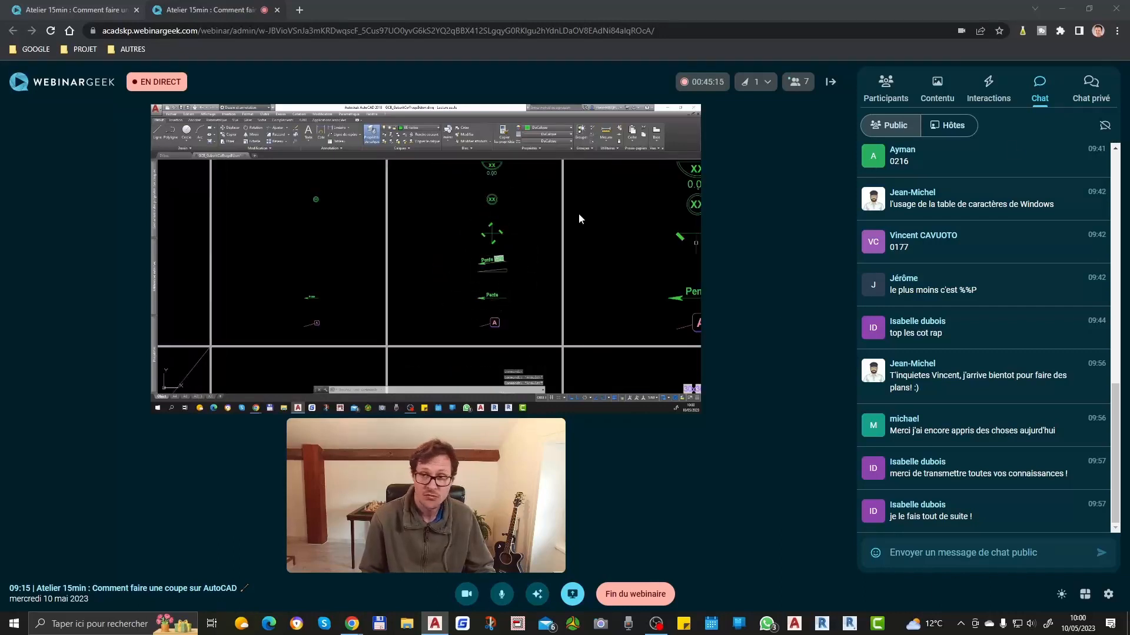
# Step: Start the PACK GRATUIT call-to-action in the WebinarGeek webinar with a duration of 0 minutes 30 seconds
pyautogui.click(988, 87)
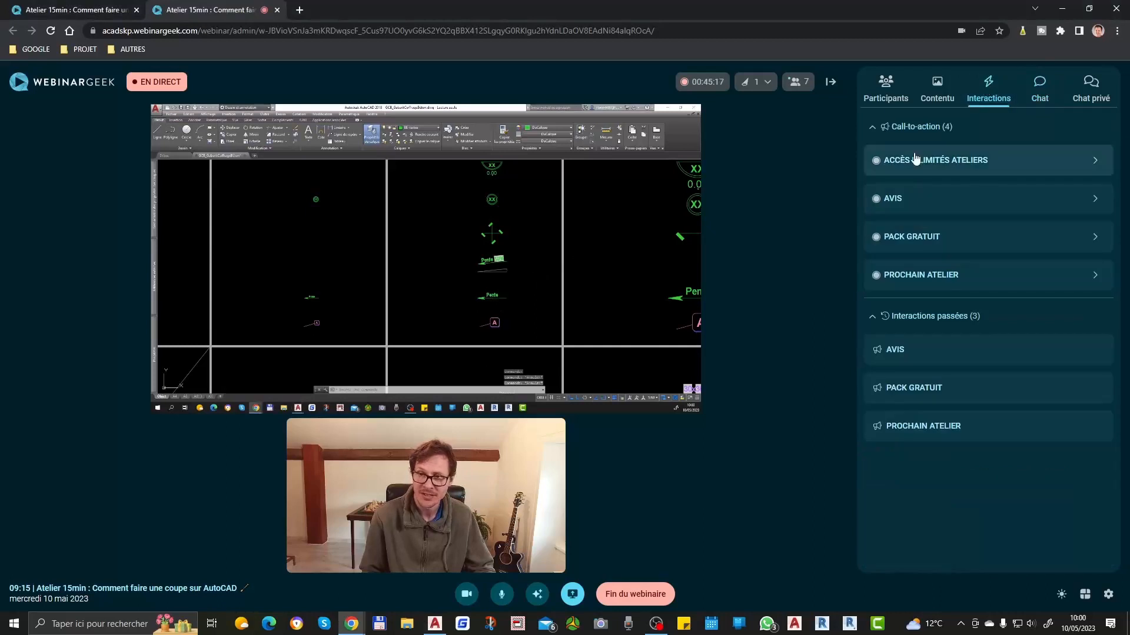
pyautogui.click(921, 236)
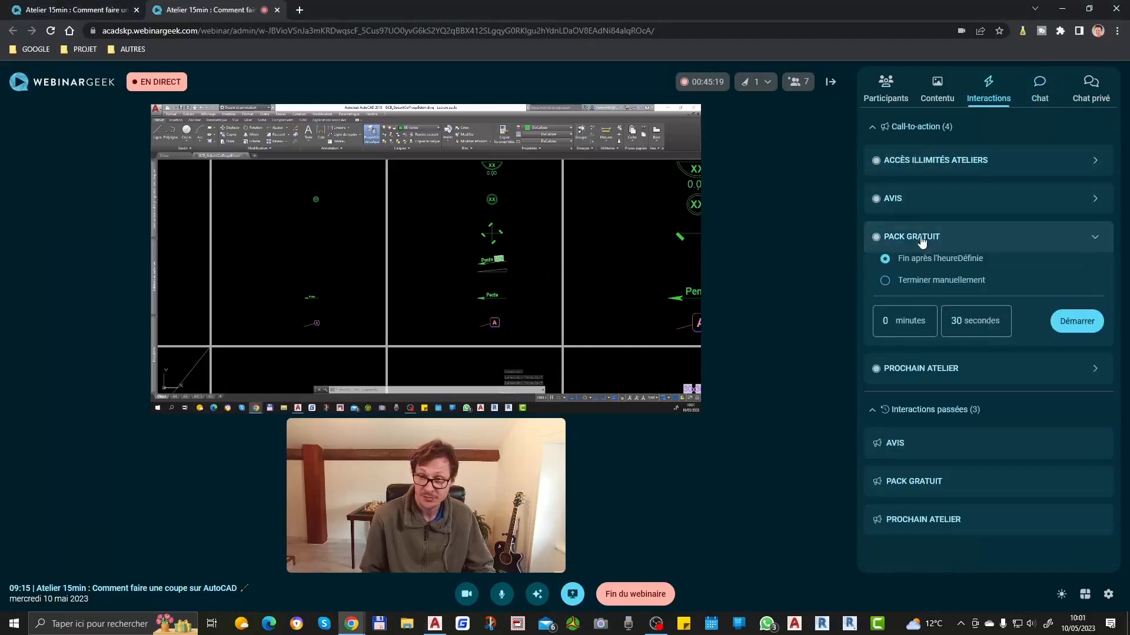
pyautogui.click(1073, 324)
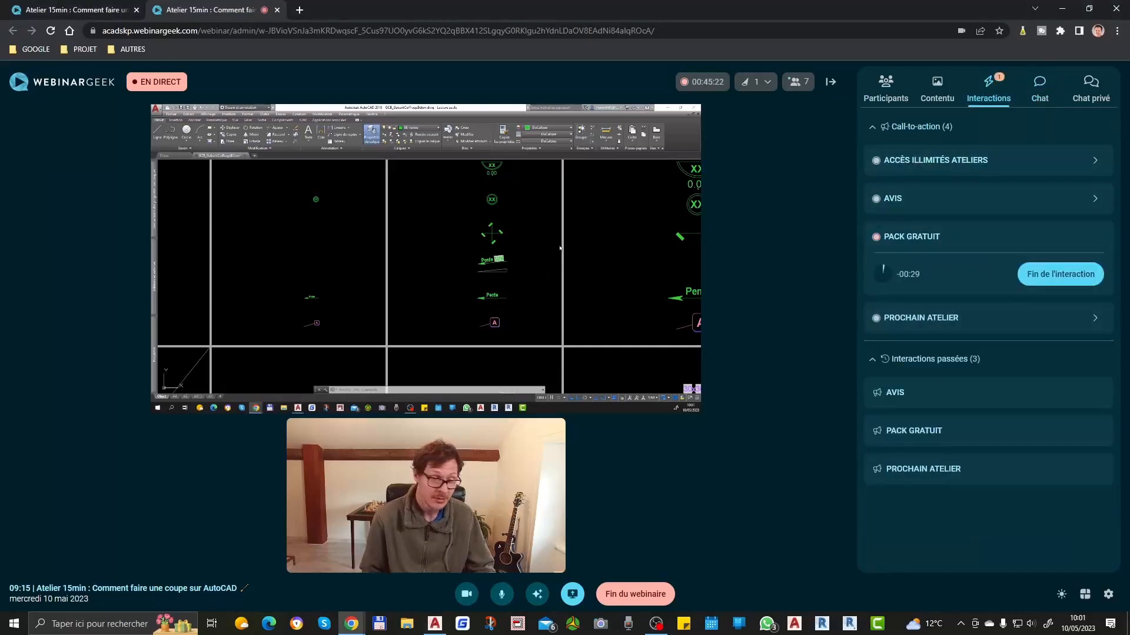
# Step: Examine the AutoCAD template's tables, from the slope symbols and OUTILS ÉCHELLE to the HEA, IPE, TCC and UPN steel profiles
pyautogui.click(518, 249)
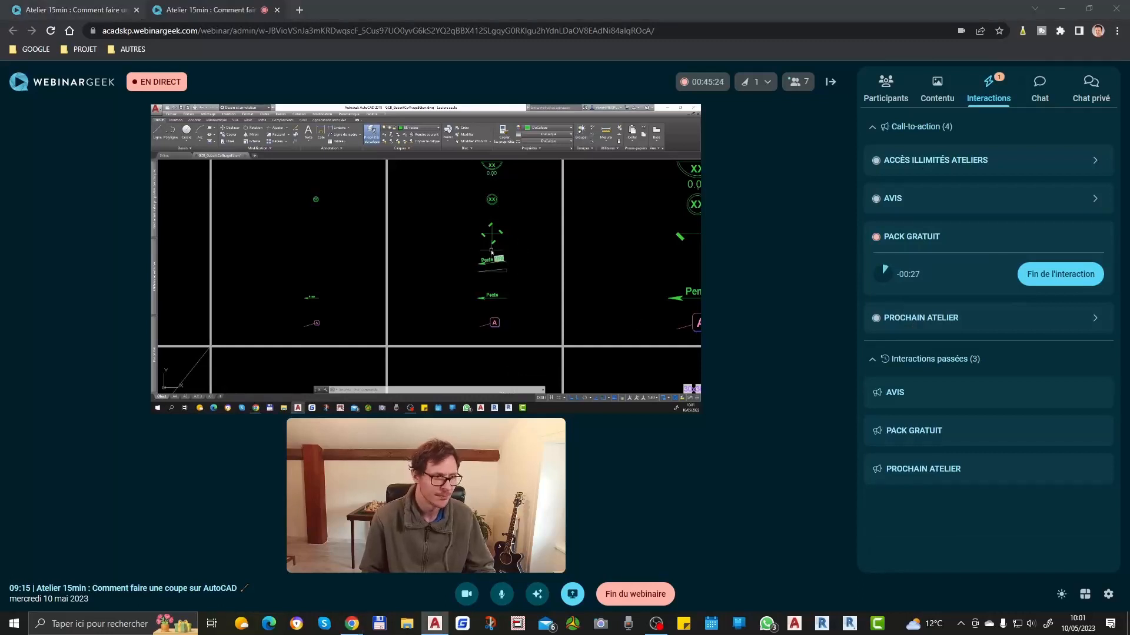
pyautogui.scroll(3, 493, 271)
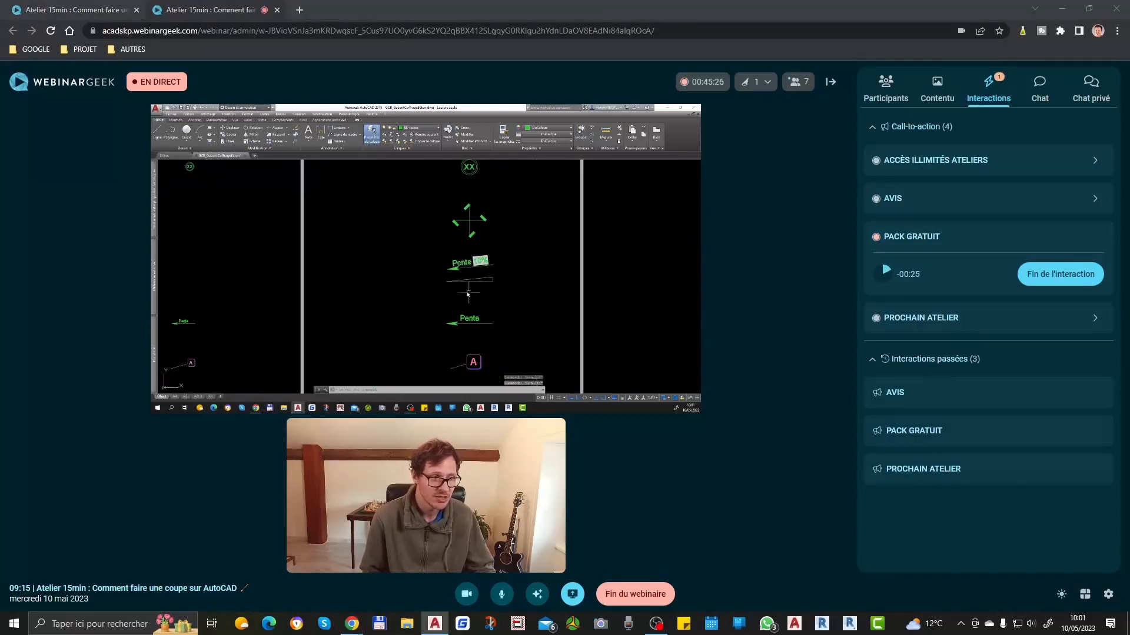
pyautogui.scroll(-8, 467, 292)
pyautogui.press('Escape')
pyautogui.scroll(-4, 472, 293)
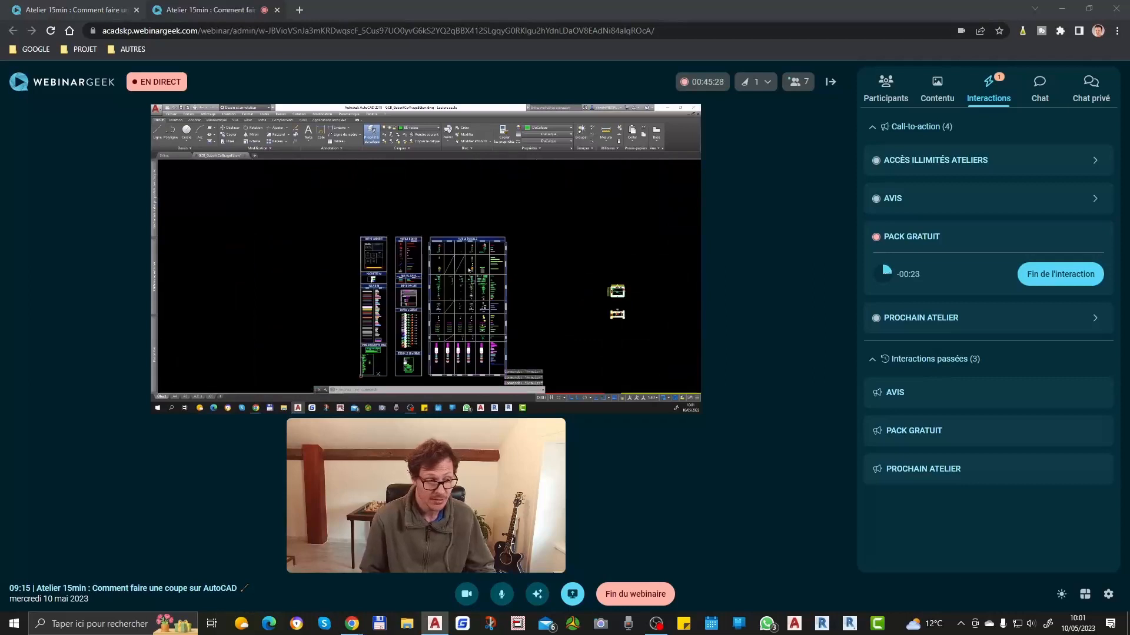
pyautogui.moveTo(483, 292); pyautogui.dragTo(478, 254, button='middle')
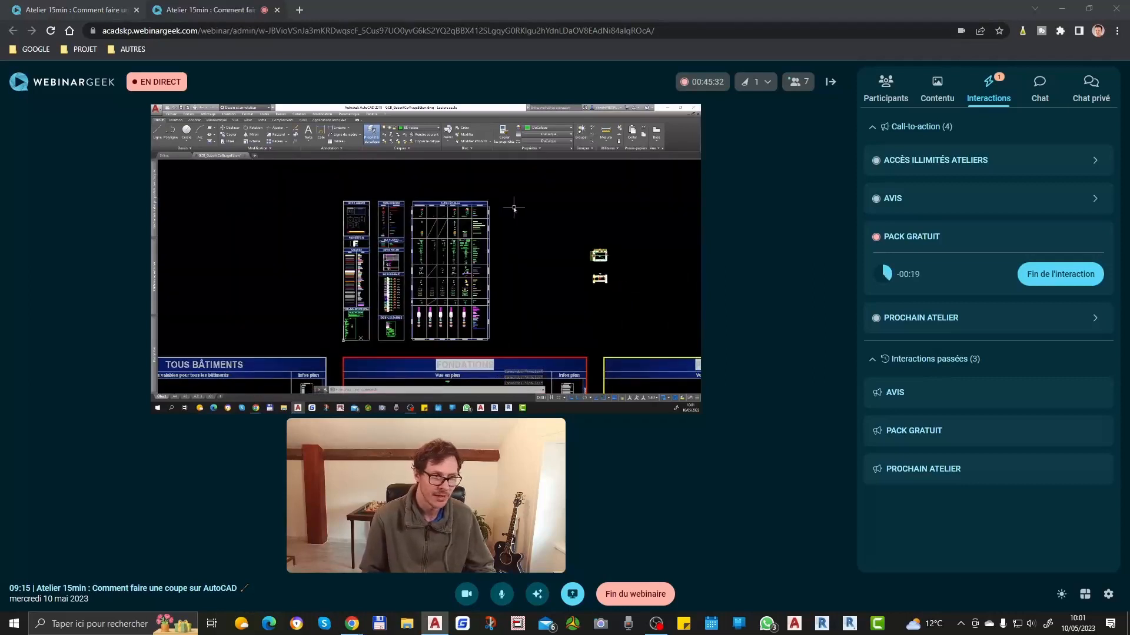
pyautogui.scroll(2, 476, 288)
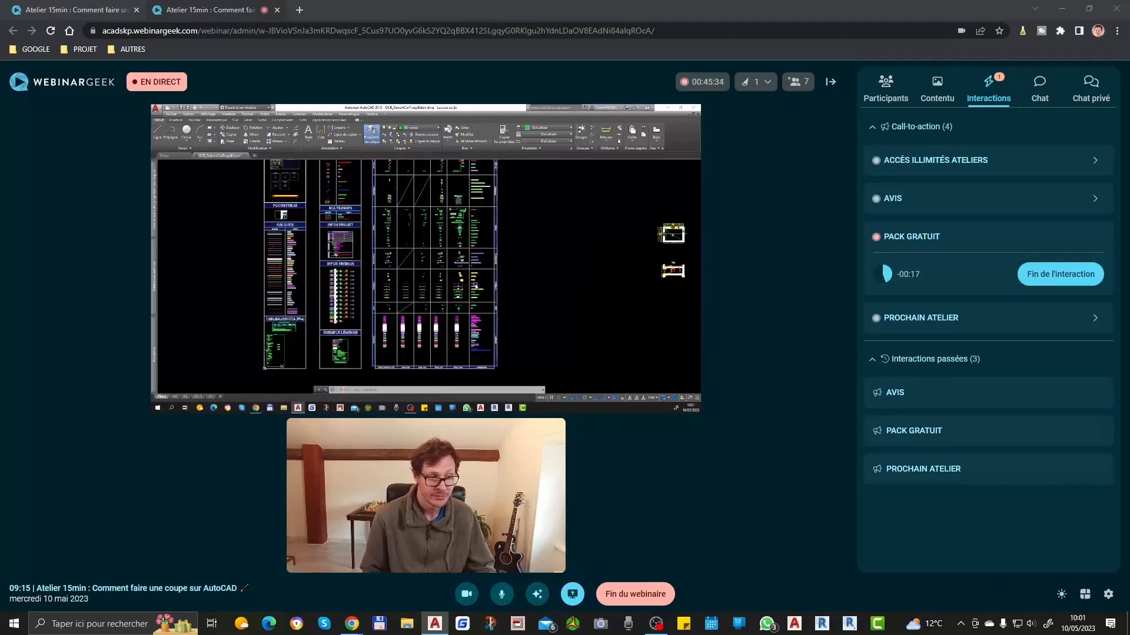
pyautogui.scroll(-2, 475, 289)
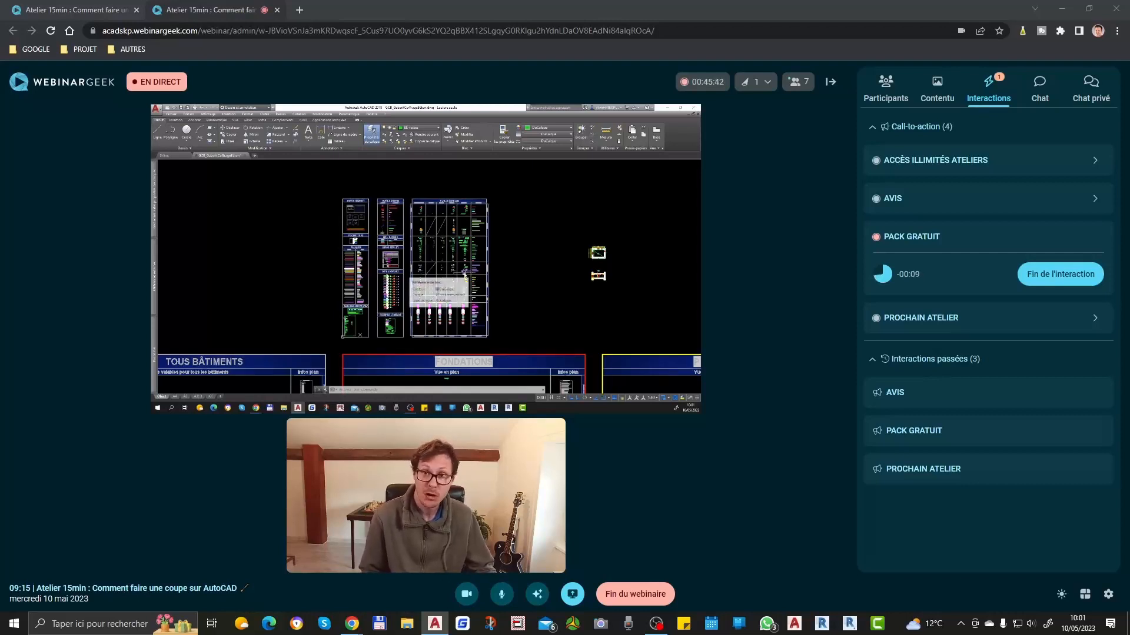
pyautogui.scroll(3, 474, 210)
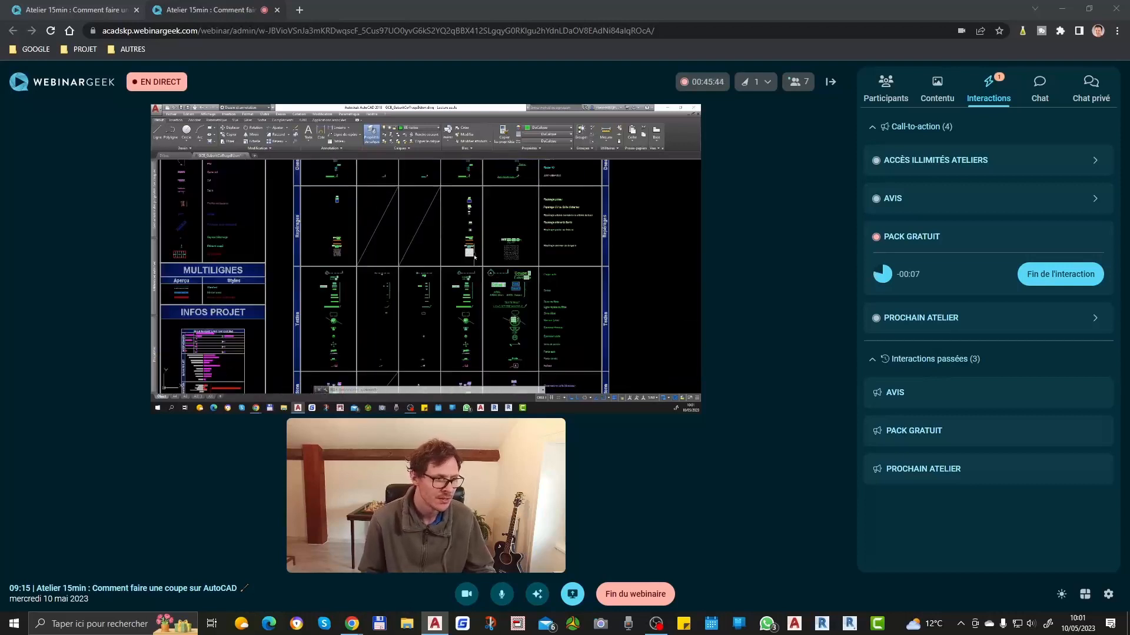
pyautogui.scroll(-1, 493, 251)
pyautogui.scroll(6, 493, 251)
pyautogui.scroll(-6, 534, 200)
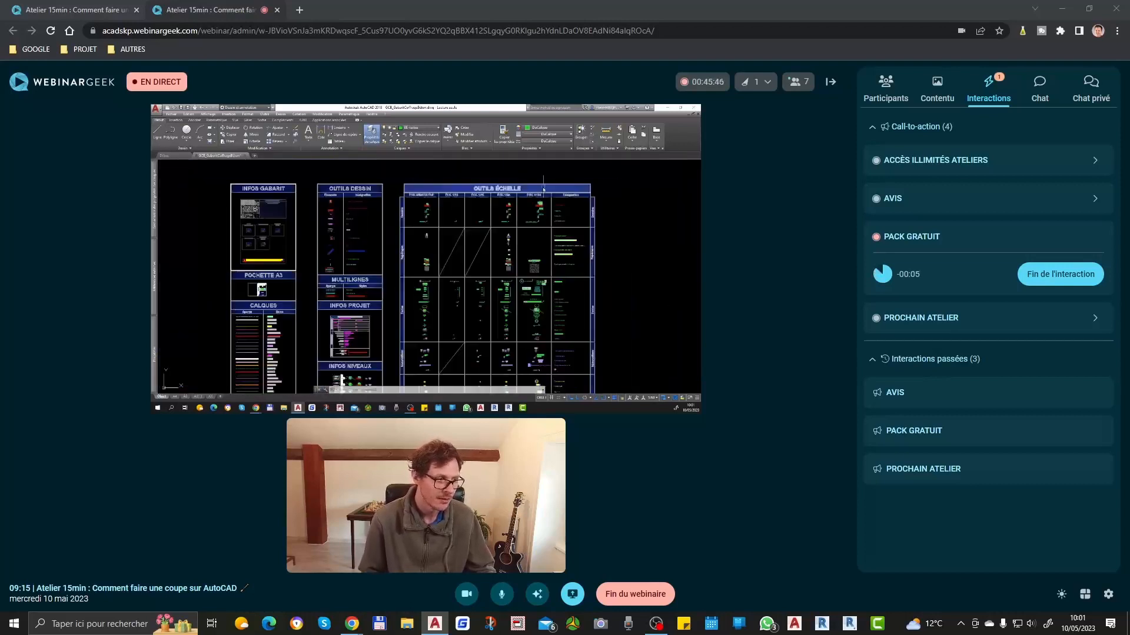
pyautogui.scroll(8, 416, 241)
pyautogui.scroll(6, 391, 297)
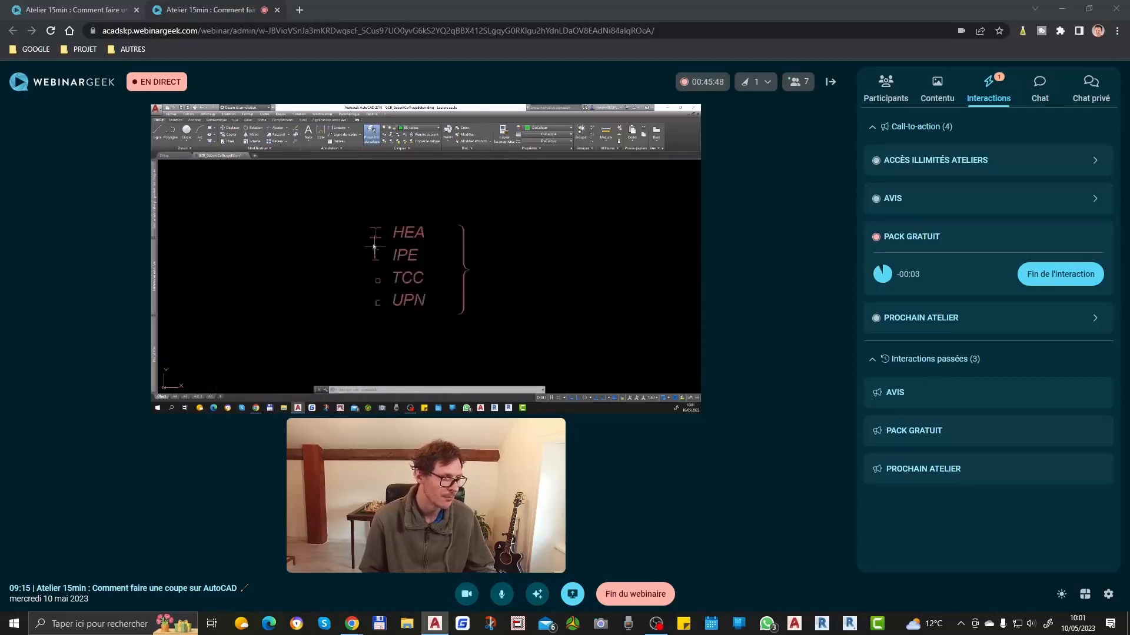
# Step: Try to modify the HEA steel profile block in the drawing tools table and undo the change
pyautogui.click(384, 291)
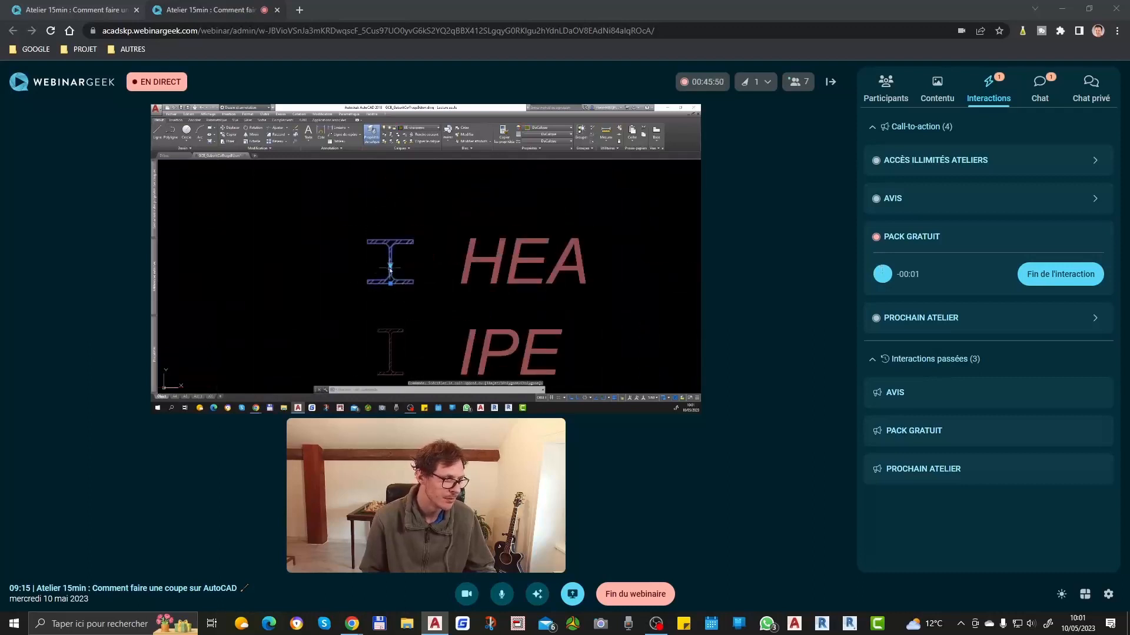
pyautogui.click(390, 268)
pyautogui.click(423, 290)
pyautogui.press('Escape')
pyautogui.hotkey('ctrl', 'z')
pyautogui.scroll(-5, 450, 230)
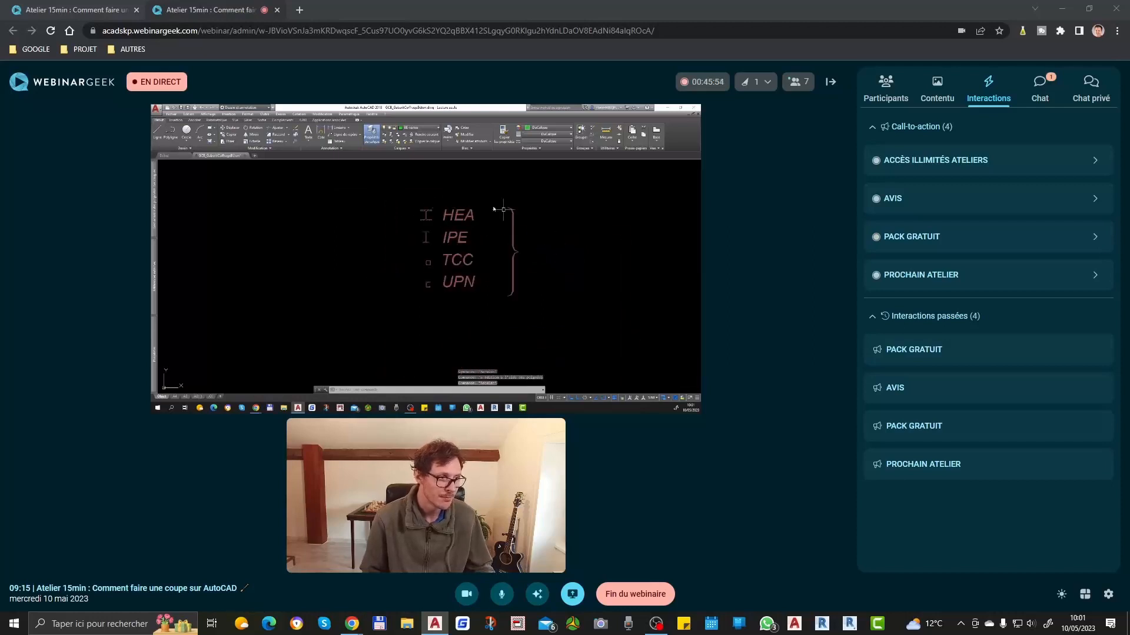
# Step: Examine the steel profiles and neighbouring elements of the drawing tools table above MULTILIGNES
pyautogui.scroll(-5, 382, 272)
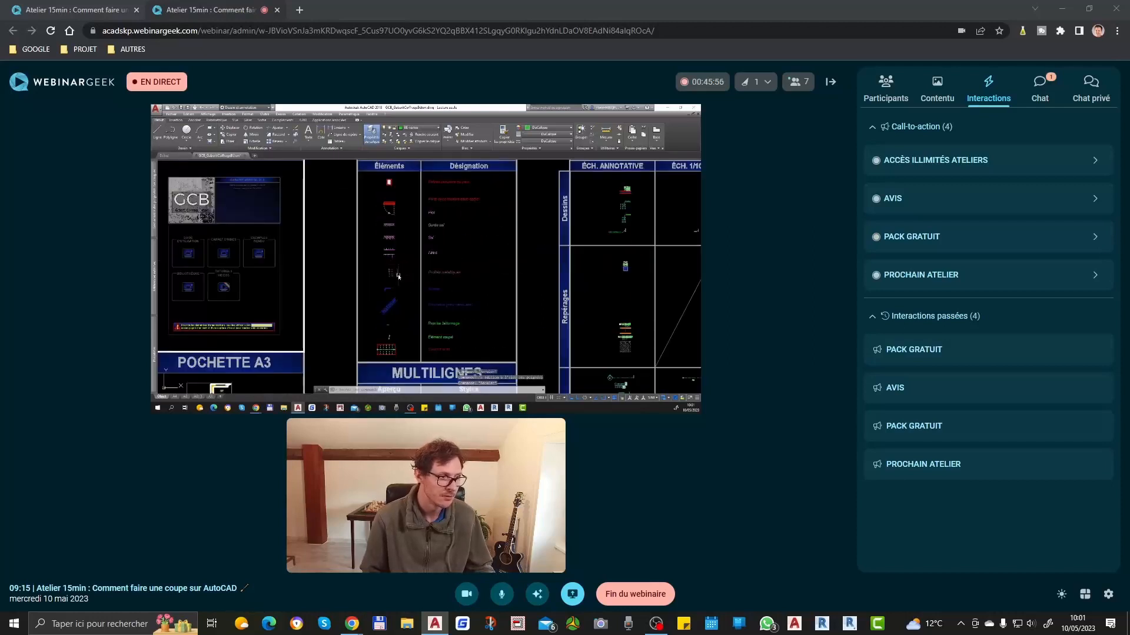
pyautogui.scroll(4, 396, 321)
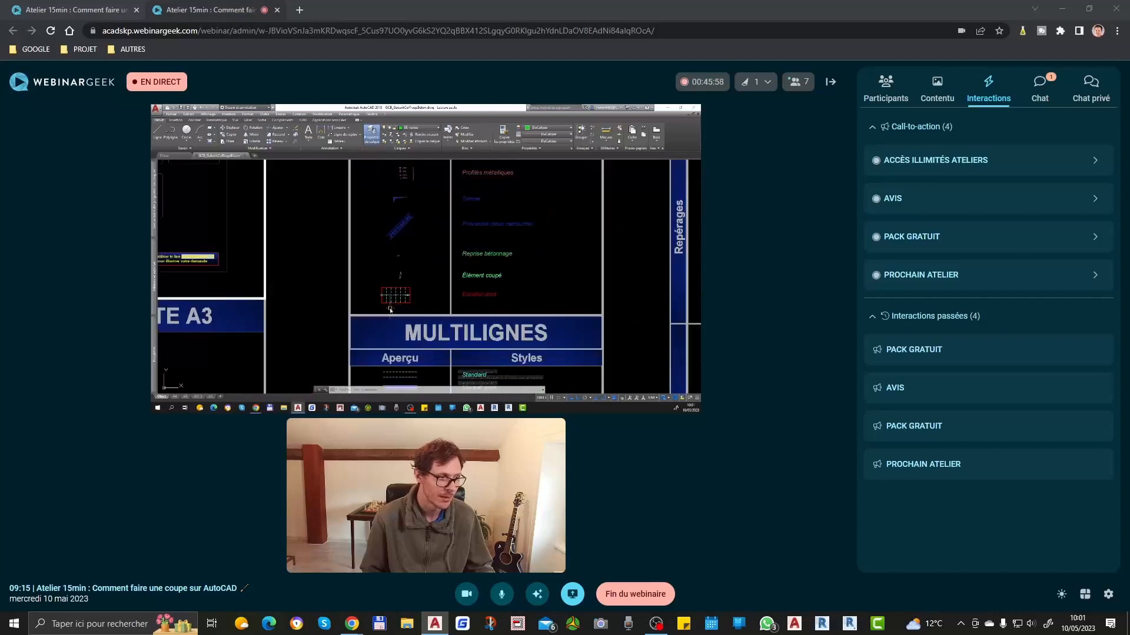
pyautogui.moveTo(436, 265); pyautogui.dragTo(435, 333, button='middle')
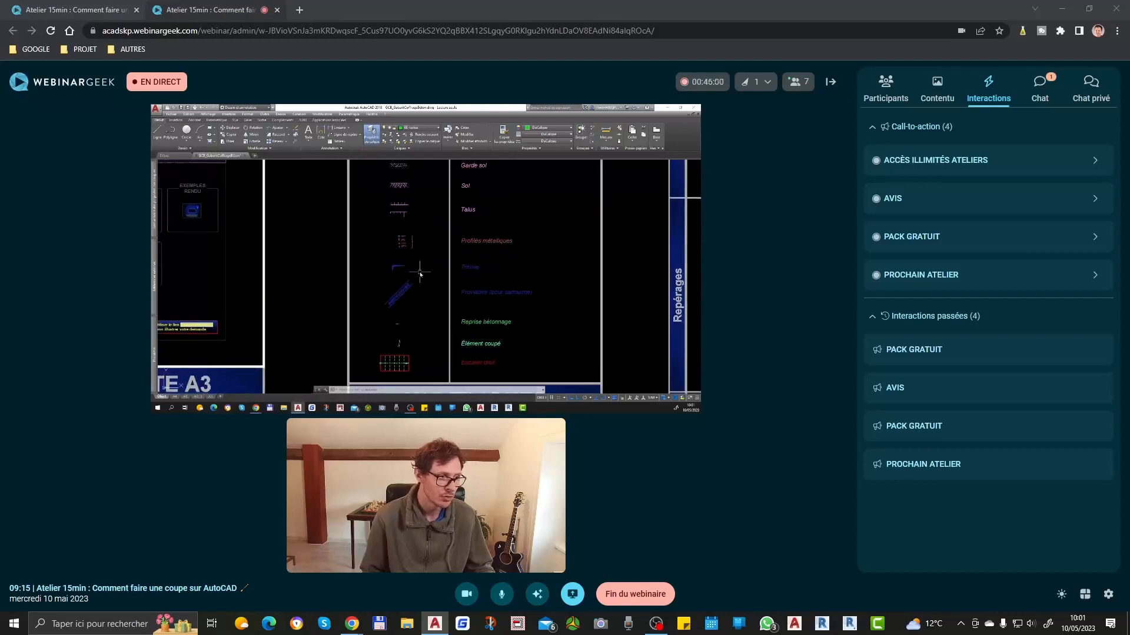
pyautogui.scroll(-2, 420, 272)
pyautogui.scroll(5, 400, 263)
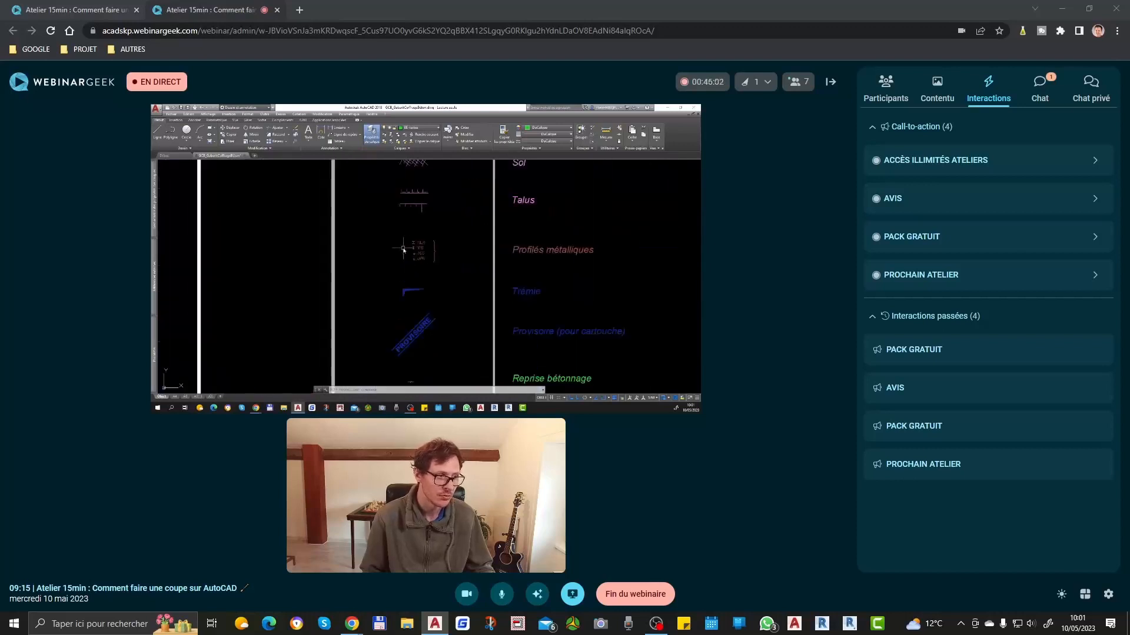
pyautogui.scroll(-5, 438, 249)
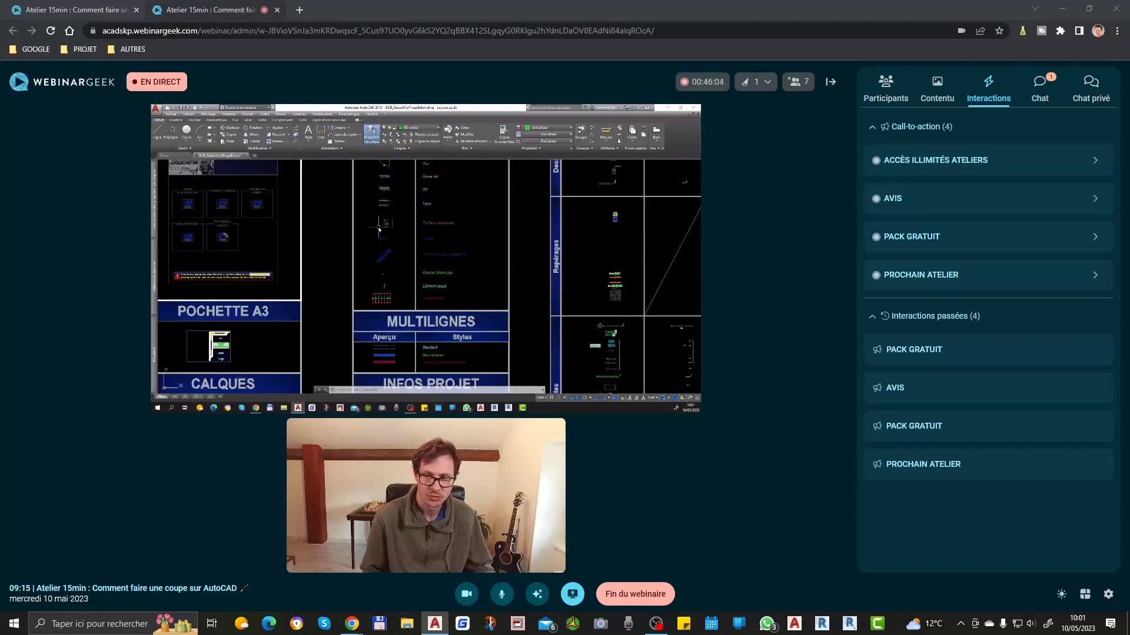
# Step: Read the participants' latest messages in the webinar's public chat and return to the AutoCAD template
pyautogui.click(1042, 84)
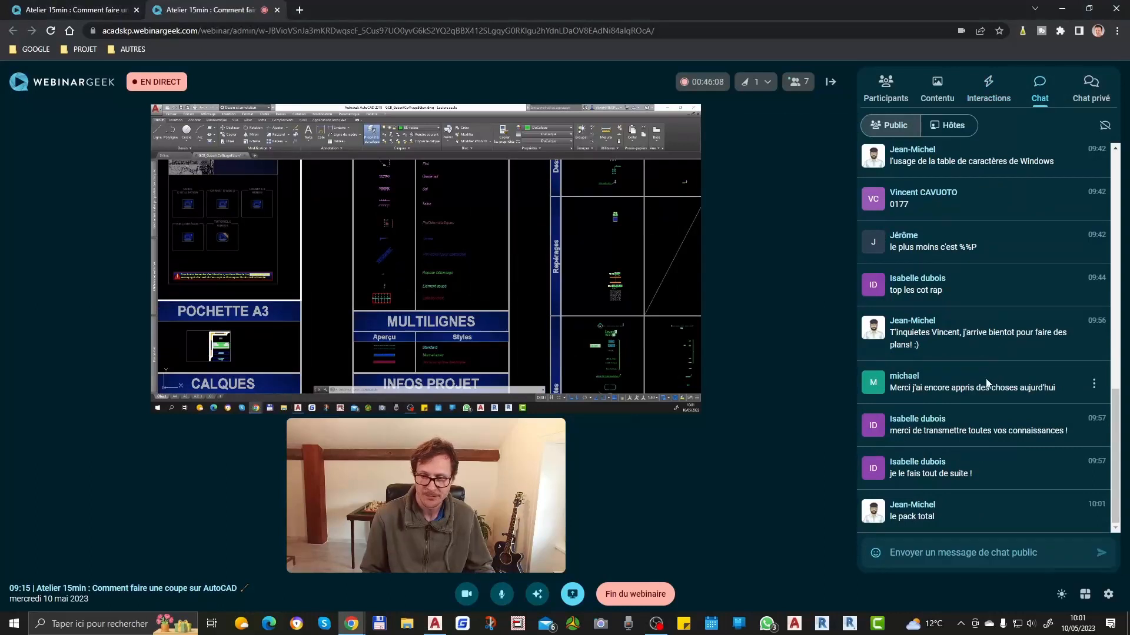
pyautogui.click(473, 254)
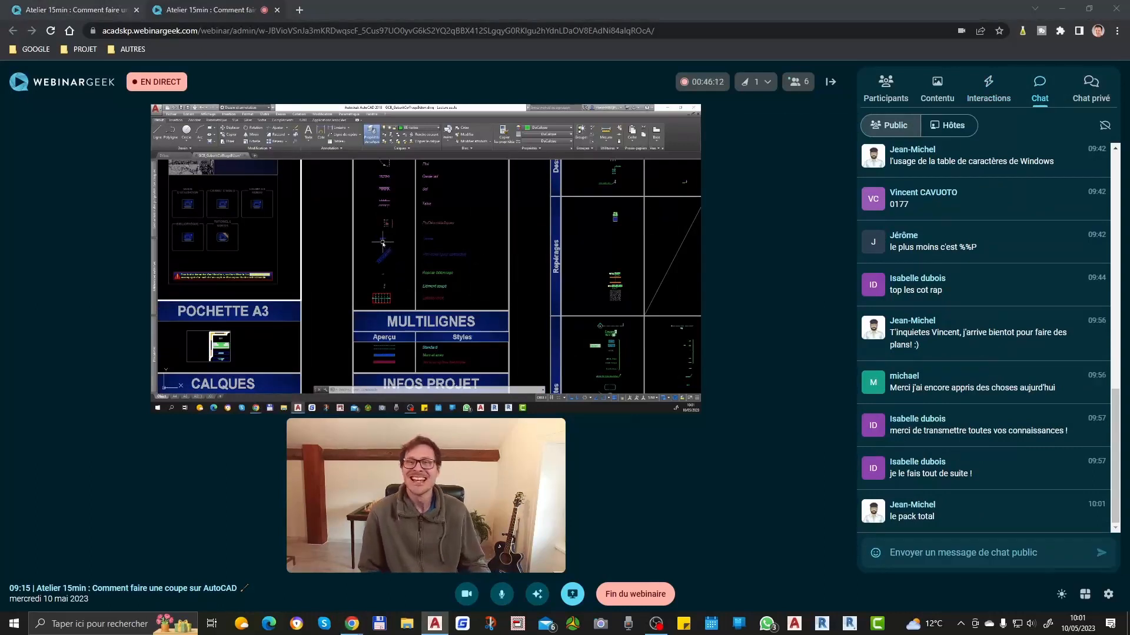
pyautogui.scroll(-5, 371, 241)
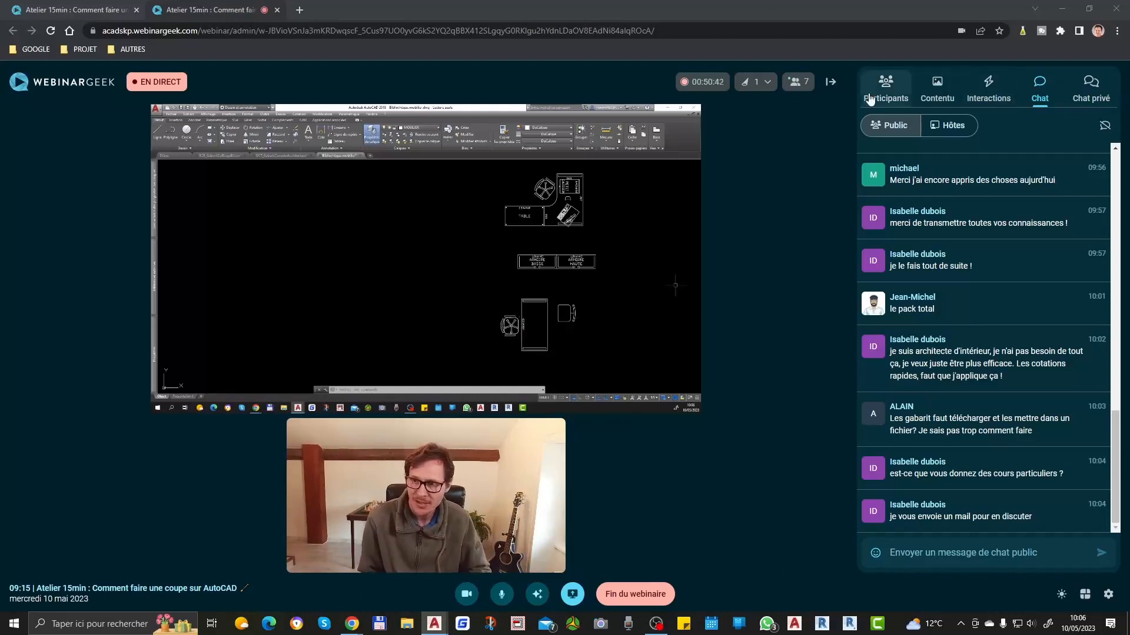
# Step: Start the ACCÈS ILLIMITÉS ATELIERS call-to-action in the WebinarGeek webinar with a duration of 0 minutes 30 seconds
pyautogui.click(984, 94)
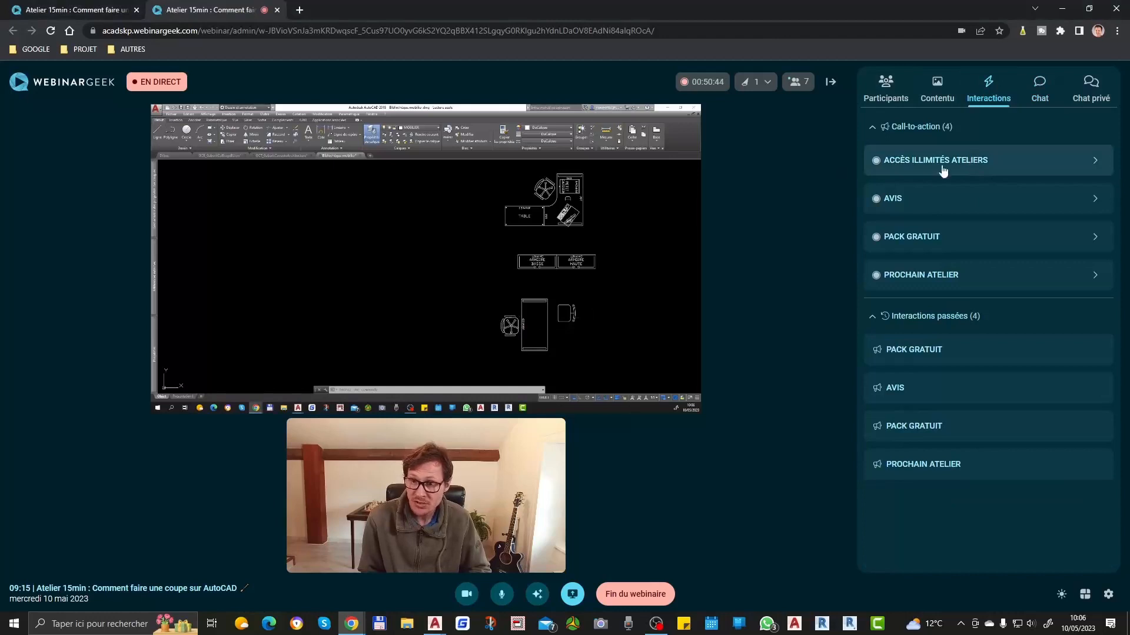
pyautogui.click(938, 276)
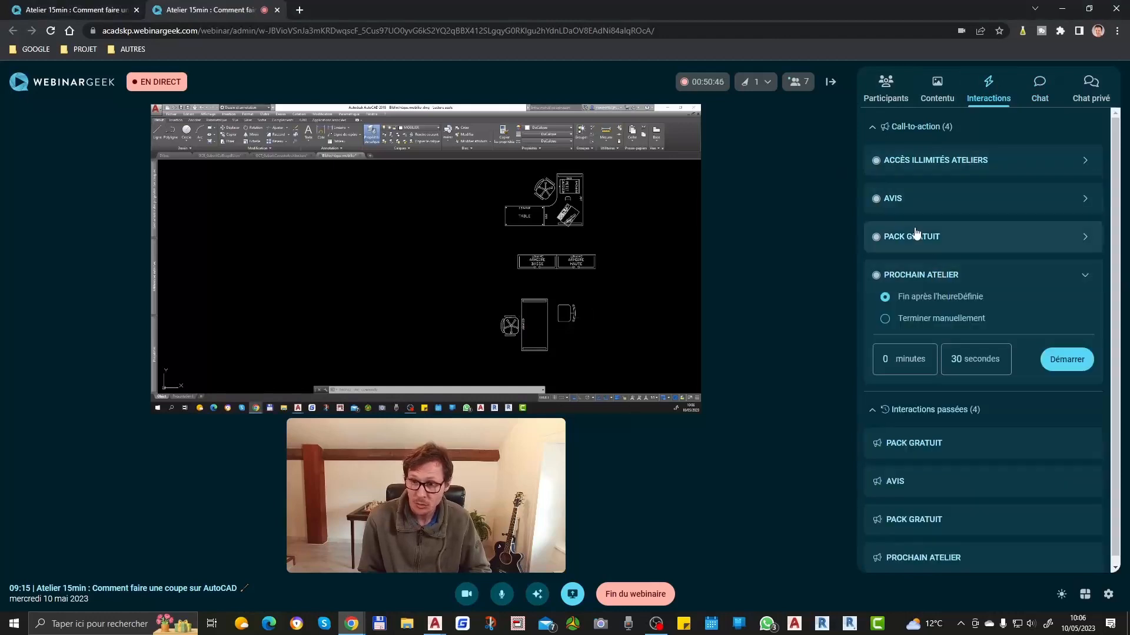
pyautogui.click(919, 170)
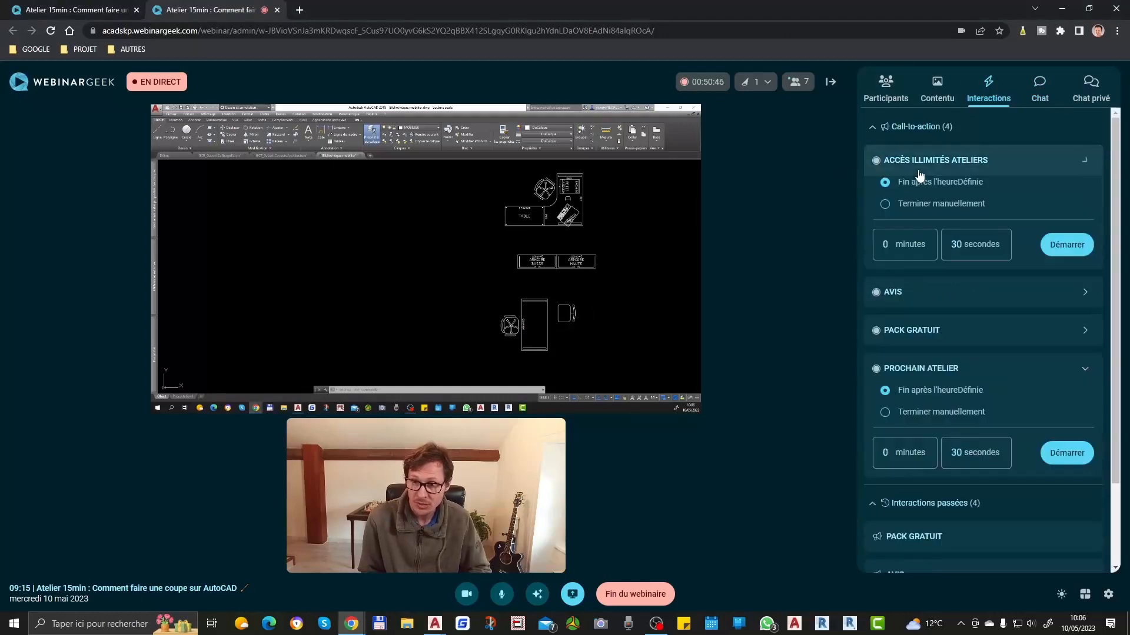
pyautogui.click(1067, 245)
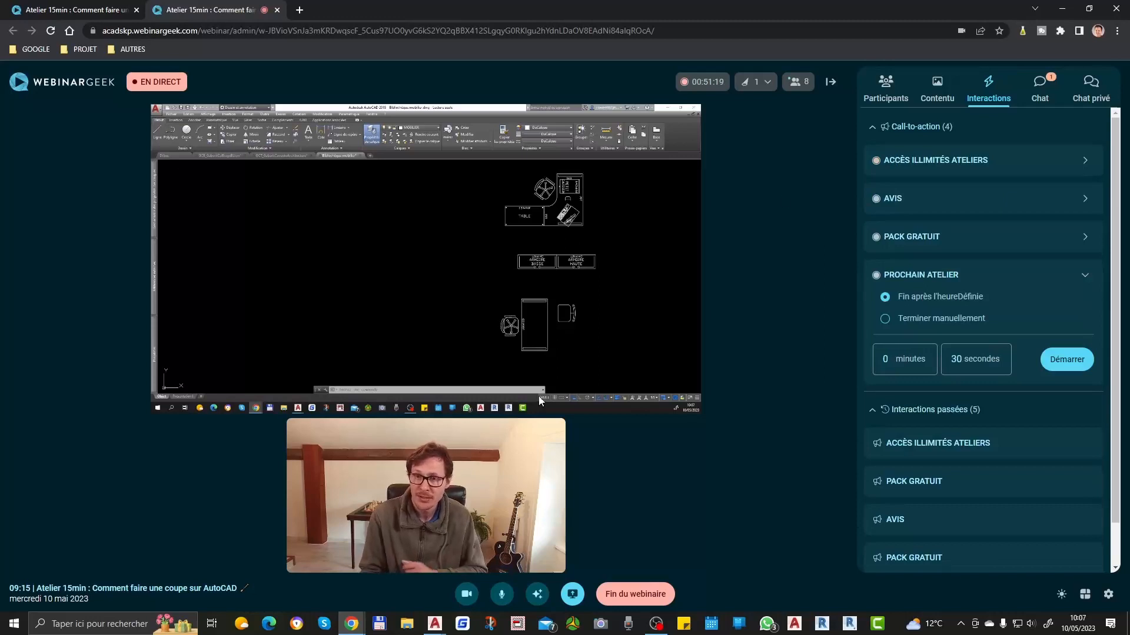
# Step: Check the public chat and start the PROCHAIN ATELIER call-to-action with a duration of 0 minutes 30 seconds
pyautogui.click(1040, 85)
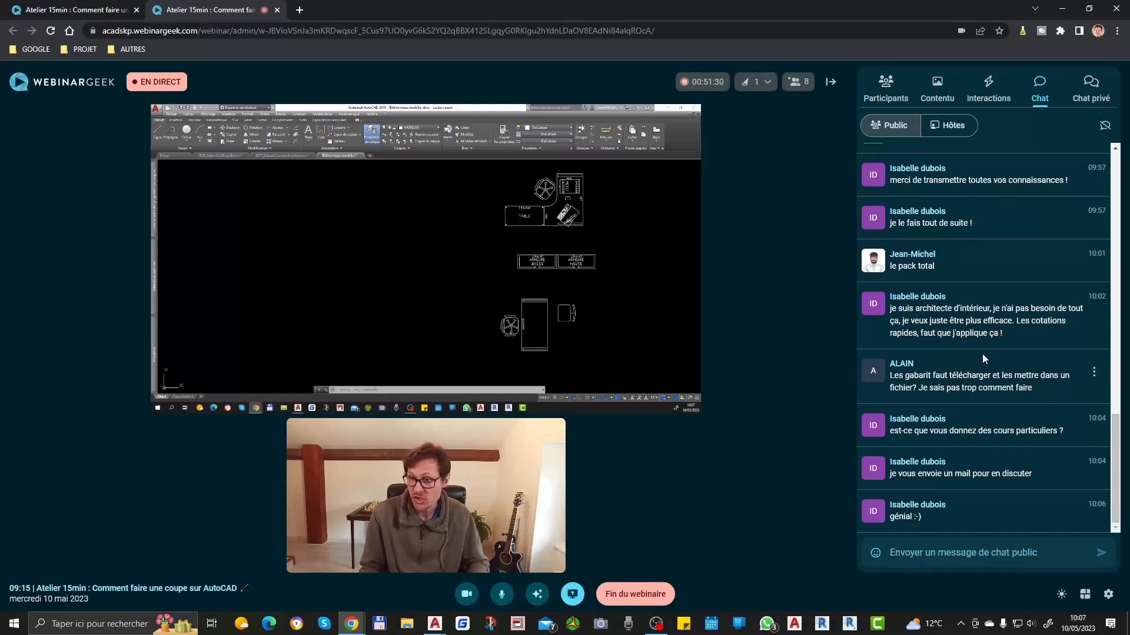
pyautogui.click(994, 96)
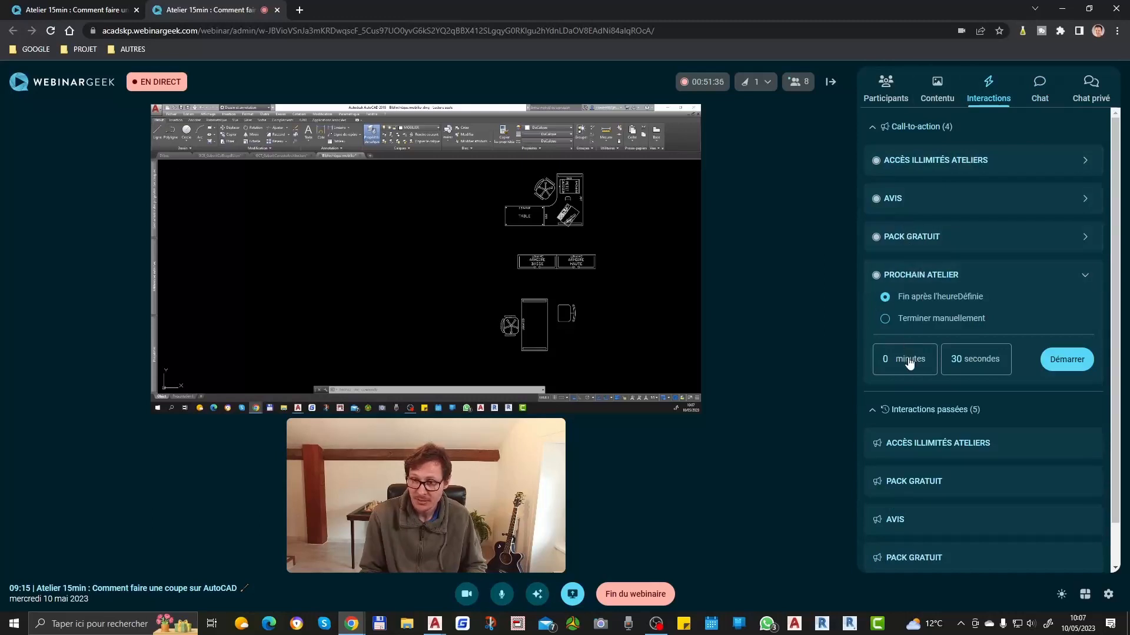
pyautogui.click(1047, 359)
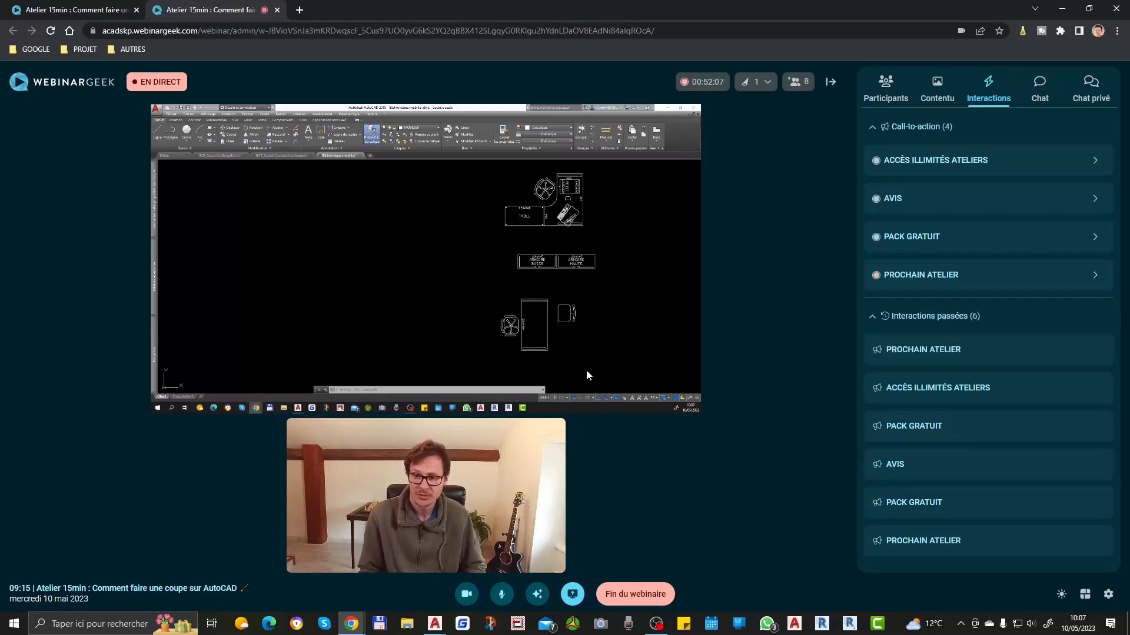
# Step: Check the webinar's past interactions and read the participants' newest question in the public chat
pyautogui.click(1041, 89)
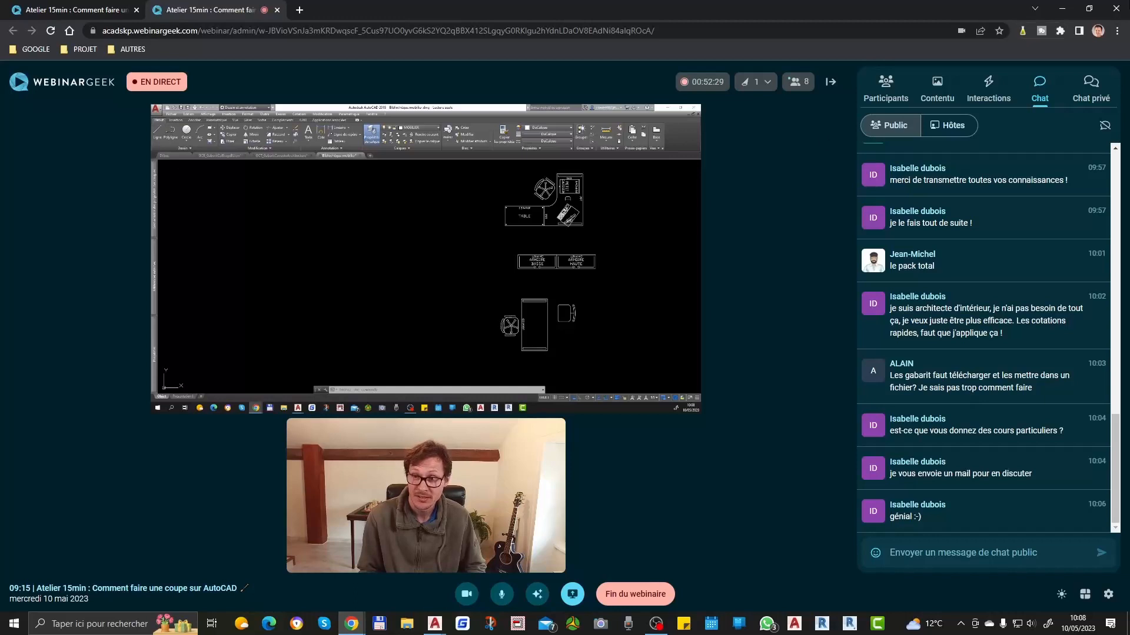
pyautogui.click(989, 92)
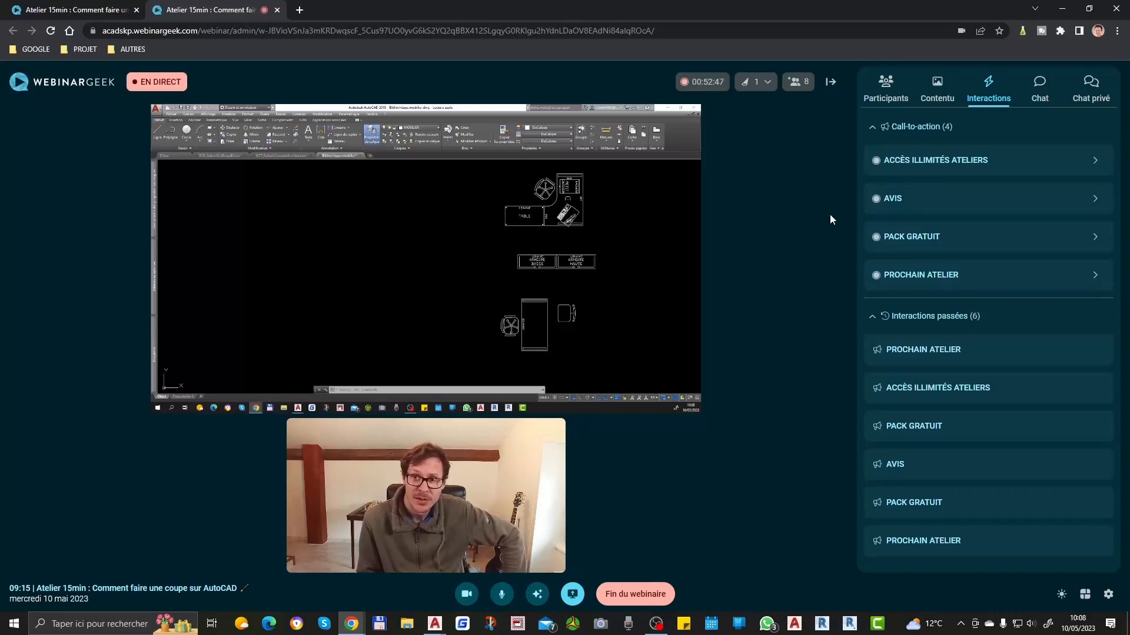
pyautogui.click(1043, 87)
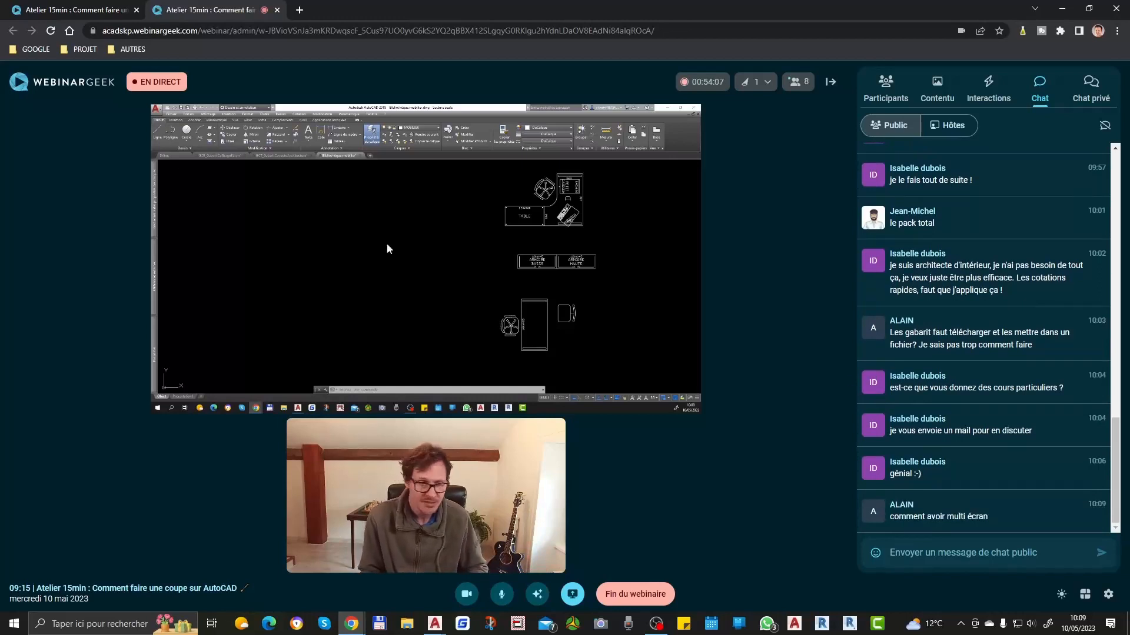
# Step: Preview the single, two-viewport and three-viewport standard configurations for the AutoCAD model space and close the viewport settings without applying one
pyautogui.click(491, 256)
pyautogui.write('e')
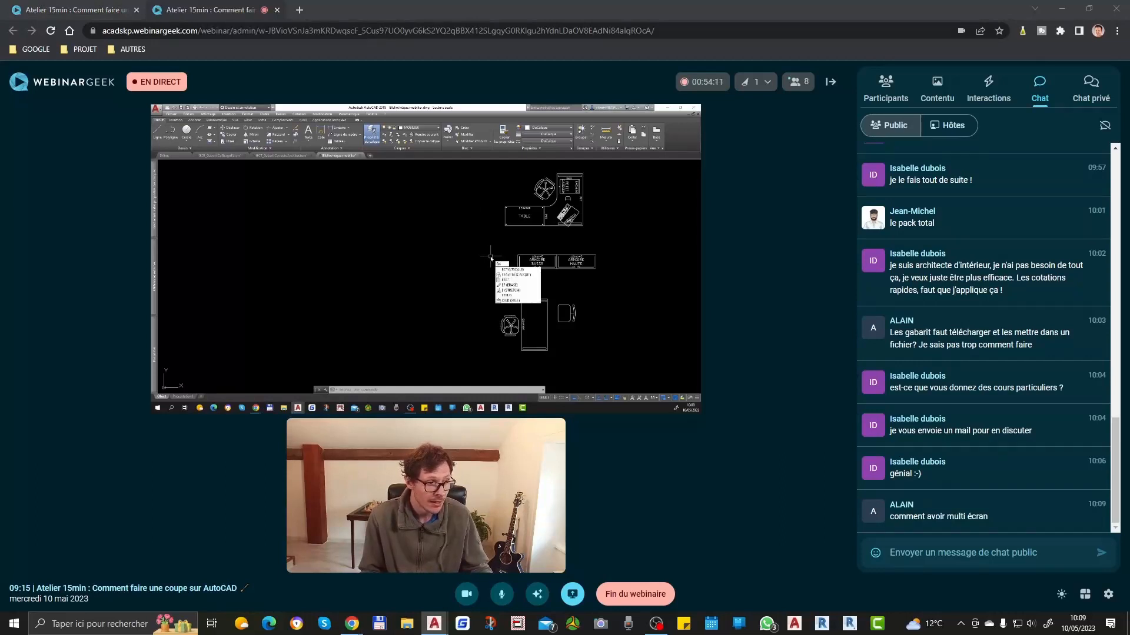
pyautogui.press('BackSpace')
pyautogui.write('ne')
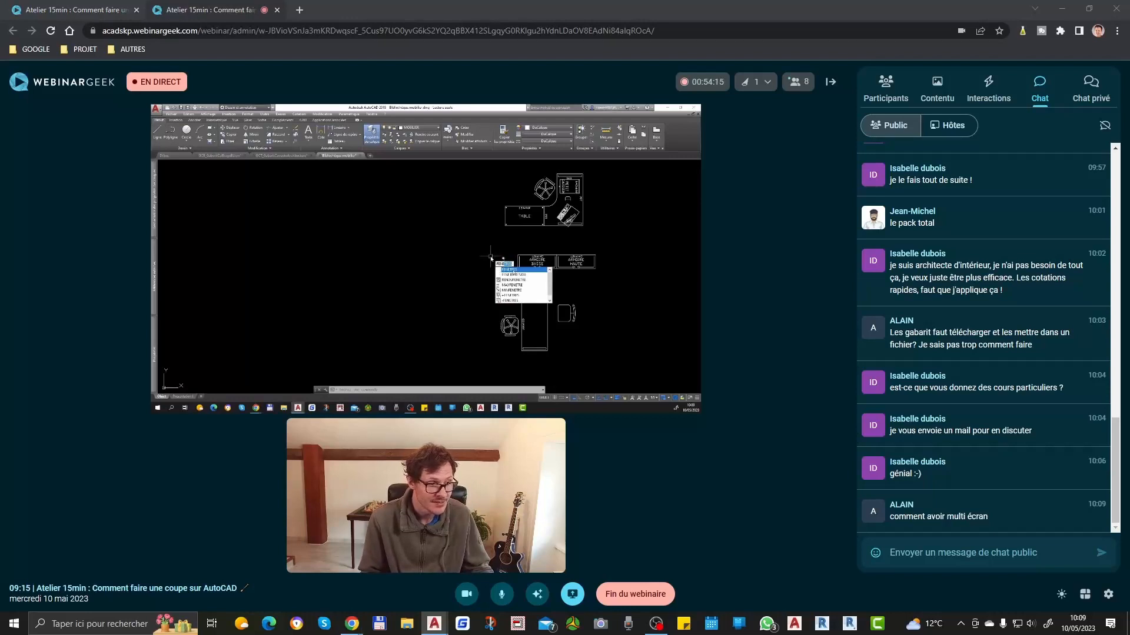
pyautogui.press('Return')
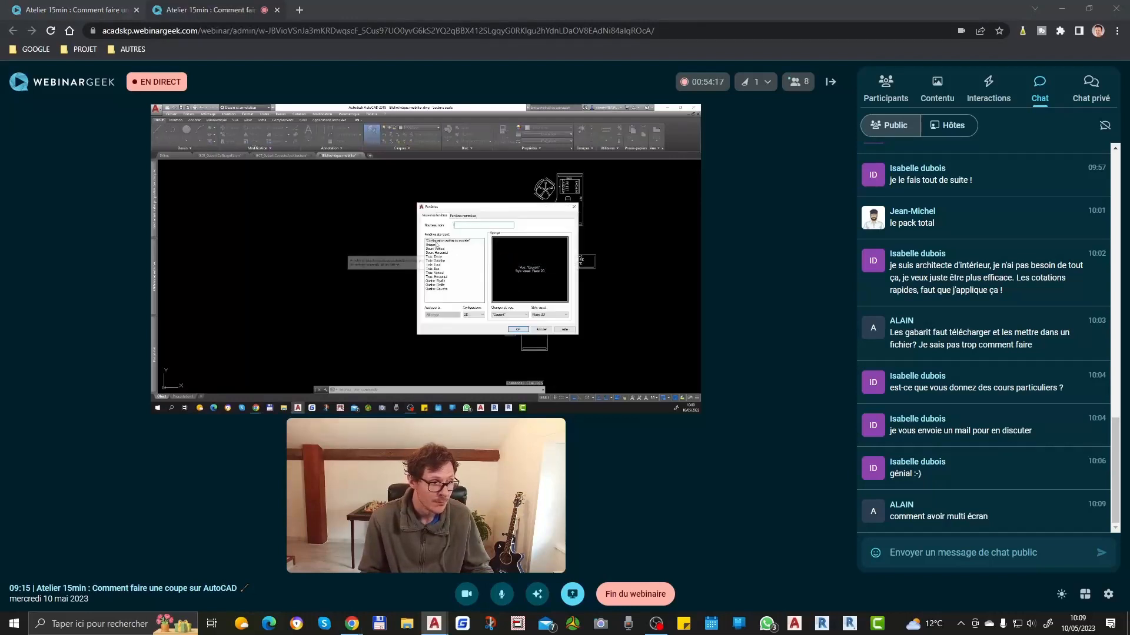
pyautogui.click(442, 254)
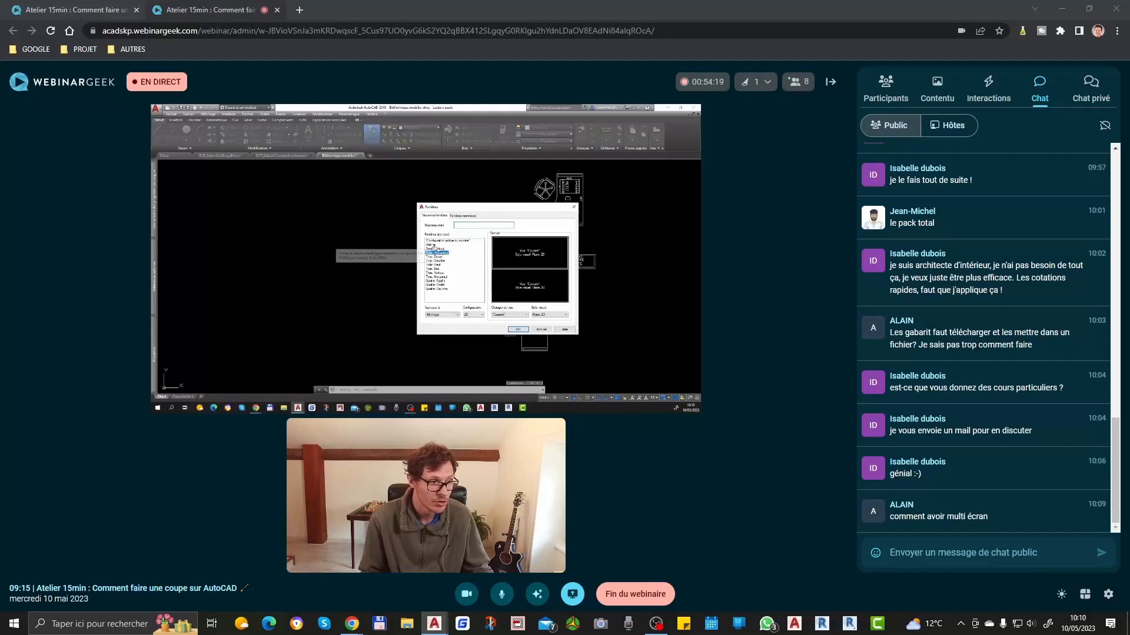
pyautogui.click(434, 245)
pyautogui.click(436, 248)
pyautogui.click(438, 258)
pyautogui.click(442, 274)
pyautogui.press('Escape')
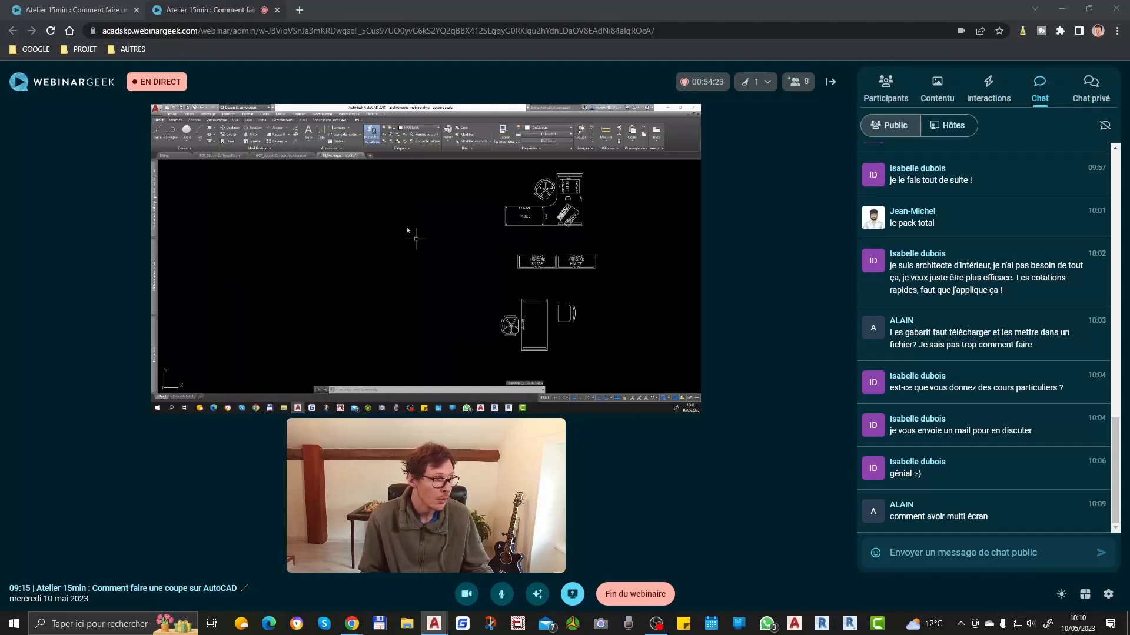
# Step: Split the furniture library's model space into two viewports with the vertical configuration
pyautogui.click(211, 114)
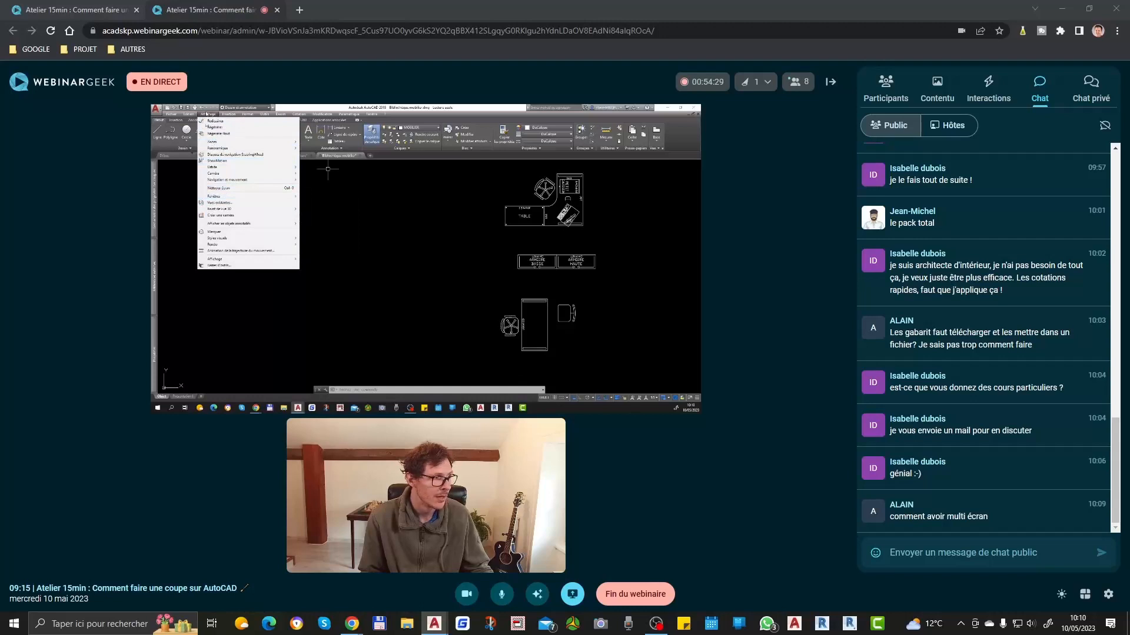
pyautogui.moveTo(226, 196)
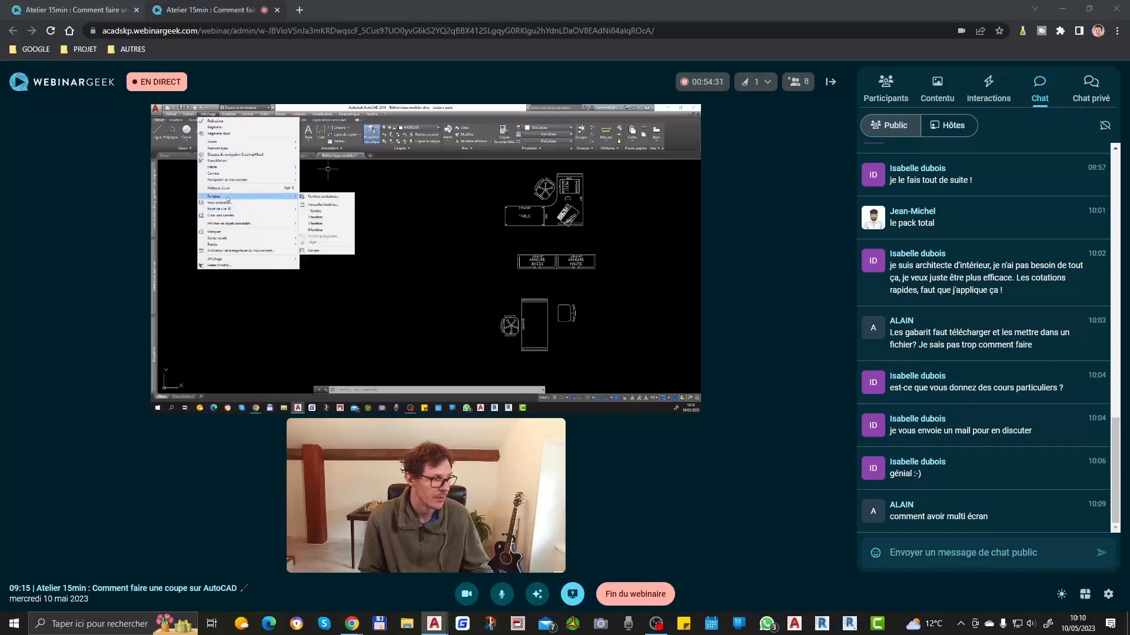
pyautogui.click(328, 218)
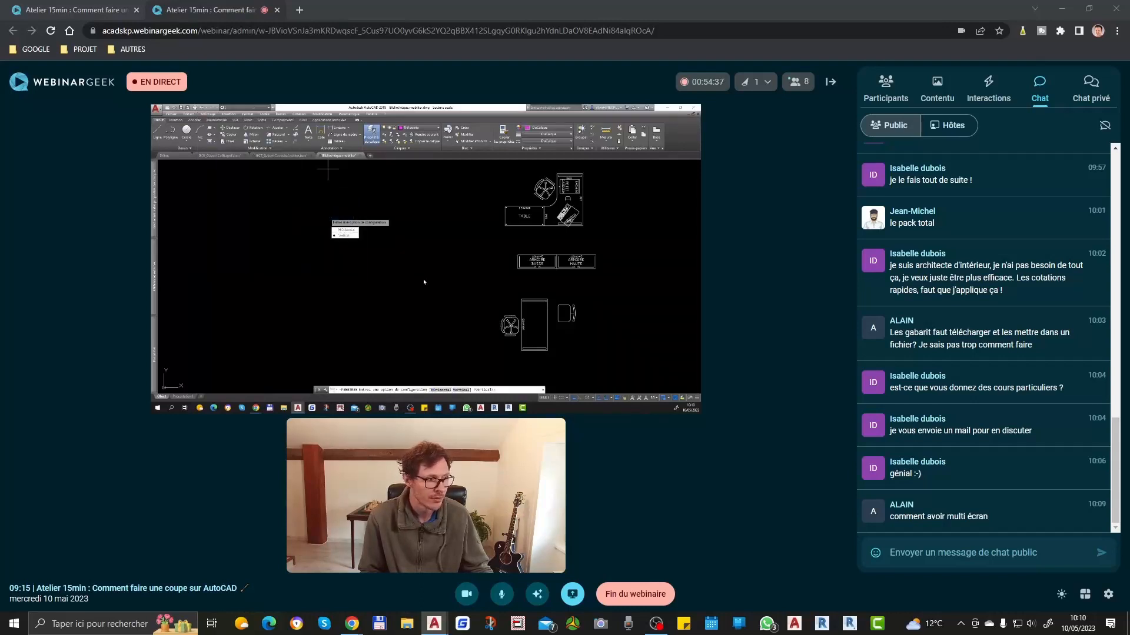
pyautogui.press('Return')
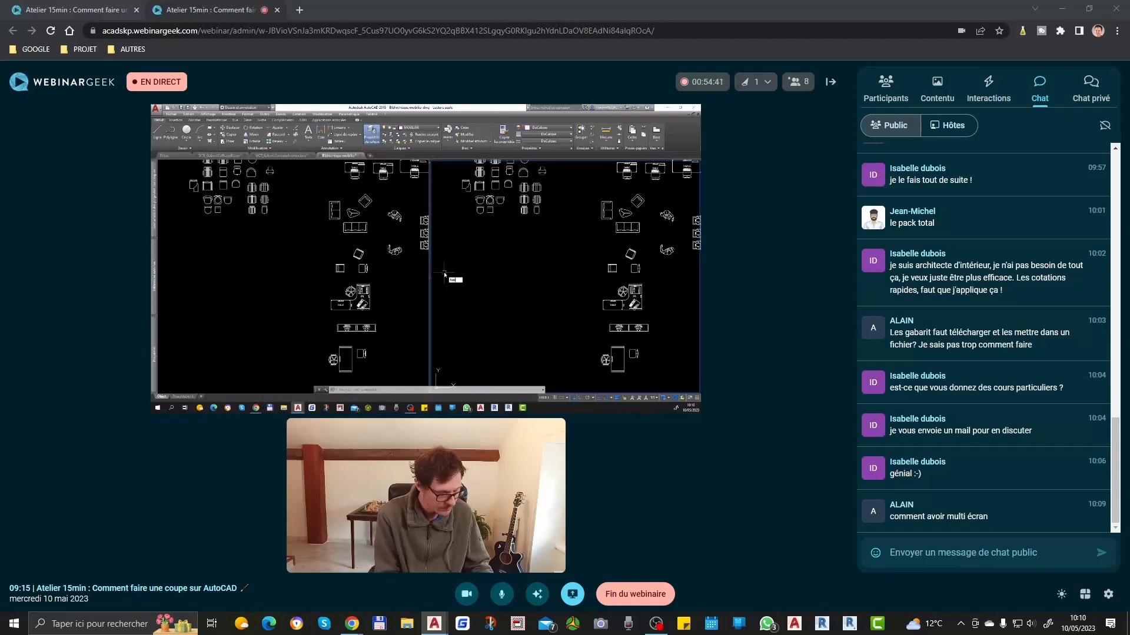
# Step: Restore the model space to a single viewport with the FENETRES command
pyautogui.write('FENETRE')
pyautogui.press('Return')
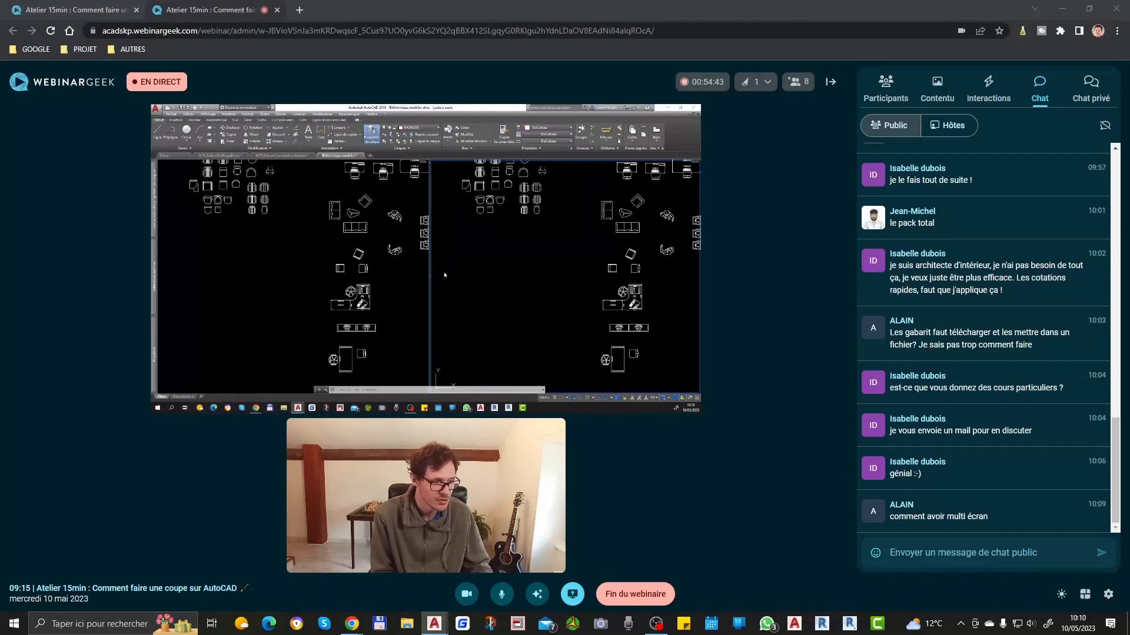
pyautogui.click(430, 245)
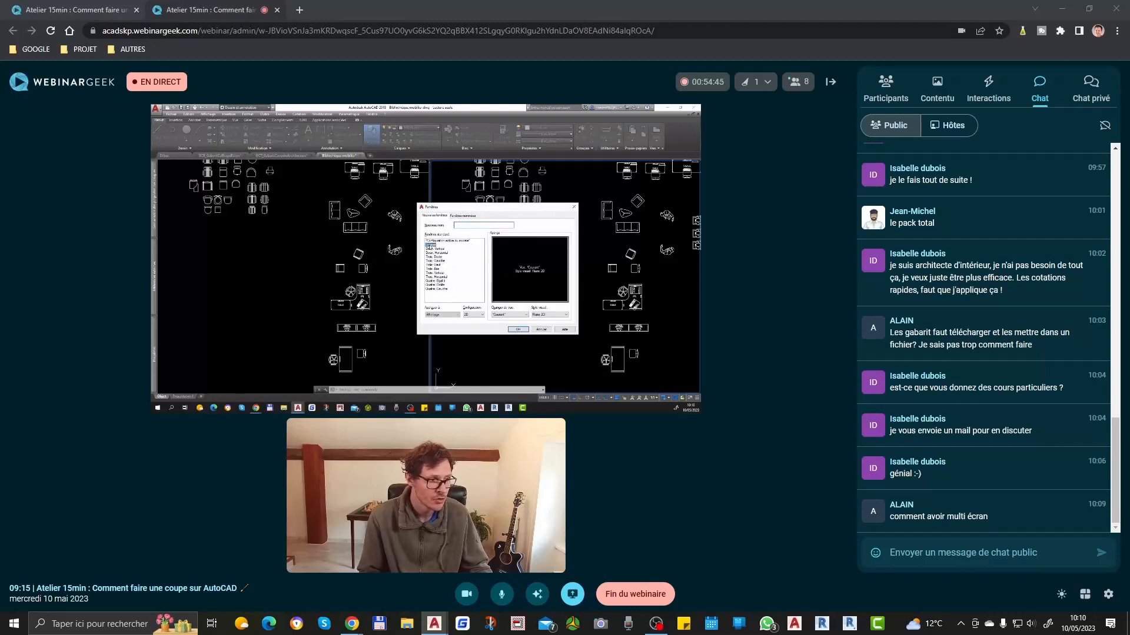
pyautogui.click(518, 329)
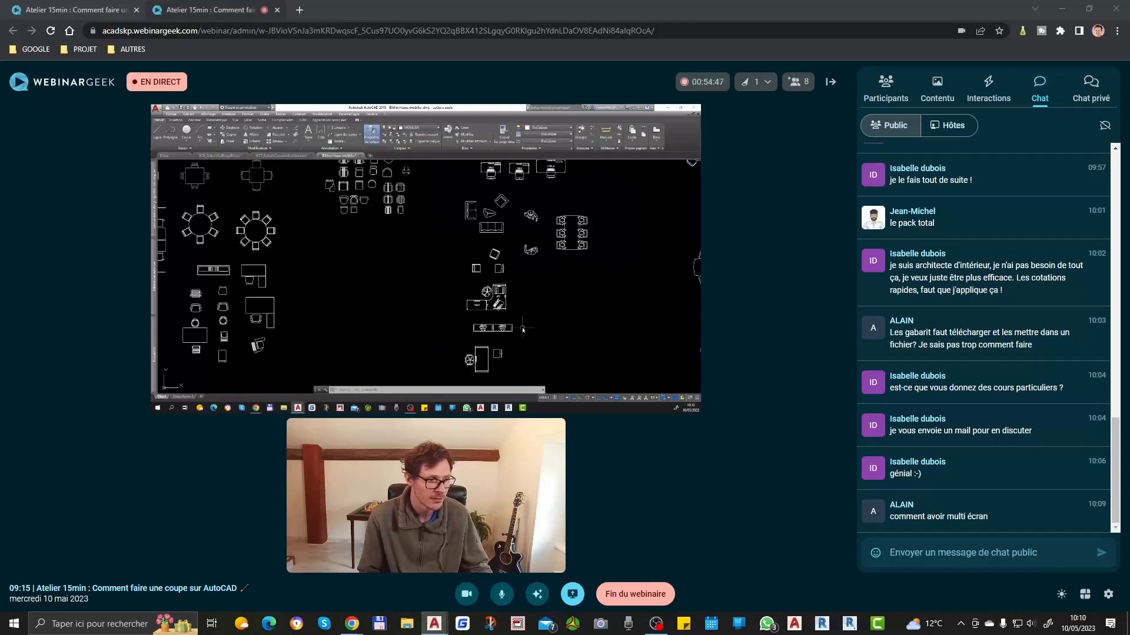